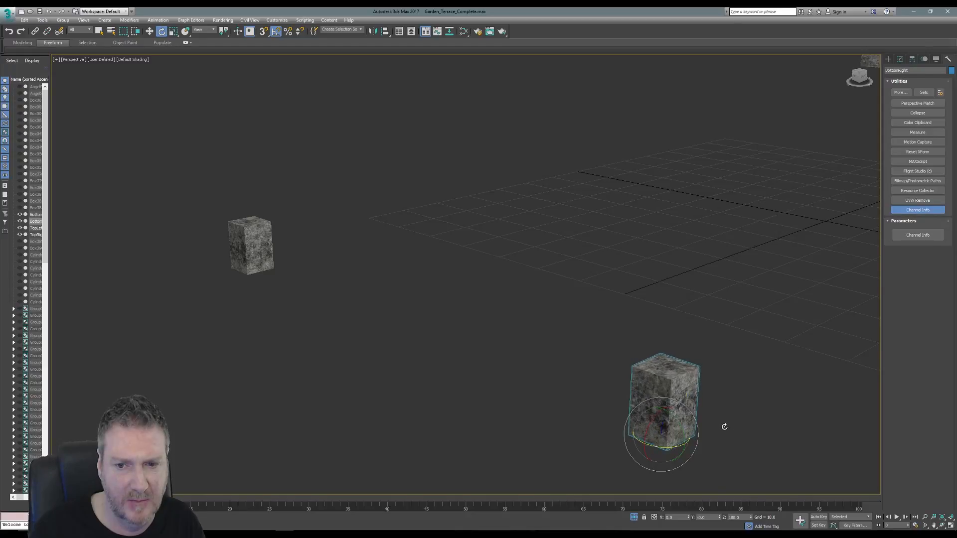
# - Examine the four stone blocks from several angles, then close in on the BottomRight block
pyautogui.moveTo(415, 334); pyautogui.dragTo(416, 330, button='middle')
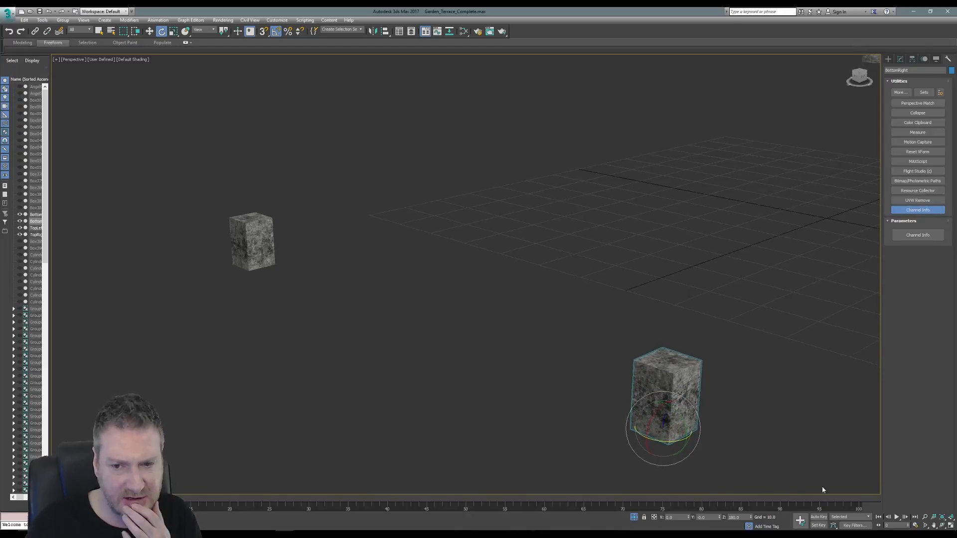
pyautogui.click(942, 526)
pyautogui.moveTo(435, 329); pyautogui.dragTo(378, 329)
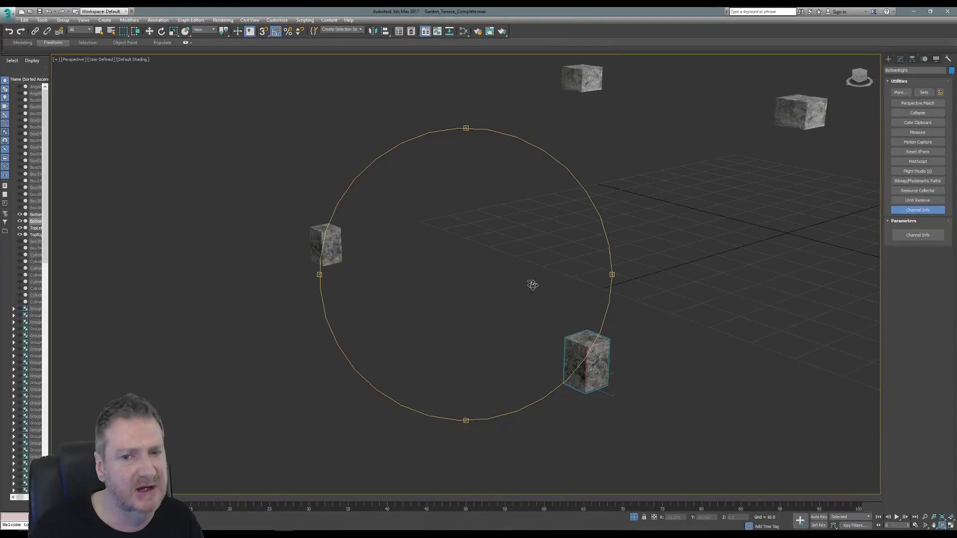
pyautogui.moveTo(531, 284); pyautogui.dragTo(500, 289)
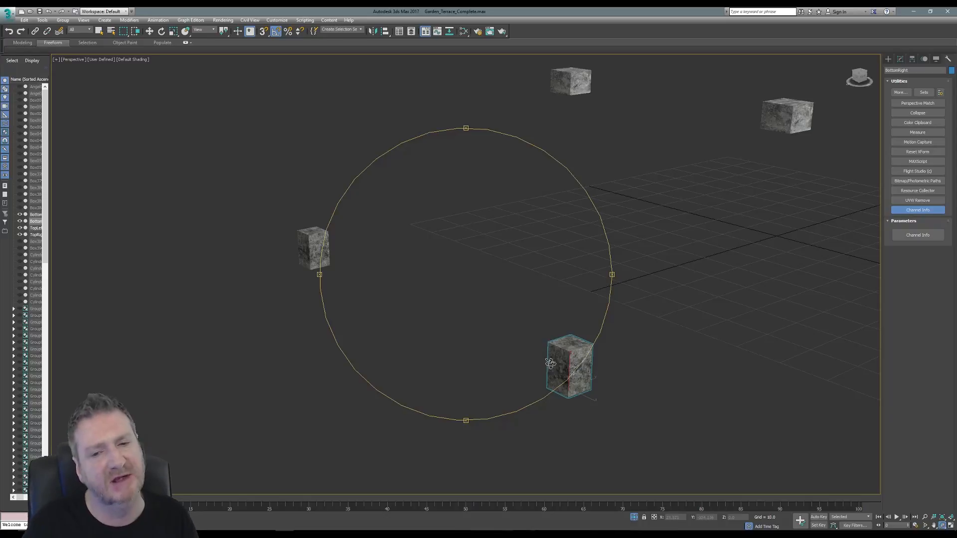
pyautogui.moveTo(457, 316); pyautogui.dragTo(591, 318)
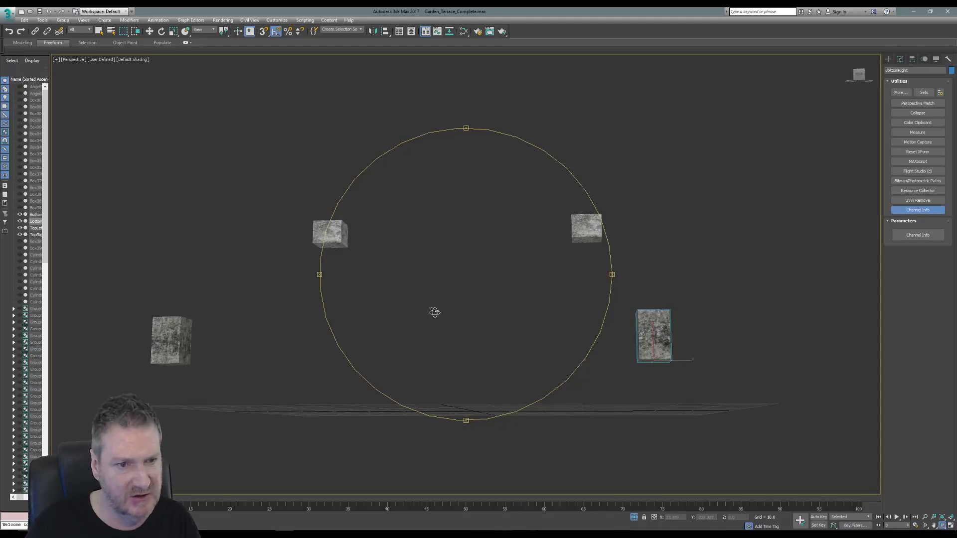
pyautogui.moveTo(418, 307); pyautogui.dragTo(461, 293)
pyautogui.moveTo(460, 293); pyautogui.dragTo(437, 288, button='middle')
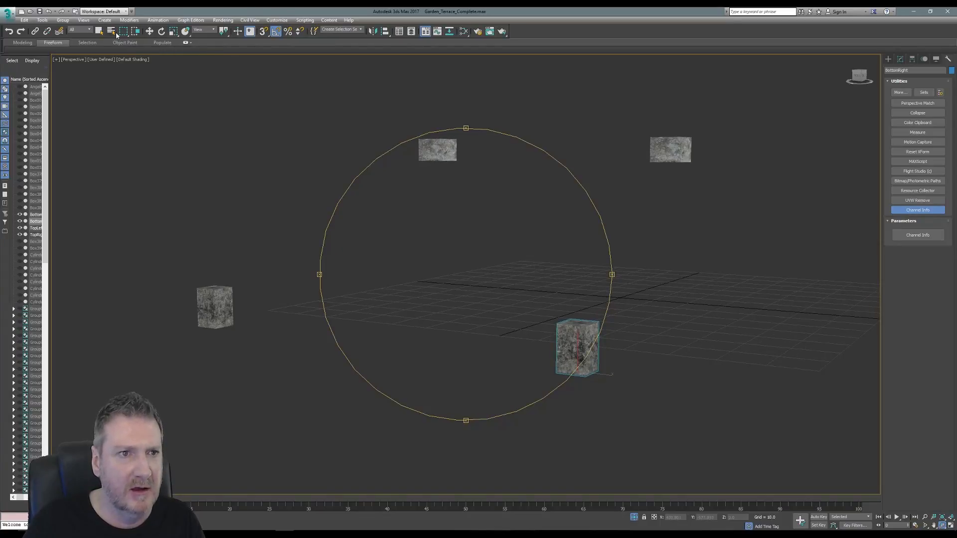
pyautogui.click(99, 31)
pyautogui.moveTo(608, 271); pyautogui.dragTo(530, 234, button='middle')
pyautogui.scroll(10, 528, 316)
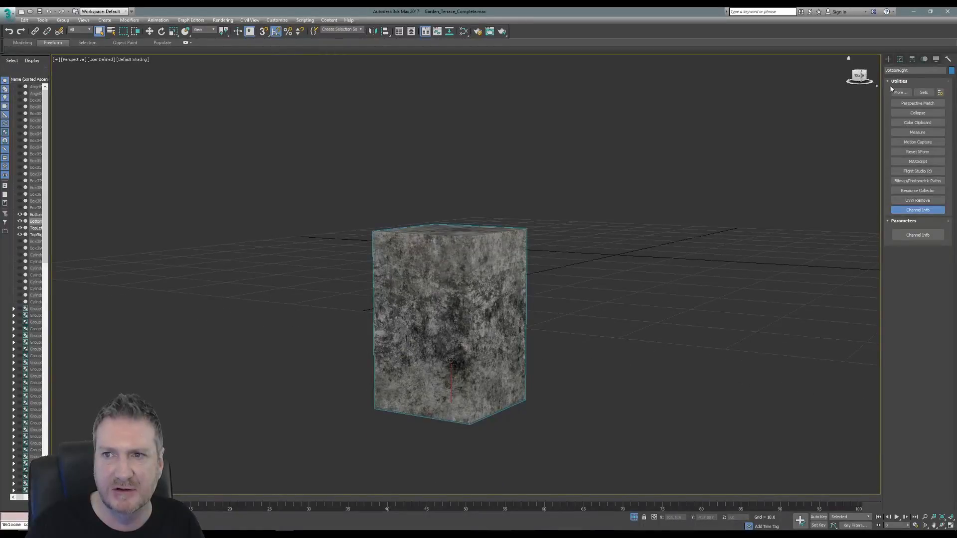
# - Show the four-viewport layout and frame the BottomRight block closely in the Front view
pyautogui.click(950, 526)
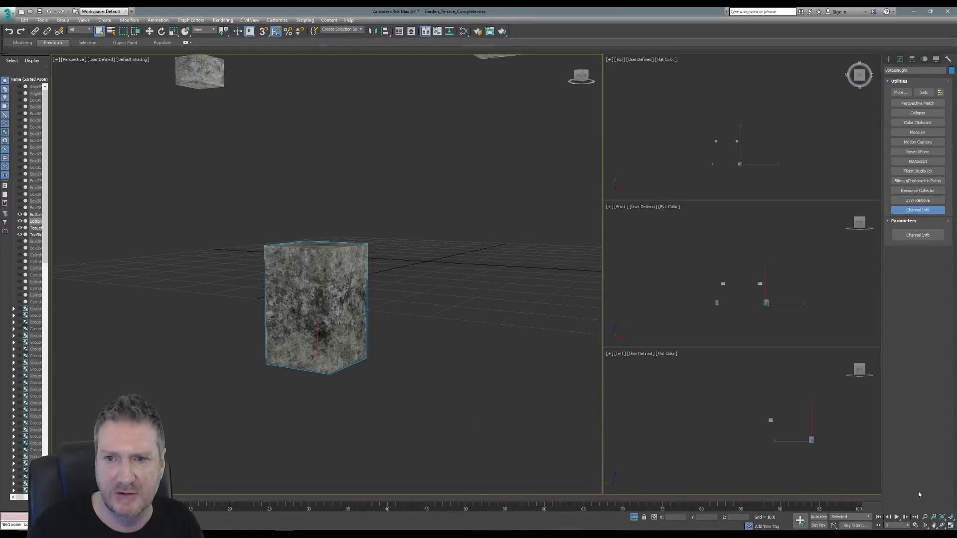
pyautogui.moveTo(734, 156); pyautogui.dragTo(708, 152, button='middle')
pyautogui.moveTo(768, 310); pyautogui.dragTo(742, 302, button='middle')
pyautogui.scroll(6, 745, 299)
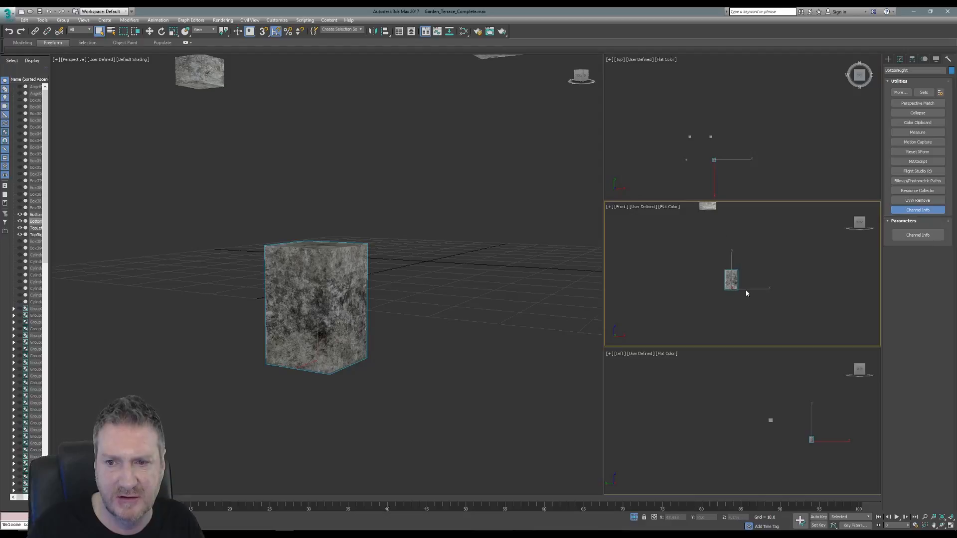
pyautogui.moveTo(707, 152); pyautogui.dragTo(686, 110, button='middle')
pyautogui.scroll(8, 734, 281)
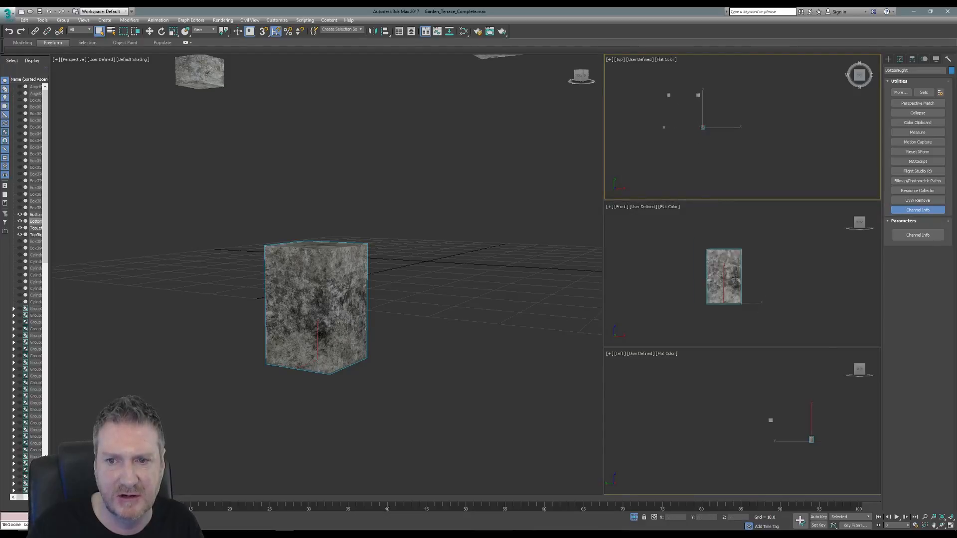
# - Try the Wireframe display in the Front viewport and return it to Flat Color
pyautogui.click(663, 218)
pyautogui.click(663, 207)
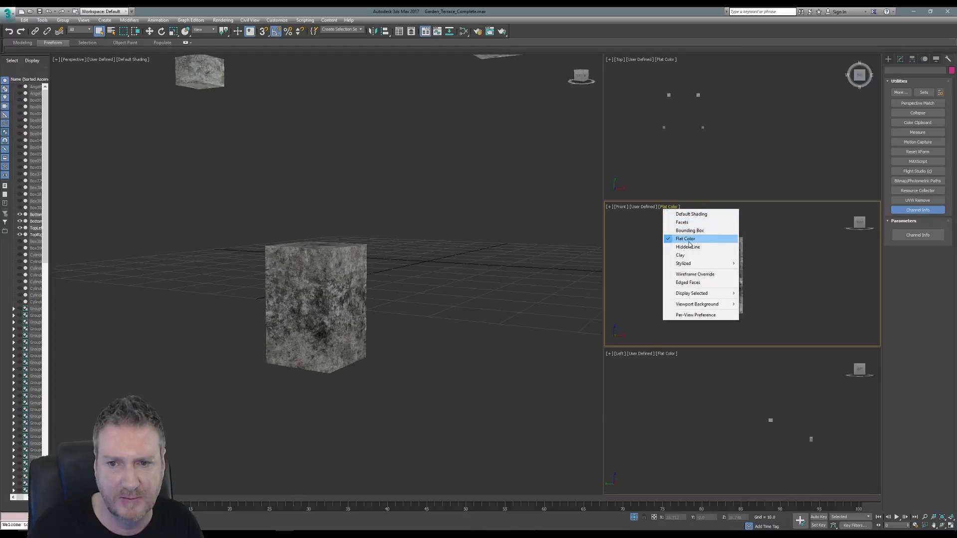
pyautogui.click(694, 274)
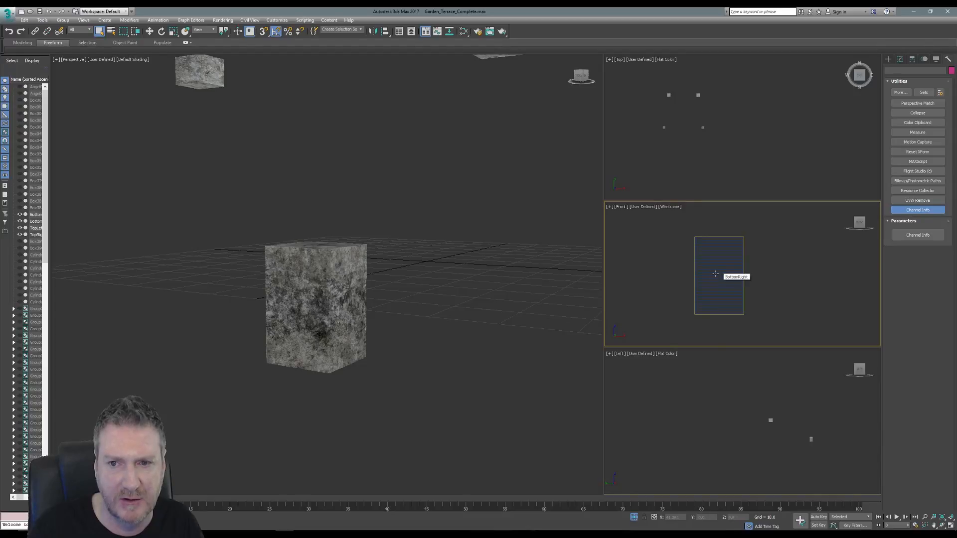
pyautogui.click(668, 209)
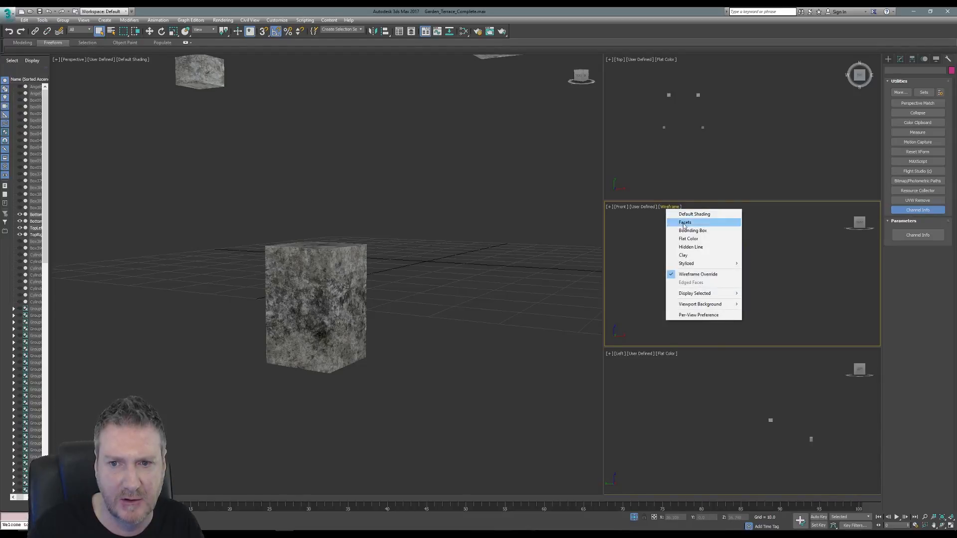
pyautogui.click(688, 238)
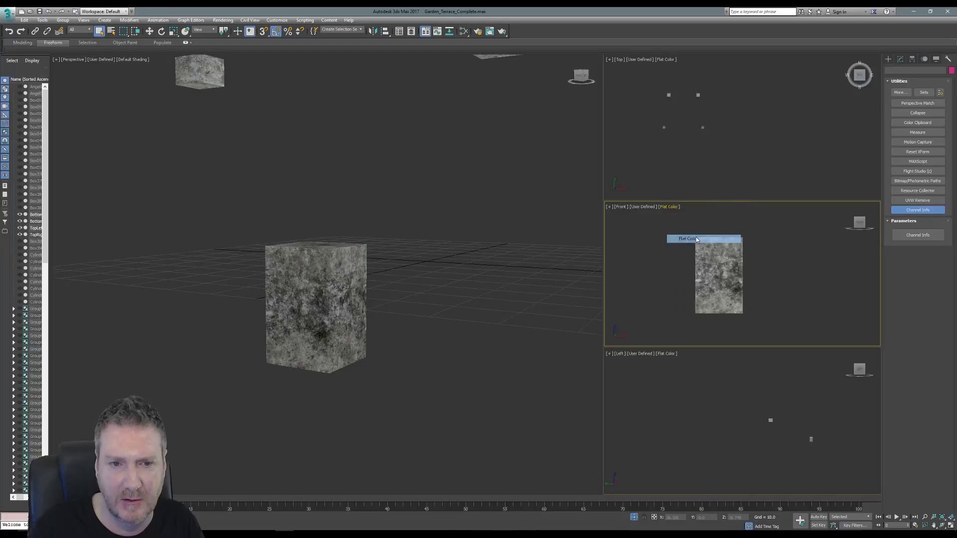
# - Select the BottomRight block and try a MeshSmooth modifier on it
pyautogui.click(901, 60)
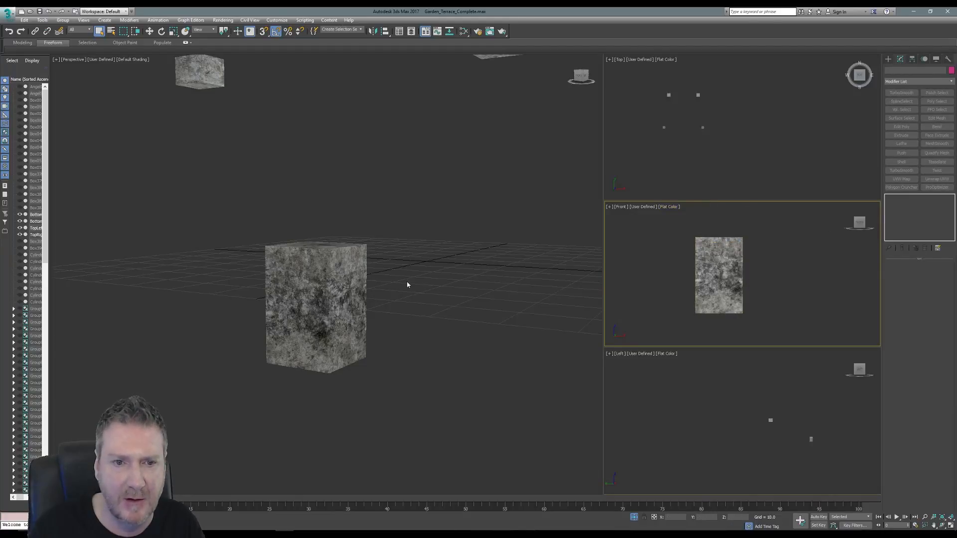
pyautogui.scroll(-6, 411, 285)
pyautogui.scroll(4, 422, 292)
pyautogui.click(425, 293)
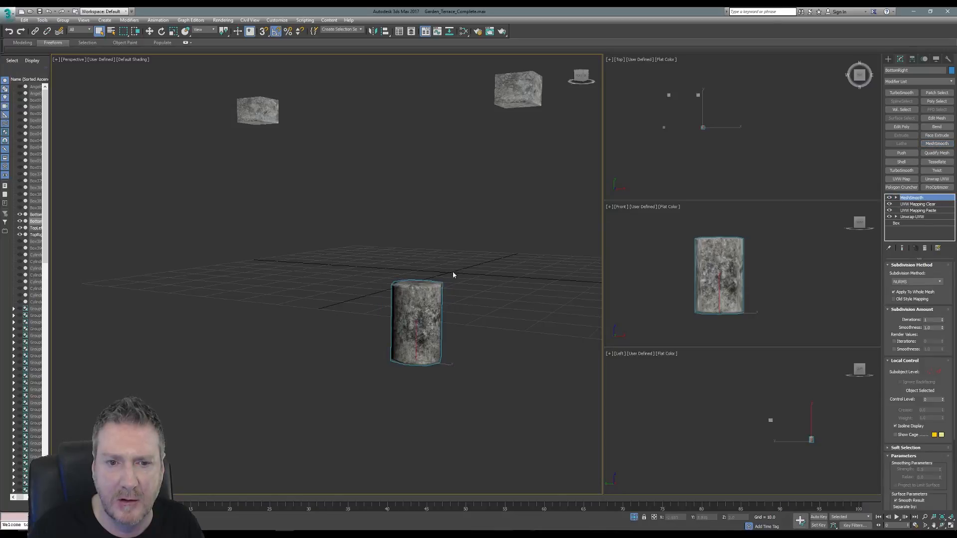
# - Set the MeshSmooth subdivision method to Quad Output and lower its smoothness to about 0.23
pyautogui.click(940, 282)
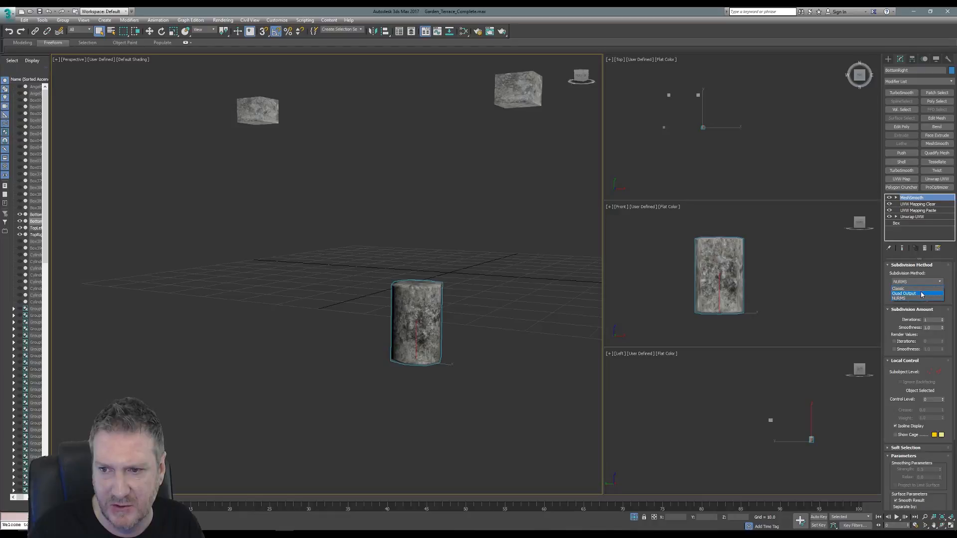
pyautogui.click(921, 294)
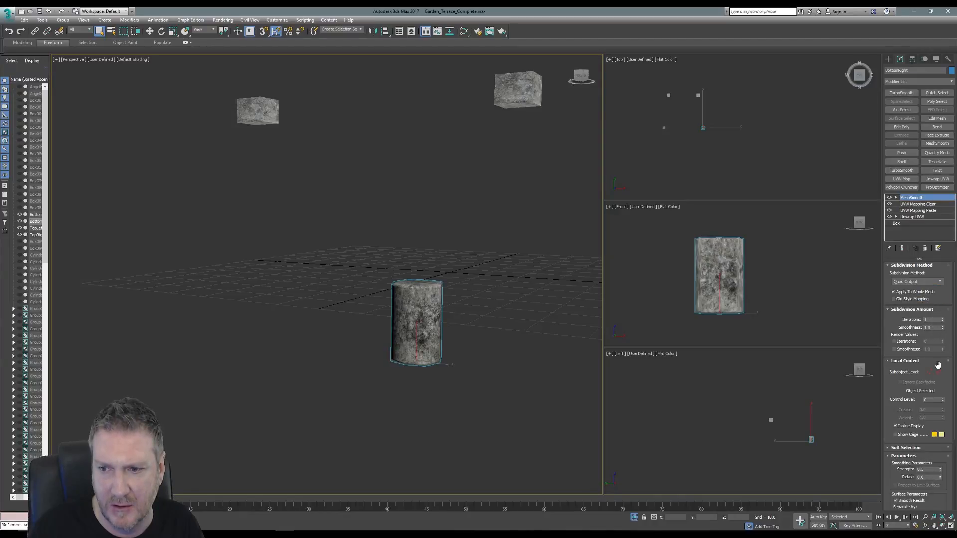
pyautogui.moveTo(942, 330); pyautogui.dragTo(941, 329)
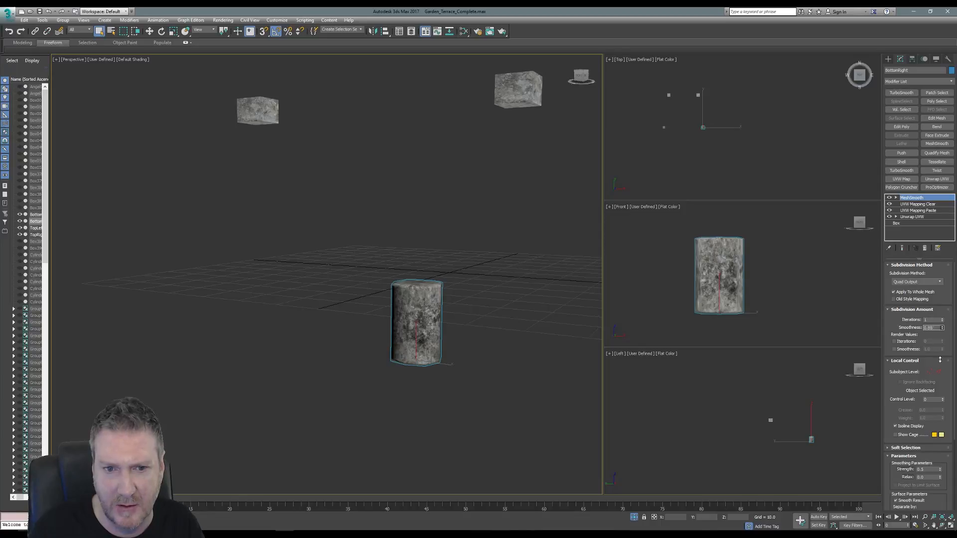
pyautogui.moveTo(944, 394); pyautogui.dragTo(942, 461)
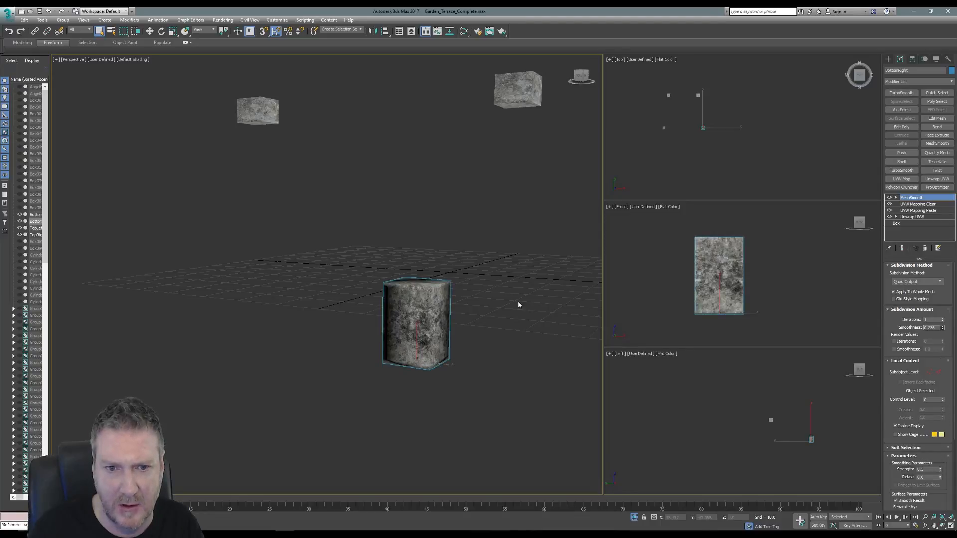
# - Raise the MeshSmooth smoothness while checking the rounding at the block's upper corner, and delete the modifier
pyautogui.scroll(5, 433, 317)
pyautogui.moveTo(391, 309); pyautogui.dragTo(371, 335, button='middle')
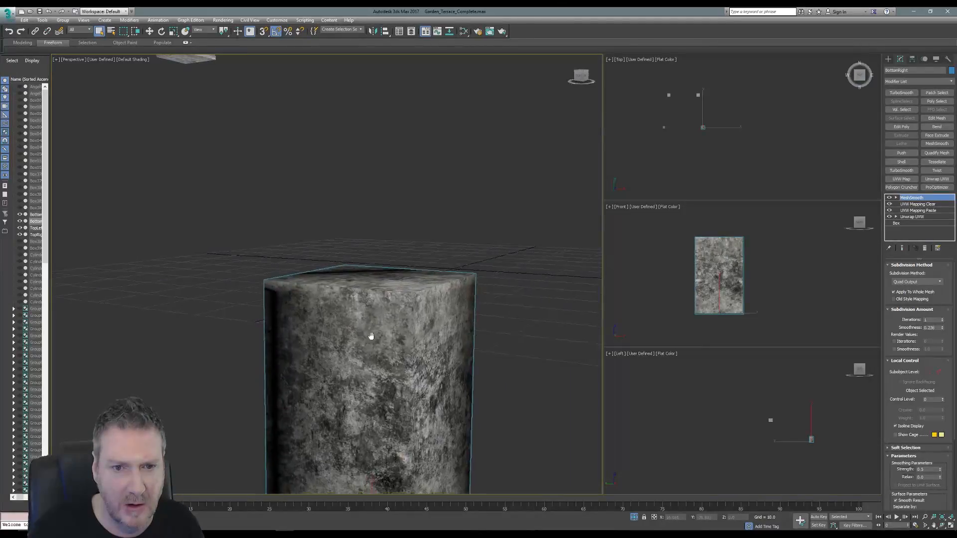
pyautogui.click(941, 525)
pyautogui.moveTo(449, 319); pyautogui.dragTo(319, 296)
pyautogui.scroll(3, 326, 310)
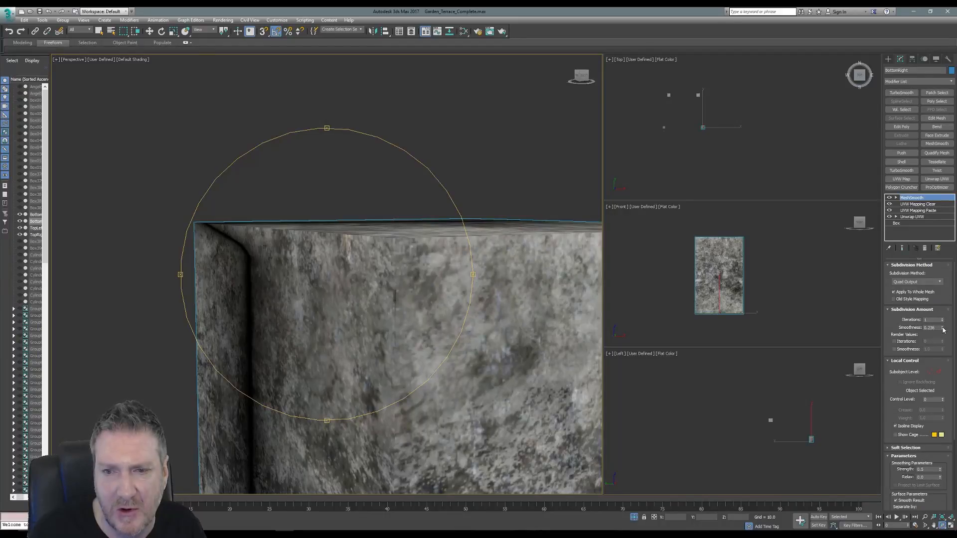
pyautogui.moveTo(937, 303); pyautogui.dragTo(936, 277)
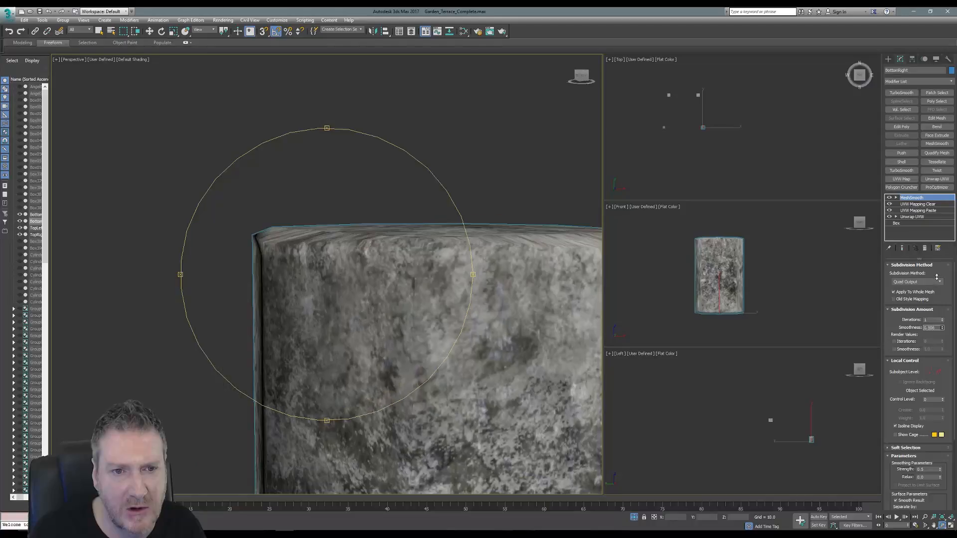
pyautogui.click(925, 249)
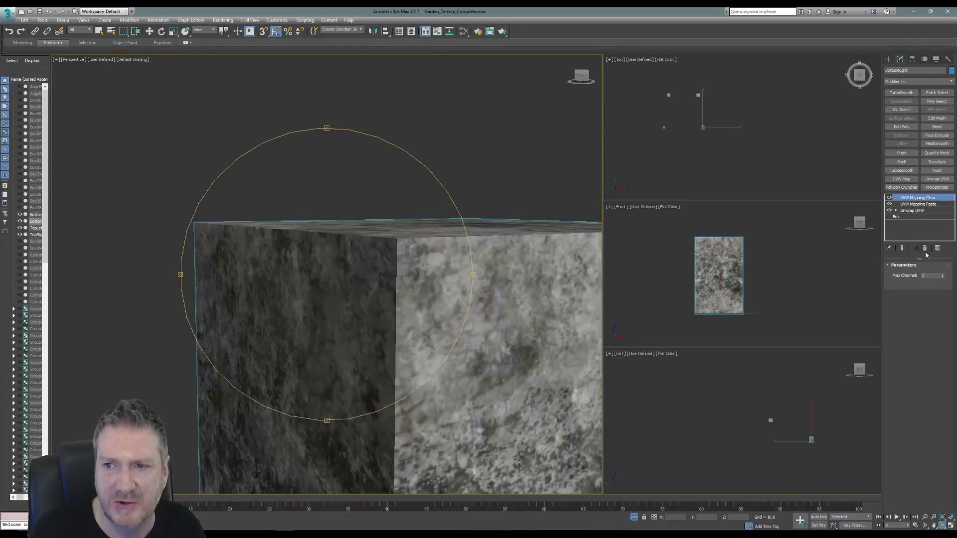
# - Add an Edit Poly modifier to the BottomRight block and select all of its edges
pyautogui.click(902, 127)
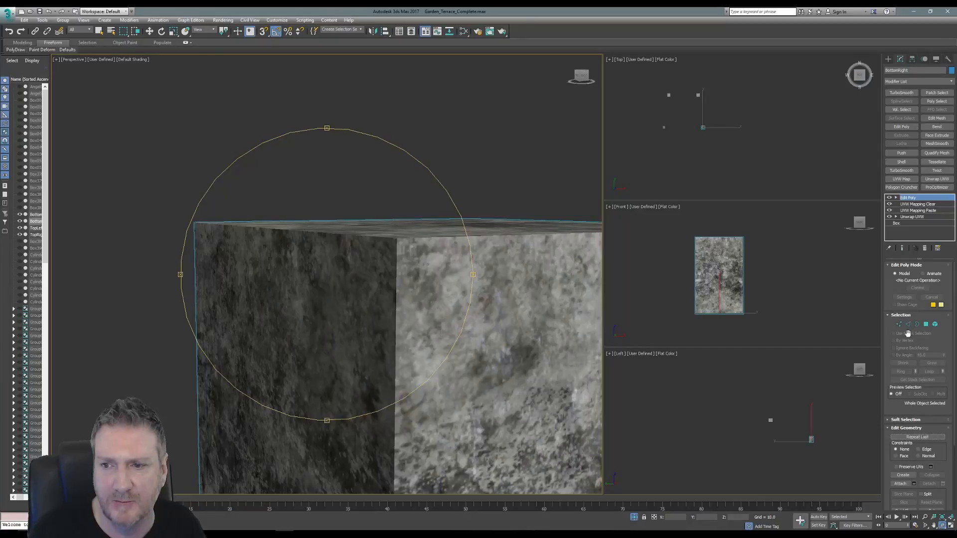
pyautogui.click(908, 324)
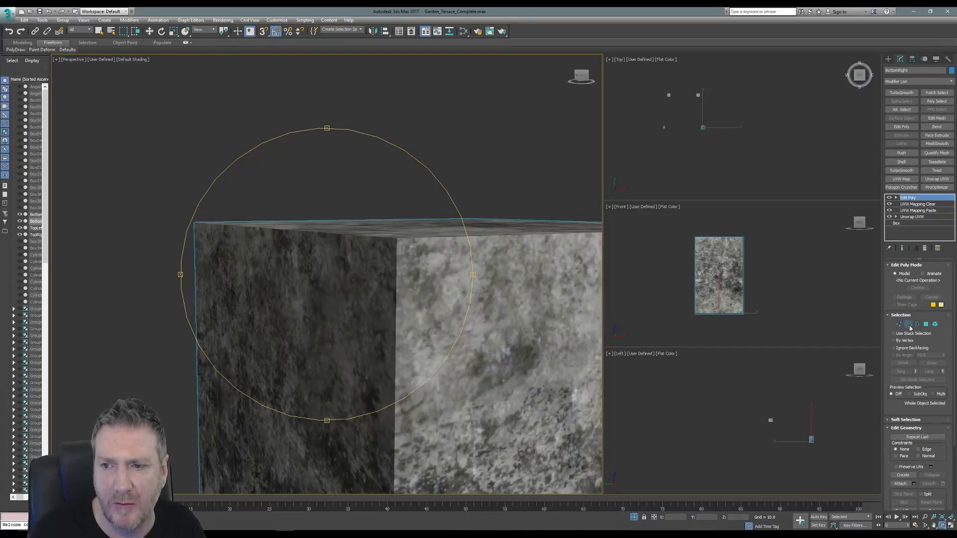
pyautogui.moveTo(688, 235); pyautogui.dragTo(779, 345)
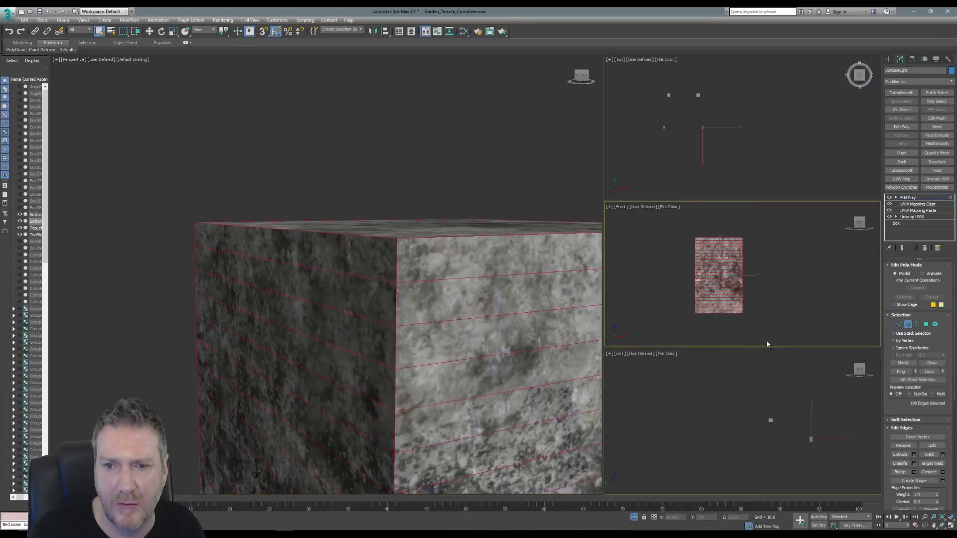
# - Deselect the horizontal segment edges across the block's side faces, keeping only its outer corner edges selected
pyautogui.moveTo(431, 305); pyautogui.dragTo(366, 210, button='middle')
pyautogui.scroll(-3, 406, 265)
pyautogui.scroll(-2, 366, 209)
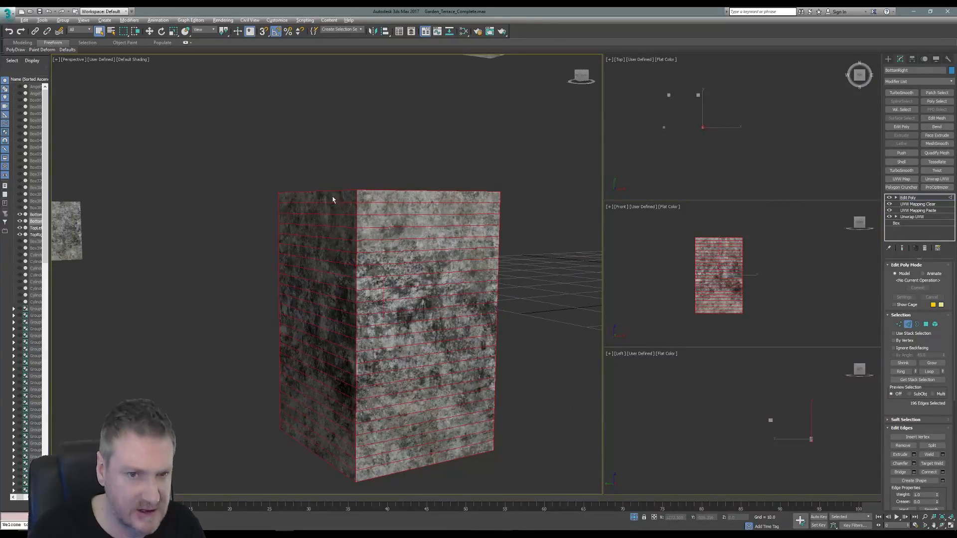
pyautogui.keyDown('alt'); pyautogui.moveTo(319, 455); pyautogui.dragTo(319, 454); pyautogui.keyUp('alt')
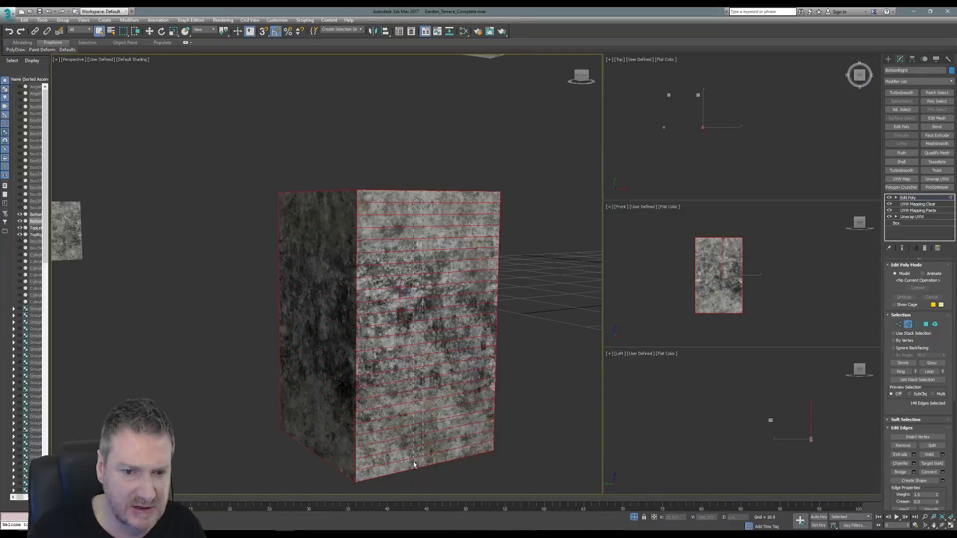
pyautogui.keyDown('alt'); pyautogui.moveTo(413, 464); pyautogui.dragTo(412, 463); pyautogui.keyUp('alt')
pyautogui.click(942, 527)
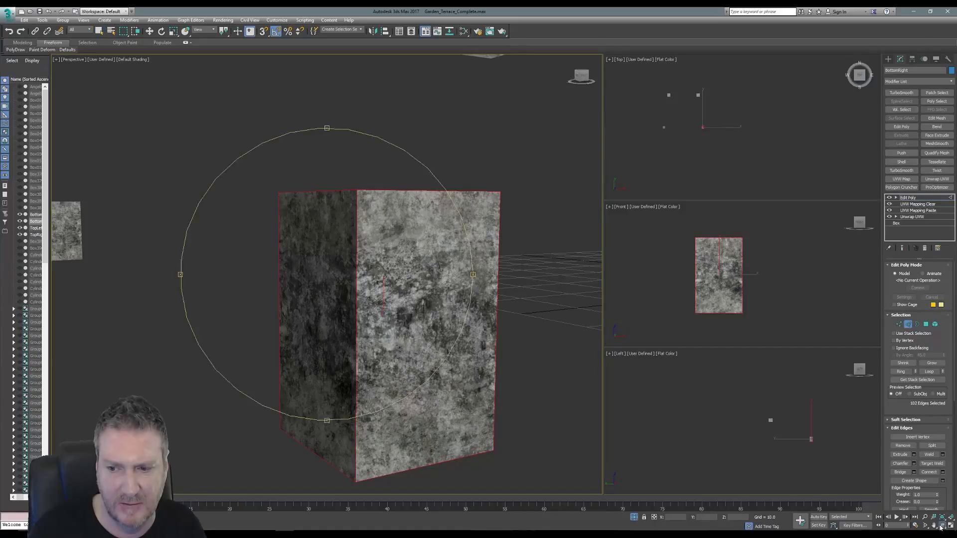
pyautogui.moveTo(359, 311); pyautogui.dragTo(404, 274)
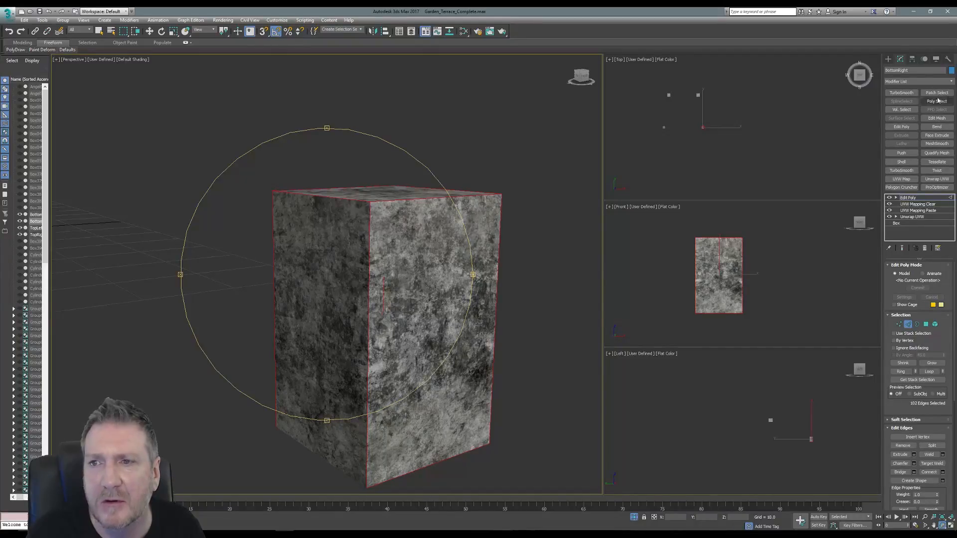
# - Add a Chamfer modifier above the Edit Poly modifier on the BottomRight block
pyautogui.click(951, 82)
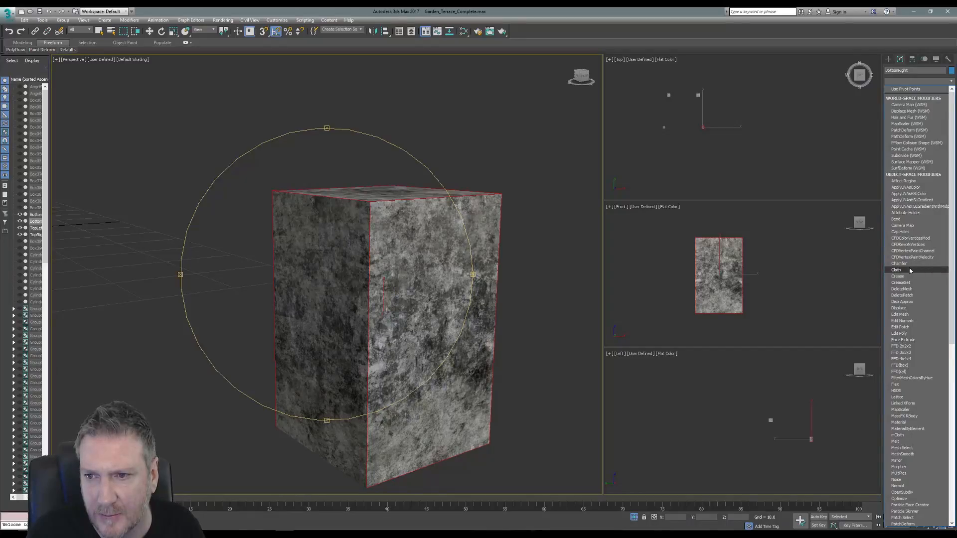
pyautogui.scroll(-5, 918, 314)
pyautogui.scroll(-2, 915, 362)
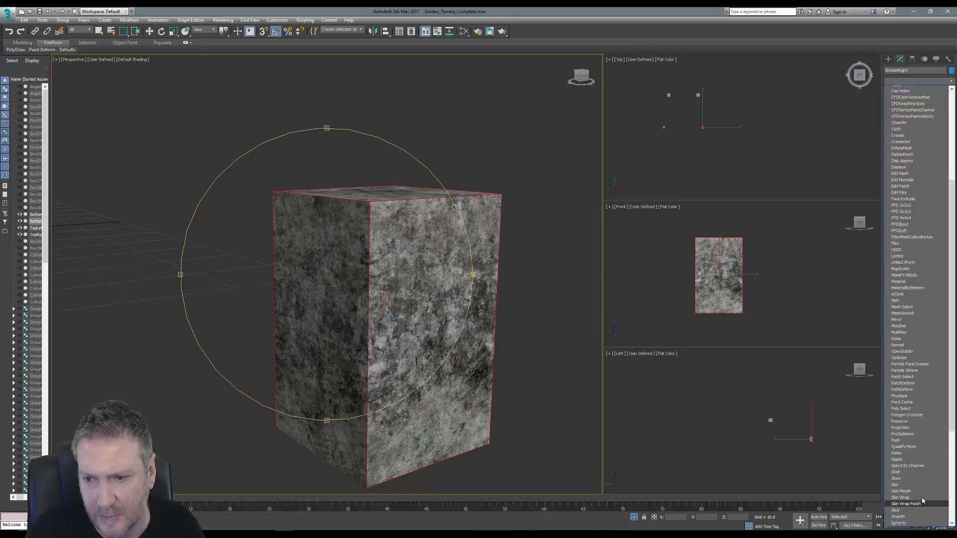
pyautogui.scroll(-4, 922, 501)
pyautogui.scroll(5, 922, 498)
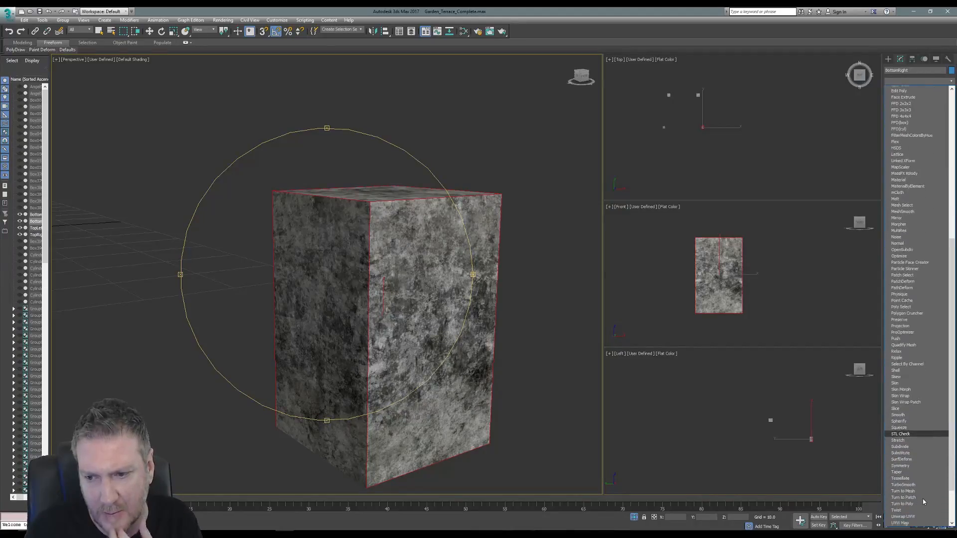
pyautogui.scroll(6, 923, 366)
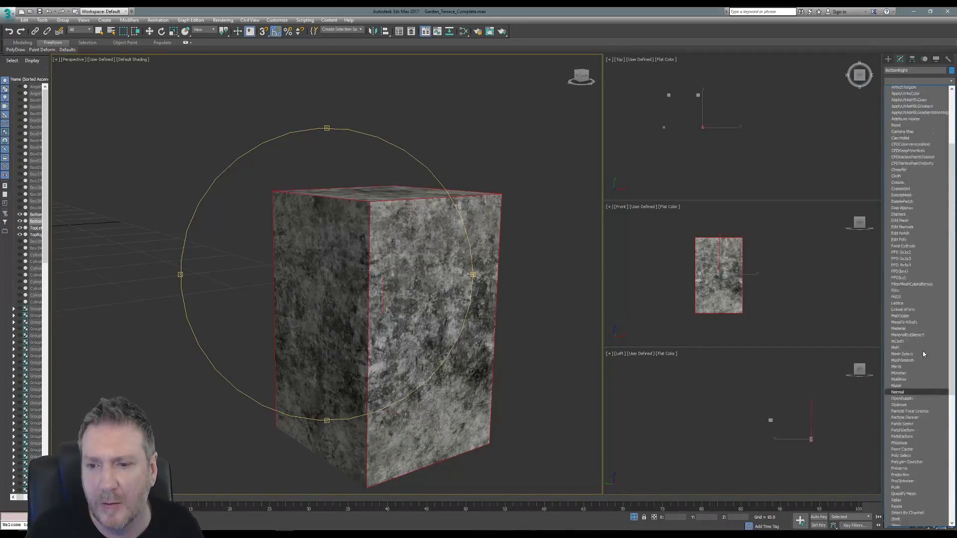
pyautogui.scroll(1, 929, 339)
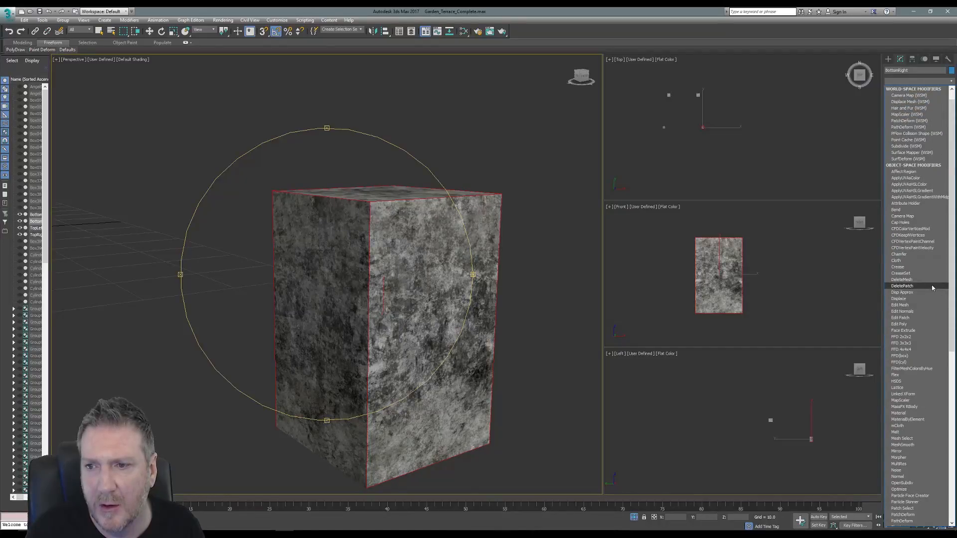
pyautogui.scroll(1, 931, 287)
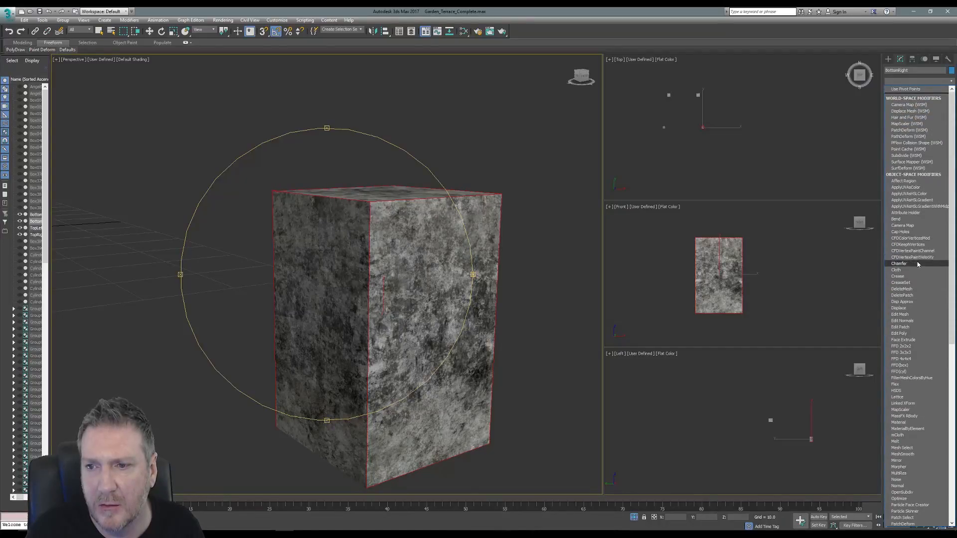
pyautogui.click(915, 264)
pyautogui.click(915, 264)
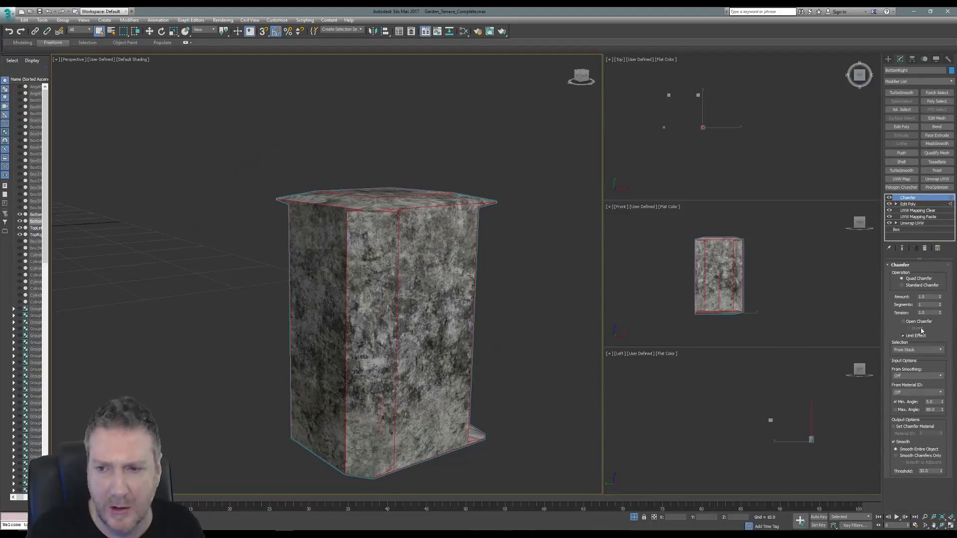
# - Set the BottomRight block's chamfer amount to 0.11 with 3 segments and a tension of about 0.75
pyautogui.moveTo(939, 297); pyautogui.dragTo(944, 331)
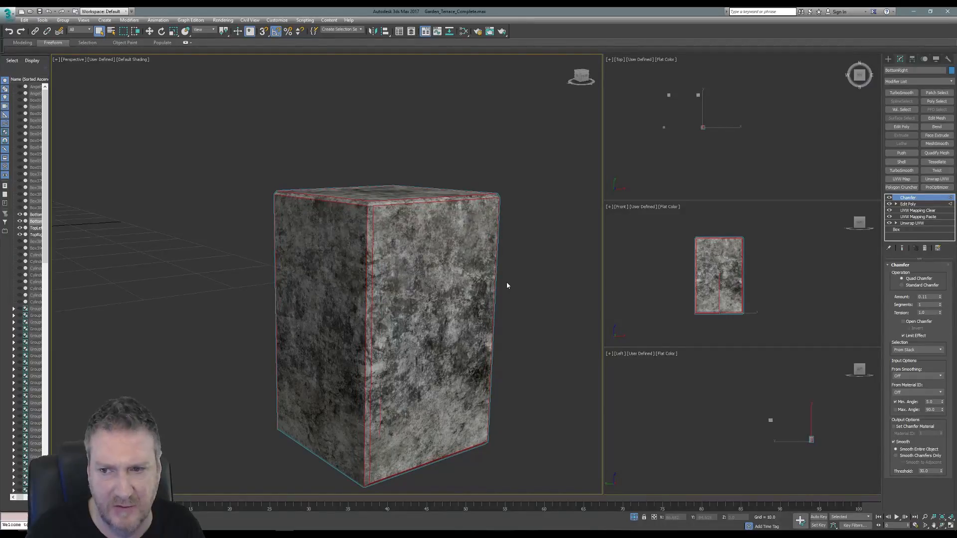
pyautogui.moveTo(451, 270); pyautogui.dragTo(443, 279, button='middle')
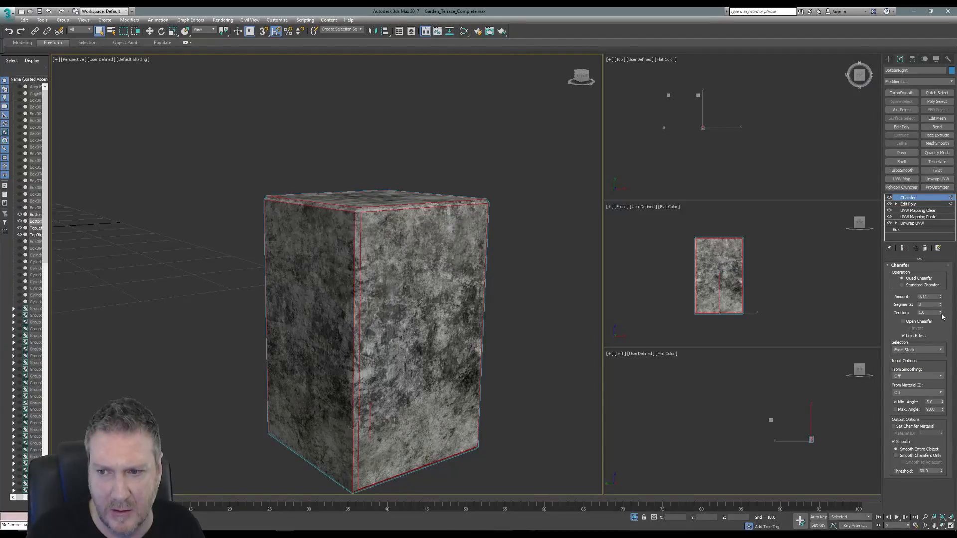
pyautogui.moveTo(939, 314); pyautogui.dragTo(937, 322)
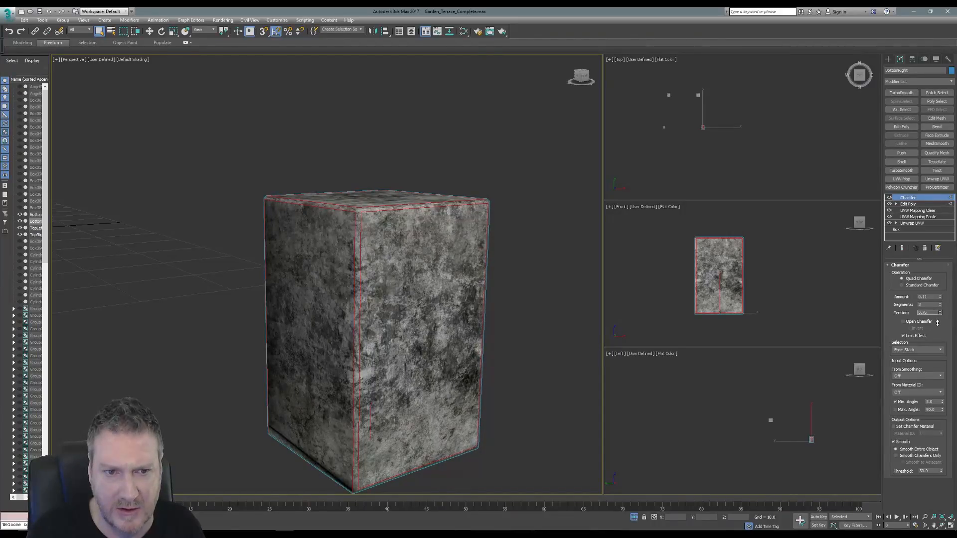
pyautogui.keyDown('alt'); pyautogui.moveTo(459, 307); pyautogui.dragTo(404, 301, button='middle'); pyautogui.keyUp('alt')
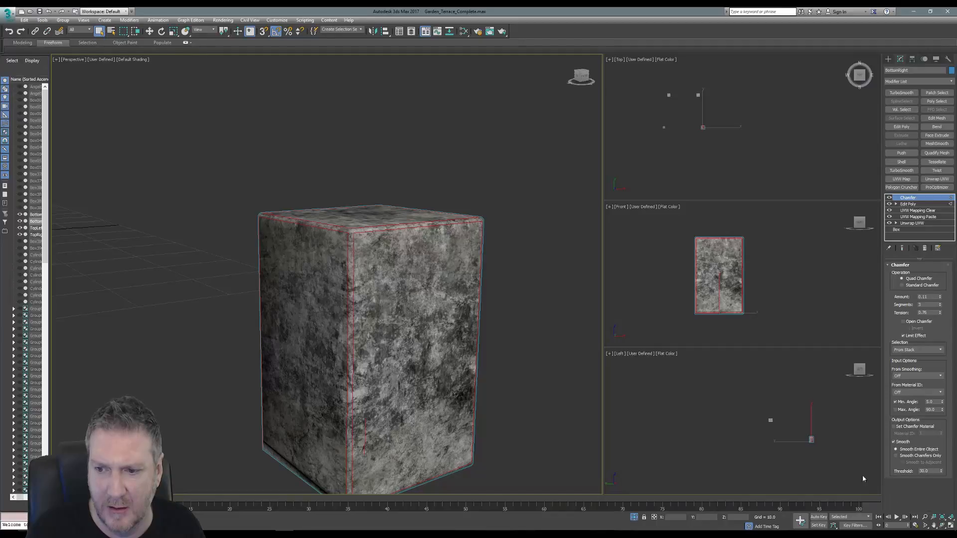
pyautogui.moveTo(451, 284); pyautogui.dragTo(453, 284, button='middle')
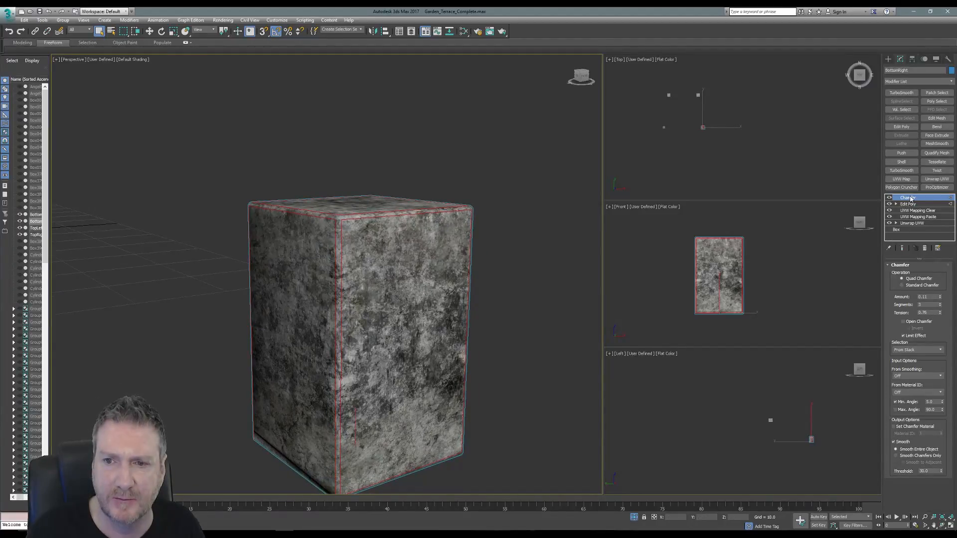
pyautogui.click(500, 278)
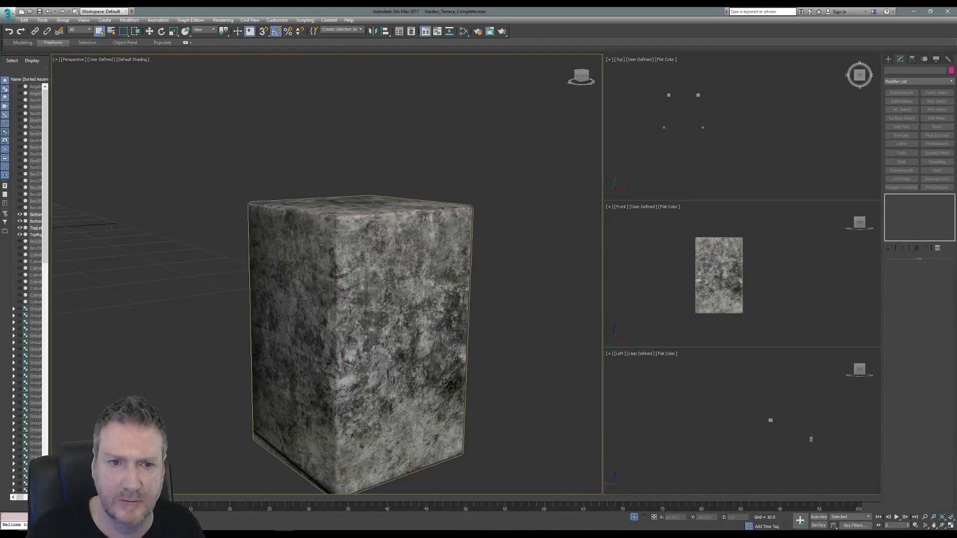
pyautogui.moveTo(387, 264); pyautogui.dragTo(403, 295, button='middle')
pyautogui.click(403, 295)
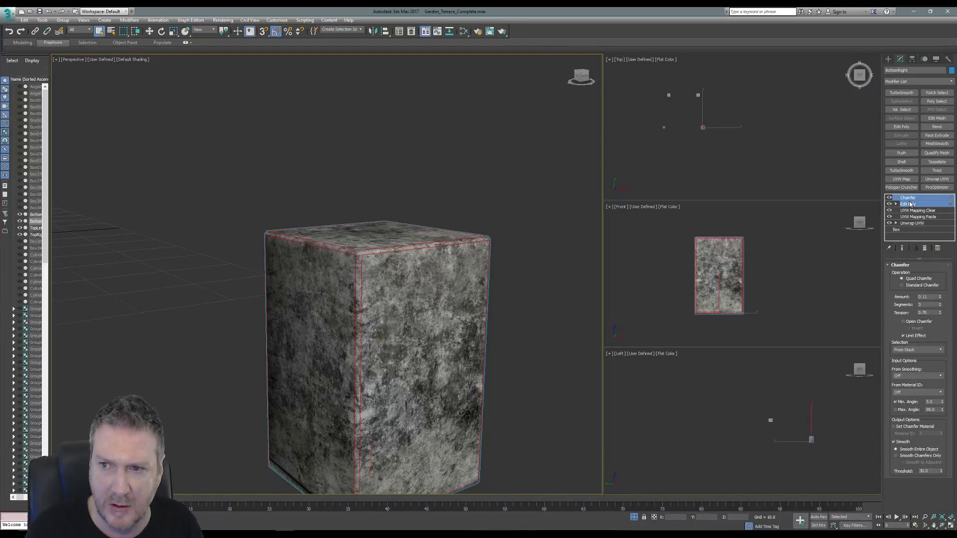
# - Copy the Chamfer and Edit Poly modifiers together from the BottomRight block and inspect the BottomLeft block's unchamfered edges
pyautogui.rightClick(909, 200)
pyautogui.click(876, 233)
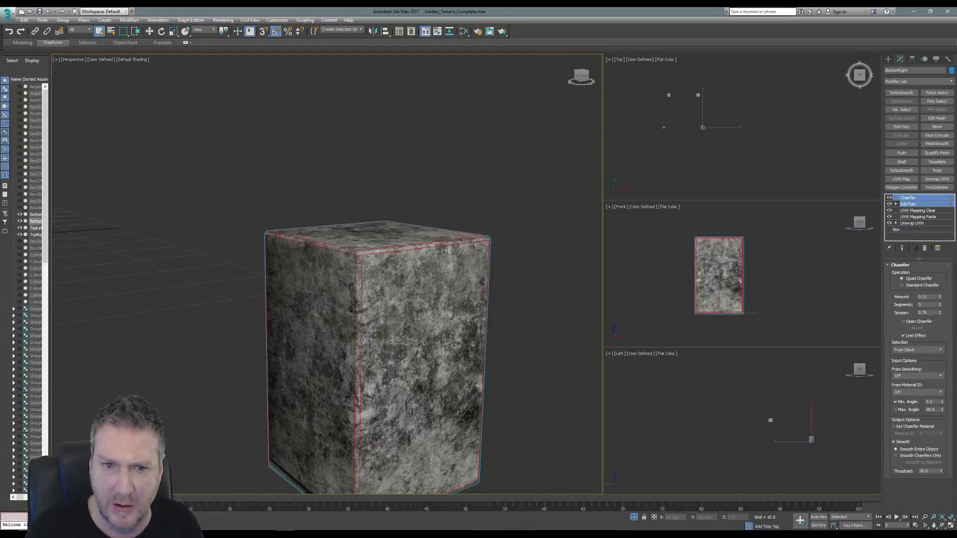
pyautogui.scroll(-6, 291, 309)
pyautogui.scroll(-2, 291, 305)
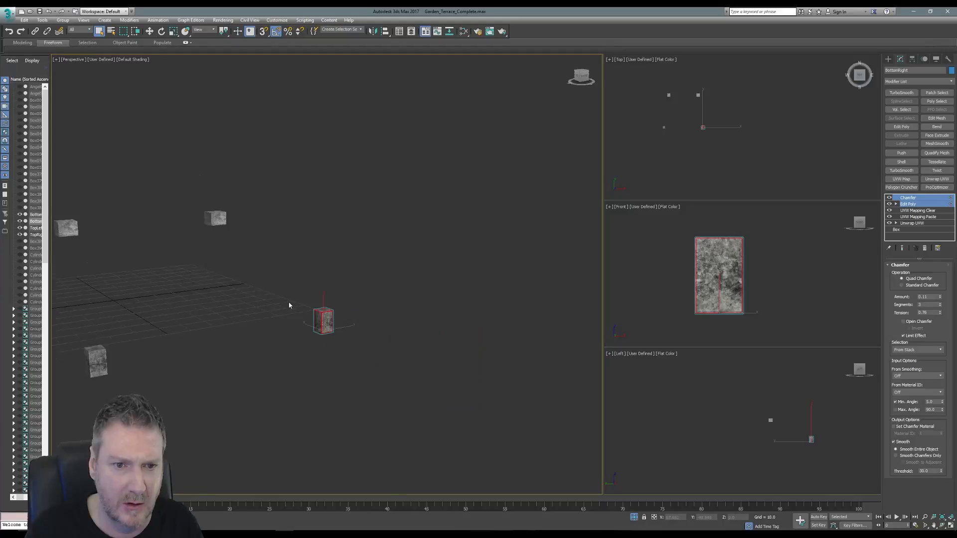
pyautogui.moveTo(290, 305); pyautogui.dragTo(483, 258, button='middle')
pyautogui.scroll(8, 320, 292)
pyautogui.scroll(-2, 330, 304)
pyautogui.moveTo(349, 308); pyautogui.dragTo(314, 255, button='middle')
pyautogui.scroll(-6, 367, 324)
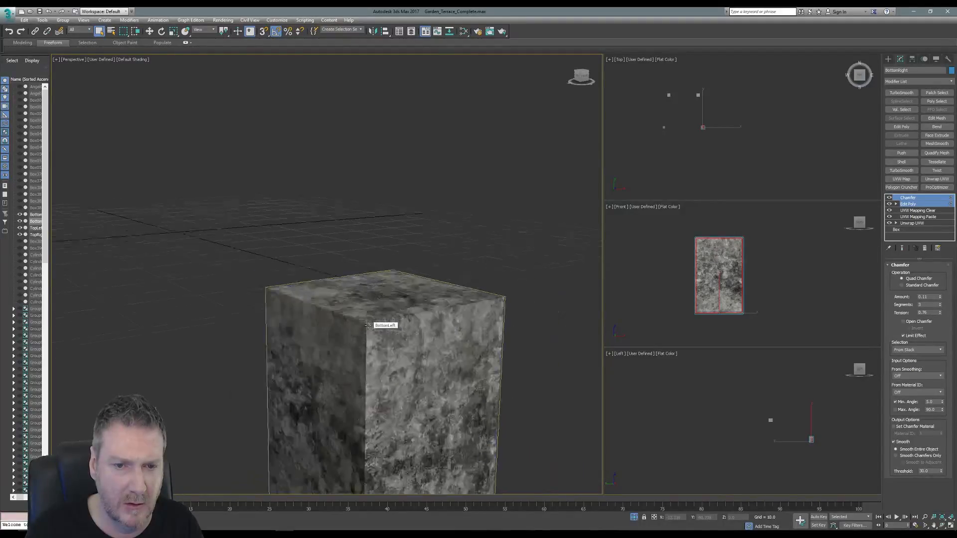
pyautogui.moveTo(393, 248); pyautogui.dragTo(496, 300, button='middle')
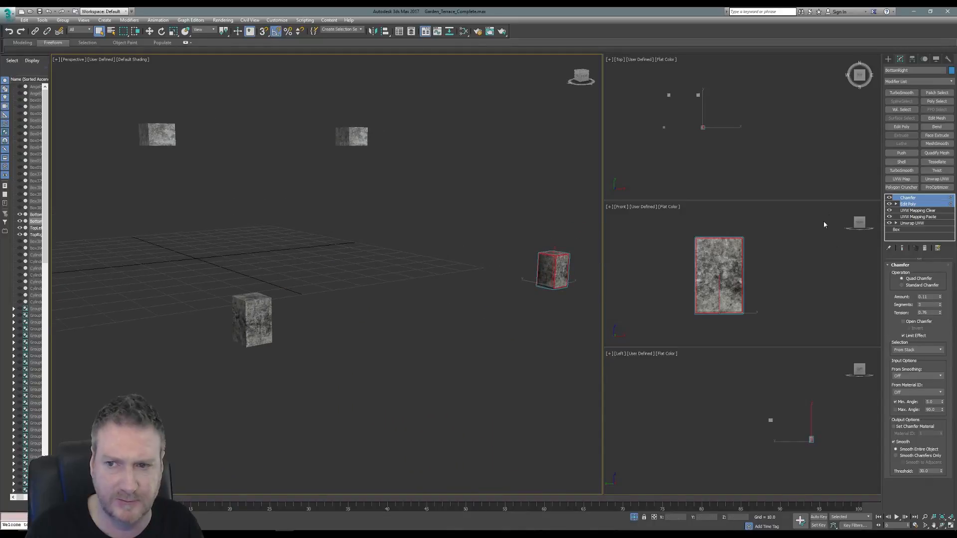
# - Copy the Edit Poly modifier alone from the BottomRight block and paste it onto the BottomLeft block
pyautogui.click(922, 204)
pyautogui.rightClick(922, 205)
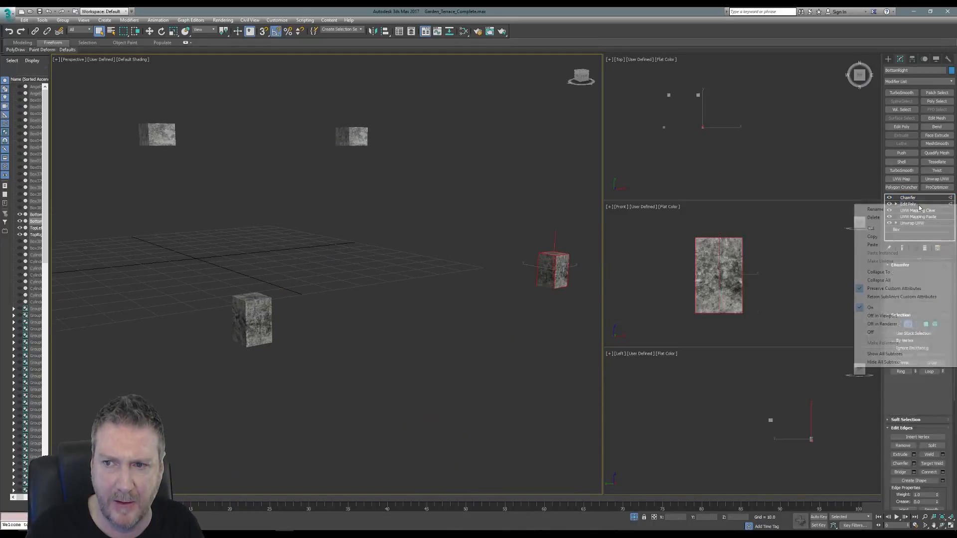
pyautogui.click(844, 240)
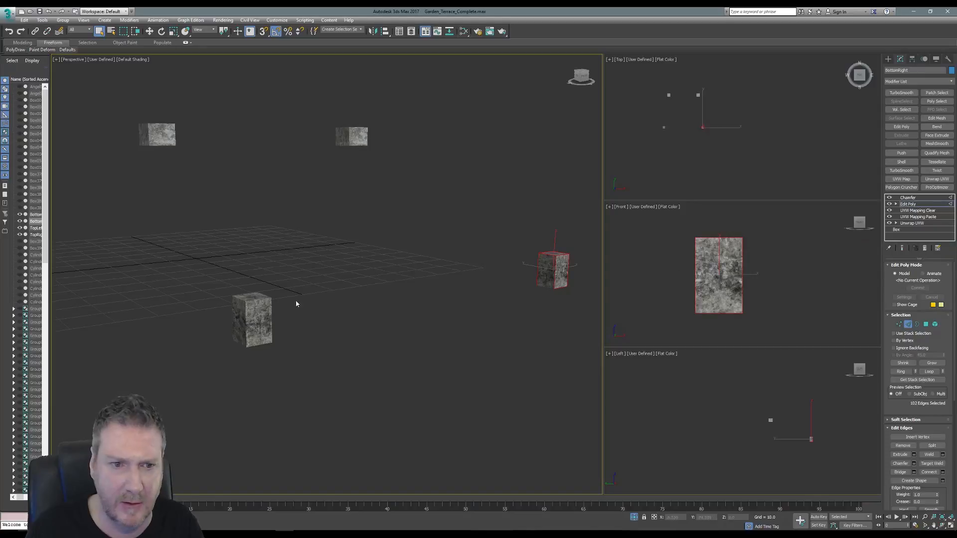
pyautogui.click(913, 198)
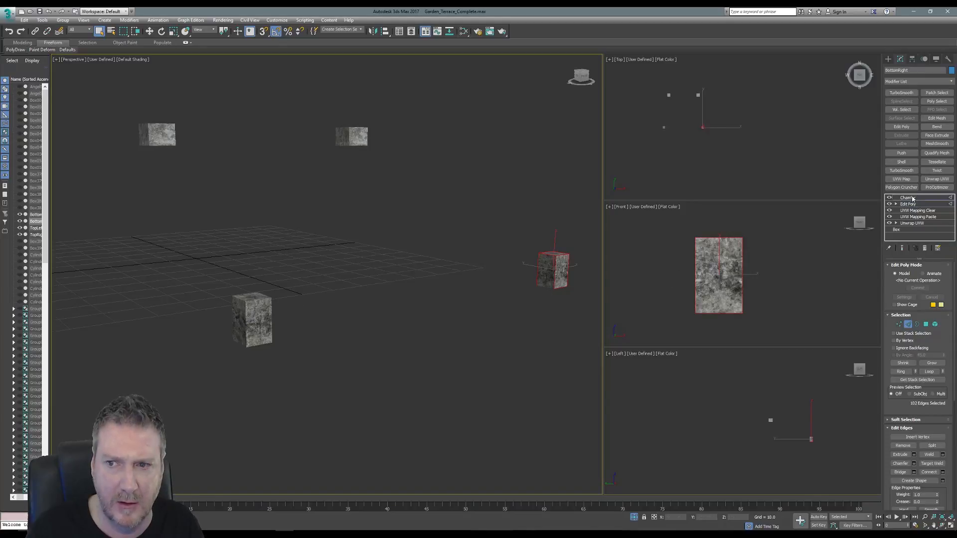
pyautogui.click(454, 313)
pyautogui.click(243, 319)
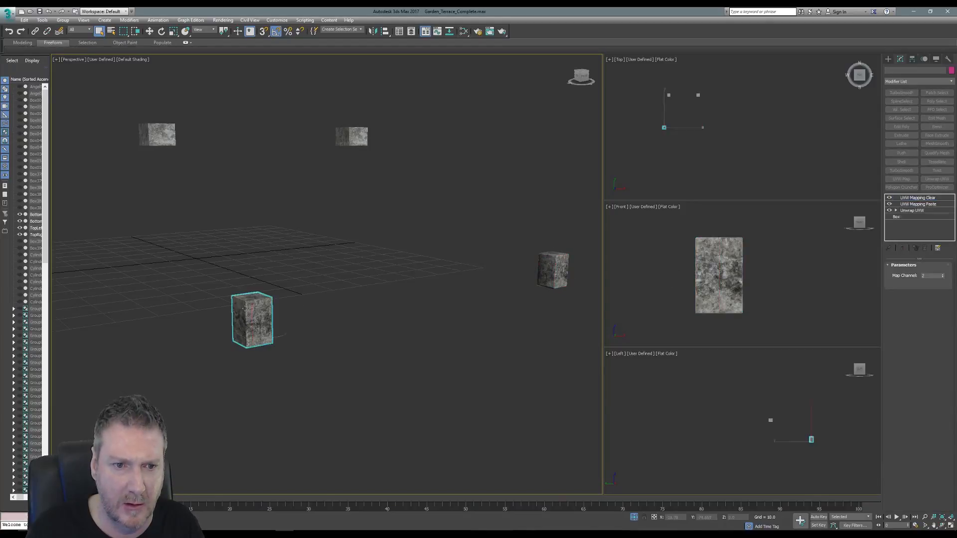
pyautogui.rightClick(917, 198)
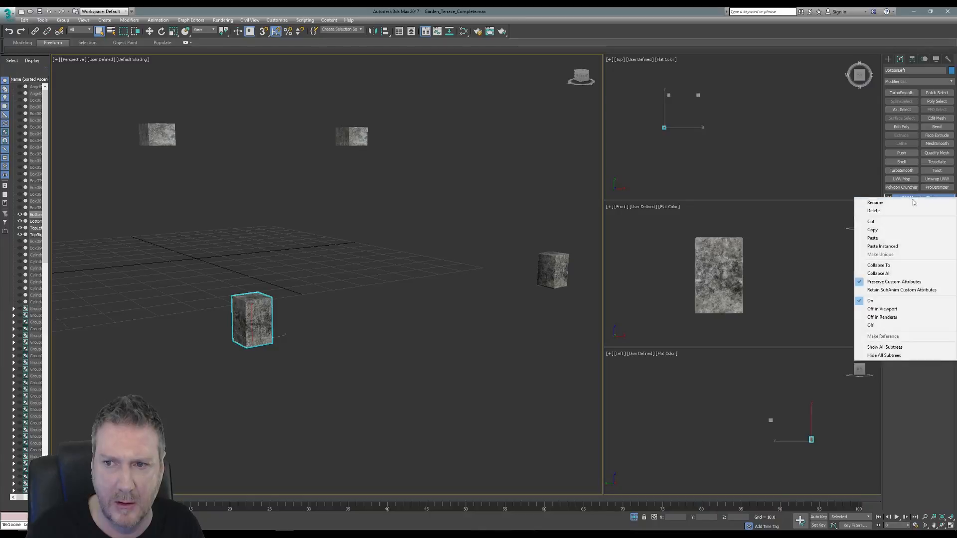
pyautogui.click(875, 238)
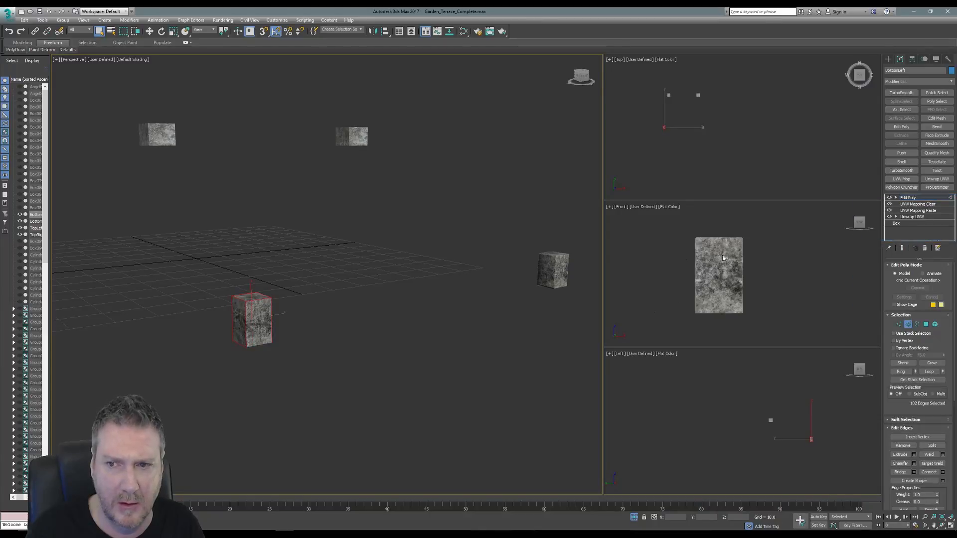
pyautogui.click(531, 314)
pyautogui.click(908, 198)
pyautogui.click(544, 305)
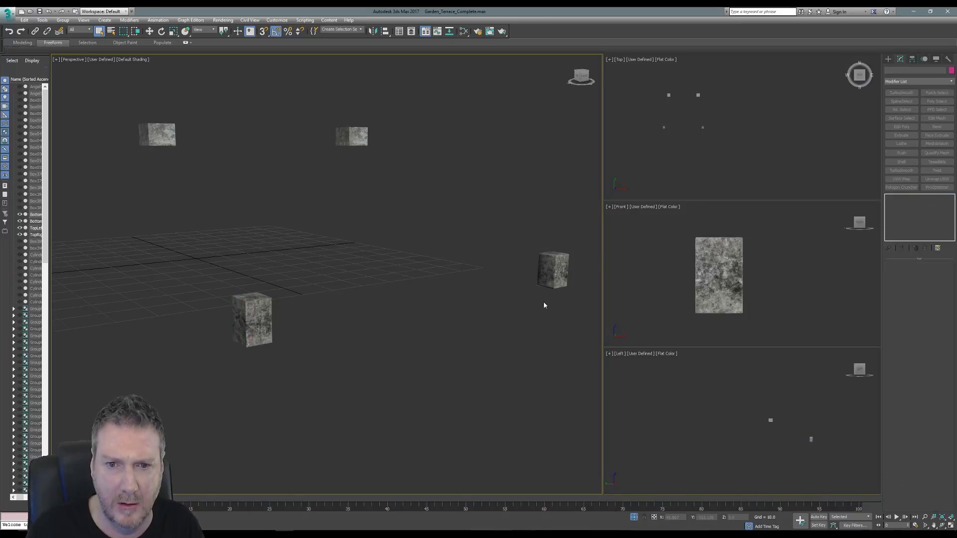
# - Copy the Chamfer modifier from the BottomRight block
pyautogui.click(553, 272)
pyautogui.rightClick(907, 200)
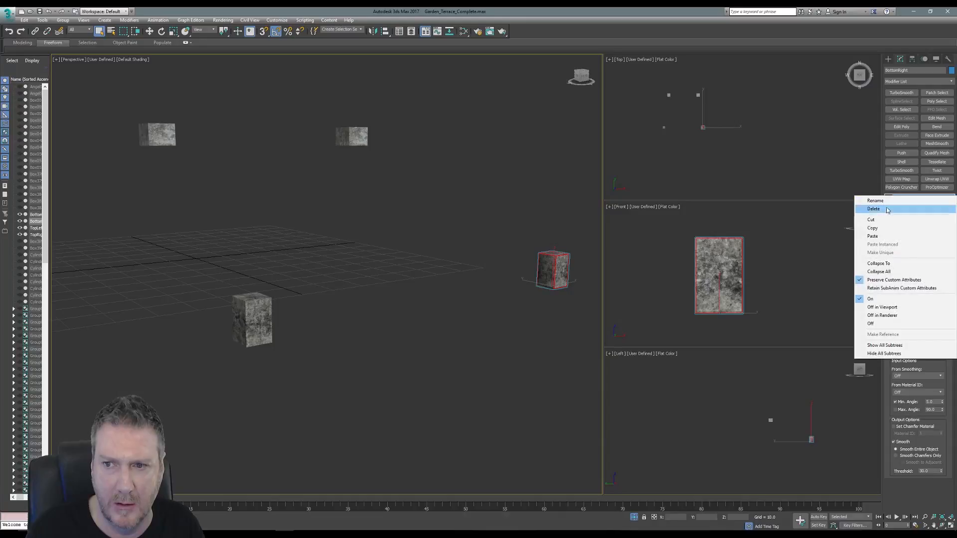
pyautogui.click(912, 227)
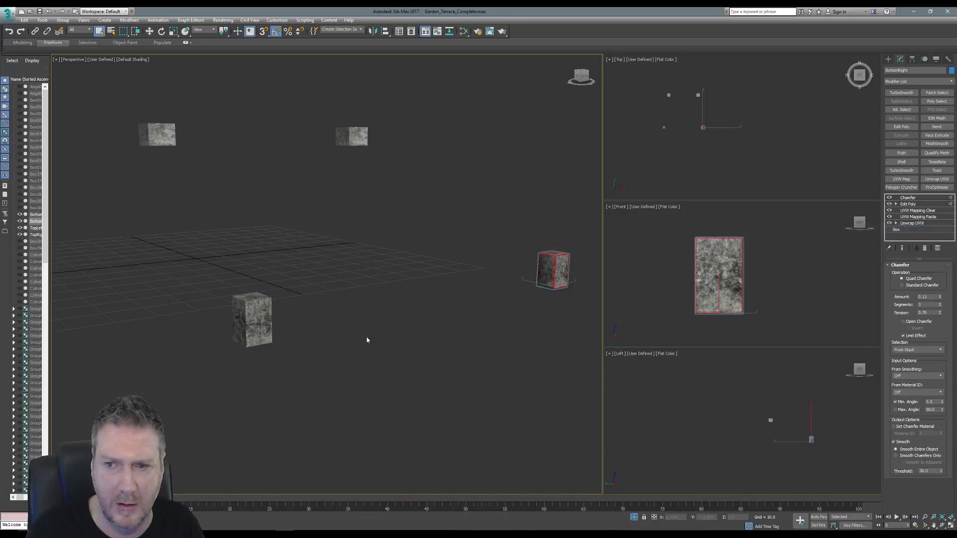
# - Select all edges of the BottomLeft block in its Edit Poly modifier
pyautogui.click(263, 306)
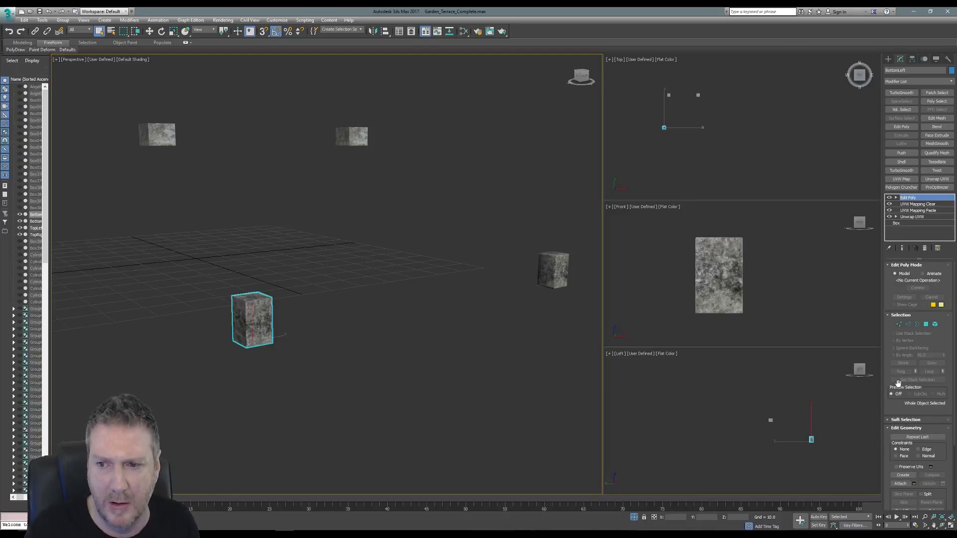
pyautogui.click(909, 324)
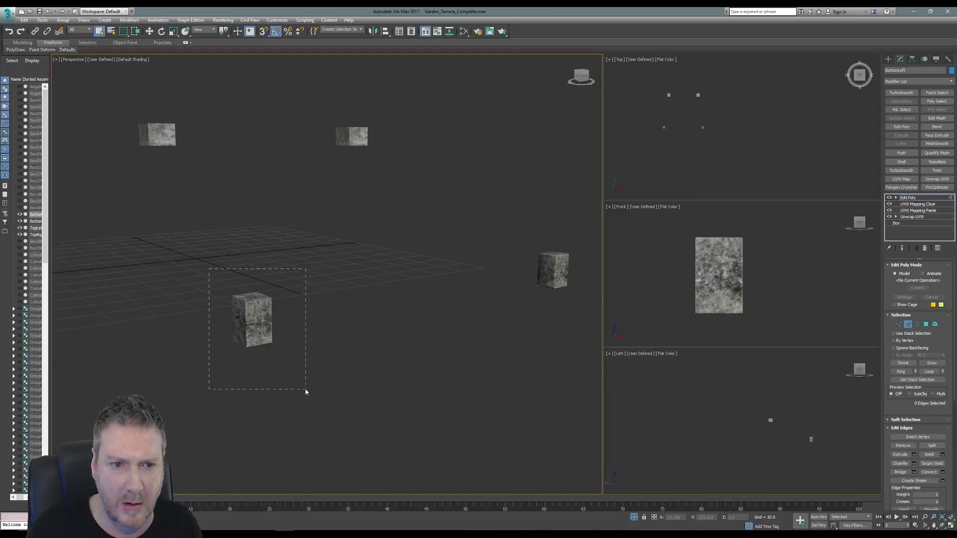
pyautogui.moveTo(306, 392); pyautogui.dragTo(301, 368)
pyautogui.press('z')
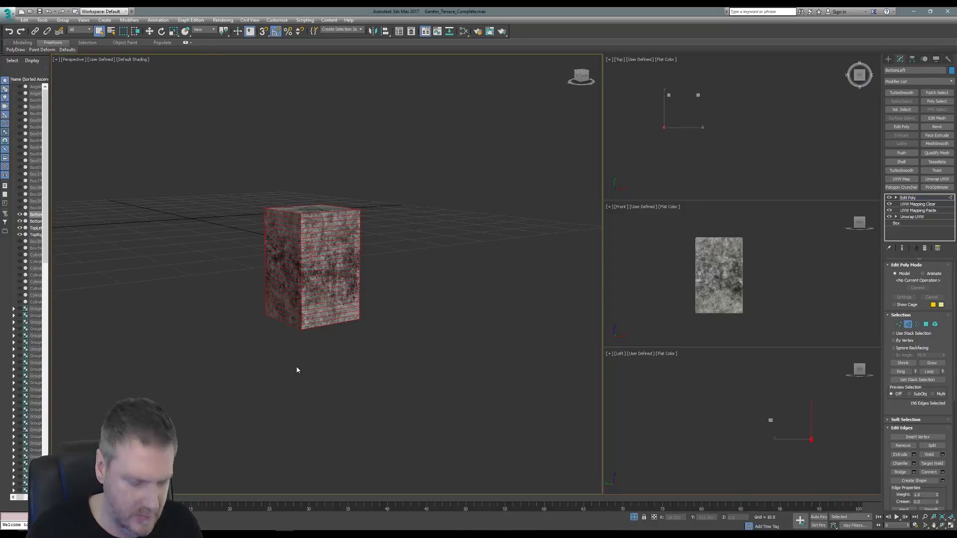
# - Deselect the horizontal segment edges across the BottomLeft block's side faces, keeping its outer corner edges selected
pyautogui.scroll(3, 296, 369)
pyautogui.moveTo(296, 369); pyautogui.dragTo(339, 415, button='middle')
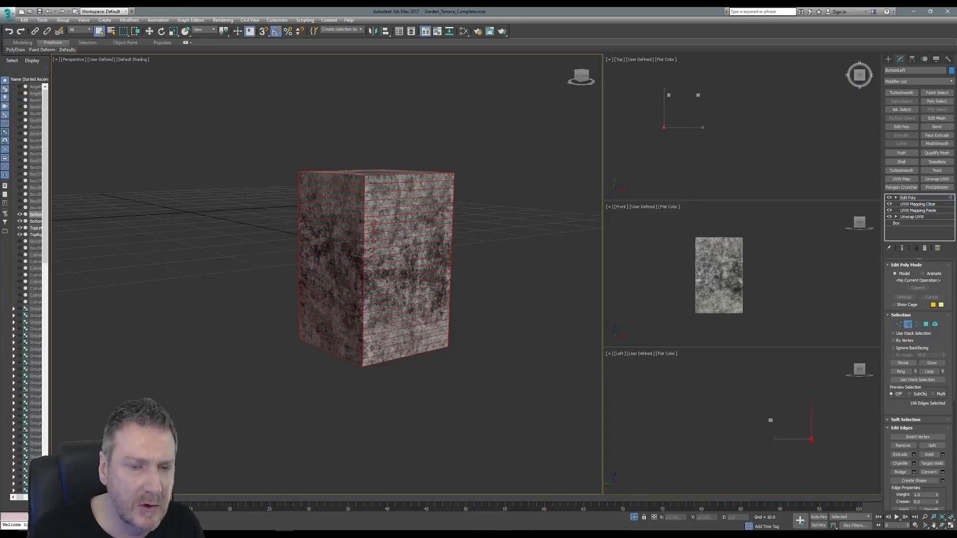
pyautogui.moveTo(325, 194); pyautogui.dragTo(365, 223, button='middle')
pyautogui.scroll(2, 365, 231)
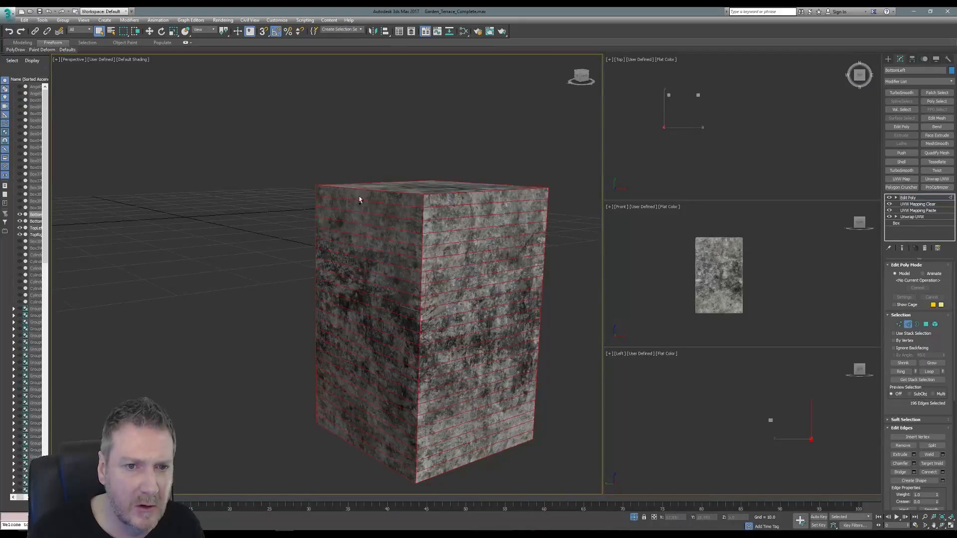
pyautogui.moveTo(356, 198); pyautogui.dragTo(370, 445)
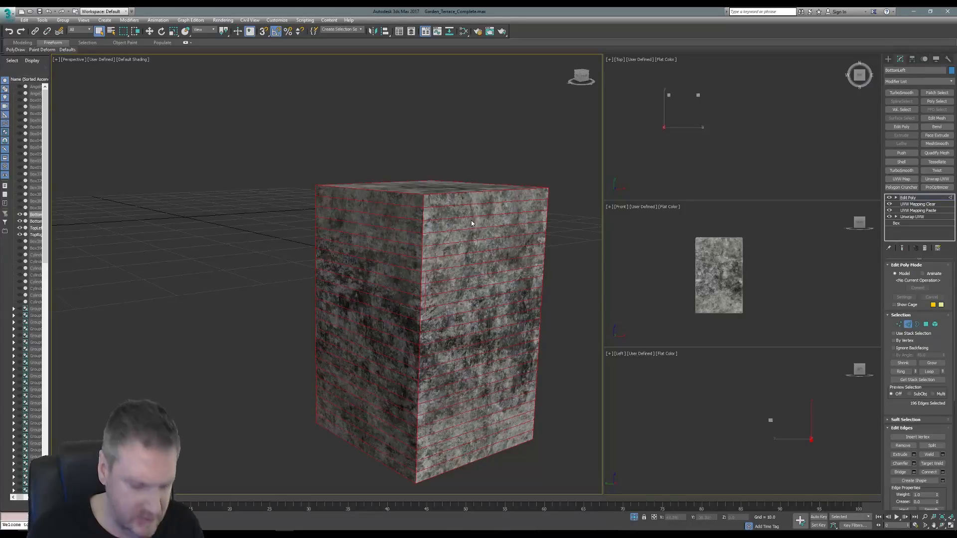
pyautogui.moveTo(379, 197); pyautogui.dragTo(368, 450)
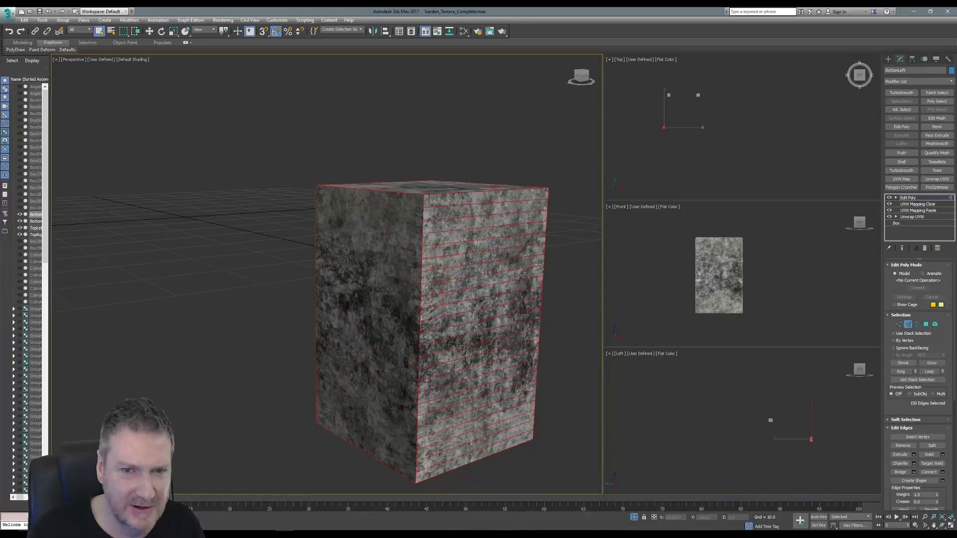
pyautogui.moveTo(476, 310); pyautogui.dragTo(466, 452)
pyautogui.moveTo(483, 369); pyautogui.dragTo(424, 362, button='middle')
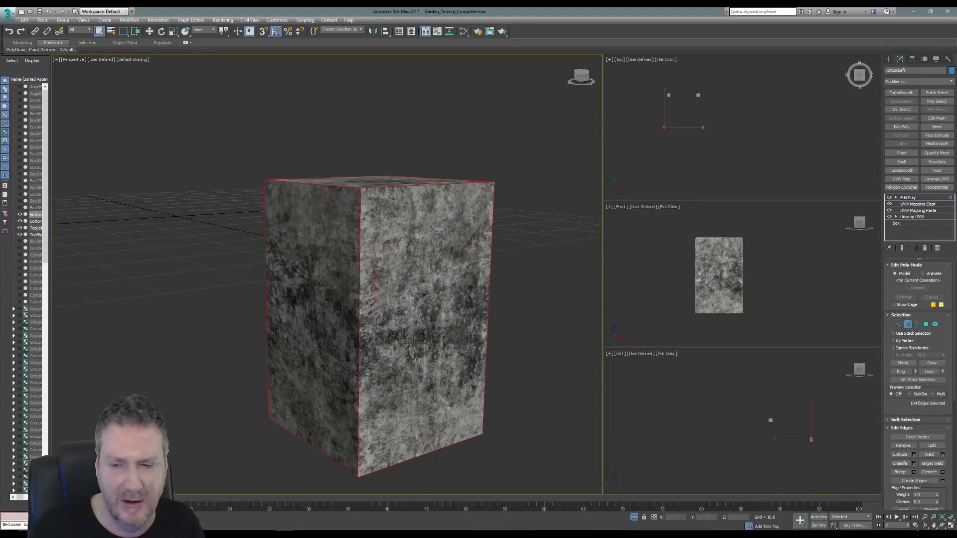
# - Deselect the remaining horizontal edges just below the BottomLeft block's top face, keeping only its outer edges selected
pyautogui.click(945, 527)
pyautogui.moveTo(398, 294); pyautogui.dragTo(297, 300)
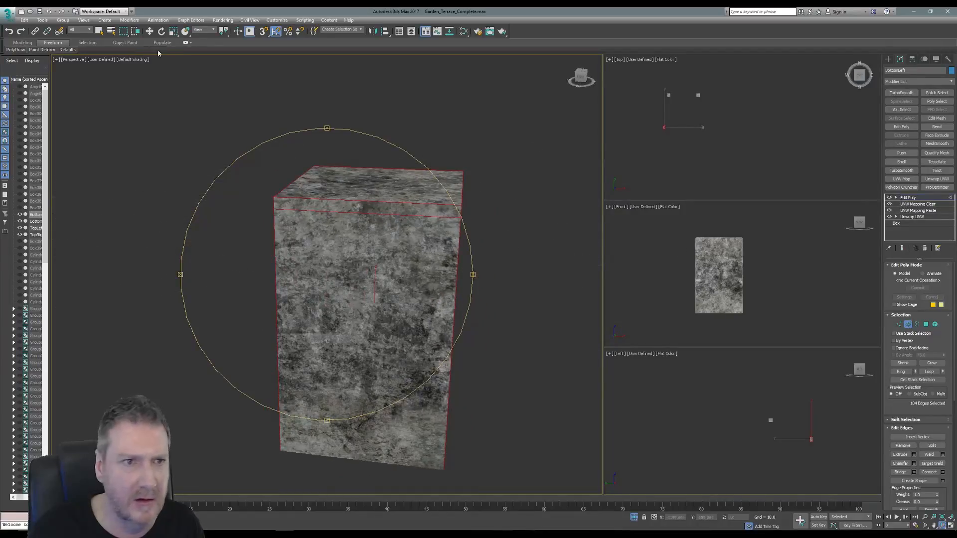
pyautogui.click(99, 32)
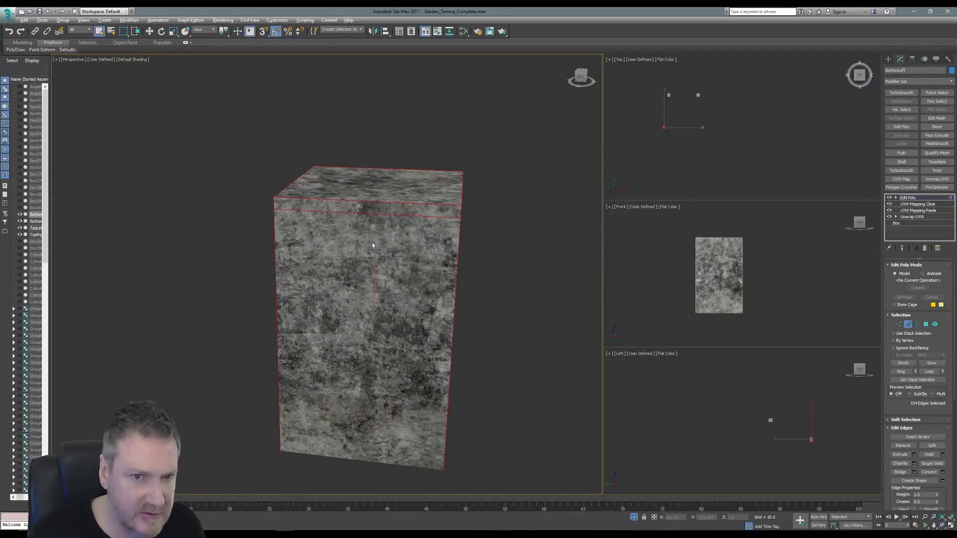
pyautogui.click(942, 526)
pyautogui.moveTo(399, 275); pyautogui.dragTo(367, 274)
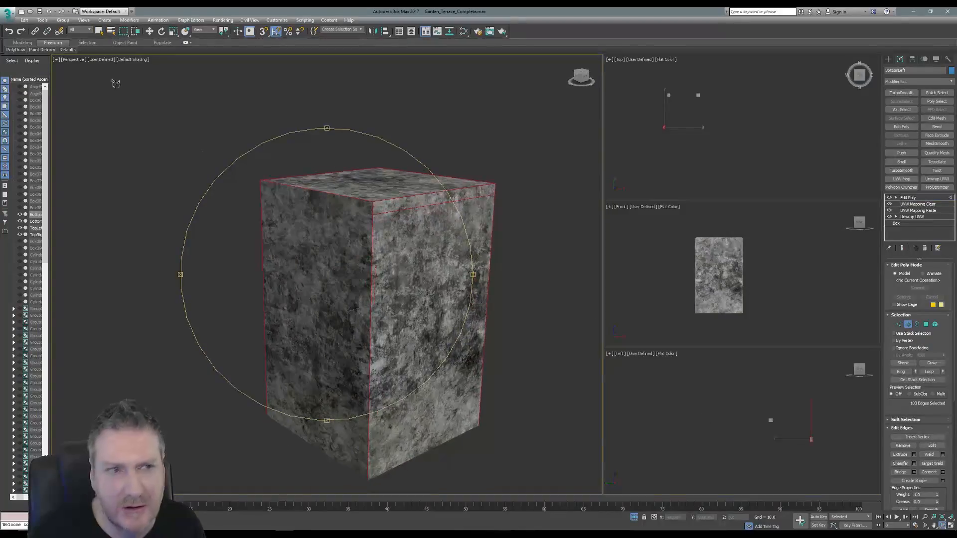
pyautogui.click(99, 32)
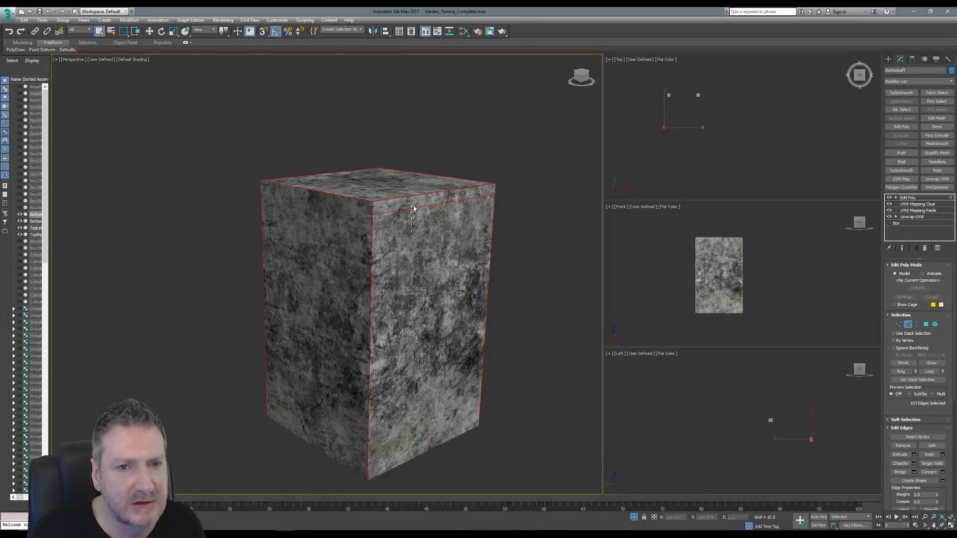
pyautogui.keyDown('alt'); pyautogui.click(412, 207); pyautogui.keyUp('alt')
pyautogui.click(942, 526)
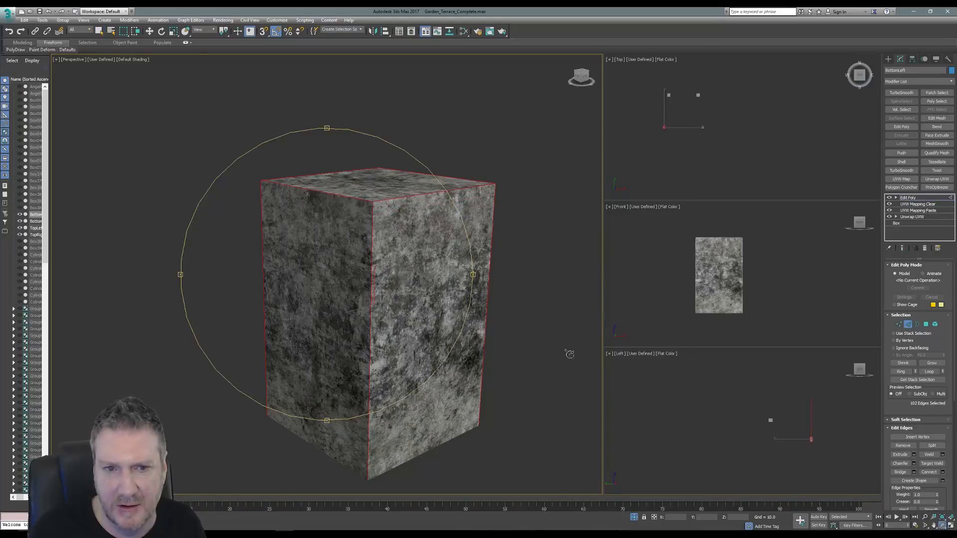
pyautogui.moveTo(566, 352); pyautogui.dragTo(568, 352)
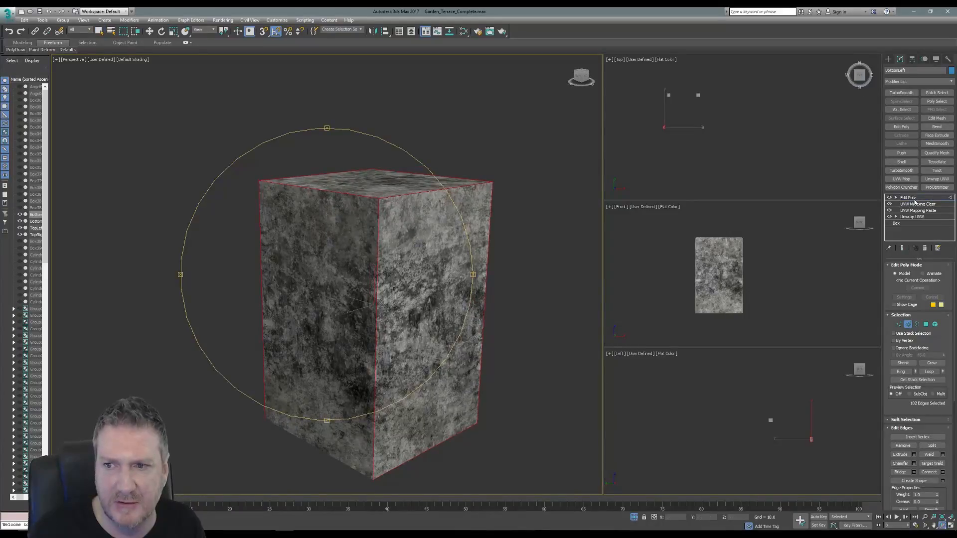
# - Paste the copied Chamfer modifier above the BottomLeft block's Edit Poly modifier and deselect the block
pyautogui.rightClick(917, 198)
pyautogui.click(880, 242)
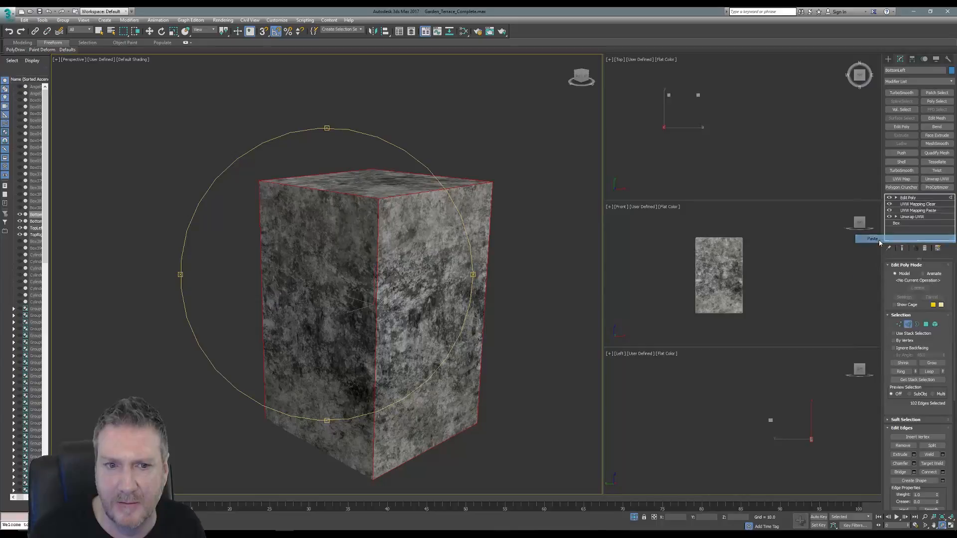
pyautogui.press('Escape')
pyautogui.scroll(-3, 388, 297)
pyautogui.scroll(-5, 388, 297)
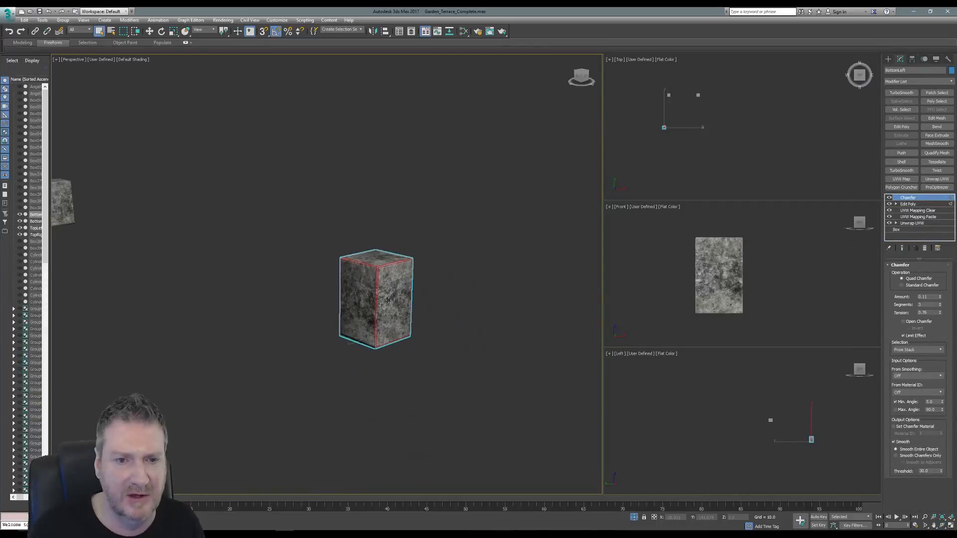
pyautogui.moveTo(379, 294); pyautogui.dragTo(391, 308, button='middle')
pyautogui.click(325, 286)
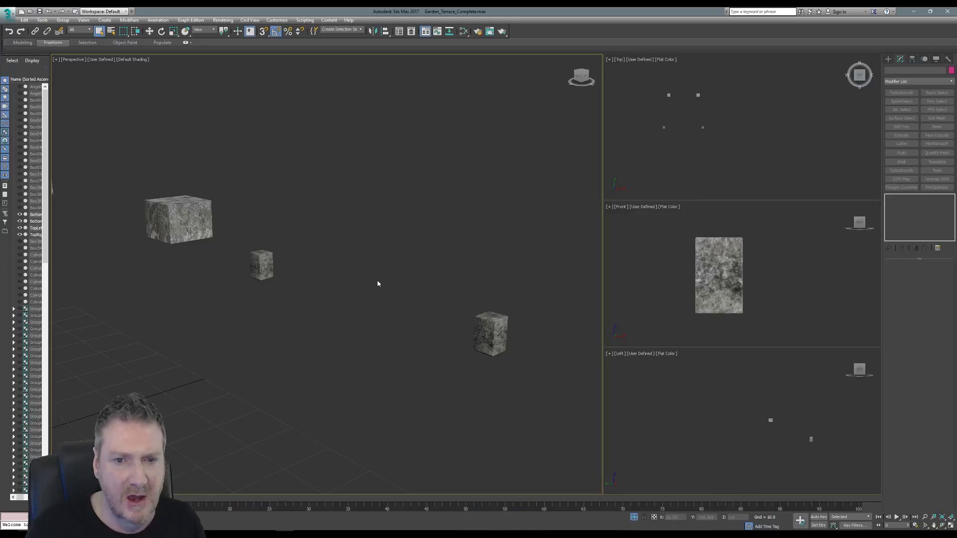
# - Save the Garden_Terrace_Complete.max scene
pyautogui.click(942, 526)
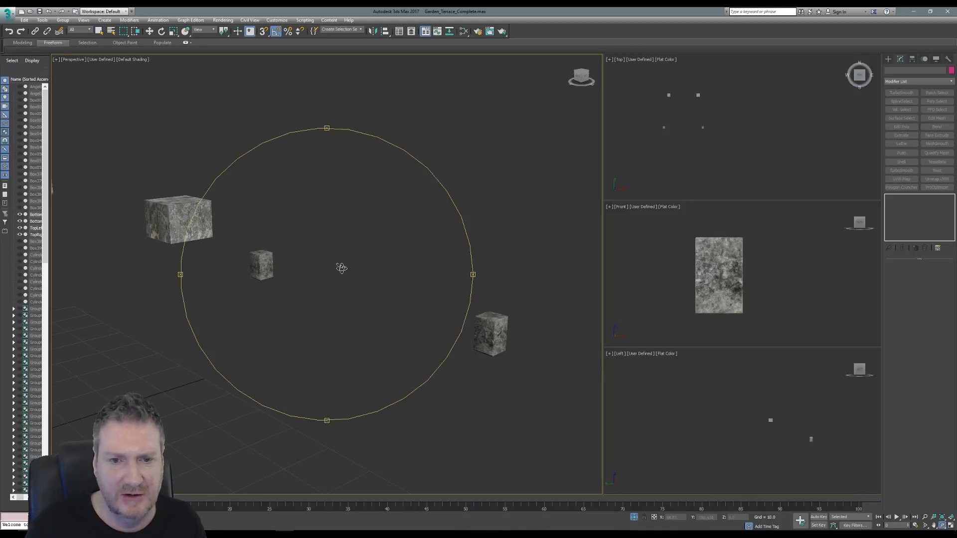
pyautogui.moveTo(342, 268); pyautogui.dragTo(245, 337)
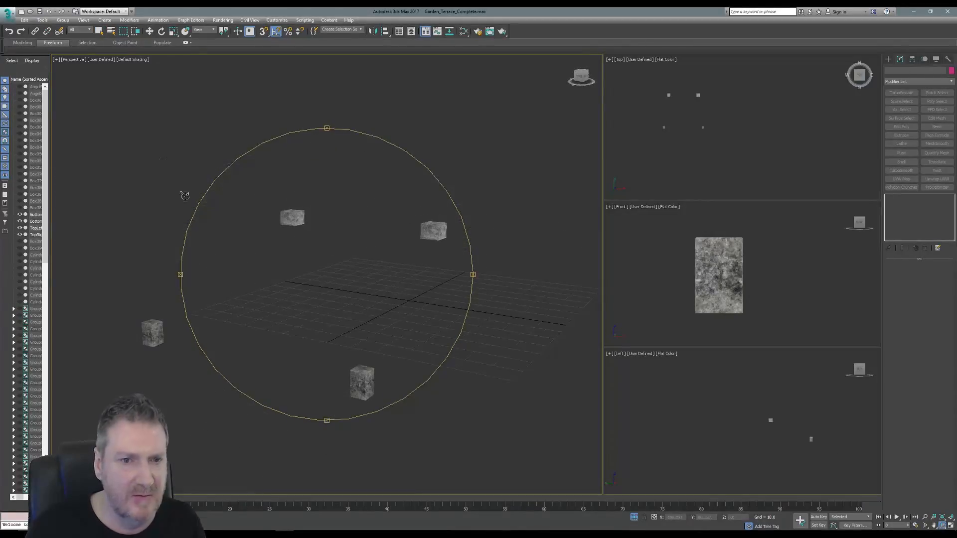
pyautogui.click(9, 18)
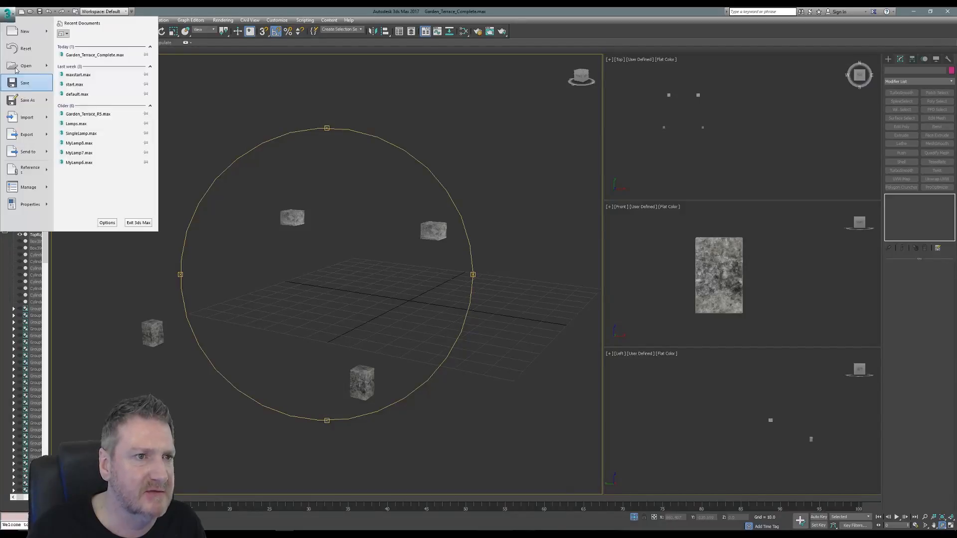
pyautogui.click(25, 81)
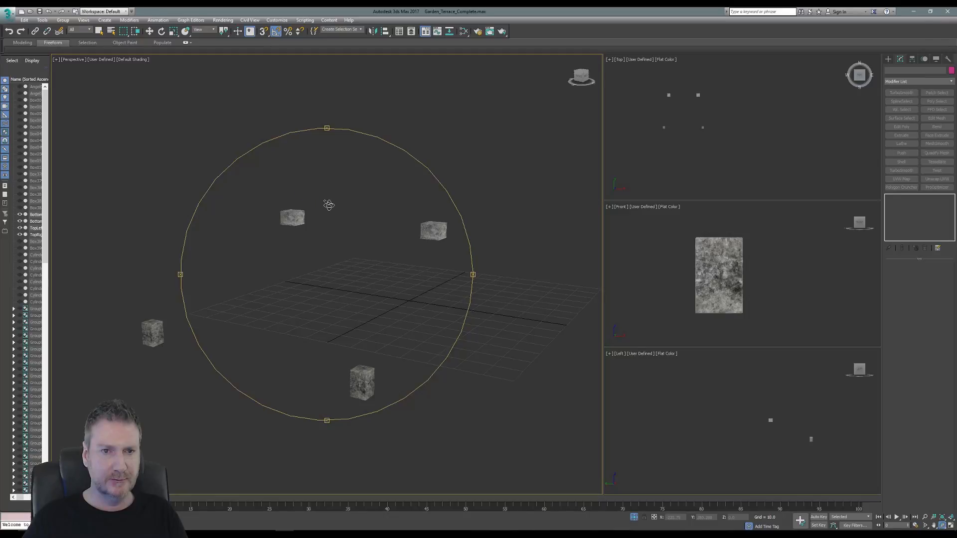
# - Switch to Mari, save the BottomLeft project and close it to return to the project list
pyautogui.click(913, 11)
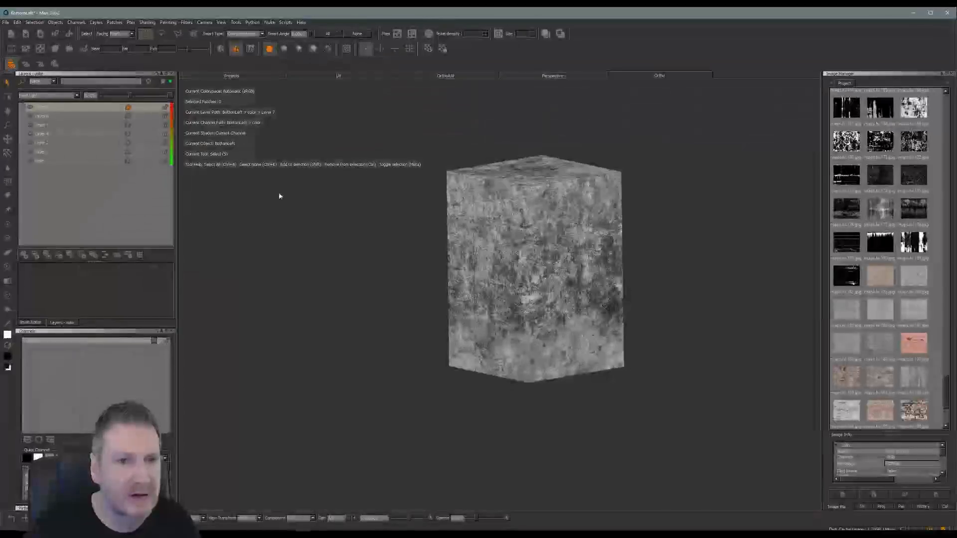
pyautogui.click(6, 21)
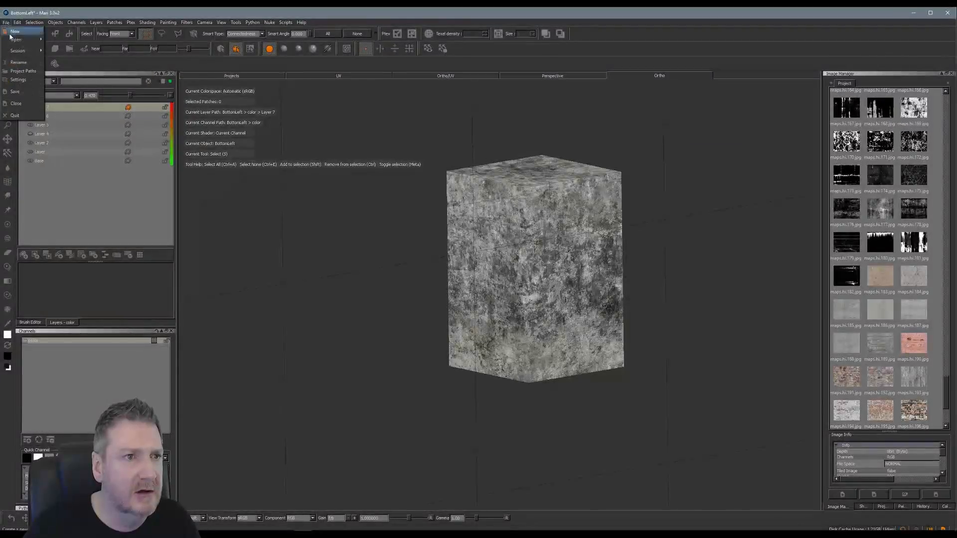
pyautogui.click(15, 91)
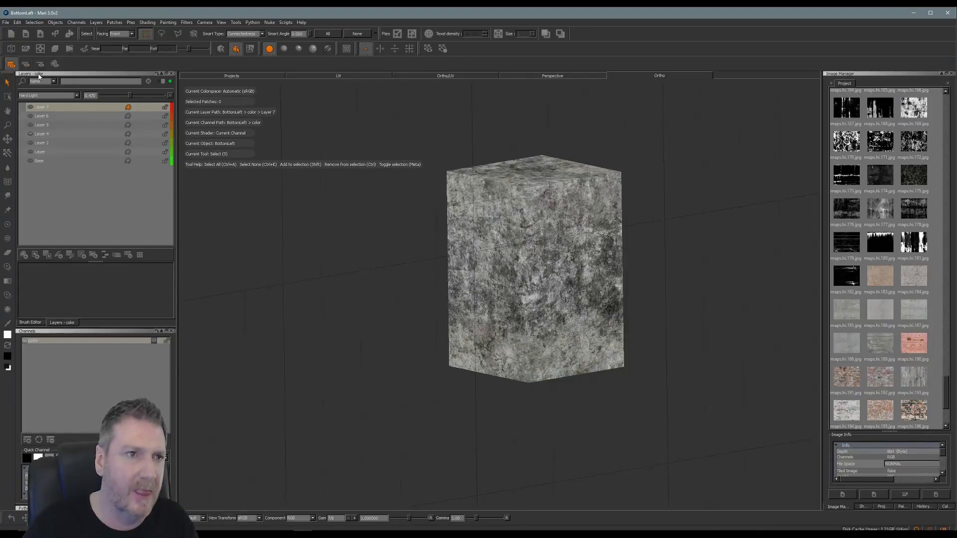
pyautogui.click(6, 22)
pyautogui.moveTo(17, 22)
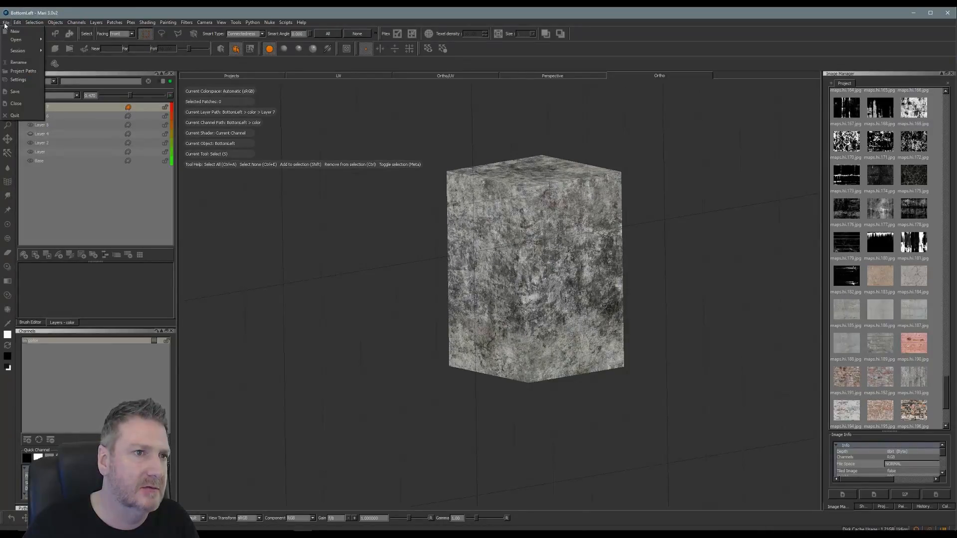
pyautogui.click(25, 31)
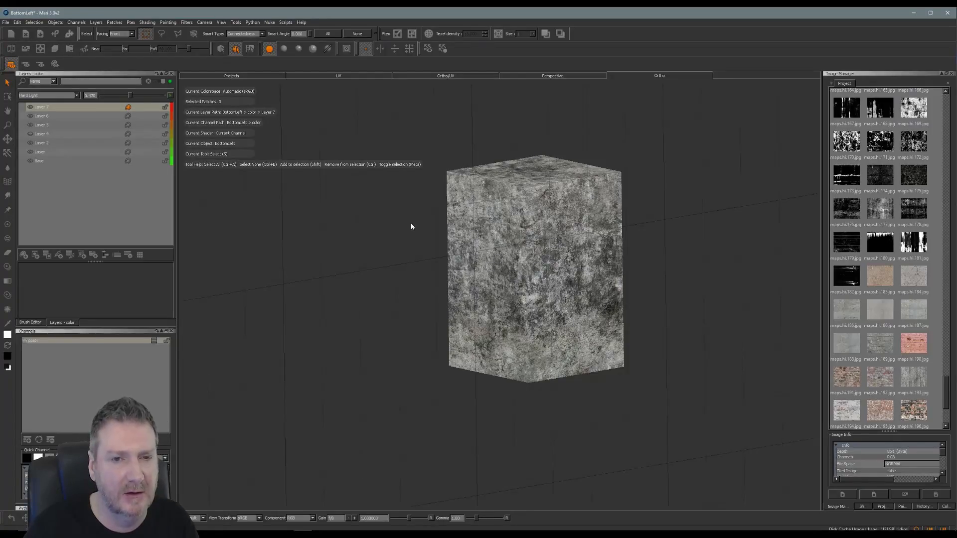
pyautogui.hotkey('ctrl', 's')
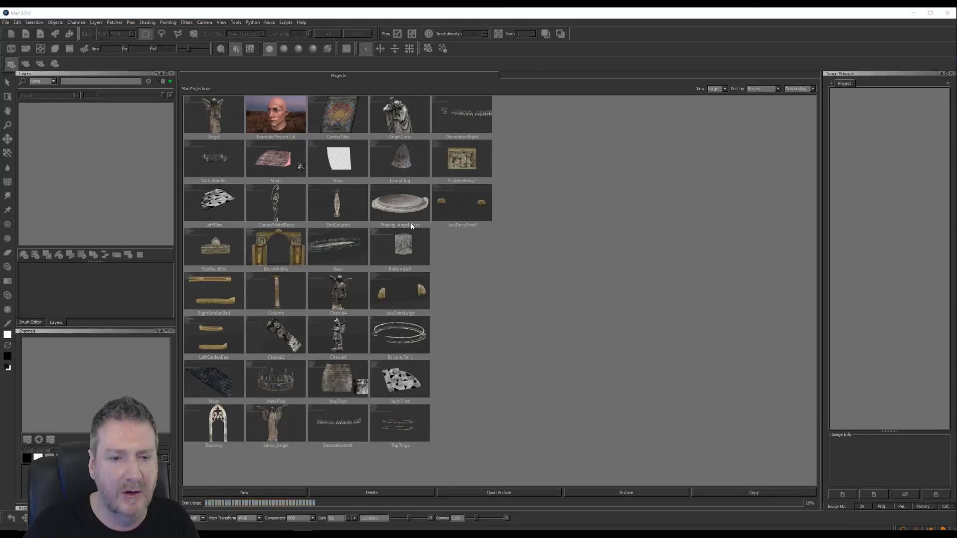
# - Start a new project named TopRight and load TopRight.obj from the F:/Stairs folder as its geometry
pyautogui.hotkey('ctrl', 'n')
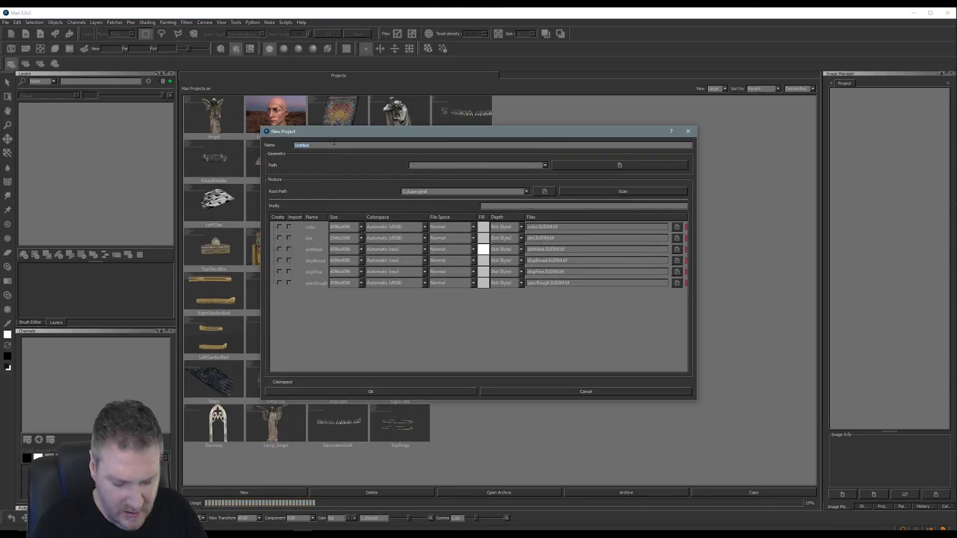
pyautogui.write('TopR')
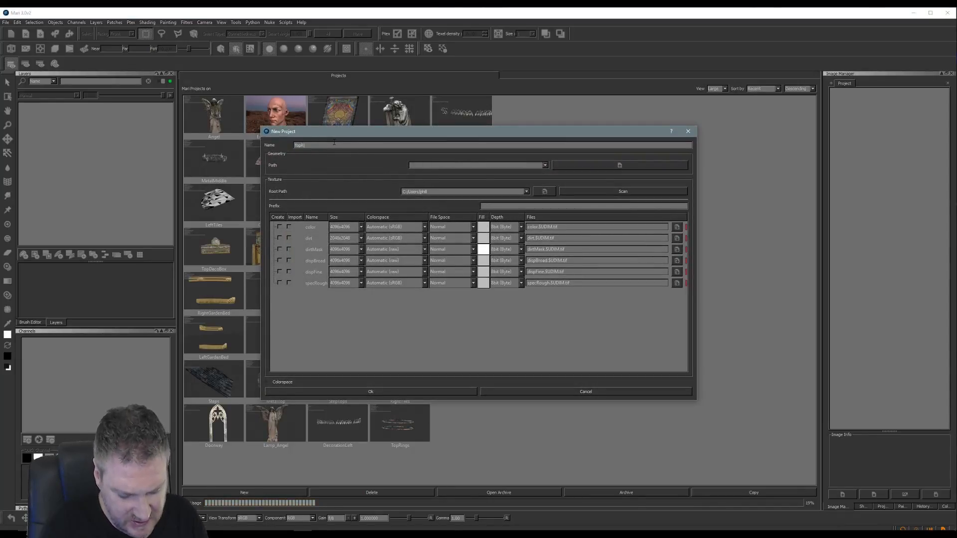
pyautogui.write('ight')
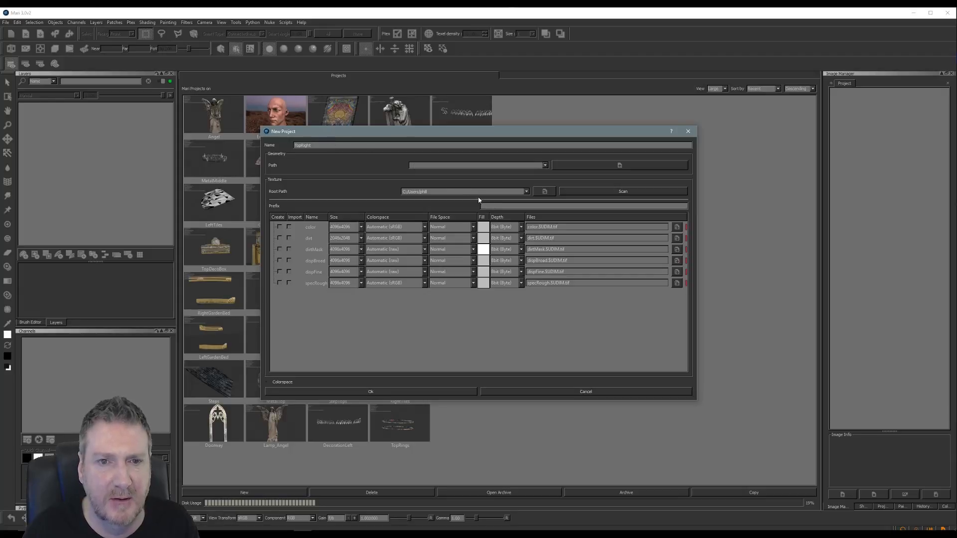
pyautogui.click(613, 166)
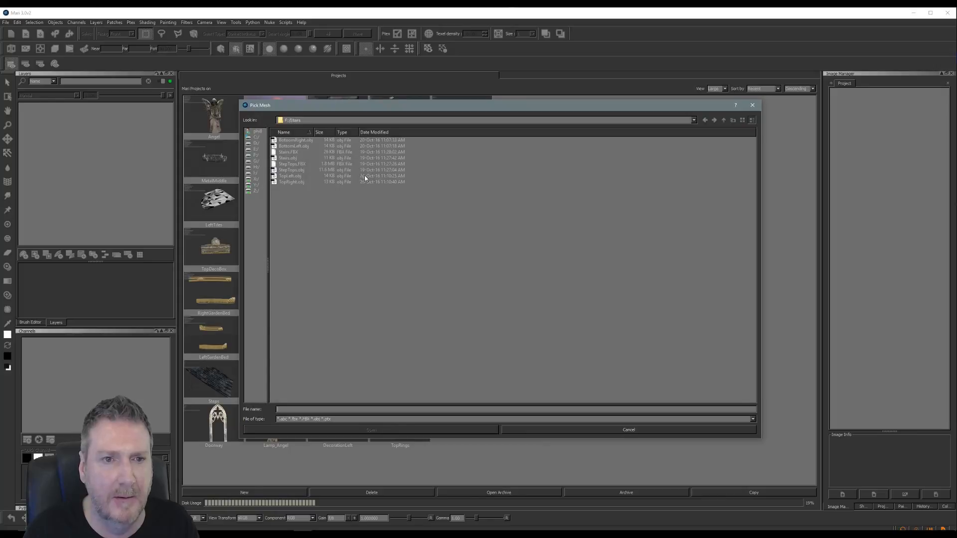
pyautogui.click(293, 182)
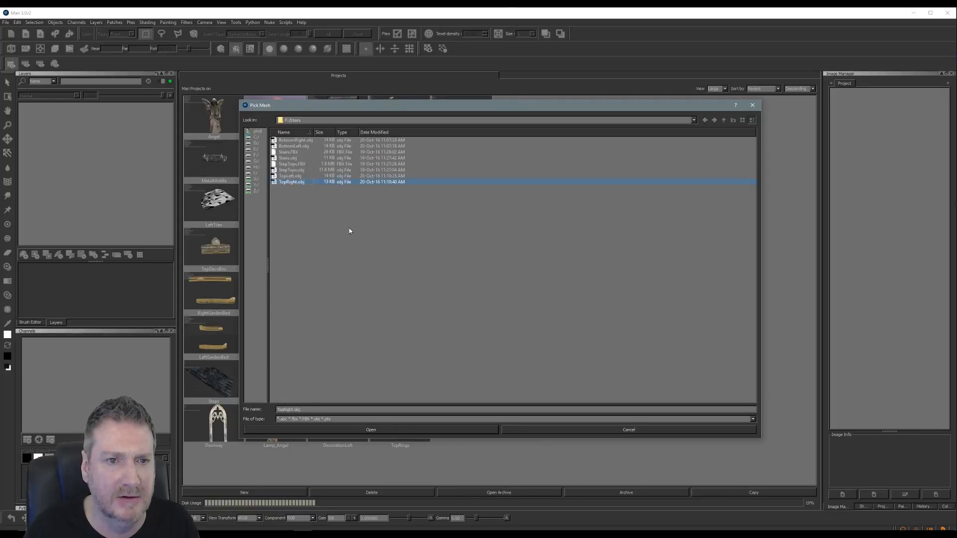
pyautogui.click(364, 431)
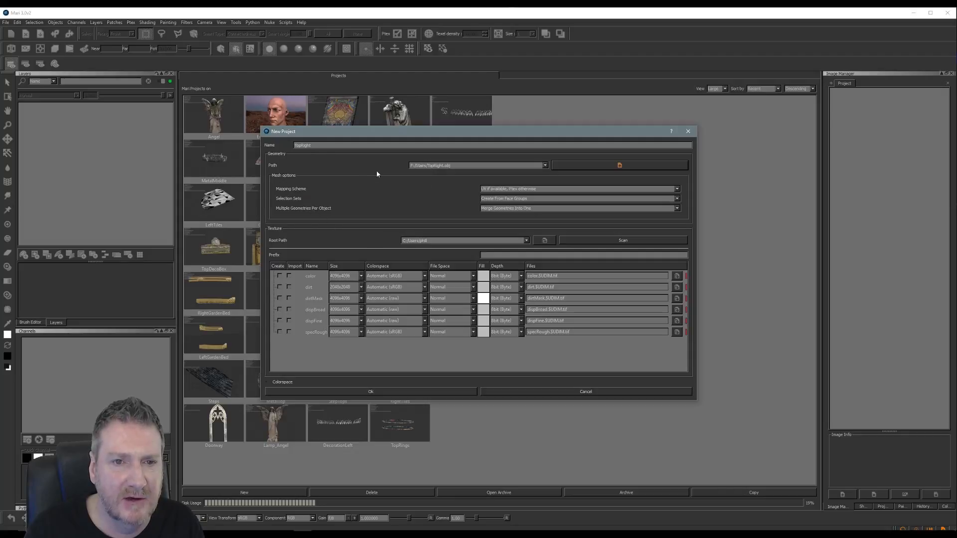
# - Enable creation of the color channel at 1024x1024 and create the TopRight project
pyautogui.click(280, 277)
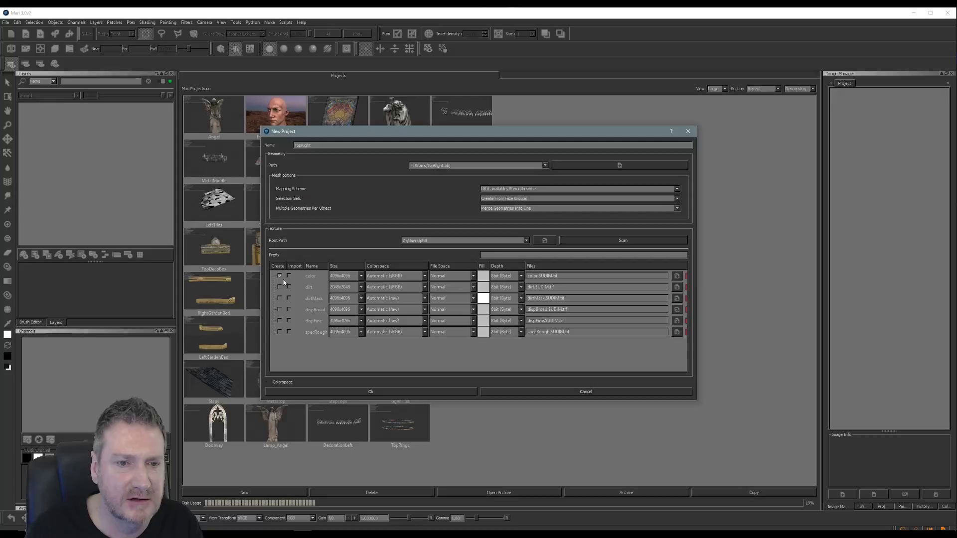
pyautogui.click(361, 276)
pyautogui.click(346, 254)
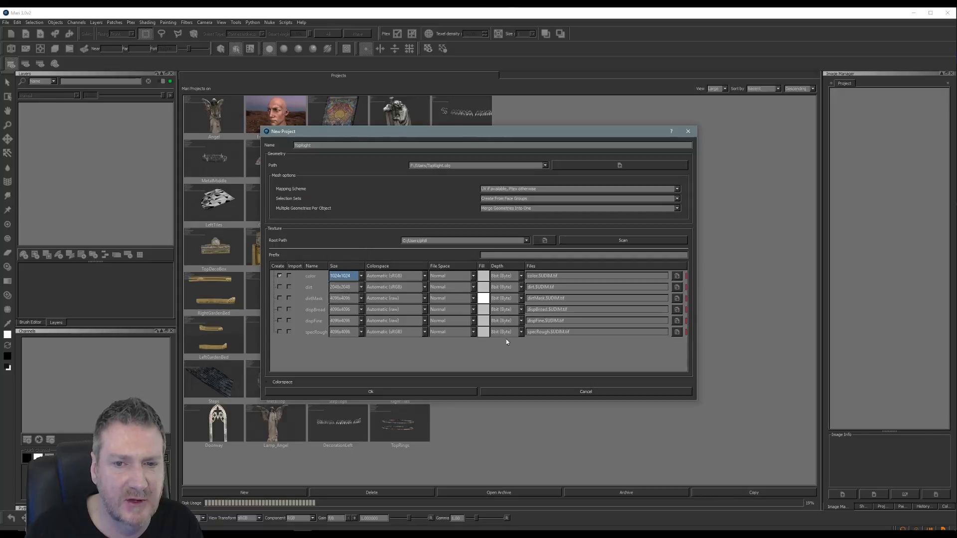
pyautogui.click(389, 391)
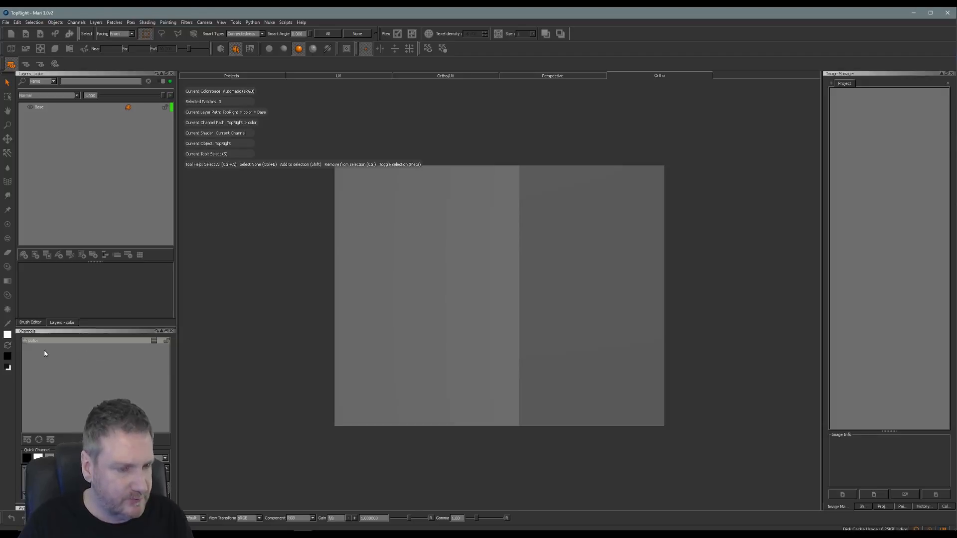
# - Import TopRight.tga from the F:/Stairs folder into the color channel's layer stack, using a * wildcard template to list the files
pyautogui.click(63, 341)
pyautogui.rightClick(63, 340)
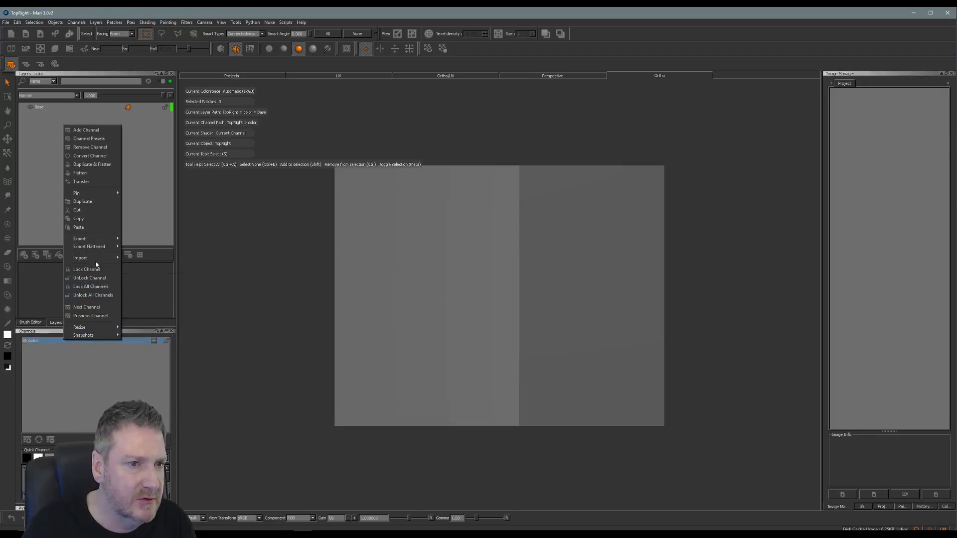
pyautogui.moveTo(95, 258)
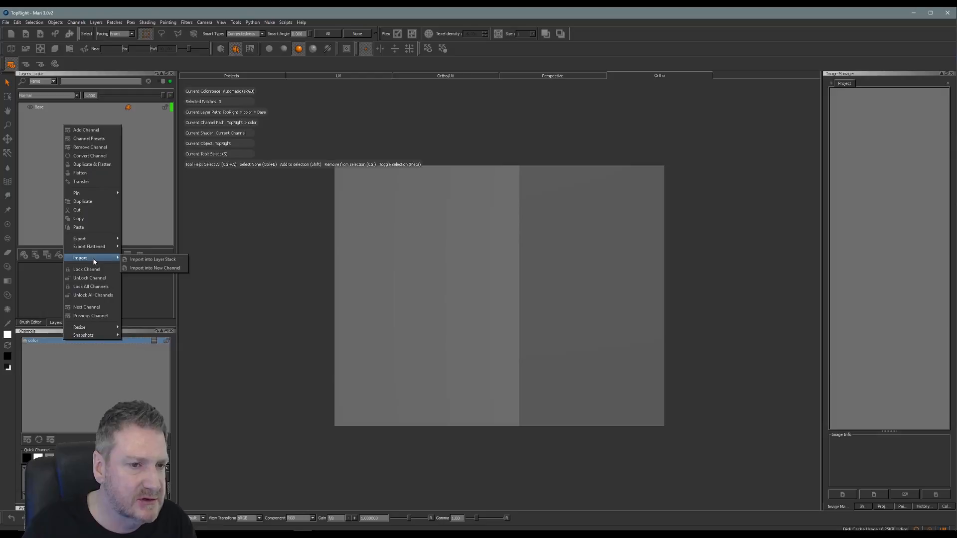
pyautogui.click(145, 259)
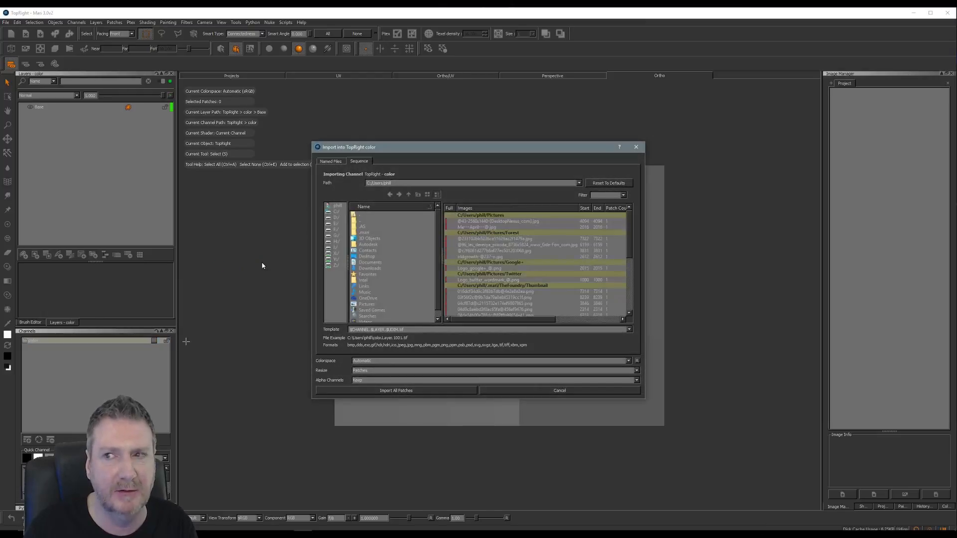
pyautogui.click(334, 230)
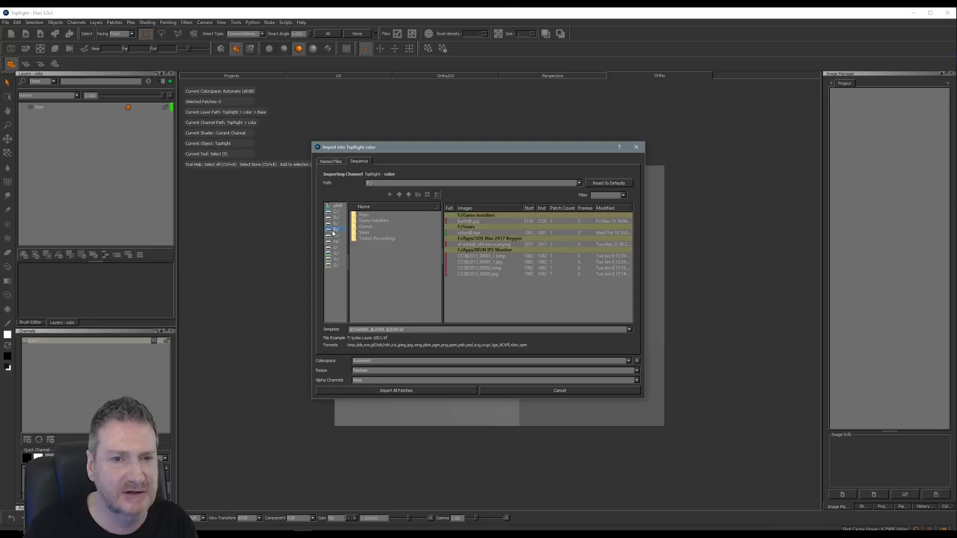
pyautogui.doubleClick(365, 232)
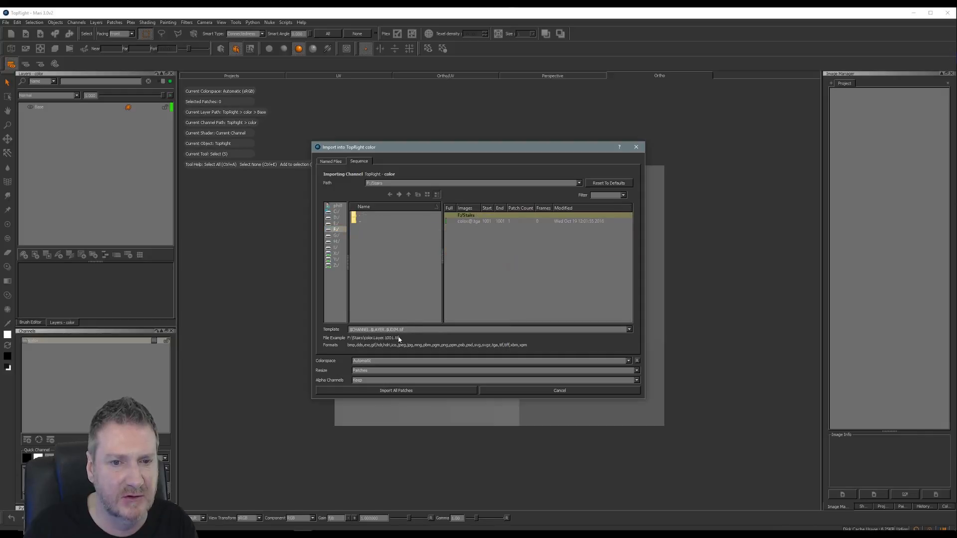
pyautogui.moveTo(400, 330); pyautogui.dragTo(334, 345)
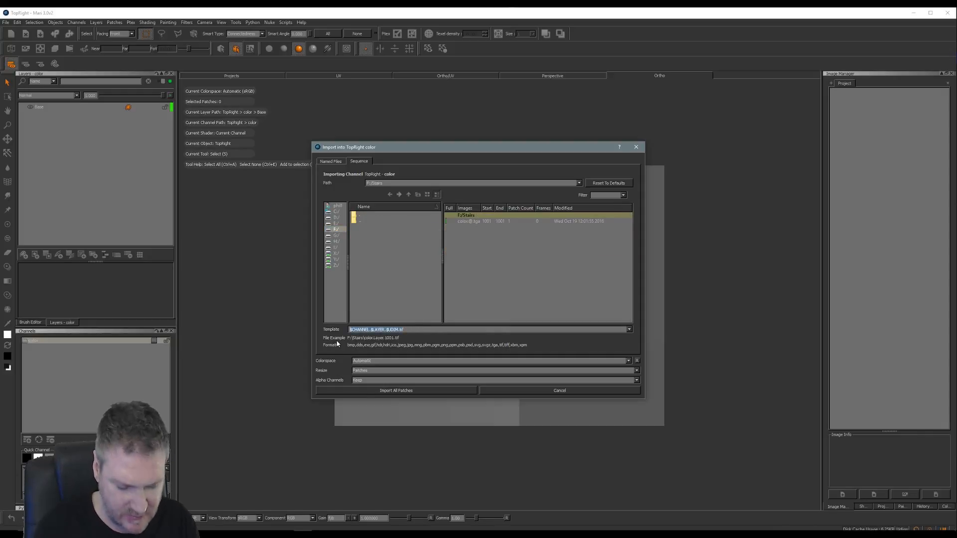
pyautogui.write('*')
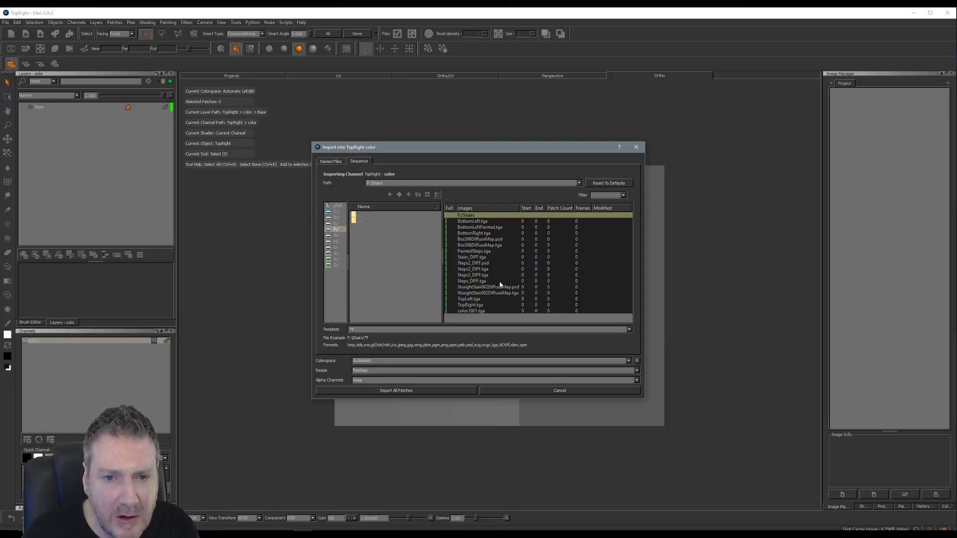
pyautogui.click(477, 305)
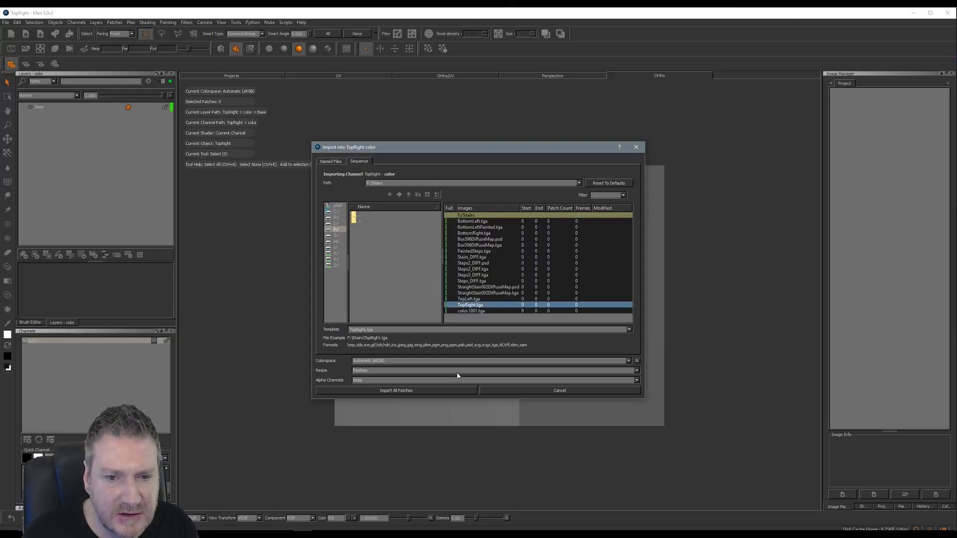
pyautogui.click(431, 391)
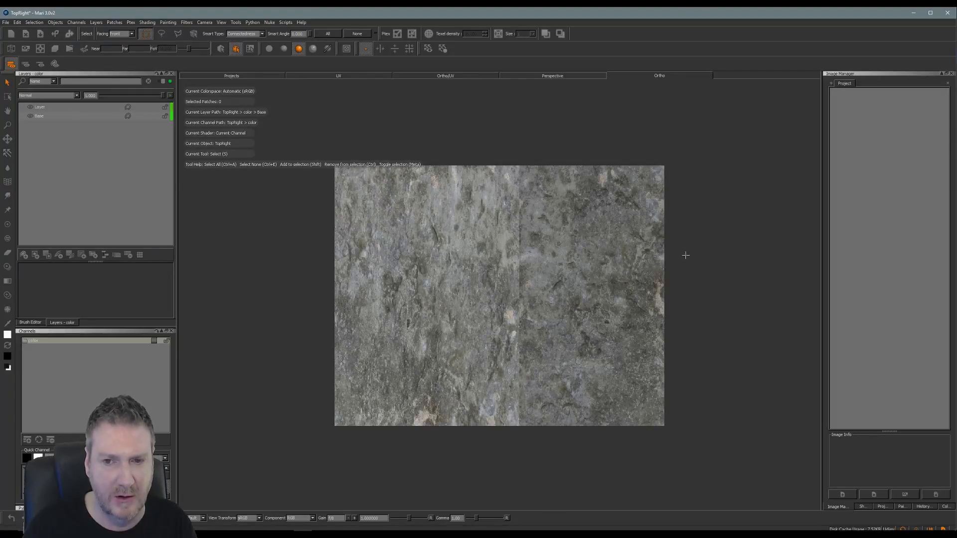
# - Check the imported texture on the block, and switch to 3ds Max to examine the TopRight block's orientation and faces for comparison
pyautogui.moveTo(685, 255)
pyautogui.keyDown('alt'); pyautogui.mouseDown()
pyautogui.moveTo(685, 269)
pyautogui.moveTo(702, 254)
pyautogui.mouseUp(); pyautogui.keyUp('alt')
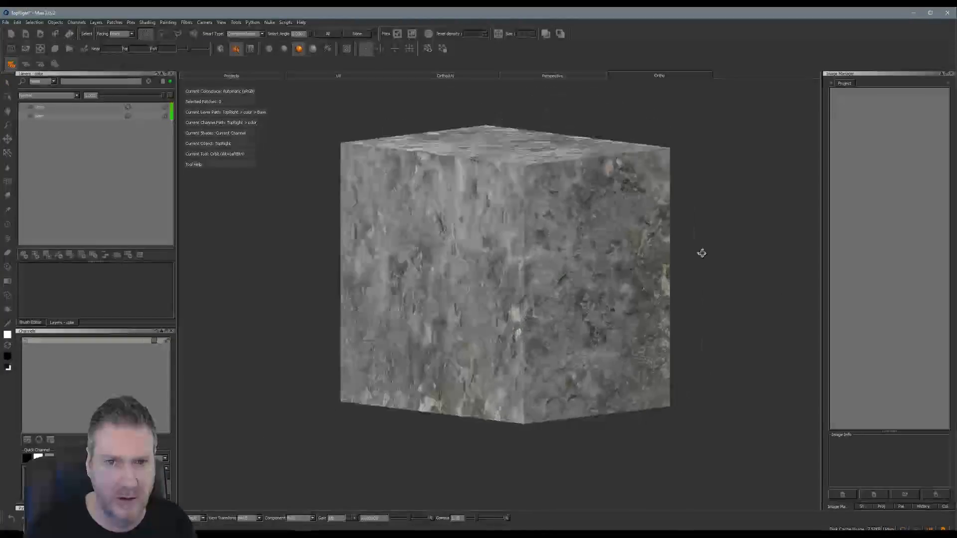
pyautogui.press('s')
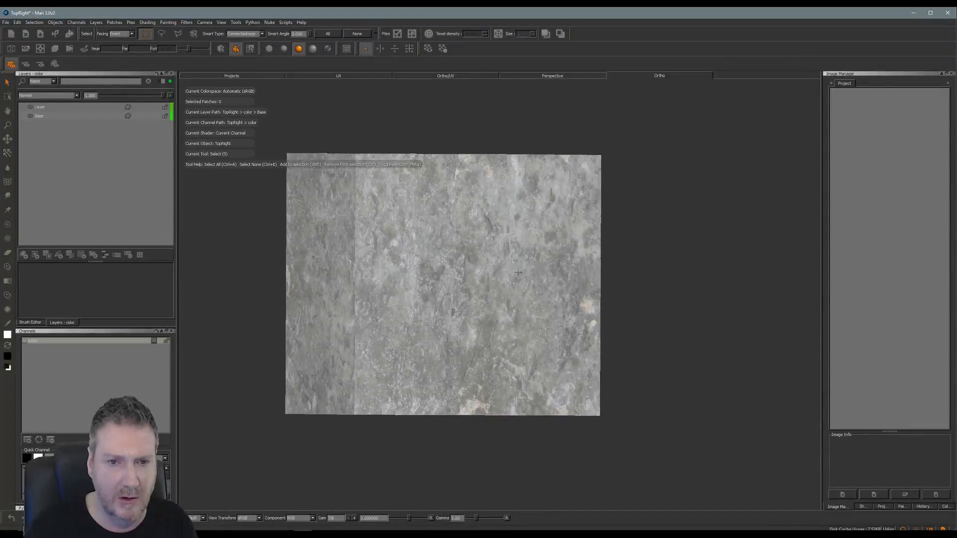
pyautogui.keyDown('alt'); pyautogui.moveTo(518, 271); pyautogui.dragTo(367, 288); pyautogui.keyUp('alt')
pyautogui.press('s')
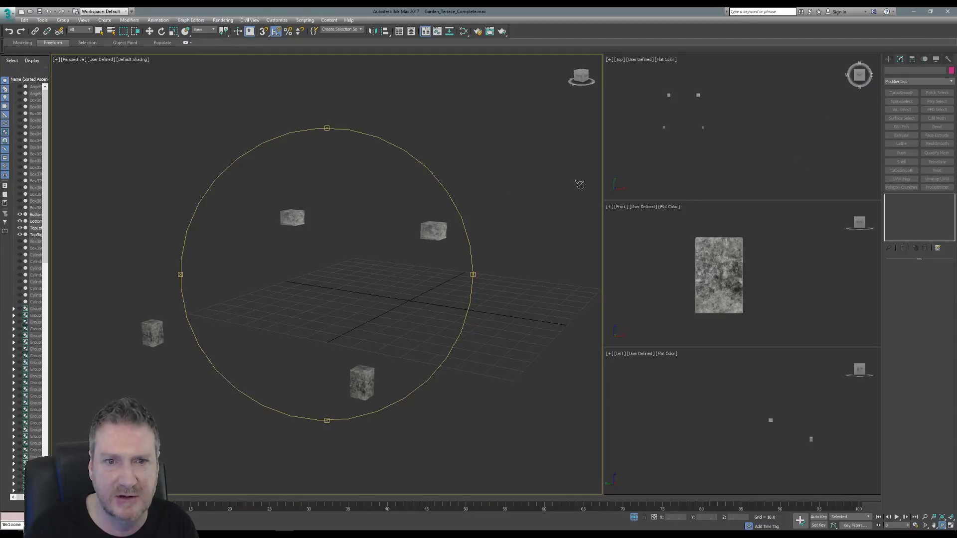
pyautogui.scroll(5, 299, 199)
pyautogui.moveTo(343, 247); pyautogui.dragTo(255, 249, button='middle')
pyautogui.scroll(-3, 339, 246)
pyautogui.click(98, 31)
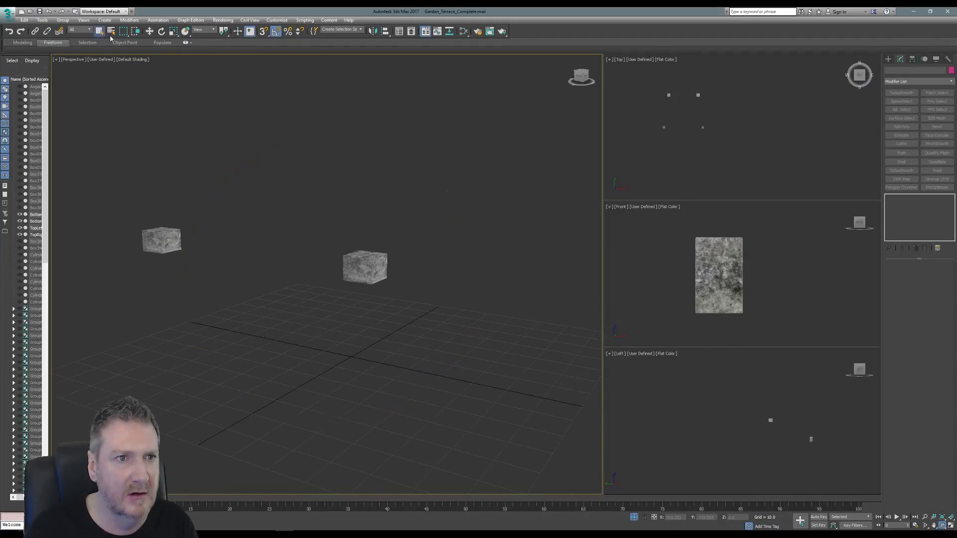
pyautogui.click(365, 268)
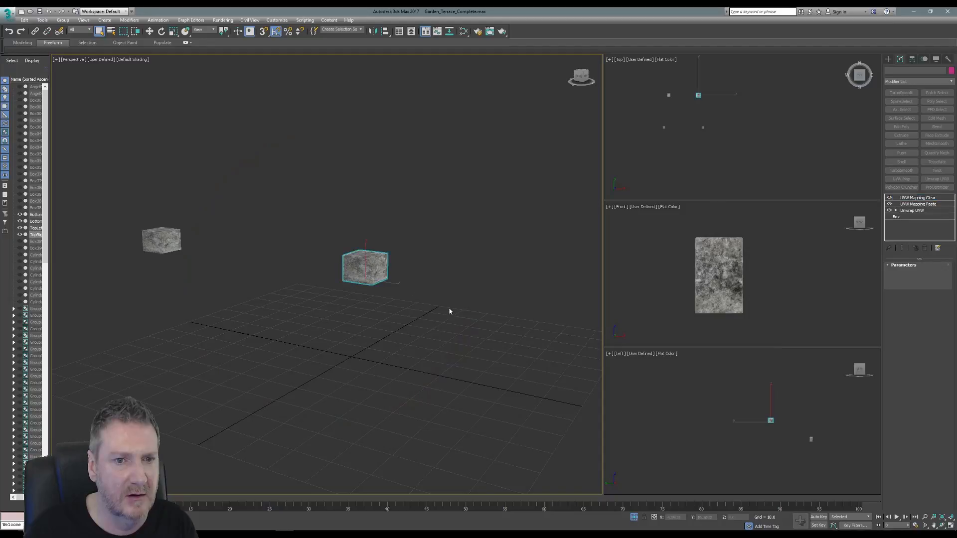
pyautogui.click(942, 526)
pyautogui.moveTo(396, 274); pyautogui.dragTo(316, 324)
pyautogui.scroll(4, 395, 260)
pyautogui.scroll(-5, 366, 312)
pyautogui.scroll(5, 390, 276)
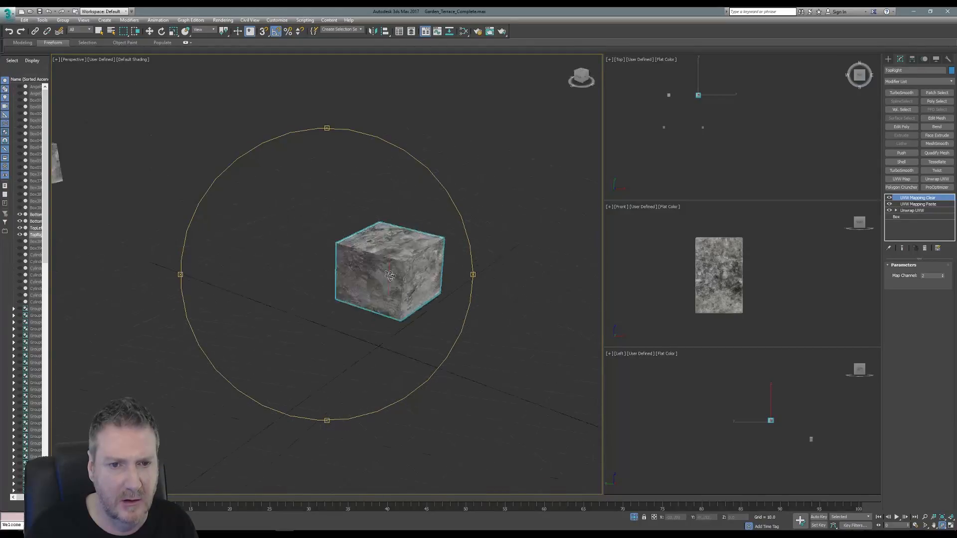
pyautogui.moveTo(391, 275); pyautogui.dragTo(383, 278)
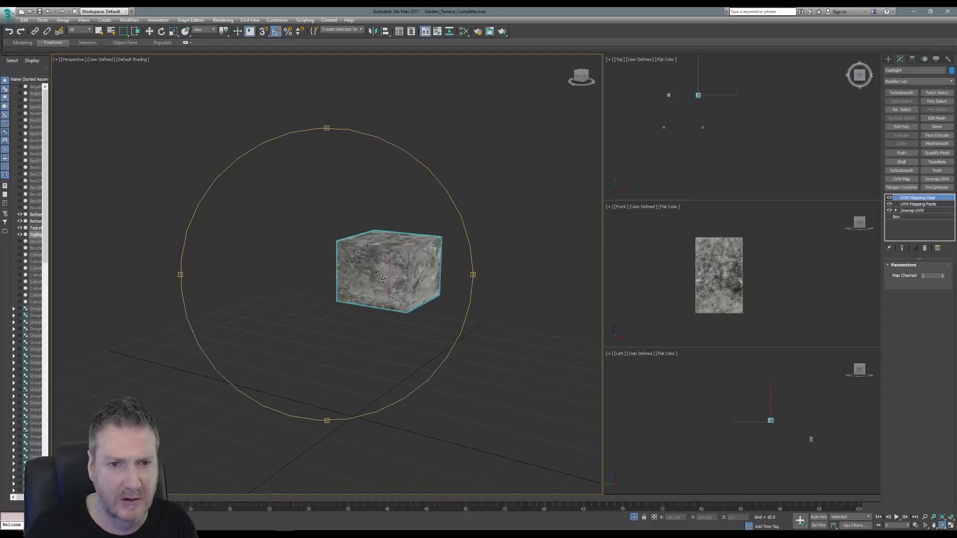
# - Return to Mari, switch the viewport to flat lighting and turn the block so its top and two side faces show
pyautogui.click(914, 11)
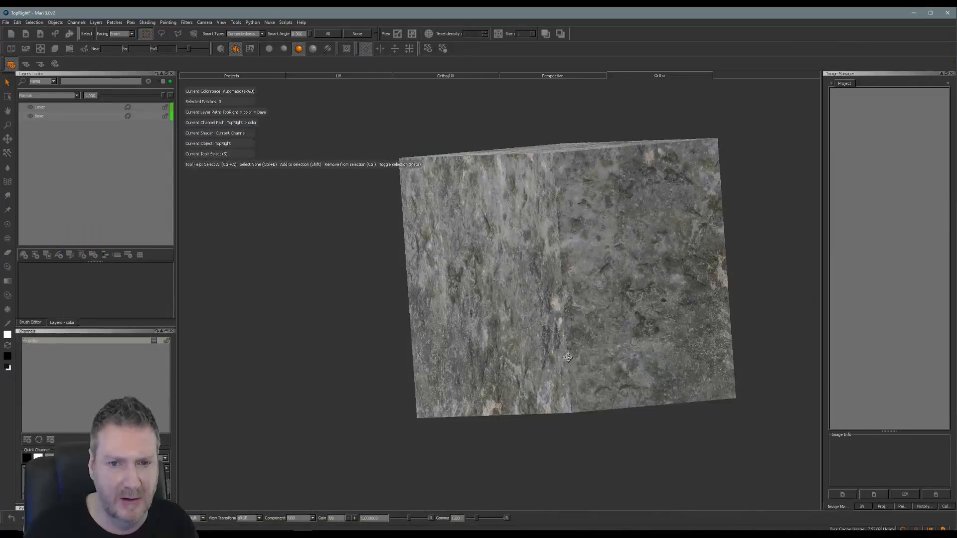
pyautogui.keyDown('alt'); pyautogui.moveTo(567, 357); pyautogui.dragTo(620, 239); pyautogui.keyUp('alt')
pyautogui.click(269, 49)
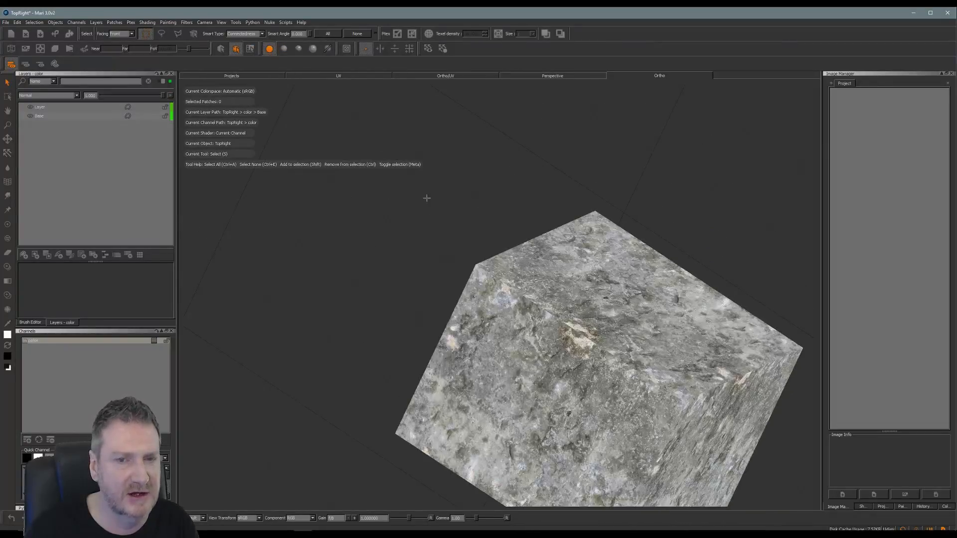
pyautogui.keyDown('alt'); pyautogui.moveTo(426, 196); pyautogui.dragTo(364, 314); pyautogui.keyUp('alt')
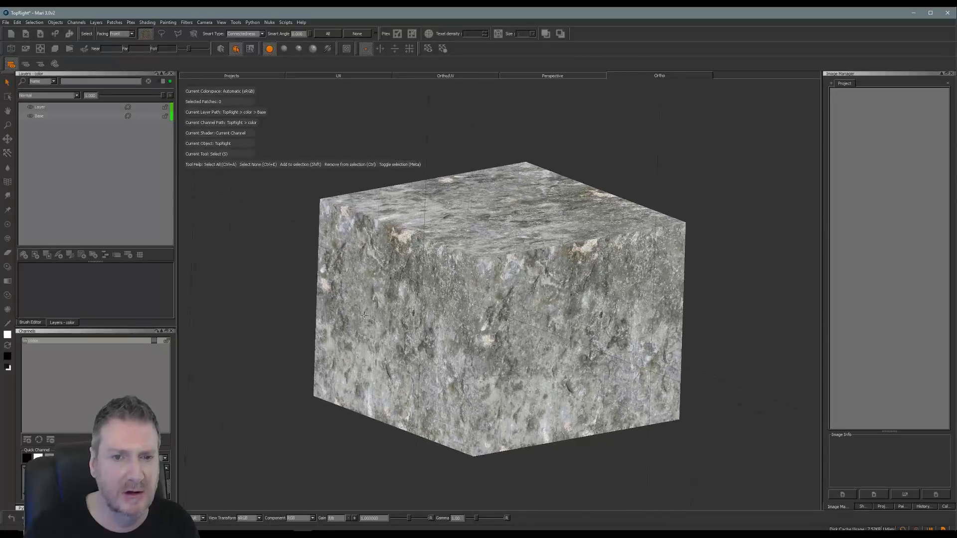
# - Add a new paint layer above the imported texture and load all the JPG images from the Aged & Stressed texture folder into the Image Manager
pyautogui.click(23, 254)
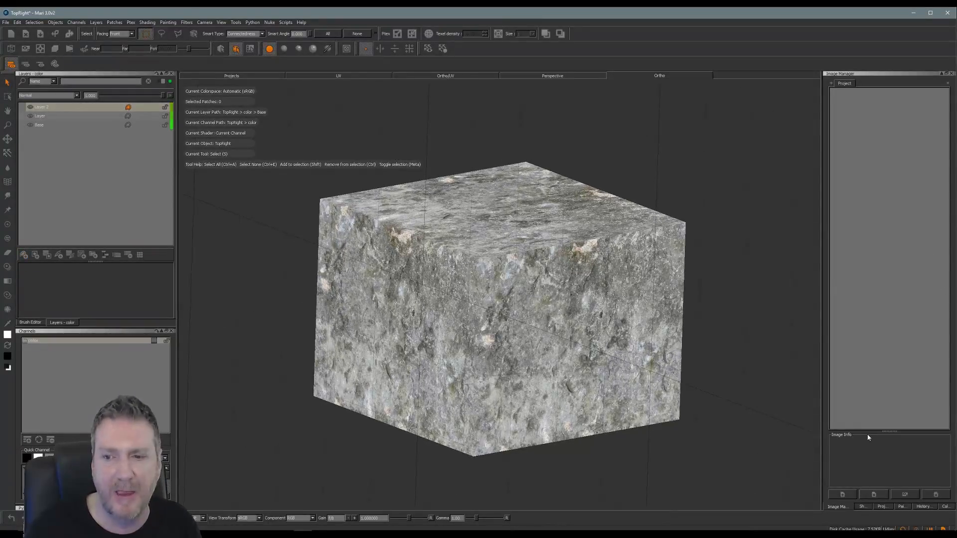
pyautogui.click(842, 495)
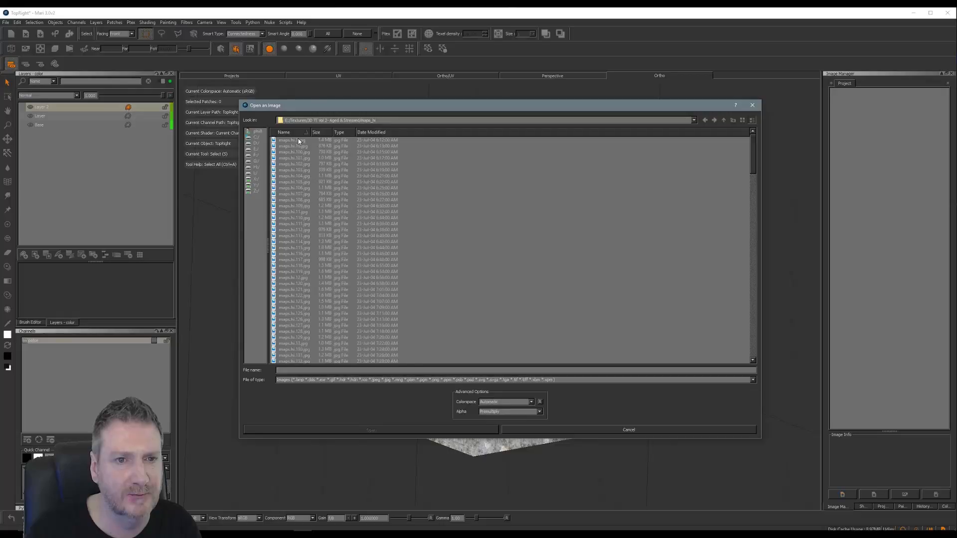
pyautogui.click(299, 141)
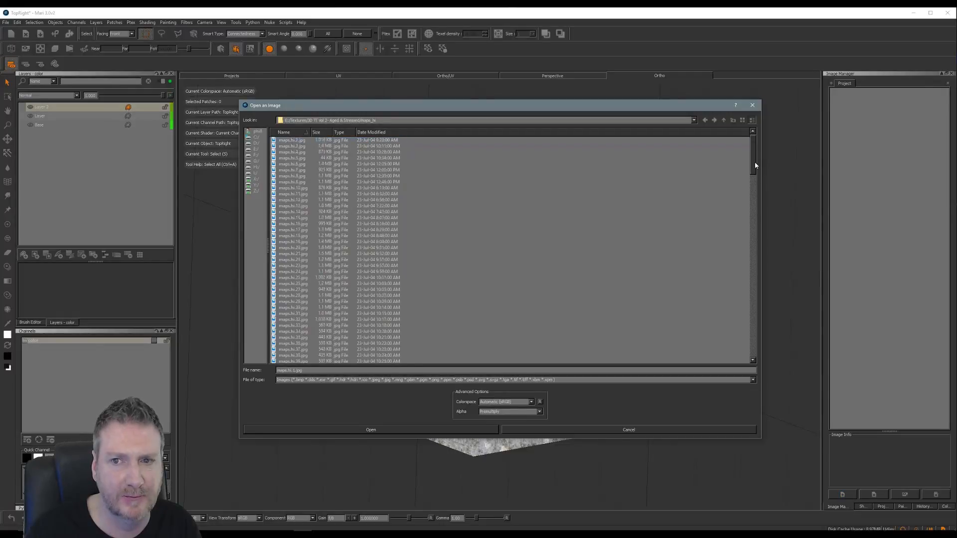
pyautogui.moveTo(754, 161); pyautogui.dragTo(746, 353)
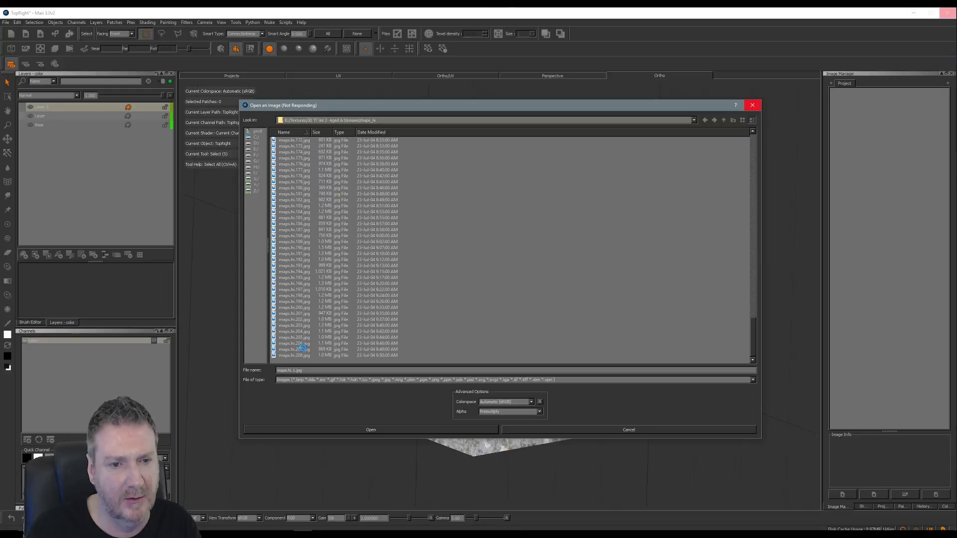
pyautogui.click(348, 431)
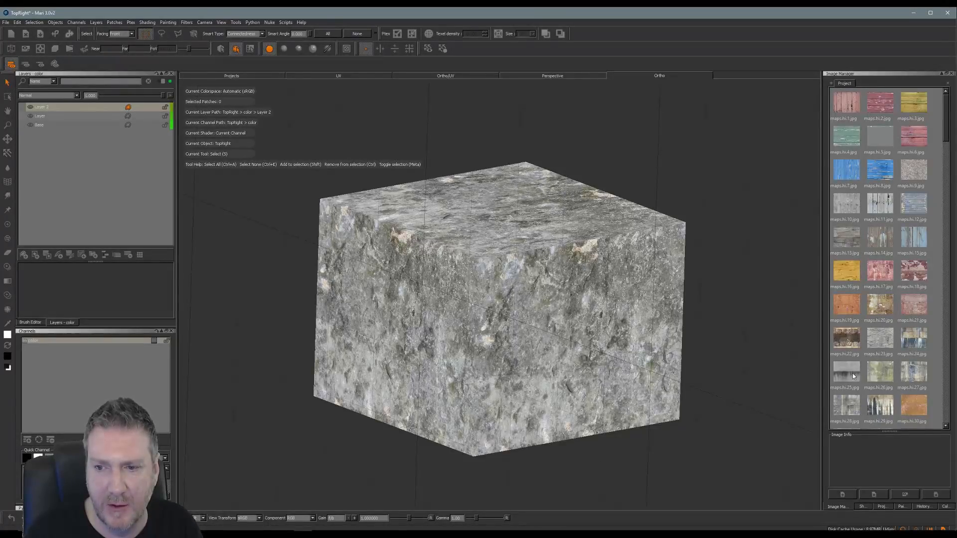
# - Use maps.hi.25.jpg as the paint-through image, rotating it about 180° so its dark stains run downward, and shift it over the block
pyautogui.moveTo(852, 376); pyautogui.dragTo(581, 314)
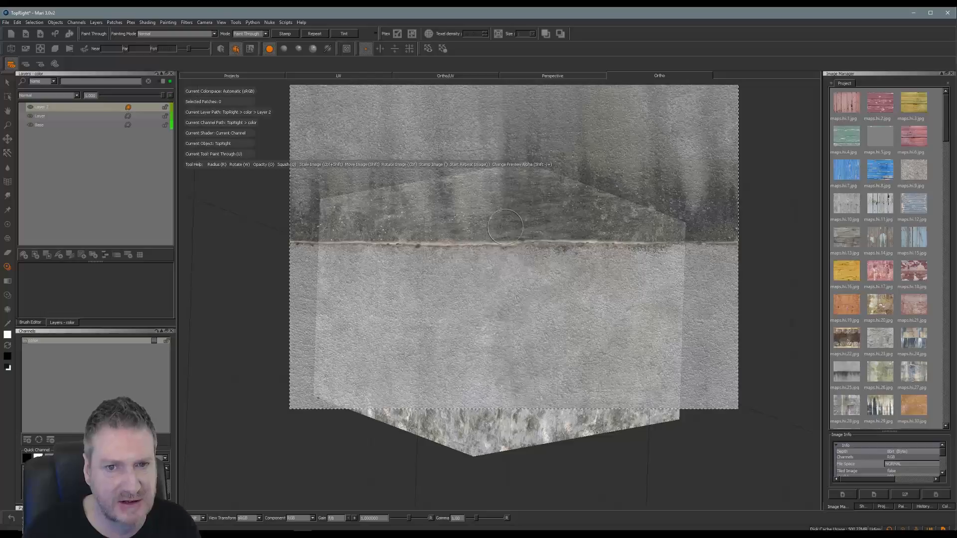
pyautogui.moveTo(504, 225)
pyautogui.keyDown('ctrl'); pyautogui.mouseDown()
pyautogui.moveTo(376, 312)
pyautogui.moveTo(429, 453)
pyautogui.moveTo(549, 443)
pyautogui.moveTo(616, 412)
pyautogui.moveTo(615, 403)
pyautogui.mouseUp(); pyautogui.keyUp('ctrl')
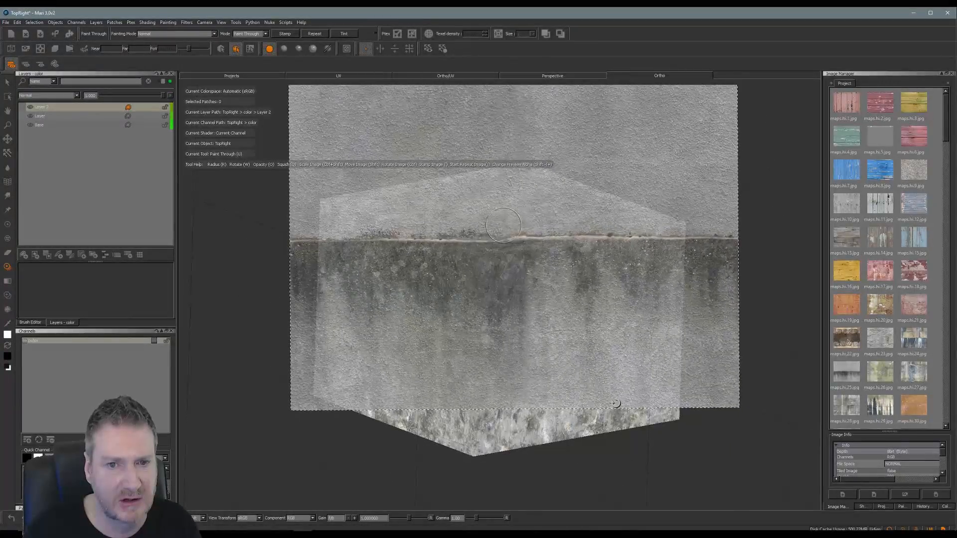
pyautogui.moveTo(661, 435)
pyautogui.keyDown('shift'); pyautogui.mouseDown()
pyautogui.moveTo(796, 536)
pyautogui.moveTo(780, 432)
pyautogui.moveTo(636, 437)
pyautogui.mouseUp(); pyautogui.keyUp('shift')
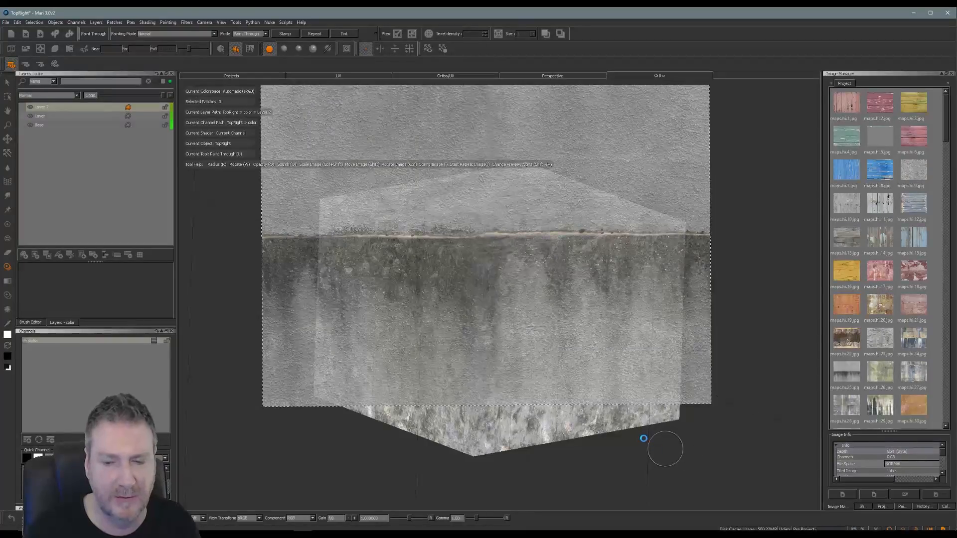
# - Turn one side face of the block toward the view and scale the paint-through image down to about that face's width
pyautogui.moveTo(651, 444)
pyautogui.keyDown('alt'); pyautogui.mouseDown()
pyautogui.moveTo(567, 434)
pyautogui.moveTo(571, 411)
pyautogui.mouseUp(); pyautogui.keyUp('alt')
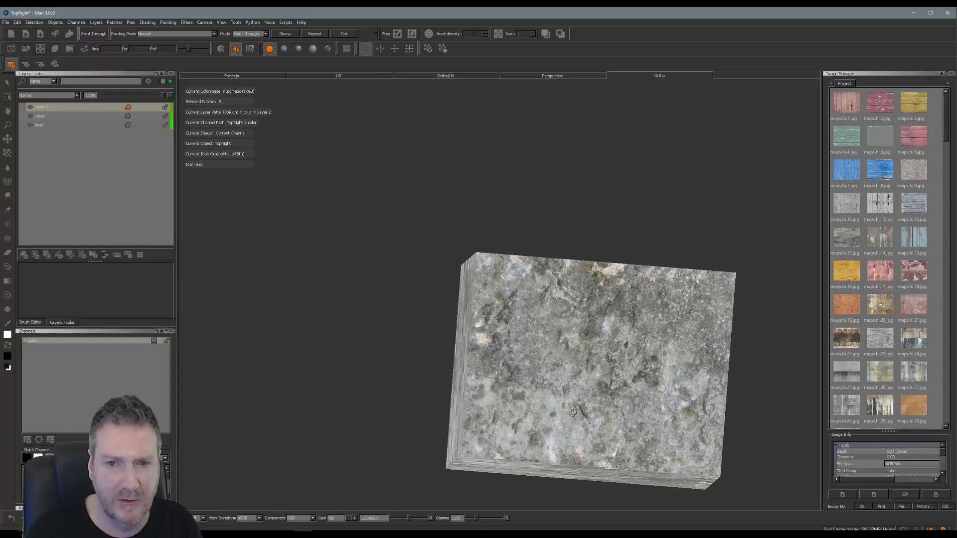
pyautogui.keyDown('alt'); pyautogui.moveTo(410, 331); pyautogui.dragTo(406, 340); pyautogui.keyUp('alt')
pyautogui.keyDown('alt'); pyautogui.moveTo(799, 358); pyautogui.dragTo(394, 340); pyautogui.keyUp('alt')
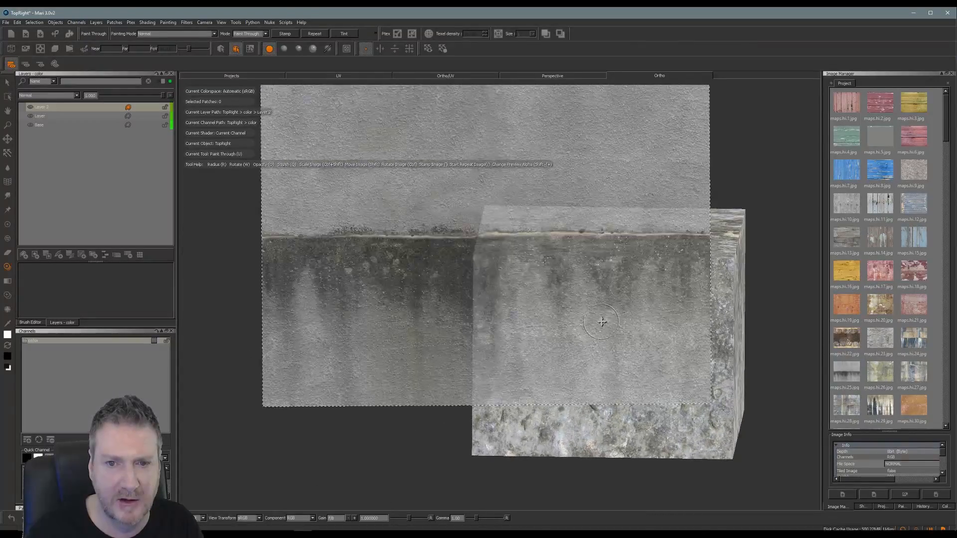
pyautogui.moveTo(676, 351)
pyautogui.keyDown('alt'); pyautogui.mouseDown(button='middle')
pyautogui.moveTo(596, 334)
pyautogui.moveTo(567, 310)
pyautogui.mouseUp(button='middle'); pyautogui.keyUp('alt')
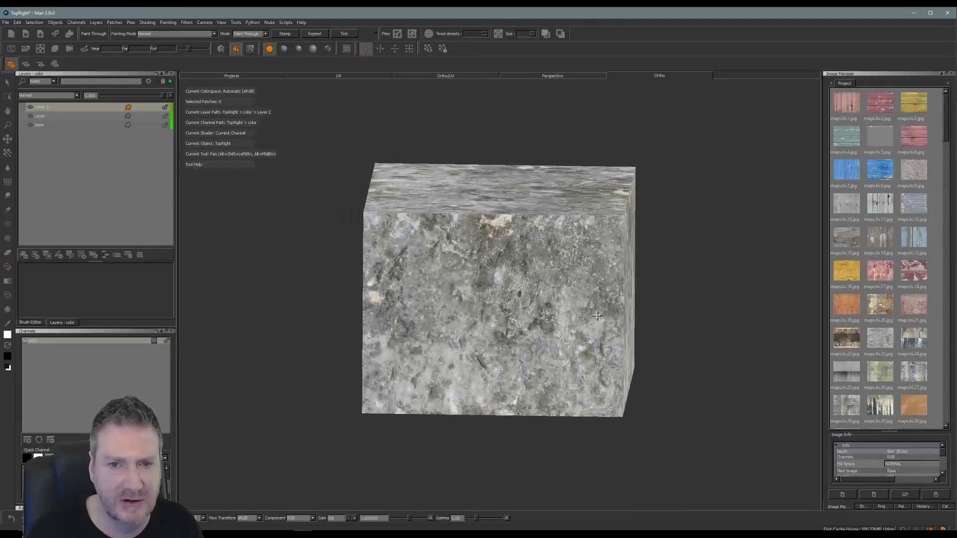
pyautogui.press('u')
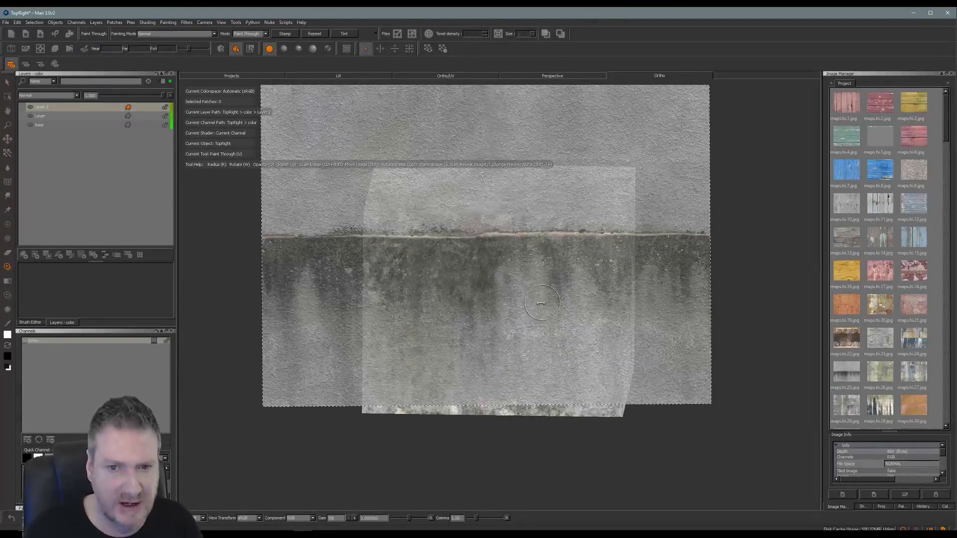
pyautogui.moveTo(533, 319)
pyautogui.keyDown('ctrl'); pyautogui.keyDown('shift'); pyautogui.mouseDown()
pyautogui.moveTo(459, 319)
pyautogui.moveTo(513, 225)
pyautogui.moveTo(469, 282)
pyautogui.mouseUp(); pyautogui.keyUp('shift'); pyautogui.keyUp('ctrl')
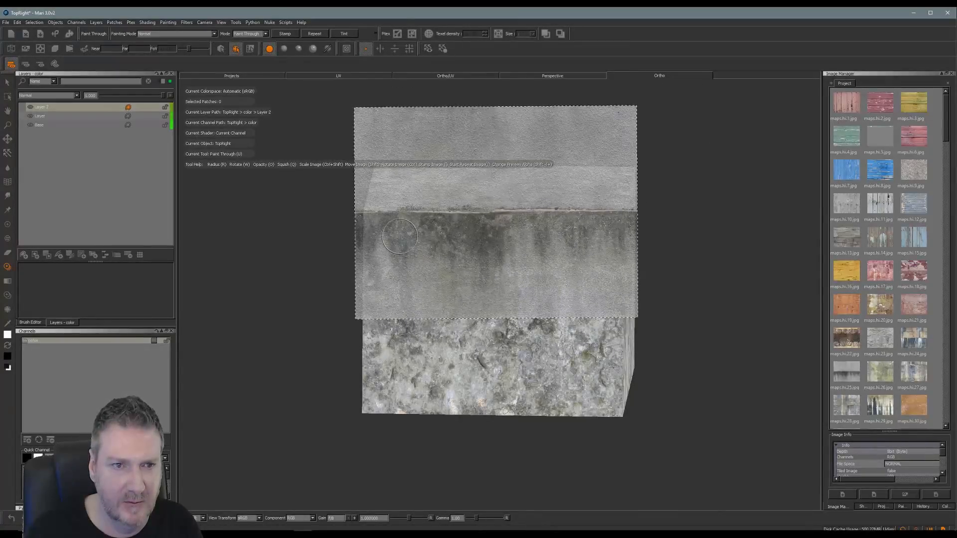
# - Paint the image's dark damp stains along the upper edge of the block's facing side
pyautogui.moveTo(360, 245)
pyautogui.mouseDown()
pyautogui.moveTo(381, 234)
pyautogui.moveTo(346, 229)
pyautogui.moveTo(335, 214)
pyautogui.moveTo(377, 229)
pyautogui.moveTo(590, 219)
pyautogui.moveTo(568, 236)
pyautogui.moveTo(501, 235)
pyautogui.moveTo(583, 219)
pyautogui.mouseUp()
pyautogui.moveTo(403, 216); pyautogui.dragTo(374, 225)
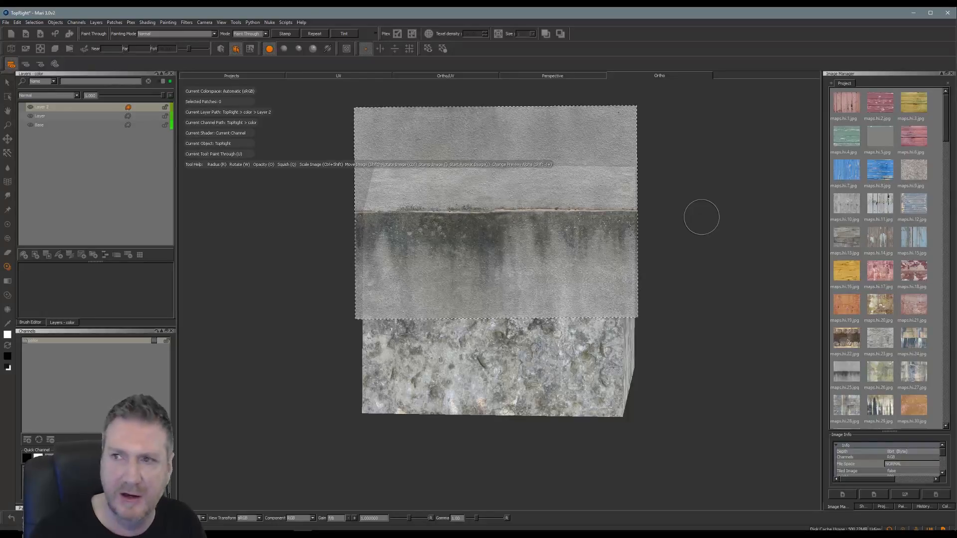
pyautogui.moveTo(518, 229)
pyautogui.mouseDown()
pyautogui.moveTo(506, 227)
pyautogui.moveTo(484, 254)
pyautogui.moveTo(482, 277)
pyautogui.mouseUp()
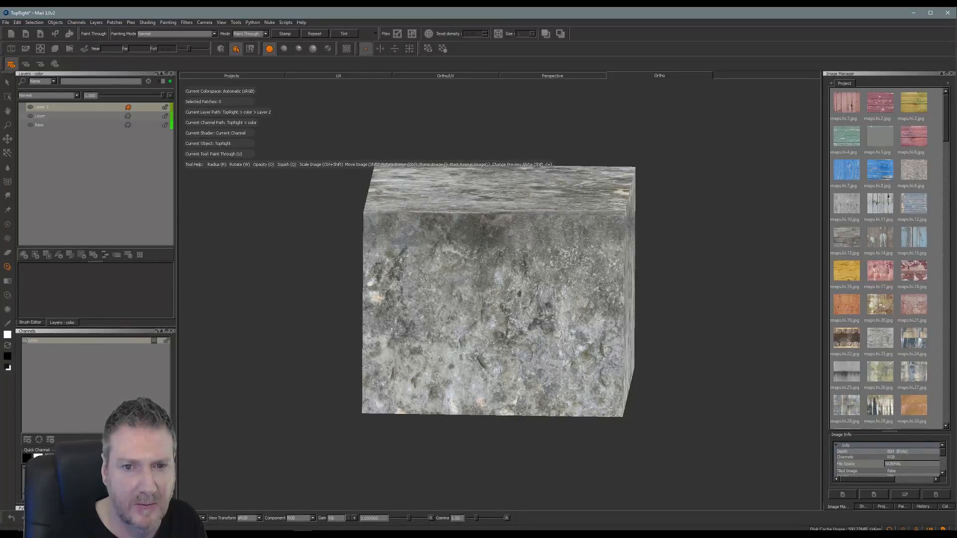
pyautogui.moveTo(409, 230)
pyautogui.mouseDown()
pyautogui.moveTo(360, 227)
pyautogui.moveTo(404, 240)
pyautogui.moveTo(371, 255)
pyautogui.mouseUp()
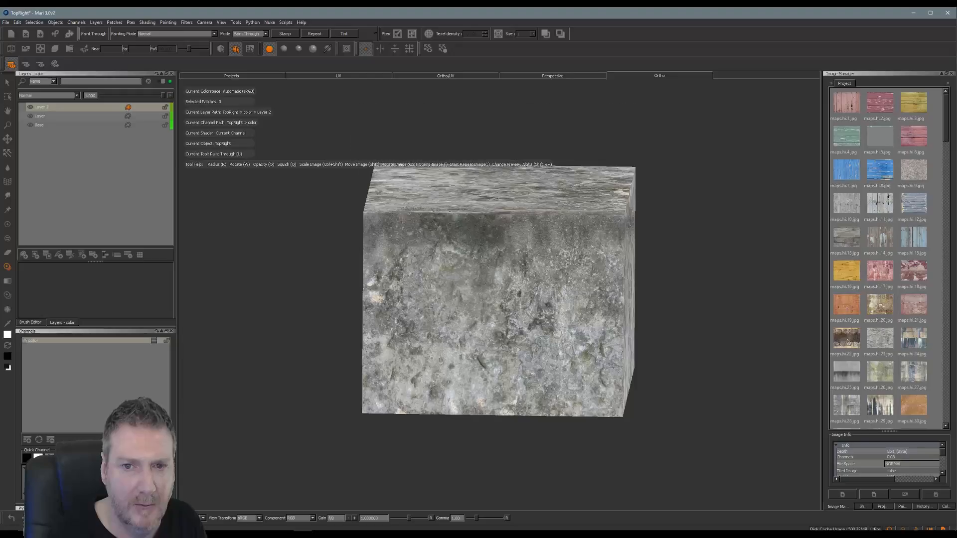
# - Extend the painted damp stains farther down the block's facing side and across its upper edge, and bake the paint
pyautogui.moveTo(528, 232)
pyautogui.mouseDown()
pyautogui.moveTo(605, 259)
pyautogui.moveTo(484, 303)
pyautogui.mouseUp()
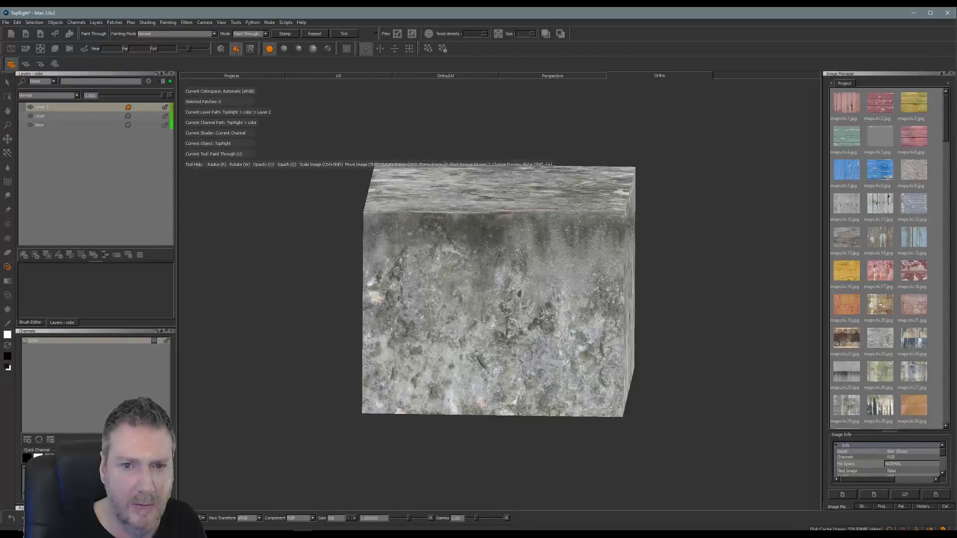
pyautogui.moveTo(470, 269)
pyautogui.mouseDown()
pyautogui.moveTo(488, 251)
pyautogui.moveTo(500, 257)
pyautogui.moveTo(448, 253)
pyautogui.moveTo(424, 232)
pyautogui.mouseUp()
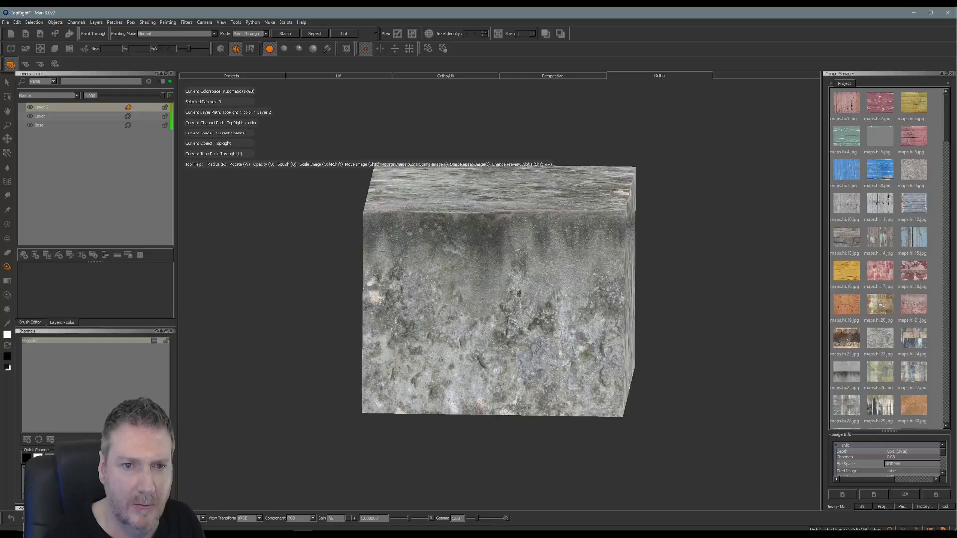
pyautogui.moveTo(380, 223); pyautogui.dragTo(570, 228)
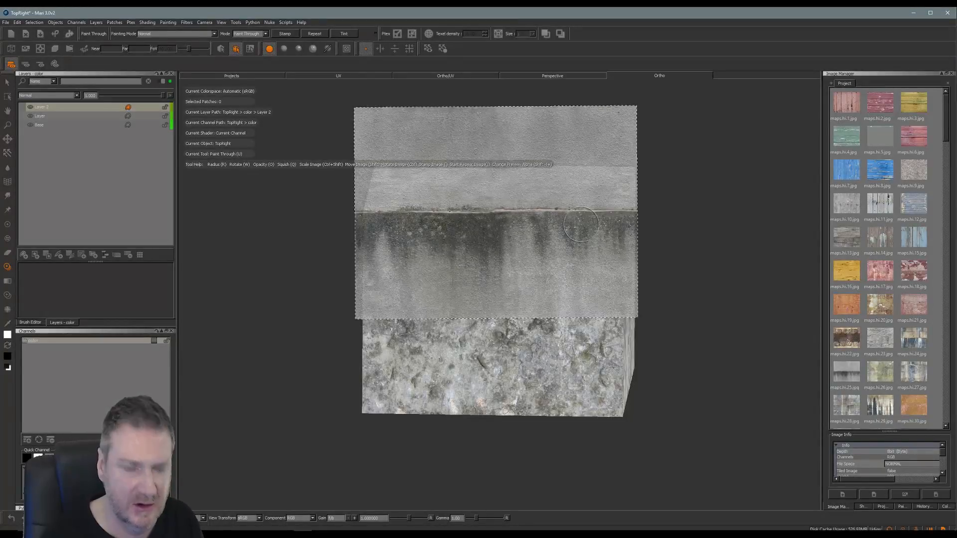
pyautogui.press('b')
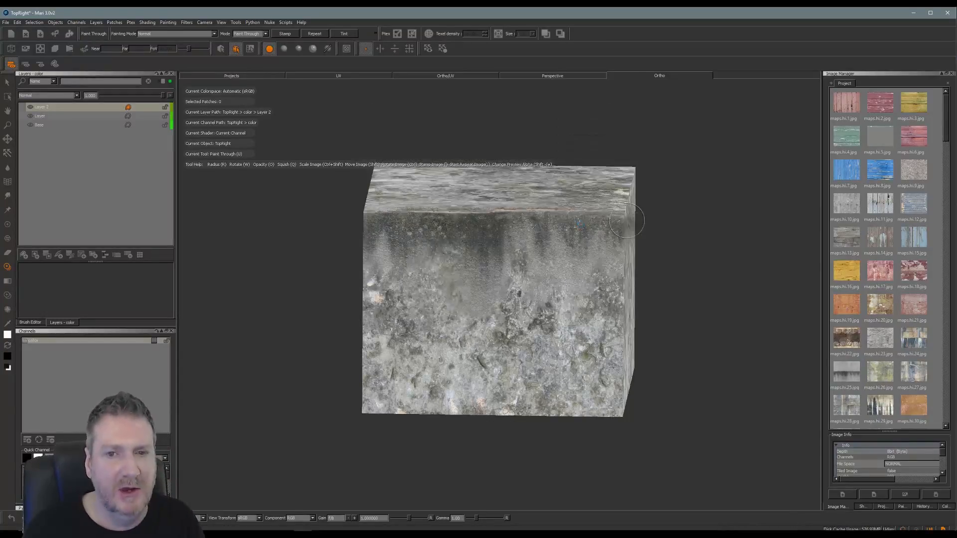
# - Turn the block to an unstained side face and shift the paint-through image so its dark stain line meets that face's upper edge
pyautogui.moveTo(581, 223)
pyautogui.keyDown('alt'); pyautogui.mouseDown()
pyautogui.moveTo(553, 273)
pyautogui.moveTo(459, 267)
pyautogui.moveTo(470, 276)
pyautogui.moveTo(409, 232)
pyautogui.moveTo(576, 293)
pyautogui.moveTo(577, 303)
pyautogui.mouseUp(); pyautogui.keyUp('alt')
pyautogui.press('u')
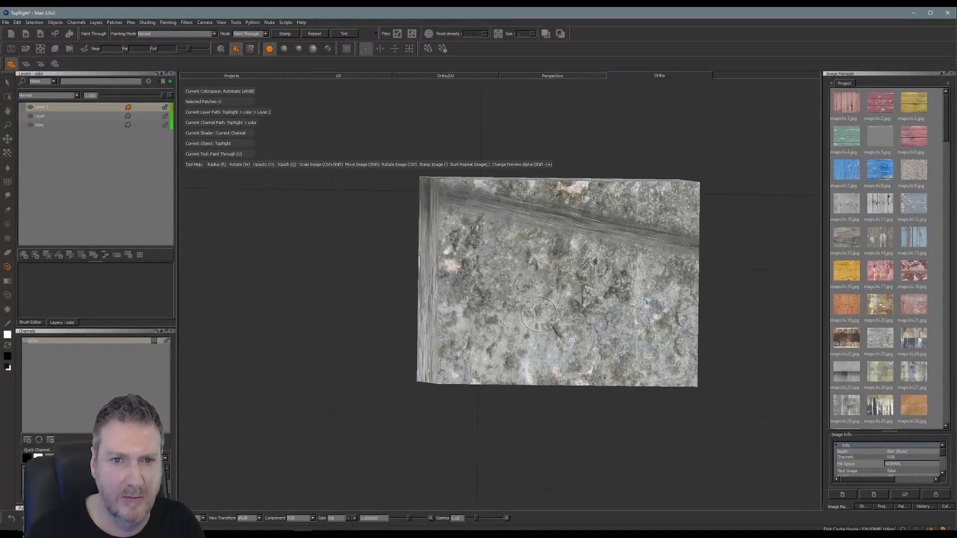
pyautogui.moveTo(550, 269)
pyautogui.keyDown('shift'); pyautogui.mouseDown()
pyautogui.moveTo(635, 266)
pyautogui.moveTo(624, 248)
pyautogui.mouseUp(); pyautogui.keyUp('shift')
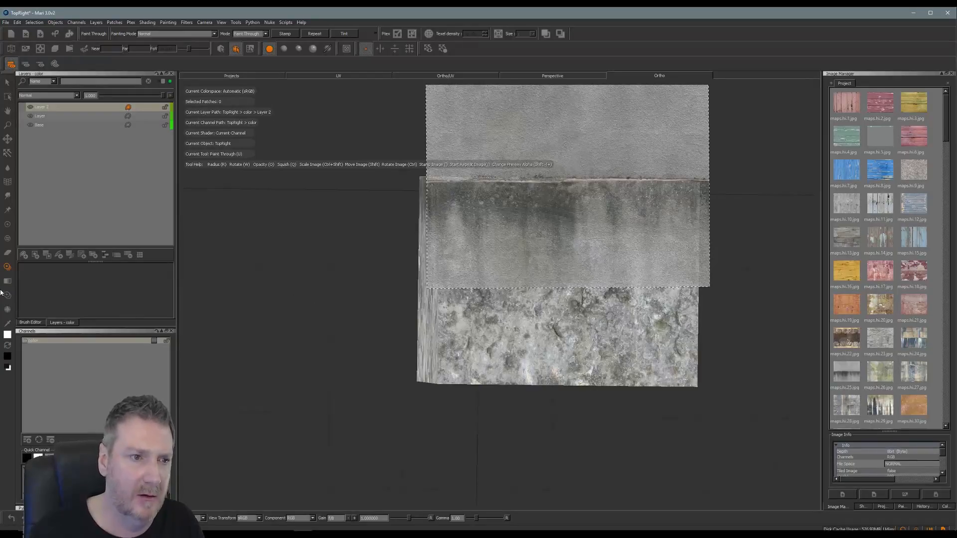
# - Try the Paint tool with a white dab on the block's facing side and undo the dab
pyautogui.click(8, 253)
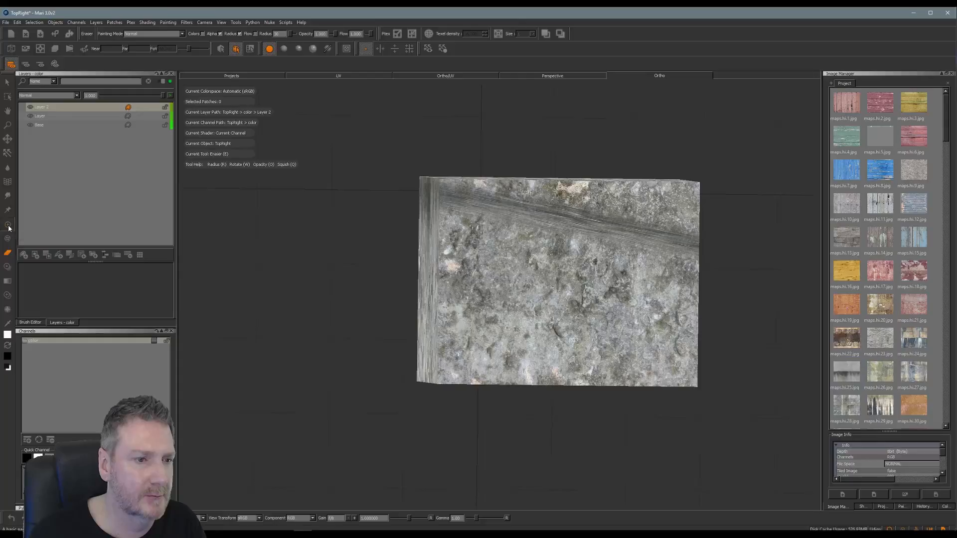
pyautogui.click(16, 286)
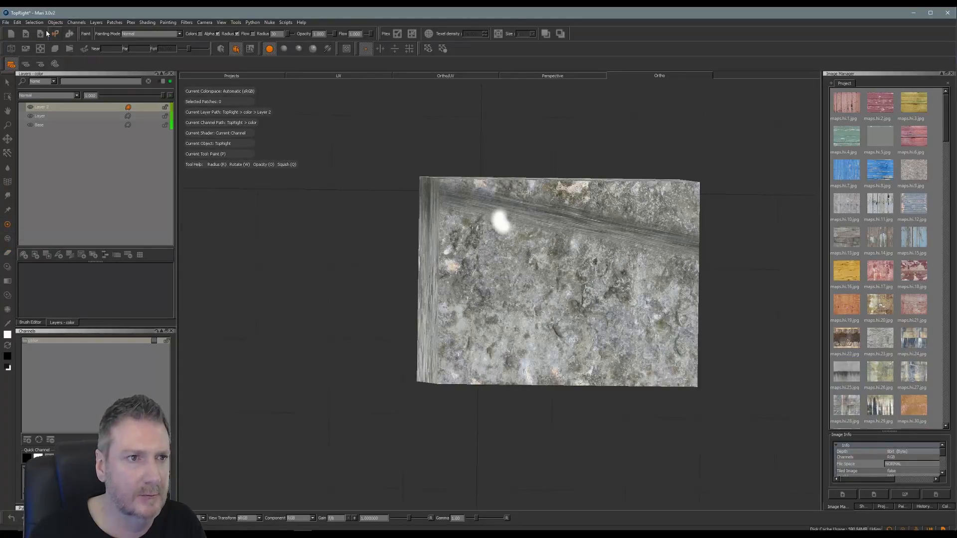
pyautogui.click(18, 23)
pyautogui.click(30, 31)
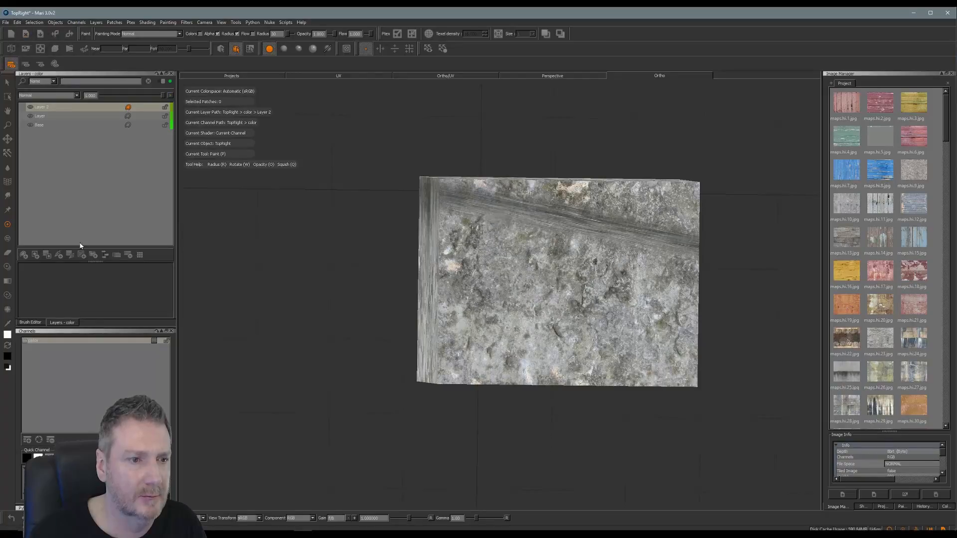
# - Set the background colour to white, test it with a dab on the block's facing side, and undo the dab
pyautogui.click(7, 356)
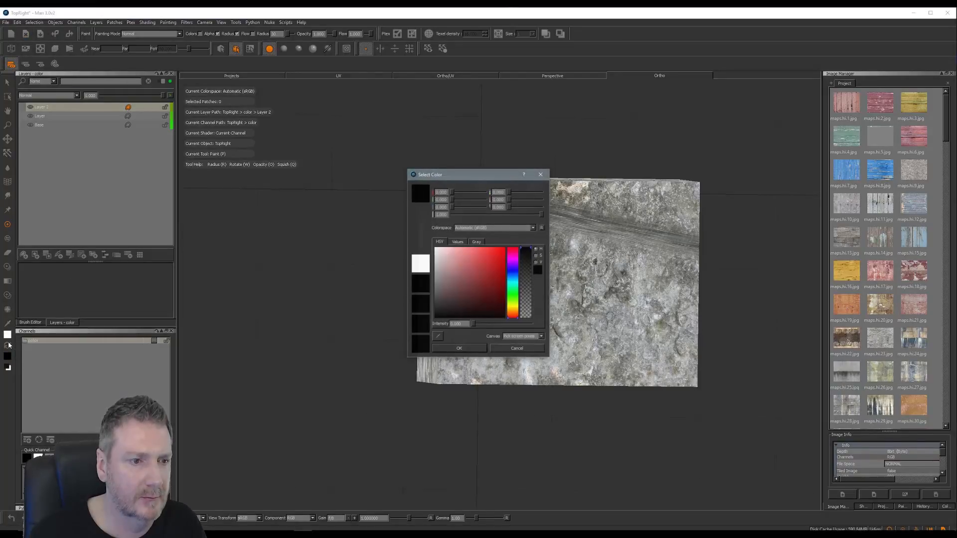
pyautogui.click(420, 264)
pyautogui.click(458, 349)
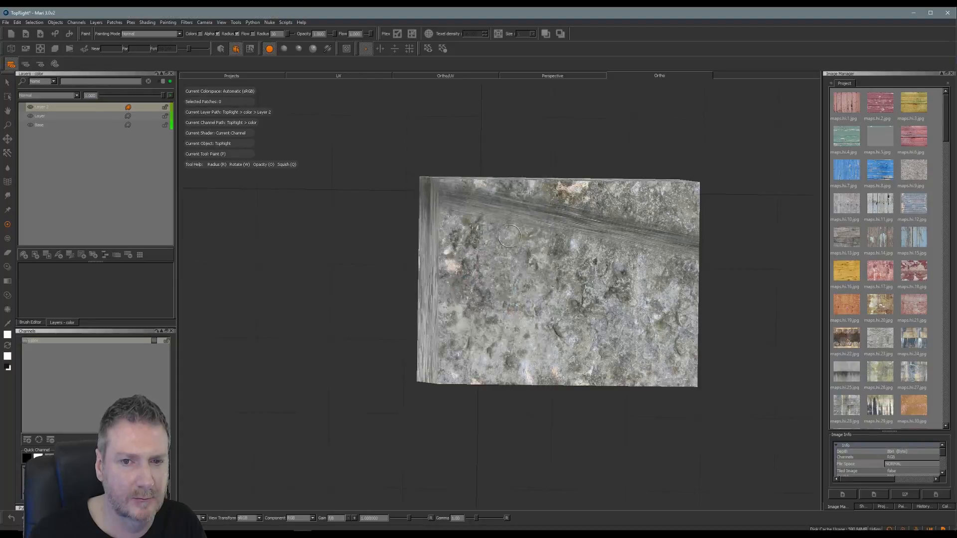
pyautogui.click(510, 227)
pyautogui.click(17, 22)
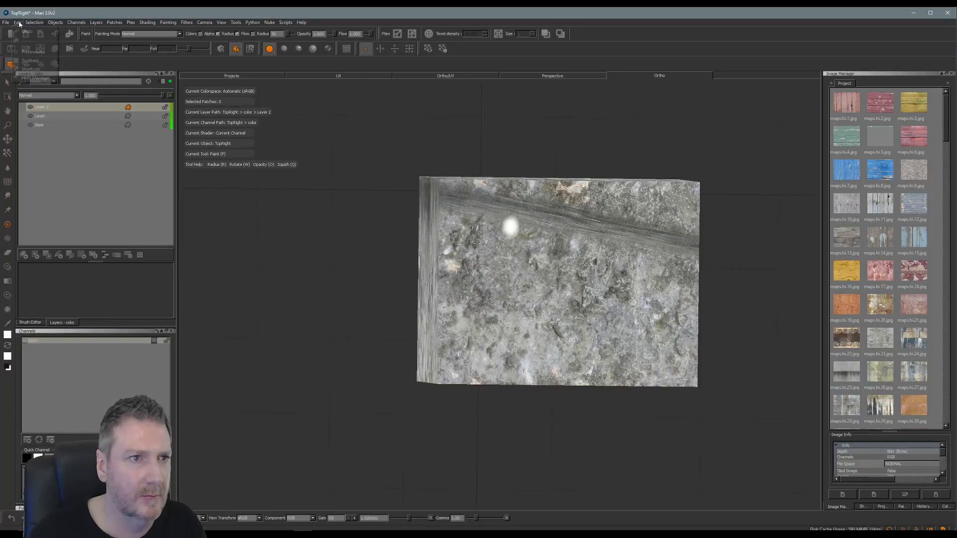
pyautogui.click(26, 32)
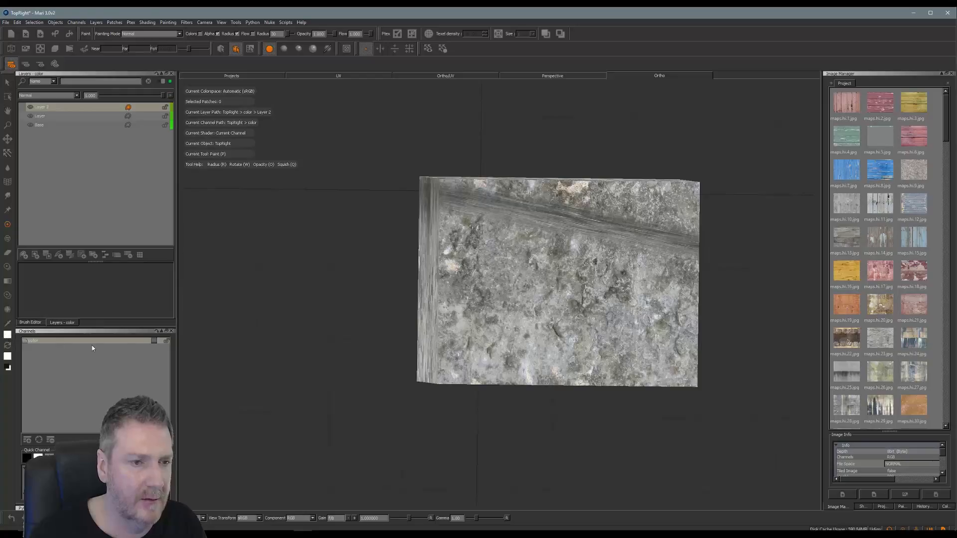
# - Set the foreground colour to black, test it with a small dab on the block's facing side, and undo the dab
pyautogui.click(9, 335)
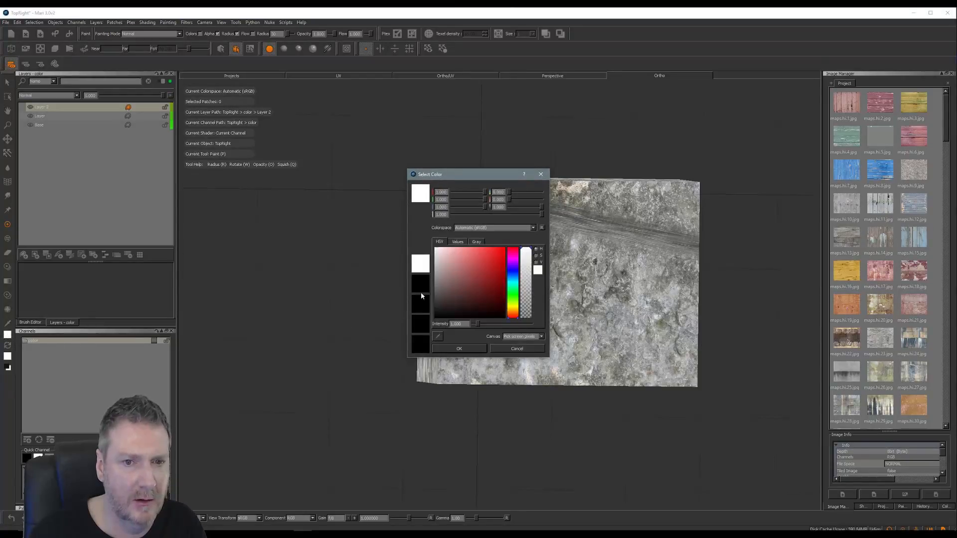
pyautogui.click(424, 285)
pyautogui.click(457, 349)
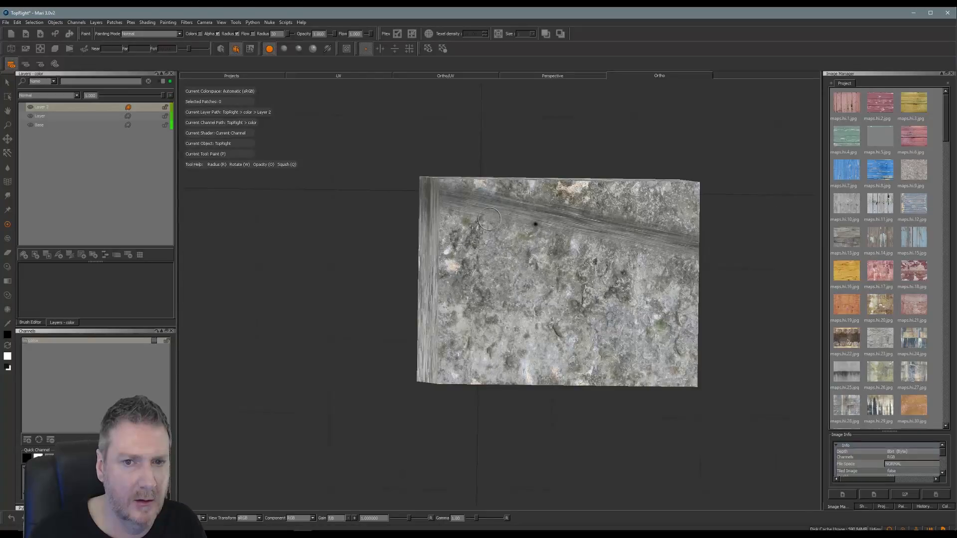
pyautogui.click(17, 23)
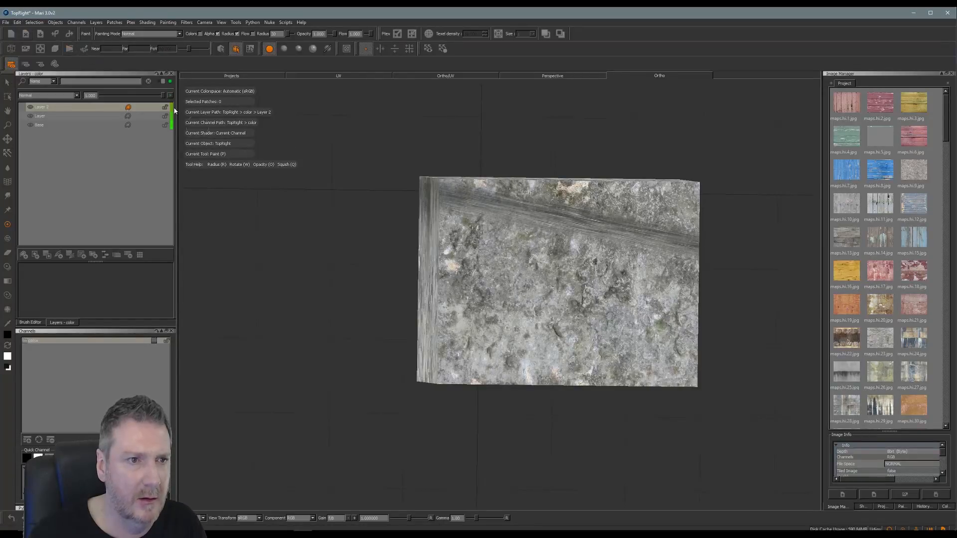
pyautogui.click(33, 48)
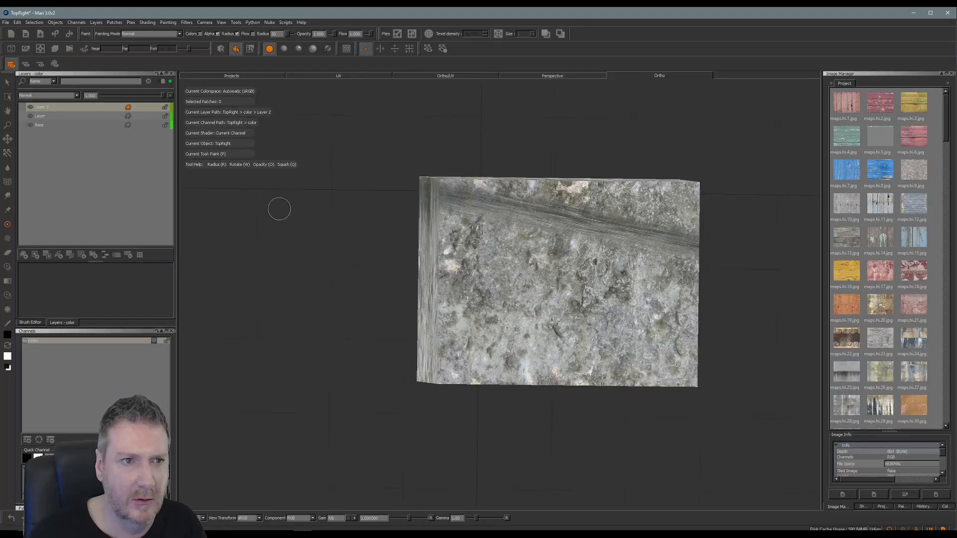
pyautogui.rightClick(140, 107)
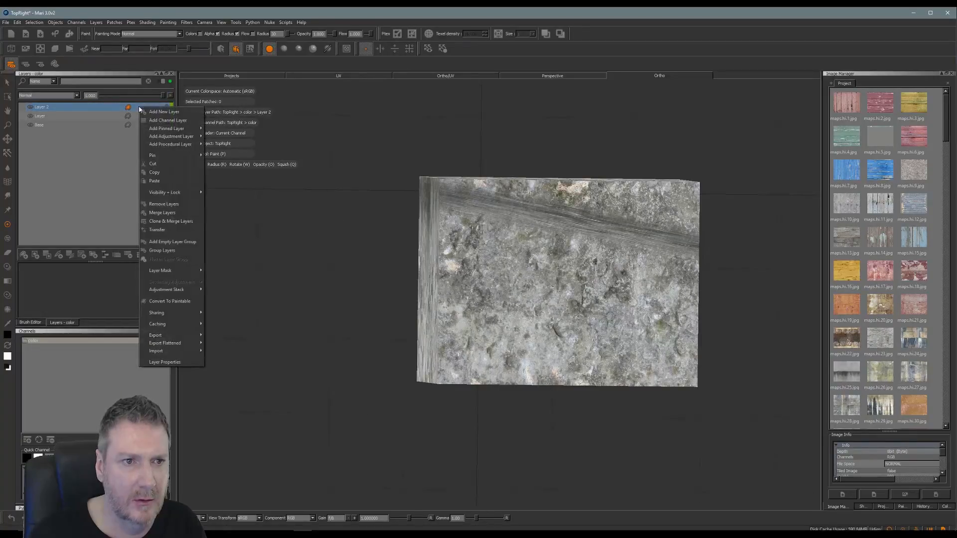
pyautogui.moveTo(189, 128)
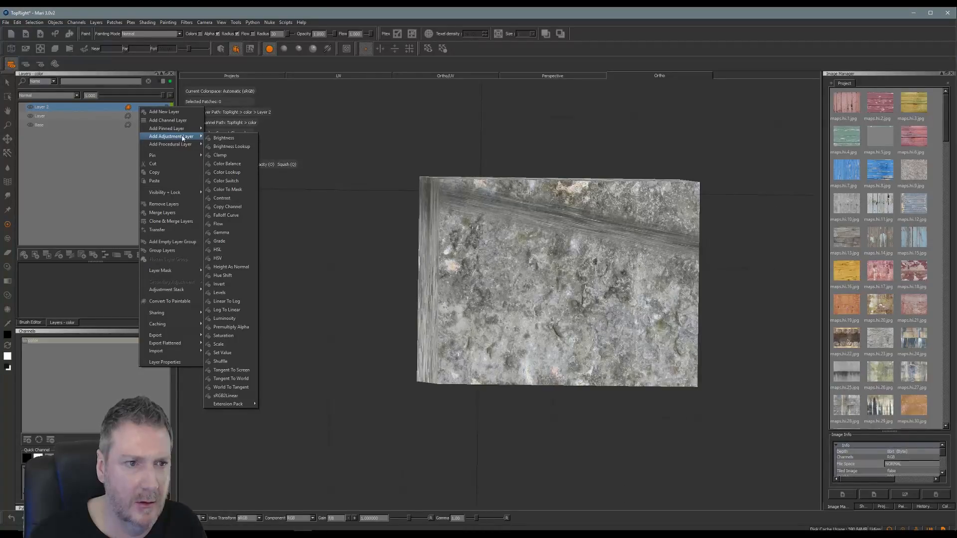
# - Return to Paint Through and paint the image's damp stains along the upper edge from the face's left corner to past its middle
pyautogui.click(10, 266)
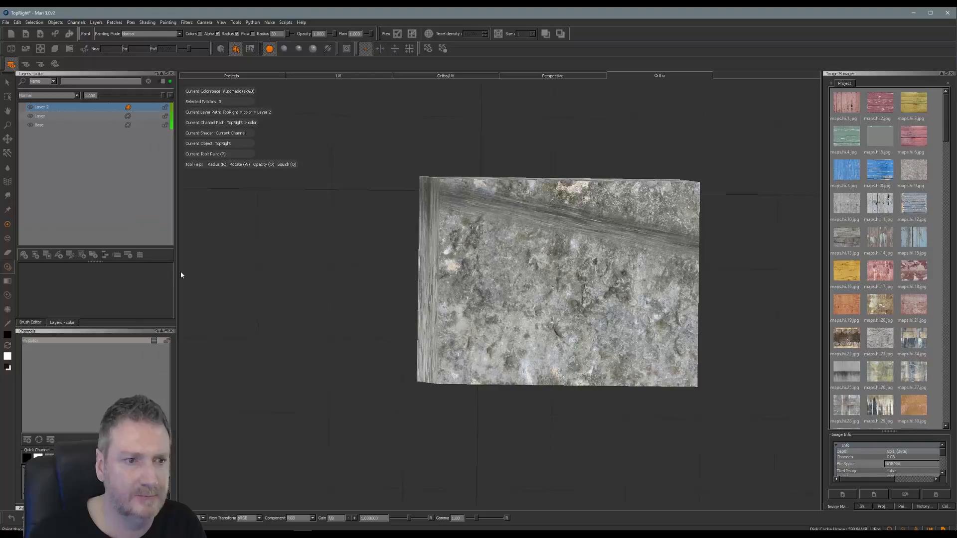
pyautogui.press('u')
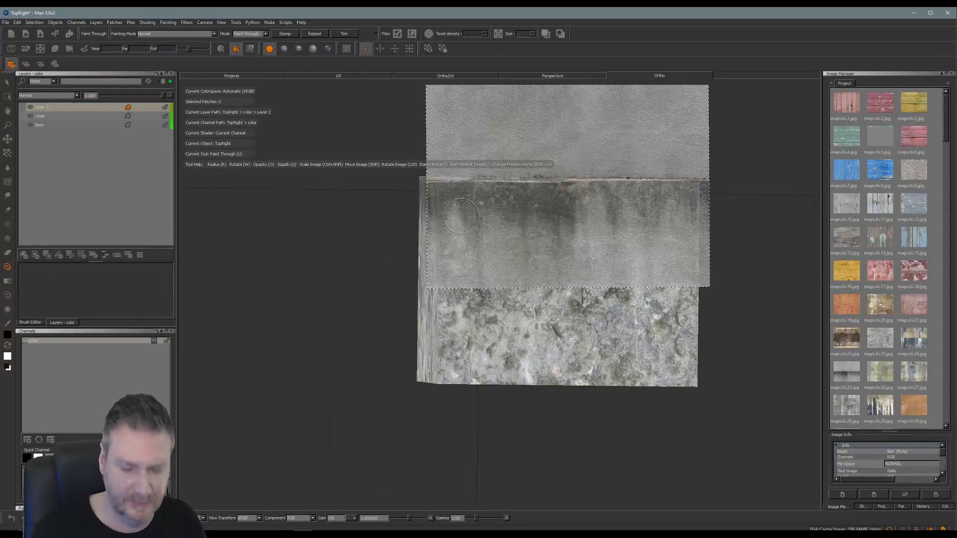
pyautogui.moveTo(461, 216)
pyautogui.mouseDown()
pyautogui.moveTo(445, 193)
pyautogui.moveTo(459, 203)
pyautogui.moveTo(537, 197)
pyautogui.moveTo(467, 197)
pyautogui.moveTo(500, 211)
pyautogui.moveTo(467, 228)
pyautogui.moveTo(503, 211)
pyautogui.moveTo(558, 225)
pyautogui.moveTo(541, 201)
pyautogui.moveTo(579, 192)
pyautogui.moveTo(564, 206)
pyautogui.moveTo(588, 203)
pyautogui.mouseUp()
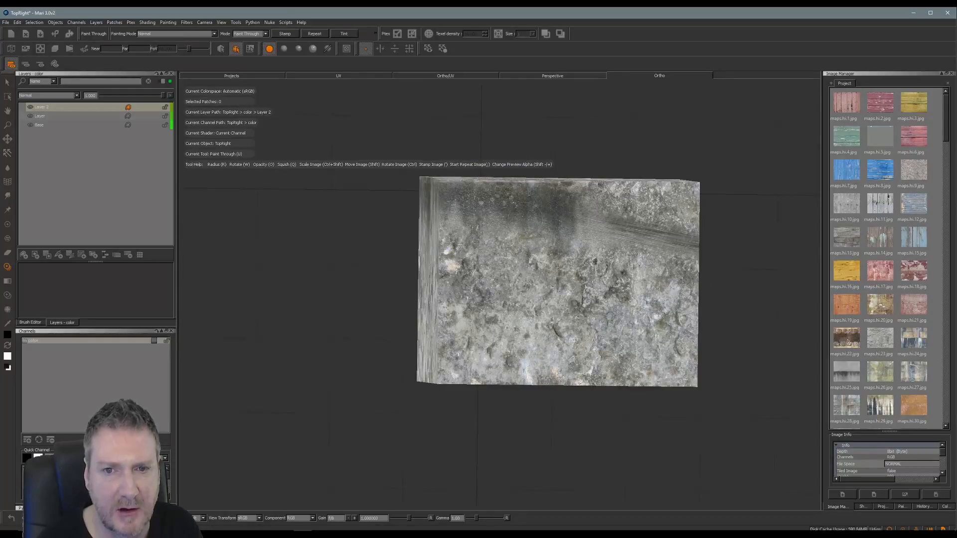
pyautogui.press('shift')
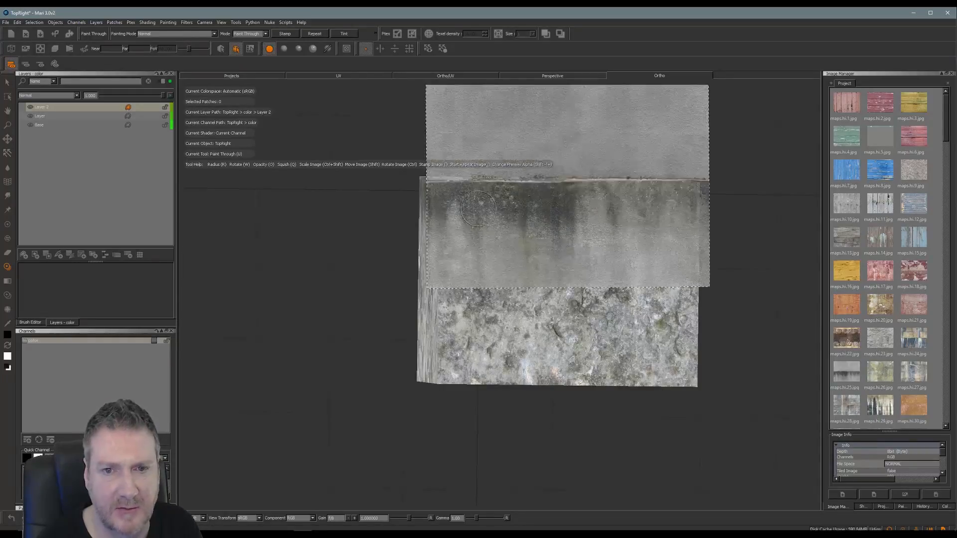
pyautogui.press('shift')
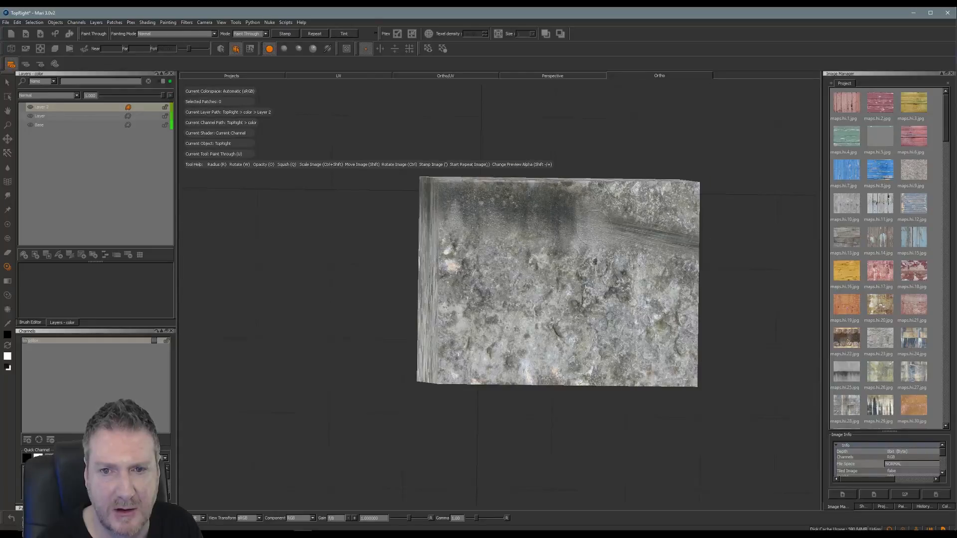
# - Paint the stains over the dark streak on the face's right half, blend the whole upper band, and bake the paint
pyautogui.moveTo(594, 228)
pyautogui.mouseDown()
pyautogui.moveTo(622, 210)
pyautogui.moveTo(613, 197)
pyautogui.moveTo(585, 195)
pyautogui.moveTo(619, 217)
pyautogui.moveTo(608, 236)
pyautogui.mouseUp()
pyautogui.moveTo(623, 234)
pyautogui.mouseDown()
pyautogui.moveTo(640, 235)
pyautogui.moveTo(646, 200)
pyautogui.moveTo(629, 201)
pyautogui.moveTo(668, 242)
pyautogui.mouseUp()
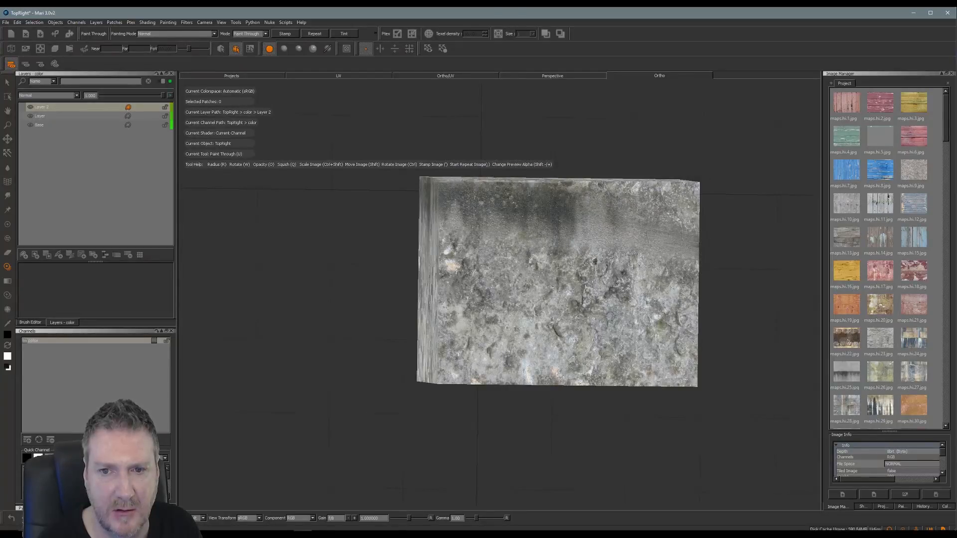
pyautogui.moveTo(644, 199)
pyautogui.mouseDown()
pyautogui.moveTo(656, 191)
pyautogui.moveTo(575, 188)
pyautogui.moveTo(598, 198)
pyautogui.moveTo(656, 192)
pyautogui.moveTo(686, 212)
pyautogui.moveTo(683, 189)
pyautogui.moveTo(677, 247)
pyautogui.moveTo(653, 244)
pyautogui.mouseUp()
pyautogui.moveTo(609, 253)
pyautogui.mouseDown()
pyautogui.moveTo(596, 261)
pyautogui.moveTo(621, 227)
pyautogui.mouseUp()
pyautogui.moveTo(615, 219); pyautogui.dragTo(591, 214)
pyautogui.moveTo(580, 214)
pyautogui.mouseDown()
pyautogui.moveTo(522, 217)
pyautogui.moveTo(548, 215)
pyautogui.moveTo(473, 195)
pyautogui.mouseUp()
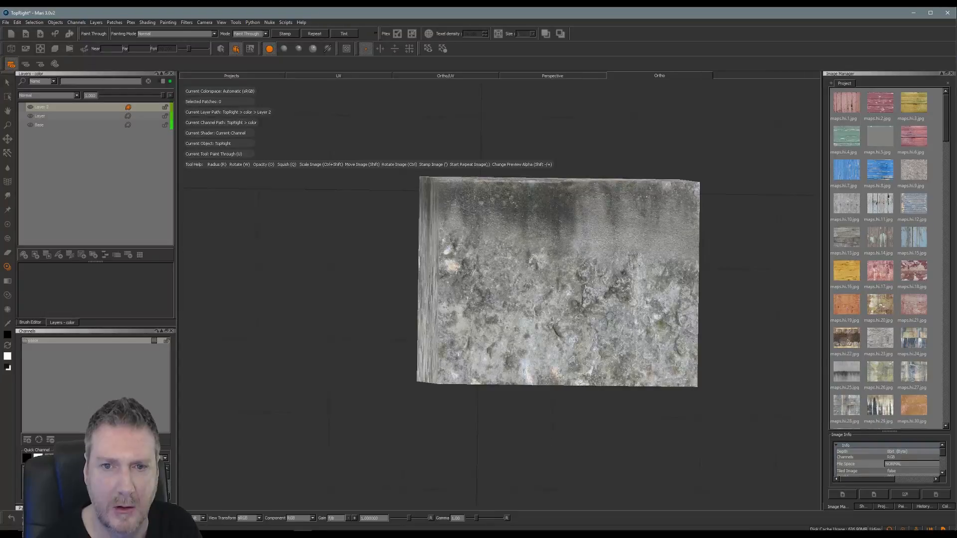
pyautogui.press('b')
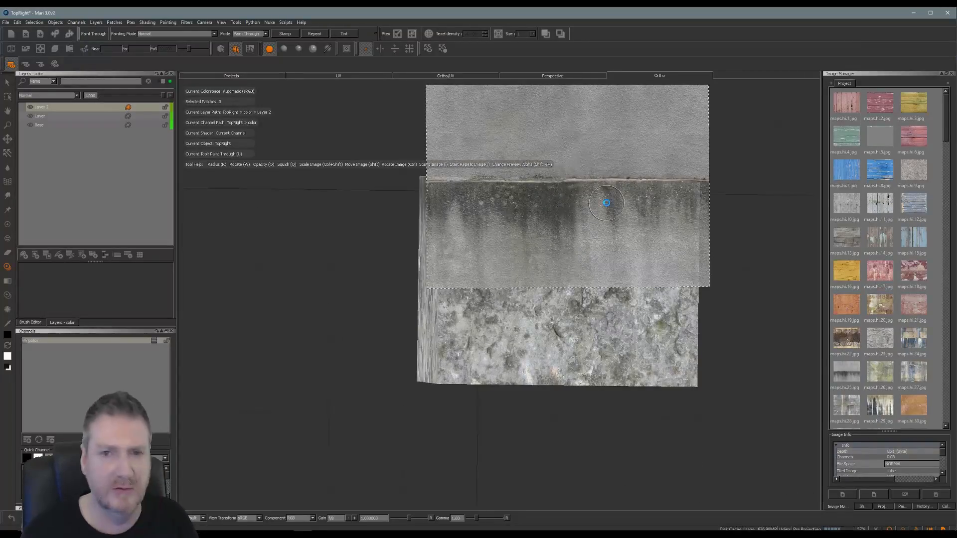
# - Bring the next unstained side face into view, align the image with its upper edge, and paint damp stains along that edge
pyautogui.moveTo(705, 267)
pyautogui.keyDown('alt'); pyautogui.mouseDown()
pyautogui.moveTo(406, 259)
pyautogui.moveTo(533, 265)
pyautogui.moveTo(449, 264)
pyautogui.moveTo(468, 255)
pyautogui.moveTo(451, 280)
pyautogui.moveTo(555, 301)
pyautogui.moveTo(509, 287)
pyautogui.moveTo(526, 292)
pyautogui.mouseUp(); pyautogui.keyUp('alt')
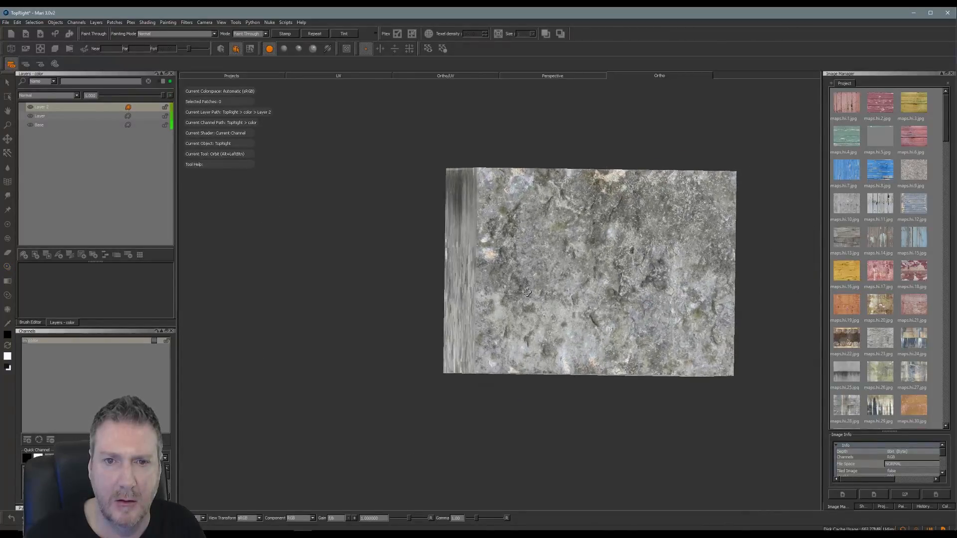
pyautogui.press('u')
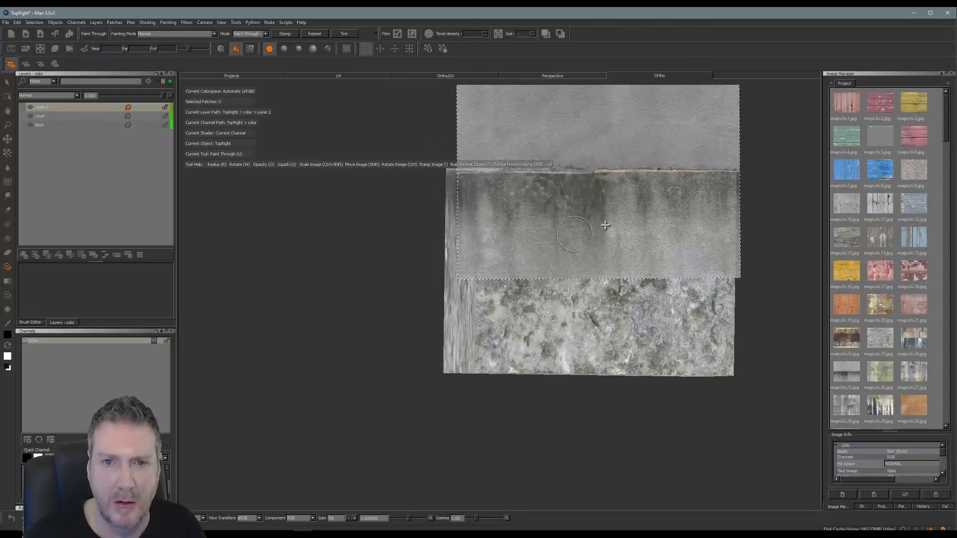
pyautogui.keyDown('shift'); pyautogui.moveTo(604, 224); pyautogui.dragTo(608, 222); pyautogui.keyUp('shift')
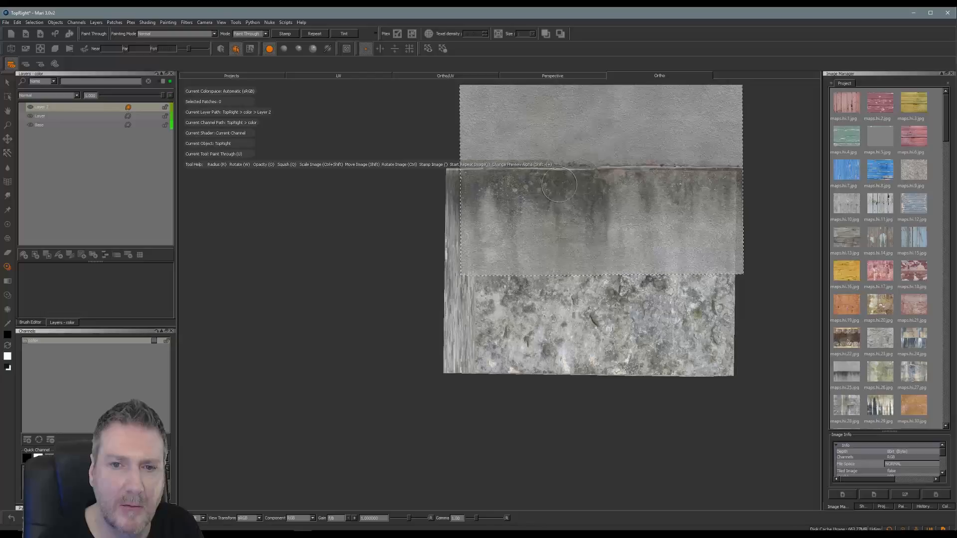
pyautogui.moveTo(518, 194); pyautogui.dragTo(571, 181)
pyautogui.moveTo(499, 196); pyautogui.dragTo(547, 190)
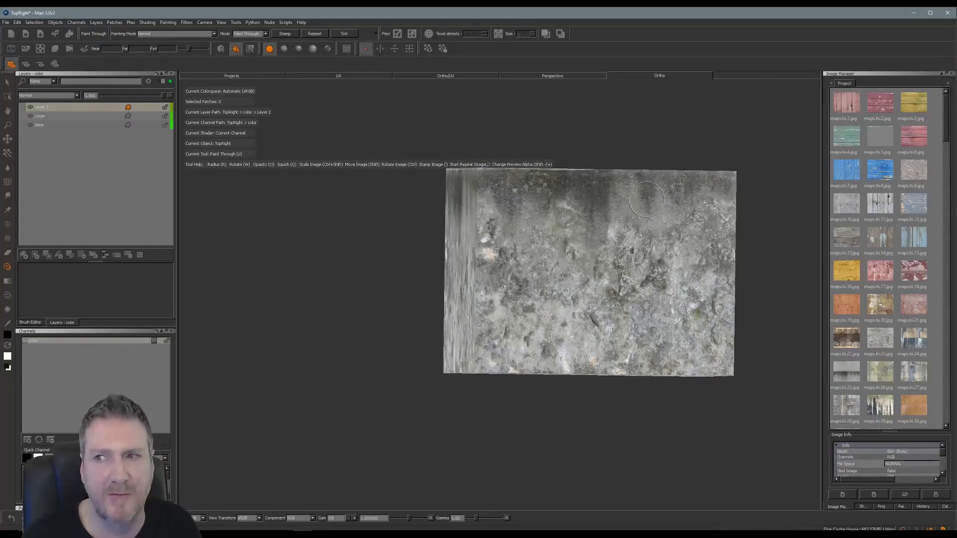
# - Turn another unstained side face toward the view and lower the paint-through image until its stain line matches the face's upper edge
pyautogui.moveTo(646, 199)
pyautogui.keyDown('alt'); pyautogui.mouseDown()
pyautogui.moveTo(598, 204)
pyautogui.moveTo(662, 201)
pyautogui.moveTo(647, 199)
pyautogui.mouseUp(); pyautogui.keyUp('alt')
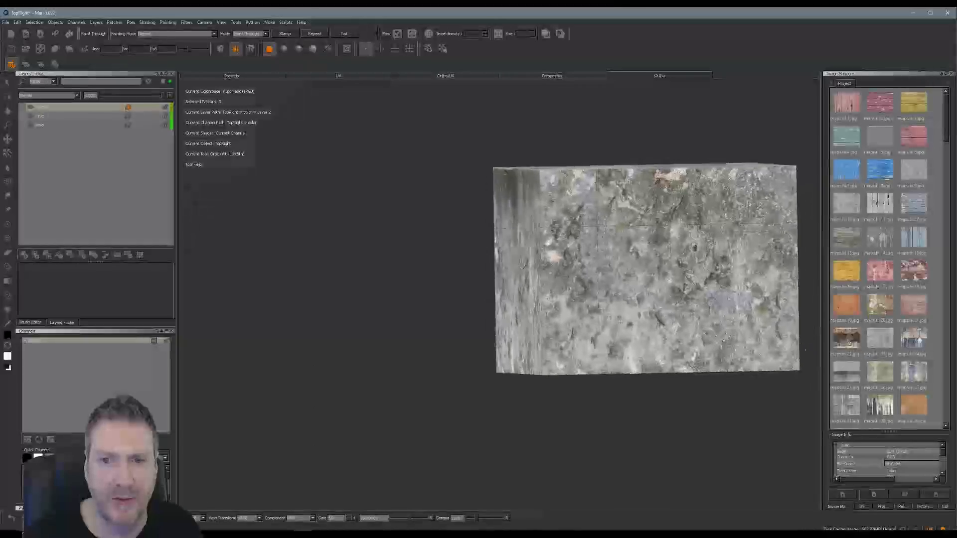
pyautogui.moveTo(523, 267)
pyautogui.keyDown('alt'); pyautogui.mouseDown()
pyautogui.moveTo(486, 262)
pyautogui.moveTo(624, 273)
pyautogui.moveTo(588, 264)
pyautogui.moveTo(627, 250)
pyautogui.moveTo(629, 269)
pyautogui.moveTo(662, 287)
pyautogui.moveTo(673, 272)
pyautogui.mouseUp(); pyautogui.keyUp('alt')
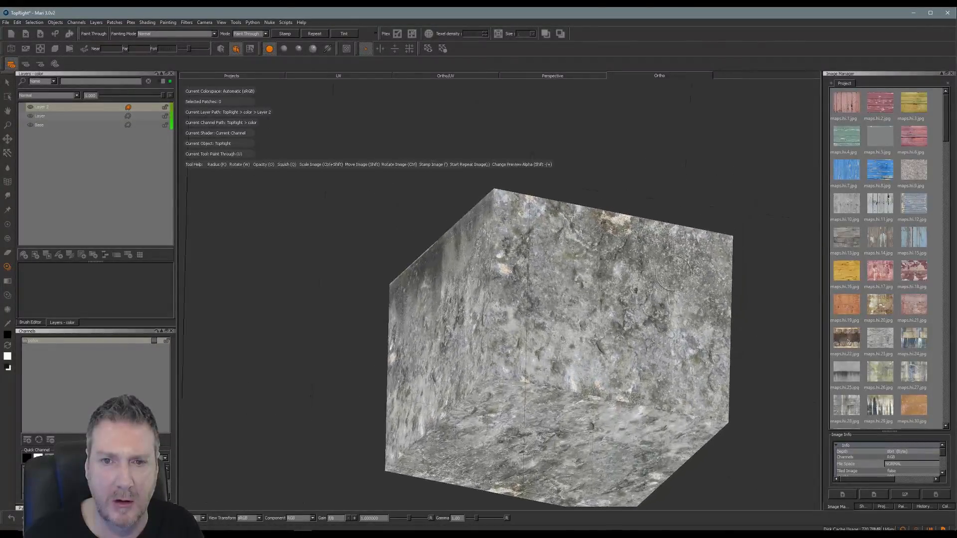
pyautogui.keyDown('alt'); pyautogui.moveTo(383, 295); pyautogui.dragTo(373, 311); pyautogui.keyUp('alt')
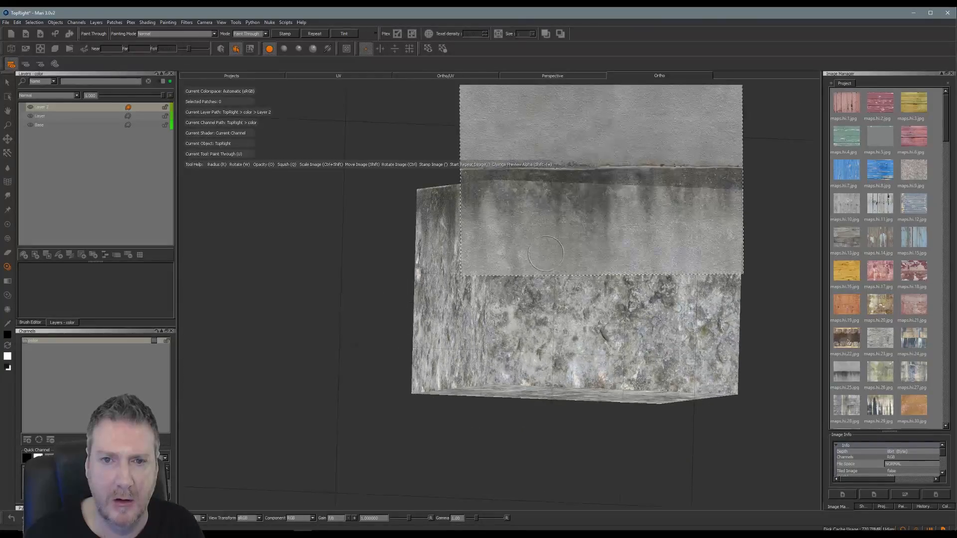
pyautogui.keyDown('shift'); pyautogui.moveTo(611, 237); pyautogui.dragTo(611, 252); pyautogui.keyUp('shift')
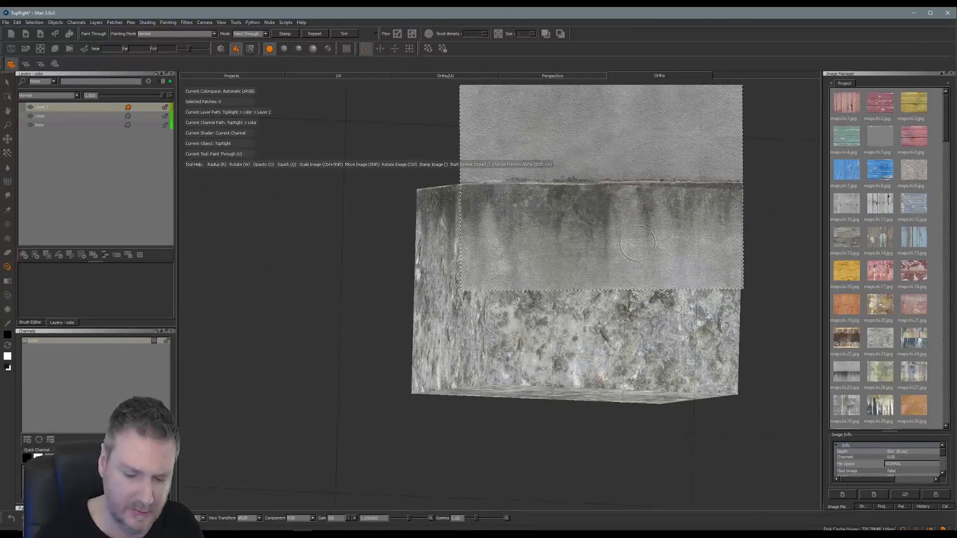
# - Paint the image's damp stains along the face's upper edge from its left corner to the middle
pyautogui.moveTo(502, 207); pyautogui.dragTo(496, 210)
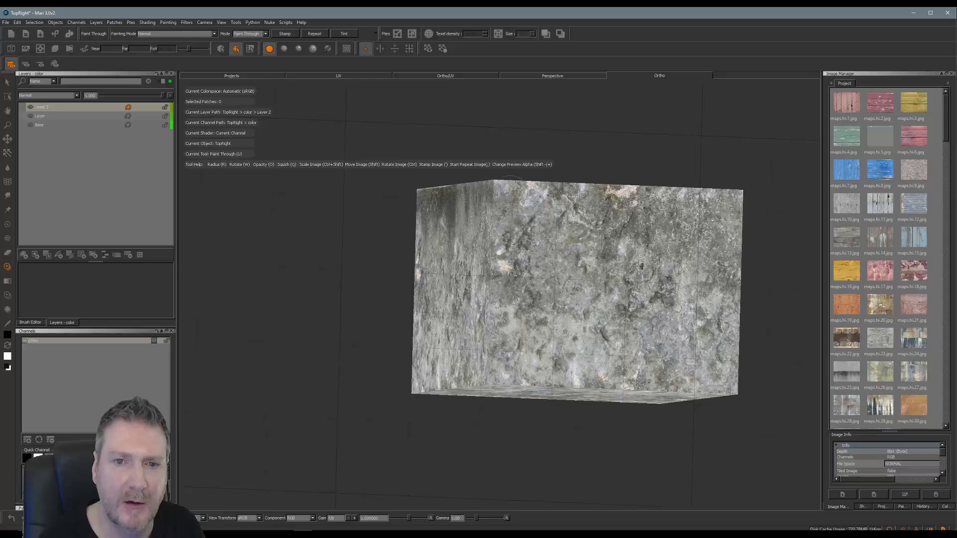
pyautogui.moveTo(547, 193)
pyautogui.mouseDown()
pyautogui.moveTo(578, 194)
pyautogui.moveTo(522, 223)
pyautogui.moveTo(531, 210)
pyautogui.moveTo(543, 217)
pyautogui.moveTo(547, 201)
pyautogui.moveTo(559, 203)
pyautogui.mouseUp()
pyautogui.moveTo(561, 198)
pyautogui.mouseDown()
pyautogui.moveTo(558, 209)
pyautogui.moveTo(578, 219)
pyautogui.moveTo(573, 234)
pyautogui.moveTo(599, 214)
pyautogui.moveTo(590, 197)
pyautogui.moveTo(608, 219)
pyautogui.mouseUp()
pyautogui.moveTo(586, 268)
pyautogui.mouseDown()
pyautogui.moveTo(590, 249)
pyautogui.moveTo(564, 215)
pyautogui.mouseUp()
pyautogui.moveTo(562, 211)
pyautogui.mouseDown()
pyautogui.moveTo(584, 214)
pyautogui.moveTo(548, 216)
pyautogui.moveTo(515, 238)
pyautogui.mouseUp()
pyautogui.moveTo(512, 236); pyautogui.dragTo(502, 202)
pyautogui.moveTo(501, 197)
pyautogui.mouseDown()
pyautogui.moveTo(490, 195)
pyautogui.moveTo(553, 168)
pyautogui.mouseUp()
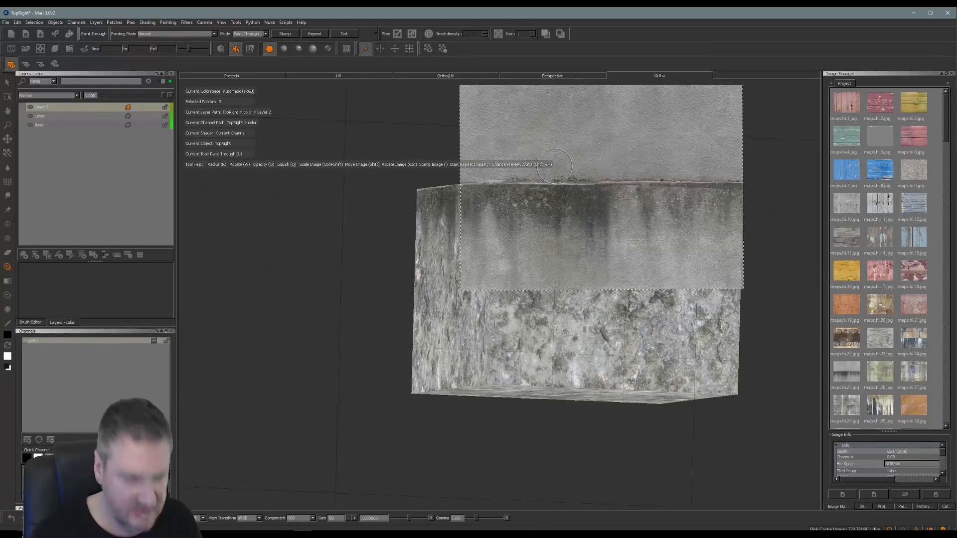
# - Continue the damp stains along the same upper edge from the middle to the face's right corner
pyautogui.moveTo(710, 182)
pyautogui.mouseDown()
pyautogui.moveTo(548, 215)
pyautogui.moveTo(647, 200)
pyautogui.mouseUp()
pyautogui.moveTo(647, 199); pyautogui.dragTo(647, 195)
pyautogui.moveTo(648, 197); pyautogui.dragTo(683, 204)
pyautogui.moveTo(686, 203); pyautogui.dragTo(729, 196)
pyautogui.moveTo(733, 197); pyautogui.dragTo(736, 197)
pyautogui.moveTo(737, 199)
pyautogui.mouseDown()
pyautogui.moveTo(720, 210)
pyautogui.moveTo(715, 200)
pyautogui.mouseUp()
# - Turn the block until the corner between two stained faces is in view and blend damp stains across its upper end
pyautogui.keyDown('alt'); pyautogui.moveTo(699, 285); pyautogui.dragTo(577, 289); pyautogui.keyUp('alt')
pyautogui.keyDown('alt'); pyautogui.moveTo(642, 292); pyautogui.dragTo(521, 292); pyautogui.keyUp('alt')
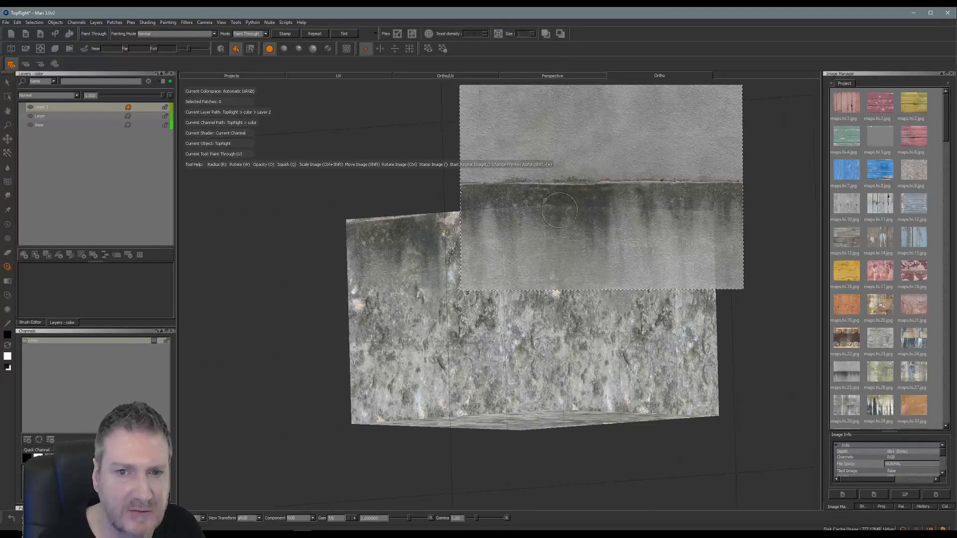
pyautogui.moveTo(541, 220); pyautogui.dragTo(550, 252)
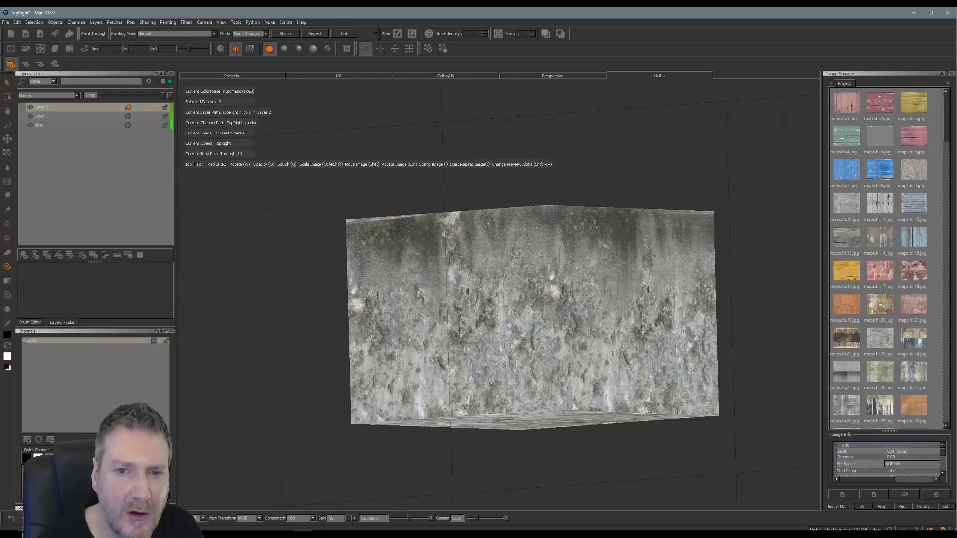
pyautogui.moveTo(544, 234)
pyautogui.mouseDown()
pyautogui.moveTo(542, 215)
pyautogui.moveTo(561, 255)
pyautogui.moveTo(386, 267)
pyautogui.moveTo(386, 289)
pyautogui.moveTo(479, 306)
pyautogui.mouseUp()
# - Align the paint-through image with the upper edge of the turned block, paint stains up to the corner, and bake the paint
pyautogui.keyDown('shift'); pyautogui.moveTo(583, 262); pyautogui.dragTo(572, 280); pyautogui.keyUp('shift')
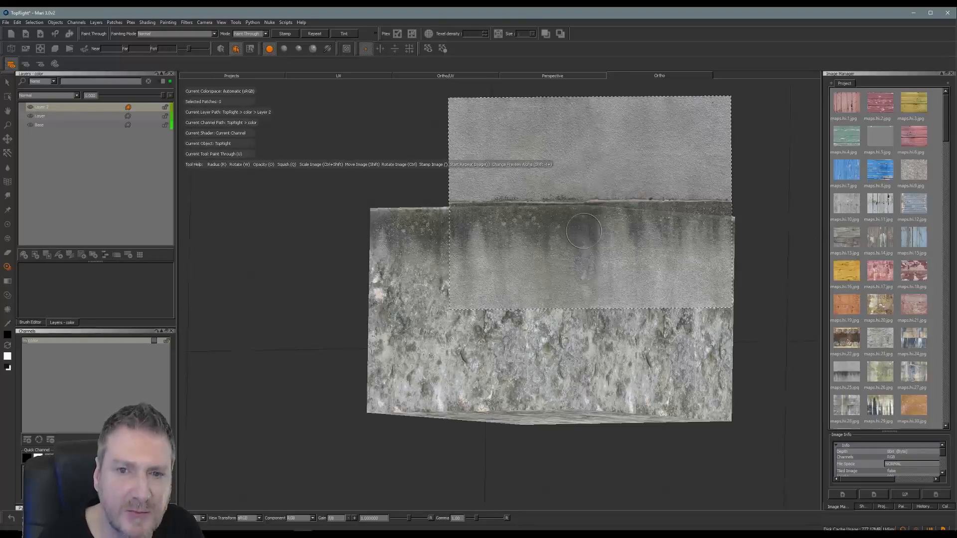
pyautogui.moveTo(587, 223); pyautogui.dragTo(540, 222)
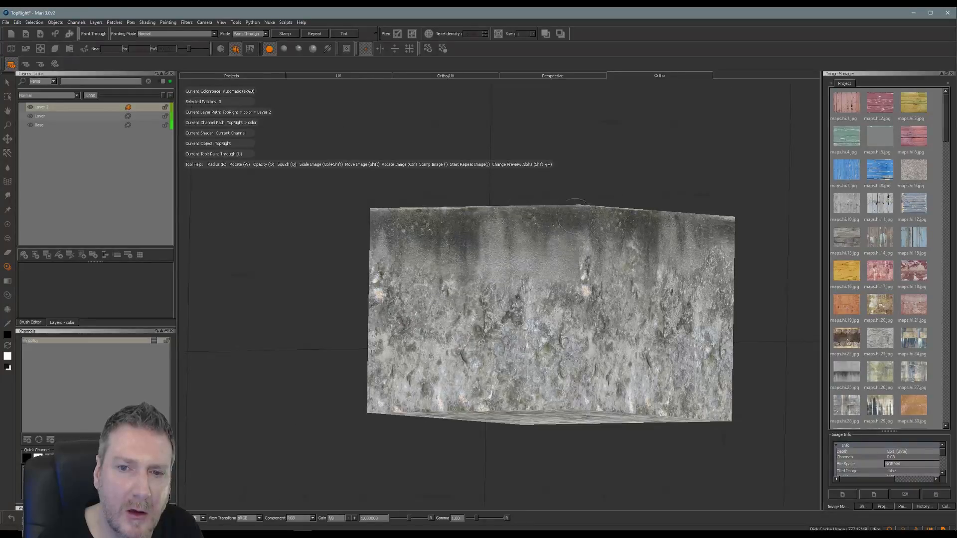
pyautogui.moveTo(500, 217); pyautogui.dragTo(521, 222)
pyautogui.press('b')
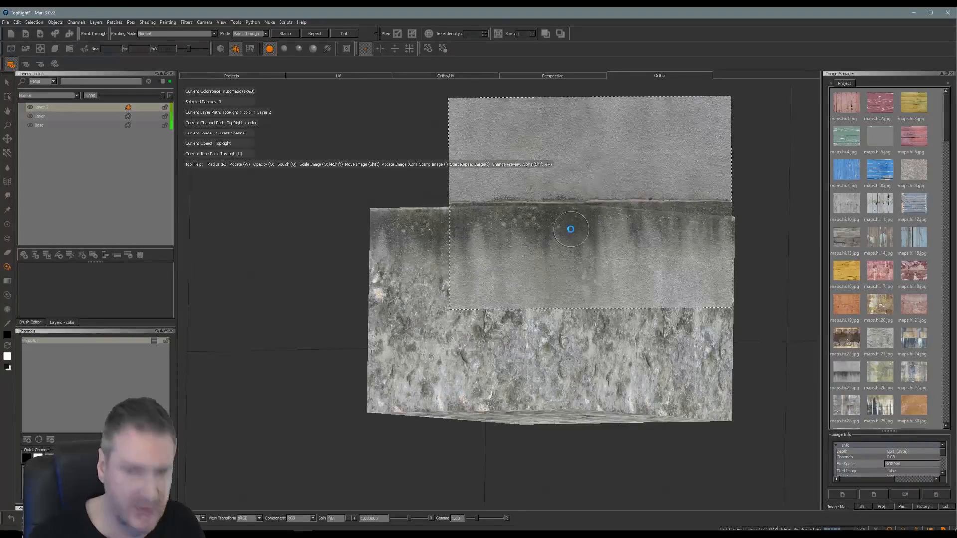
# - Turn the block's opposite, unstained edge upward, align the image with it, and paint damp stains along the left half
pyautogui.moveTo(625, 264)
pyautogui.mouseDown()
pyautogui.moveTo(713, 327)
pyautogui.moveTo(509, 279)
pyautogui.moveTo(494, 316)
pyautogui.moveTo(563, 244)
pyautogui.moveTo(518, 289)
pyautogui.moveTo(581, 277)
pyautogui.moveTo(493, 280)
pyautogui.moveTo(521, 339)
pyautogui.moveTo(462, 322)
pyautogui.moveTo(379, 379)
pyautogui.moveTo(388, 388)
pyautogui.moveTo(372, 326)
pyautogui.mouseUp()
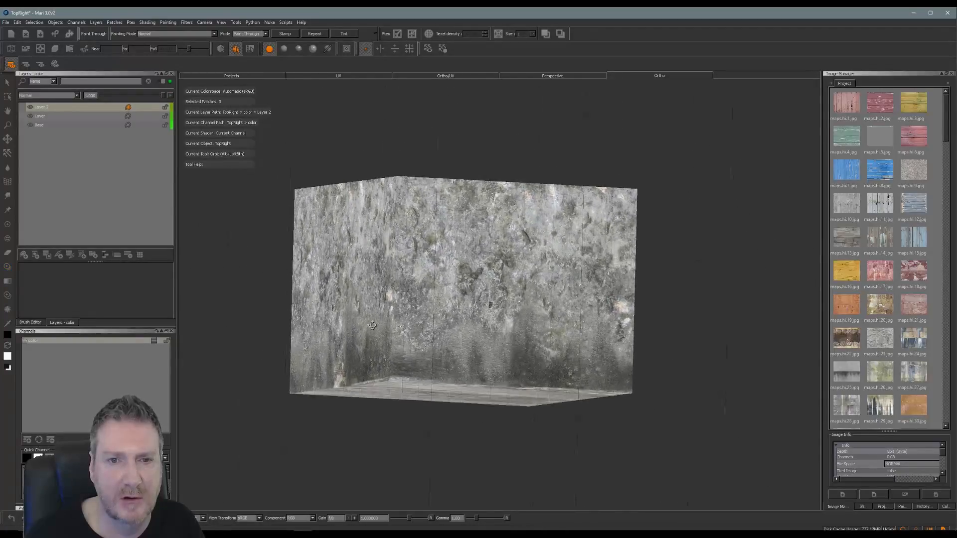
pyautogui.moveTo(633, 261)
pyautogui.keyDown('shift'); pyautogui.mouseDown()
pyautogui.moveTo(582, 264)
pyautogui.moveTo(539, 251)
pyautogui.moveTo(541, 240)
pyautogui.mouseUp(); pyautogui.keyUp('shift')
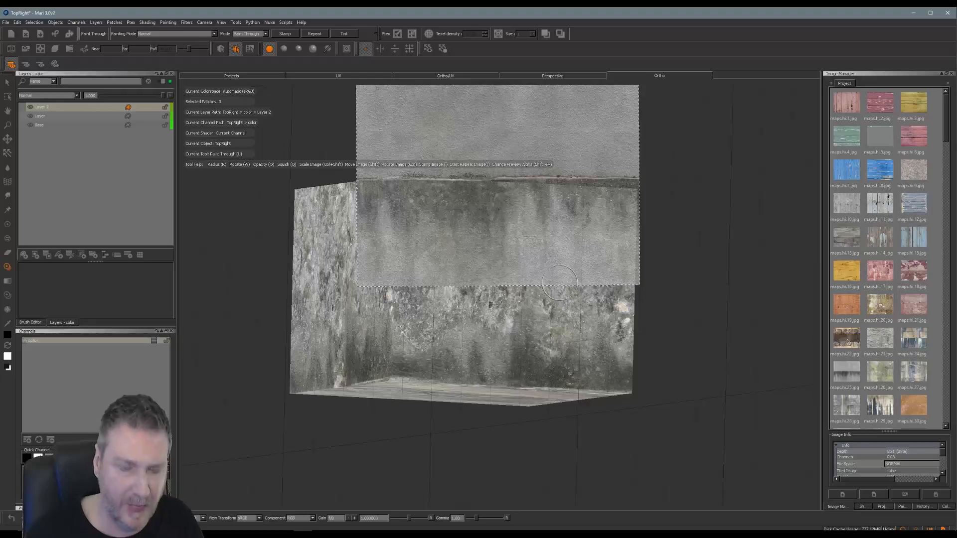
pyautogui.moveTo(387, 206)
pyautogui.mouseDown()
pyautogui.moveTo(405, 204)
pyautogui.moveTo(392, 204)
pyautogui.moveTo(395, 177)
pyautogui.moveTo(411, 215)
pyautogui.moveTo(434, 187)
pyautogui.moveTo(372, 191)
pyautogui.moveTo(398, 189)
pyautogui.mouseUp()
pyautogui.moveTo(425, 192)
pyautogui.mouseDown()
pyautogui.moveTo(439, 209)
pyautogui.moveTo(429, 212)
pyautogui.mouseUp()
pyautogui.moveTo(423, 199)
pyautogui.mouseDown()
pyautogui.moveTo(463, 185)
pyautogui.moveTo(453, 190)
pyautogui.moveTo(492, 226)
pyautogui.moveTo(493, 199)
pyautogui.mouseUp()
pyautogui.moveTo(493, 202)
pyautogui.mouseDown()
pyautogui.moveTo(496, 215)
pyautogui.moveTo(433, 189)
pyautogui.mouseUp()
pyautogui.moveTo(492, 193)
pyautogui.mouseDown()
pyautogui.moveTo(503, 224)
pyautogui.moveTo(536, 191)
pyautogui.moveTo(551, 212)
pyautogui.mouseUp()
pyautogui.moveTo(553, 204); pyautogui.dragTo(556, 219)
pyautogui.moveTo(479, 239); pyautogui.dragTo(423, 252)
# - Extend the damp stains along the right half of this upper edge, blend them with the left half, and bake the paint
pyautogui.moveTo(605, 195)
pyautogui.mouseDown()
pyautogui.moveTo(616, 196)
pyautogui.moveTo(561, 210)
pyautogui.moveTo(448, 192)
pyautogui.moveTo(478, 195)
pyautogui.mouseUp()
pyautogui.moveTo(528, 196)
pyautogui.mouseDown()
pyautogui.moveTo(620, 195)
pyautogui.moveTo(605, 195)
pyautogui.mouseUp()
pyautogui.moveTo(605, 194); pyautogui.dragTo(572, 188)
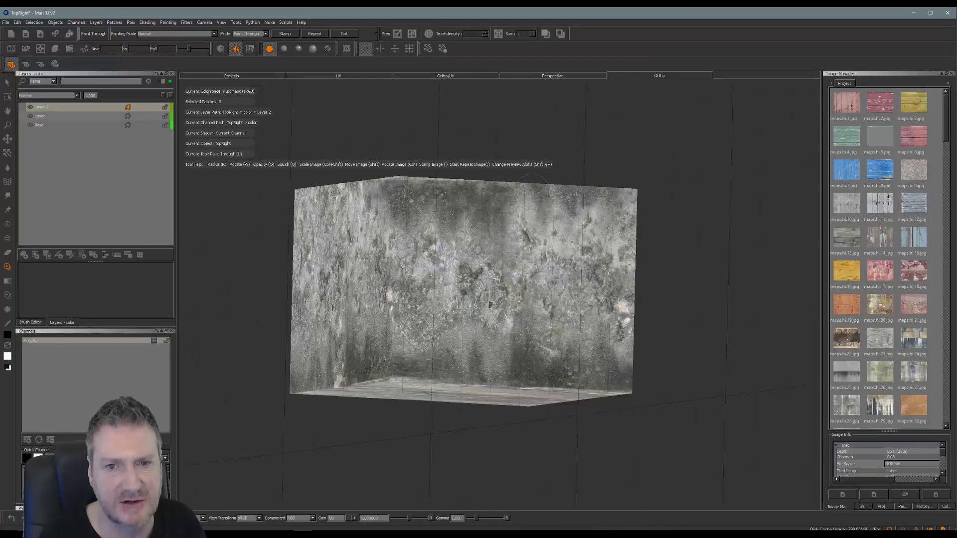
pyautogui.moveTo(504, 197)
pyautogui.mouseDown()
pyautogui.moveTo(537, 193)
pyautogui.moveTo(551, 220)
pyautogui.moveTo(617, 209)
pyautogui.mouseUp()
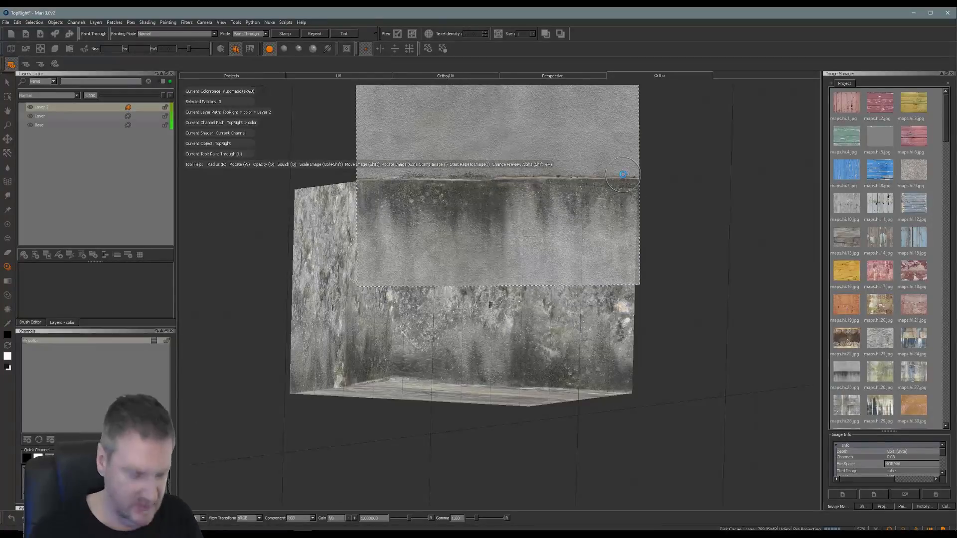
# - Bring the neighbouring unstained face into view, align the image with its upper edge, and paint damp stains along it
pyautogui.moveTo(609, 325)
pyautogui.keyDown('alt'); pyautogui.mouseDown()
pyautogui.moveTo(508, 273)
pyautogui.moveTo(464, 265)
pyautogui.moveTo(519, 245)
pyautogui.moveTo(682, 266)
pyautogui.mouseUp(); pyautogui.keyUp('alt')
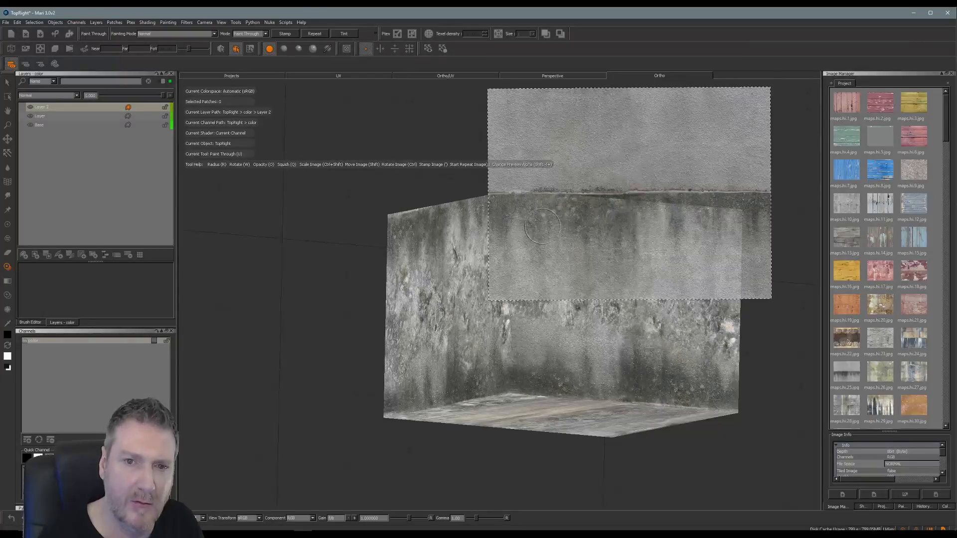
pyautogui.moveTo(542, 226); pyautogui.dragTo(544, 224)
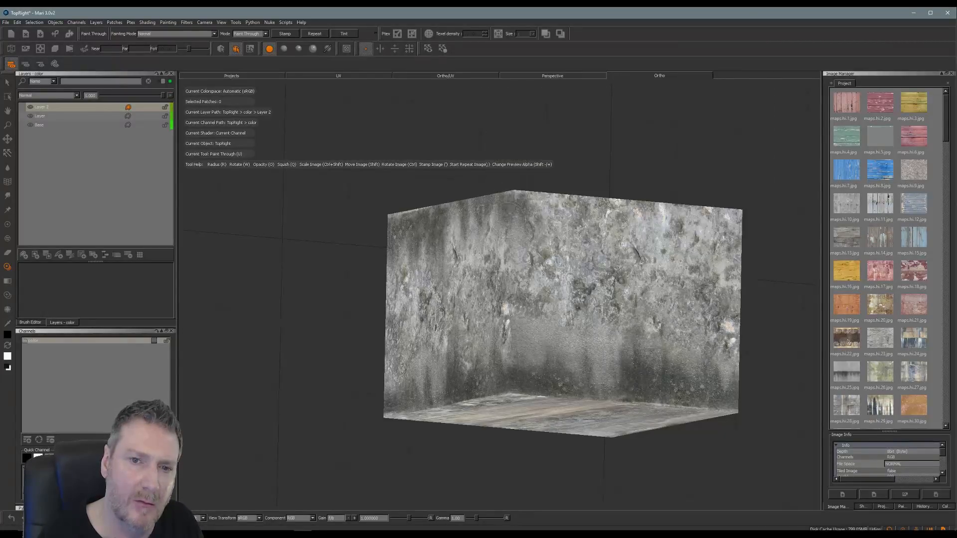
pyautogui.moveTo(508, 220); pyautogui.dragTo(518, 205)
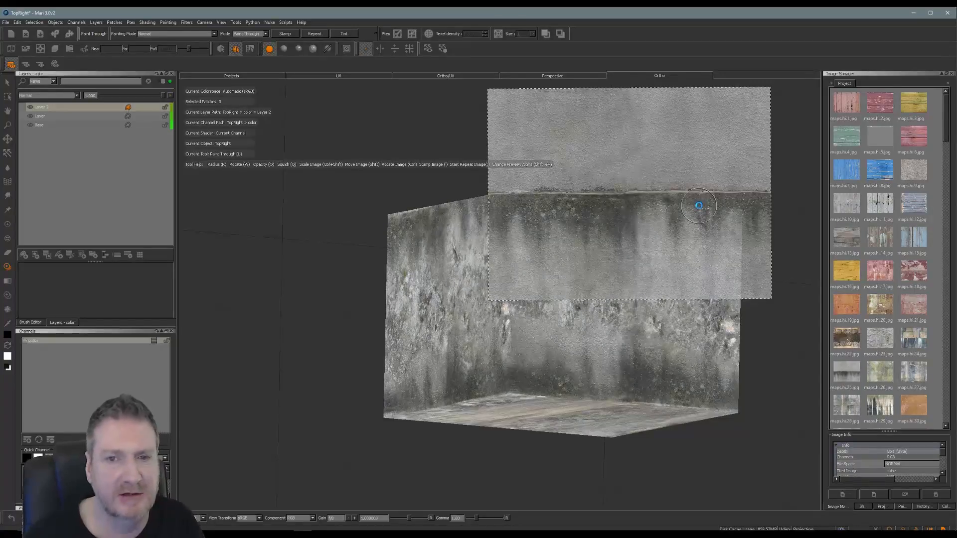
# - Turn the next unstained face toward the view, paint damp stains along the left half of its upper edge, and bake the paint
pyautogui.keyDown('alt'); pyautogui.moveTo(710, 236); pyautogui.dragTo(598, 235); pyautogui.keyUp('alt')
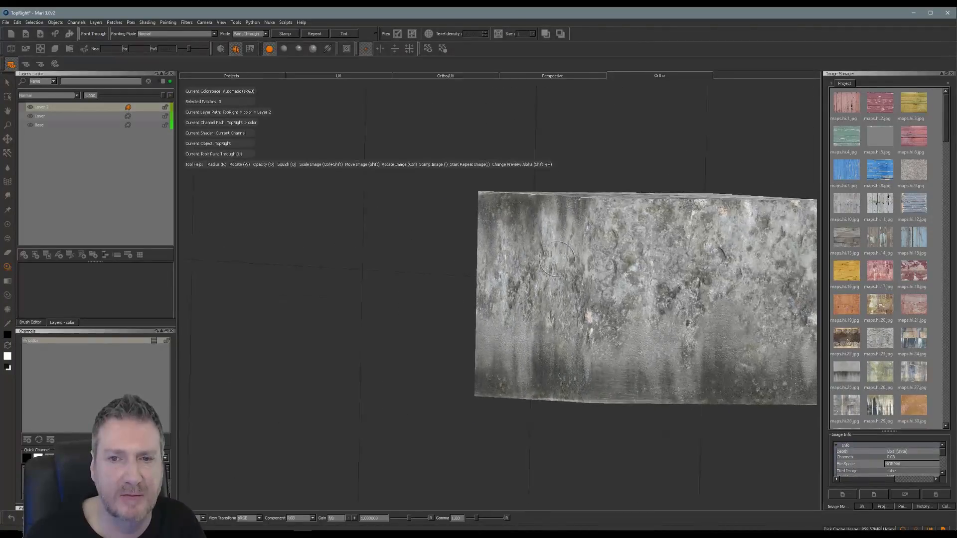
pyautogui.keyDown('alt'); pyautogui.moveTo(553, 249); pyautogui.dragTo(448, 249, button='middle'); pyautogui.keyUp('alt')
pyautogui.keyDown('alt'); pyautogui.moveTo(474, 269); pyautogui.dragTo(477, 319); pyautogui.keyUp('alt')
pyautogui.keyDown('alt'); pyautogui.moveTo(479, 320); pyautogui.dragTo(477, 253, button='middle'); pyautogui.keyUp('alt')
pyautogui.moveTo(477, 253)
pyautogui.keyDown('alt'); pyautogui.mouseDown()
pyautogui.moveTo(572, 224)
pyautogui.moveTo(593, 205)
pyautogui.mouseUp(); pyautogui.keyUp('alt')
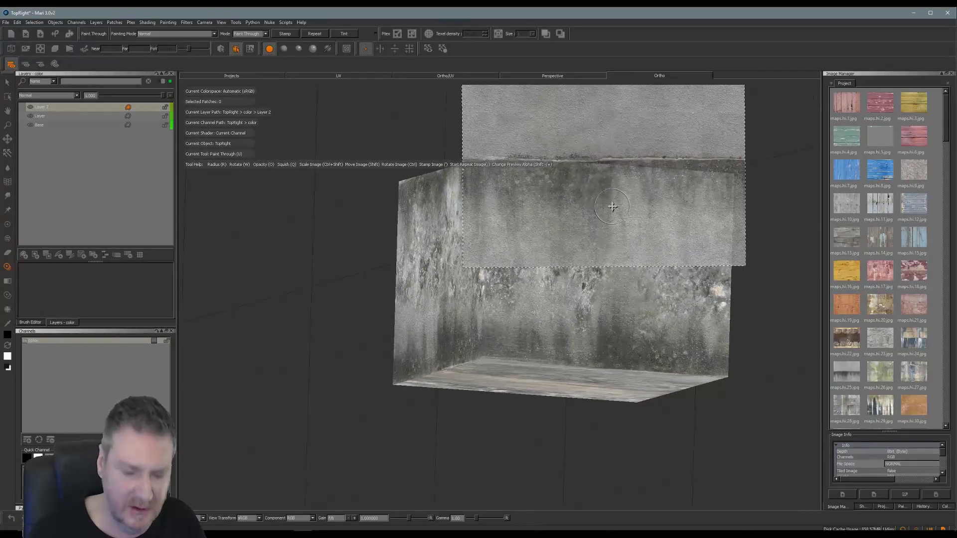
pyautogui.moveTo(495, 187)
pyautogui.mouseDown()
pyautogui.moveTo(490, 164)
pyautogui.moveTo(528, 189)
pyautogui.moveTo(524, 197)
pyautogui.moveTo(550, 177)
pyautogui.moveTo(558, 216)
pyautogui.mouseUp()
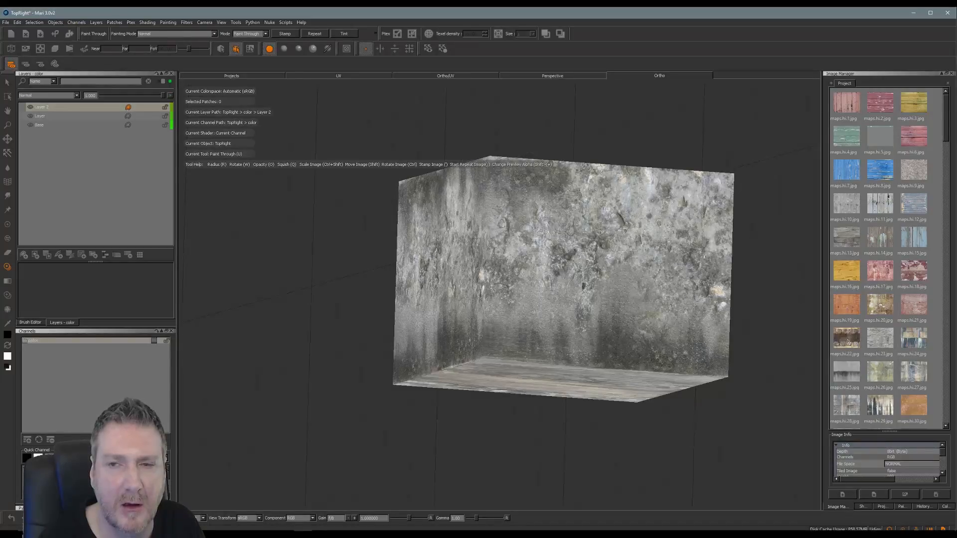
pyautogui.moveTo(508, 195)
pyautogui.mouseDown()
pyautogui.moveTo(521, 206)
pyautogui.moveTo(600, 184)
pyautogui.moveTo(577, 201)
pyautogui.moveTo(578, 217)
pyautogui.mouseUp()
pyautogui.moveTo(581, 209)
pyautogui.mouseDown()
pyautogui.moveTo(590, 171)
pyautogui.moveTo(602, 175)
pyautogui.mouseUp()
pyautogui.moveTo(603, 180); pyautogui.dragTo(573, 227)
pyautogui.moveTo(497, 232); pyautogui.dragTo(500, 225)
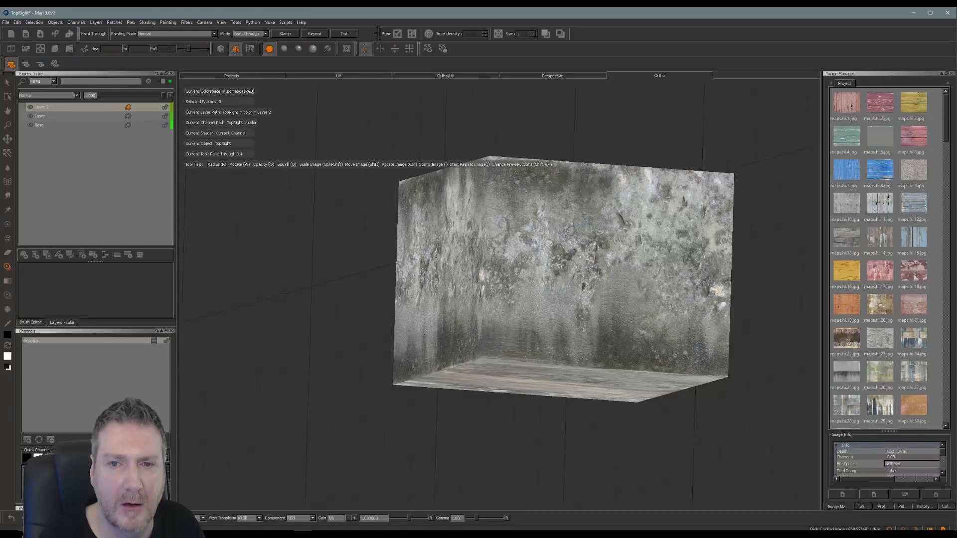
pyautogui.moveTo(635, 176)
pyautogui.mouseDown()
pyautogui.moveTo(606, 172)
pyautogui.moveTo(607, 211)
pyautogui.mouseUp()
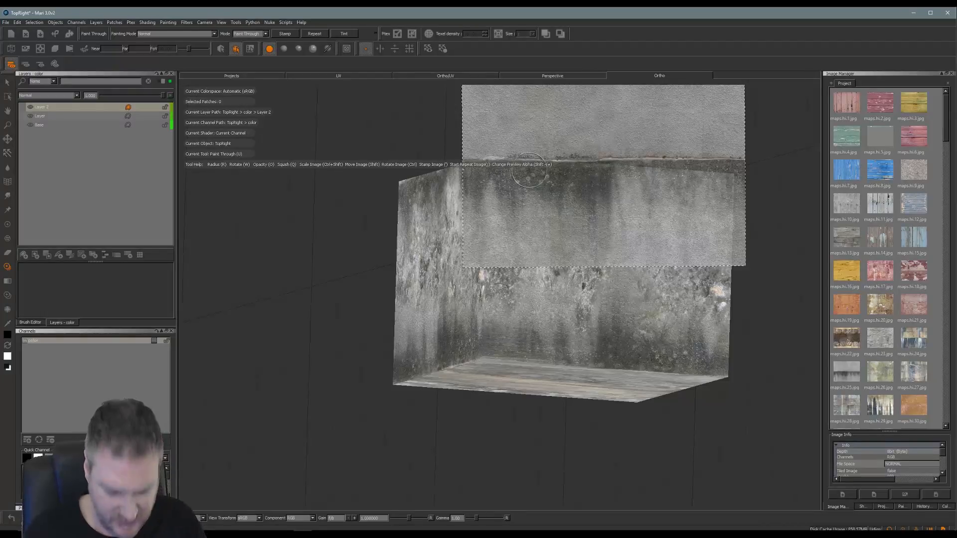
pyautogui.press('b')
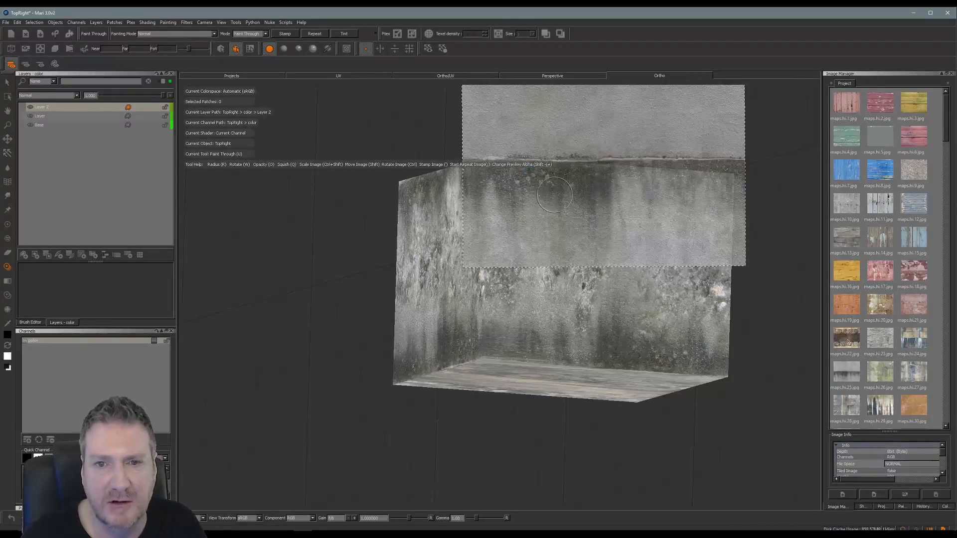
# - Shift the paint-through image over the face's unstained right half and paint damp stains along the upper edge there
pyautogui.keyDown('shift'); pyautogui.moveTo(595, 201); pyautogui.dragTo(708, 207); pyautogui.keyUp('shift')
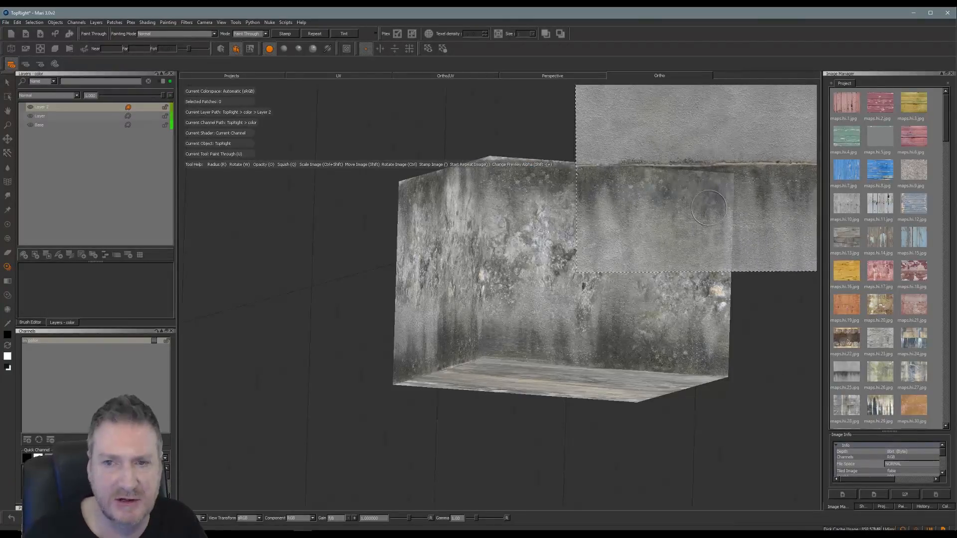
pyautogui.moveTo(647, 191)
pyautogui.mouseDown()
pyautogui.moveTo(633, 191)
pyautogui.moveTo(680, 185)
pyautogui.moveTo(662, 188)
pyautogui.moveTo(662, 209)
pyautogui.moveTo(654, 181)
pyautogui.moveTo(673, 187)
pyautogui.moveTo(626, 207)
pyautogui.moveTo(618, 236)
pyautogui.moveTo(609, 240)
pyautogui.moveTo(595, 225)
pyautogui.moveTo(598, 232)
pyautogui.mouseUp()
pyautogui.moveTo(618, 181)
pyautogui.mouseDown()
pyautogui.moveTo(696, 193)
pyautogui.moveTo(702, 206)
pyautogui.moveTo(713, 189)
pyautogui.moveTo(707, 183)
pyautogui.moveTo(720, 178)
pyautogui.moveTo(584, 174)
pyautogui.mouseUp()
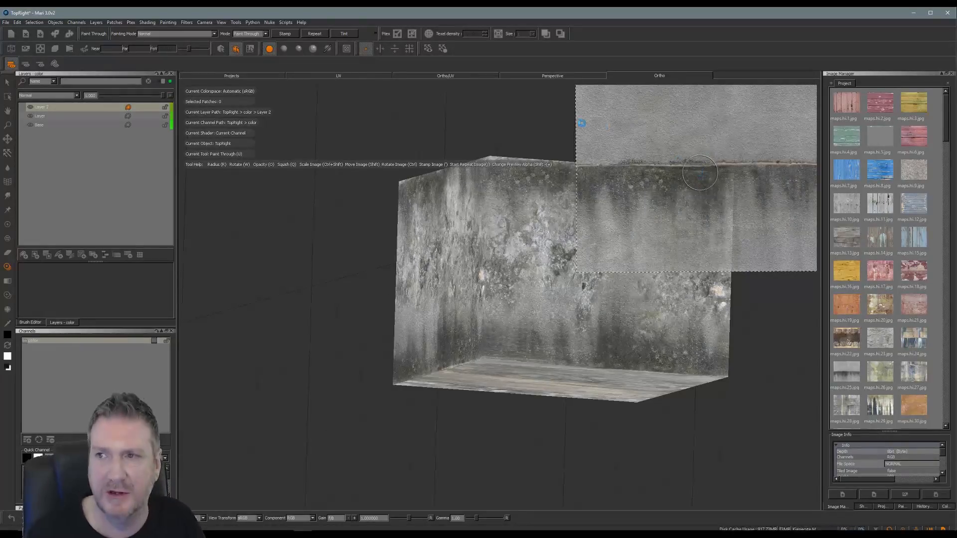
# - Bring the remaining light gap at the upper corner into view and paint damp stains over the band around it
pyautogui.moveTo(599, 194)
pyautogui.keyDown('alt'); pyautogui.mouseDown()
pyautogui.moveTo(560, 220)
pyautogui.moveTo(405, 256)
pyautogui.mouseUp(); pyautogui.keyUp('alt')
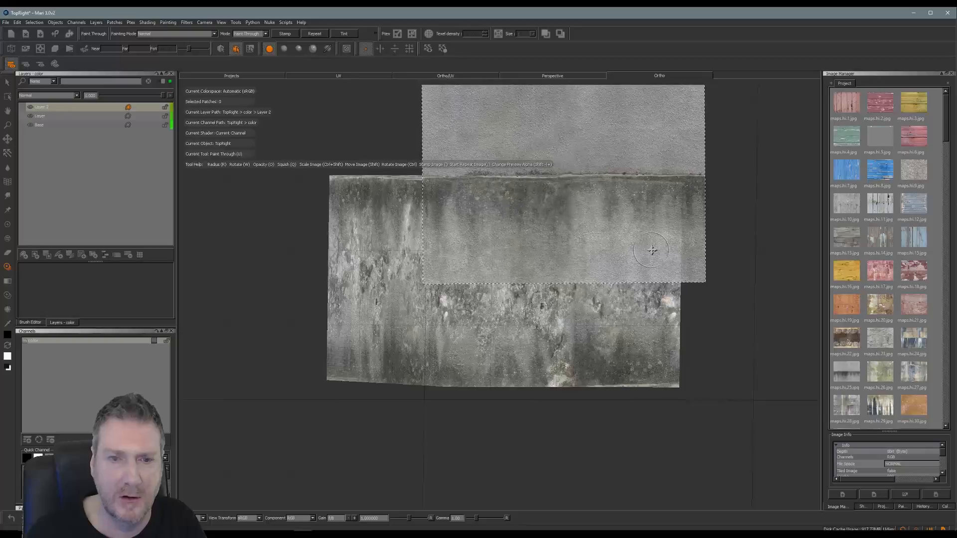
pyautogui.moveTo(435, 184)
pyautogui.mouseDown()
pyautogui.moveTo(463, 202)
pyautogui.moveTo(459, 192)
pyautogui.moveTo(463, 199)
pyautogui.moveTo(450, 190)
pyautogui.moveTo(467, 221)
pyautogui.moveTo(487, 191)
pyautogui.moveTo(508, 205)
pyautogui.moveTo(459, 216)
pyautogui.moveTo(446, 204)
pyautogui.moveTo(504, 175)
pyautogui.moveTo(496, 188)
pyautogui.moveTo(552, 216)
pyautogui.moveTo(556, 201)
pyautogui.moveTo(556, 224)
pyautogui.moveTo(547, 222)
pyautogui.moveTo(552, 211)
pyautogui.mouseUp()
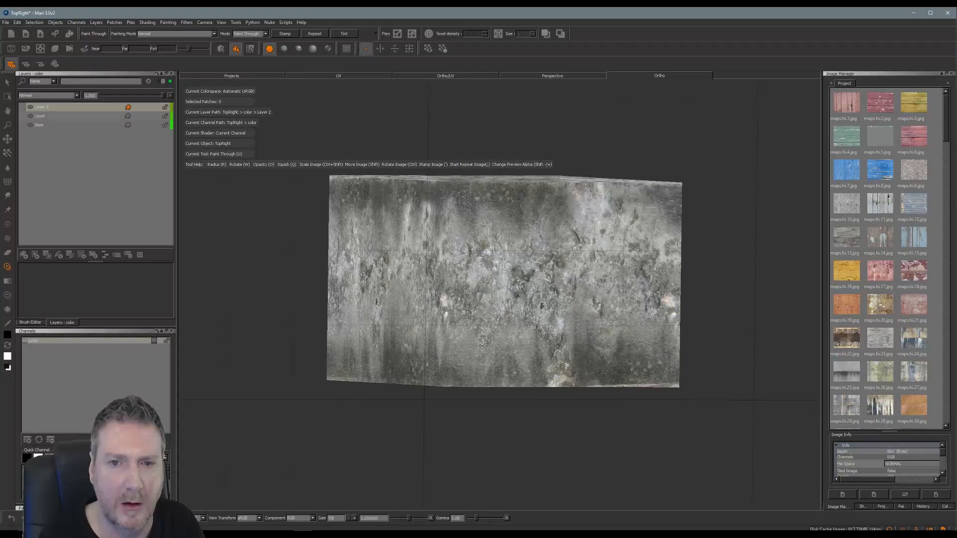
pyautogui.moveTo(616, 195)
pyautogui.mouseDown()
pyautogui.moveTo(623, 201)
pyautogui.moveTo(608, 223)
pyautogui.moveTo(611, 196)
pyautogui.moveTo(646, 197)
pyautogui.moveTo(642, 217)
pyautogui.moveTo(629, 197)
pyautogui.mouseUp()
pyautogui.moveTo(613, 193); pyautogui.dragTo(589, 181)
pyautogui.moveTo(666, 237)
pyautogui.mouseDown()
pyautogui.moveTo(643, 264)
pyautogui.moveTo(430, 265)
pyautogui.moveTo(565, 298)
pyautogui.moveTo(585, 316)
pyautogui.moveTo(581, 307)
pyautogui.mouseUp()
pyautogui.keyDown('alt'); pyautogui.moveTo(431, 224); pyautogui.dragTo(529, 236, button='middle'); pyautogui.keyUp('alt')
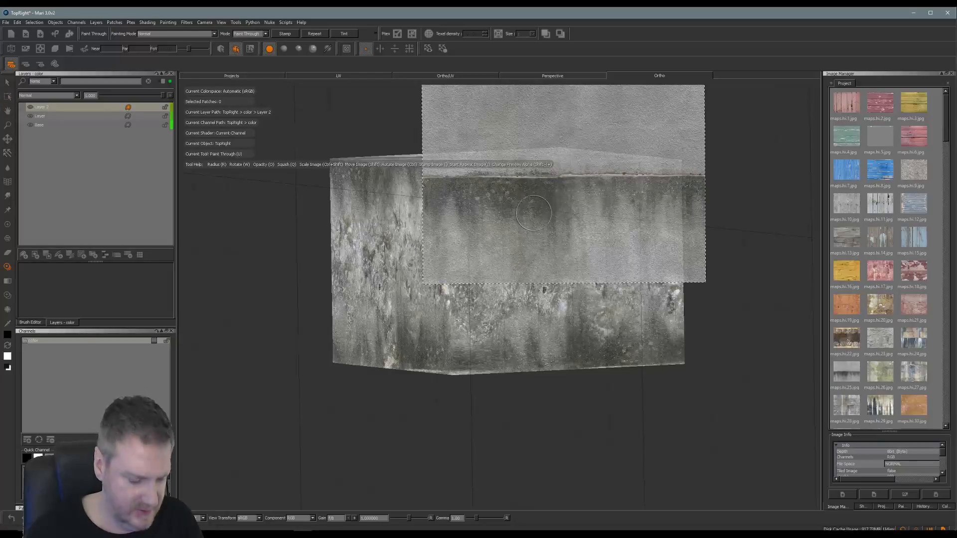
# - Move the paint-through image off the block, lower the stain layer's opacity to about 0.86, and add a new layer above it
pyautogui.moveTo(513, 242)
pyautogui.keyDown('shift'); pyautogui.mouseDown()
pyautogui.moveTo(770, 337)
pyautogui.moveTo(783, 328)
pyautogui.mouseUp(); pyautogui.keyUp('shift')
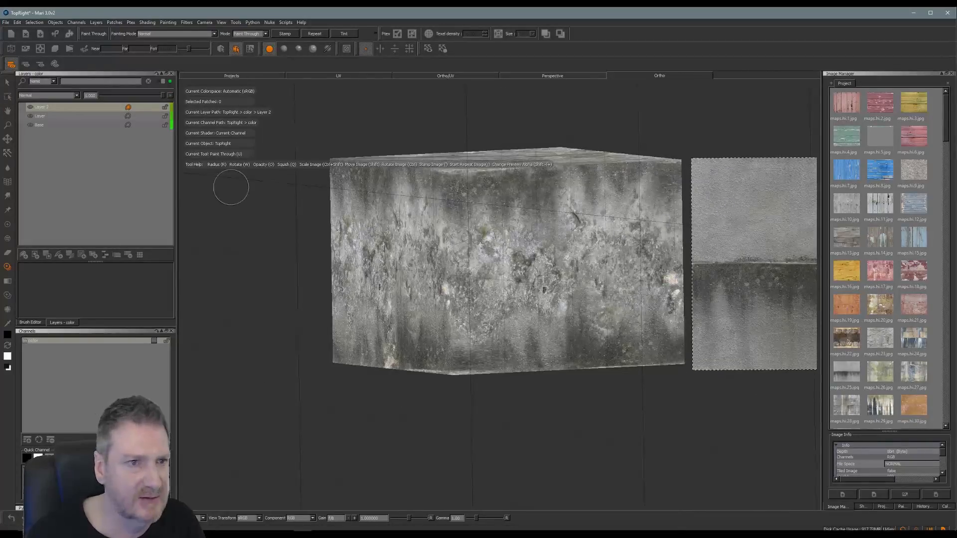
pyautogui.moveTo(153, 101); pyautogui.dragTo(150, 98)
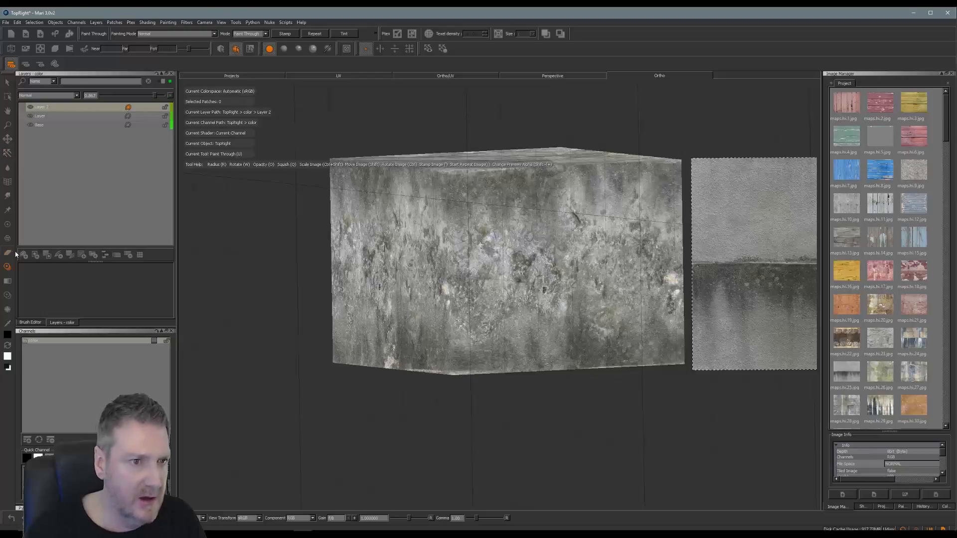
pyautogui.click(24, 254)
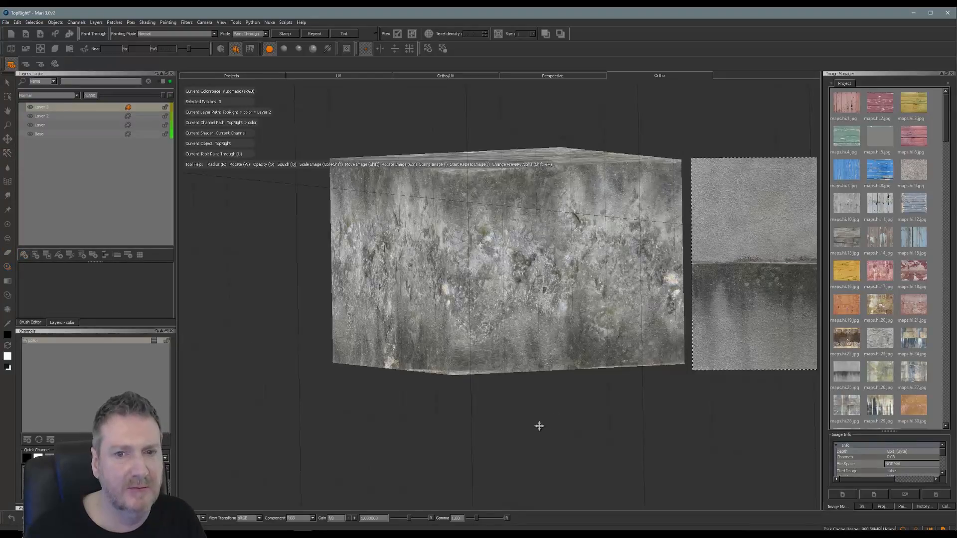
pyautogui.keyDown('alt'); pyautogui.moveTo(549, 416); pyautogui.dragTo(499, 426, button='middle'); pyautogui.keyUp('alt')
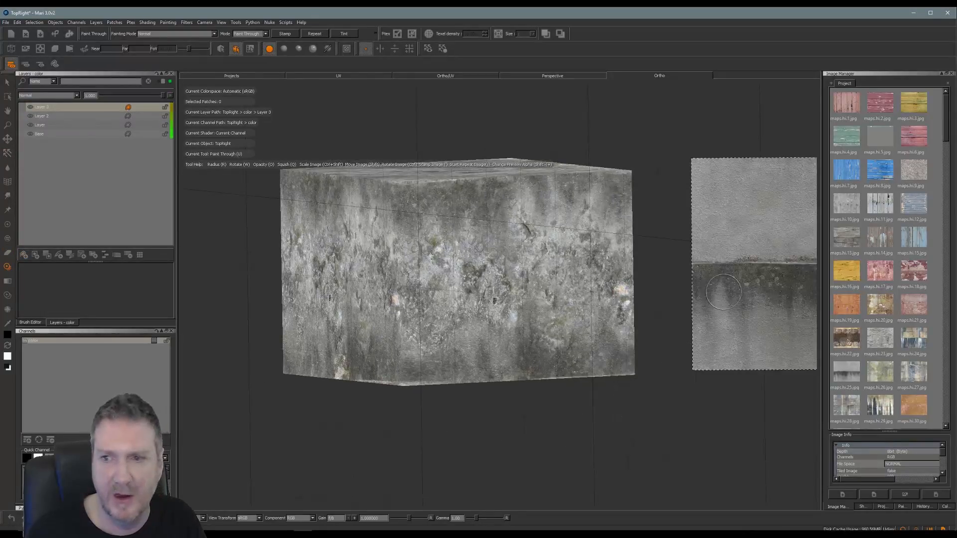
# - Try the maps.hi.169.jpg and maps.hi.162.jpg grunge images as the paint-through image beside the block
pyautogui.moveTo(948, 132); pyautogui.dragTo(909, 239)
pyautogui.scroll(-10, 909, 242)
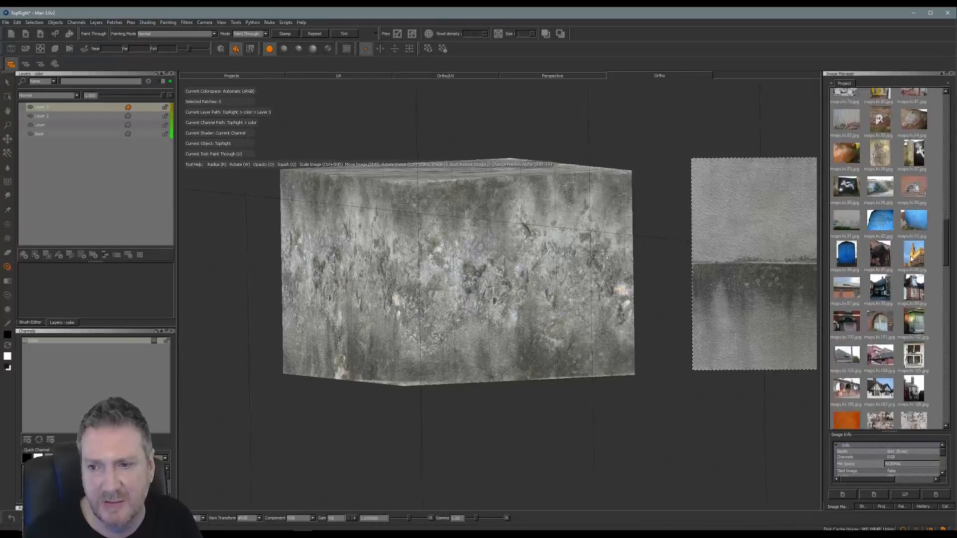
pyautogui.scroll(-3, 905, 352)
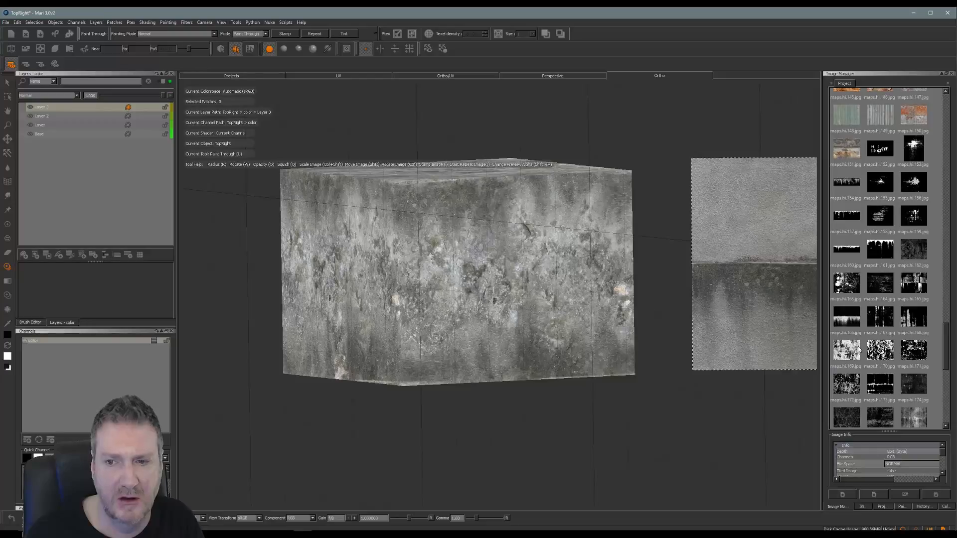
pyautogui.moveTo(858, 350); pyautogui.dragTo(663, 300)
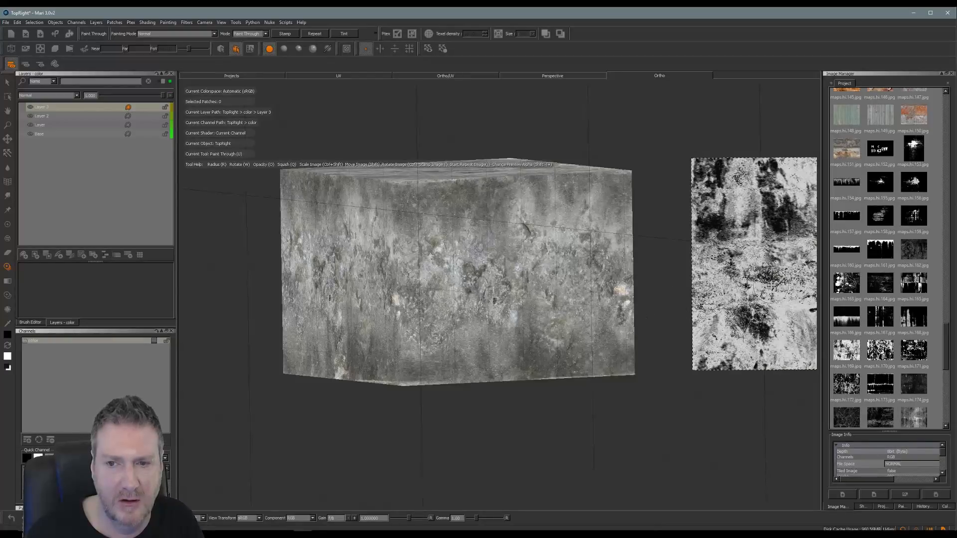
pyautogui.moveTo(771, 284)
pyautogui.keyDown('shift'); pyautogui.mouseDown()
pyautogui.moveTo(487, 284)
pyautogui.moveTo(577, 345)
pyautogui.moveTo(599, 430)
pyautogui.moveTo(576, 351)
pyautogui.mouseUp(); pyautogui.keyUp('shift')
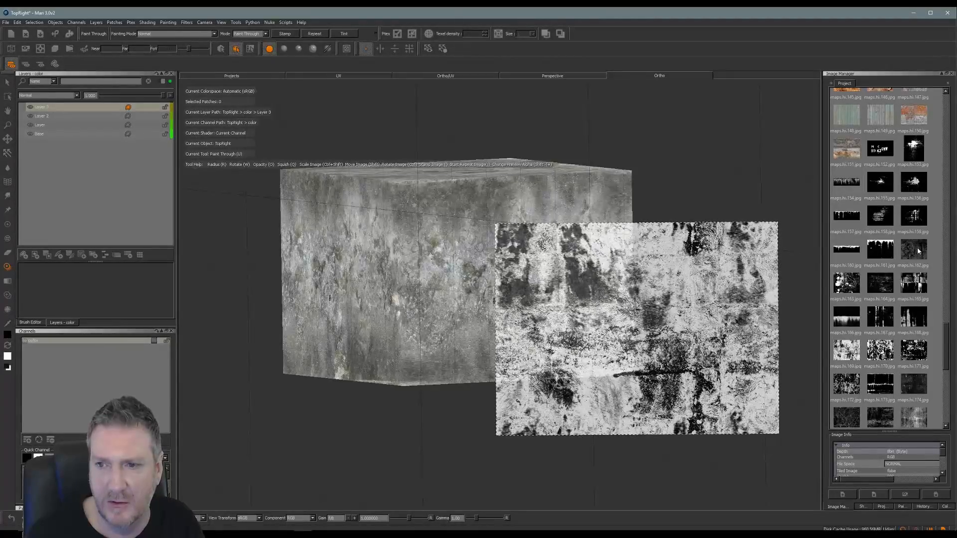
pyautogui.moveTo(917, 249)
pyautogui.mouseDown()
pyautogui.moveTo(647, 283)
pyautogui.moveTo(650, 296)
pyautogui.mouseUp()
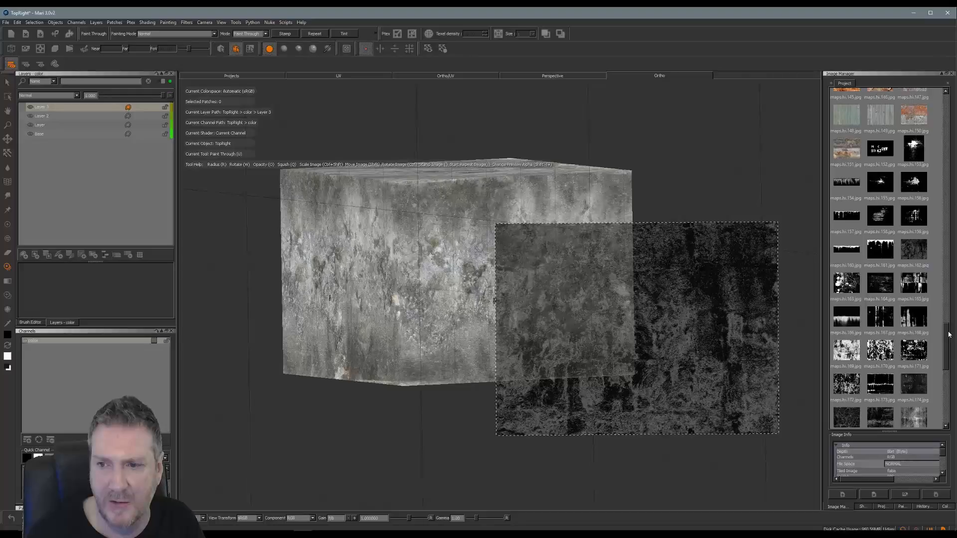
pyautogui.moveTo(948, 334); pyautogui.dragTo(946, 344)
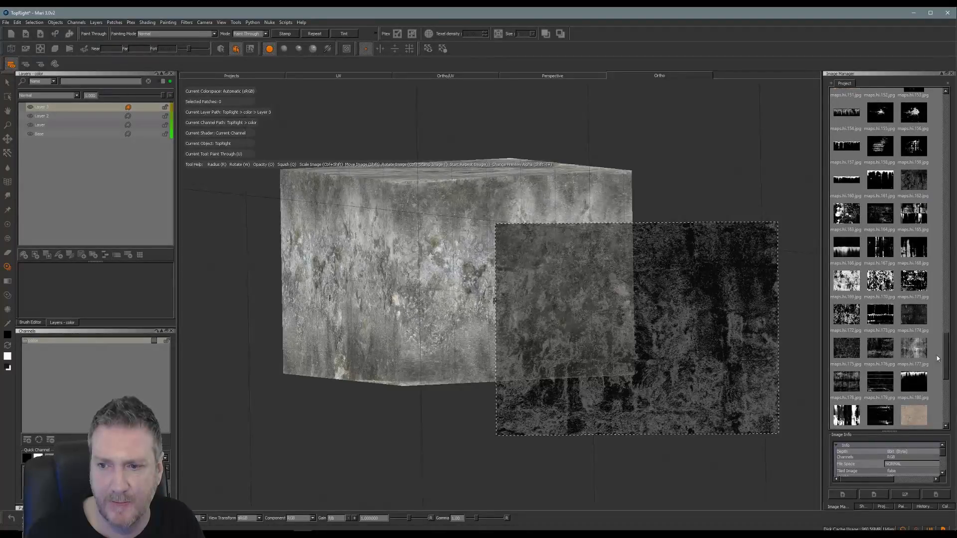
# - Load maps.hi.177.jpg as the paint-through image, enlarge it and place it over the whole block
pyautogui.moveTo(914, 351); pyautogui.dragTo(629, 342)
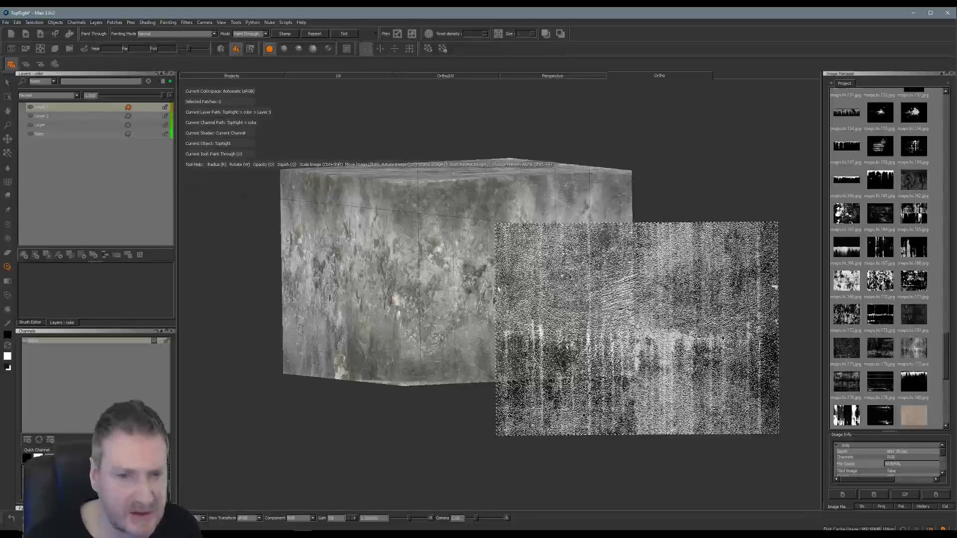
pyautogui.moveTo(670, 348)
pyautogui.keyDown('shift'); pyautogui.mouseDown()
pyautogui.moveTo(477, 289)
pyautogui.moveTo(498, 283)
pyautogui.moveTo(490, 426)
pyautogui.moveTo(518, 291)
pyautogui.moveTo(504, 304)
pyautogui.mouseUp(); pyautogui.keyUp('shift')
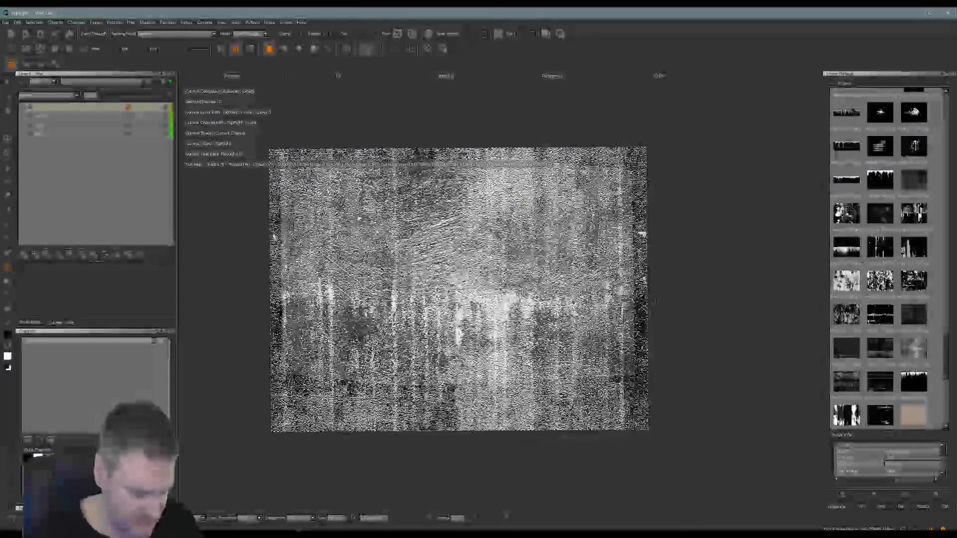
pyautogui.press('Escape')
# - Turn two adjoining side faces toward the view, paint the streaked grunge across both and bake the paint
pyautogui.keyDown('alt'); pyautogui.moveTo(655, 272); pyautogui.dragTo(653, 243); pyautogui.keyUp('alt')
pyautogui.keyDown('alt'); pyautogui.moveTo(435, 264); pyautogui.dragTo(471, 268); pyautogui.keyUp('alt')
pyautogui.keyDown('alt'); pyautogui.moveTo(470, 268); pyautogui.dragTo(539, 294, button='middle'); pyautogui.keyUp('alt')
pyautogui.moveTo(540, 294)
pyautogui.keyDown('alt'); pyautogui.mouseDown()
pyautogui.moveTo(640, 298)
pyautogui.moveTo(676, 288)
pyautogui.moveTo(668, 289)
pyautogui.mouseUp(); pyautogui.keyUp('alt')
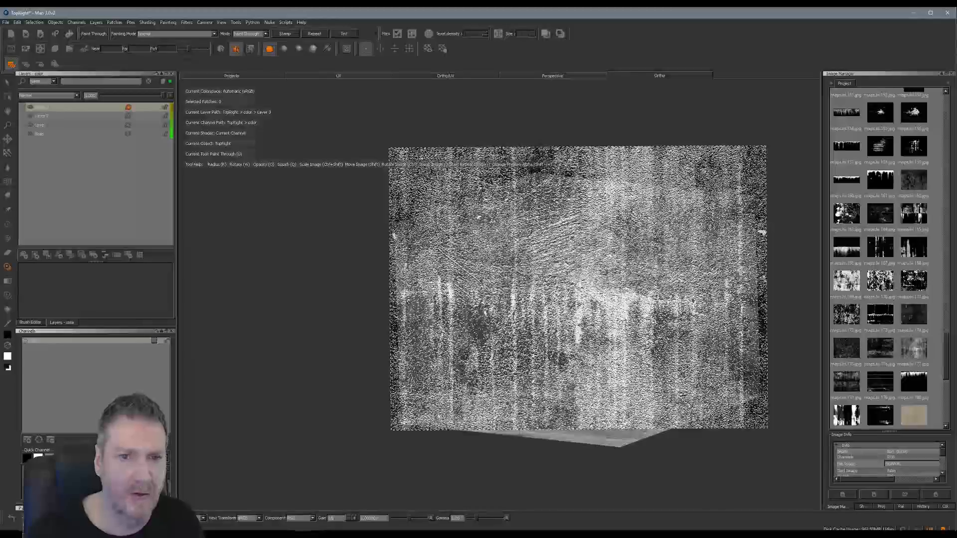
pyautogui.moveTo(439, 219)
pyautogui.mouseDown()
pyautogui.moveTo(578, 195)
pyautogui.moveTo(436, 182)
pyautogui.moveTo(524, 247)
pyautogui.moveTo(667, 251)
pyautogui.moveTo(419, 299)
pyautogui.moveTo(406, 321)
pyautogui.moveTo(623, 344)
pyautogui.moveTo(563, 355)
pyautogui.moveTo(717, 374)
pyautogui.moveTo(563, 386)
pyautogui.moveTo(720, 349)
pyautogui.mouseUp()
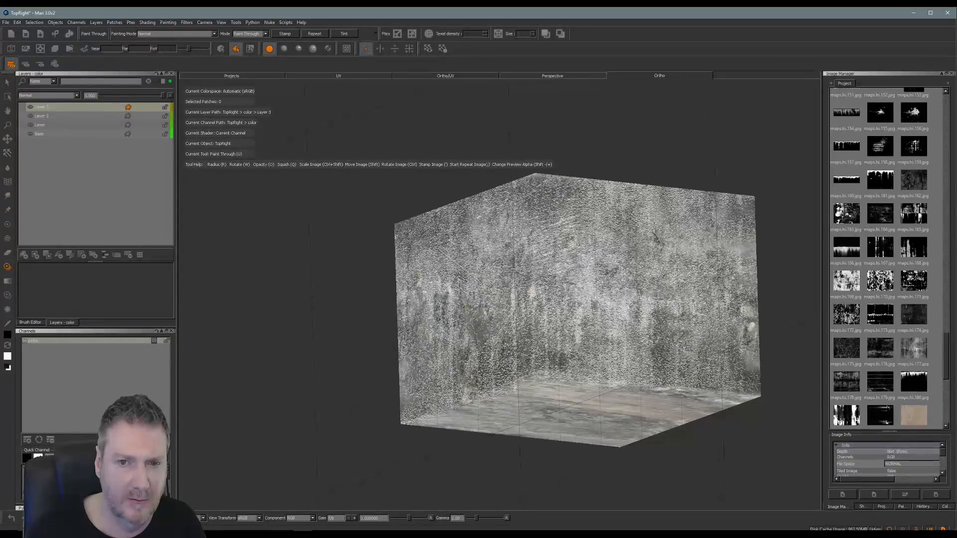
pyautogui.press('b')
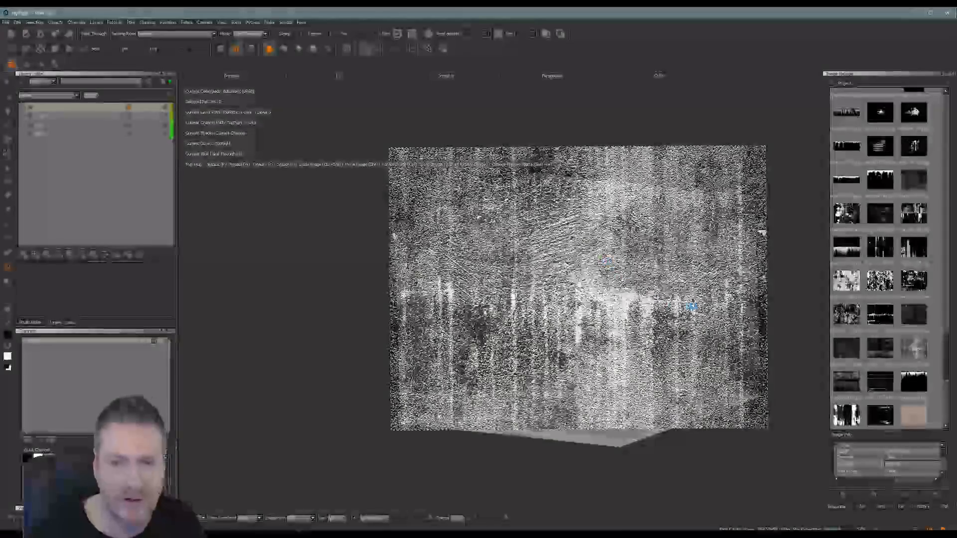
# - Turn the remaining side faces toward the view, paint the streaked grunge over their full width and bake the paint
pyautogui.moveTo(700, 314)
pyautogui.keyDown('alt'); pyautogui.mouseDown()
pyautogui.moveTo(444, 297)
pyautogui.moveTo(498, 289)
pyautogui.moveTo(568, 319)
pyautogui.moveTo(618, 318)
pyautogui.moveTo(431, 384)
pyautogui.moveTo(568, 349)
pyautogui.moveTo(565, 388)
pyautogui.moveTo(496, 387)
pyautogui.mouseUp(); pyautogui.keyUp('alt')
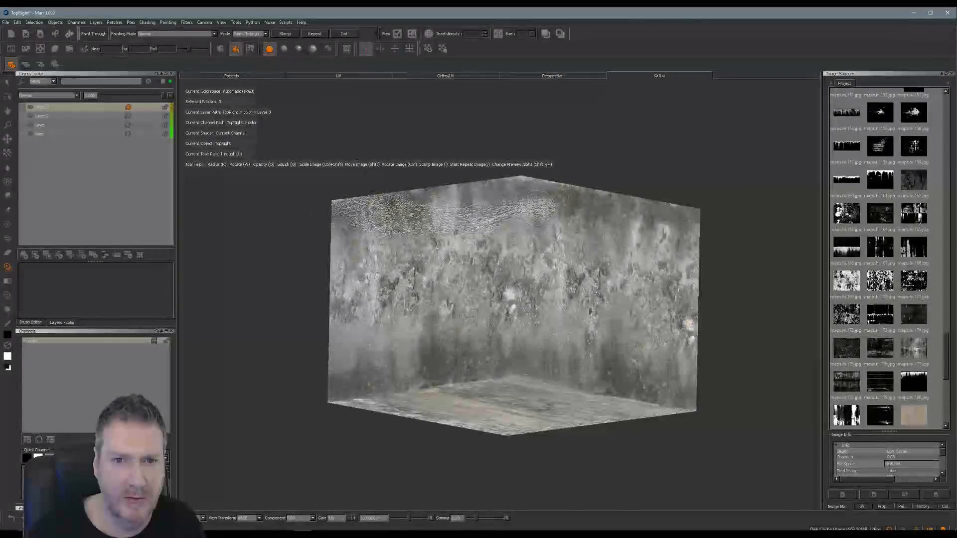
pyautogui.moveTo(523, 175)
pyautogui.mouseDown()
pyautogui.moveTo(663, 222)
pyautogui.moveTo(653, 199)
pyautogui.moveTo(346, 239)
pyautogui.moveTo(497, 264)
pyautogui.moveTo(351, 284)
pyautogui.moveTo(371, 314)
pyautogui.moveTo(476, 339)
pyautogui.mouseUp()
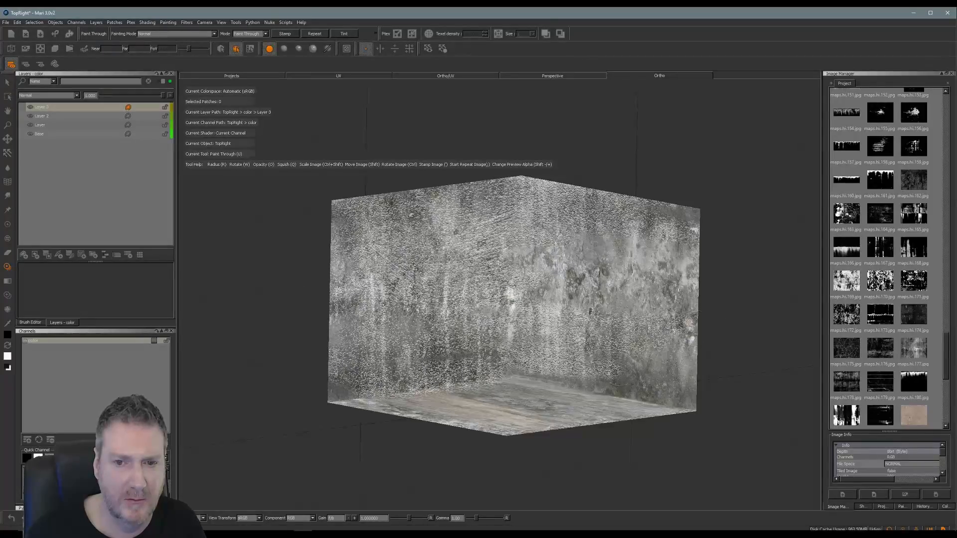
pyautogui.moveTo(523, 299)
pyautogui.mouseDown()
pyautogui.moveTo(653, 282)
pyautogui.moveTo(665, 252)
pyautogui.mouseUp()
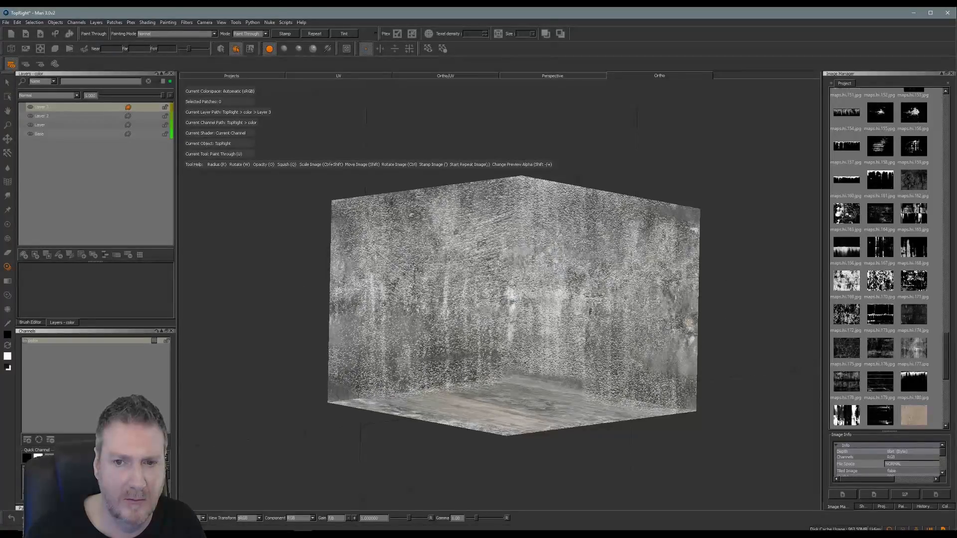
pyautogui.moveTo(684, 299); pyautogui.dragTo(667, 358)
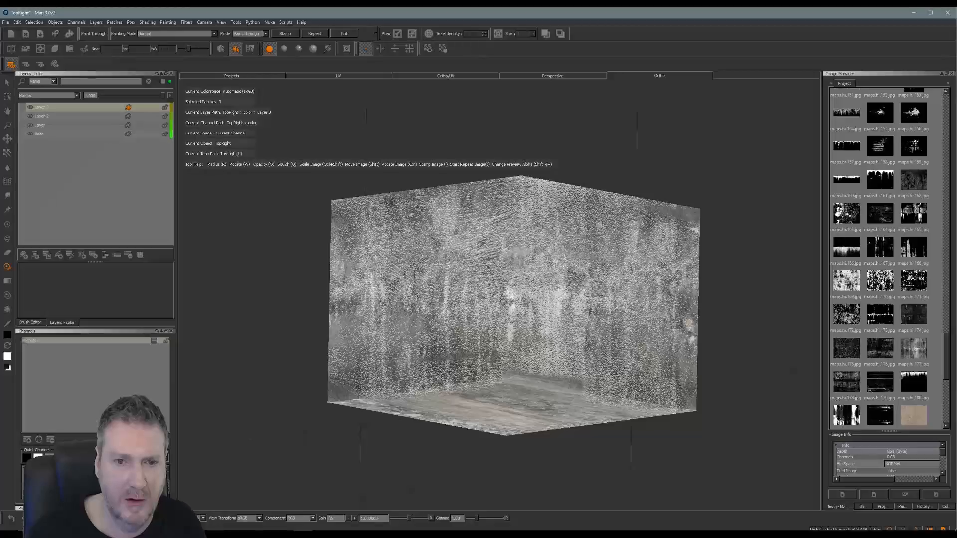
pyautogui.press('b')
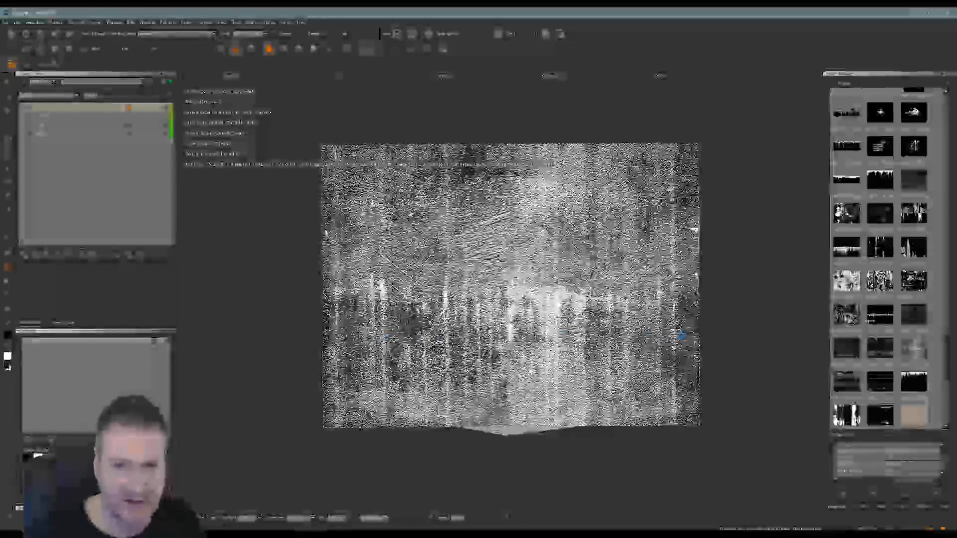
# - Tilt the block and move the paint-through image off it to leave the painted side faces clear
pyautogui.keyDown('alt'); pyautogui.moveTo(711, 323); pyautogui.dragTo(685, 386); pyautogui.keyUp('alt')
pyautogui.keyDown('alt'); pyautogui.moveTo(498, 398); pyautogui.dragTo(487, 333); pyautogui.keyUp('alt')
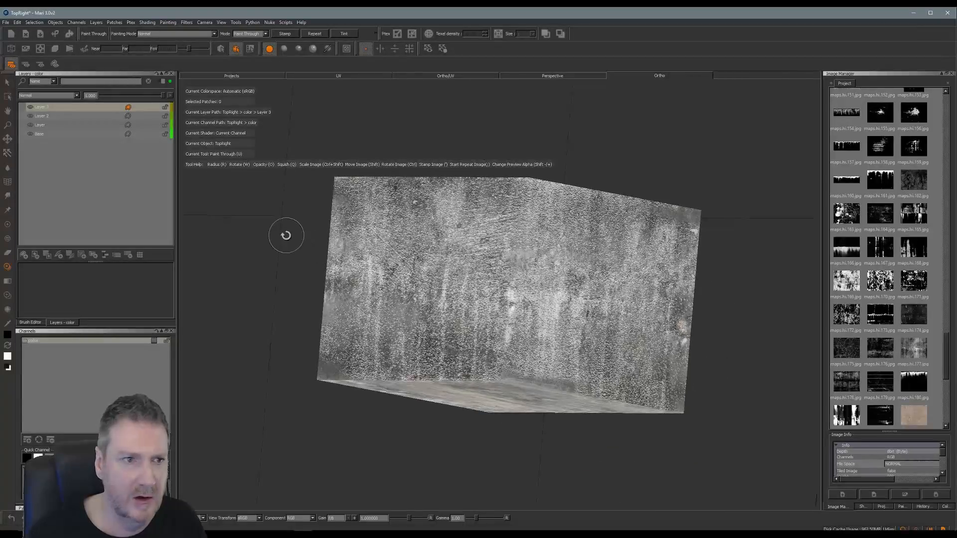
pyautogui.keyDown('shift'); pyautogui.moveTo(439, 245); pyautogui.dragTo(829, 308); pyautogui.keyUp('shift')
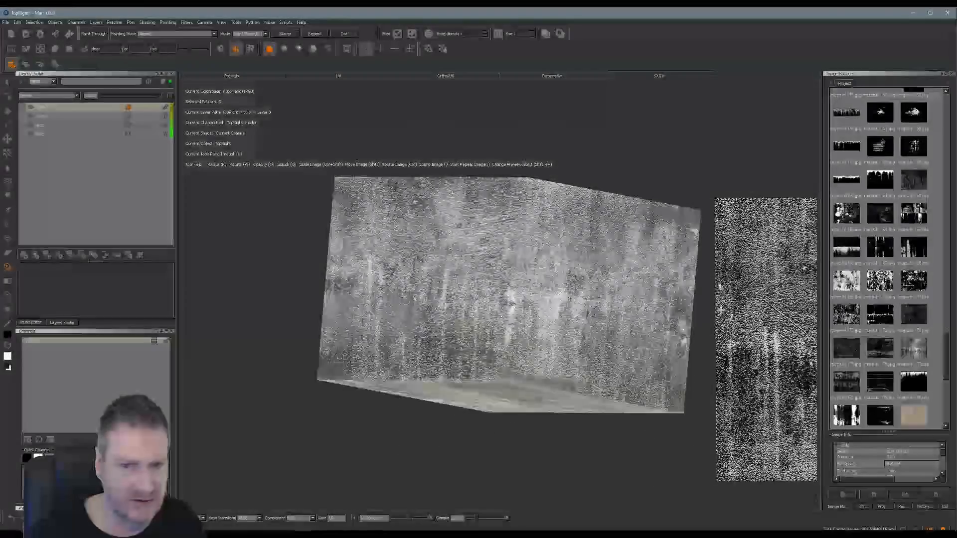
# - Try the Darken, Add, Lighten and Screen blend modes on the grunge layer
pyautogui.click(77, 95)
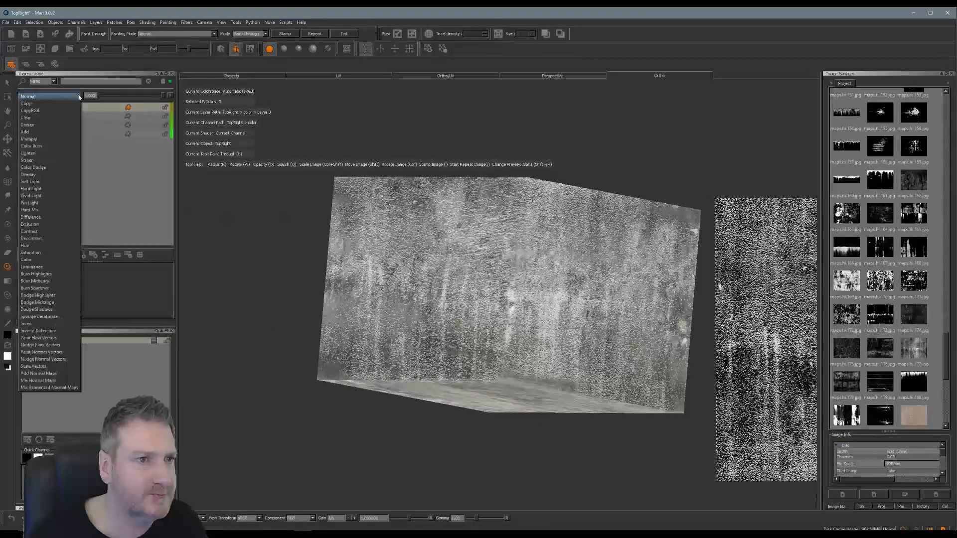
pyautogui.click(38, 125)
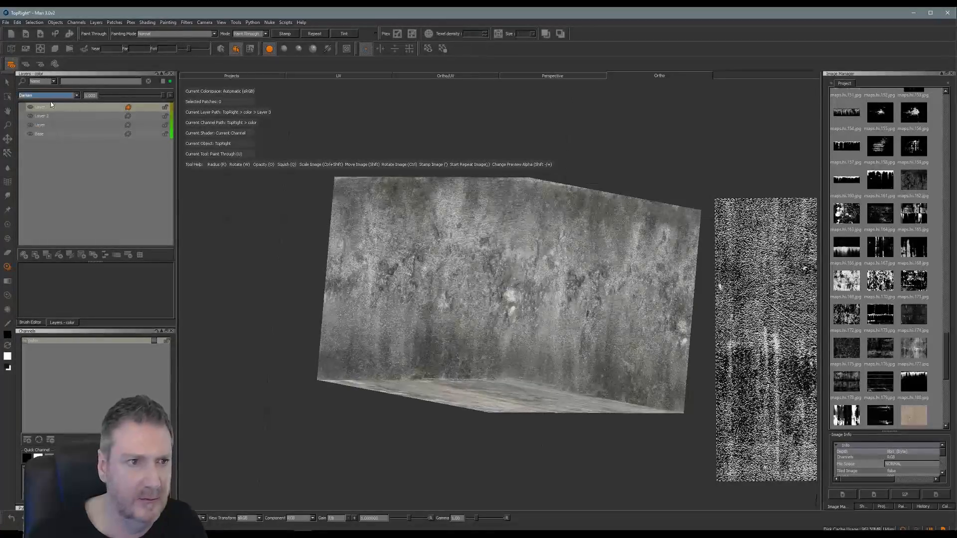
pyautogui.click(53, 96)
pyautogui.click(42, 104)
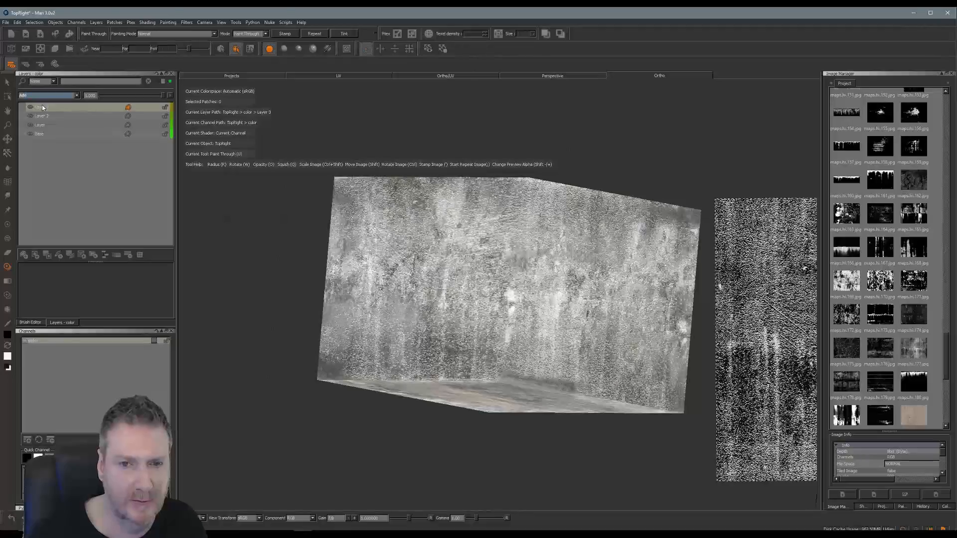
pyautogui.click(52, 96)
pyautogui.click(49, 104)
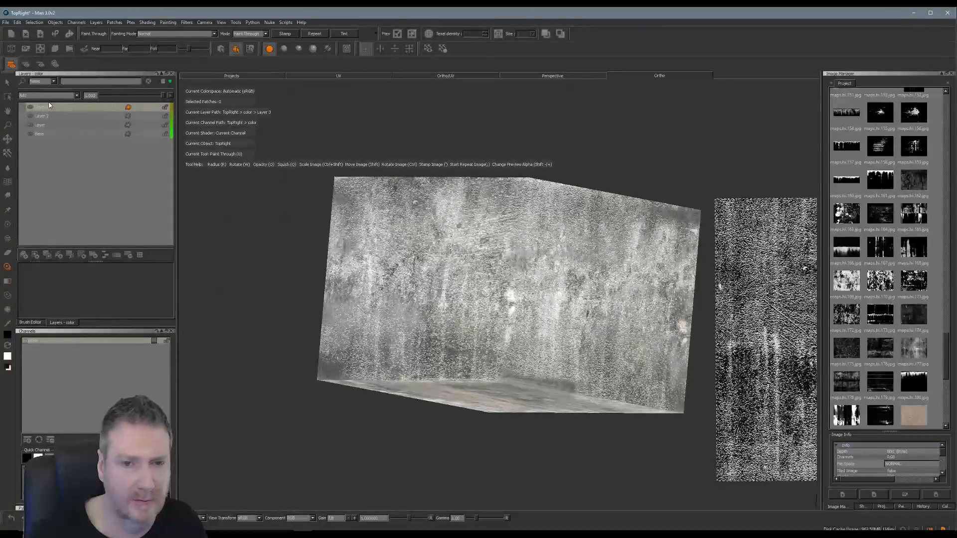
pyautogui.click(50, 97)
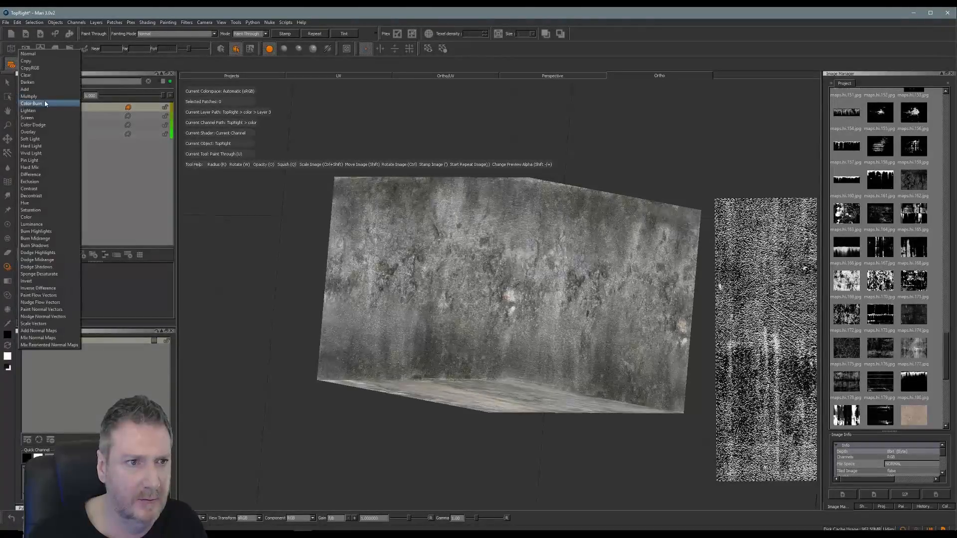
pyautogui.click(39, 110)
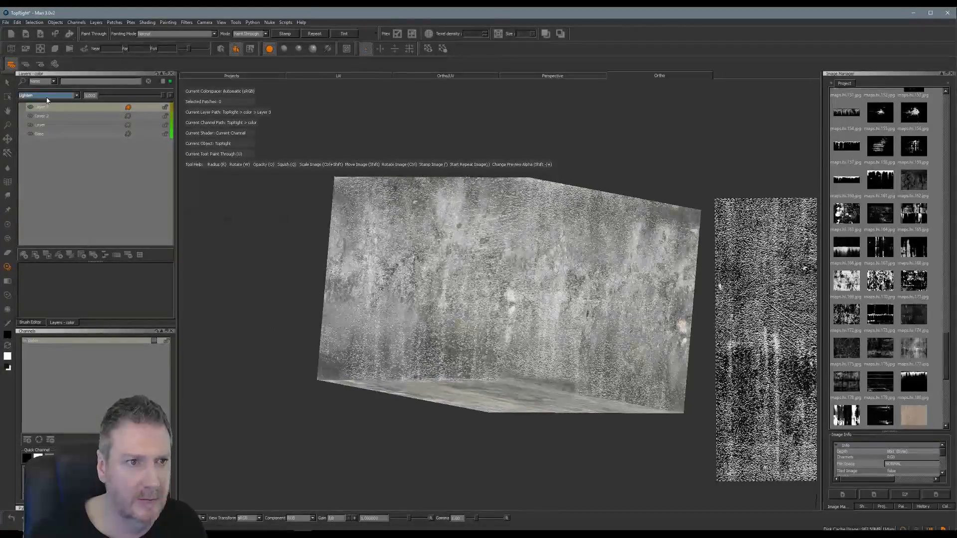
pyautogui.click(48, 97)
pyautogui.press('Escape')
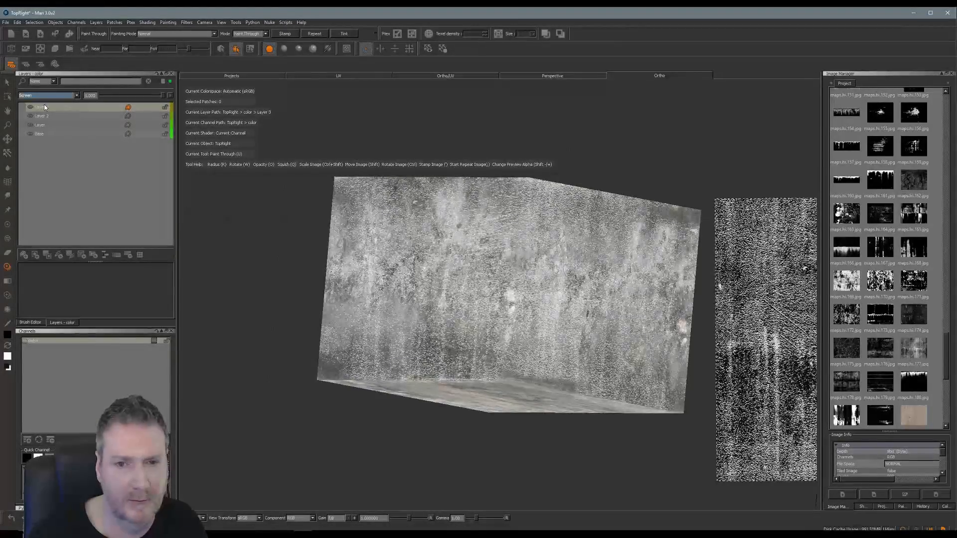
# - Set the grunge layer's blend mode to Overlay and lower its opacity slightly
pyautogui.click(53, 98)
pyautogui.click(46, 108)
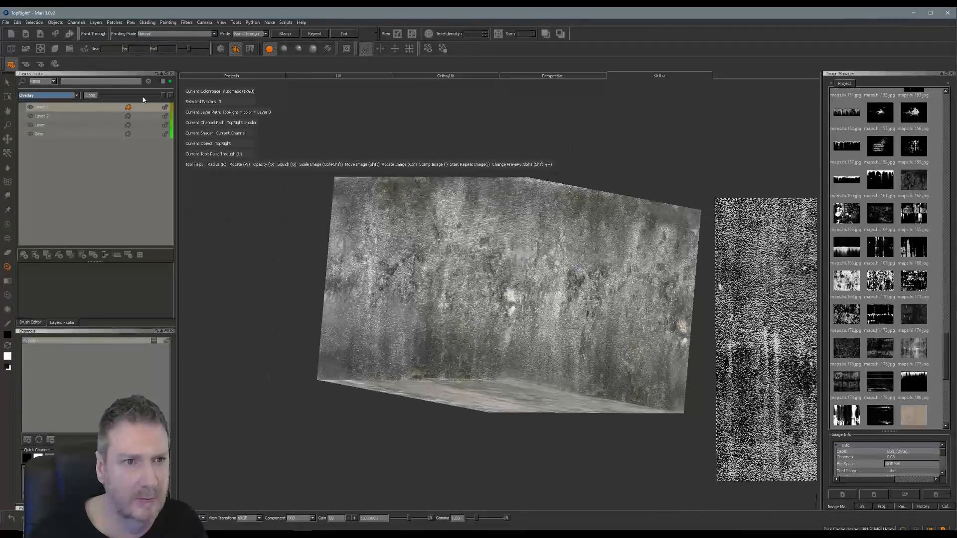
pyautogui.moveTo(111, 103); pyautogui.dragTo(151, 100)
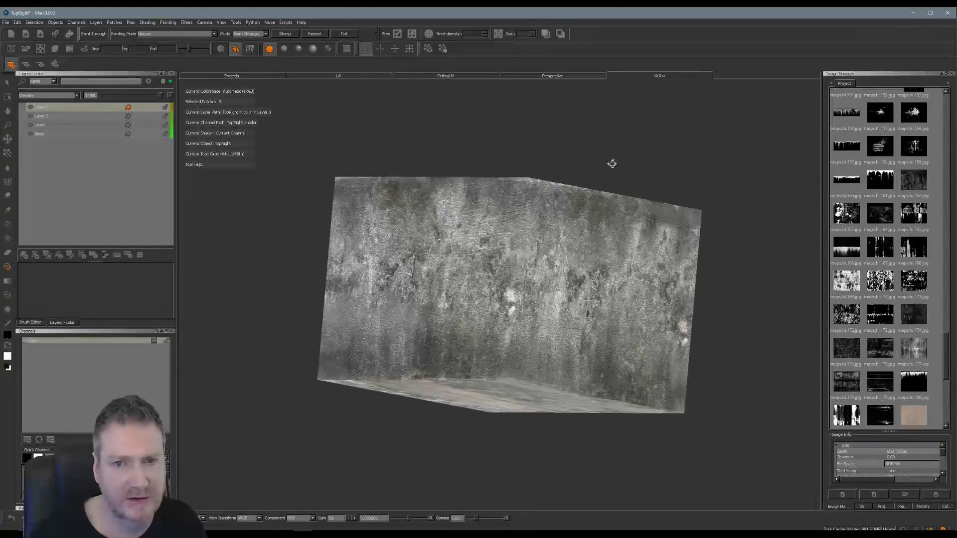
# - Turn the block's top face toward the view and place maps.hi.163.jpg over it as the paint-through image
pyautogui.moveTo(610, 160)
pyautogui.keyDown('alt'); pyautogui.mouseDown()
pyautogui.moveTo(425, 166)
pyautogui.moveTo(486, 160)
pyautogui.moveTo(559, 133)
pyautogui.moveTo(354, 215)
pyautogui.moveTo(393, 231)
pyautogui.moveTo(409, 215)
pyautogui.moveTo(446, 233)
pyautogui.moveTo(518, 342)
pyautogui.moveTo(486, 371)
pyautogui.moveTo(550, 365)
pyautogui.moveTo(478, 355)
pyautogui.moveTo(483, 386)
pyautogui.moveTo(484, 347)
pyautogui.mouseUp(); pyautogui.keyUp('alt')
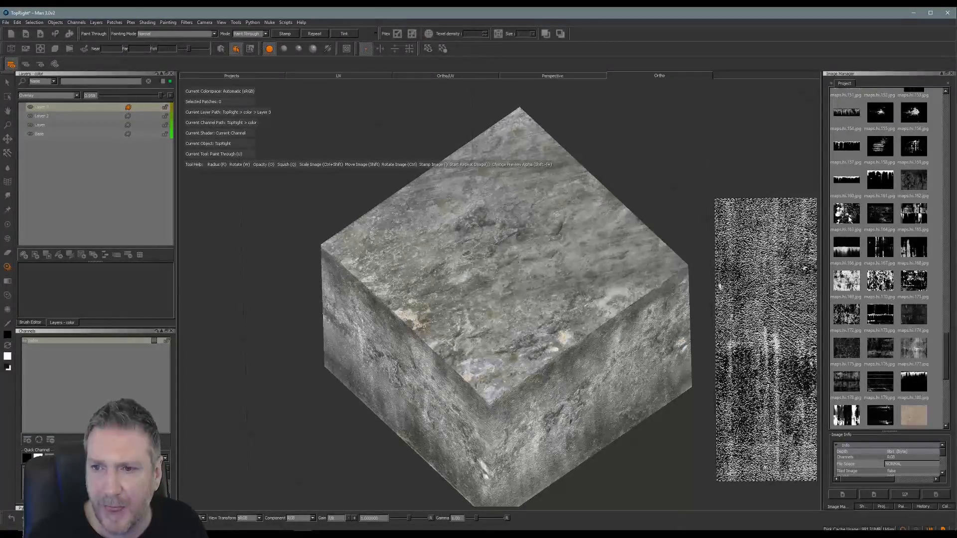
pyautogui.moveTo(849, 218); pyautogui.dragTo(620, 240)
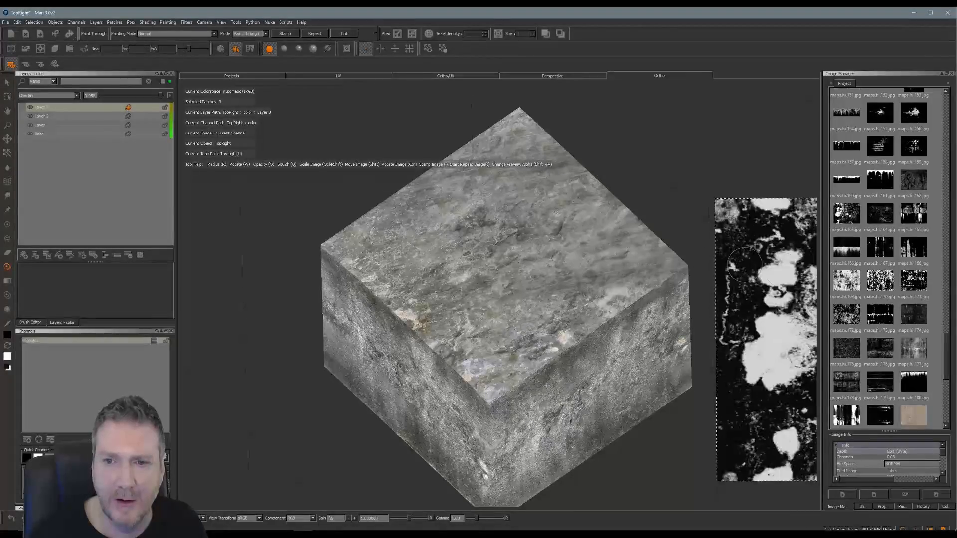
pyautogui.keyDown('shift'); pyautogui.moveTo(784, 272); pyautogui.dragTo(434, 232); pyautogui.keyUp('shift')
pyautogui.moveTo(532, 212)
pyautogui.keyDown('shift'); pyautogui.mouseDown()
pyautogui.moveTo(546, 227)
pyautogui.moveTo(442, 215)
pyautogui.moveTo(446, 242)
pyautogui.moveTo(436, 241)
pyautogui.moveTo(448, 206)
pyautogui.moveTo(425, 201)
pyautogui.mouseUp(); pyautogui.keyUp('shift')
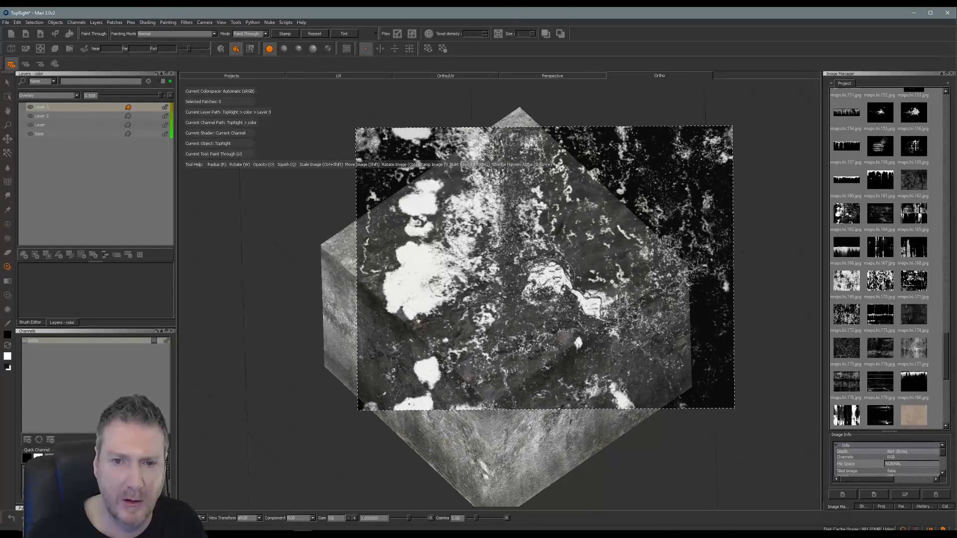
# - Add a new layer on top and paint the scaled-down patchy grunge image across the near part of the top face
pyautogui.click(26, 255)
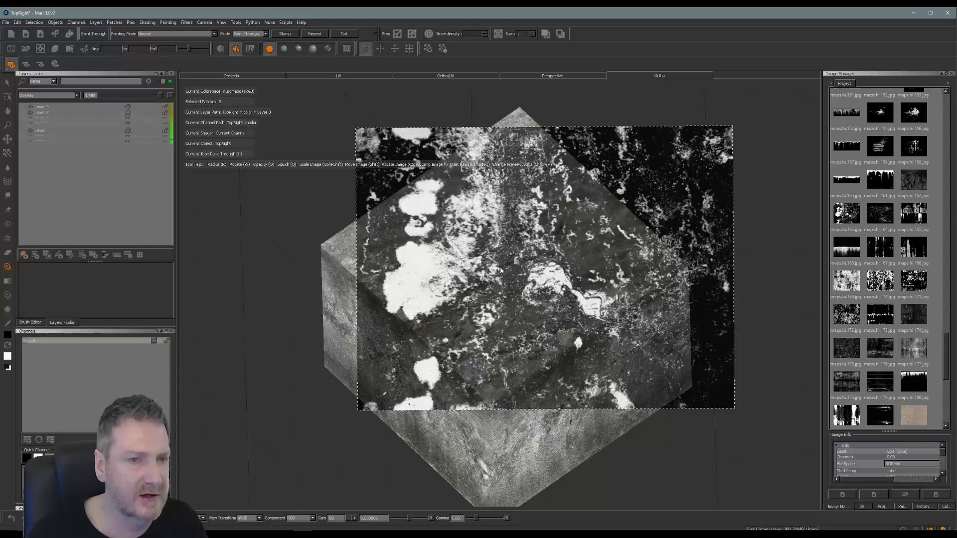
pyautogui.keyDown('ctrl'); pyautogui.keyDown('shift'); pyautogui.moveTo(575, 272); pyautogui.dragTo(546, 313); pyautogui.keyUp('shift'); pyautogui.keyUp('ctrl')
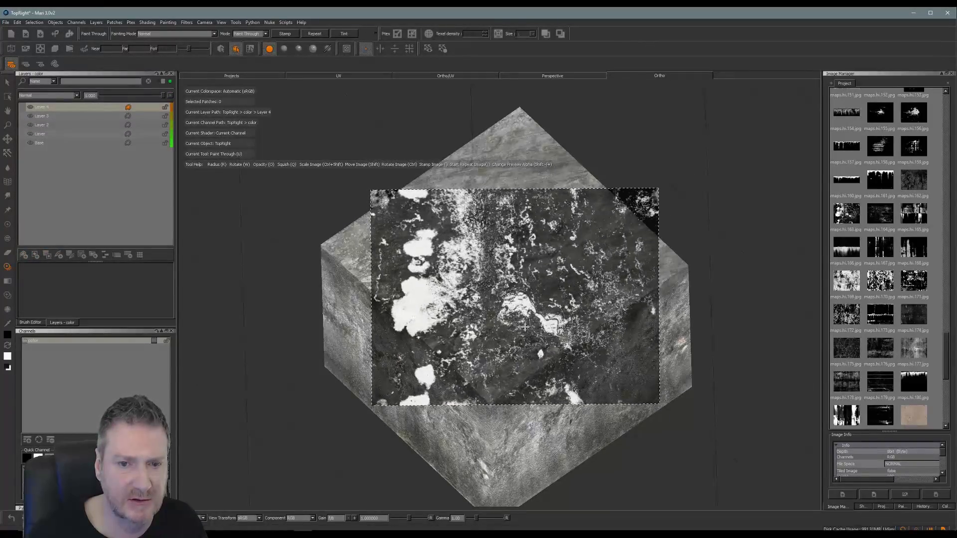
pyautogui.moveTo(470, 296)
pyautogui.mouseDown()
pyautogui.moveTo(417, 297)
pyautogui.moveTo(406, 257)
pyautogui.moveTo(391, 244)
pyautogui.moveTo(374, 257)
pyautogui.moveTo(463, 197)
pyautogui.moveTo(513, 269)
pyautogui.moveTo(488, 249)
pyautogui.moveTo(432, 326)
pyautogui.moveTo(470, 348)
pyautogui.moveTo(463, 355)
pyautogui.moveTo(477, 376)
pyautogui.moveTo(568, 259)
pyautogui.moveTo(548, 209)
pyautogui.moveTo(500, 187)
pyautogui.mouseUp()
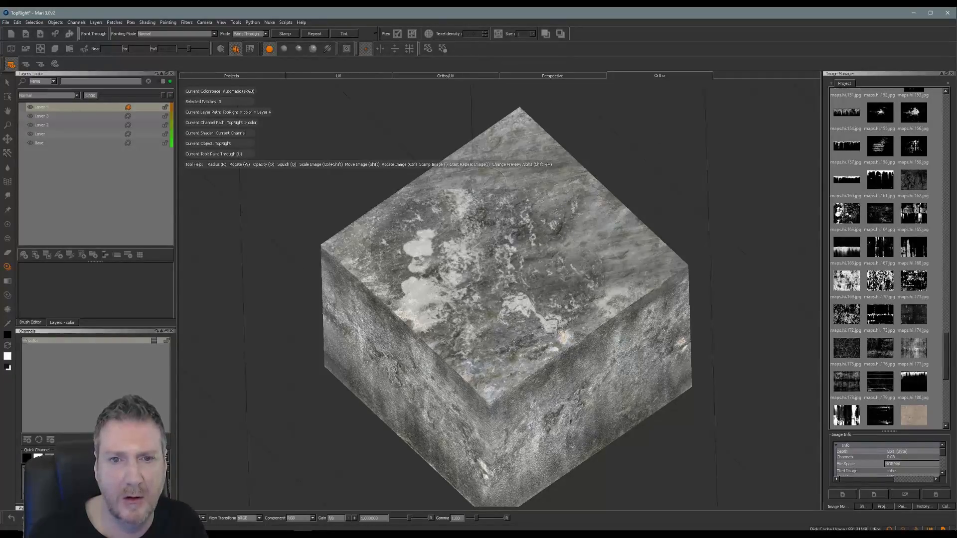
pyautogui.moveTo(589, 202)
pyautogui.mouseDown()
pyautogui.moveTo(586, 241)
pyautogui.moveTo(613, 254)
pyautogui.moveTo(635, 287)
pyautogui.moveTo(498, 374)
pyautogui.mouseUp()
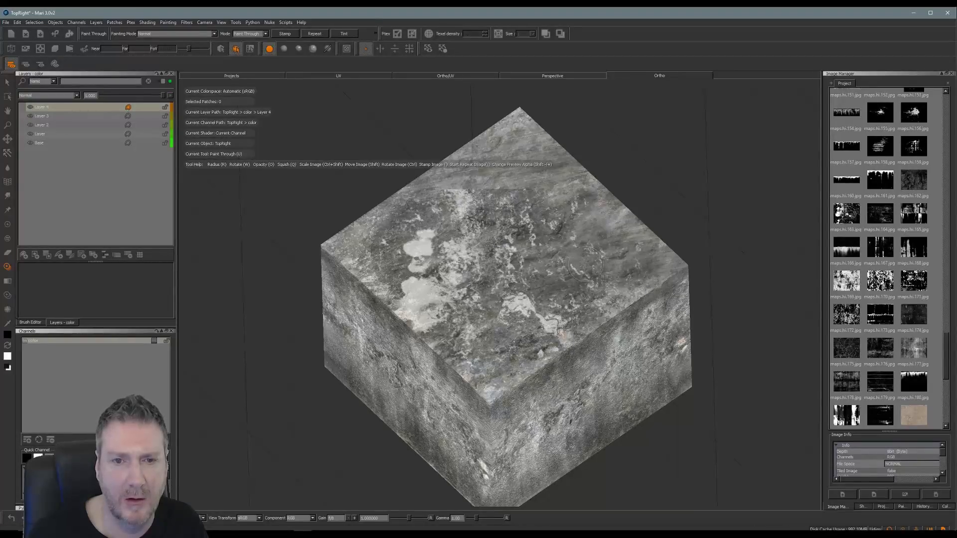
# - Reposition the patchy grunge image and paint it over the far and right-hand parts of the block's top face
pyautogui.keyDown('shift'); pyautogui.moveTo(516, 298); pyautogui.dragTo(529, 206); pyautogui.keyUp('shift')
pyautogui.moveTo(521, 160)
pyautogui.mouseDown()
pyautogui.moveTo(461, 164)
pyautogui.moveTo(516, 125)
pyautogui.moveTo(543, 189)
pyautogui.moveTo(548, 156)
pyautogui.mouseUp()
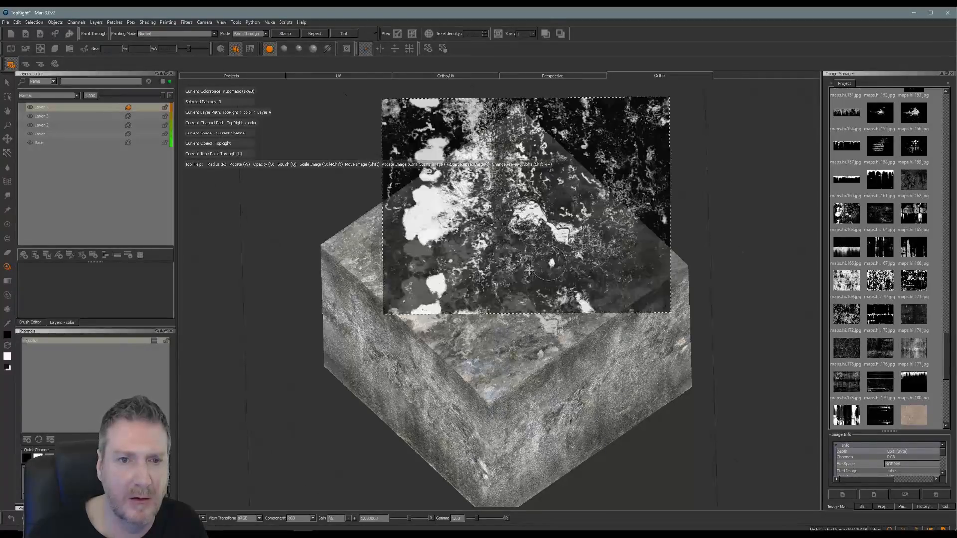
pyautogui.moveTo(556, 250)
pyautogui.keyDown('shift'); pyautogui.mouseDown()
pyautogui.moveTo(485, 269)
pyautogui.moveTo(409, 267)
pyautogui.moveTo(399, 244)
pyautogui.mouseUp(); pyautogui.keyUp('shift')
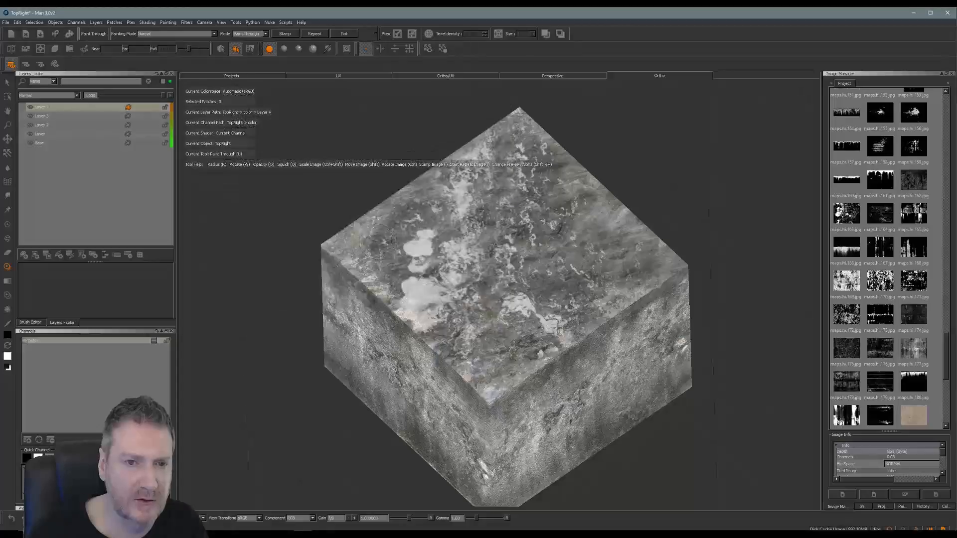
pyautogui.keyDown('shift'); pyautogui.moveTo(502, 293); pyautogui.dragTo(714, 306); pyautogui.keyUp('shift')
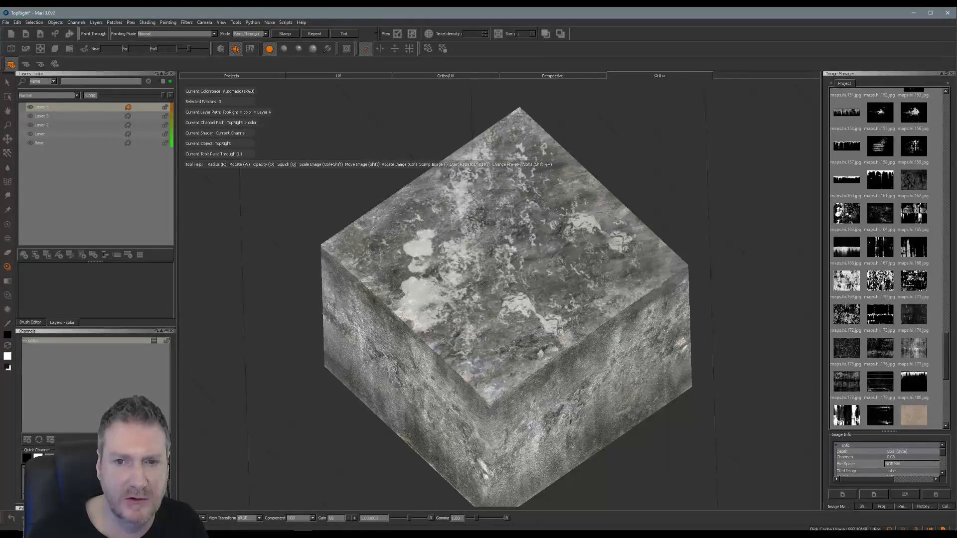
pyautogui.keyDown('shift'); pyautogui.moveTo(614, 294); pyautogui.dragTo(597, 230); pyautogui.keyUp('shift')
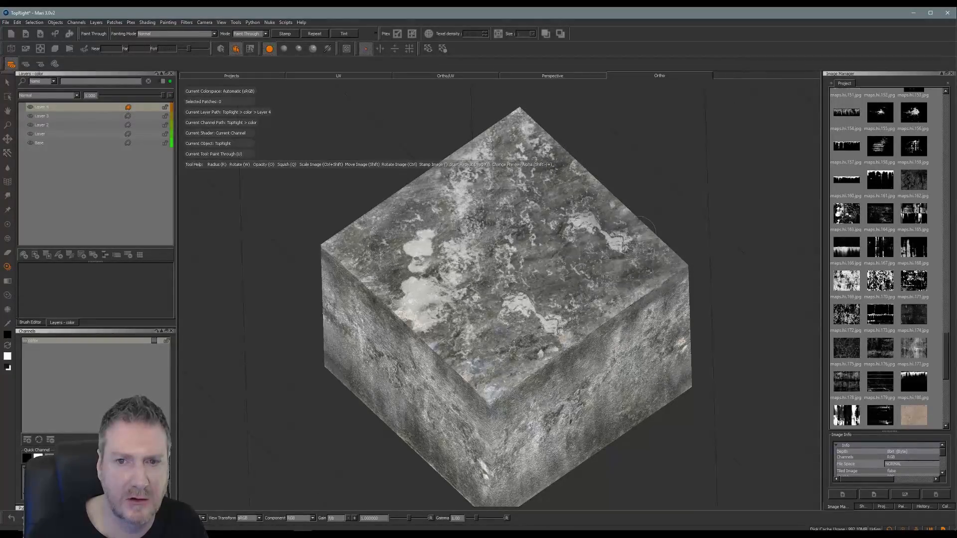
pyautogui.press('shift')
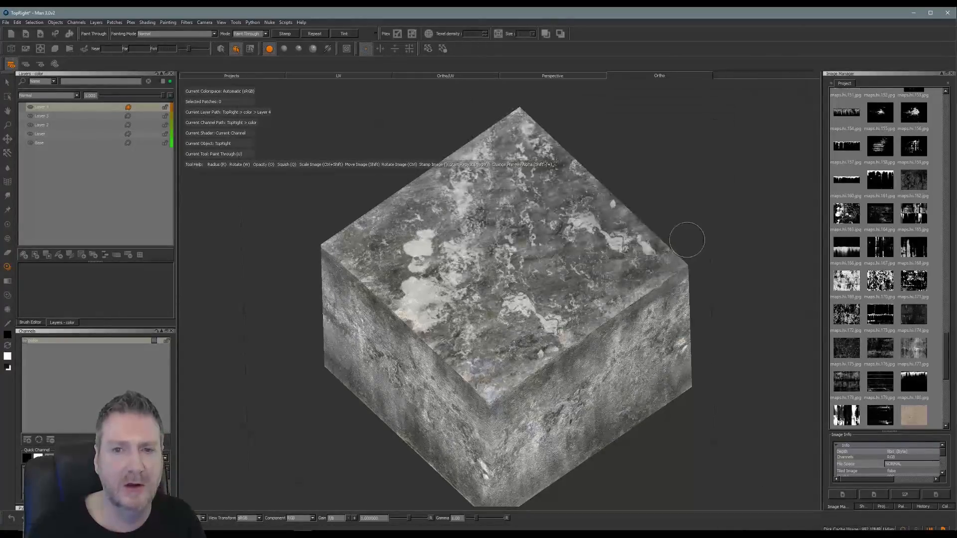
# - Load maps.hi.169.jpg as the paint-through image, turn the top face toward the view and enlarge the image to cover it
pyautogui.keyDown('alt'); pyautogui.moveTo(688, 241); pyautogui.dragTo(571, 272); pyautogui.keyUp('alt')
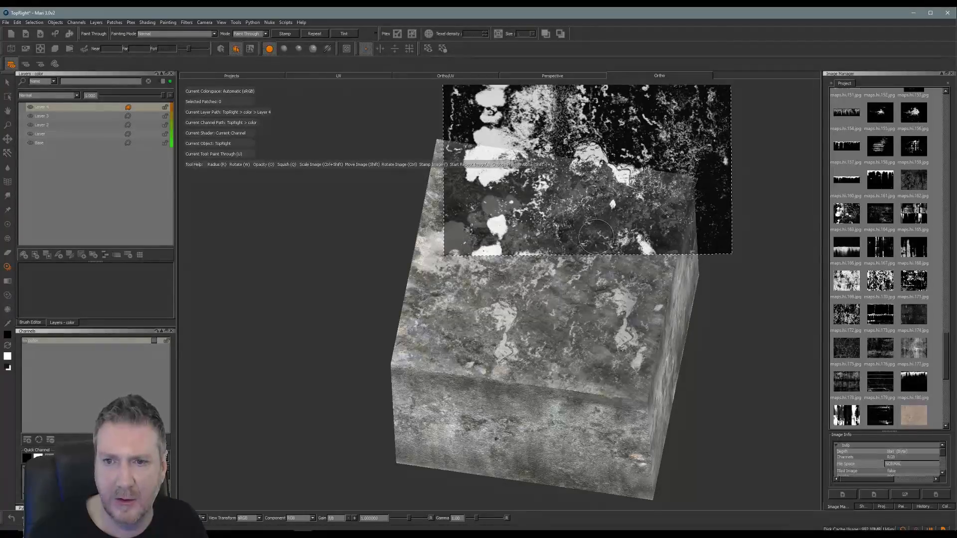
pyautogui.moveTo(850, 282); pyautogui.dragTo(815, 289)
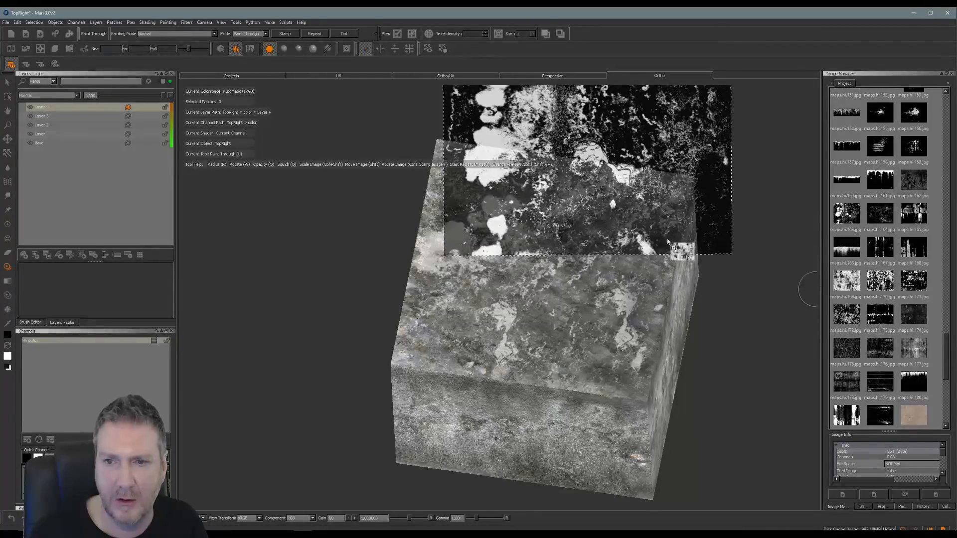
pyautogui.moveTo(673, 203)
pyautogui.keyDown('shift'); pyautogui.mouseDown()
pyautogui.moveTo(661, 243)
pyautogui.moveTo(660, 371)
pyautogui.moveTo(639, 364)
pyautogui.moveTo(631, 336)
pyautogui.mouseUp(); pyautogui.keyUp('shift')
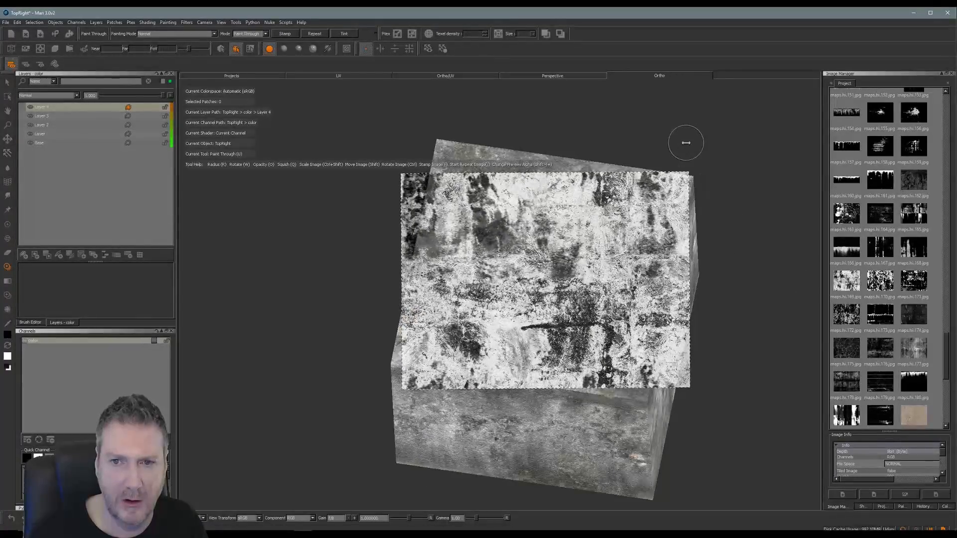
pyautogui.press('Escape')
pyautogui.keyDown('alt'); pyautogui.moveTo(671, 137); pyautogui.dragTo(681, 128); pyautogui.keyUp('alt')
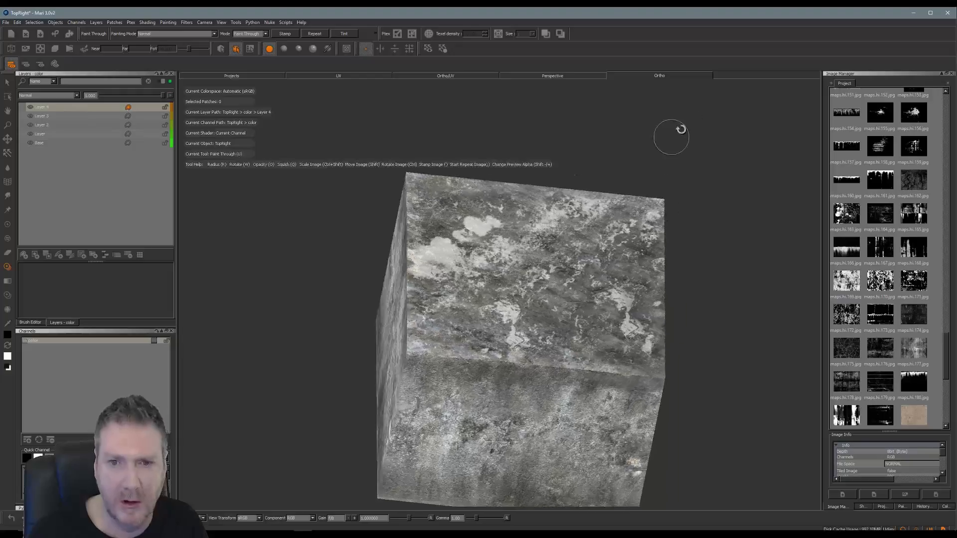
pyautogui.moveTo(443, 231)
pyautogui.keyDown('alt'); pyautogui.mouseDown()
pyautogui.moveTo(399, 269)
pyautogui.moveTo(426, 276)
pyautogui.mouseUp(); pyautogui.keyUp('alt')
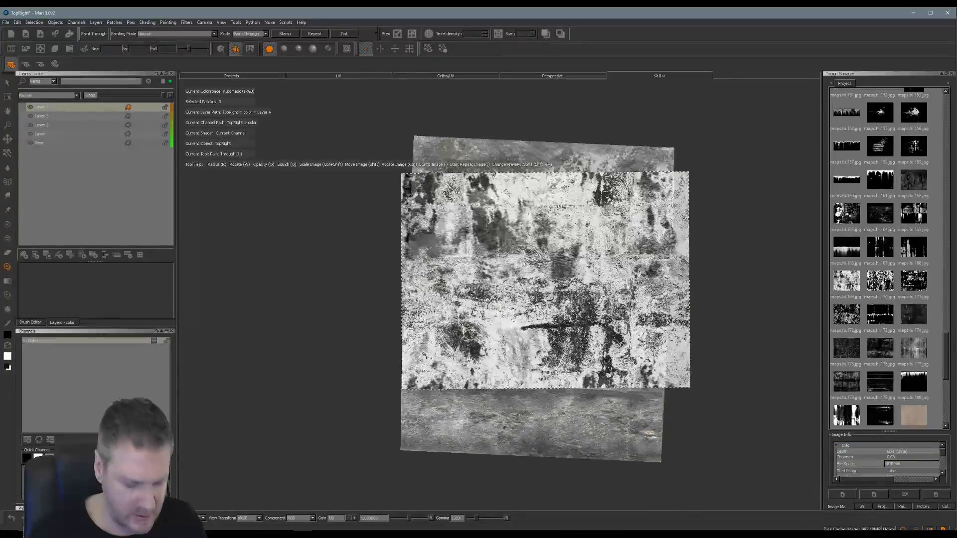
pyautogui.moveTo(550, 329)
pyautogui.keyDown('ctrl'); pyautogui.keyDown('shift'); pyautogui.mouseDown()
pyautogui.moveTo(569, 347)
pyautogui.moveTo(550, 328)
pyautogui.mouseUp(); pyautogui.keyUp('shift'); pyautogui.keyUp('ctrl')
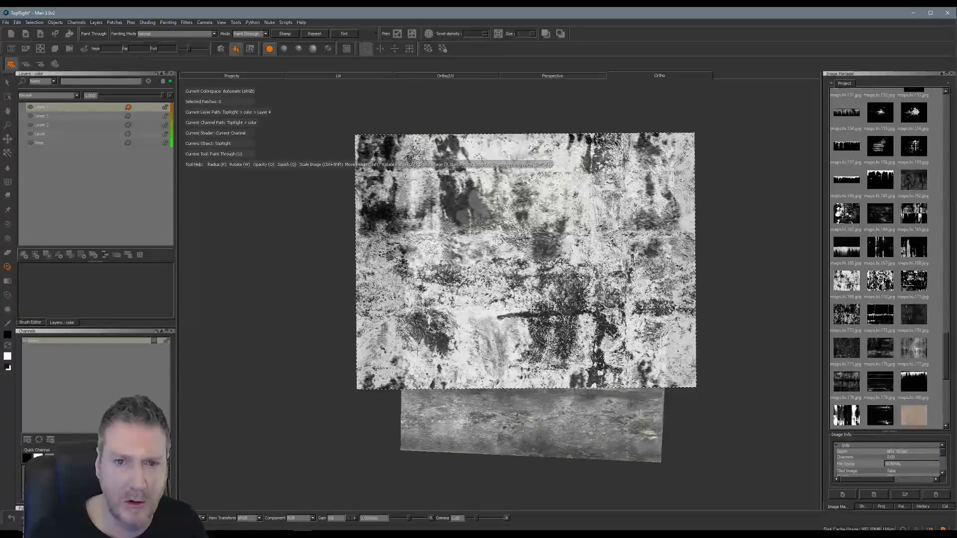
# - Add a new layer on top and paint a first pass of the maps.hi.169.jpg grunge across the whole top face
pyautogui.click(24, 256)
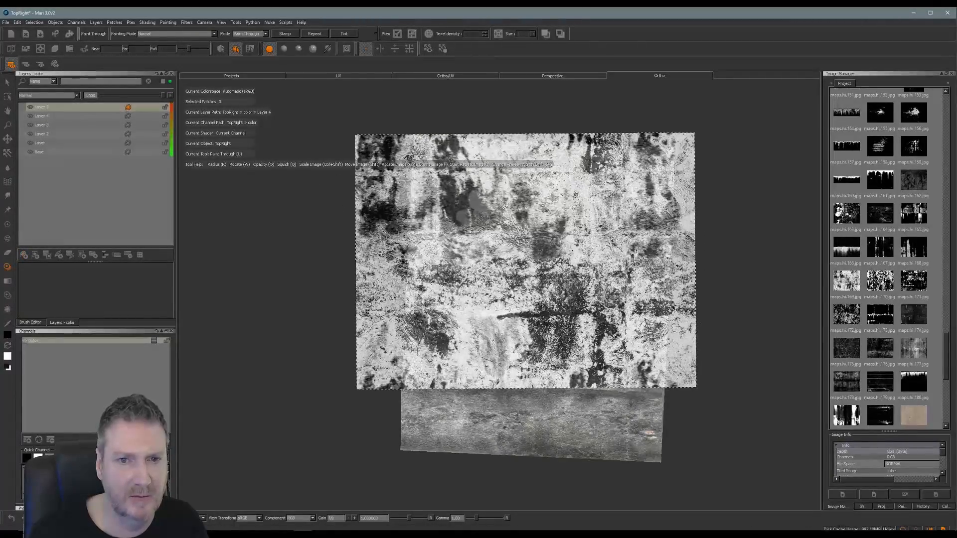
pyautogui.moveTo(416, 159)
pyautogui.mouseDown()
pyautogui.moveTo(685, 167)
pyautogui.moveTo(660, 214)
pyautogui.moveTo(371, 205)
pyautogui.moveTo(667, 254)
pyautogui.moveTo(409, 284)
pyautogui.moveTo(647, 319)
pyautogui.moveTo(623, 356)
pyautogui.moveTo(524, 373)
pyautogui.moveTo(653, 374)
pyautogui.mouseUp()
pyautogui.moveTo(588, 327)
pyautogui.mouseDown()
pyautogui.moveTo(662, 311)
pyautogui.moveTo(638, 351)
pyautogui.mouseUp()
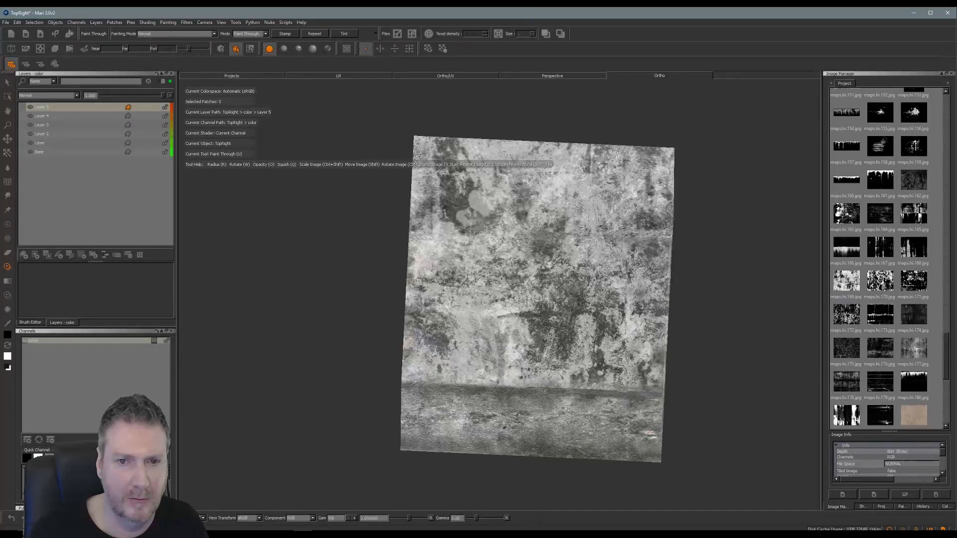
# - Strengthen the grunge in the top face's thin areas and along its edges, bake the paint and move the image off the block
pyautogui.moveTo(535, 196)
pyautogui.mouseDown()
pyautogui.moveTo(499, 259)
pyautogui.moveTo(548, 329)
pyautogui.moveTo(506, 301)
pyautogui.moveTo(535, 212)
pyautogui.mouseUp()
pyautogui.moveTo(452, 209)
pyautogui.mouseDown()
pyautogui.moveTo(451, 177)
pyautogui.moveTo(468, 180)
pyautogui.mouseUp()
pyautogui.moveTo(555, 334)
pyautogui.mouseDown()
pyautogui.moveTo(515, 339)
pyautogui.moveTo(491, 316)
pyautogui.mouseUp()
pyautogui.moveTo(441, 341)
pyautogui.mouseDown()
pyautogui.moveTo(432, 309)
pyautogui.moveTo(455, 277)
pyautogui.mouseUp()
pyautogui.moveTo(615, 165)
pyautogui.mouseDown()
pyautogui.moveTo(601, 160)
pyautogui.moveTo(615, 174)
pyautogui.mouseUp()
pyautogui.moveTo(646, 218); pyautogui.dragTo(665, 256)
pyautogui.moveTo(496, 279); pyautogui.dragTo(463, 252)
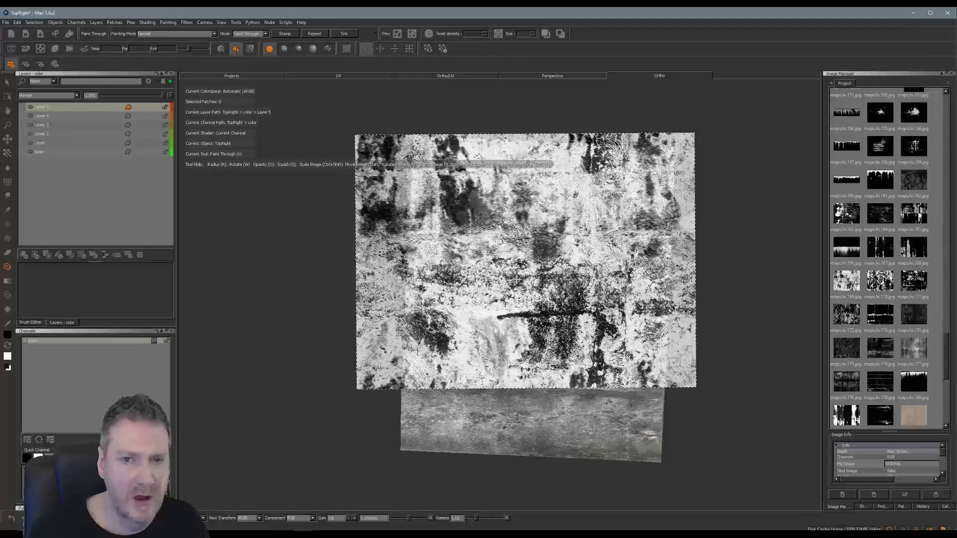
pyautogui.press('b')
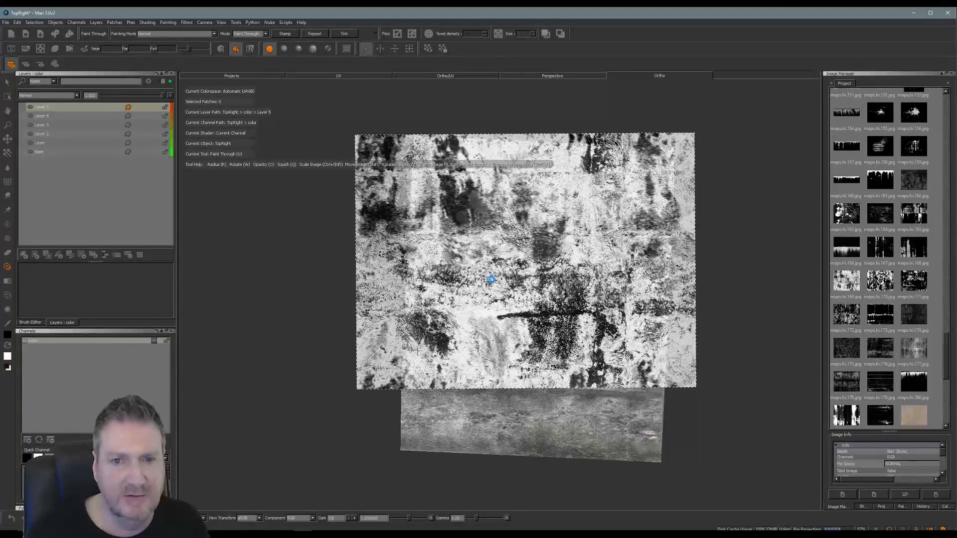
pyautogui.keyDown('shift'); pyautogui.moveTo(468, 277); pyautogui.dragTo(810, 293); pyautogui.keyUp('shift')
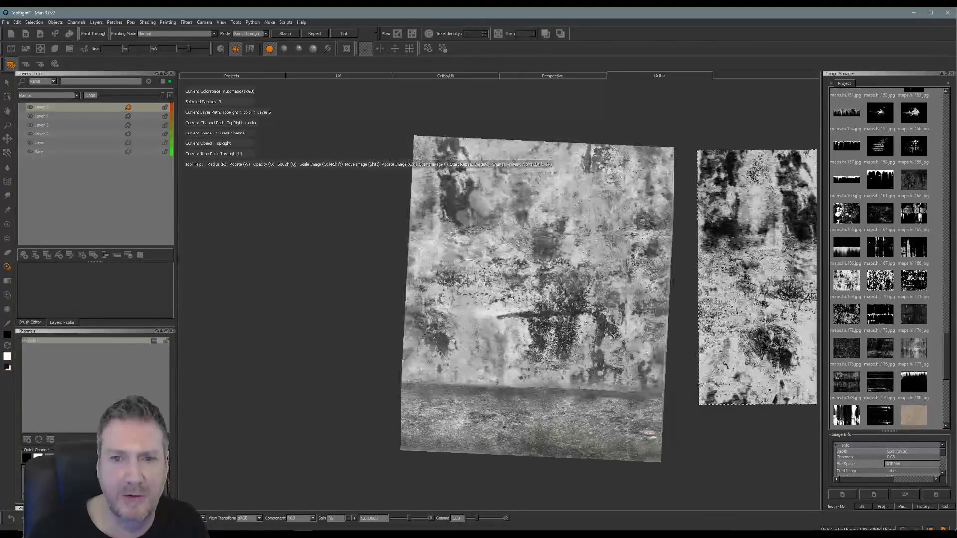
# - Try Darken and Multiply on the new top layer and settle on the Overlay blend mode
pyautogui.click(76, 96)
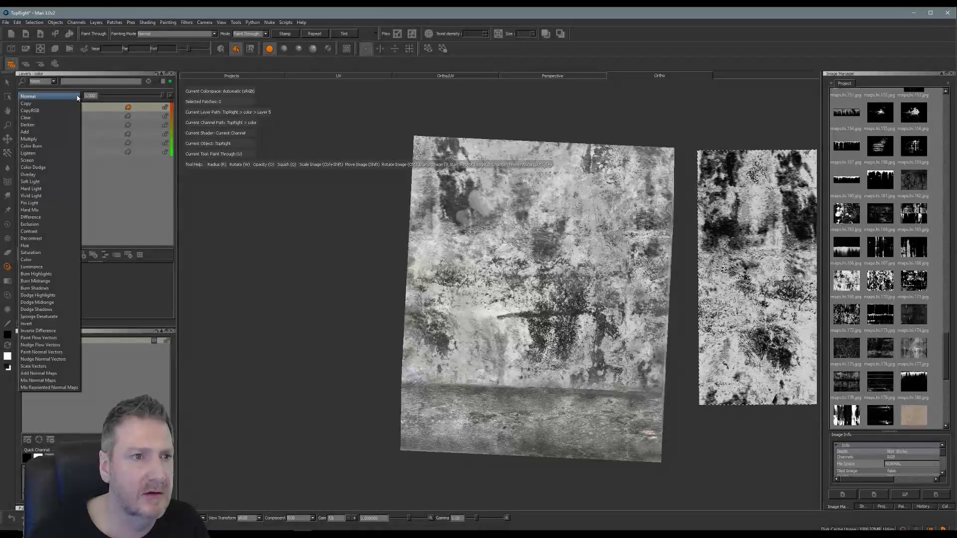
pyautogui.click(38, 121)
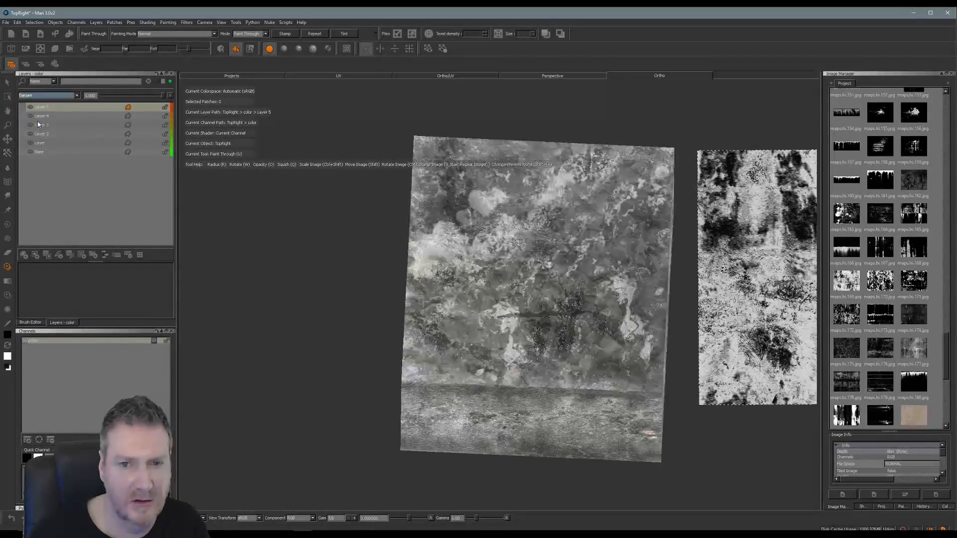
pyautogui.click(48, 95)
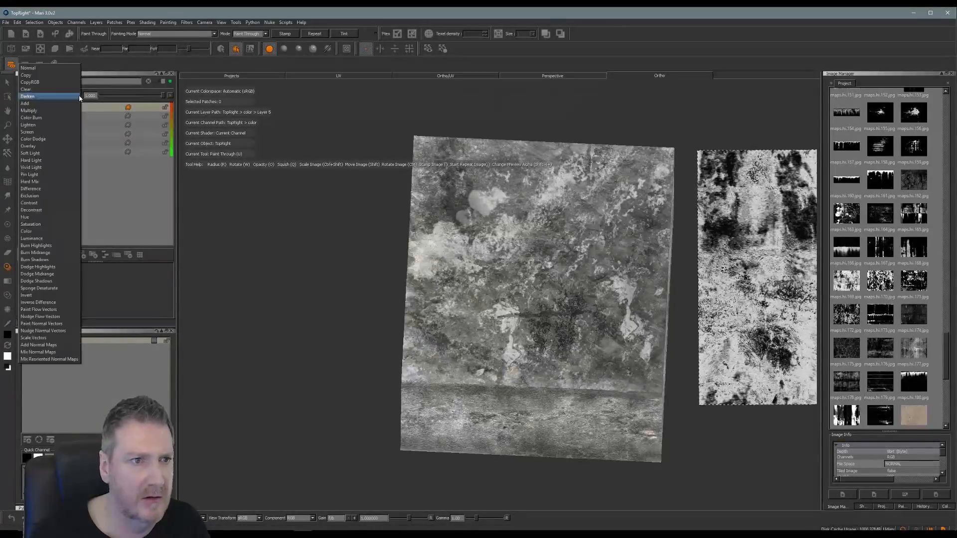
pyautogui.click(50, 109)
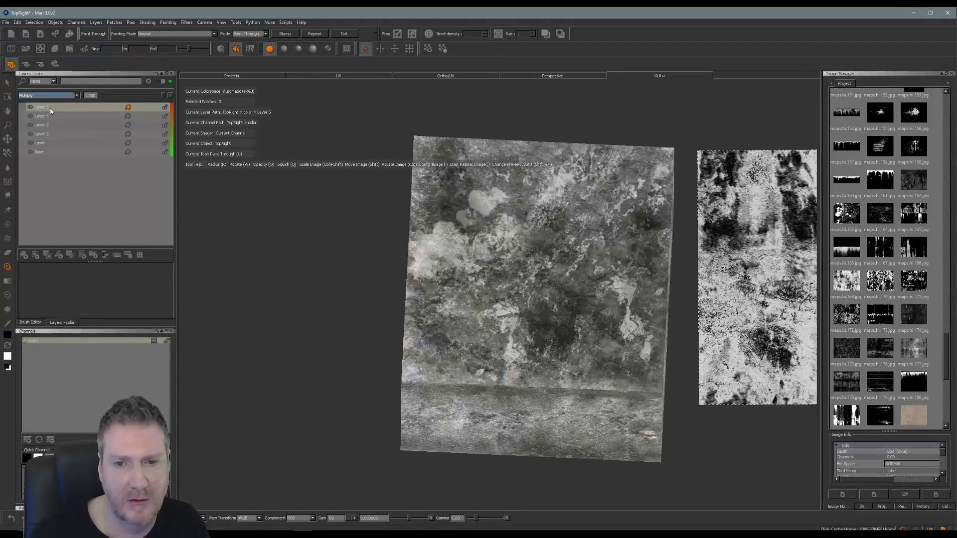
pyautogui.click(78, 96)
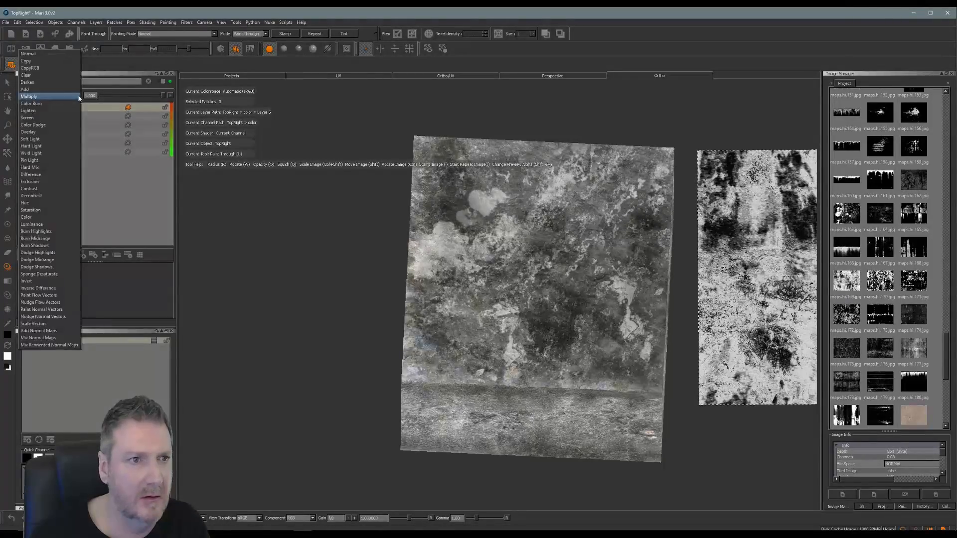
pyautogui.press('Escape')
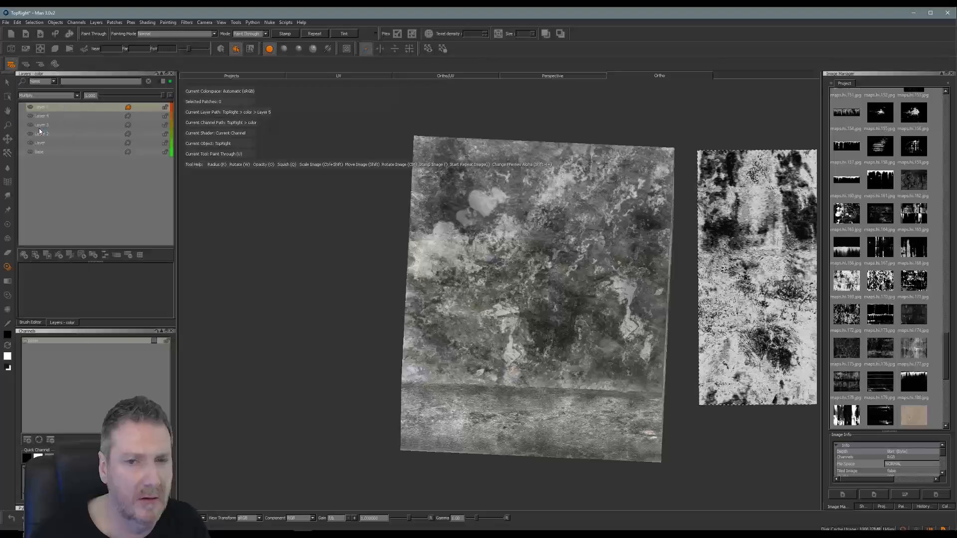
pyautogui.press('Down')
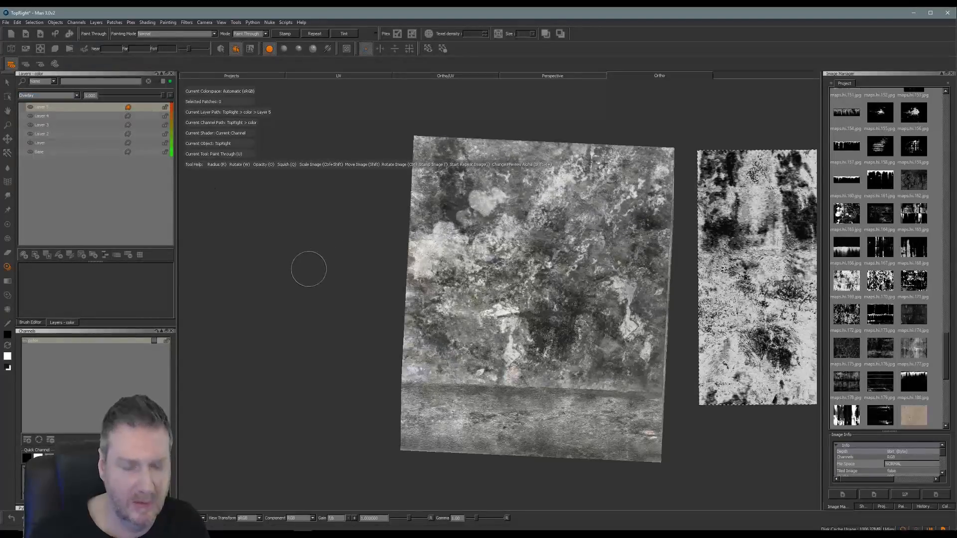
# - Turn the block to its brown-streaked face and place the enlarged grunge image over it
pyautogui.moveTo(306, 258)
pyautogui.keyDown('alt'); pyautogui.mouseDown()
pyautogui.moveTo(334, 209)
pyautogui.moveTo(306, 210)
pyautogui.moveTo(304, 262)
pyautogui.moveTo(519, 299)
pyautogui.moveTo(595, 326)
pyautogui.moveTo(553, 319)
pyautogui.moveTo(498, 259)
pyautogui.moveTo(448, 324)
pyautogui.moveTo(397, 339)
pyautogui.moveTo(473, 397)
pyautogui.moveTo(516, 399)
pyautogui.mouseUp(); pyautogui.keyUp('alt')
pyautogui.keyDown('shift'); pyautogui.moveTo(779, 338); pyautogui.dragTo(651, 360); pyautogui.keyUp('shift')
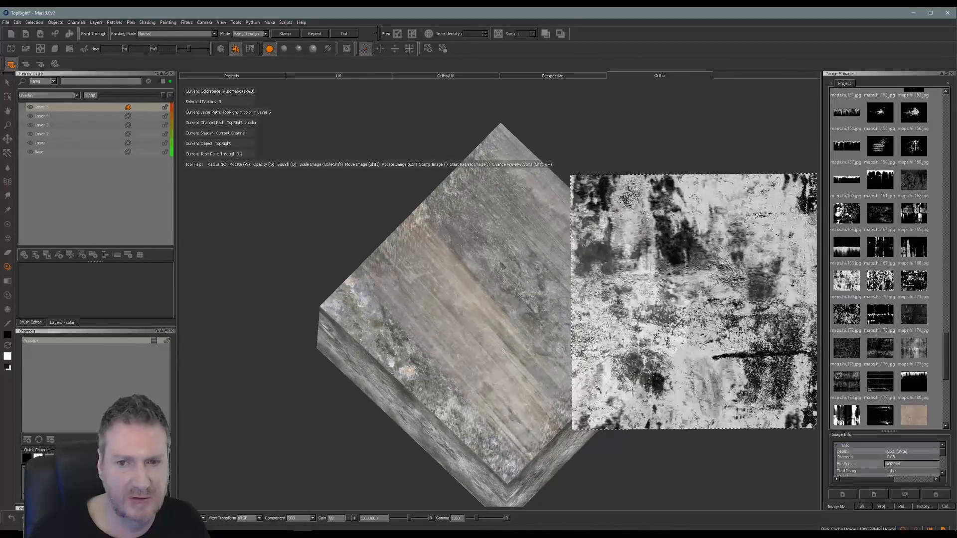
pyautogui.moveTo(725, 333)
pyautogui.keyDown('shift'); pyautogui.mouseDown()
pyautogui.moveTo(441, 333)
pyautogui.moveTo(419, 312)
pyautogui.mouseUp(); pyautogui.keyUp('shift')
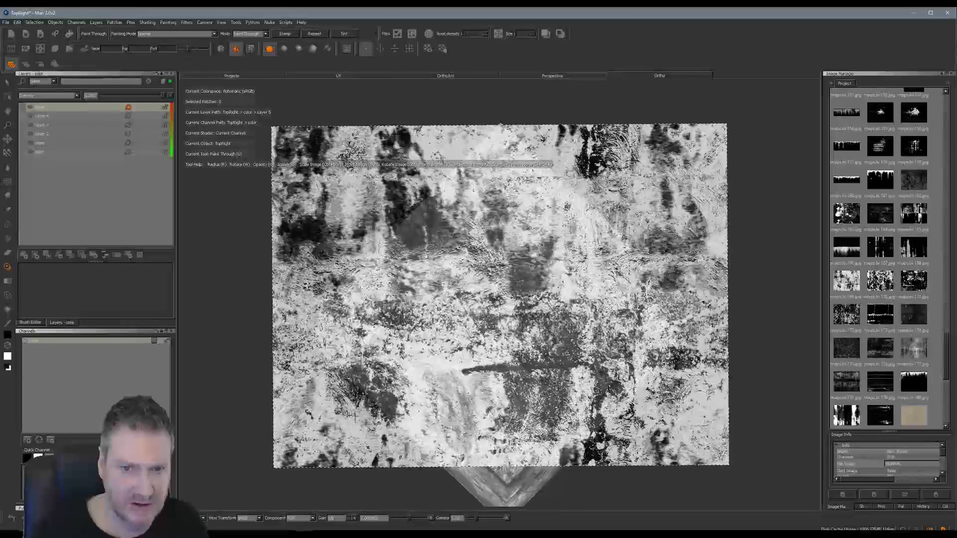
# - Paint the grunge image through the Overlay layer over the brown-streaked face, from the centre out to its edges
pyautogui.moveTo(427, 235)
pyautogui.mouseDown()
pyautogui.moveTo(464, 242)
pyautogui.moveTo(429, 233)
pyautogui.moveTo(401, 291)
pyautogui.mouseUp()
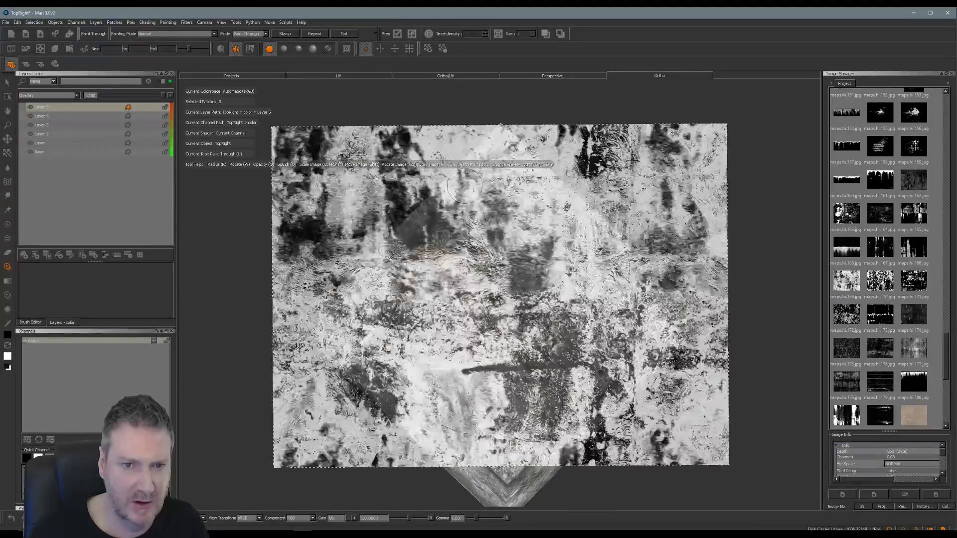
pyautogui.moveTo(416, 219)
pyautogui.mouseDown()
pyautogui.moveTo(448, 188)
pyautogui.moveTo(466, 294)
pyautogui.moveTo(446, 262)
pyautogui.mouseUp()
pyautogui.moveTo(448, 327)
pyautogui.mouseDown()
pyautogui.moveTo(471, 348)
pyautogui.moveTo(528, 328)
pyautogui.moveTo(523, 393)
pyautogui.moveTo(548, 348)
pyautogui.moveTo(538, 388)
pyautogui.moveTo(498, 371)
pyautogui.moveTo(573, 372)
pyautogui.moveTo(558, 352)
pyautogui.moveTo(478, 319)
pyautogui.moveTo(448, 259)
pyautogui.moveTo(490, 204)
pyautogui.moveTo(541, 248)
pyautogui.moveTo(545, 223)
pyautogui.mouseUp()
pyautogui.moveTo(573, 384)
pyautogui.mouseDown()
pyautogui.moveTo(578, 329)
pyautogui.moveTo(553, 244)
pyautogui.mouseUp()
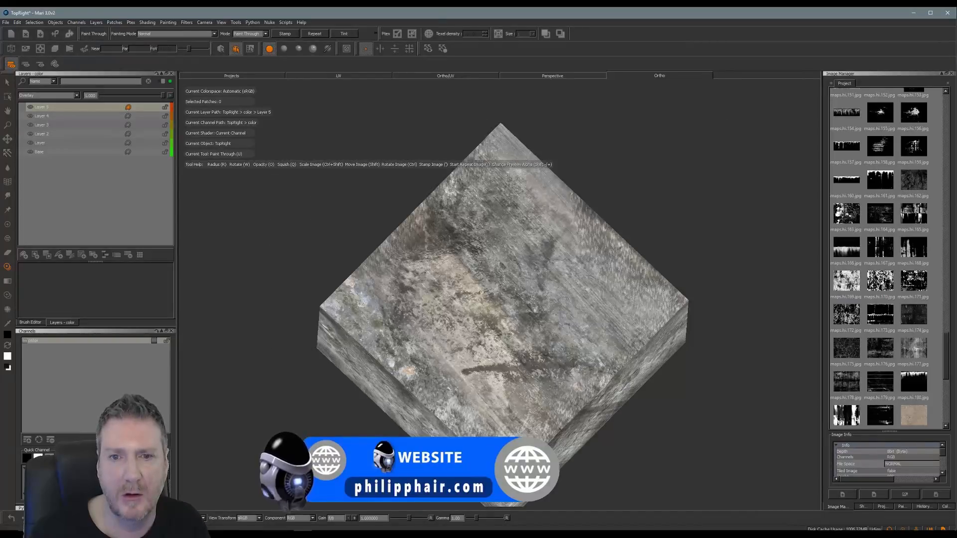
pyautogui.moveTo(632, 316)
pyautogui.mouseDown()
pyautogui.moveTo(623, 344)
pyautogui.moveTo(650, 333)
pyautogui.moveTo(493, 421)
pyautogui.moveTo(548, 413)
pyautogui.moveTo(487, 452)
pyautogui.mouseUp()
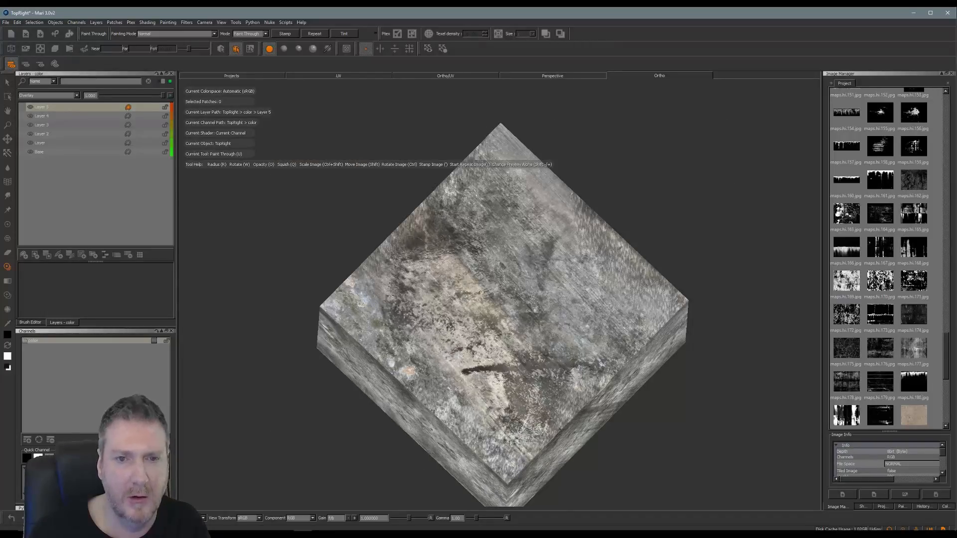
pyautogui.moveTo(410, 253)
pyautogui.mouseDown()
pyautogui.moveTo(568, 235)
pyautogui.moveTo(508, 170)
pyautogui.mouseUp()
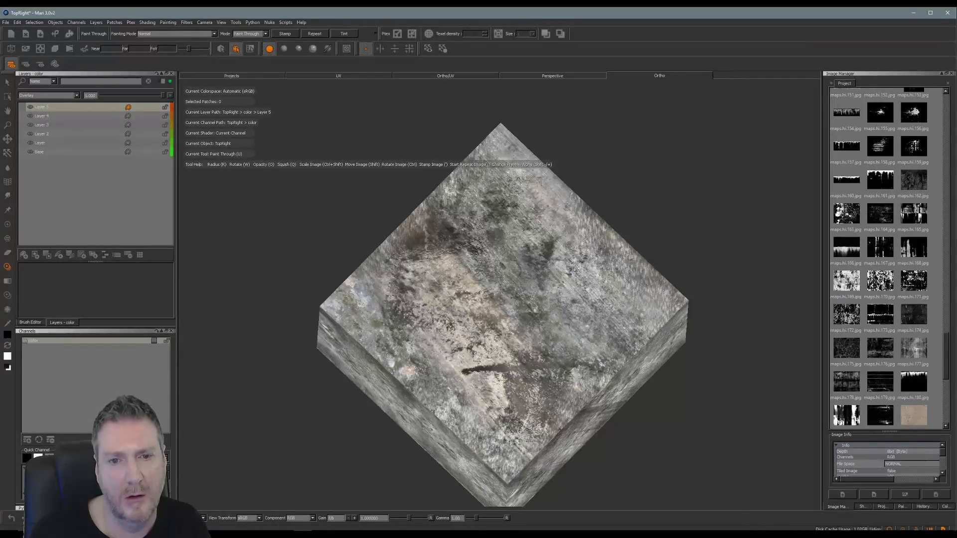
pyautogui.moveTo(416, 242)
pyautogui.mouseDown()
pyautogui.moveTo(420, 207)
pyautogui.moveTo(433, 232)
pyautogui.mouseUp()
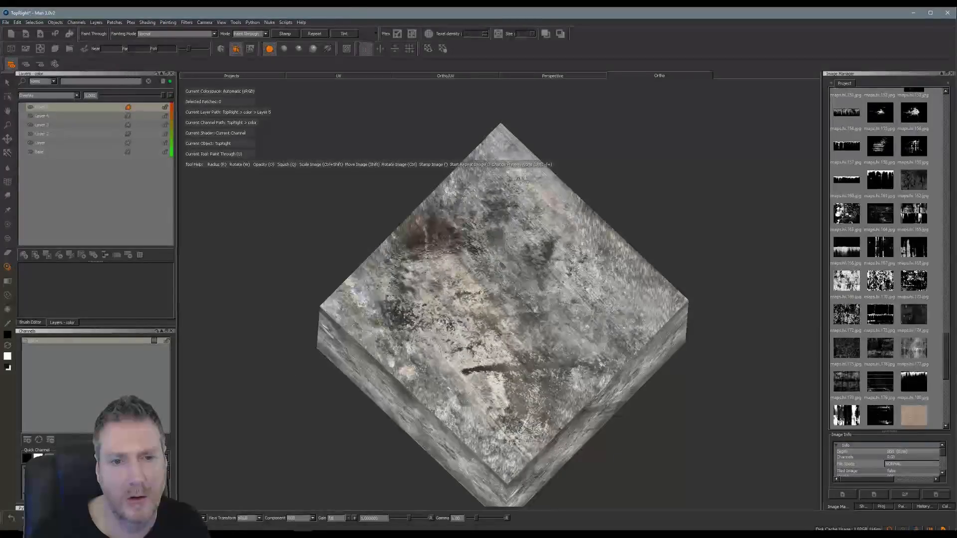
# - Paint another grunge pass over the centre and right-hand area of the brown-streaked face and bake the paint
pyautogui.moveTo(537, 362); pyautogui.dragTo(537, 361)
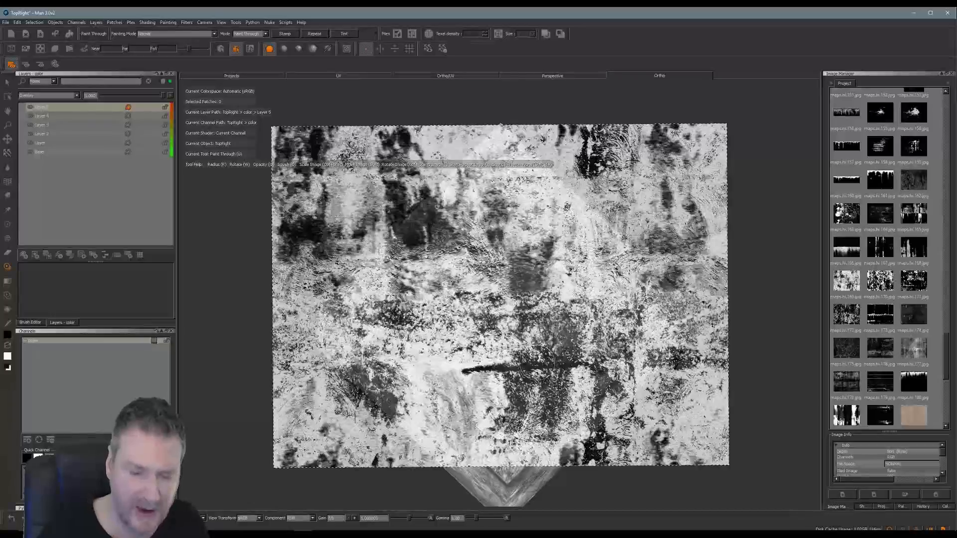
pyautogui.moveTo(569, 250); pyautogui.dragTo(512, 285)
pyautogui.moveTo(541, 356); pyautogui.dragTo(533, 381)
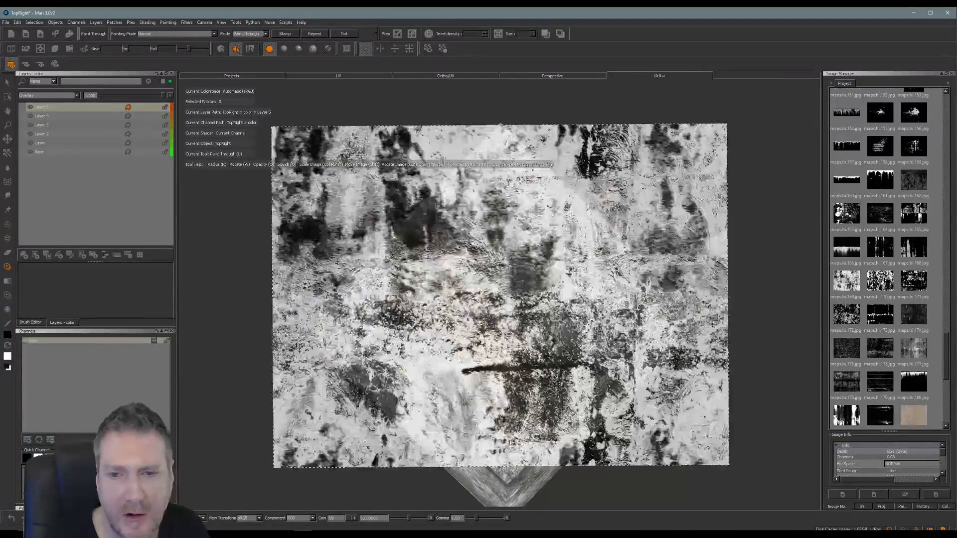
pyautogui.moveTo(578, 269); pyautogui.dragTo(613, 275)
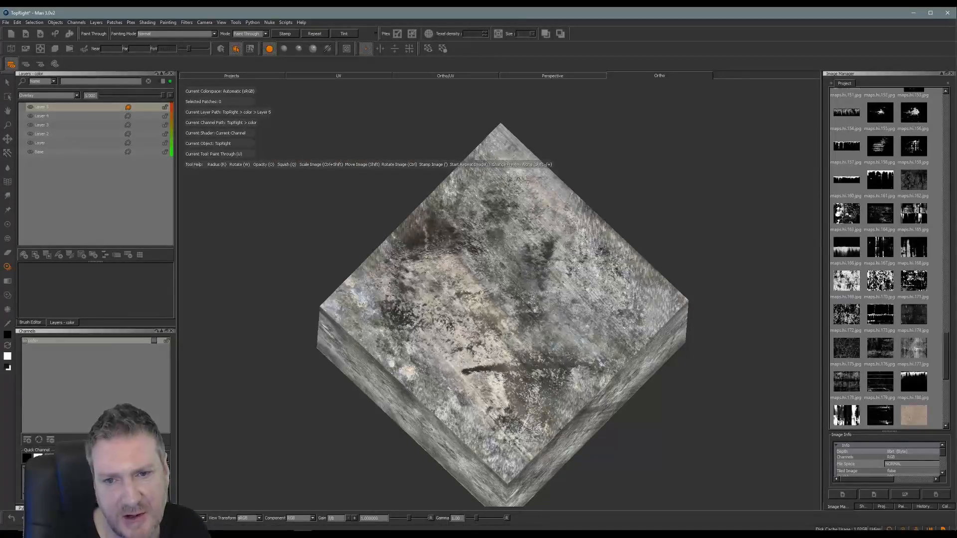
pyautogui.moveTo(532, 238); pyautogui.dragTo(526, 226)
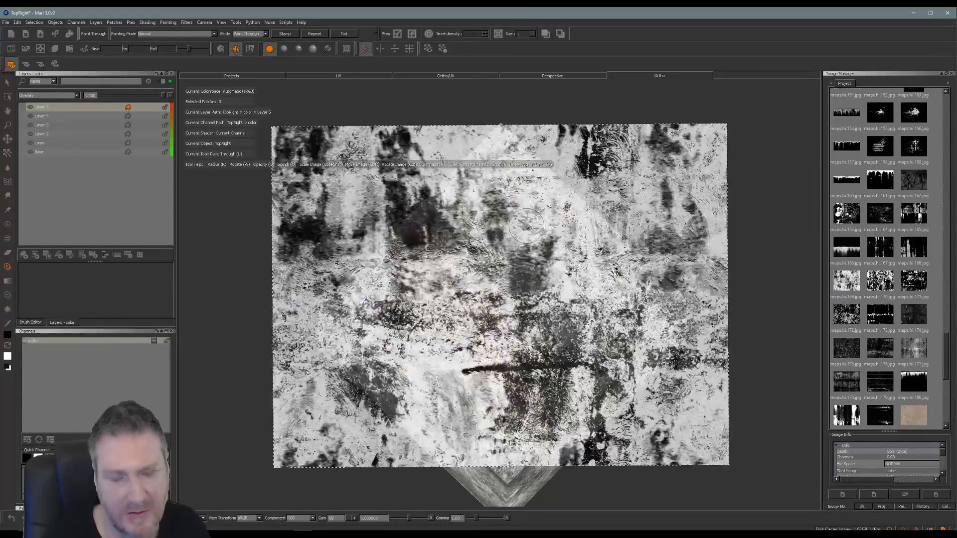
pyautogui.press('b')
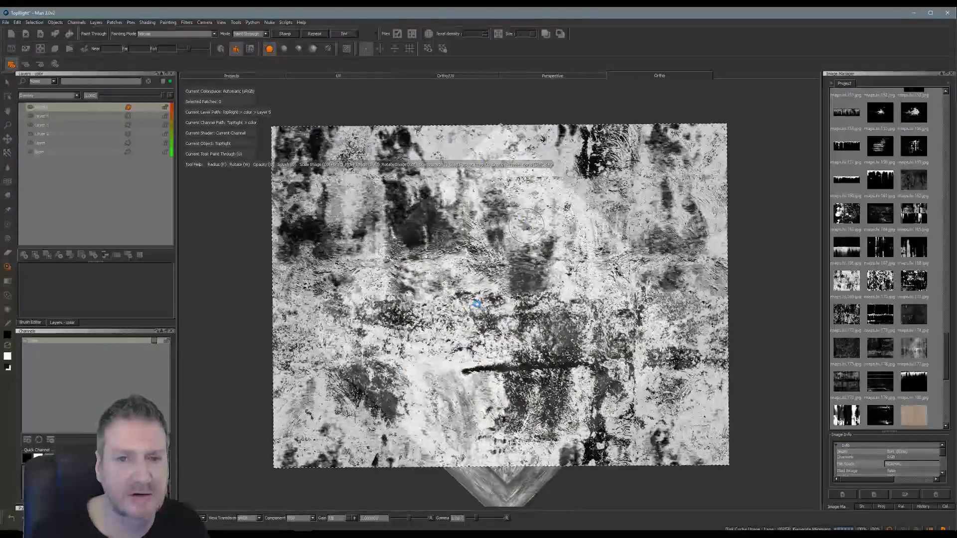
# - Turn the block so its next unpainted face points up and place the grunge image over that face
pyautogui.keyDown('alt'); pyautogui.moveTo(643, 331); pyautogui.dragTo(580, 250); pyautogui.keyUp('alt')
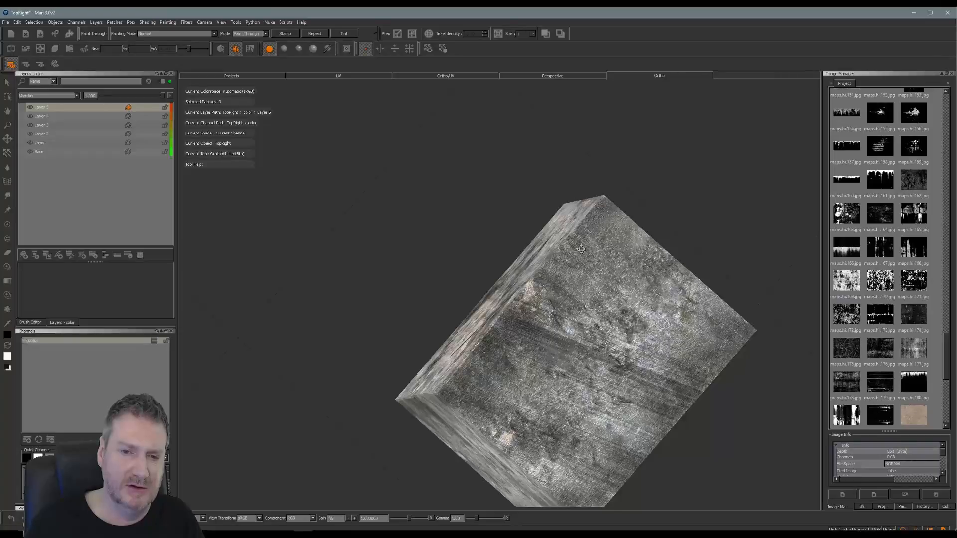
pyautogui.press('u')
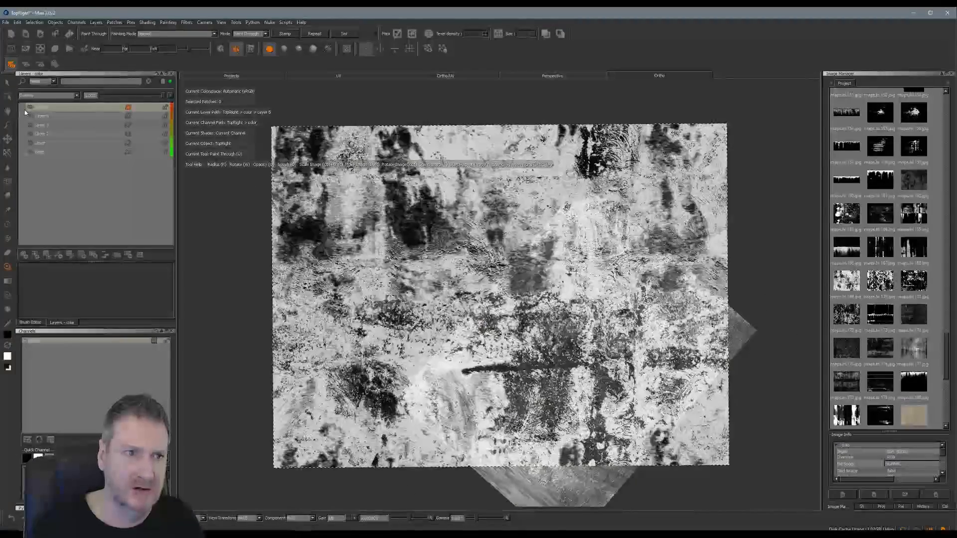
pyautogui.click(44, 108)
pyautogui.moveTo(324, 177); pyautogui.dragTo(329, 179)
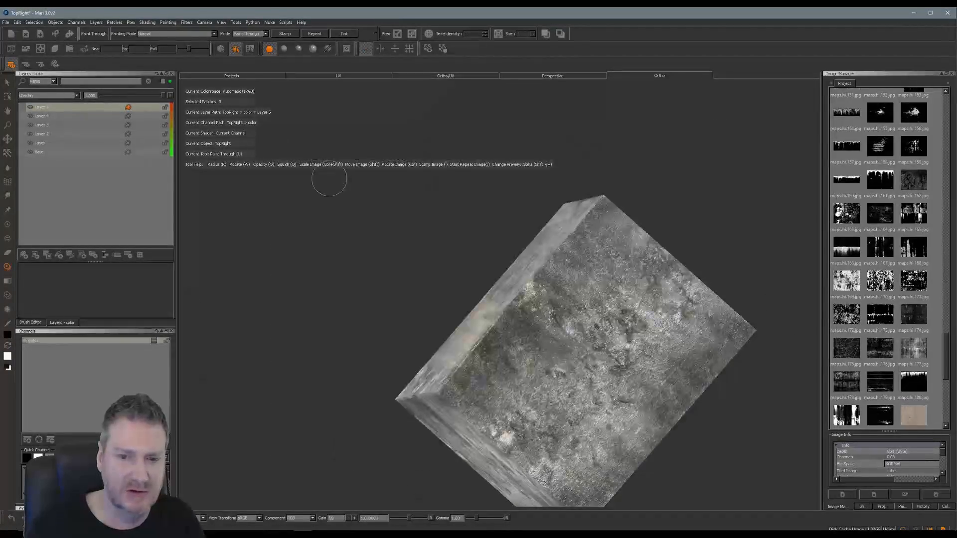
pyautogui.keyDown('alt'); pyautogui.moveTo(432, 235); pyautogui.dragTo(399, 259); pyautogui.keyUp('alt')
pyautogui.moveTo(423, 214)
pyautogui.keyDown('alt'); pyautogui.mouseDown()
pyautogui.moveTo(416, 244)
pyautogui.moveTo(533, 251)
pyautogui.mouseUp(); pyautogui.keyUp('alt')
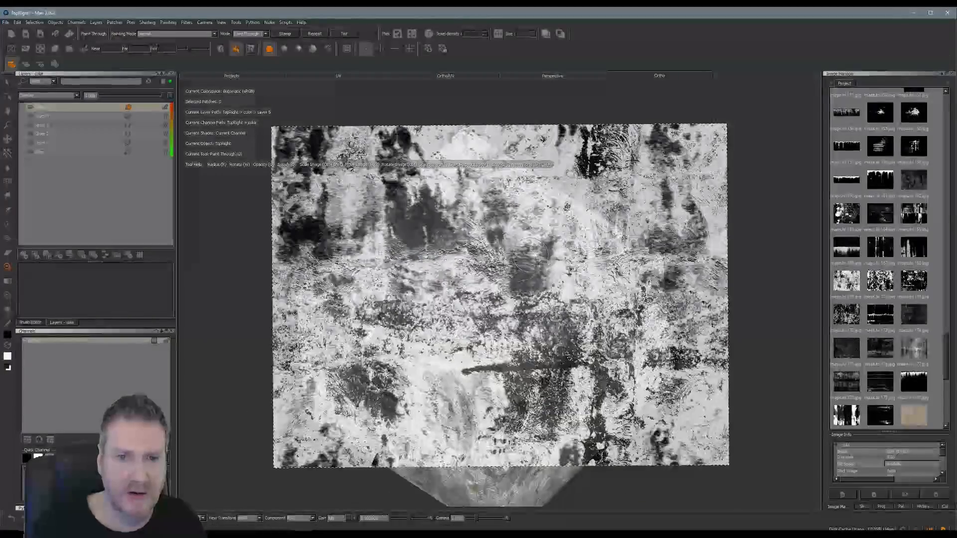
pyautogui.keyDown('shift'); pyautogui.moveTo(531, 255); pyautogui.dragTo(527, 227); pyautogui.keyUp('shift')
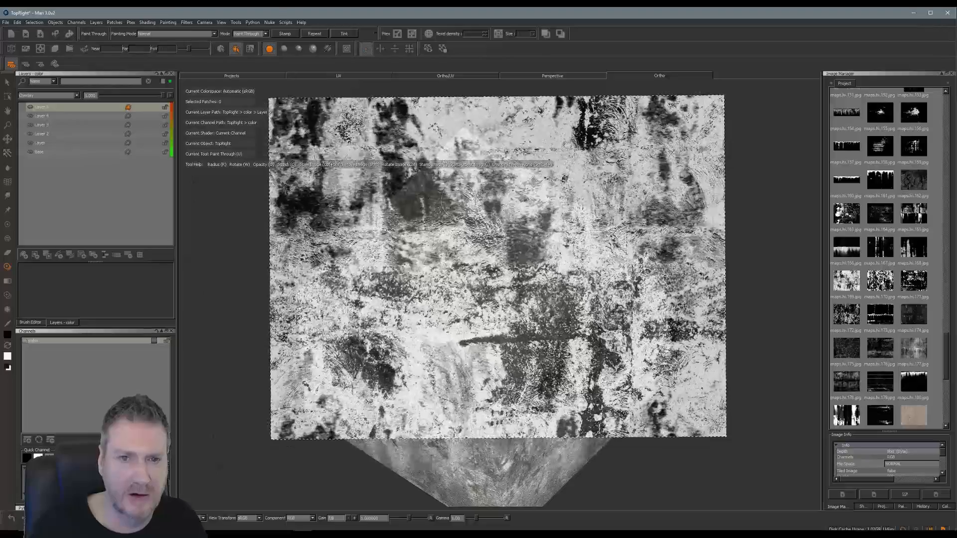
# - Add a new layer, paint the grunge image across the whole upward face of the block, and bake the paint
pyautogui.moveTo(463, 204); pyautogui.dragTo(413, 250)
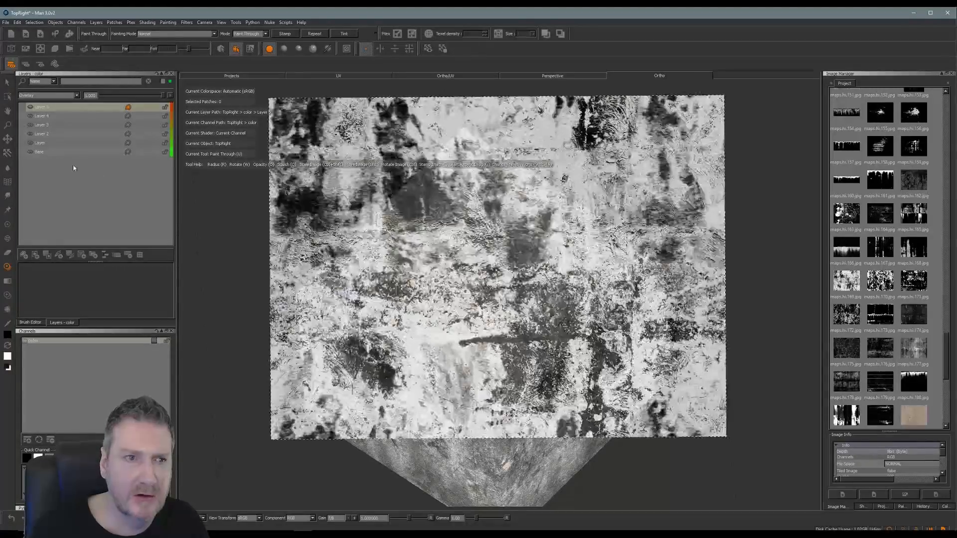
pyautogui.click(26, 257)
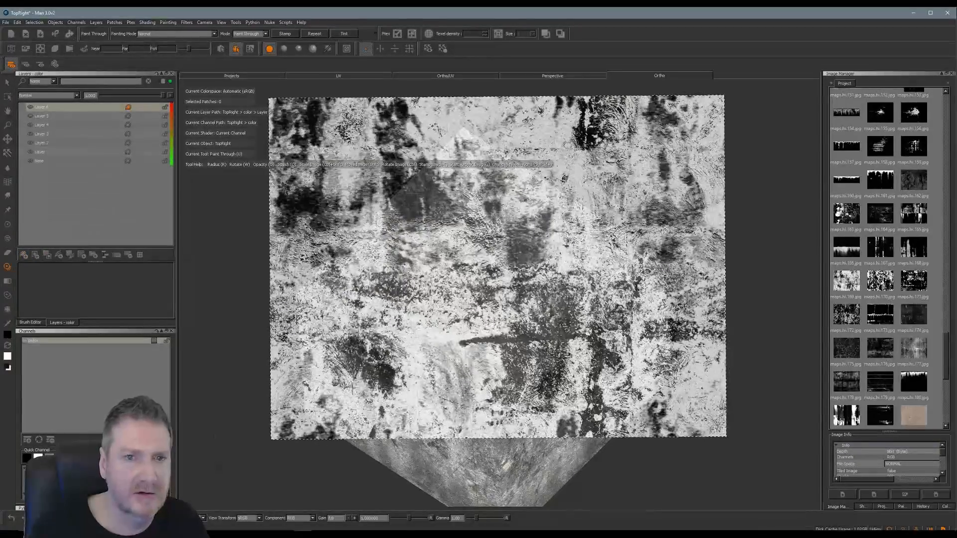
pyautogui.moveTo(476, 317)
pyautogui.mouseDown()
pyautogui.moveTo(399, 215)
pyautogui.moveTo(446, 239)
pyautogui.moveTo(437, 296)
pyautogui.moveTo(411, 291)
pyautogui.moveTo(369, 254)
pyautogui.moveTo(409, 316)
pyautogui.moveTo(508, 309)
pyautogui.moveTo(508, 284)
pyautogui.moveTo(487, 367)
pyautogui.moveTo(514, 367)
pyautogui.moveTo(491, 374)
pyautogui.moveTo(507, 377)
pyautogui.mouseUp()
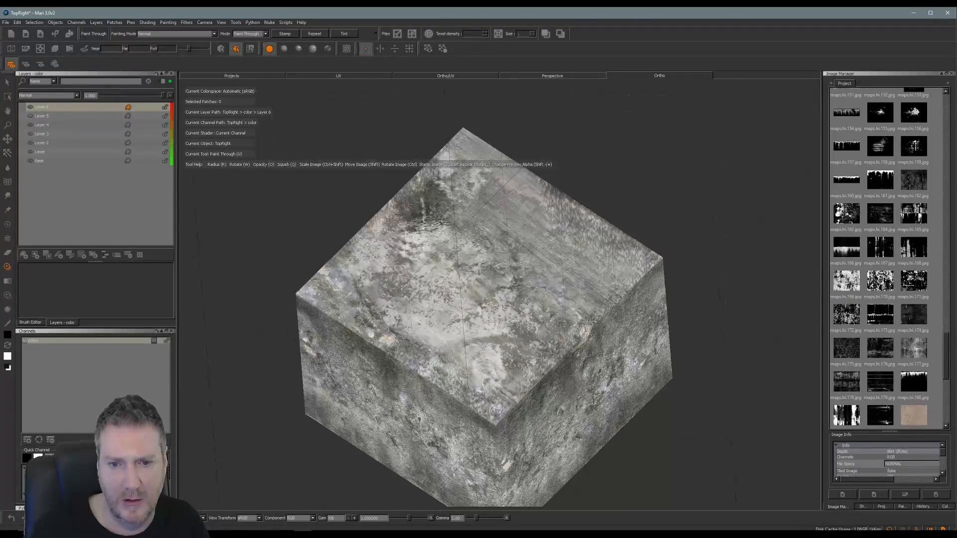
pyautogui.moveTo(538, 343); pyautogui.dragTo(544, 320)
pyautogui.moveTo(491, 262)
pyautogui.mouseDown()
pyautogui.moveTo(487, 214)
pyautogui.moveTo(528, 254)
pyautogui.moveTo(543, 214)
pyautogui.moveTo(513, 291)
pyautogui.moveTo(598, 294)
pyautogui.moveTo(578, 244)
pyautogui.mouseUp()
pyautogui.moveTo(463, 249)
pyautogui.mouseDown()
pyautogui.moveTo(523, 318)
pyautogui.moveTo(473, 349)
pyautogui.mouseUp()
pyautogui.moveTo(463, 204)
pyautogui.mouseDown()
pyautogui.moveTo(491, 175)
pyautogui.moveTo(528, 187)
pyautogui.moveTo(488, 148)
pyautogui.mouseUp()
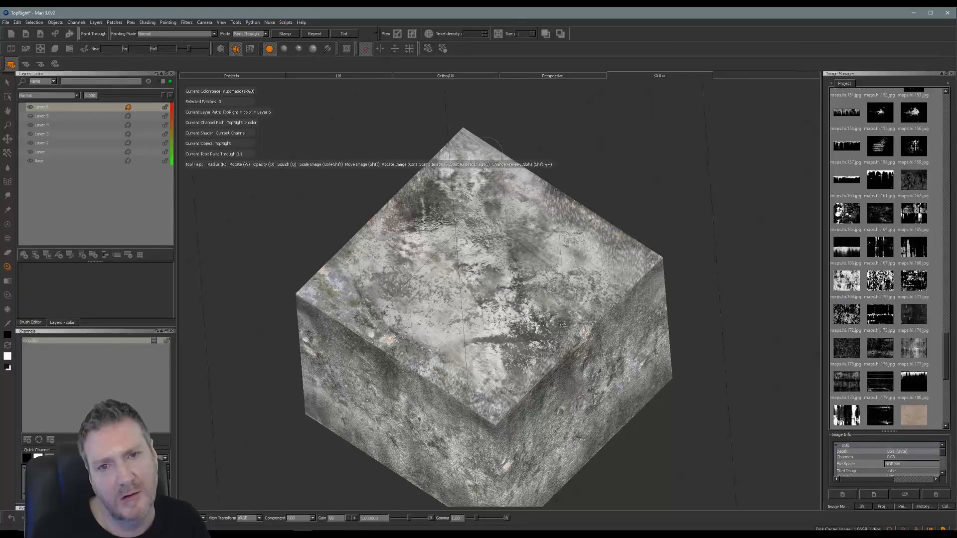
pyautogui.moveTo(429, 175)
pyautogui.mouseDown()
pyautogui.moveTo(406, 217)
pyautogui.moveTo(448, 145)
pyautogui.mouseUp()
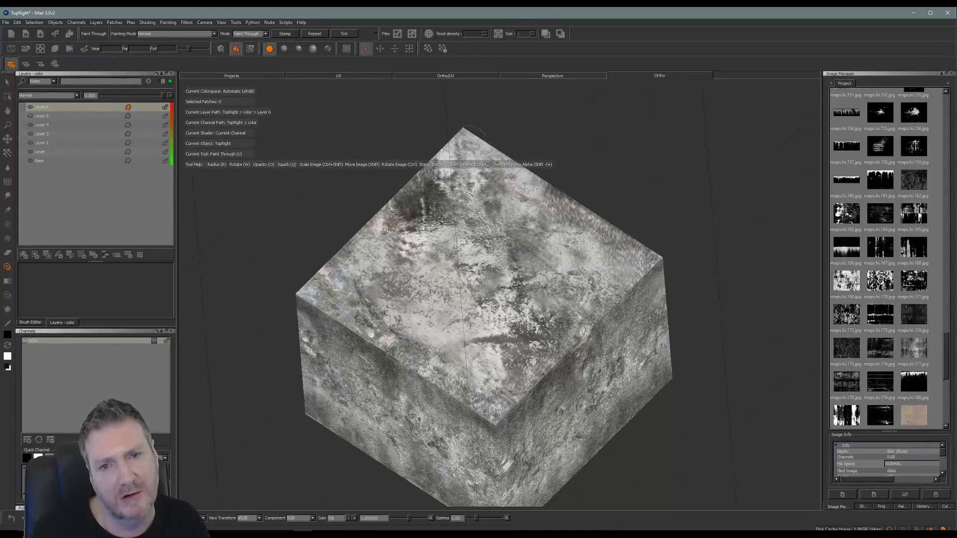
pyautogui.moveTo(492, 278)
pyautogui.mouseDown()
pyautogui.moveTo(425, 299)
pyautogui.moveTo(411, 238)
pyautogui.mouseUp()
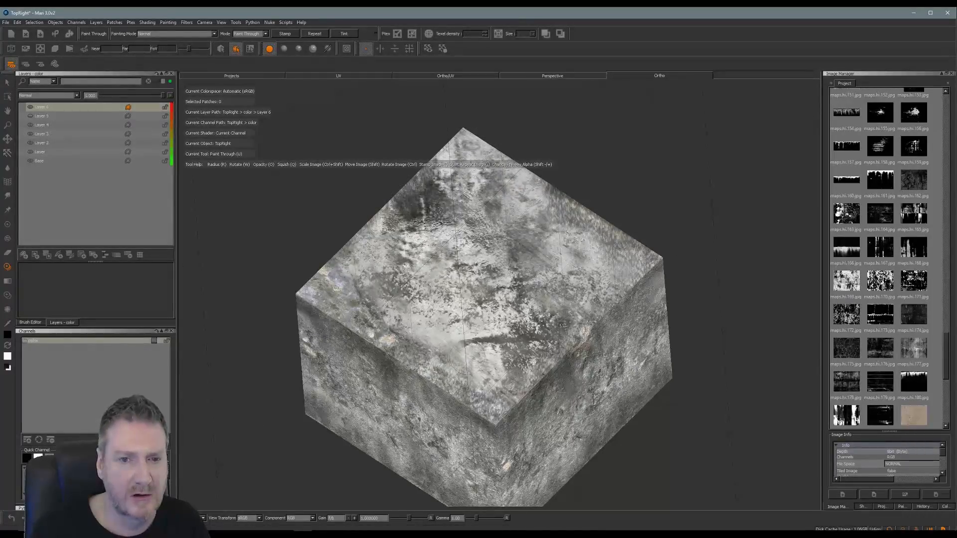
pyautogui.moveTo(416, 344); pyautogui.dragTo(455, 357)
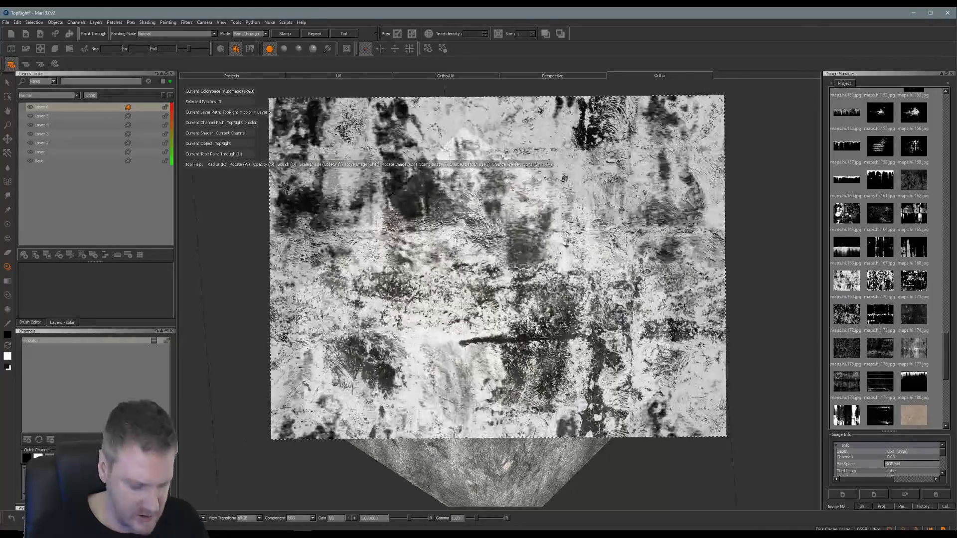
pyautogui.press('b')
# - Turn the block to its face with large white patches and add another new layer on top of the stack
pyautogui.moveTo(710, 327)
pyautogui.keyDown('alt'); pyautogui.mouseDown()
pyautogui.moveTo(613, 317)
pyautogui.moveTo(588, 363)
pyautogui.moveTo(517, 327)
pyautogui.moveTo(443, 330)
pyautogui.moveTo(561, 286)
pyautogui.mouseUp(); pyautogui.keyUp('alt')
pyautogui.keyDown('alt'); pyautogui.moveTo(375, 299); pyautogui.dragTo(469, 282, button='middle'); pyautogui.keyUp('alt')
pyautogui.moveTo(470, 282)
pyautogui.keyDown('alt'); pyautogui.mouseDown()
pyautogui.moveTo(548, 322)
pyautogui.moveTo(539, 355)
pyautogui.moveTo(519, 365)
pyautogui.mouseUp(); pyautogui.keyUp('alt')
pyautogui.press('t')
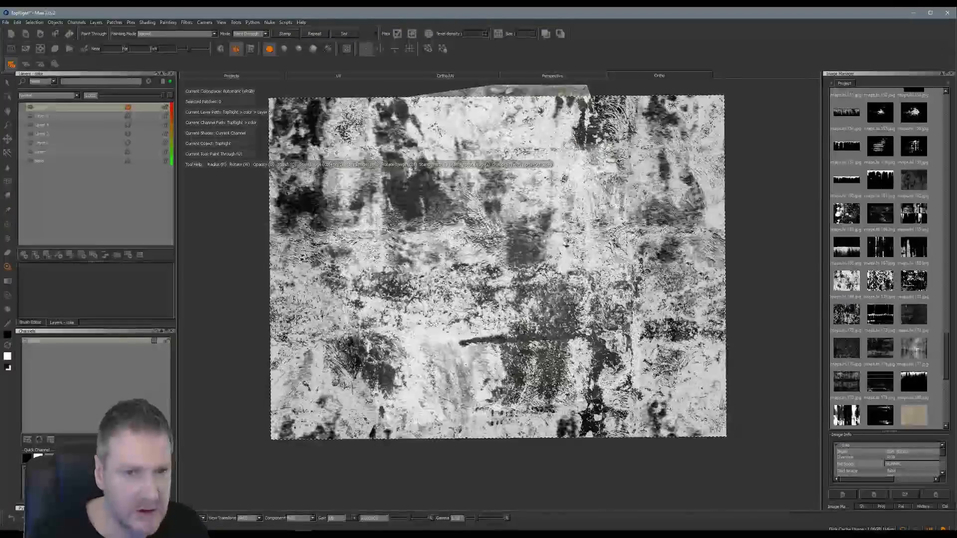
pyautogui.click(23, 254)
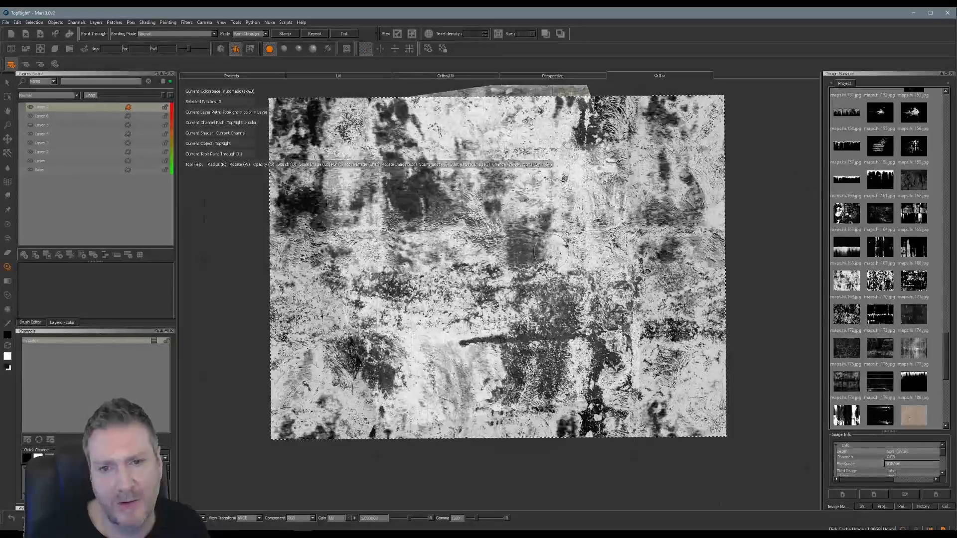
# - Try maps.hi.166.jpg as the paint-through image and move it down over the lower part of the block
pyautogui.moveTo(838, 251); pyautogui.dragTo(568, 275)
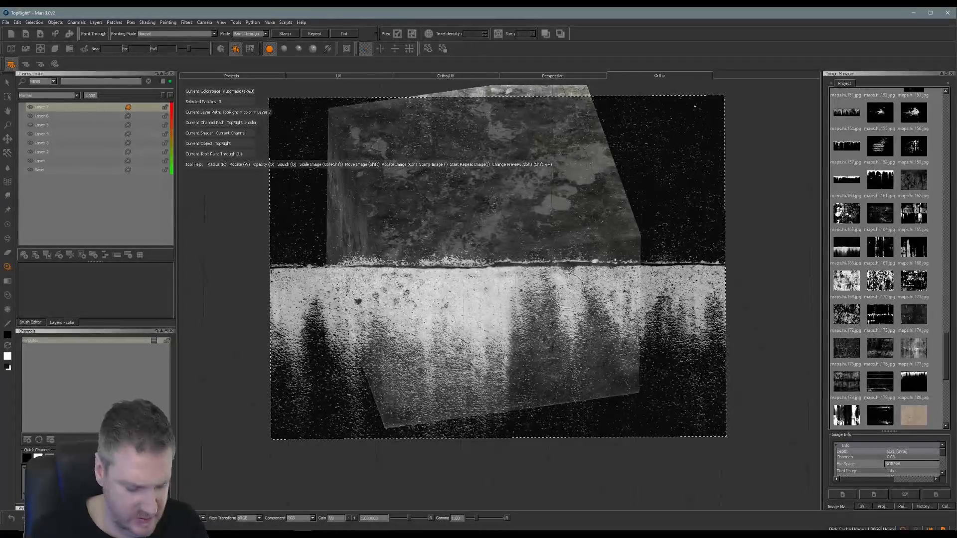
pyautogui.moveTo(502, 306)
pyautogui.keyDown('shift'); pyautogui.mouseDown()
pyautogui.moveTo(781, 260)
pyautogui.moveTo(711, 255)
pyautogui.moveTo(507, 304)
pyautogui.moveTo(497, 482)
pyautogui.mouseUp(); pyautogui.keyUp('shift')
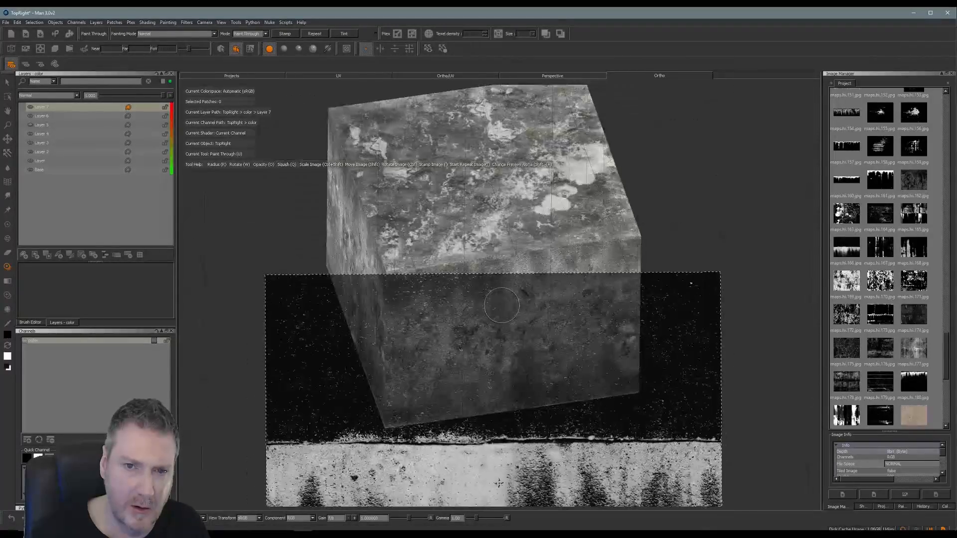
pyautogui.rightClick(498, 482)
pyautogui.click(719, 191)
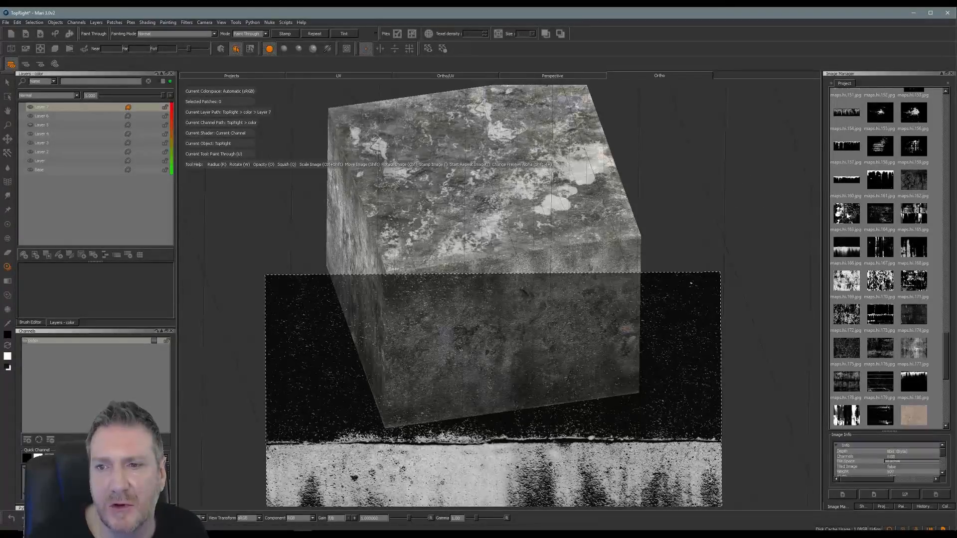
# - Try maps.hi.163.jpg, maps.hi.156.jpg, maps.hi.166.jpg and maps.hi.169.jpg as paint-through images, shrinking the image at the block's lower corner
pyautogui.moveTo(849, 215); pyautogui.dragTo(692, 233)
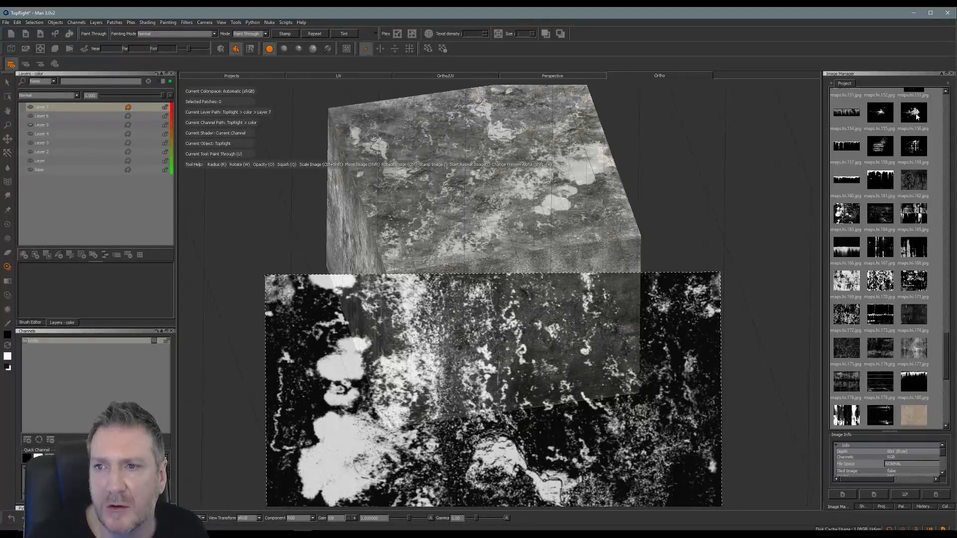
pyautogui.moveTo(916, 116)
pyautogui.mouseDown()
pyautogui.moveTo(618, 251)
pyautogui.moveTo(611, 244)
pyautogui.mouseUp()
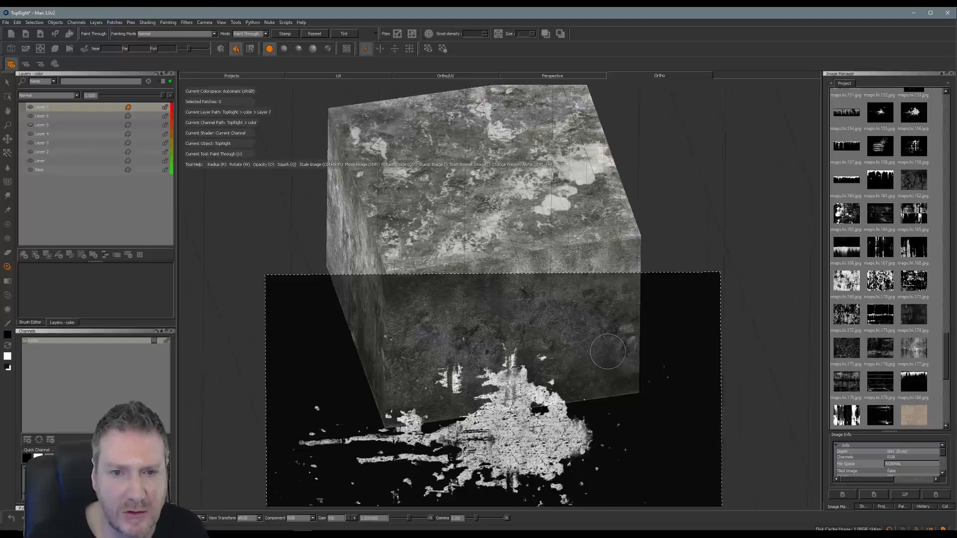
pyautogui.moveTo(520, 434)
pyautogui.keyDown('shift'); pyautogui.mouseDown()
pyautogui.moveTo(578, 262)
pyautogui.moveTo(606, 451)
pyautogui.moveTo(557, 286)
pyautogui.moveTo(543, 323)
pyautogui.moveTo(530, 328)
pyautogui.moveTo(605, 334)
pyautogui.moveTo(668, 427)
pyautogui.moveTo(661, 424)
pyautogui.mouseUp(); pyautogui.keyUp('shift')
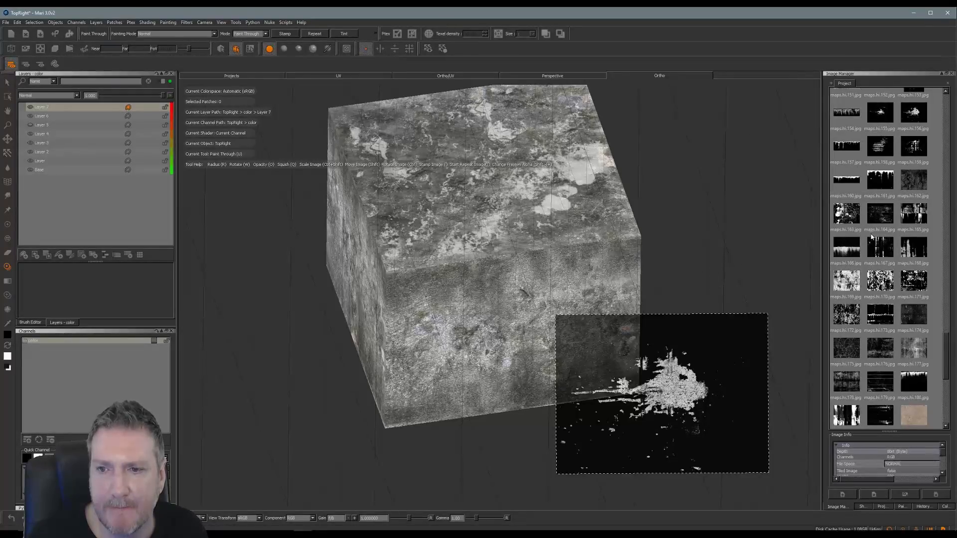
pyautogui.click(853, 248)
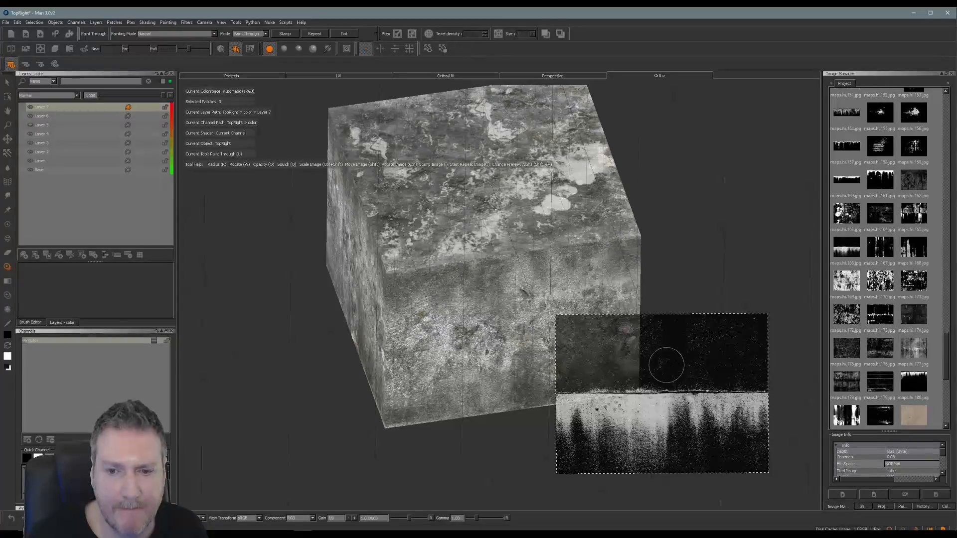
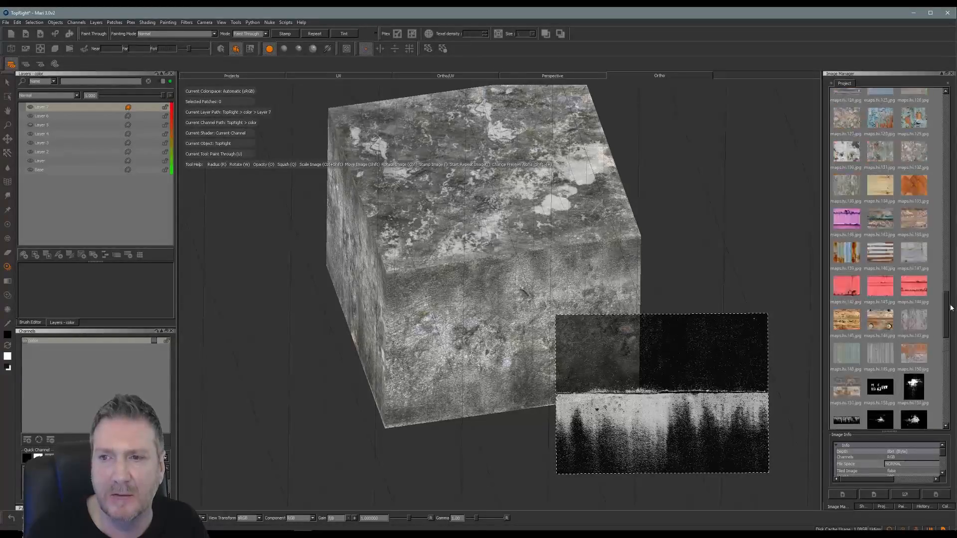
pyautogui.moveTo(951, 308); pyautogui.dragTo(952, 351)
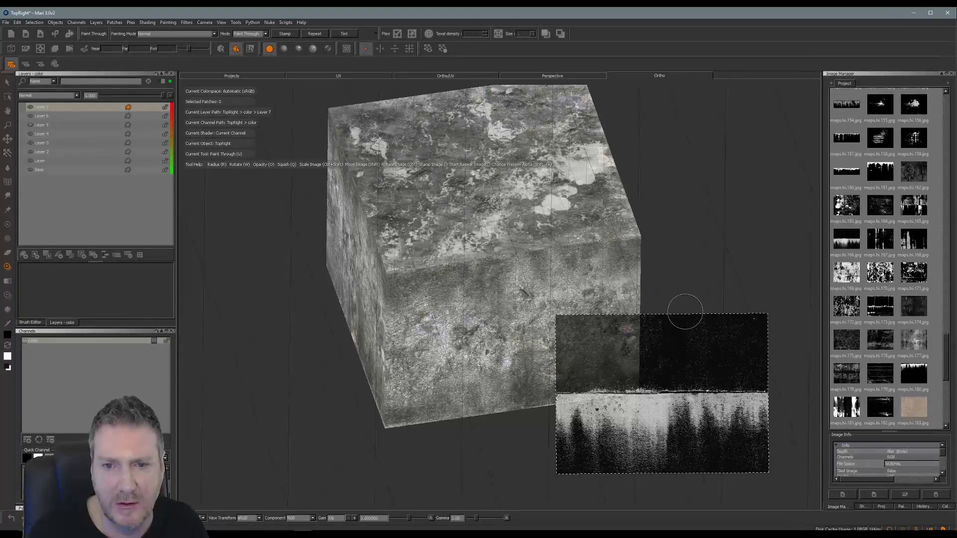
pyautogui.moveTo(845, 273); pyautogui.dragTo(703, 298)
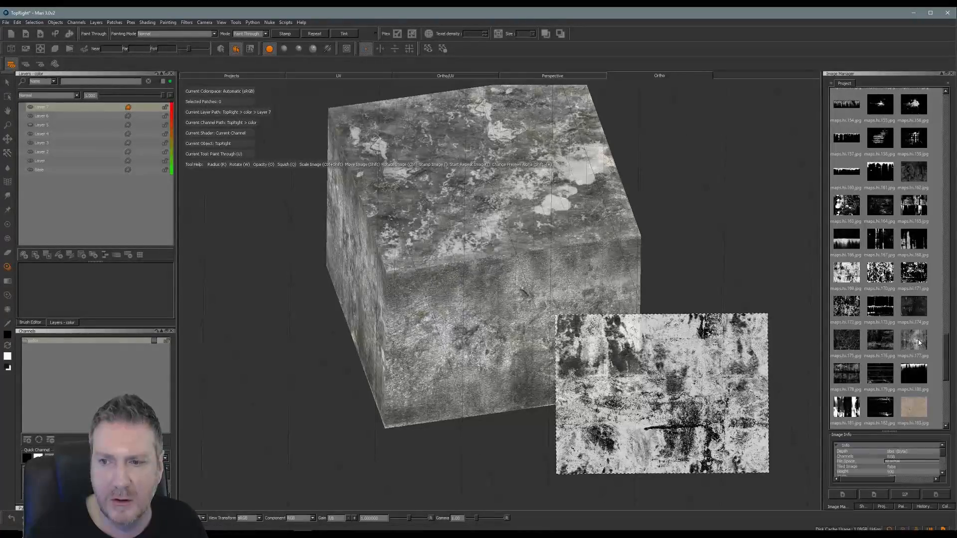
# - Load maps.hi.177.jpg as the paint-through image, enlarge it, and place it over the upturned white-patched face
pyautogui.moveTo(917, 344)
pyautogui.mouseDown()
pyautogui.moveTo(716, 368)
pyautogui.moveTo(702, 353)
pyautogui.mouseUp()
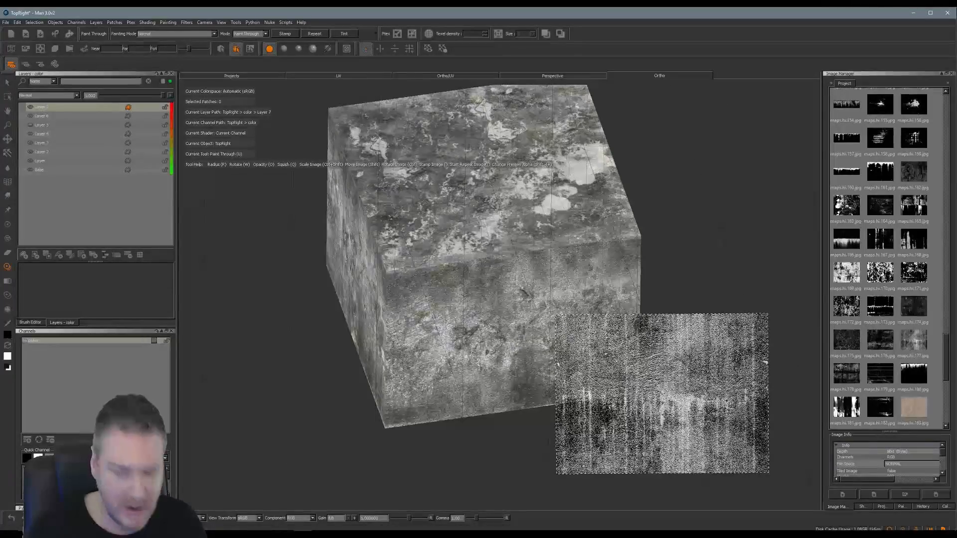
pyautogui.moveTo(710, 393)
pyautogui.keyDown('shift'); pyautogui.mouseDown()
pyautogui.moveTo(484, 225)
pyautogui.moveTo(529, 232)
pyautogui.mouseUp(); pyautogui.keyUp('shift')
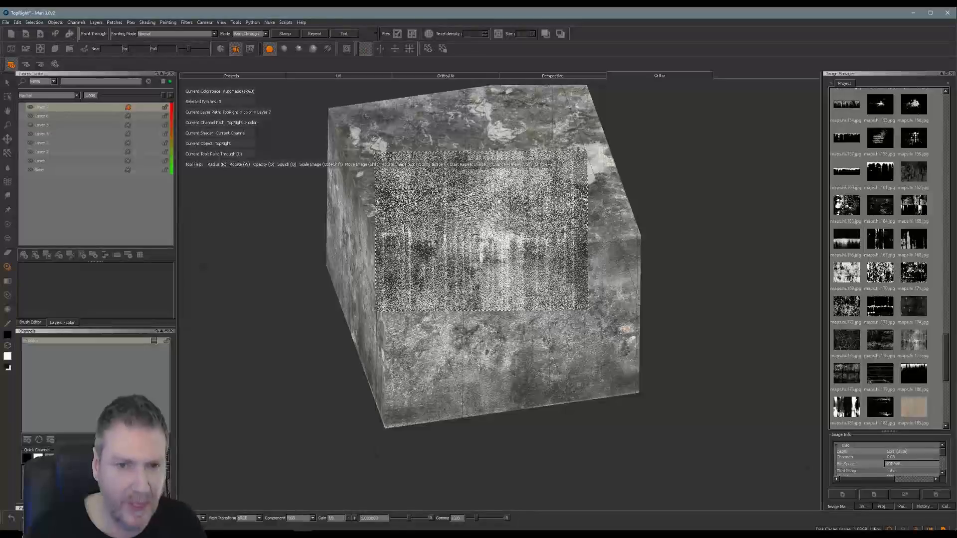
pyautogui.keyDown('ctrl'); pyautogui.keyDown('shift'); pyautogui.moveTo(573, 339); pyautogui.dragTo(618, 392); pyautogui.keyUp('shift'); pyautogui.keyUp('ctrl')
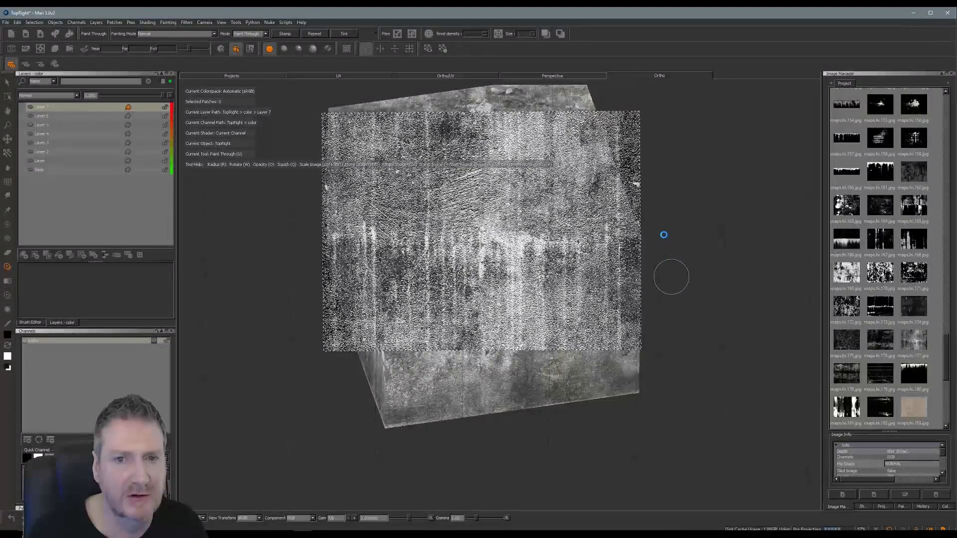
pyautogui.moveTo(668, 241)
pyautogui.keyDown('alt'); pyautogui.mouseDown(button='middle')
pyautogui.moveTo(698, 335)
pyautogui.moveTo(705, 320)
pyautogui.mouseUp(button='middle'); pyautogui.keyUp('alt')
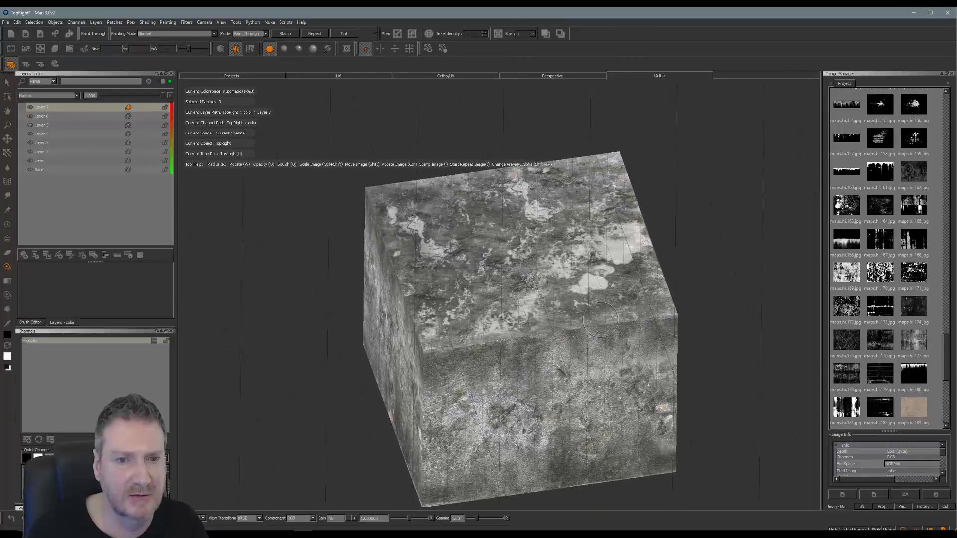
pyautogui.keyDown('alt'); pyautogui.moveTo(496, 354); pyautogui.dragTo(372, 382); pyautogui.keyUp('alt')
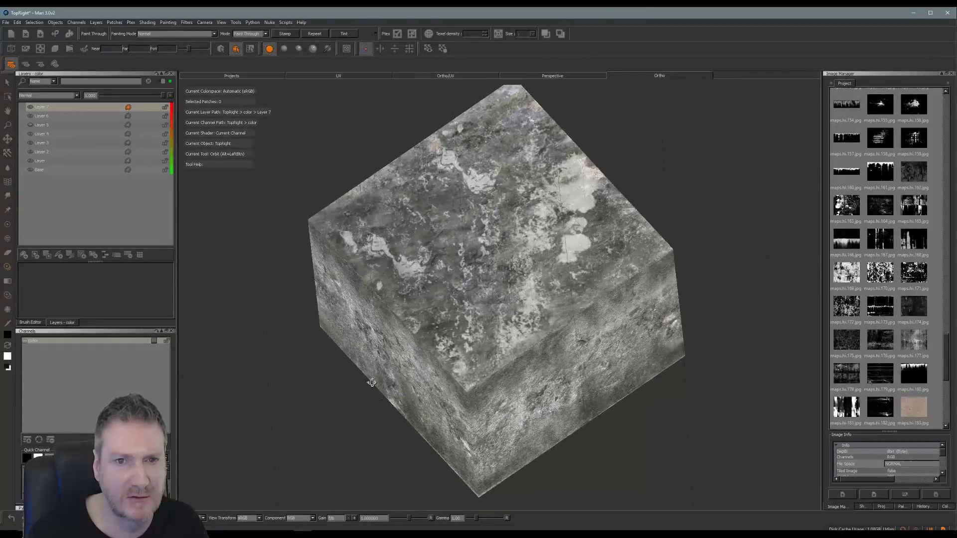
pyautogui.keyDown('alt'); pyautogui.moveTo(371, 383); pyautogui.dragTo(377, 416, button='middle'); pyautogui.keyUp('alt')
pyautogui.moveTo(377, 416)
pyautogui.keyDown('shift'); pyautogui.mouseDown()
pyautogui.moveTo(397, 424)
pyautogui.moveTo(401, 410)
pyautogui.mouseUp(); pyautogui.keyUp('shift')
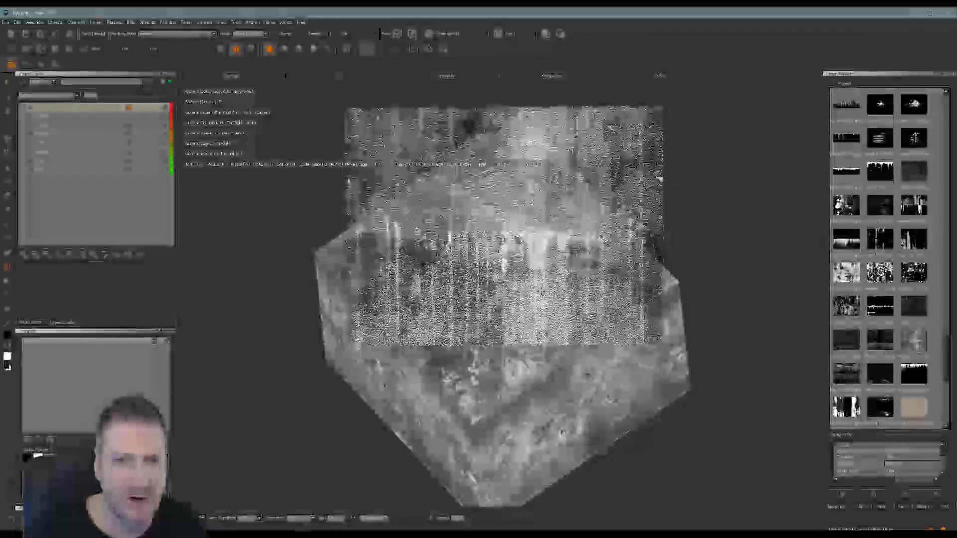
pyautogui.moveTo(542, 292)
pyautogui.keyDown('shift'); pyautogui.mouseDown()
pyautogui.moveTo(518, 276)
pyautogui.moveTo(545, 279)
pyautogui.mouseUp(); pyautogui.keyUp('shift')
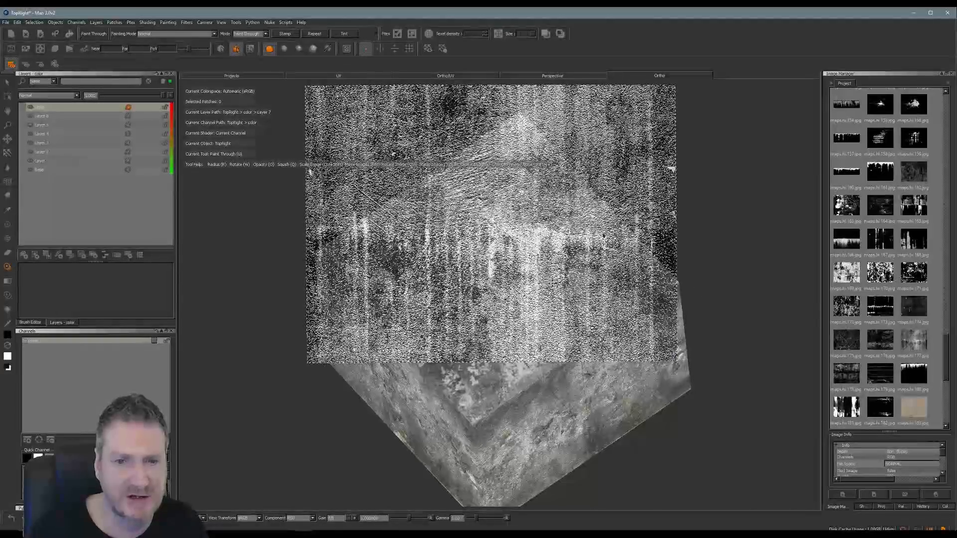
pyautogui.keyDown('shift'); pyautogui.moveTo(593, 328); pyautogui.dragTo(599, 331); pyautogui.keyUp('shift')
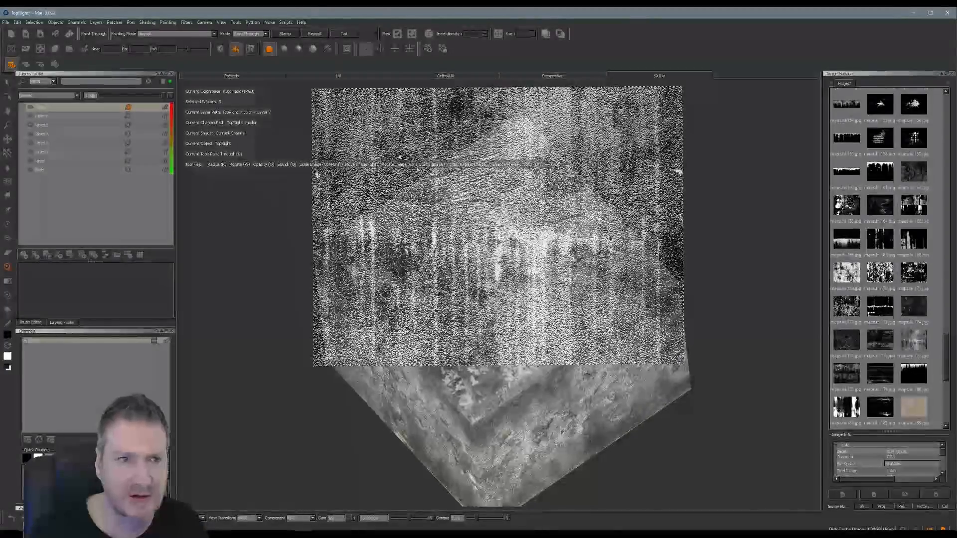
# - Paint the streaked grain image over the white-patched face, shifting it down to cover the near corner, and bake the paint
pyautogui.moveTo(533, 150); pyautogui.dragTo(472, 154)
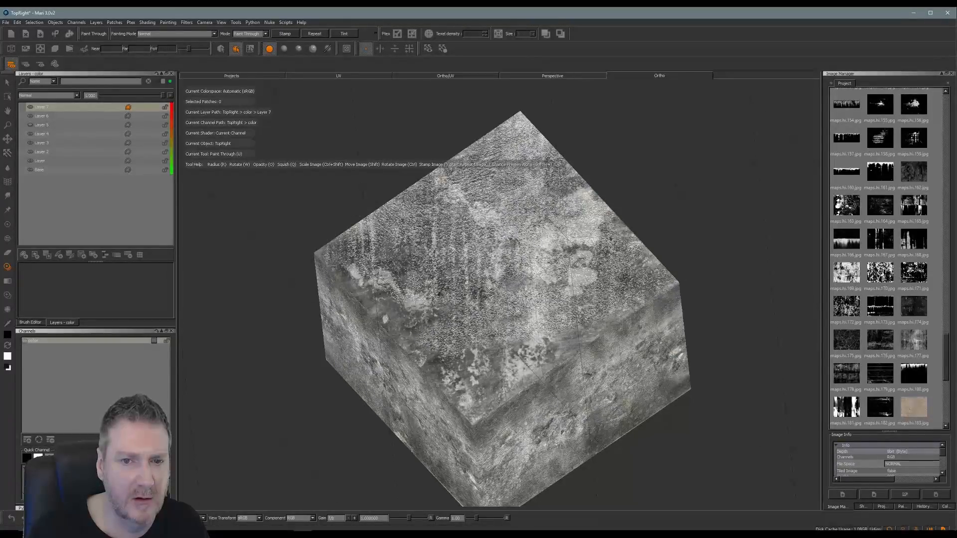
pyautogui.moveTo(461, 341)
pyautogui.mouseDown()
pyautogui.moveTo(543, 344)
pyautogui.moveTo(613, 304)
pyautogui.moveTo(423, 304)
pyautogui.moveTo(384, 324)
pyautogui.moveTo(434, 358)
pyautogui.mouseUp()
pyautogui.moveTo(507, 310)
pyautogui.keyDown('shift'); pyautogui.mouseDown()
pyautogui.moveTo(509, 371)
pyautogui.moveTo(523, 377)
pyautogui.moveTo(498, 388)
pyautogui.moveTo(491, 404)
pyautogui.moveTo(459, 409)
pyautogui.moveTo(478, 371)
pyautogui.moveTo(443, 361)
pyautogui.moveTo(508, 326)
pyautogui.mouseUp(); pyautogui.keyUp('shift')
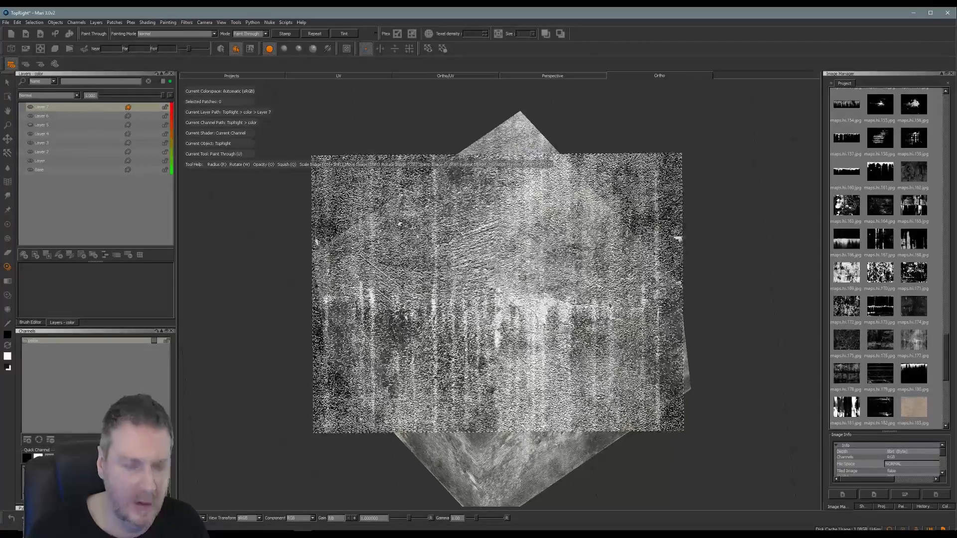
pyautogui.press('b')
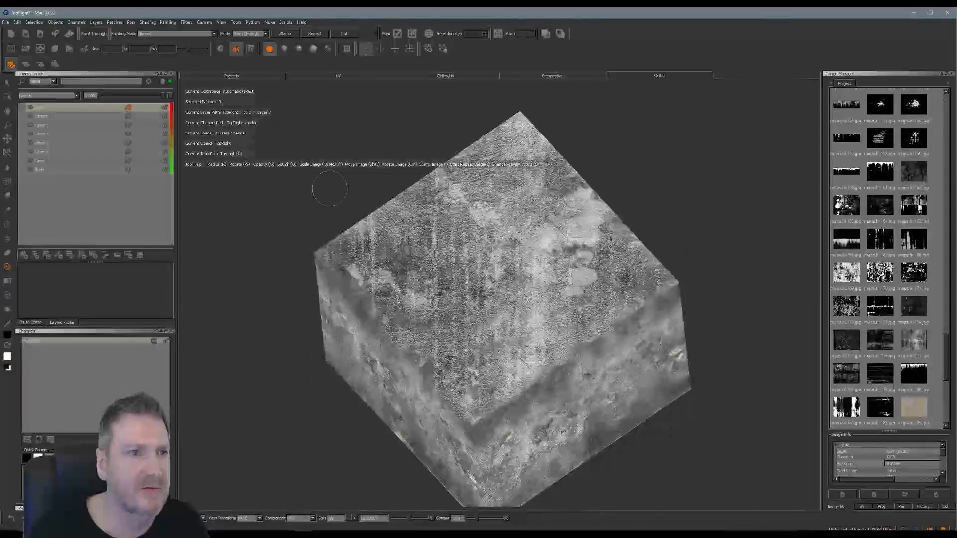
# - Move the paint-through image clear of the block and try the Darken, Add and Multiply blend modes on Layer 7
pyautogui.moveTo(435, 268)
pyautogui.keyDown('shift'); pyautogui.mouseDown()
pyautogui.moveTo(587, 271)
pyautogui.moveTo(823, 215)
pyautogui.mouseUp(); pyautogui.keyUp('shift')
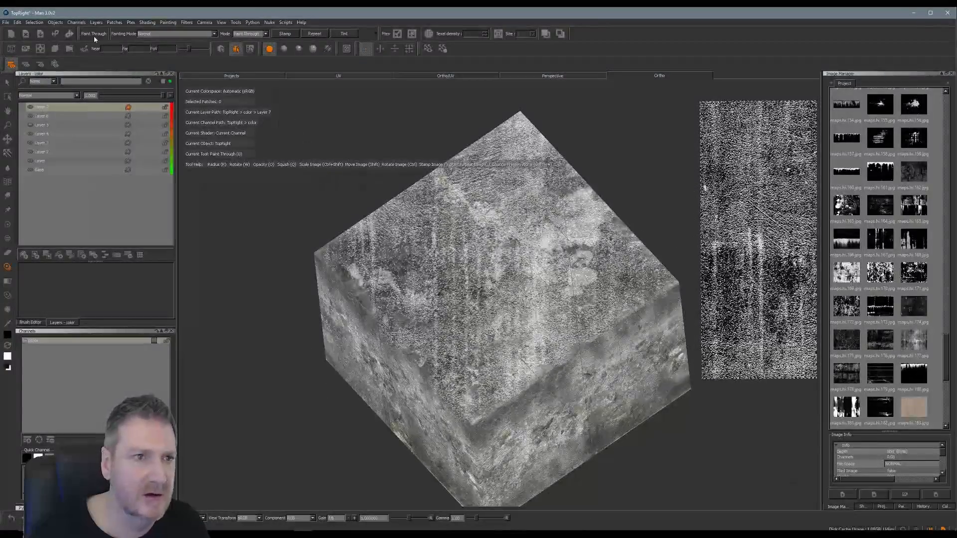
pyautogui.click(79, 95)
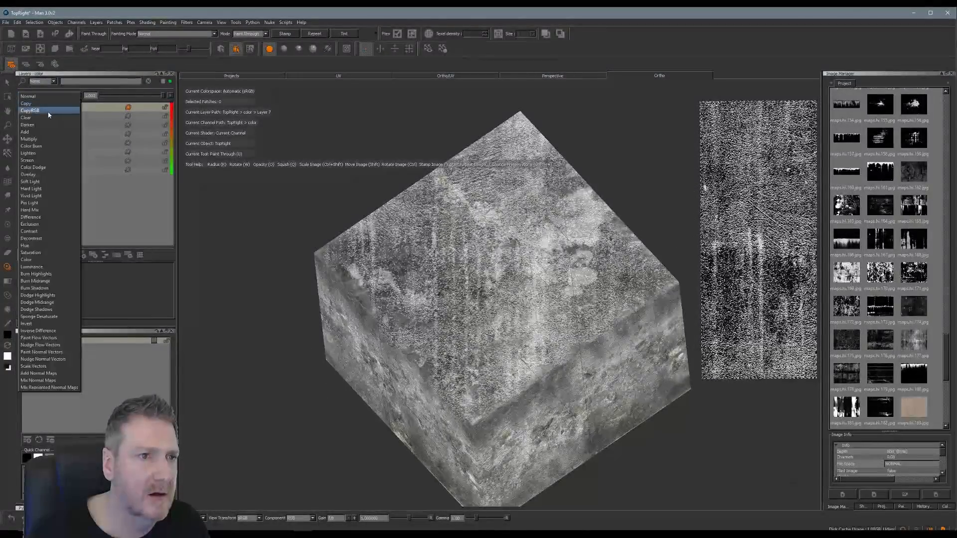
pyautogui.click(40, 123)
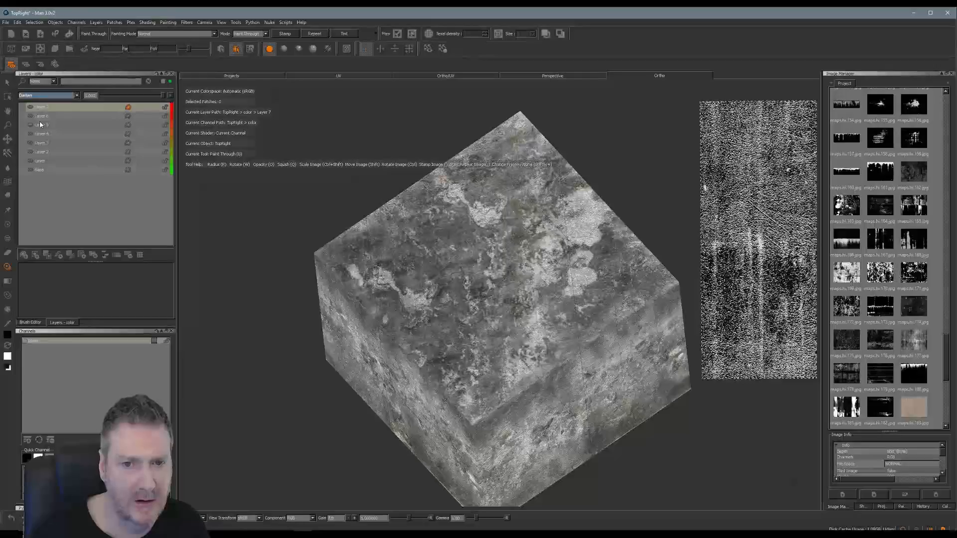
pyautogui.click(77, 96)
pyautogui.click(61, 103)
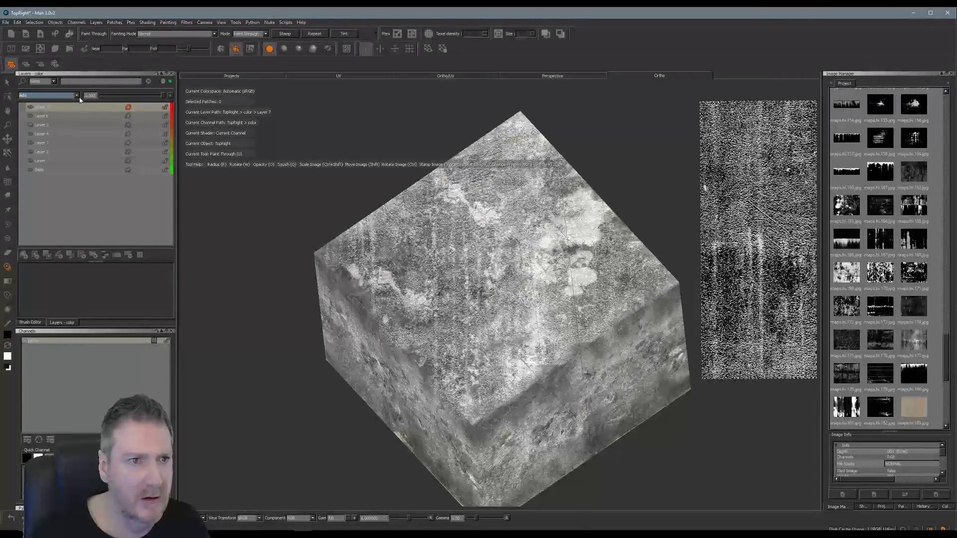
pyautogui.click(78, 95)
pyautogui.click(62, 102)
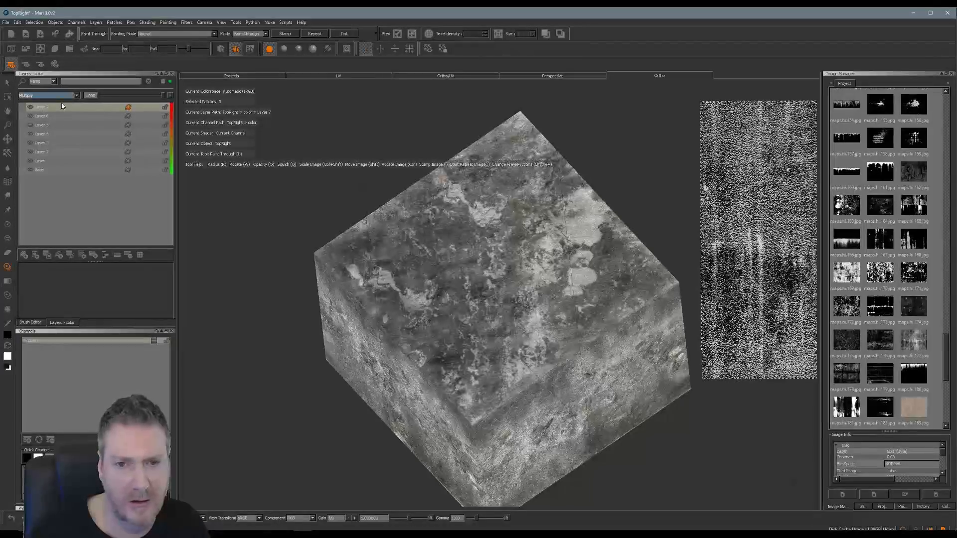
# - Blend Layer 7 over the block in Lighten mode at reduced opacity and save the project
pyautogui.click(77, 95)
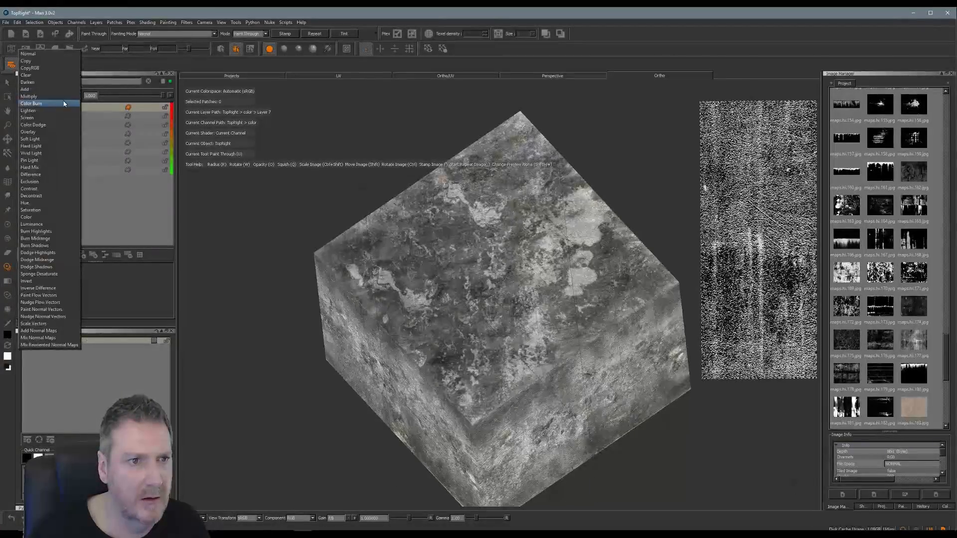
pyautogui.click(56, 108)
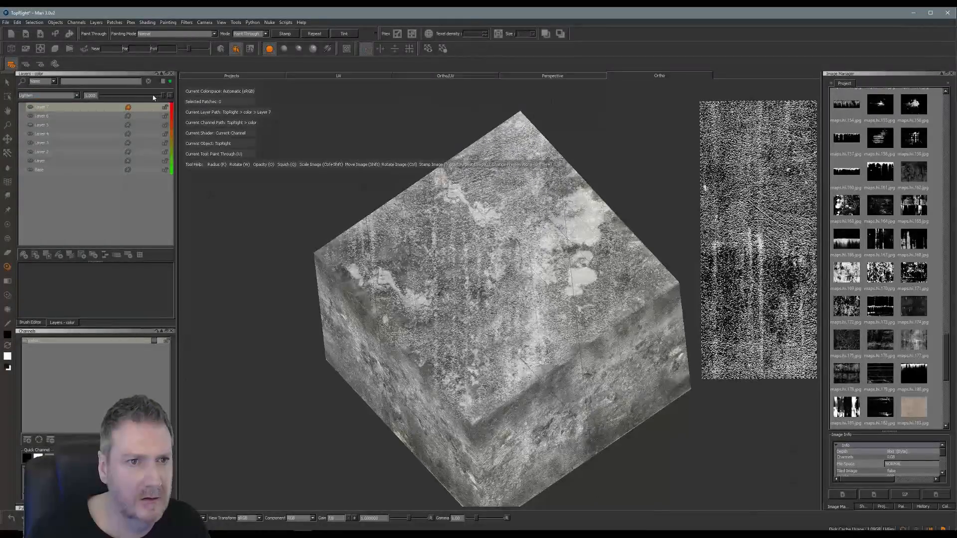
pyautogui.moveTo(154, 98)
pyautogui.mouseDown()
pyautogui.moveTo(128, 98)
pyautogui.moveTo(136, 98)
pyautogui.mouseUp()
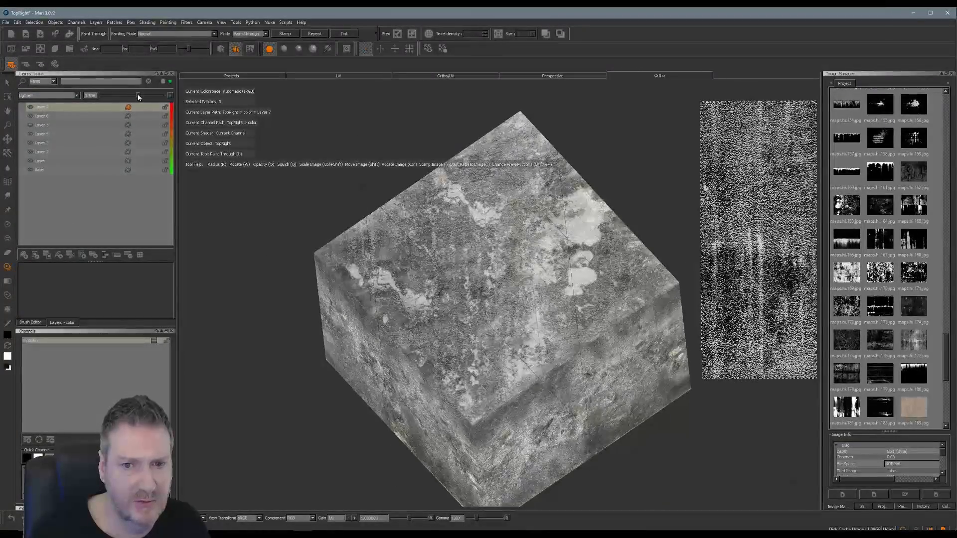
pyautogui.moveTo(305, 388)
pyautogui.keyDown('alt'); pyautogui.mouseDown()
pyautogui.moveTo(396, 320)
pyautogui.moveTo(323, 372)
pyautogui.mouseUp(); pyautogui.keyUp('alt')
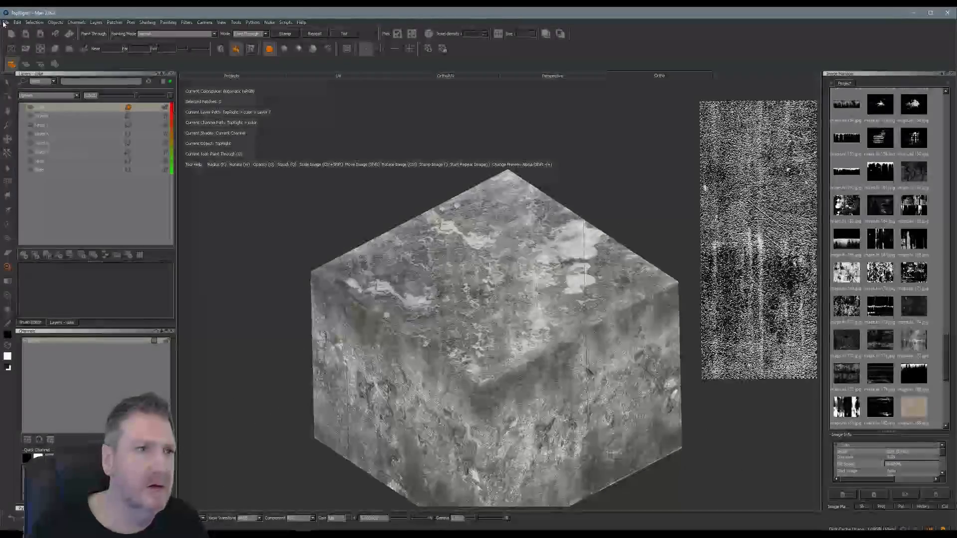
pyautogui.click(6, 22)
pyautogui.click(15, 91)
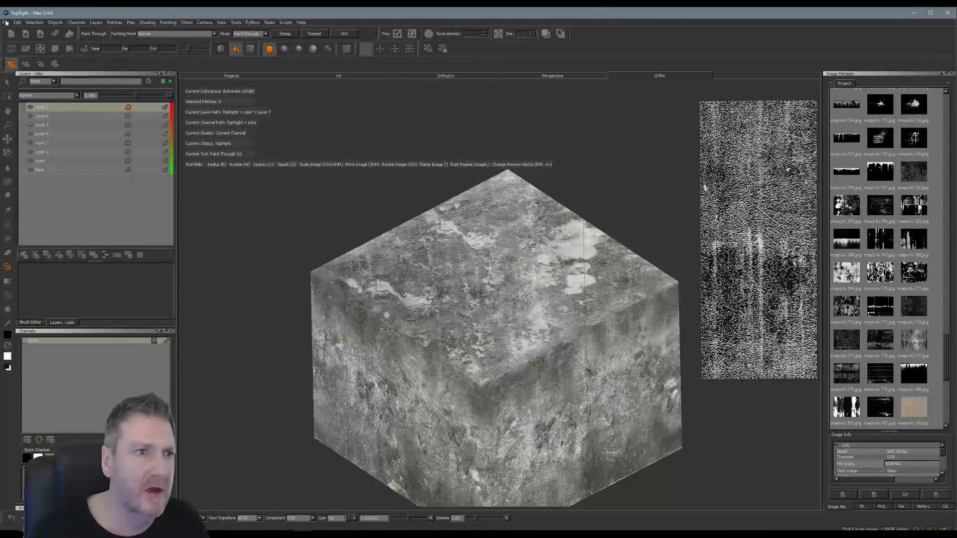
# - Export the flattened color layers to F:/Stairs as TopRightPainted.tga
pyautogui.rightClick(52, 110)
pyautogui.moveTo(90, 315)
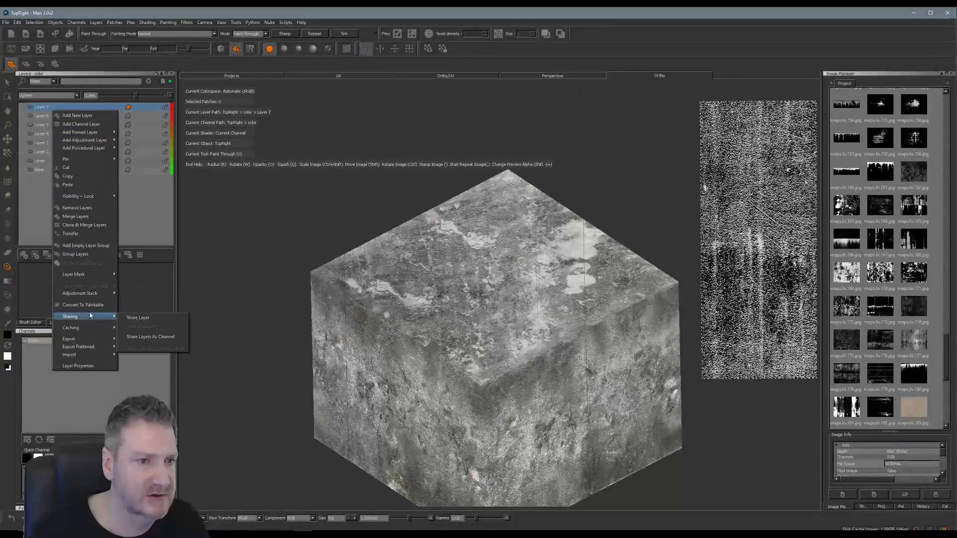
pyautogui.moveTo(97, 347)
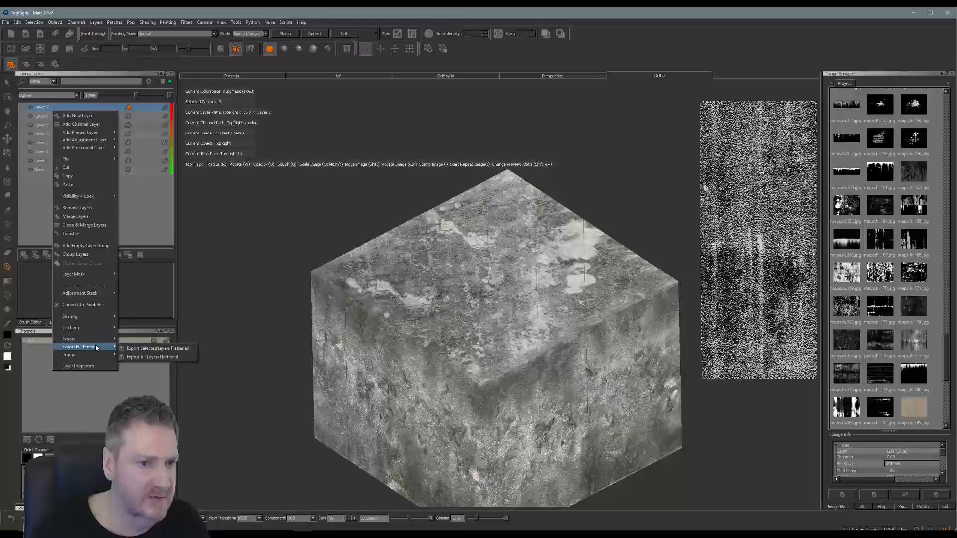
pyautogui.click(158, 348)
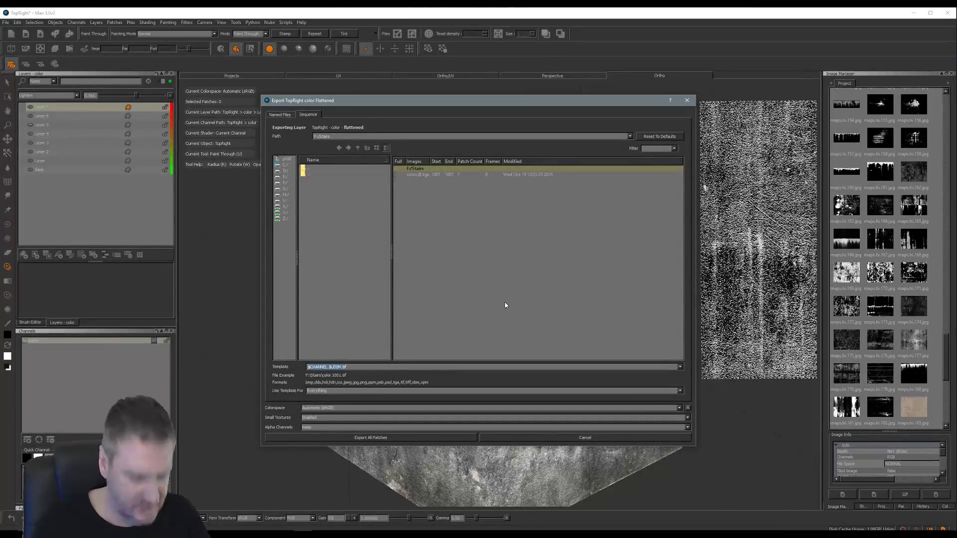
pyautogui.write('T')
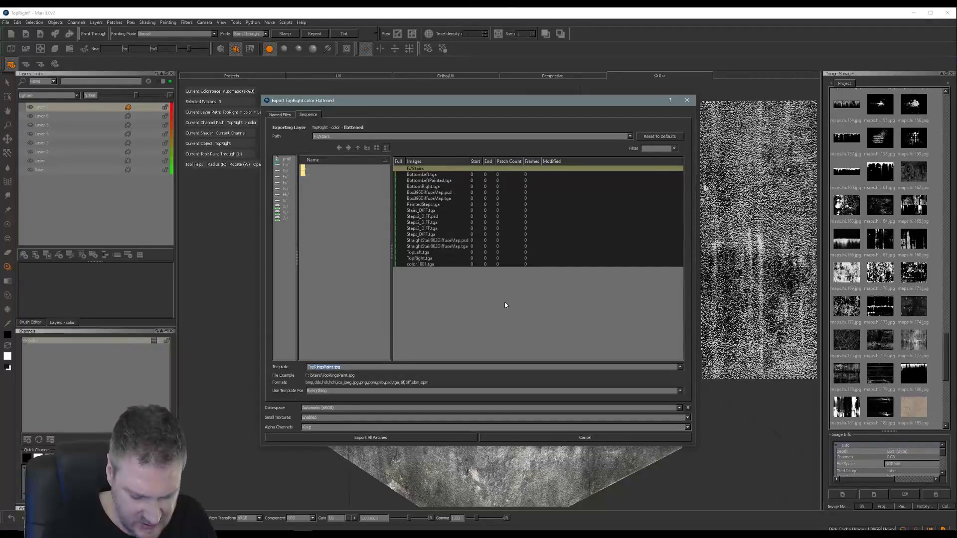
pyautogui.write('opRight')
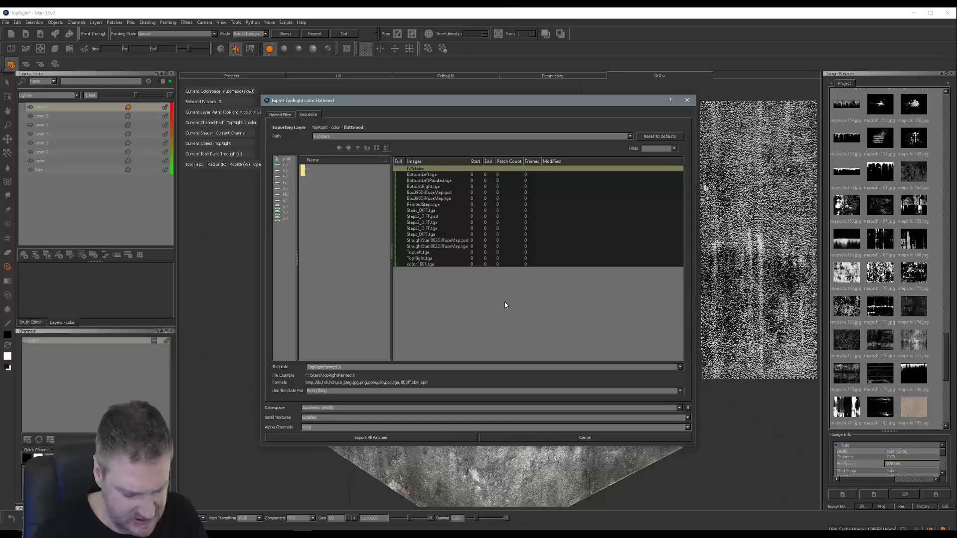
pyautogui.click(404, 440)
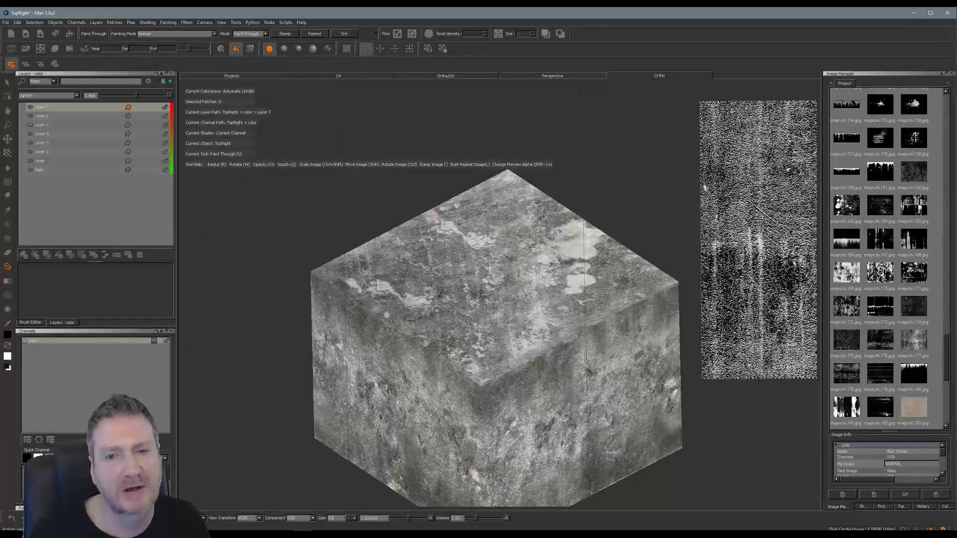
# - Switch to 3ds Max, close the Schematic View, and open the Slate Material Editor with free space below the existing material
pyautogui.click(913, 13)
pyautogui.hotkey('alt', 'Tab')
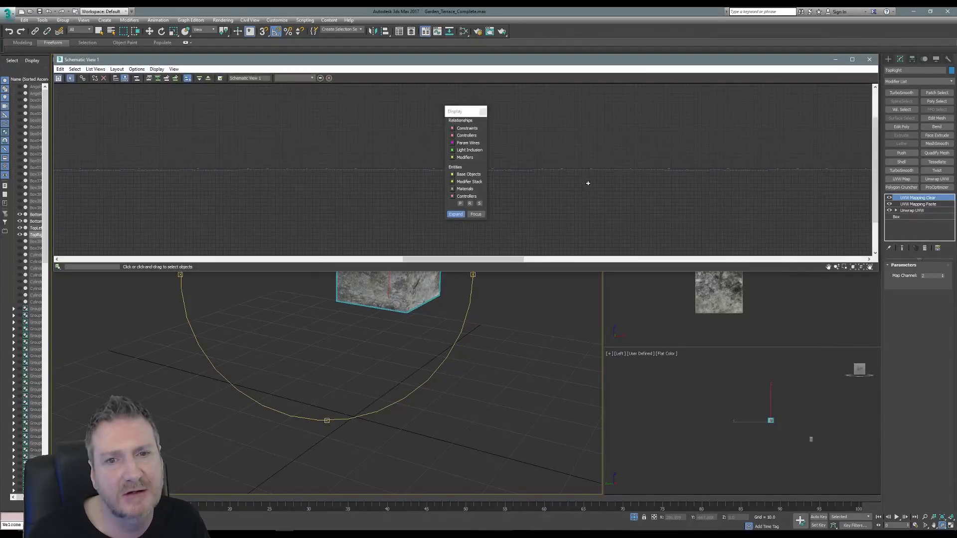
pyautogui.click(868, 60)
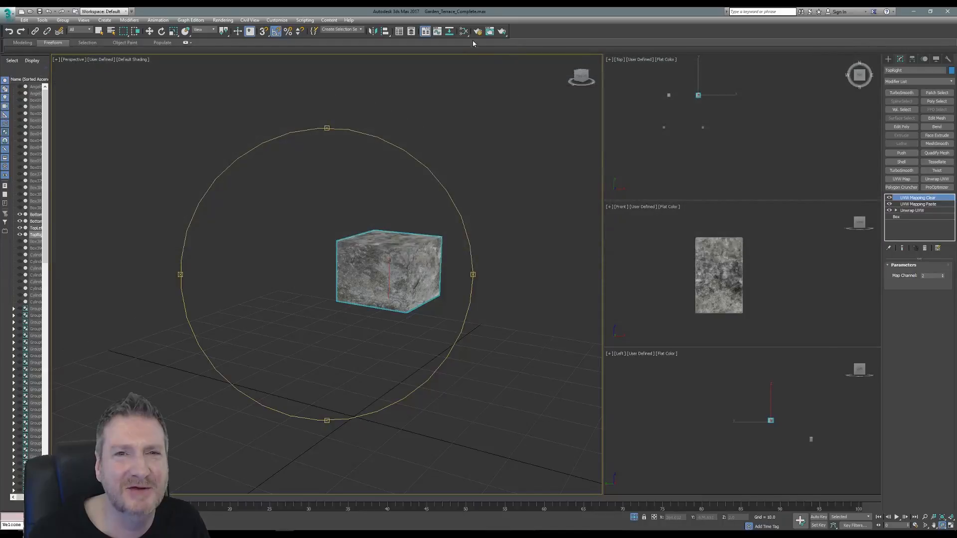
pyautogui.click(463, 32)
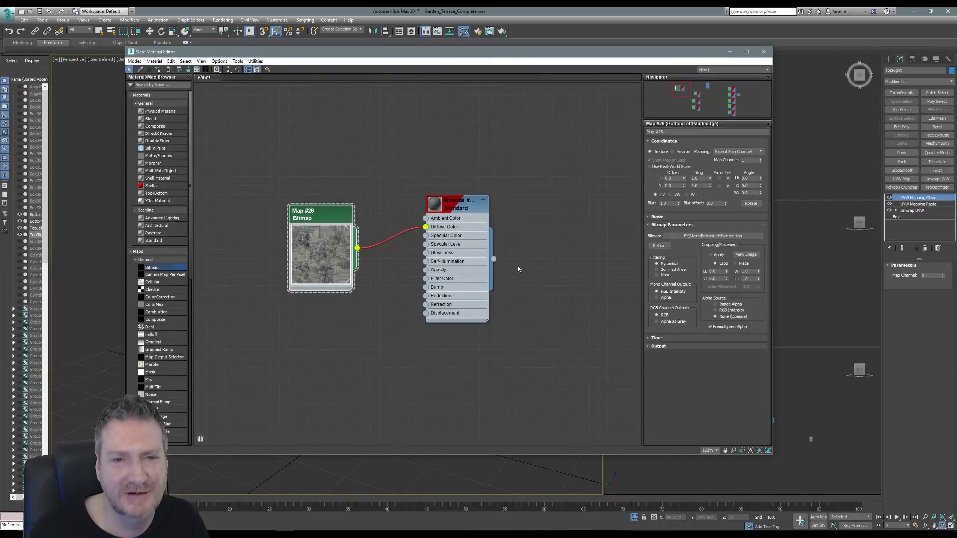
pyautogui.moveTo(518, 269); pyautogui.dragTo(519, 199, button='middle')
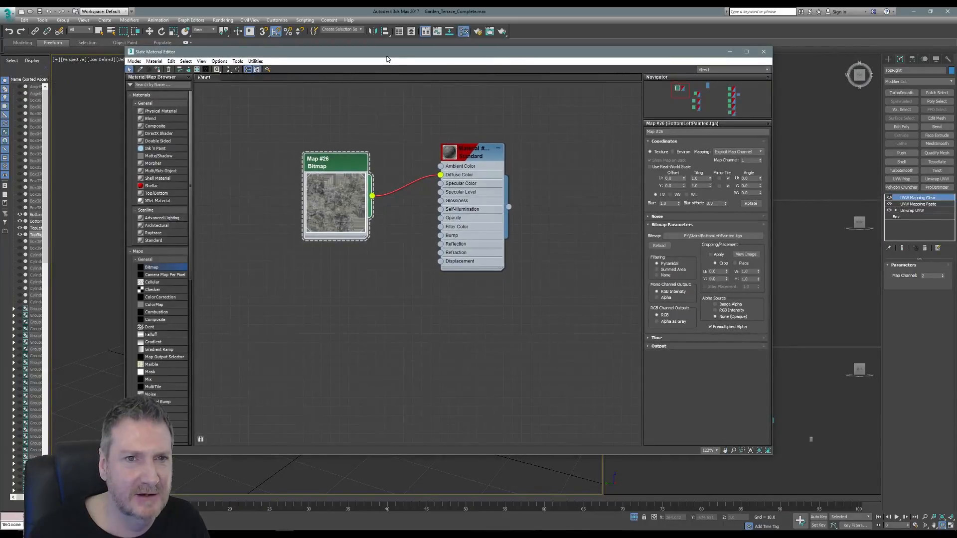
pyautogui.moveTo(387, 59); pyautogui.dragTo(574, 53)
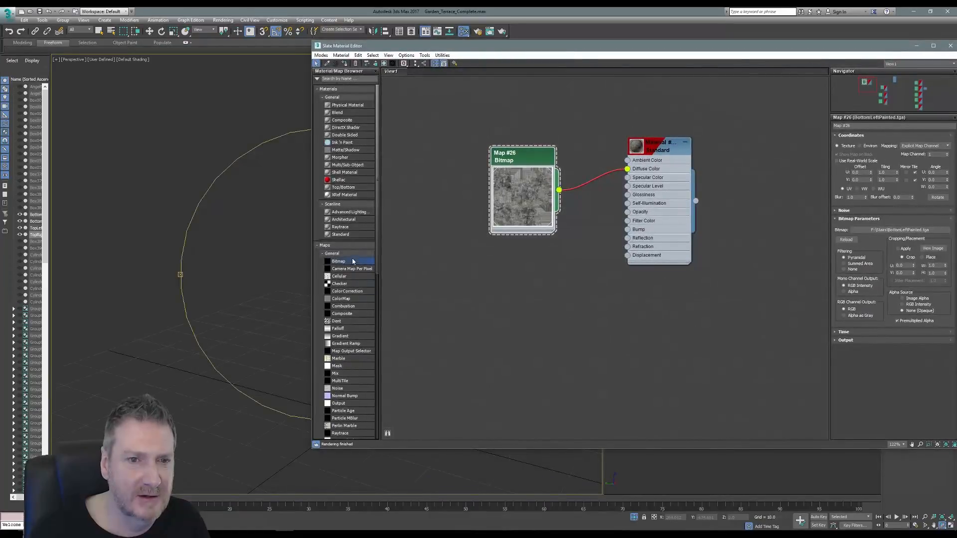
# - Add a Standard material below the existing one and a Bitmap map that loads TopRightPainted.tga
pyautogui.moveTo(350, 236); pyautogui.dragTo(639, 349)
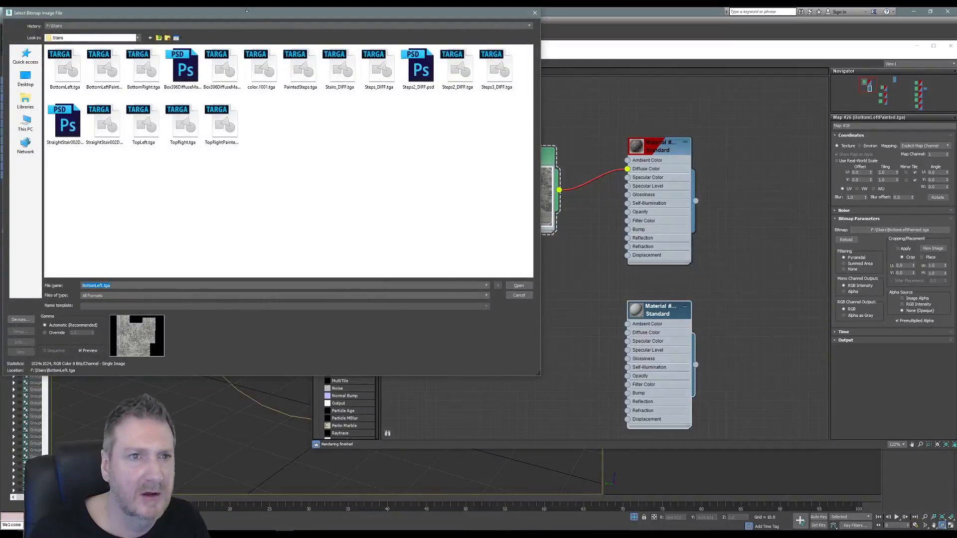
pyautogui.moveTo(246, 9); pyautogui.dragTo(410, 62)
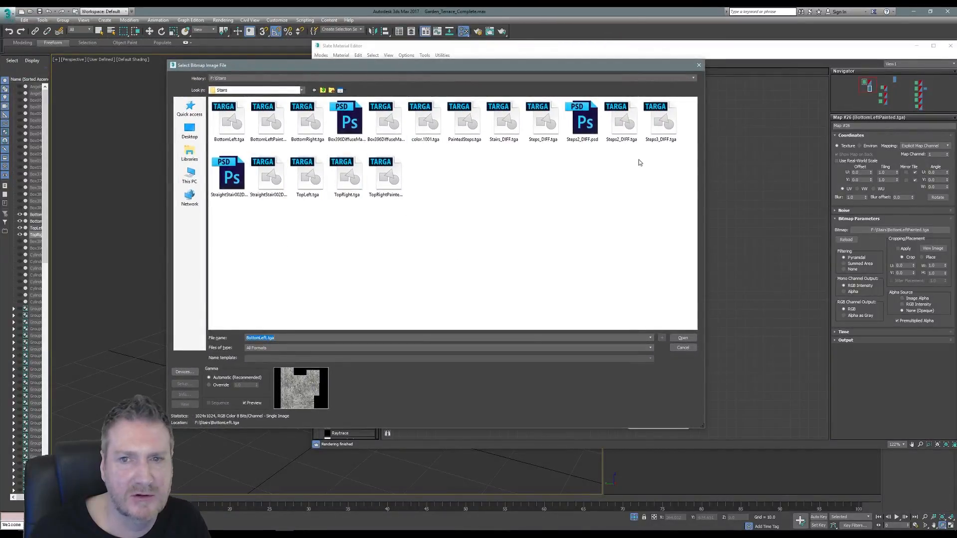
pyautogui.click(386, 177)
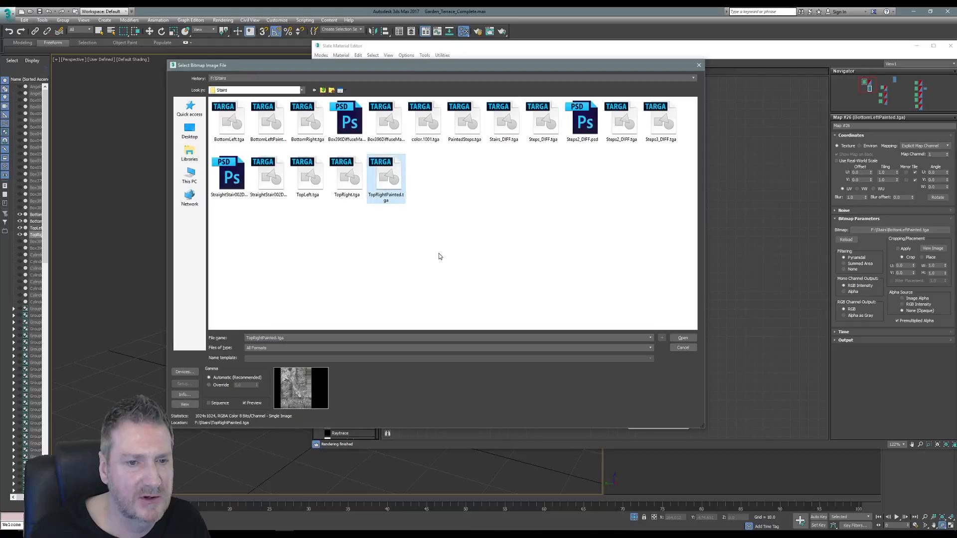
pyautogui.press('Return')
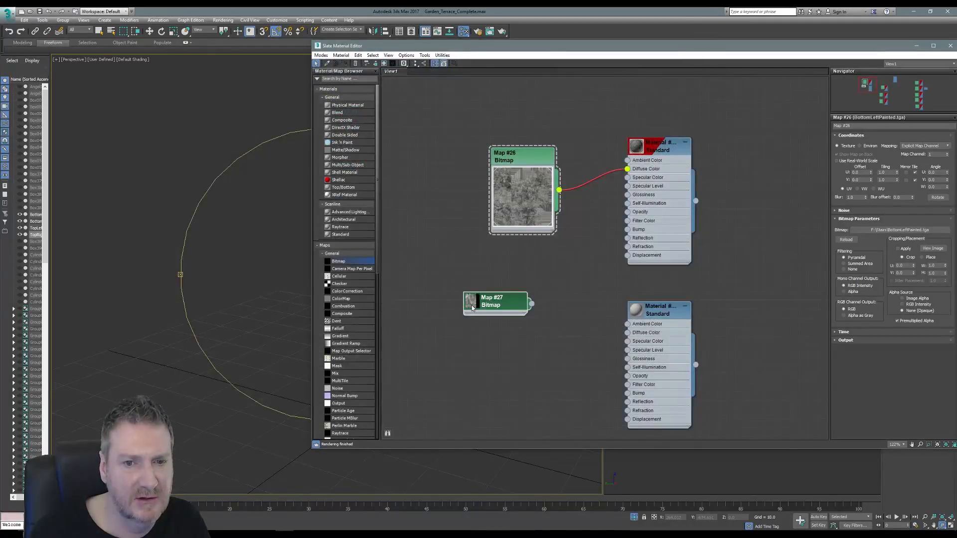
# - Enlarge the new bitmap node's preview and connect the bitmap to the new material's Diffuse Color
pyautogui.doubleClick(471, 307)
pyautogui.moveTo(518, 335); pyautogui.dragTo(546, 335)
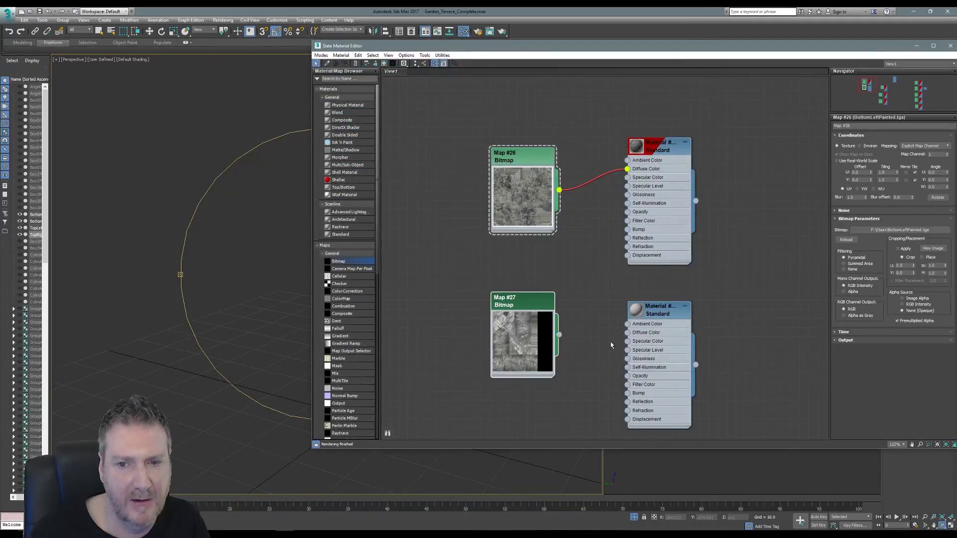
pyautogui.moveTo(605, 333); pyautogui.dragTo(626, 334)
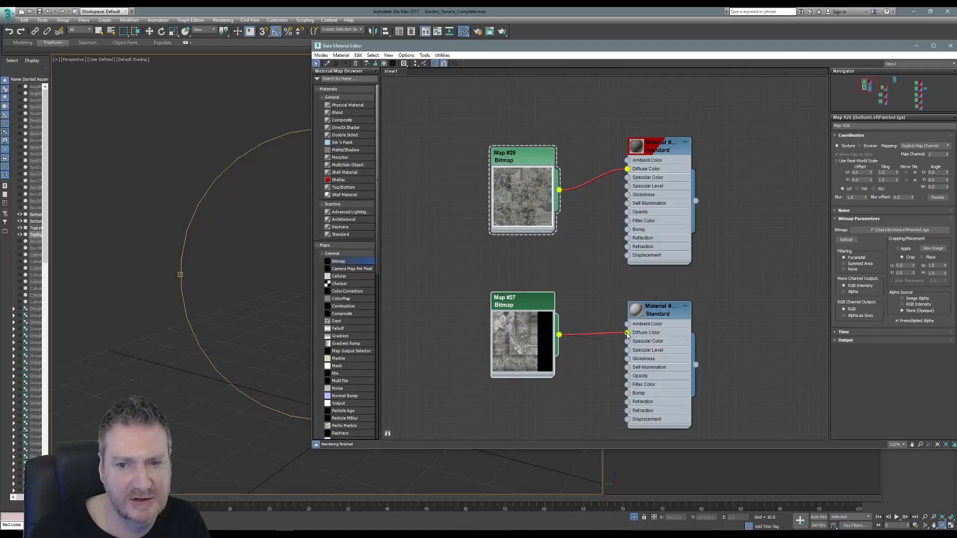
# - Turn on shaded and then realistic viewport display for the new Standard material
pyautogui.rightClick(656, 312)
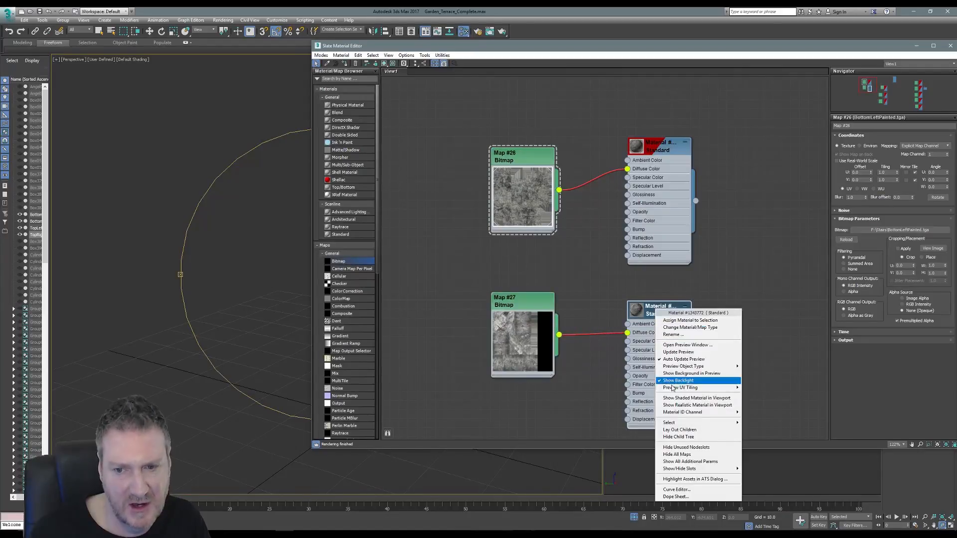
pyautogui.click(678, 398)
pyautogui.rightClick(658, 314)
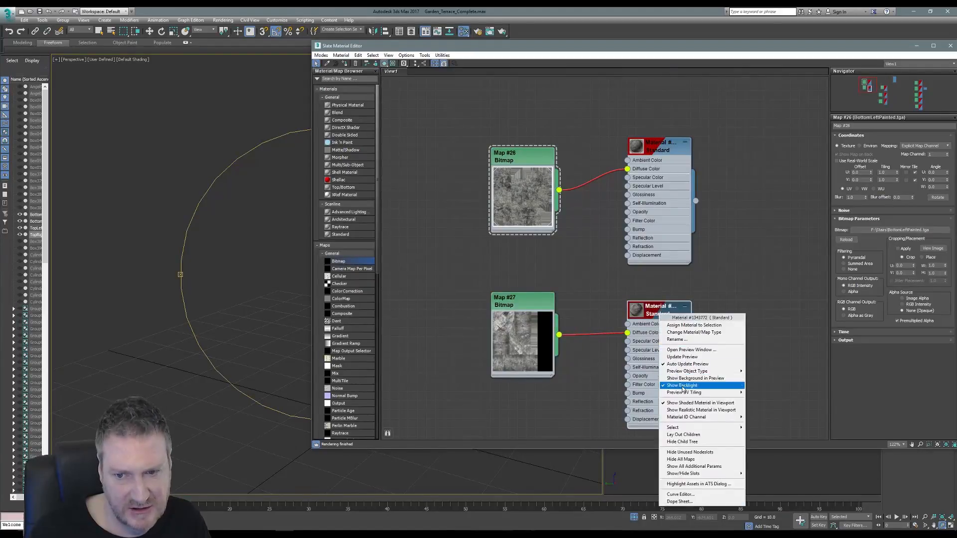
pyautogui.click(678, 414)
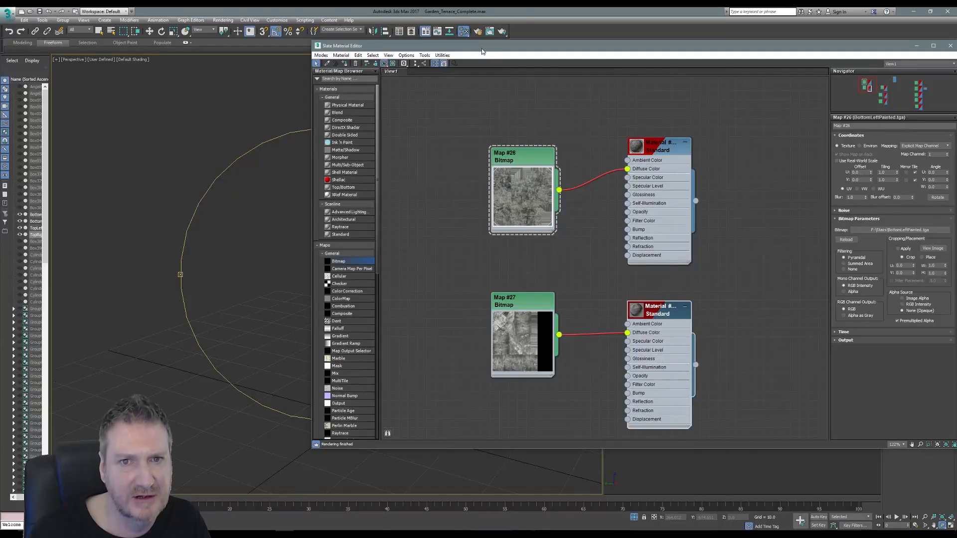
# - Assign the new material to the selected TopRight block, then close the material editor and return to object selection
pyautogui.moveTo(481, 49)
pyautogui.mouseDown()
pyautogui.moveTo(688, 58)
pyautogui.moveTo(475, 59)
pyautogui.mouseUp()
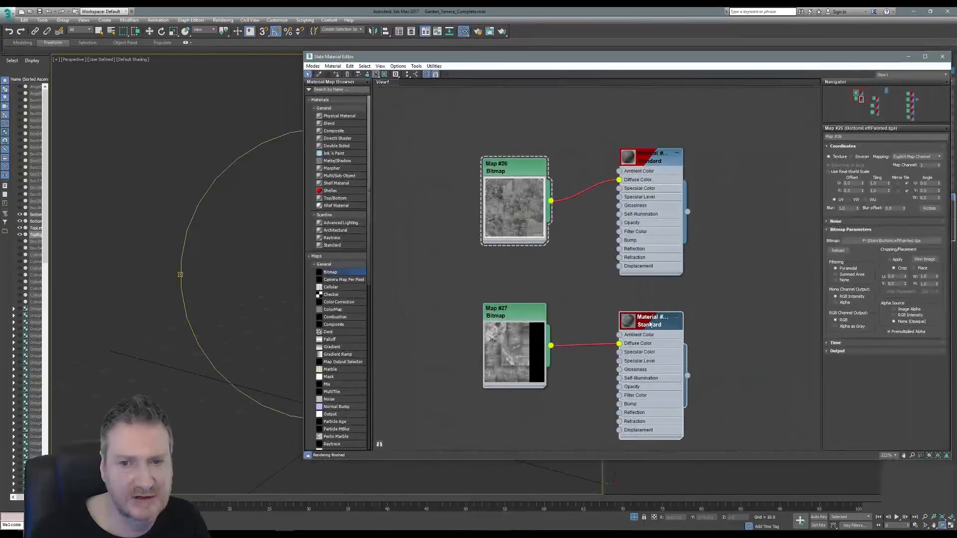
pyautogui.rightClick(650, 325)
pyautogui.click(670, 336)
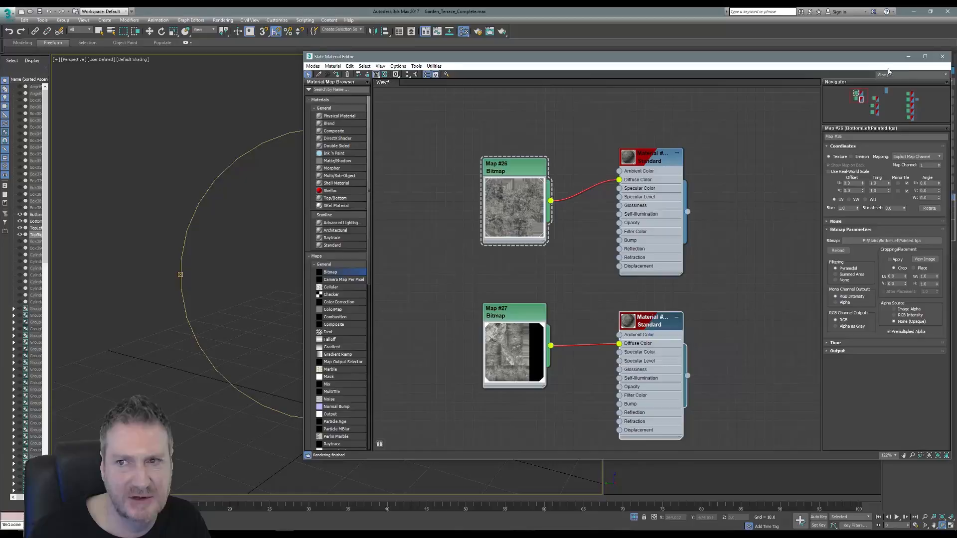
pyautogui.click(940, 56)
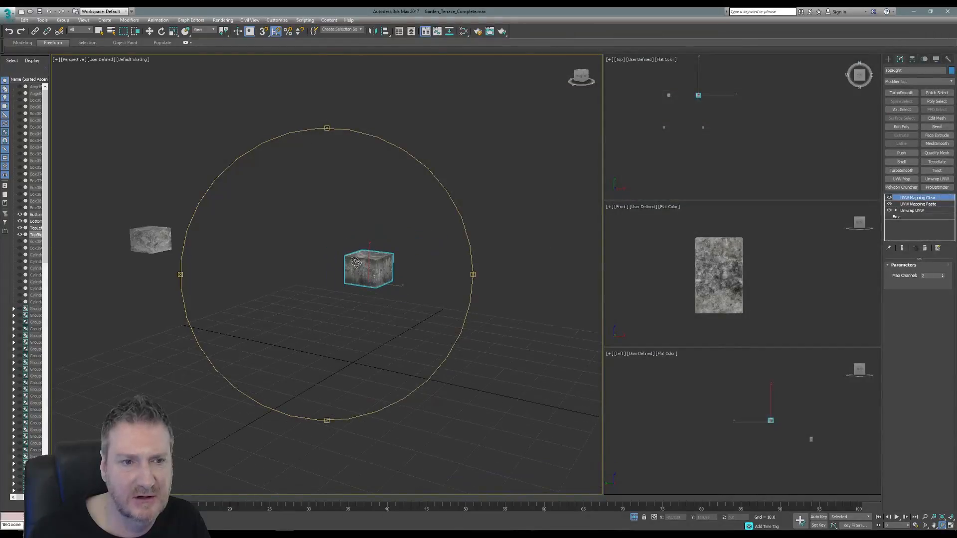
pyautogui.moveTo(356, 263); pyautogui.dragTo(335, 164)
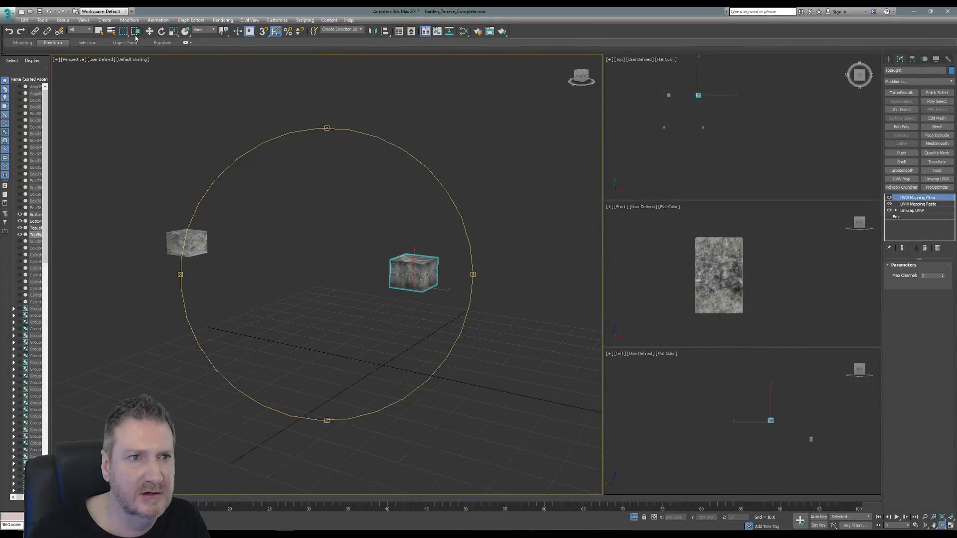
pyautogui.click(99, 32)
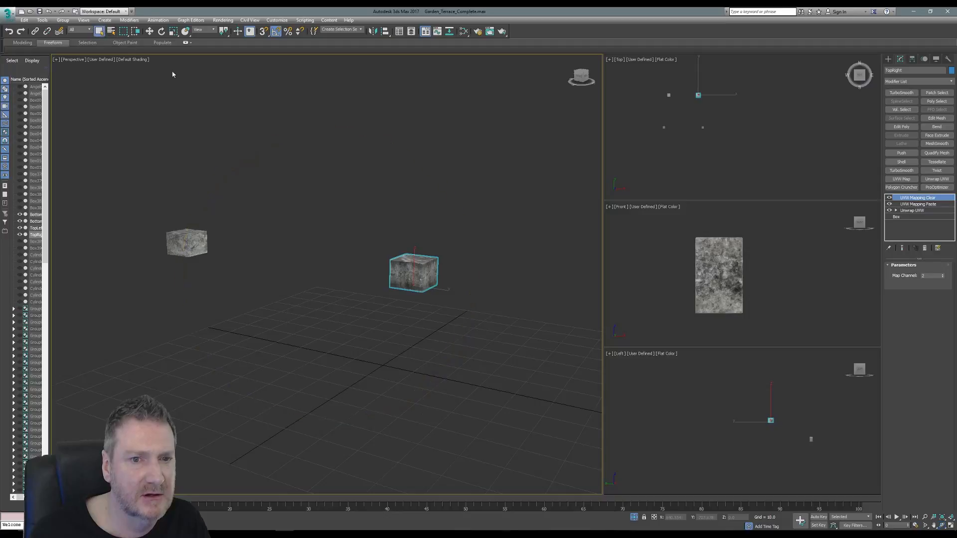
# - Assign the Standard material that uses the TopRightPainted.tga bitmap to the TopLeft block as well, then close the material editor
pyautogui.click(189, 243)
pyautogui.click(463, 31)
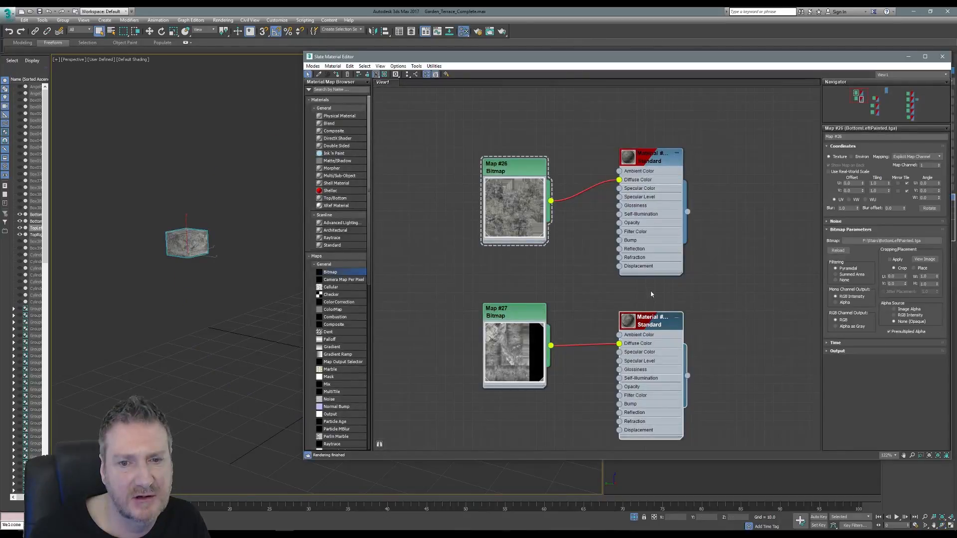
pyautogui.rightClick(645, 323)
pyautogui.click(668, 332)
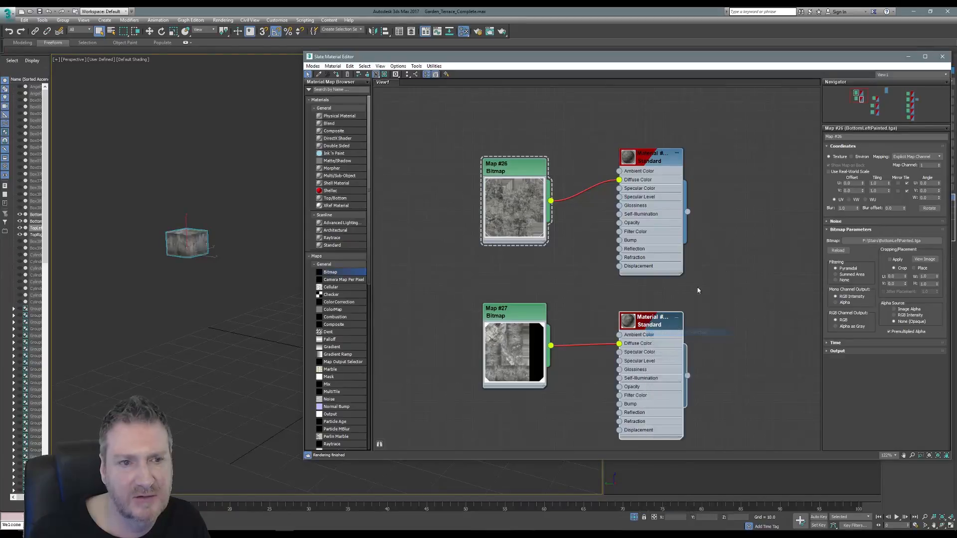
pyautogui.click(941, 57)
# - End the isolation of the four stone blocks to bring back the whole garden terrace around the staircase
pyautogui.scroll(-5, 428, 216)
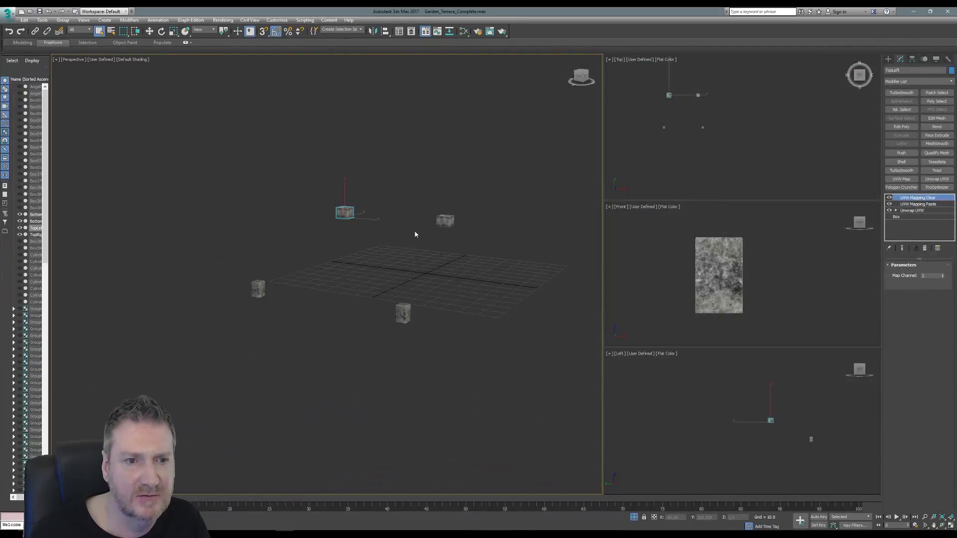
pyautogui.moveTo(415, 234); pyautogui.dragTo(375, 259, button='middle')
pyautogui.click(42, 20)
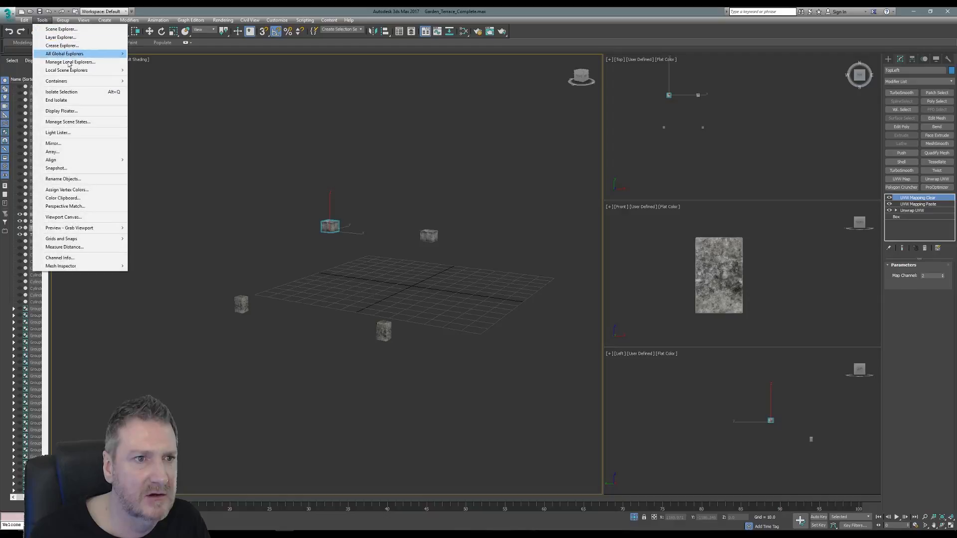
pyautogui.click(57, 100)
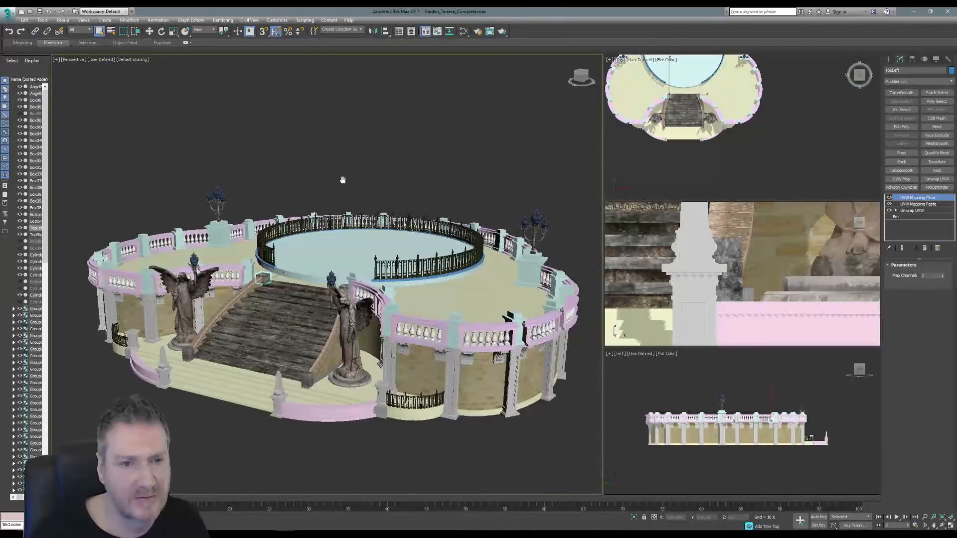
pyautogui.scroll(3, 342, 179)
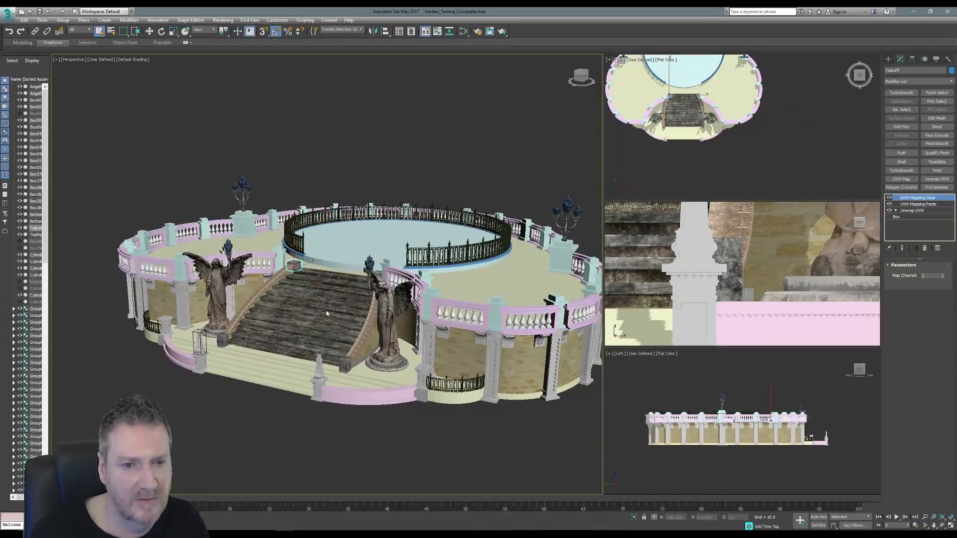
pyautogui.scroll(3, 326, 313)
pyautogui.moveTo(218, 151); pyautogui.dragTo(187, 87, button='middle')
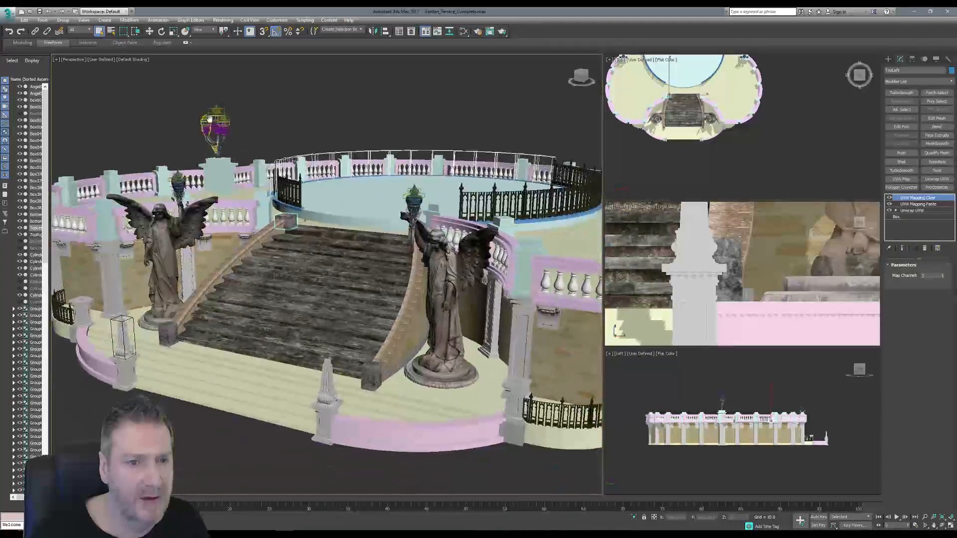
pyautogui.click(13, 18)
pyautogui.click(124, 94)
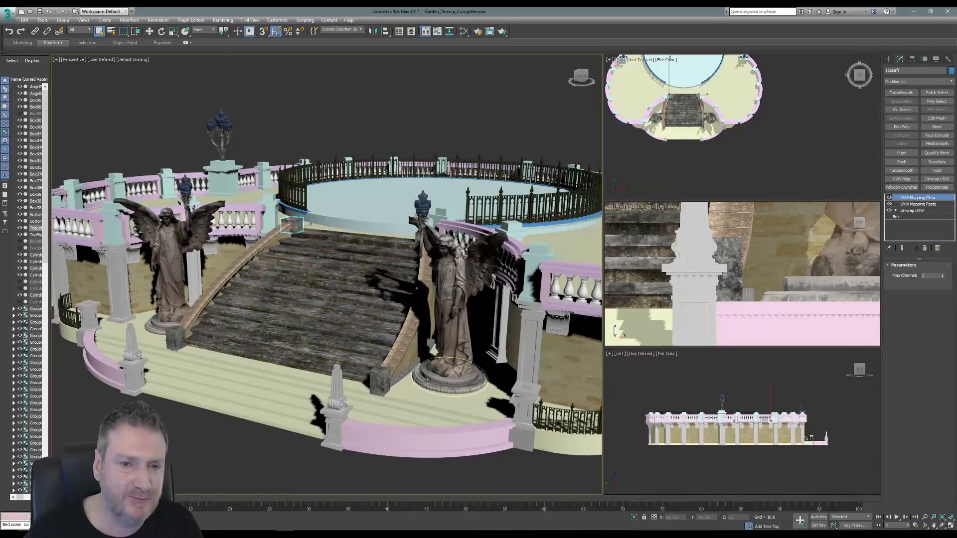
# - Select the separate pieces that form the banister beside the front angel statue at the staircase
pyautogui.scroll(5, 386, 351)
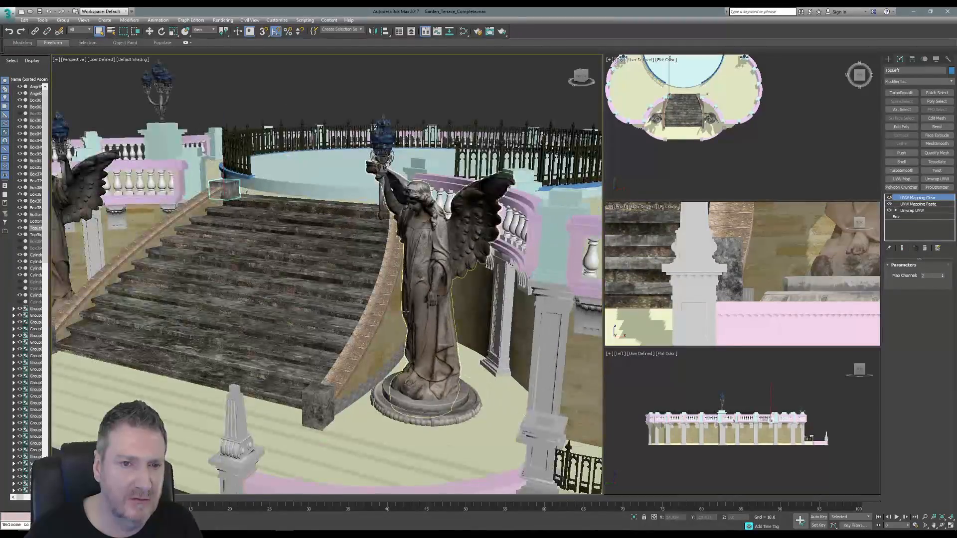
pyautogui.moveTo(405, 311); pyautogui.dragTo(405, 298, button='middle')
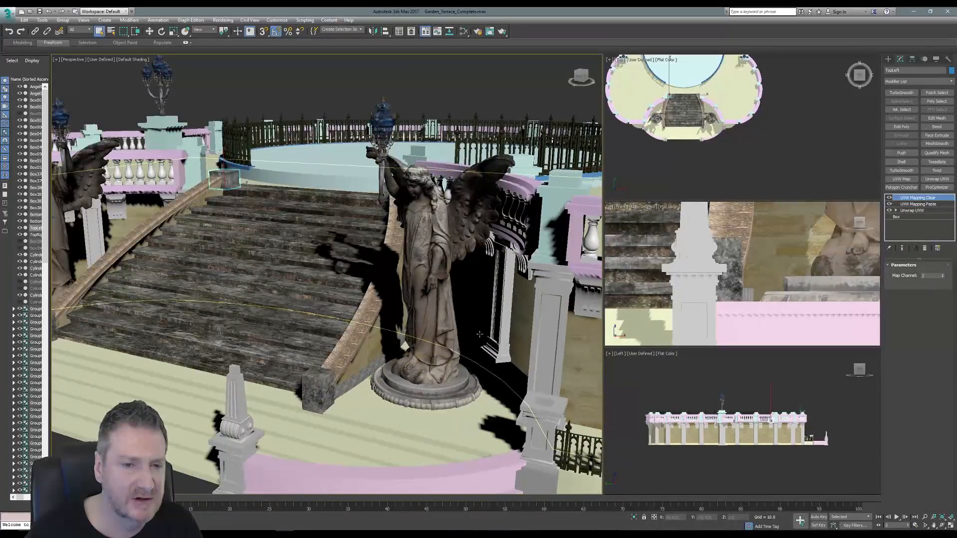
pyautogui.click(370, 319)
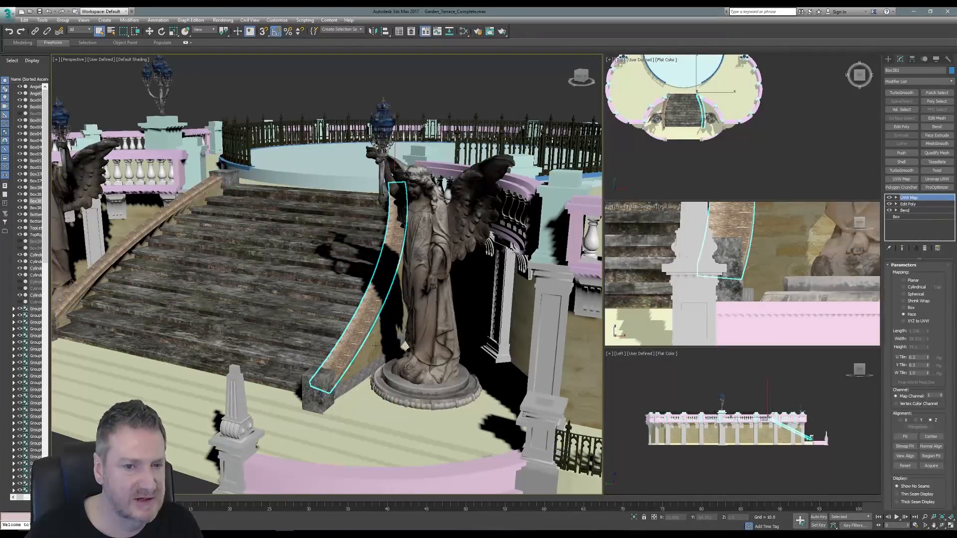
pyautogui.keyDown('ctrl'); pyautogui.click(376, 361); pyautogui.keyUp('ctrl')
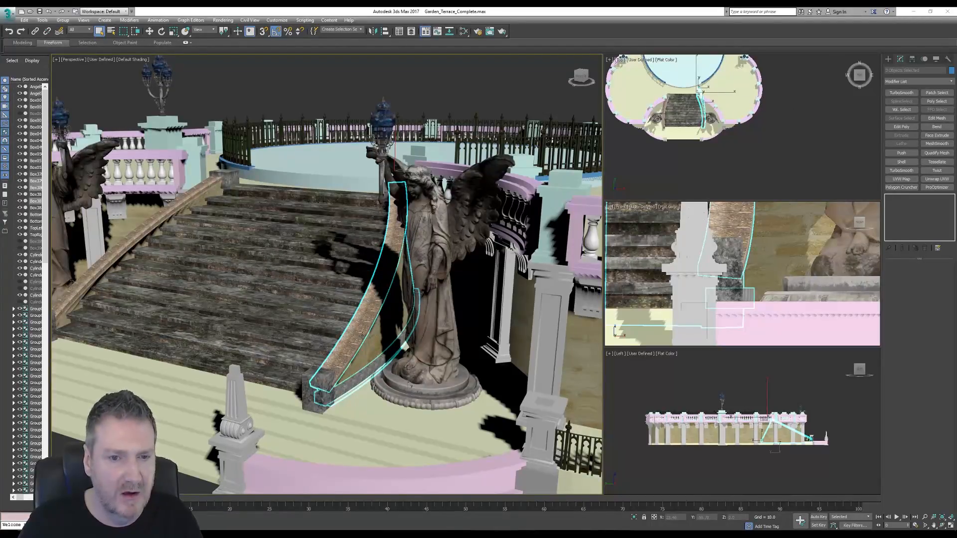
pyautogui.click(900, 61)
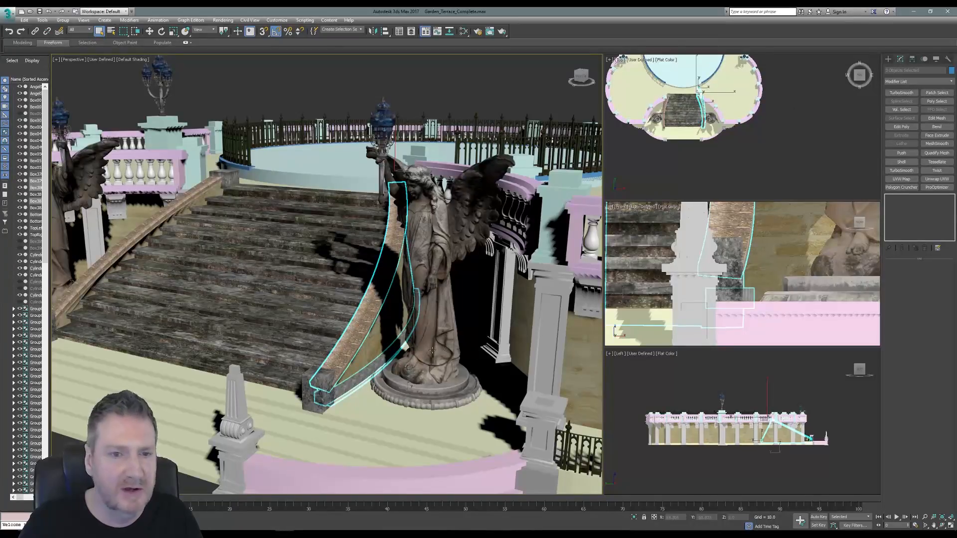
# - Add Edit Poly to the banister's side wall and attach its top rail and lower trim, matching material IDs to material
pyautogui.click(380, 344)
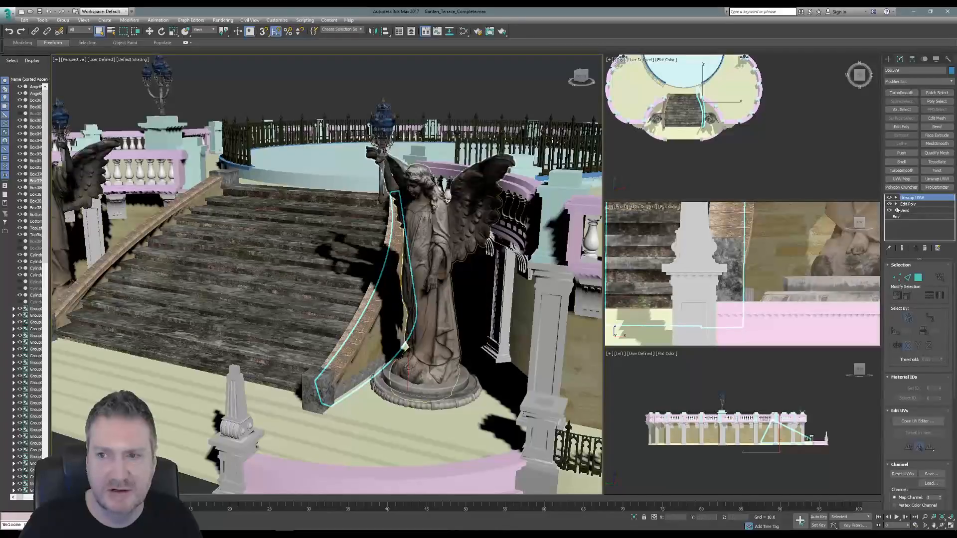
pyautogui.click(901, 127)
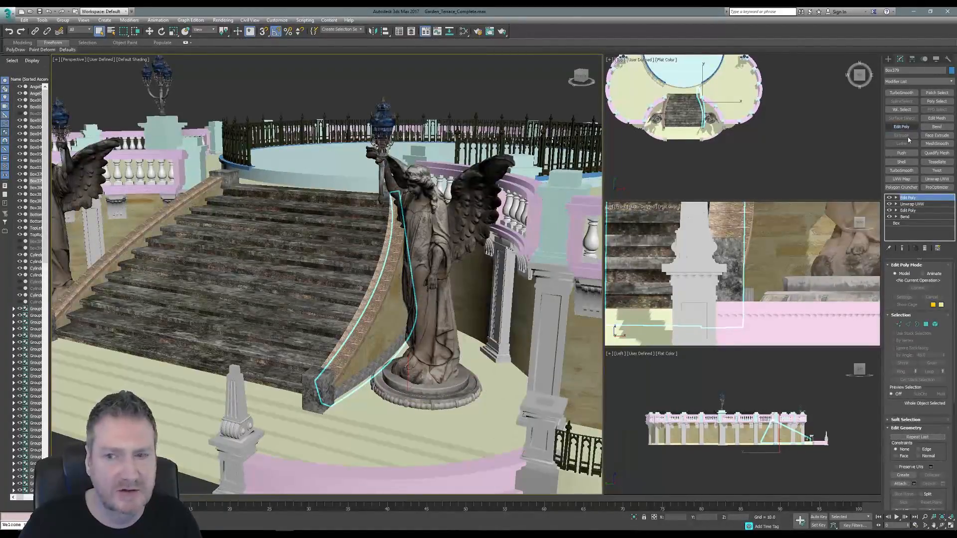
pyautogui.click(900, 484)
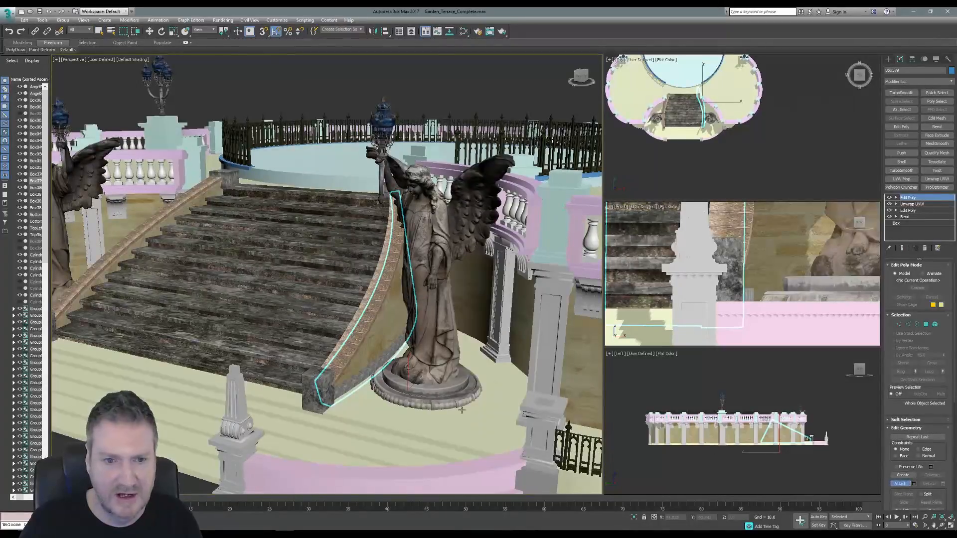
pyautogui.click(360, 336)
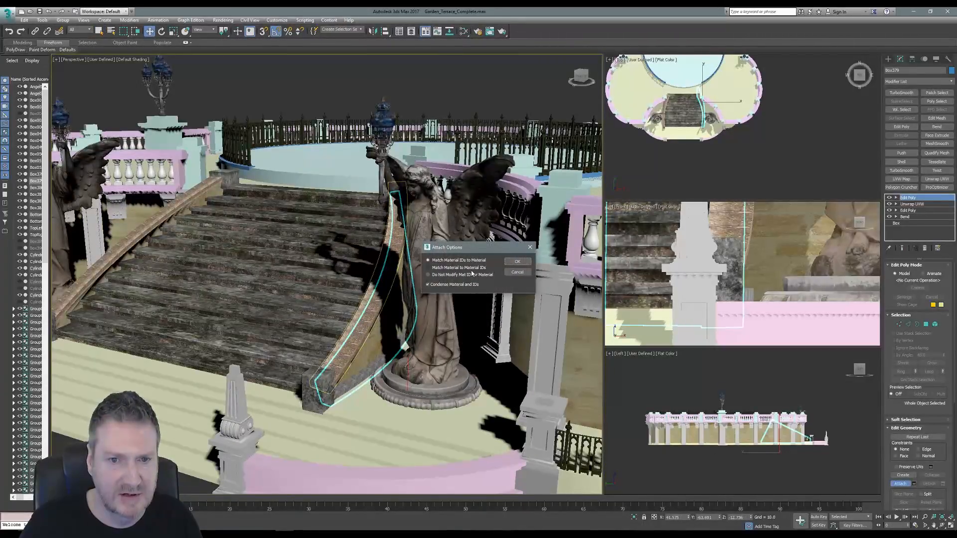
pyautogui.click(520, 262)
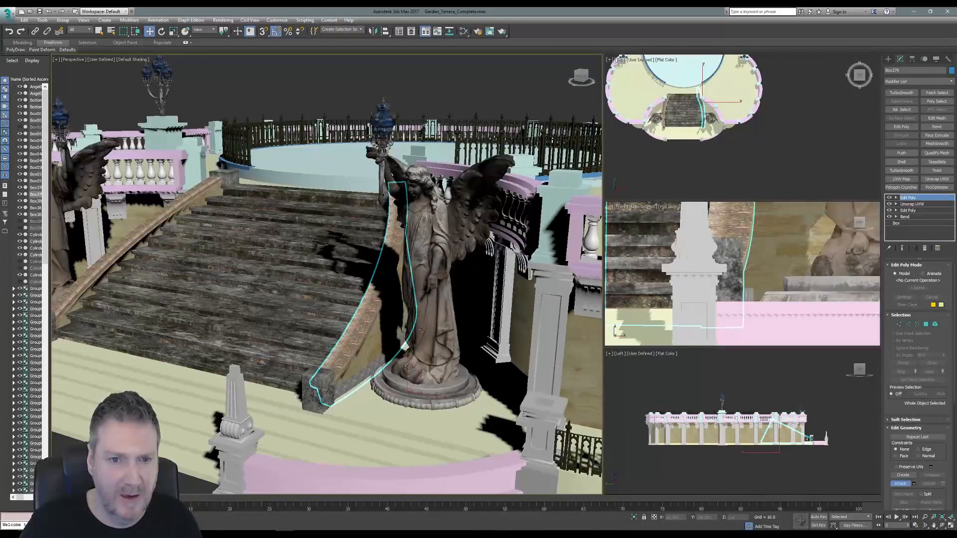
pyautogui.rightClick(370, 366)
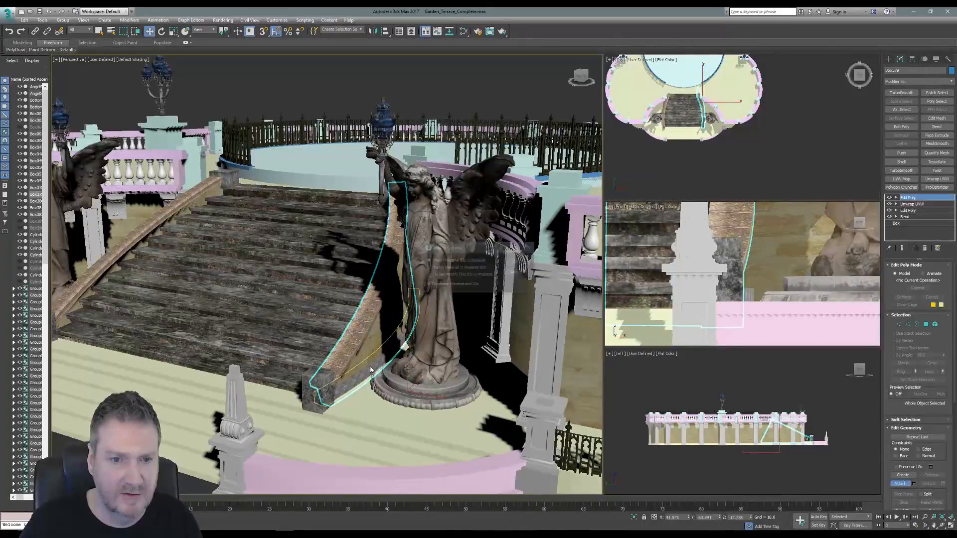
pyautogui.click(523, 264)
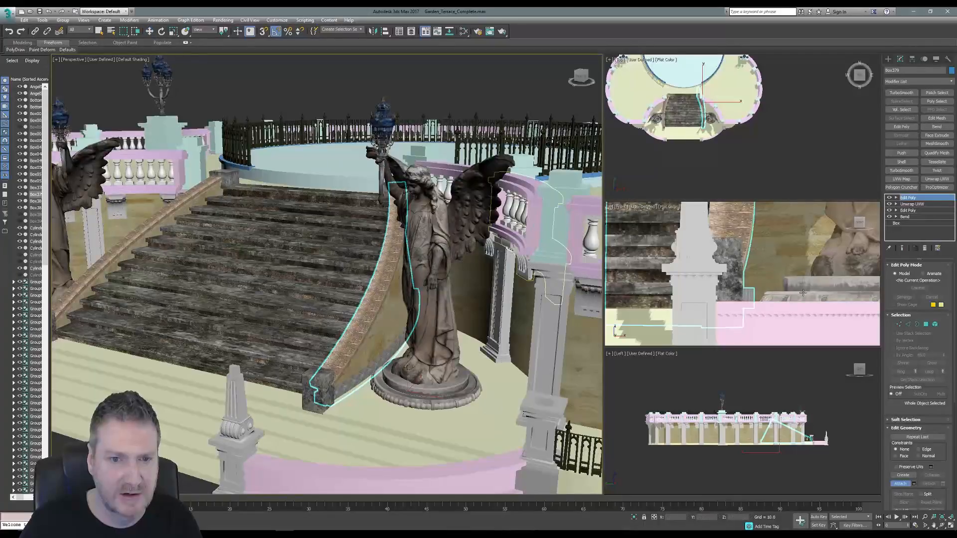
pyautogui.click(908, 484)
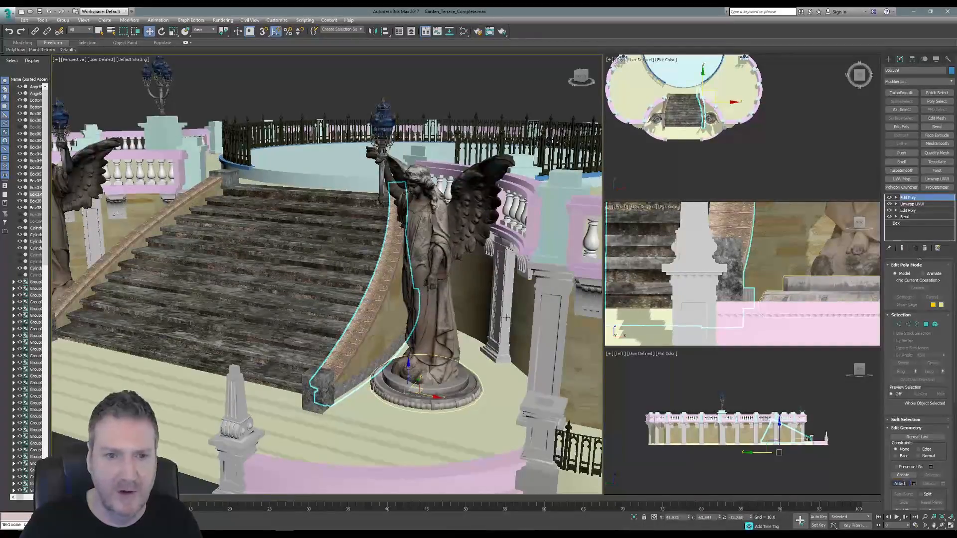
# - Rename the combined banister object to RightBanister
pyautogui.click(906, 70)
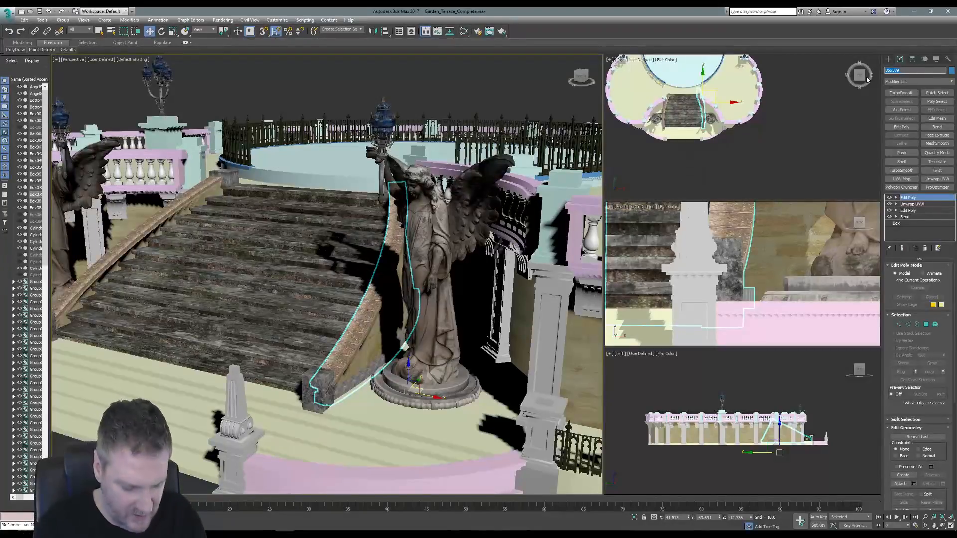
pyautogui.write('RightBanister')
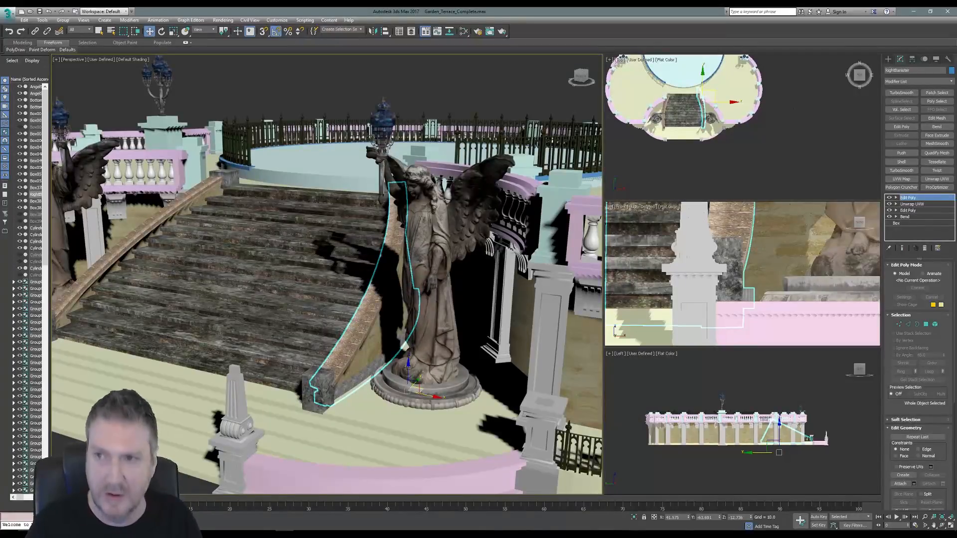
pyautogui.press('Return')
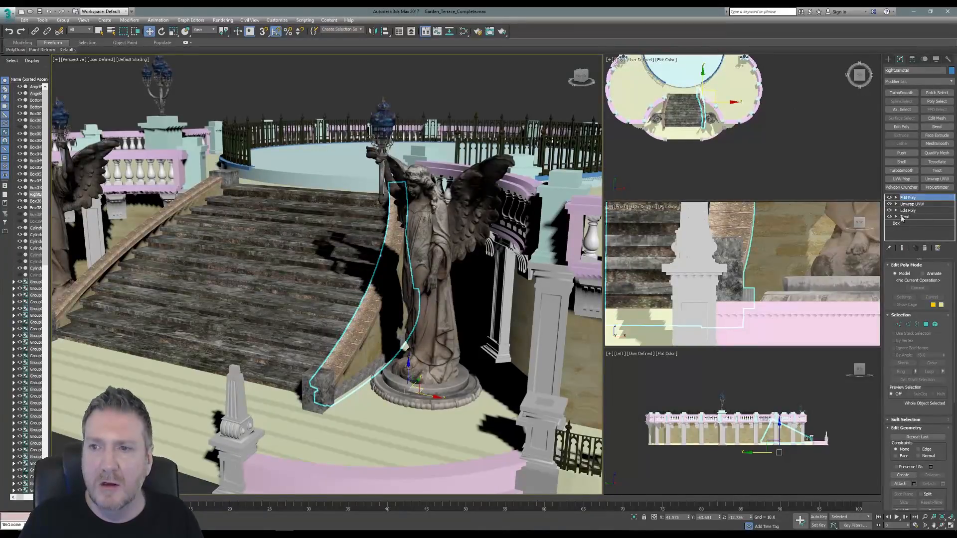
# - Add an Unwrap UVW modifier to the banister and switch it to map channel 2, abandoning the current channel's UVs
pyautogui.click(935, 179)
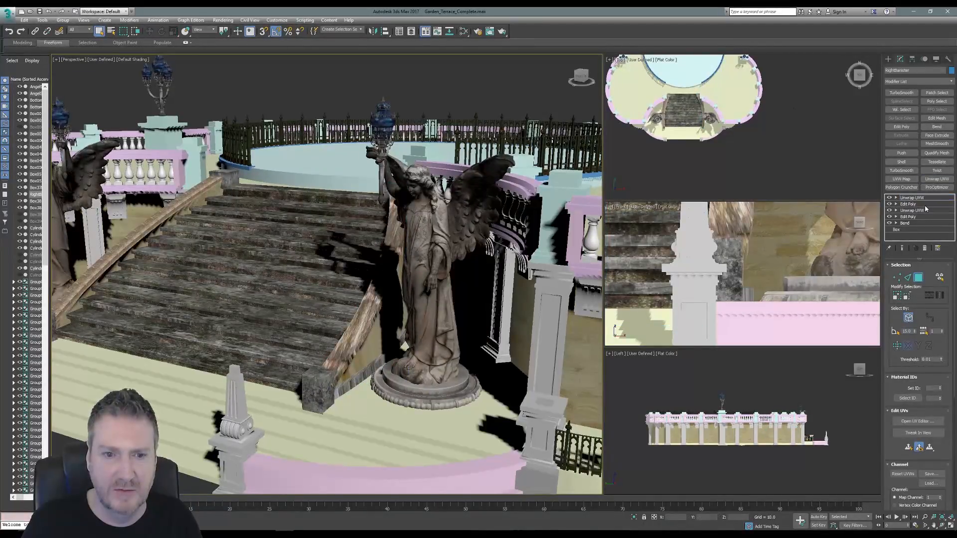
pyautogui.scroll(-2, 938, 459)
pyautogui.click(940, 454)
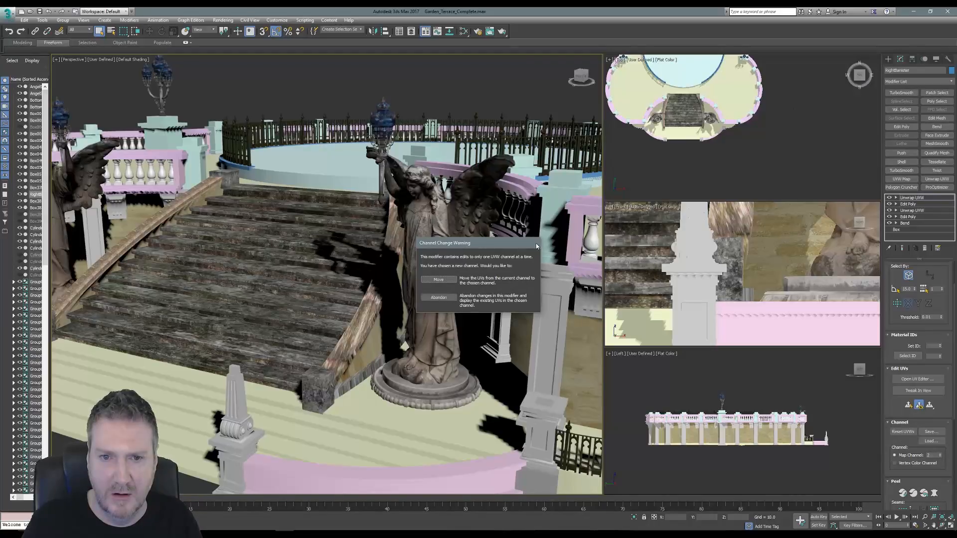
pyautogui.click(439, 297)
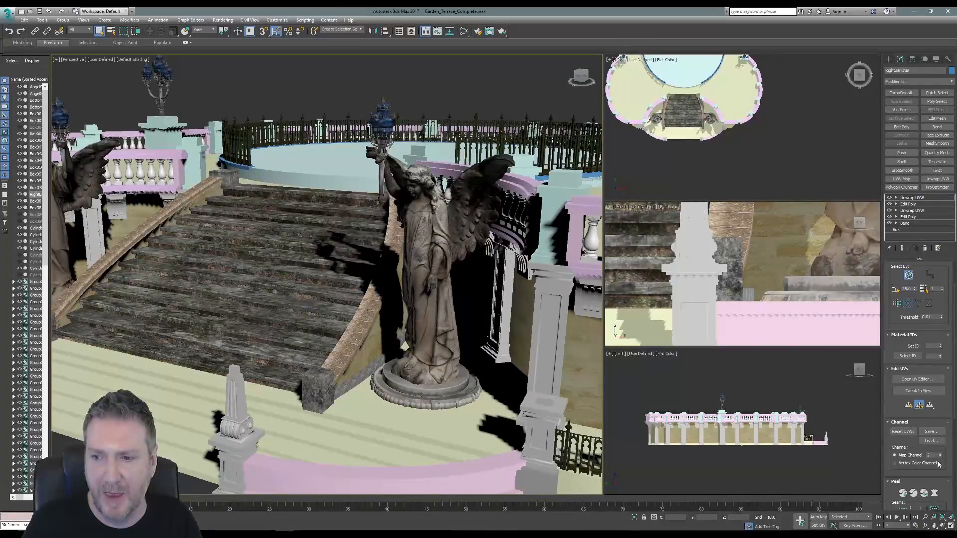
# - Apply Flatten Mapping to all the banister's UV faces, then close the UV editor and leave polygon selection
pyautogui.click(940, 380)
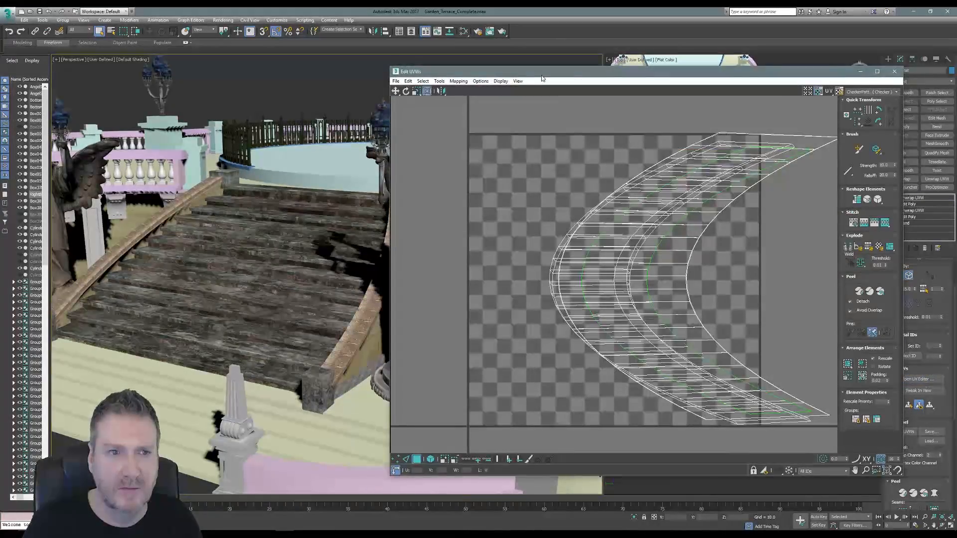
pyautogui.moveTo(541, 75); pyautogui.dragTo(598, 55)
pyautogui.scroll(-4, 602, 155)
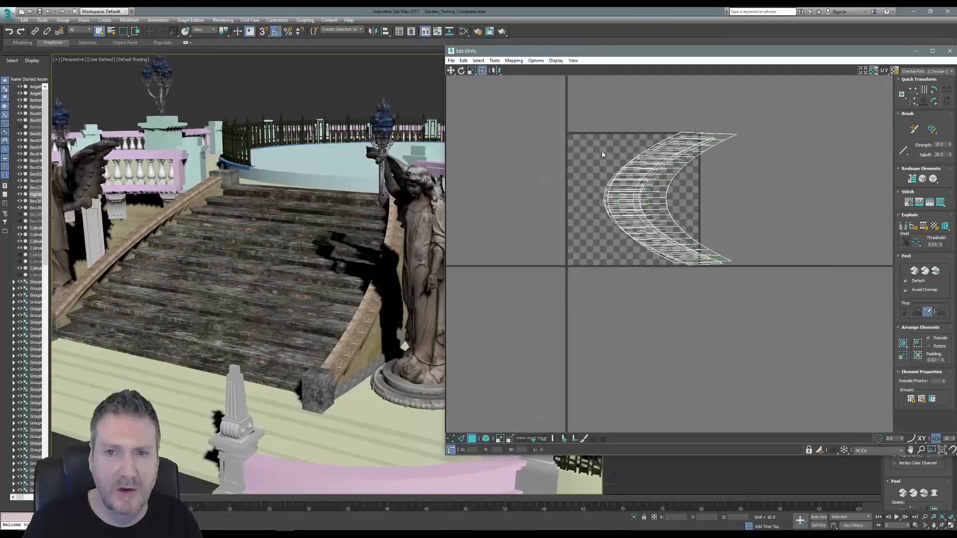
pyautogui.moveTo(562, 111); pyautogui.dragTo(793, 297)
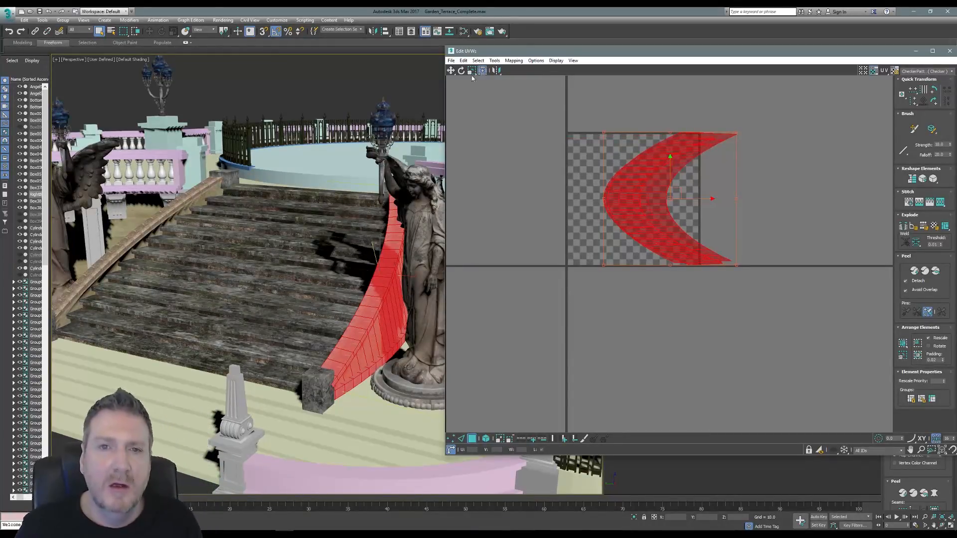
pyautogui.click(514, 61)
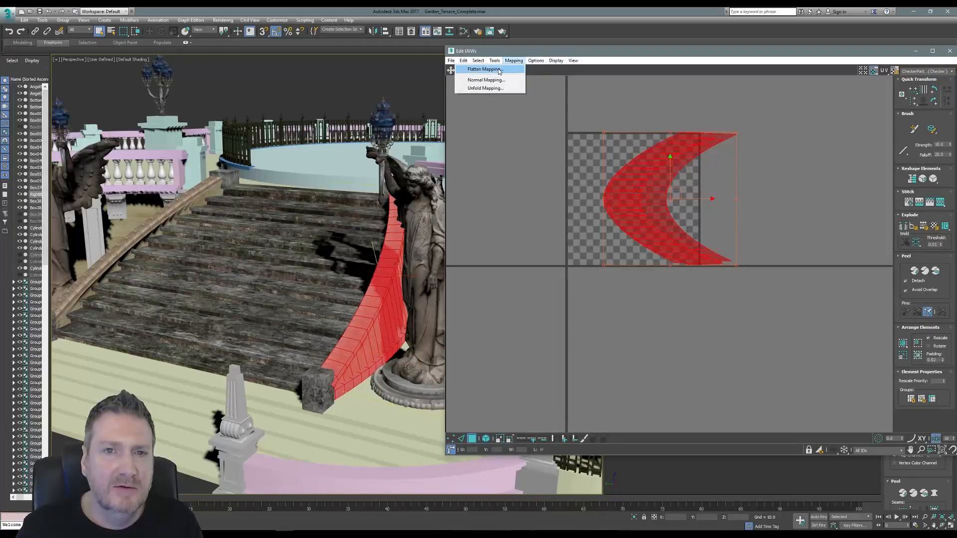
pyautogui.click(499, 70)
pyautogui.click(267, 139)
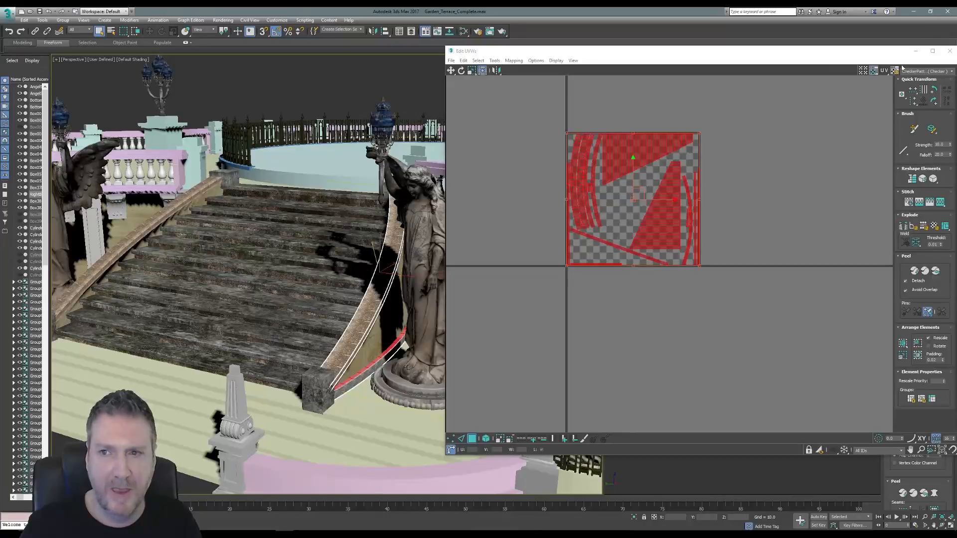
pyautogui.moveTo(875, 54); pyautogui.dragTo(831, 50)
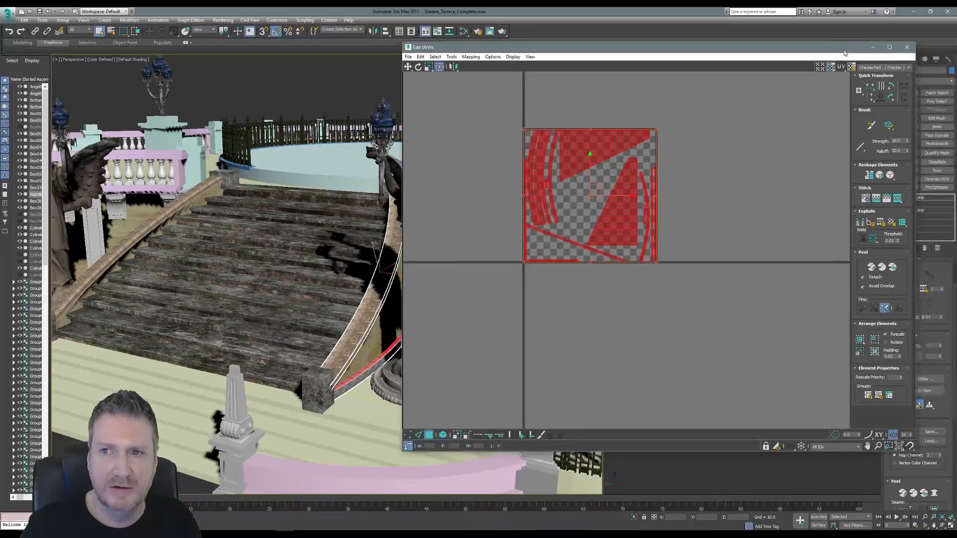
pyautogui.click(905, 47)
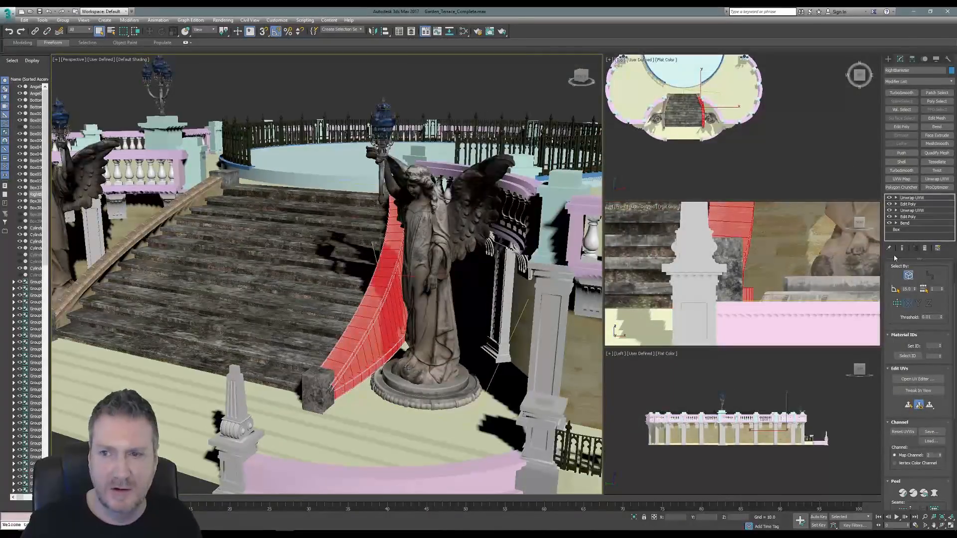
pyautogui.click(913, 197)
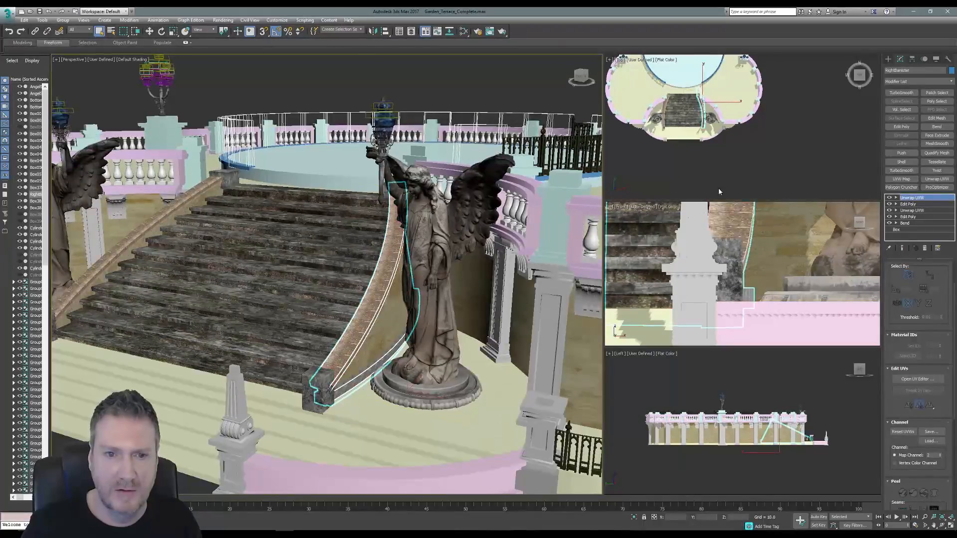
# - Open Render To Texture for the banister and set its existing mapping coordinates to channel 2
pyautogui.click(223, 20)
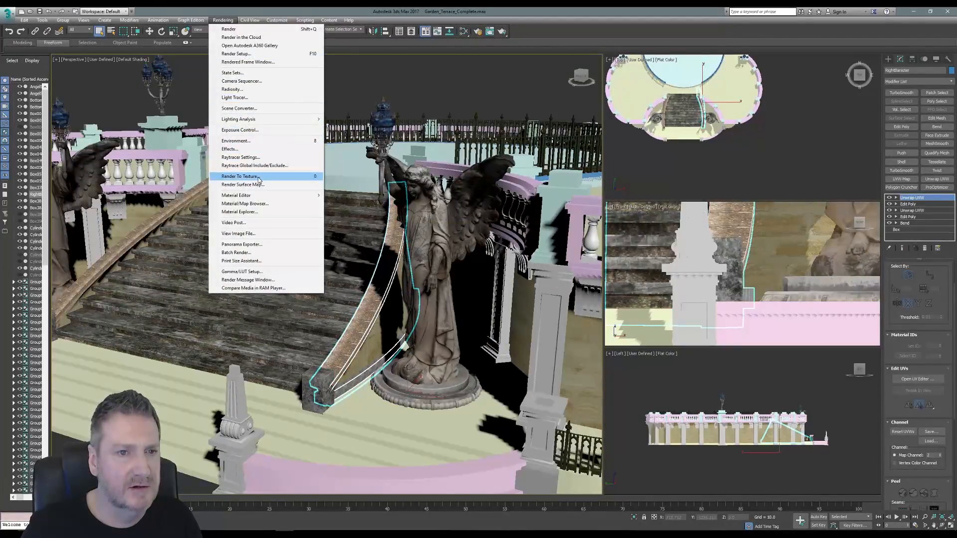
pyautogui.click(239, 177)
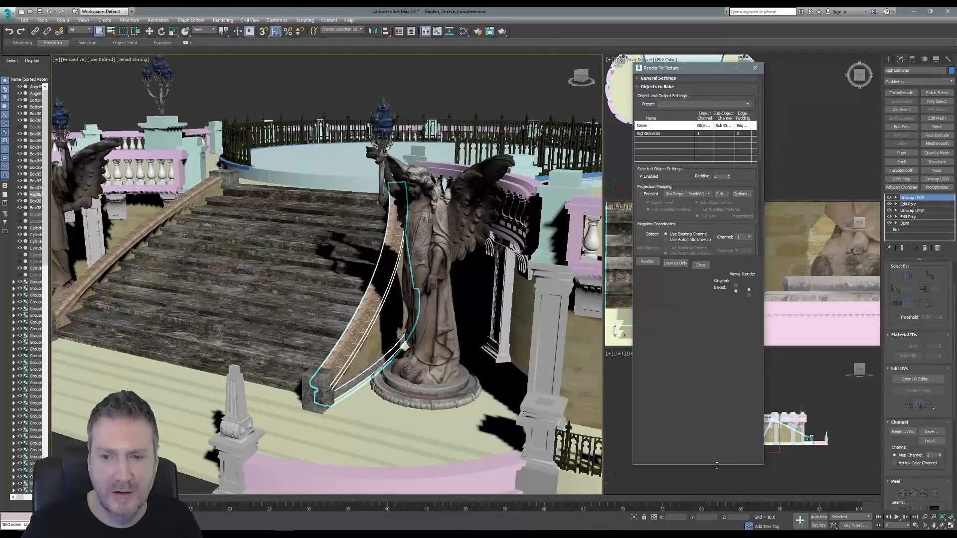
pyautogui.click(743, 236)
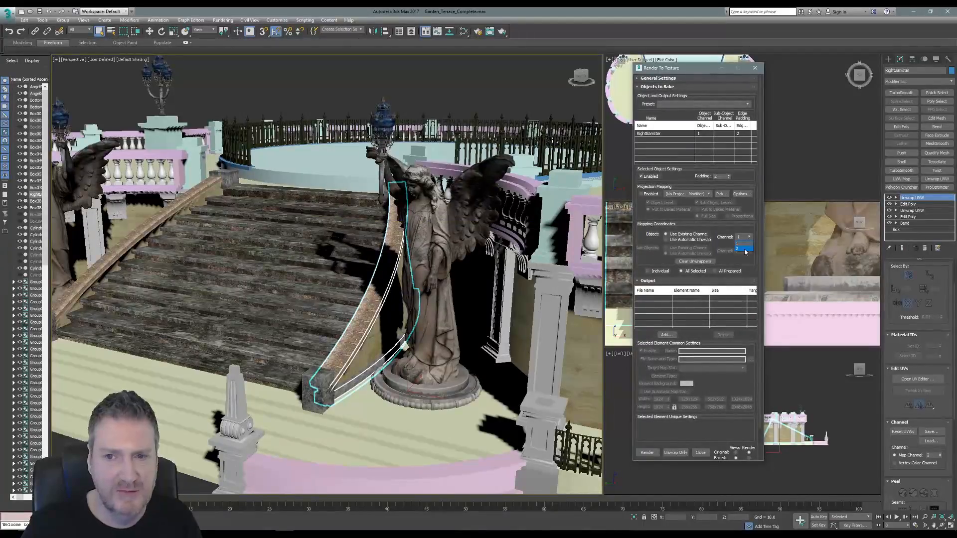
pyautogui.click(742, 249)
# - Add a DiffuseMap output element for the banister and set its size to 4096 by 4096
pyautogui.click(666, 334)
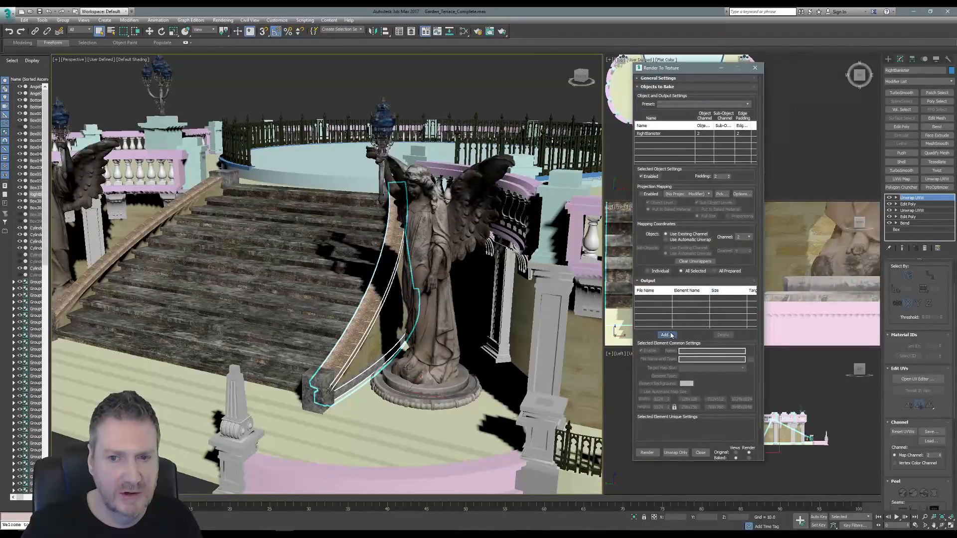
pyautogui.click(461, 251)
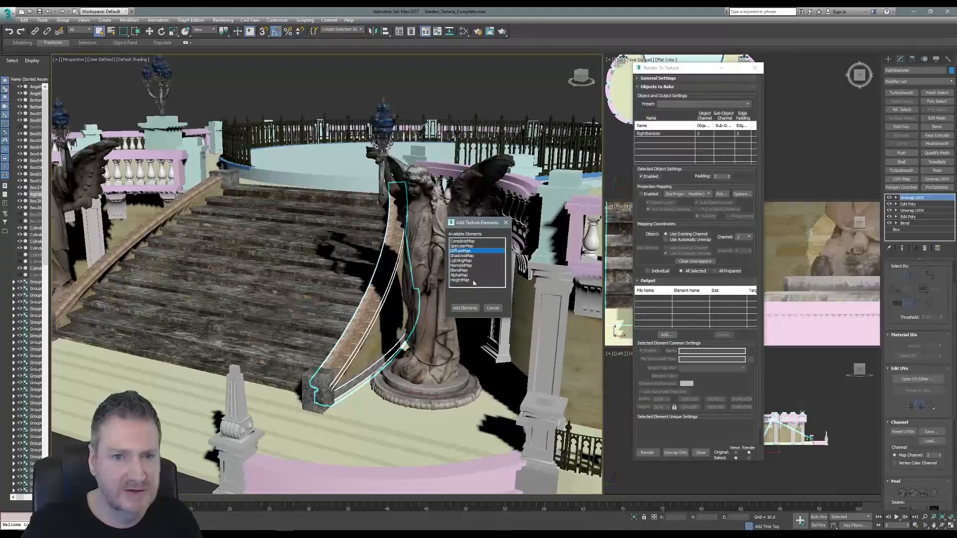
pyautogui.click(464, 308)
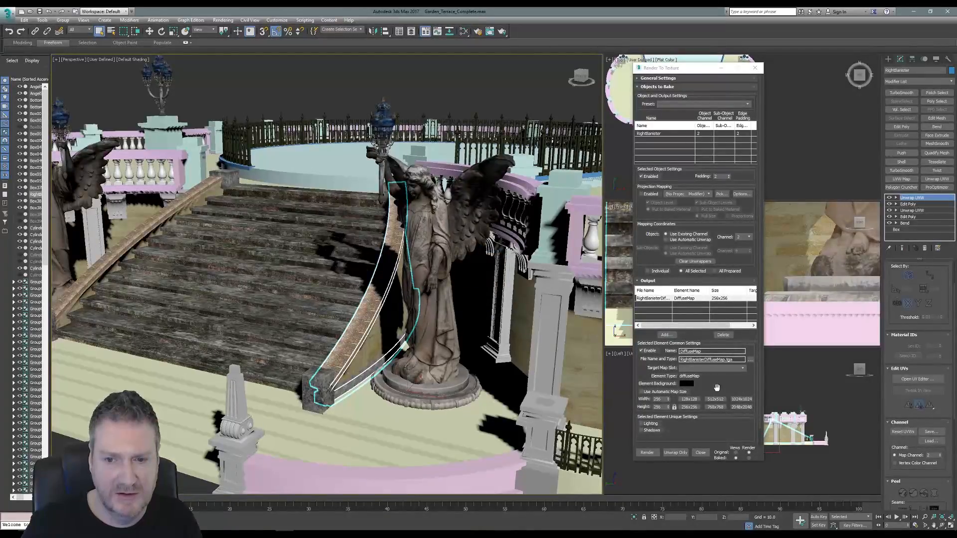
pyautogui.doubleClick(657, 399)
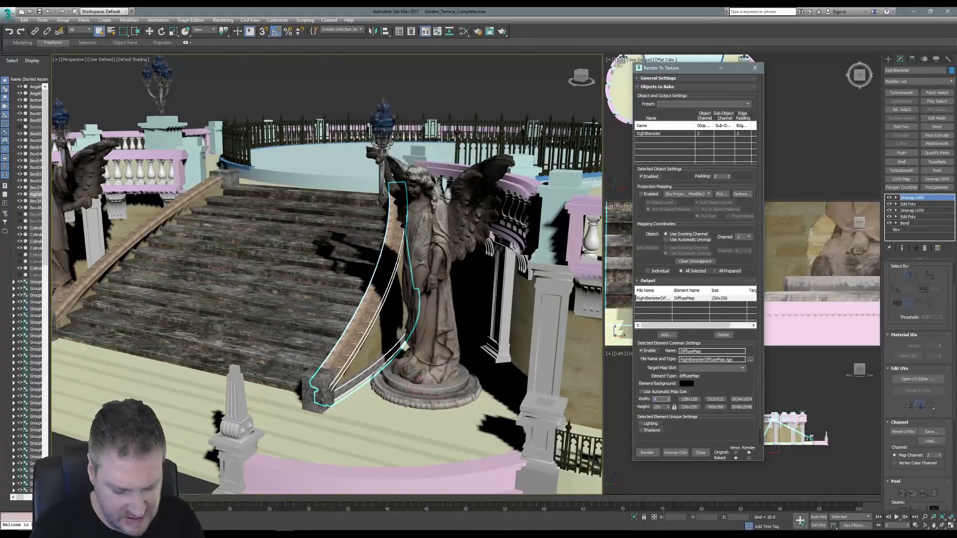
pyautogui.write('4096')
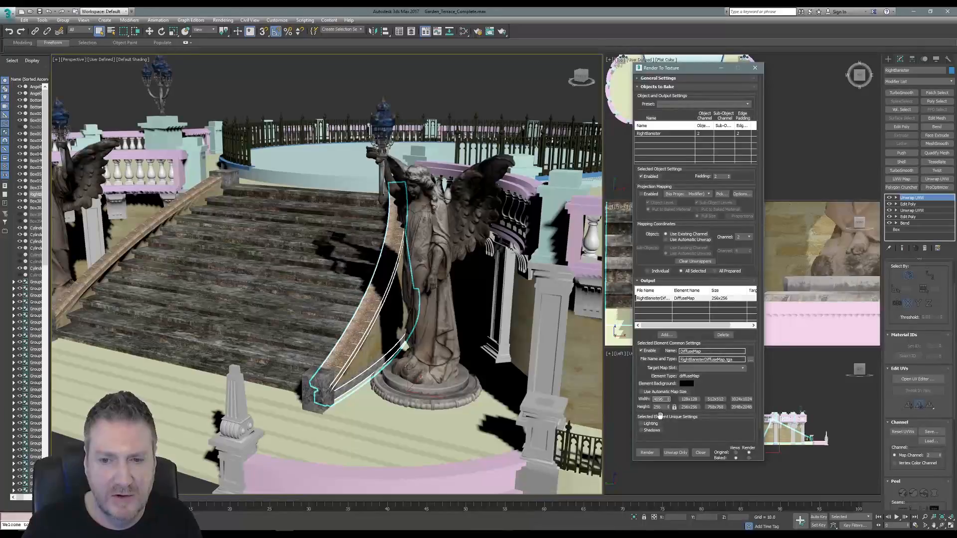
pyautogui.press('Tab')
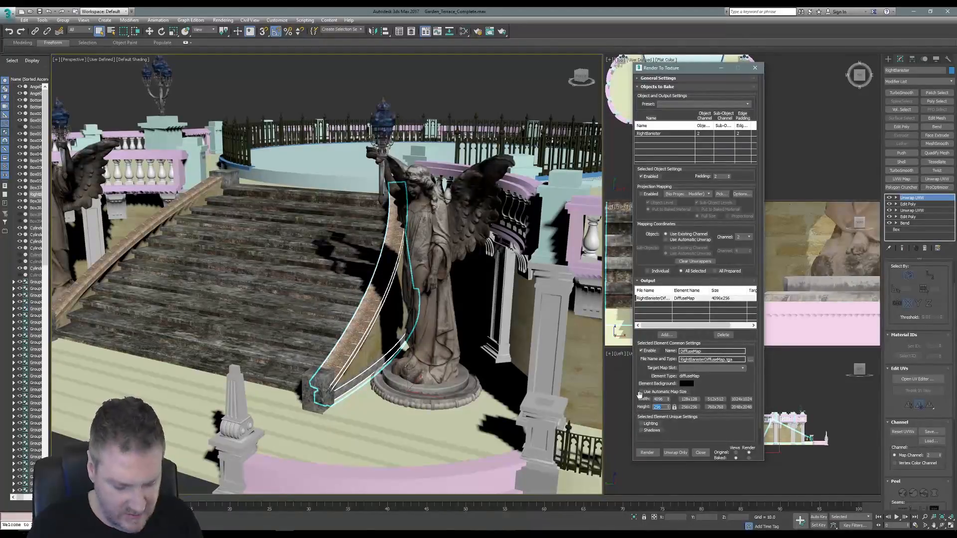
pyautogui.write('4096')
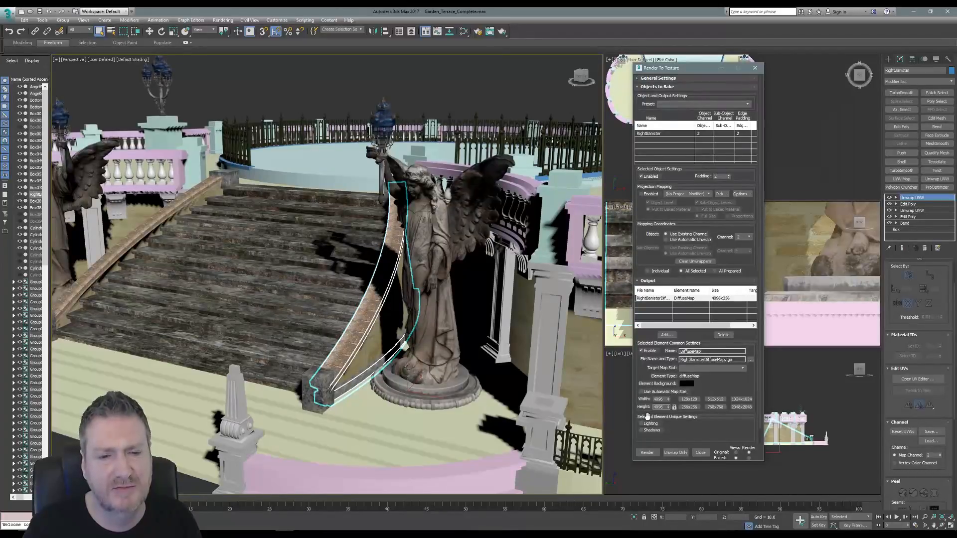
# - Save the diffuse element's output as RightBanisterDiffuseMap.tga in F:\Stairs, accepting the current Targa image settings
pyautogui.click(751, 362)
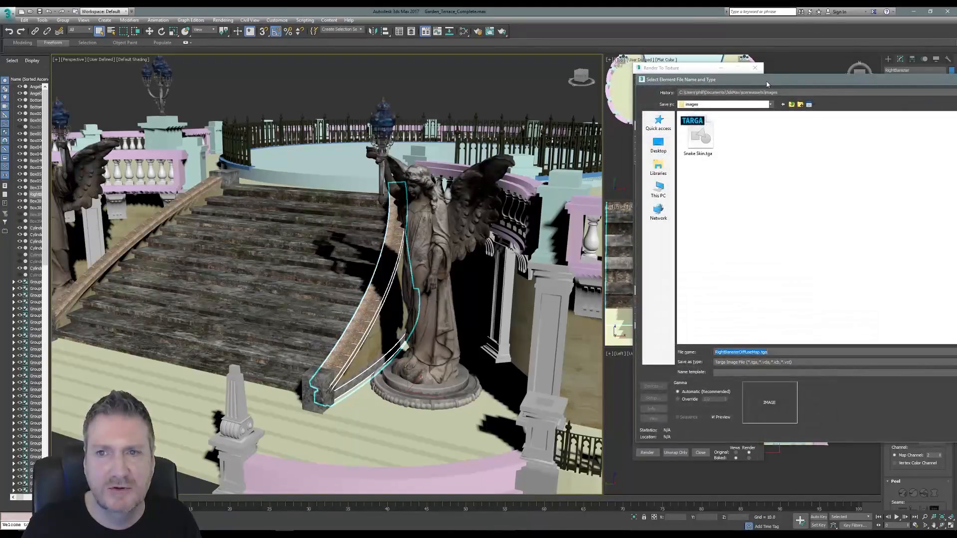
pyautogui.moveTo(767, 84); pyautogui.dragTo(445, 71)
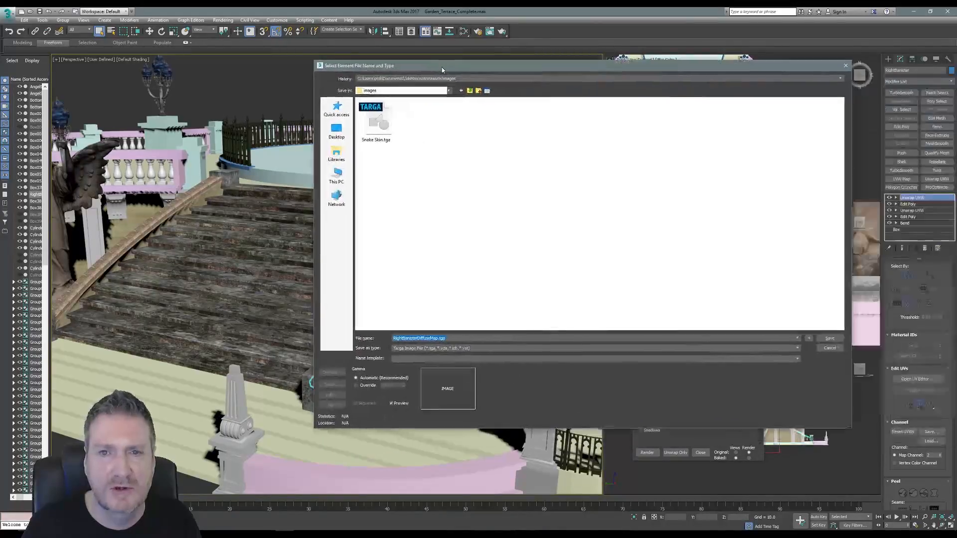
pyautogui.click(413, 78)
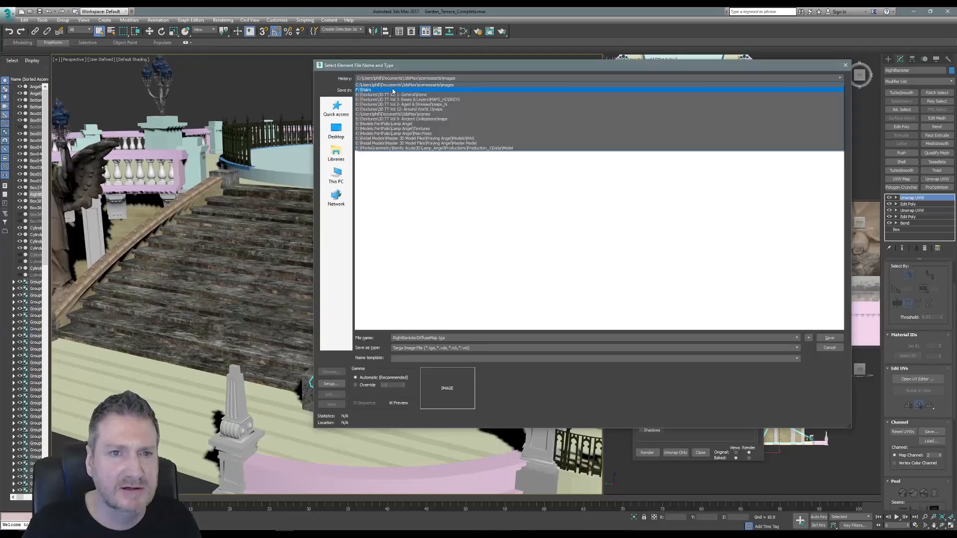
pyautogui.click(398, 90)
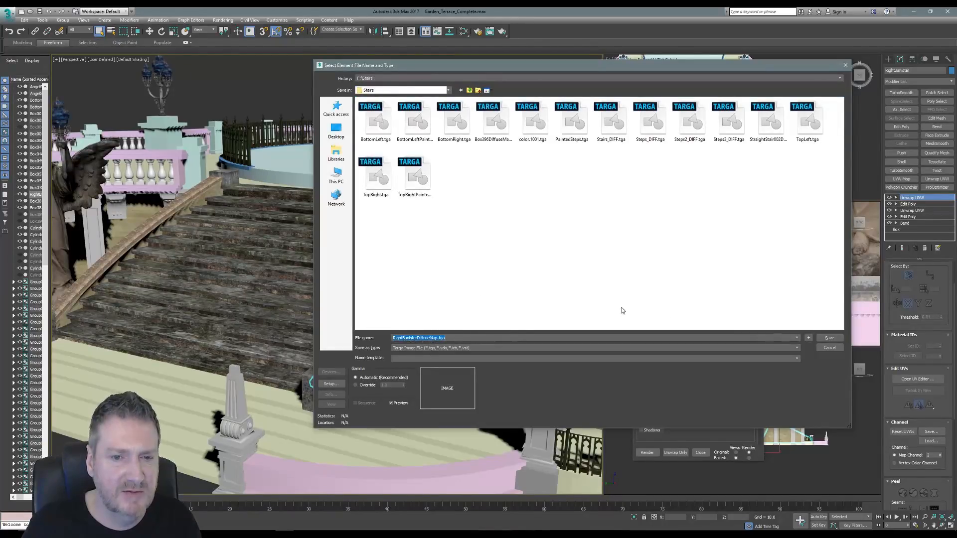
pyautogui.click(827, 338)
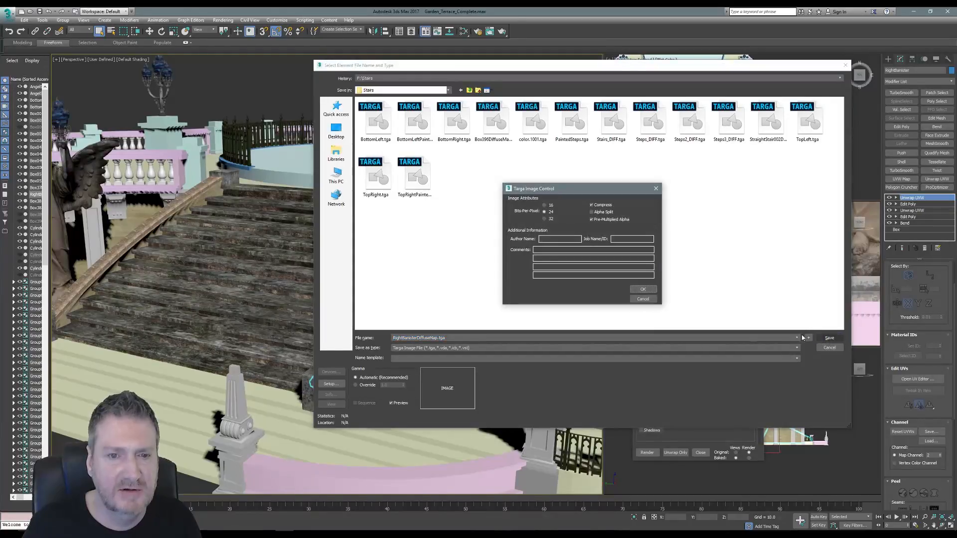
pyautogui.click(643, 290)
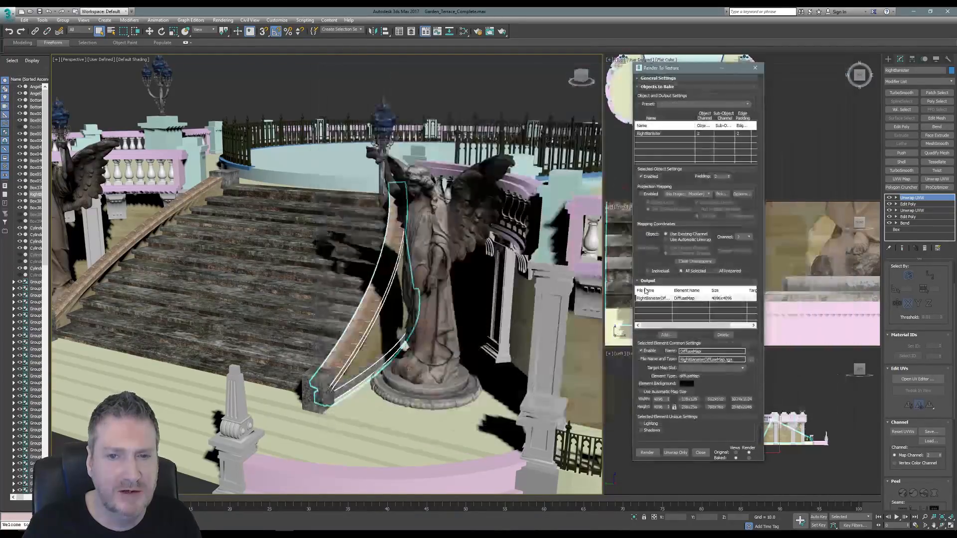
# - Render the banister's diffuse map, then close the rendered image and the Render To Texture dialog
pyautogui.click(646, 452)
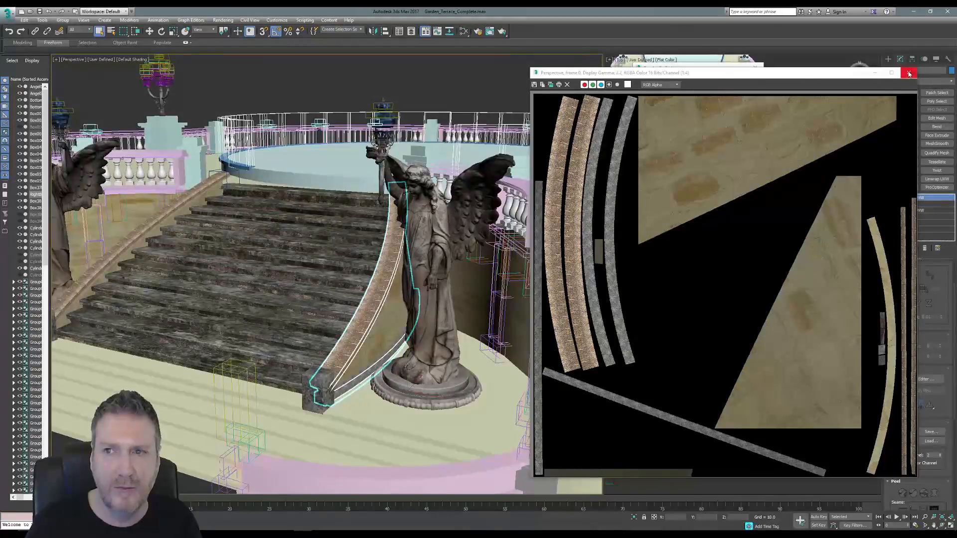
pyautogui.click(909, 73)
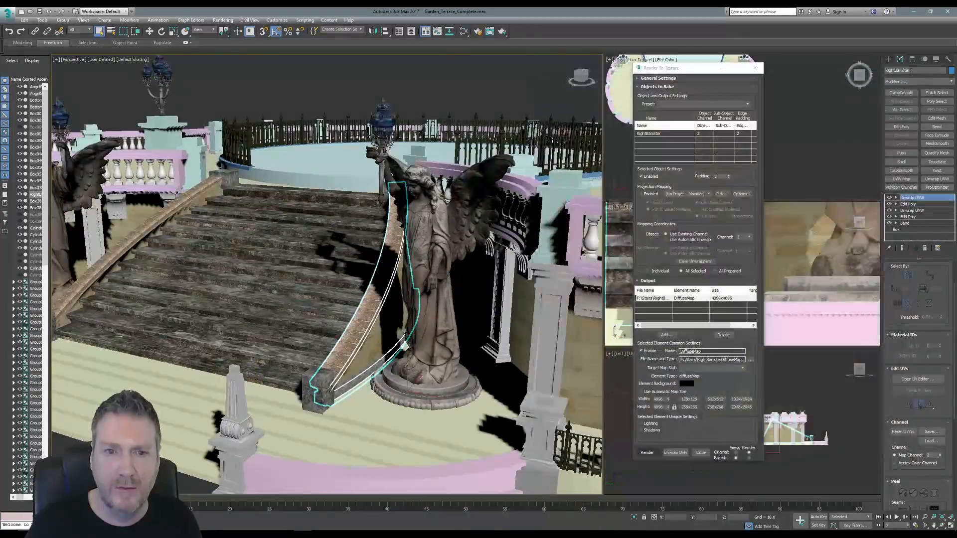
pyautogui.click(754, 68)
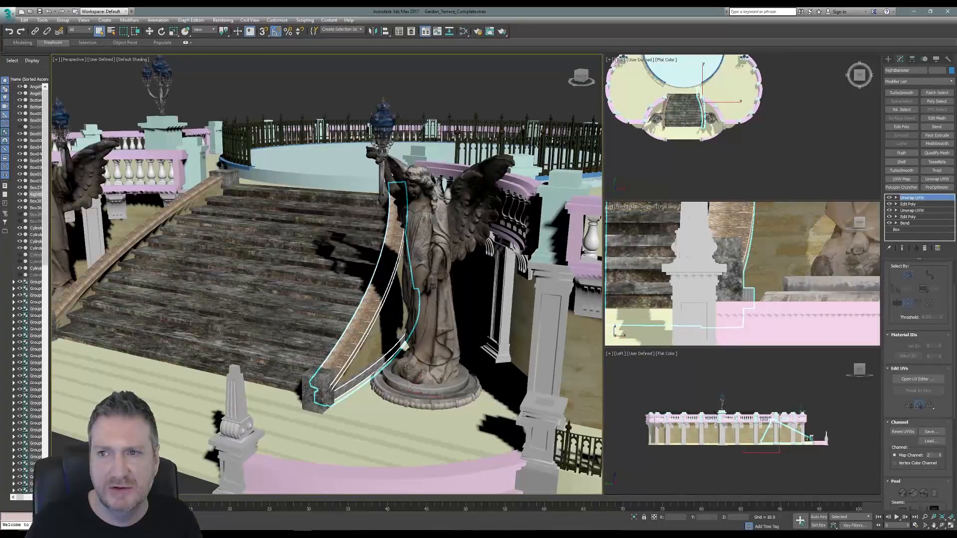
# - In Map Channel Info, copy the banister's map channel 2 and paste it onto map channel 1
pyautogui.click(947, 59)
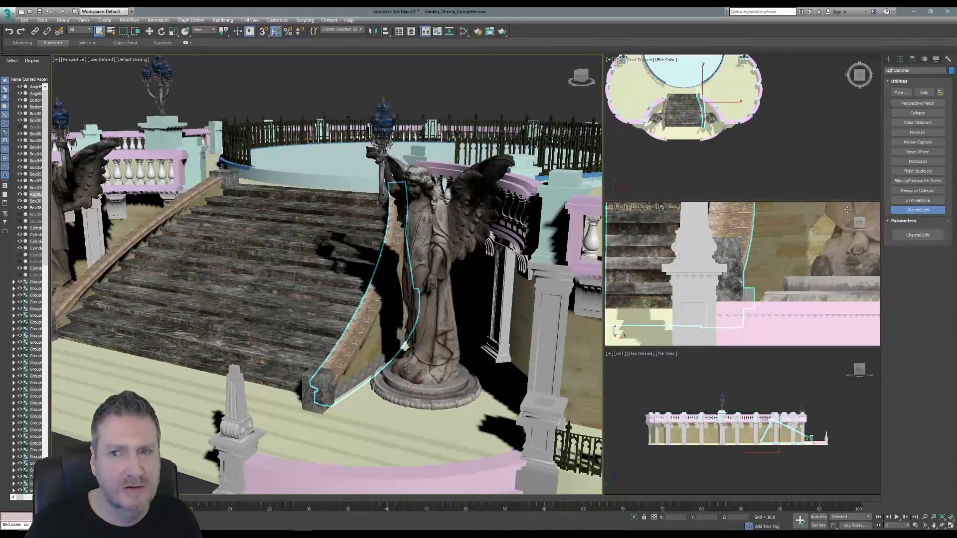
pyautogui.click(922, 237)
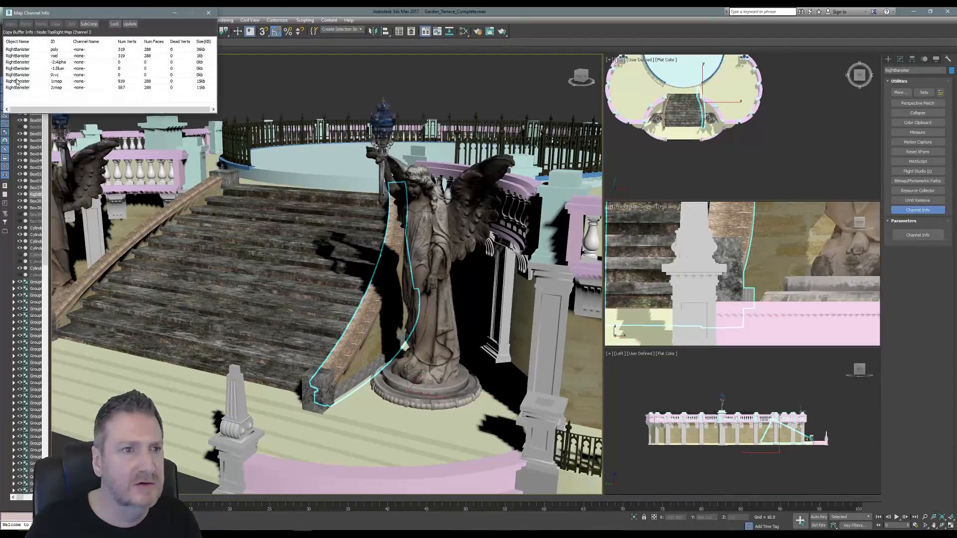
pyautogui.click(57, 88)
pyautogui.rightClick(58, 88)
pyautogui.click(67, 92)
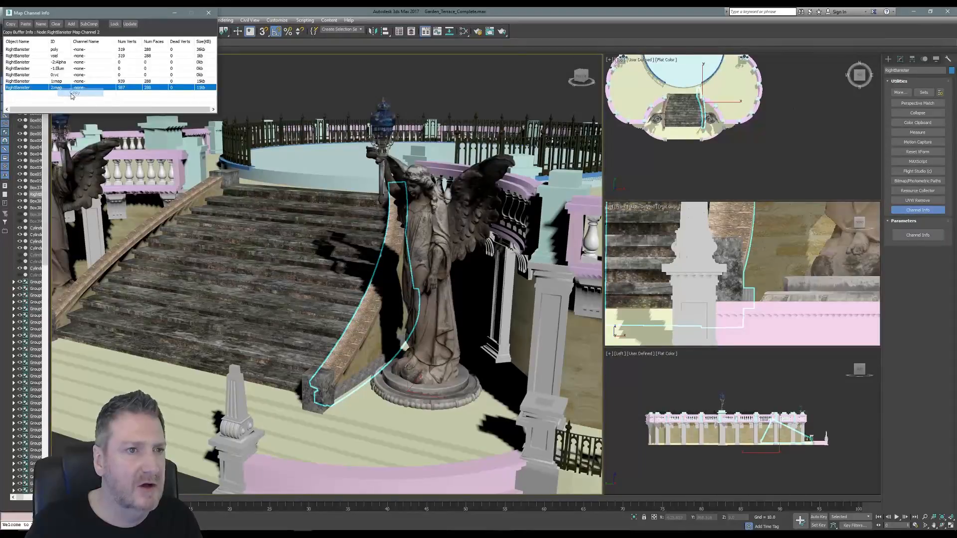
pyautogui.rightClick(58, 82)
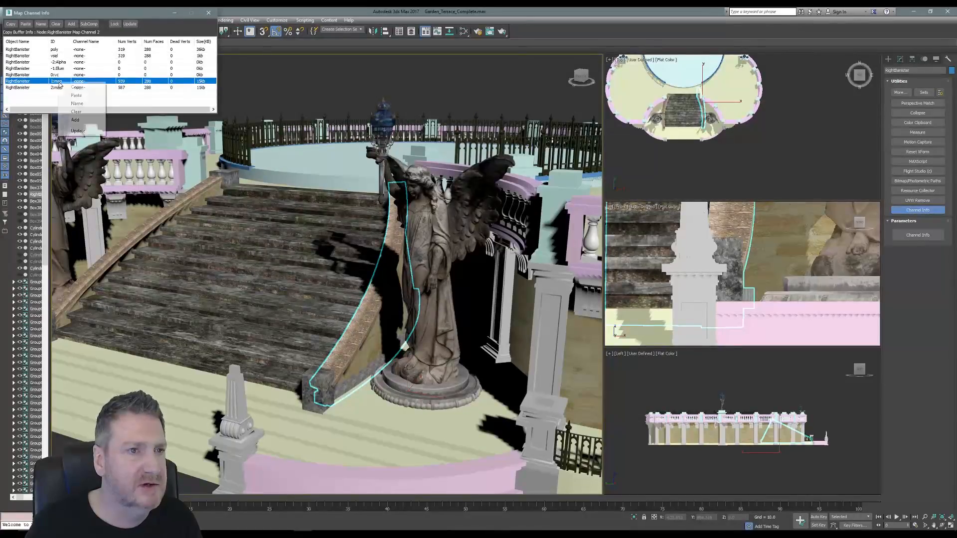
pyautogui.click(76, 95)
pyautogui.press('Return')
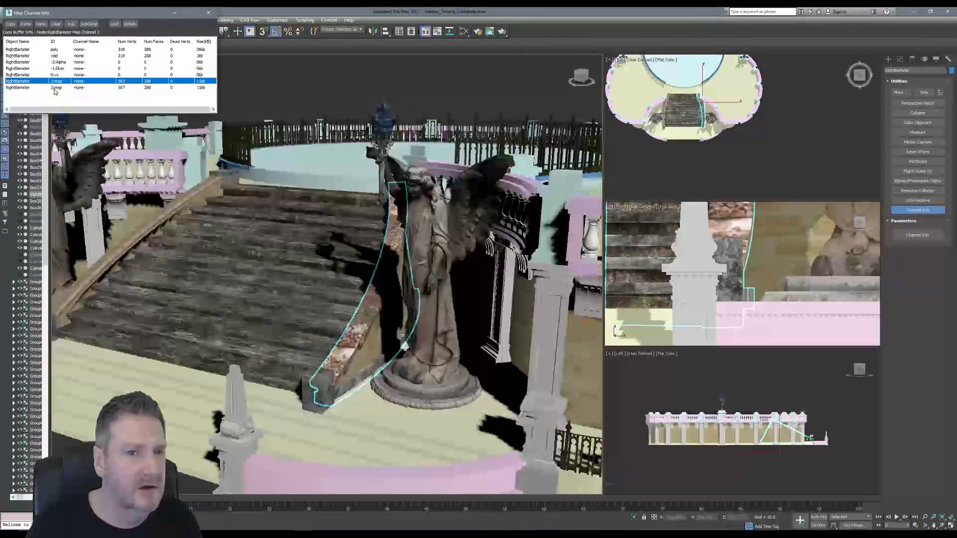
# - Clear the banister's map channel 2 and close the Map Channel Info window
pyautogui.click(55, 88)
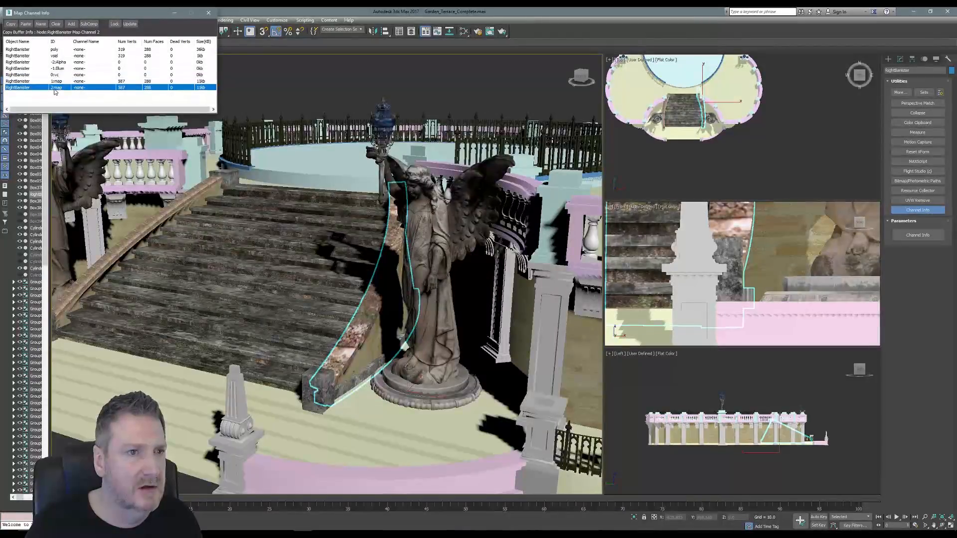
pyautogui.rightClick(55, 89)
pyautogui.click(79, 120)
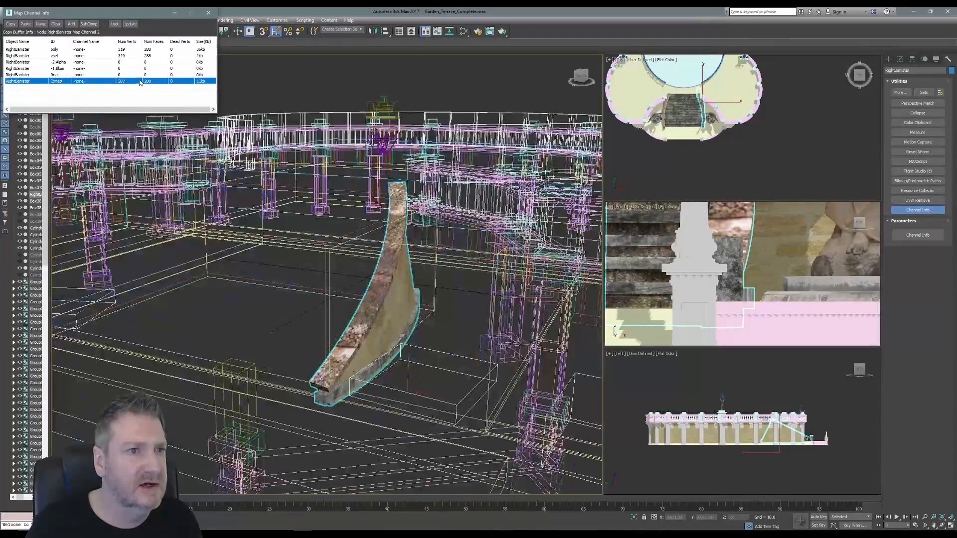
pyautogui.press('F3')
pyautogui.click(208, 12)
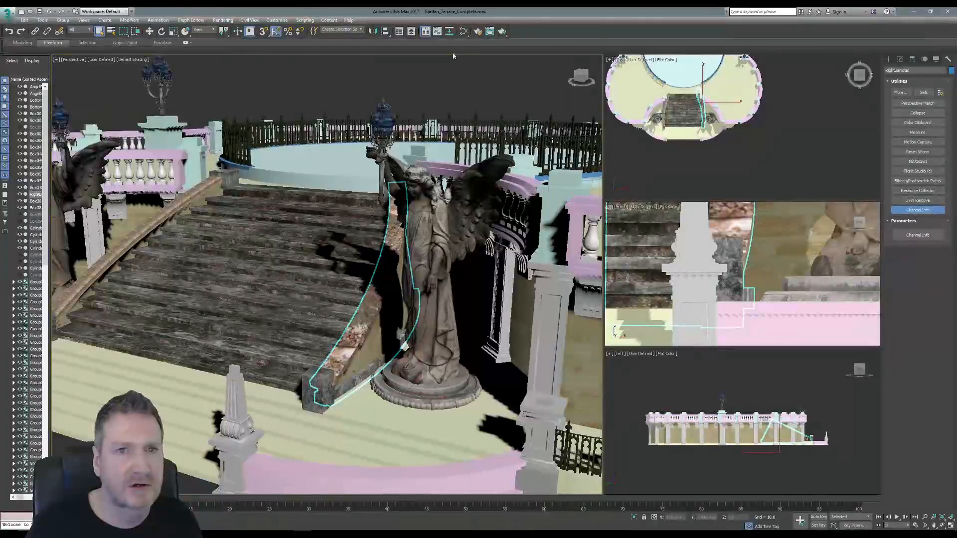
# - Open the Slate Material Editor and add a new Standard material below the existing ones
pyautogui.click(464, 32)
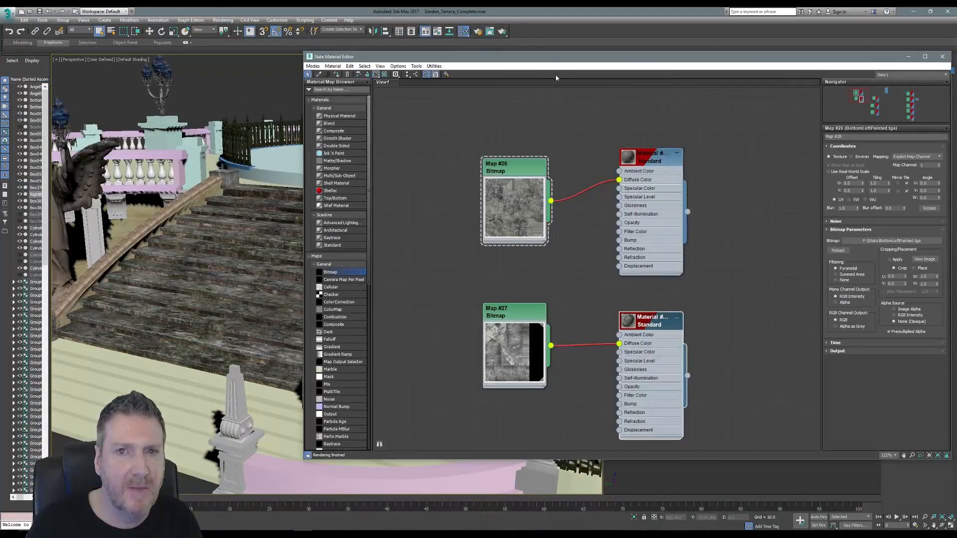
pyautogui.moveTo(553, 58); pyautogui.dragTo(642, 53)
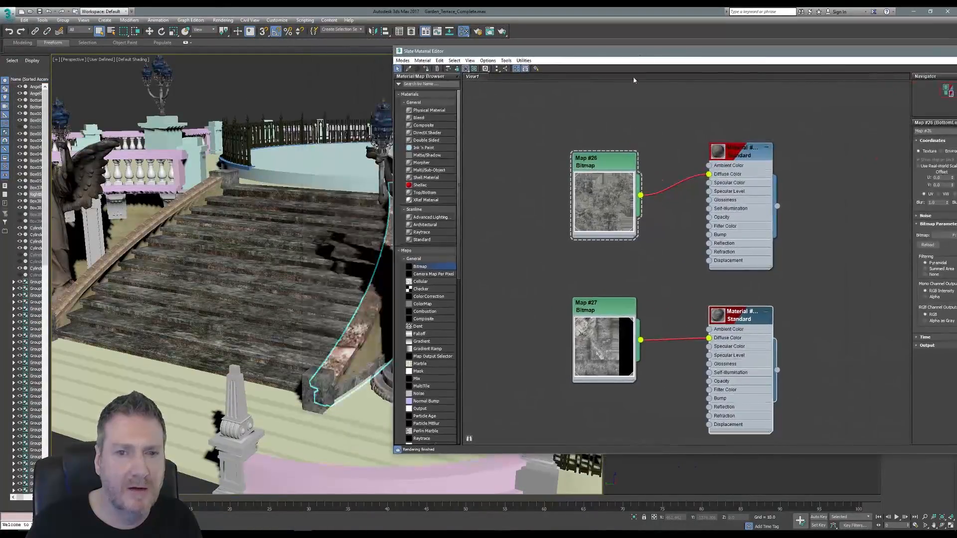
pyautogui.moveTo(670, 256); pyautogui.dragTo(683, 128, button='middle')
pyautogui.moveTo(666, 311); pyautogui.dragTo(648, 225, button='middle')
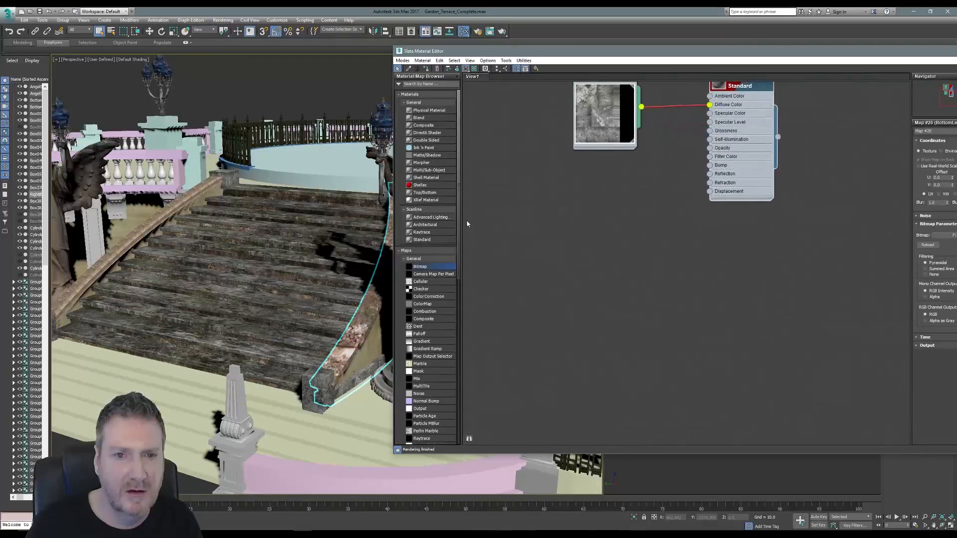
pyautogui.moveTo(428, 239); pyautogui.dragTo(634, 267)
pyautogui.moveTo(745, 269); pyautogui.dragTo(742, 269)
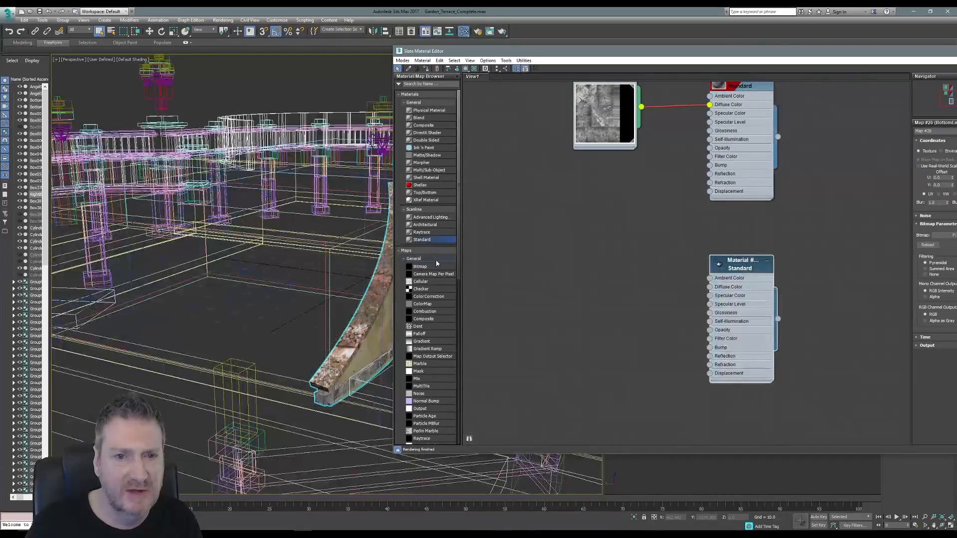
# - Add a Bitmap map using RightBanisterDiffuseMap.tga and connect it to the new material's Diffuse Color
pyautogui.moveTo(420, 267); pyautogui.dragTo(606, 271)
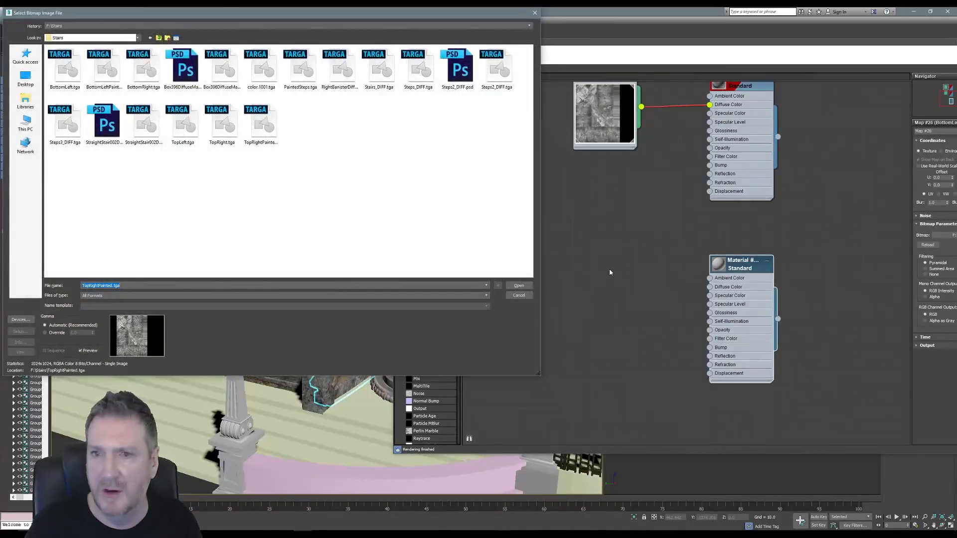
pyautogui.moveTo(323, 14); pyautogui.dragTo(478, 53)
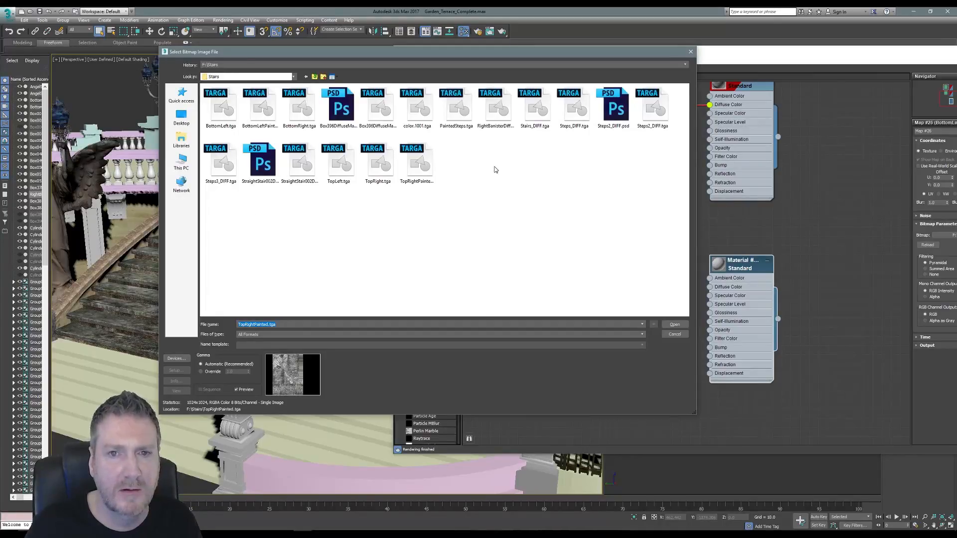
pyautogui.click(496, 107)
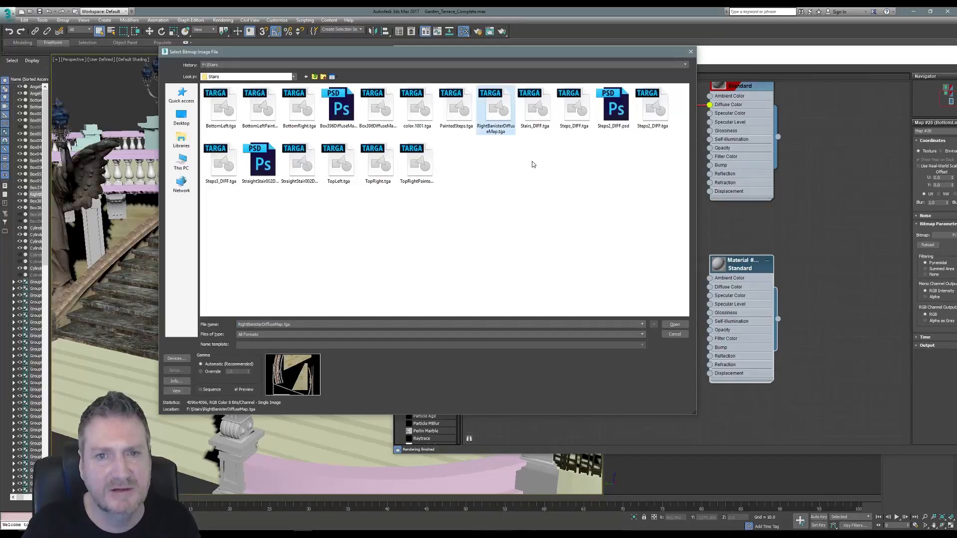
pyautogui.click(674, 324)
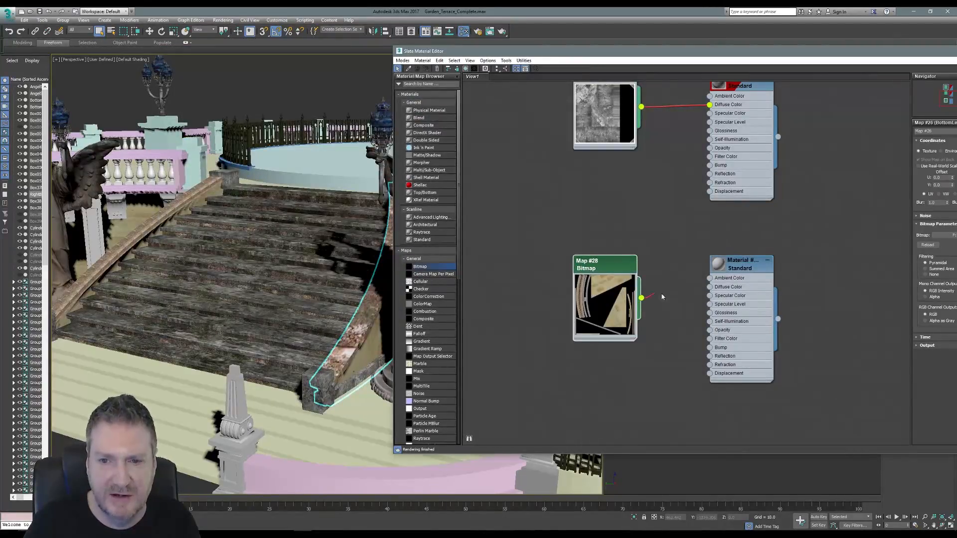
pyautogui.moveTo(663, 297); pyautogui.dragTo(713, 287)
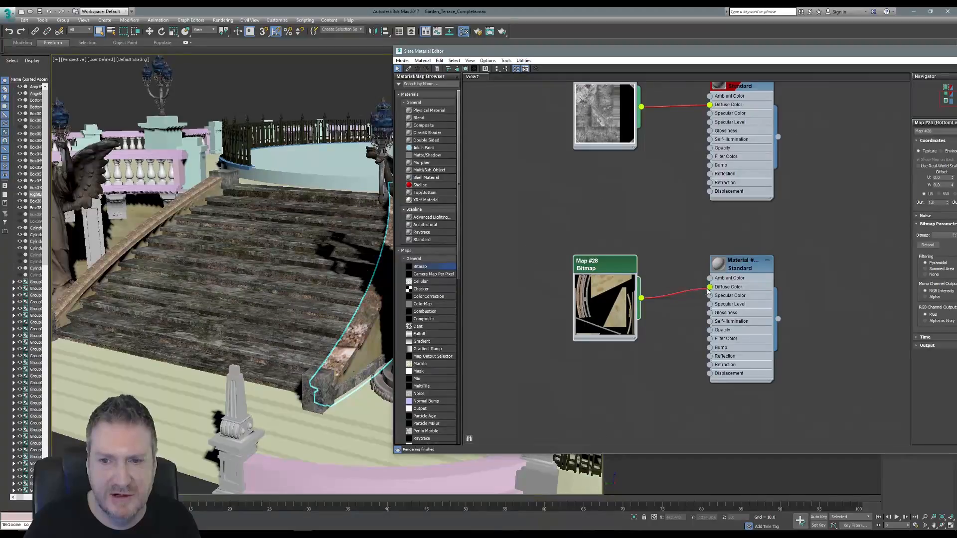
# - Turn on viewport display of the new Standard material as a shaded material
pyautogui.rightClick(739, 269)
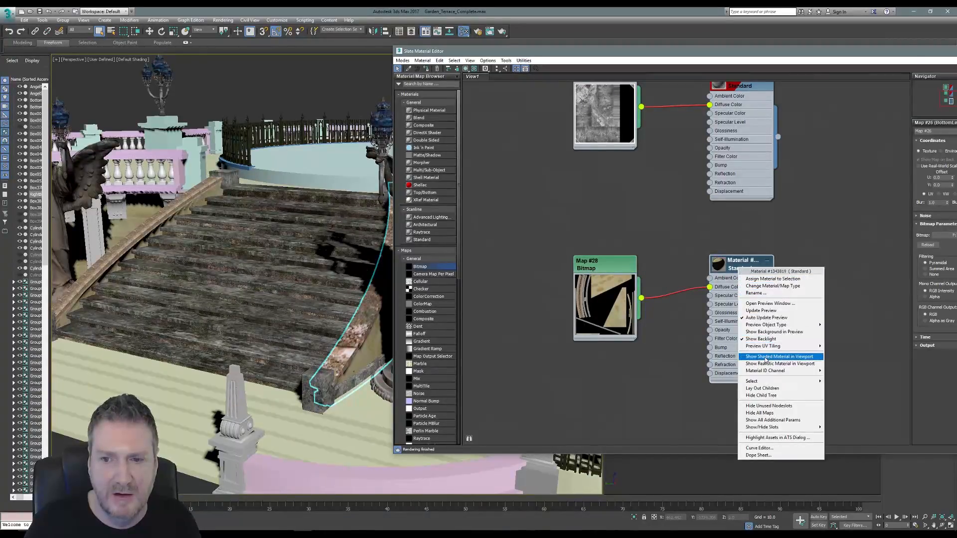
pyautogui.click(769, 356)
pyautogui.rightClick(735, 267)
pyautogui.click(767, 362)
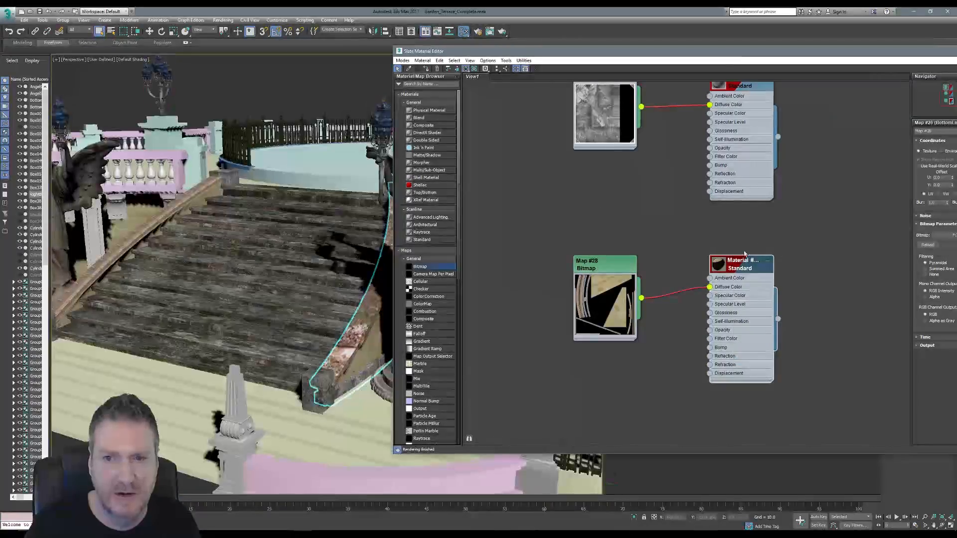
# - Assign the new baked-map material to the selected right banister and close the Slate Material Editor
pyautogui.rightClick(736, 264)
pyautogui.click(760, 279)
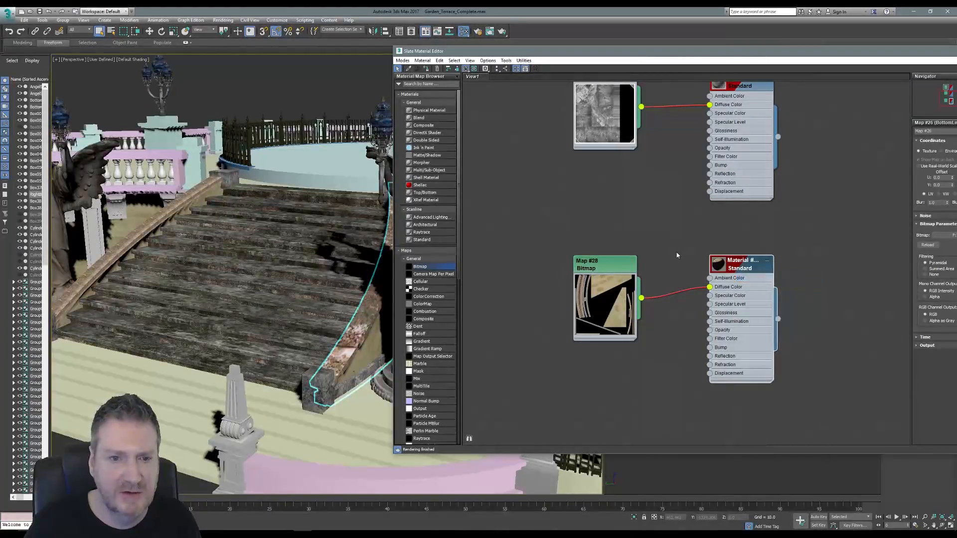
pyautogui.moveTo(749, 59); pyautogui.dragTo(630, 61)
pyautogui.click(918, 57)
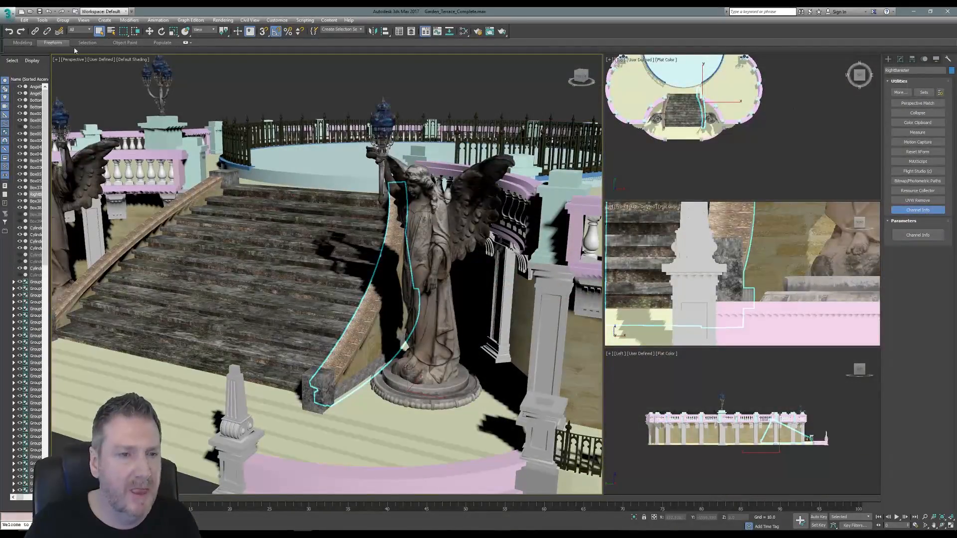
# - Export only the selected banister as an OBJ file named RightBanister into the Stairs folder, using the existing export options
pyautogui.click(9, 12)
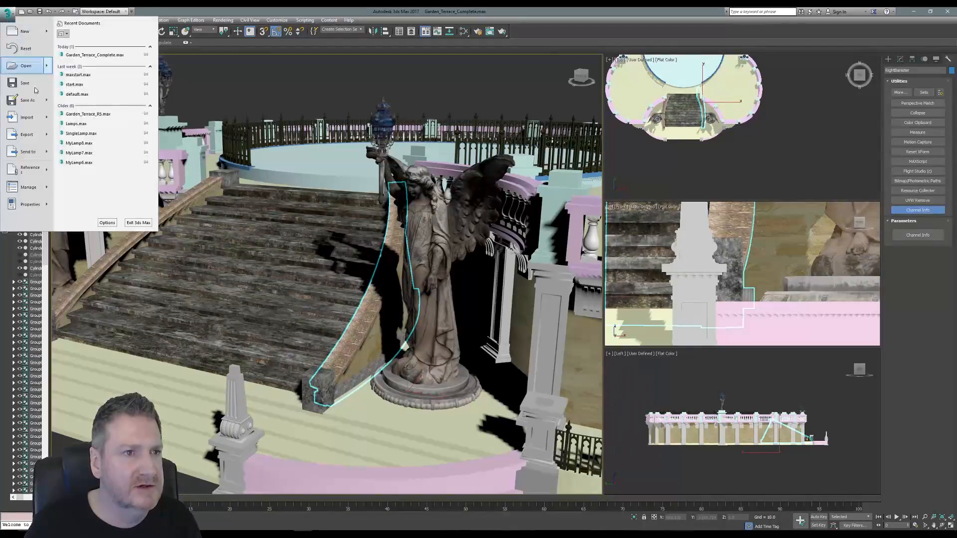
pyautogui.moveTo(32, 136)
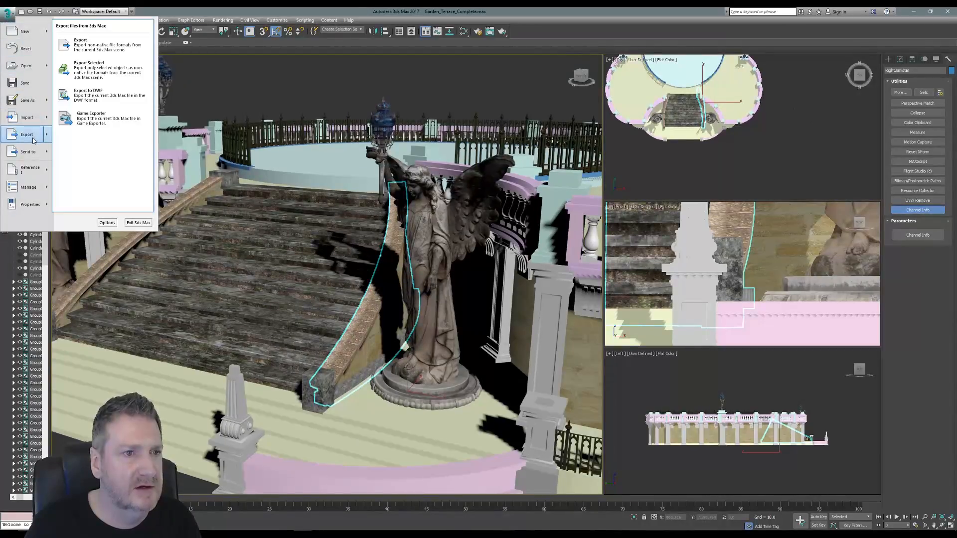
pyautogui.click(103, 75)
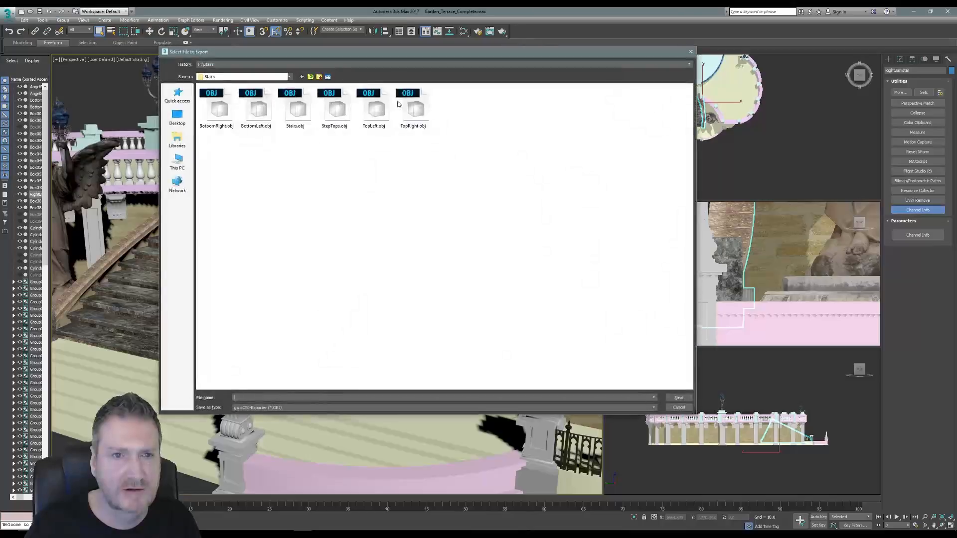
pyautogui.moveTo(395, 55); pyautogui.dragTo(669, 52)
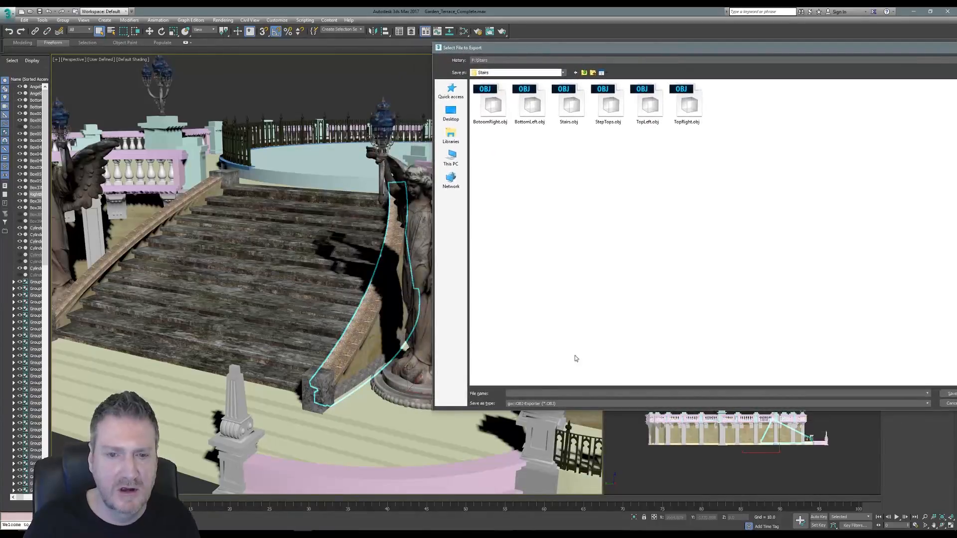
pyautogui.write('RightBanister')
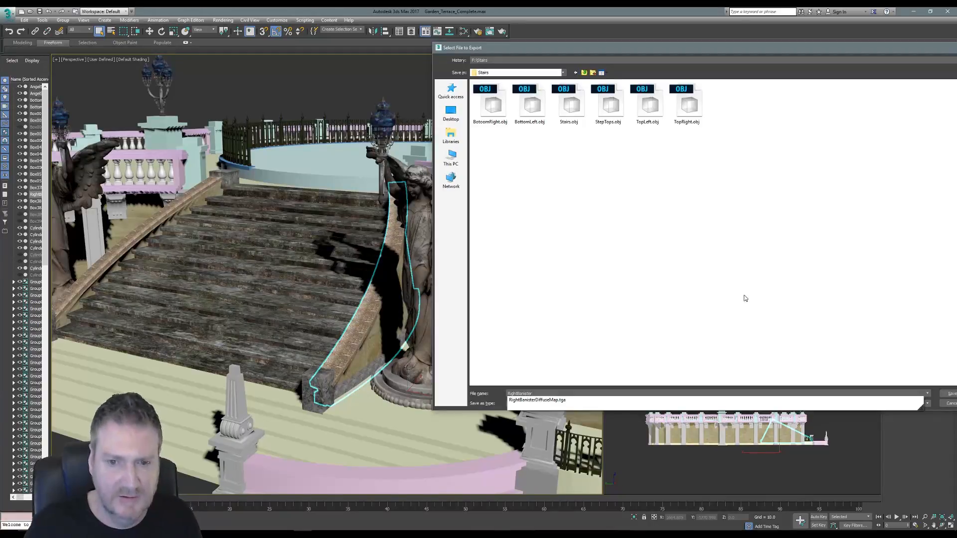
pyautogui.click(744, 295)
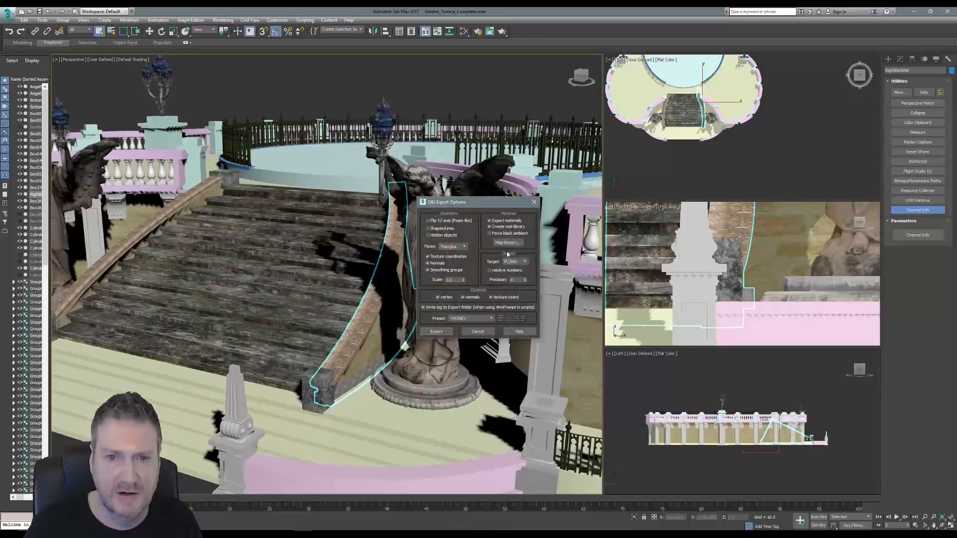
pyautogui.click(435, 331)
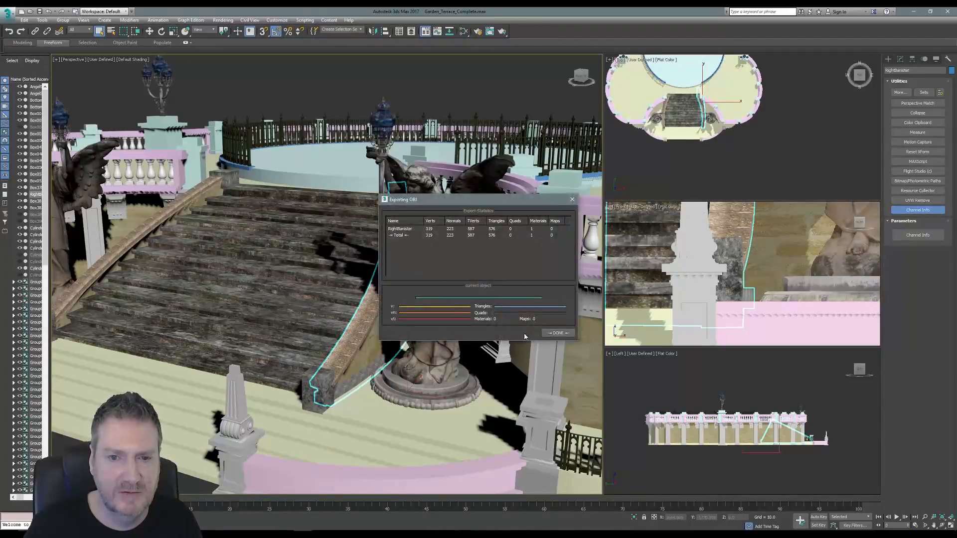
pyautogui.click(556, 333)
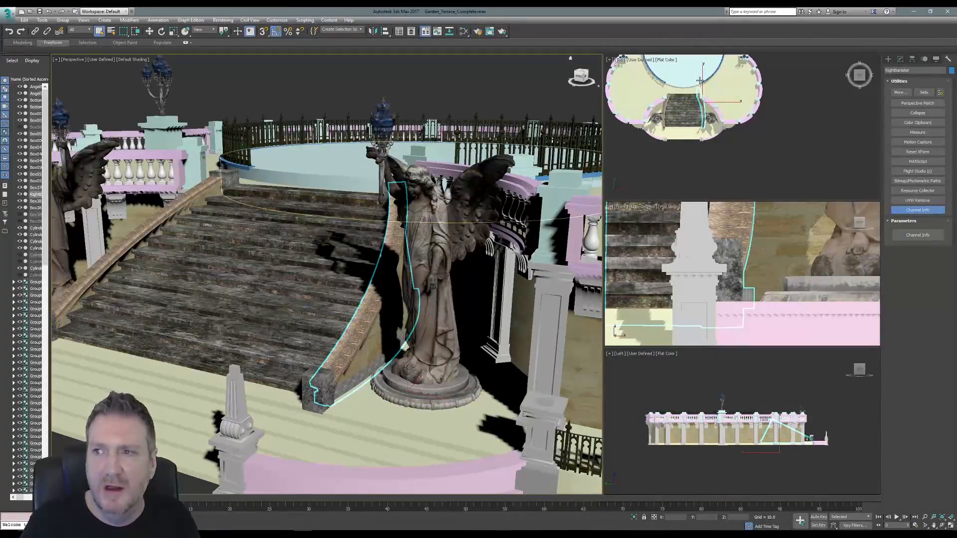
# - Switch to Mari and save the open TopRight project
pyautogui.click(911, 13)
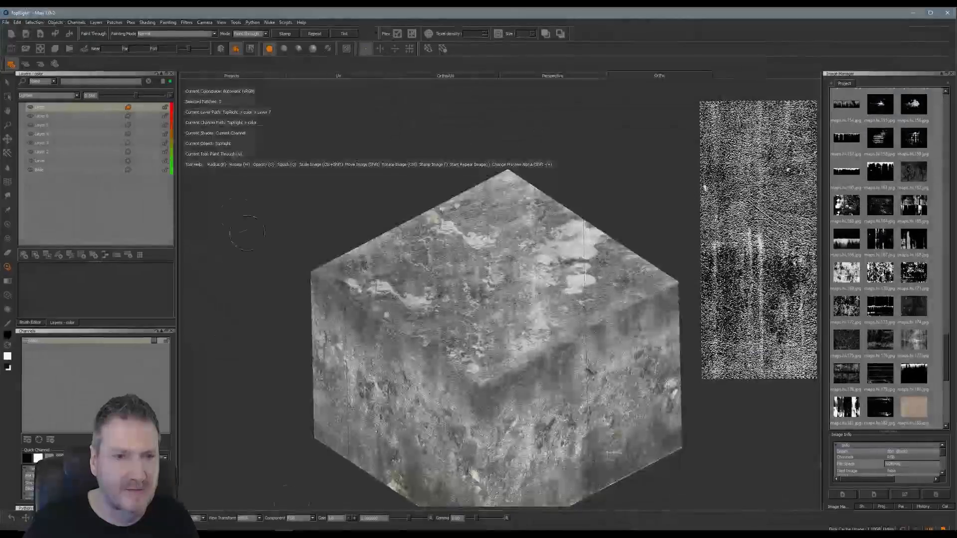
pyautogui.click(6, 22)
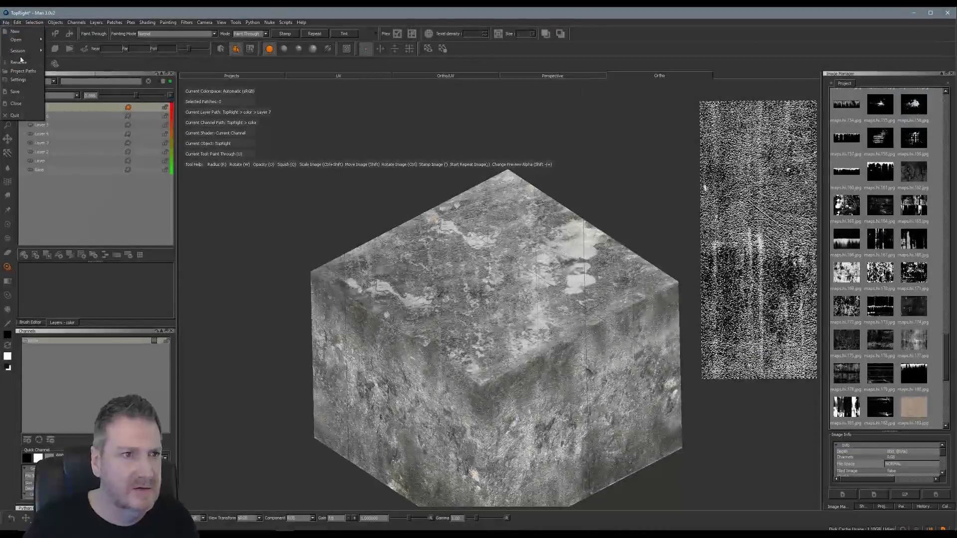
pyautogui.click(15, 91)
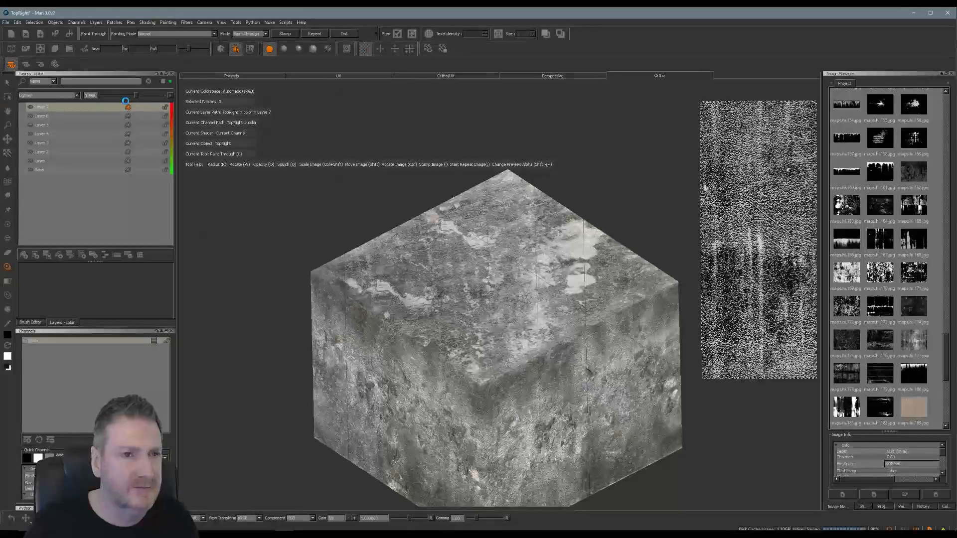
# - Create a new project named RightBanister from the RightBanister.obj mesh in F:/Stairs, with only the color channel created
pyautogui.click(6, 25)
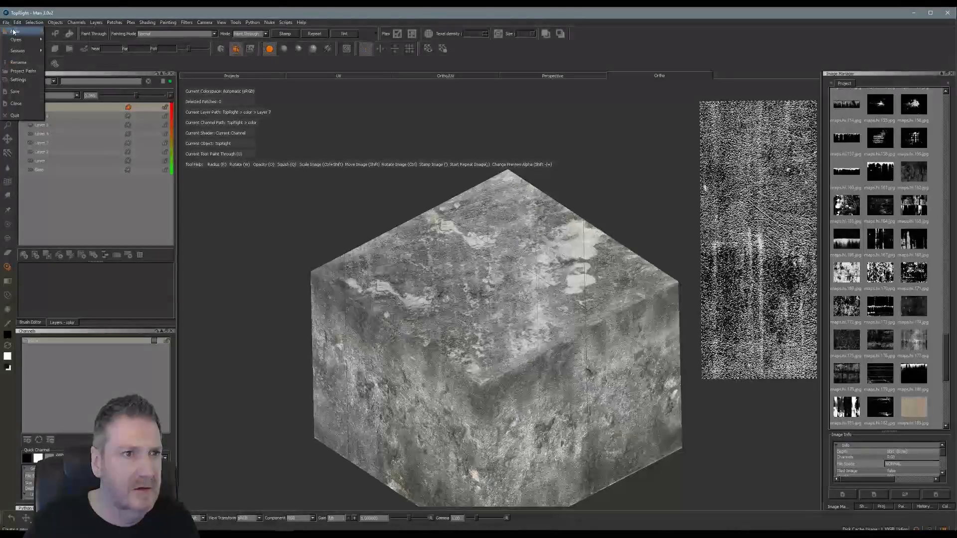
pyautogui.click(16, 31)
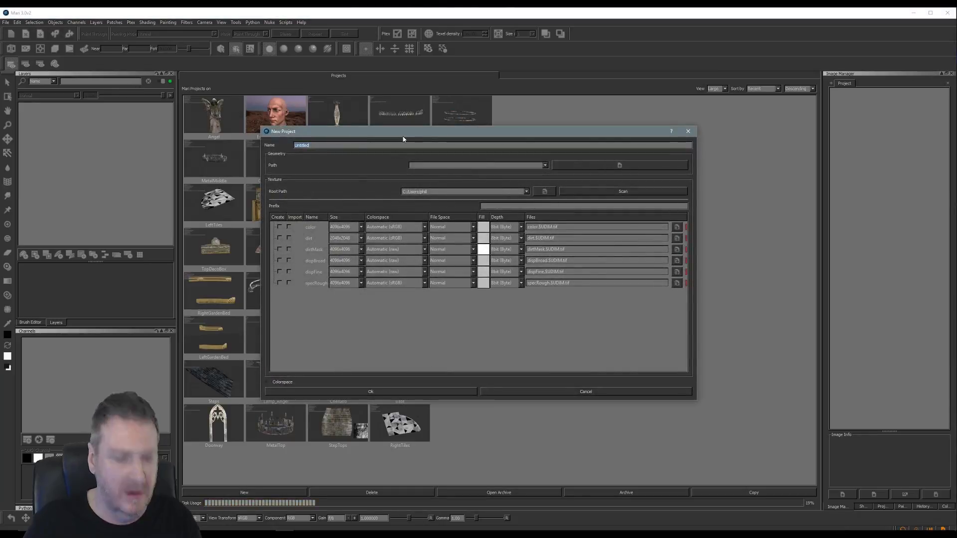
pyautogui.write('Ric')
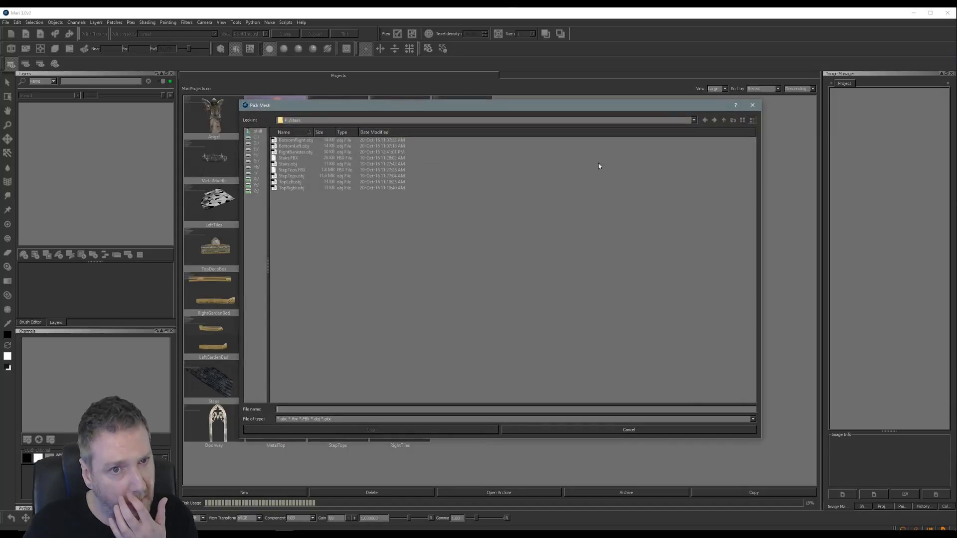
pyautogui.click(303, 151)
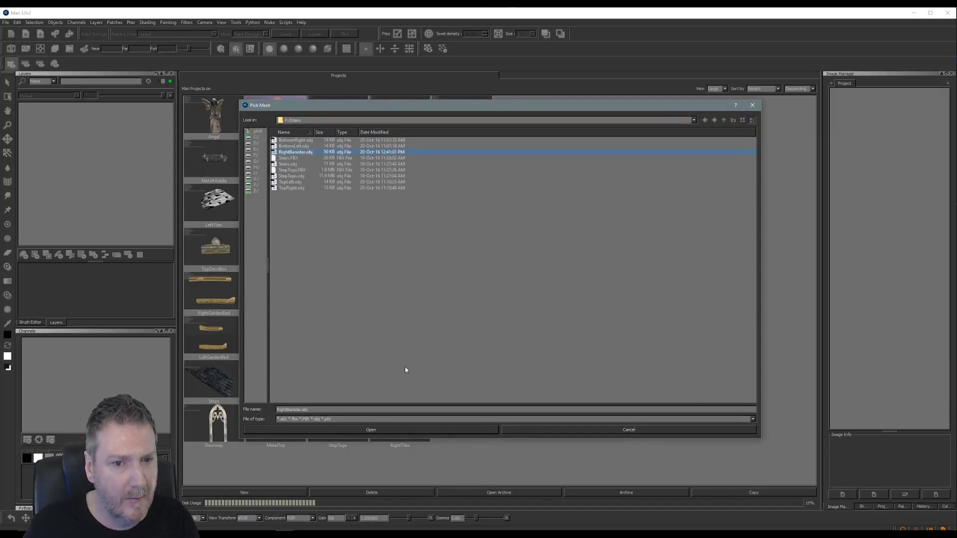
pyautogui.click(381, 431)
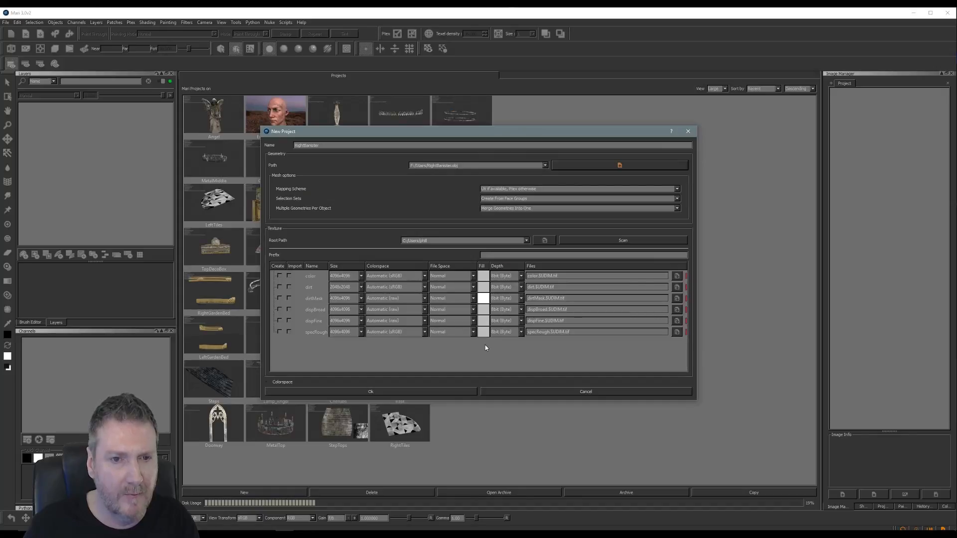
pyautogui.click(280, 276)
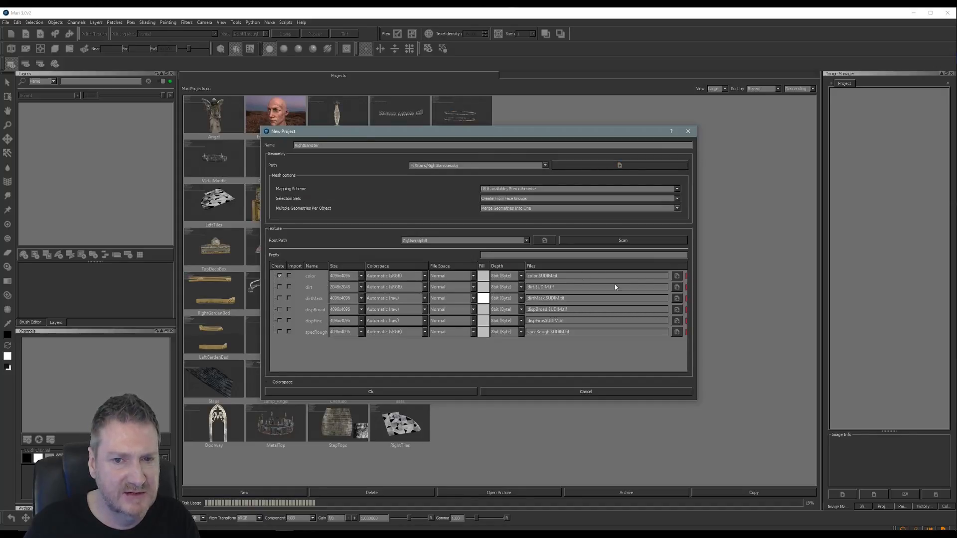
pyautogui.click(370, 392)
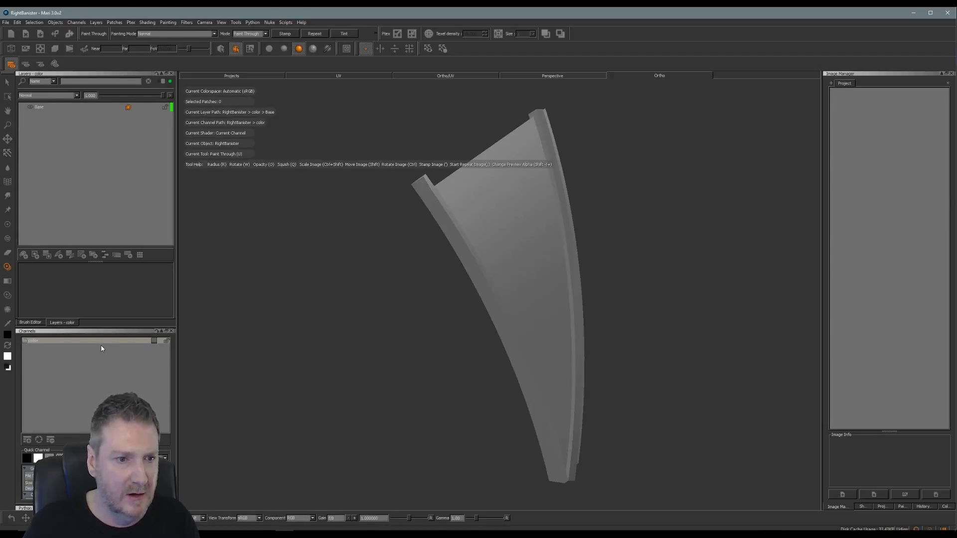
# - Import RightBanisterDiffuseMap.tga from F:/Stairs into the color channel's layer stack, using the template * to list the files
pyautogui.rightClick(100, 344)
pyautogui.moveTo(127, 265)
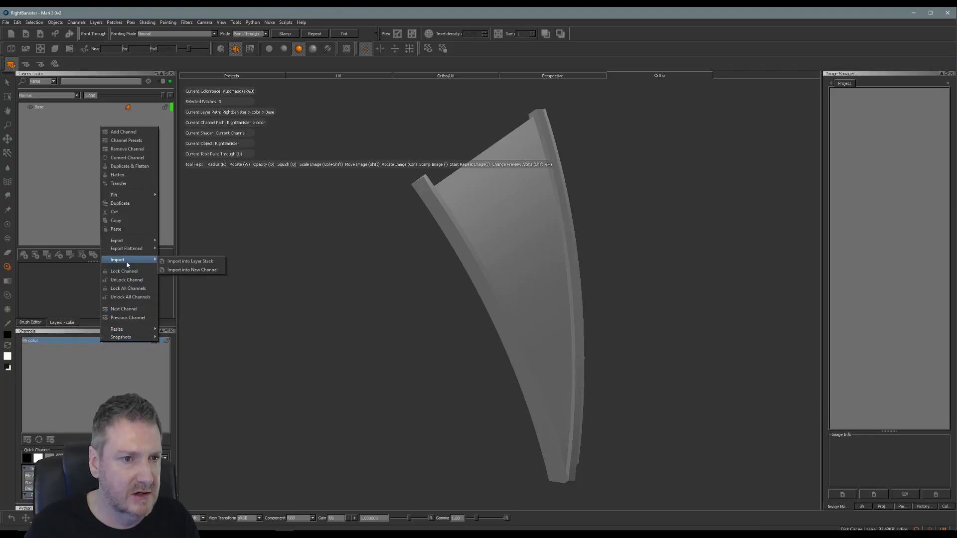
pyautogui.click(184, 262)
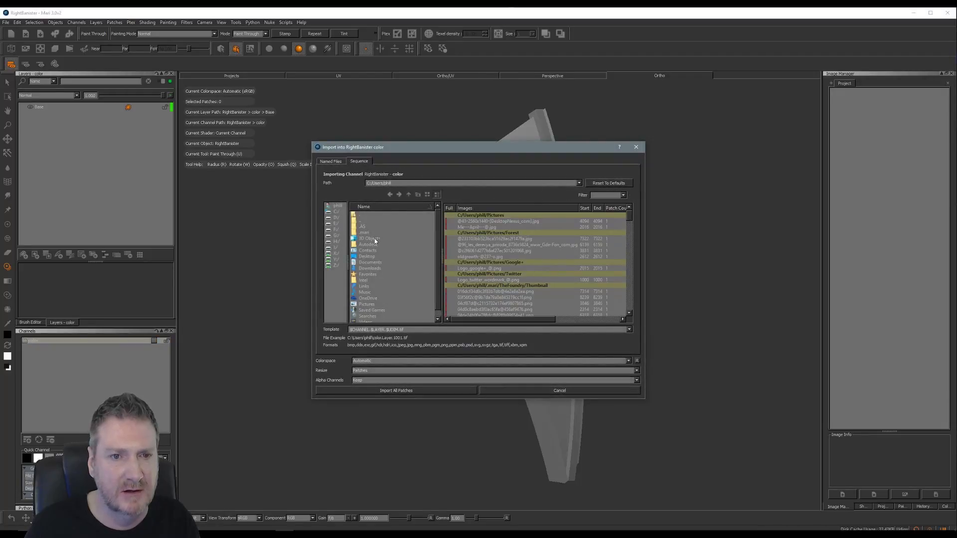
pyautogui.click(335, 229)
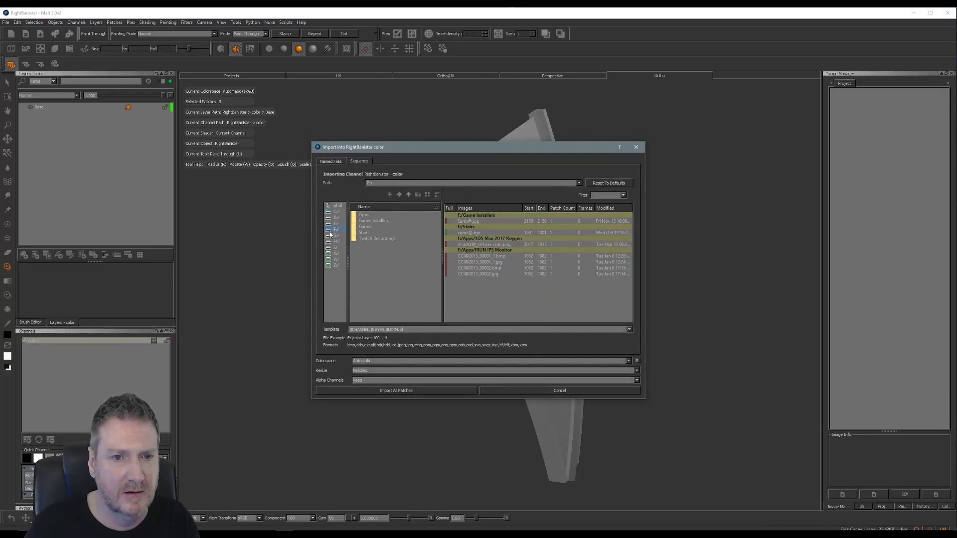
pyautogui.doubleClick(362, 232)
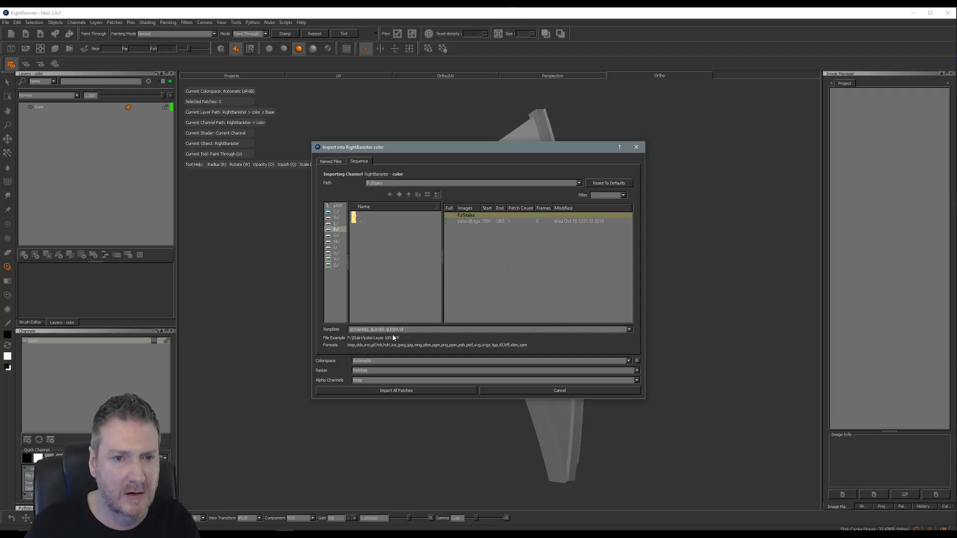
pyautogui.moveTo(413, 329); pyautogui.dragTo(348, 329)
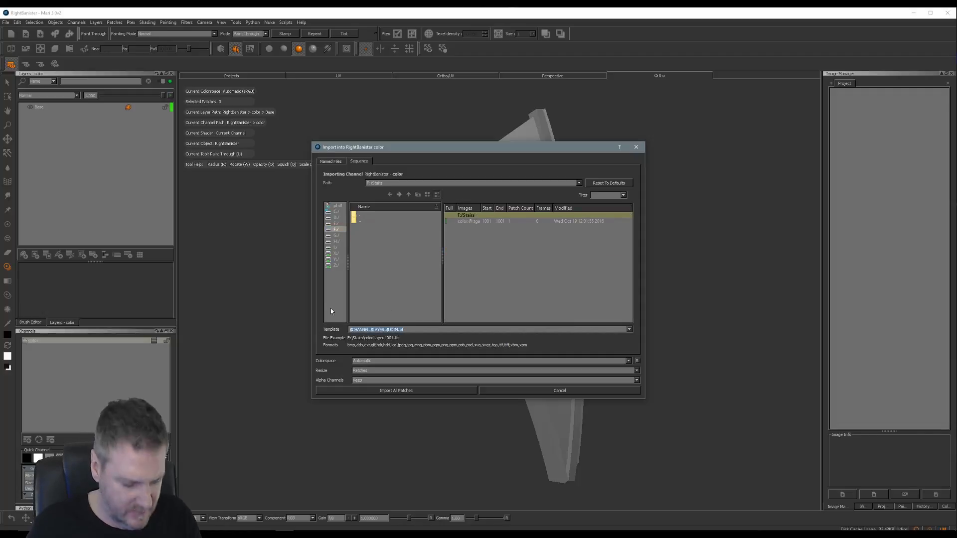
pyautogui.write('*')
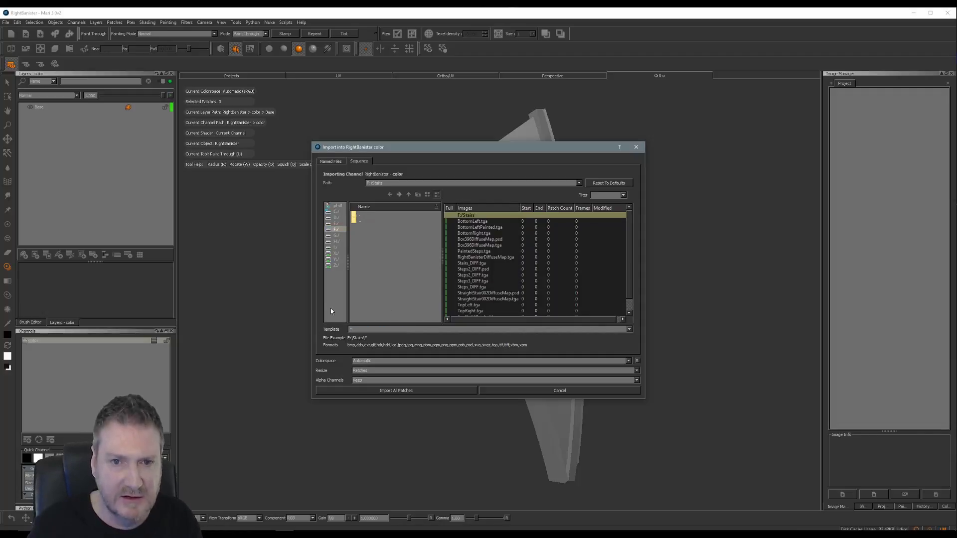
pyautogui.click(497, 258)
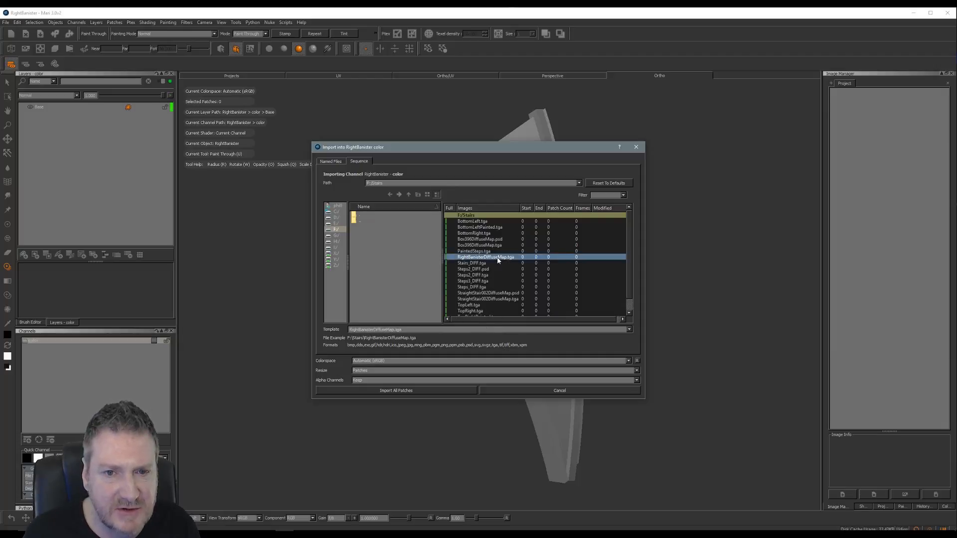
pyautogui.click(397, 391)
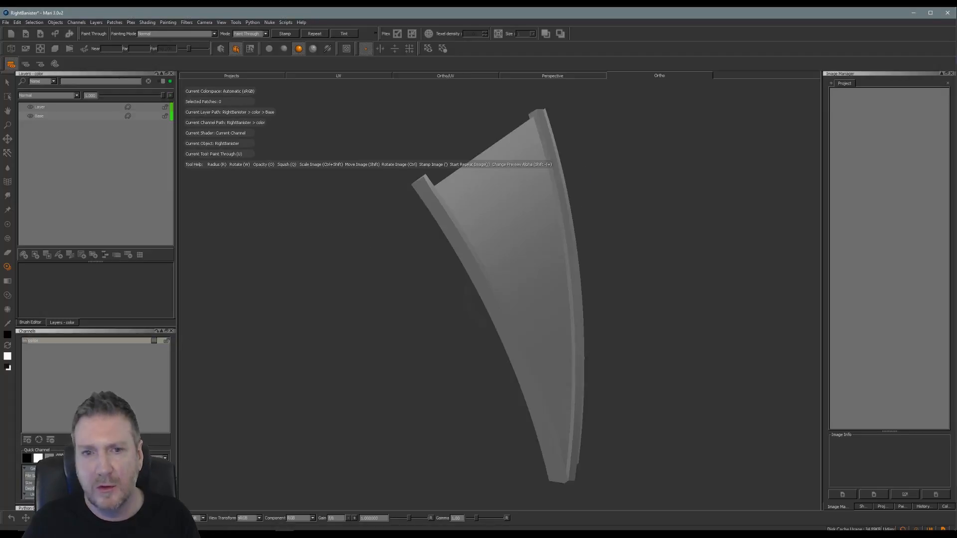
# - Switch the banister to flat lighting and frame its brick side wall large in the view
pyautogui.moveTo(673, 316)
pyautogui.keyDown('alt'); pyautogui.mouseDown()
pyautogui.moveTo(649, 288)
pyautogui.moveTo(689, 227)
pyautogui.moveTo(665, 269)
pyautogui.mouseUp(); pyautogui.keyUp('alt')
pyautogui.moveTo(537, 373)
pyautogui.keyDown('alt'); pyautogui.mouseDown()
pyautogui.moveTo(510, 327)
pyautogui.moveTo(411, 325)
pyautogui.mouseUp(); pyautogui.keyUp('alt')
pyautogui.moveTo(473, 344)
pyautogui.keyDown('alt'); pyautogui.mouseDown()
pyautogui.moveTo(468, 385)
pyautogui.moveTo(454, 395)
pyautogui.moveTo(440, 376)
pyautogui.mouseUp(); pyautogui.keyUp('alt')
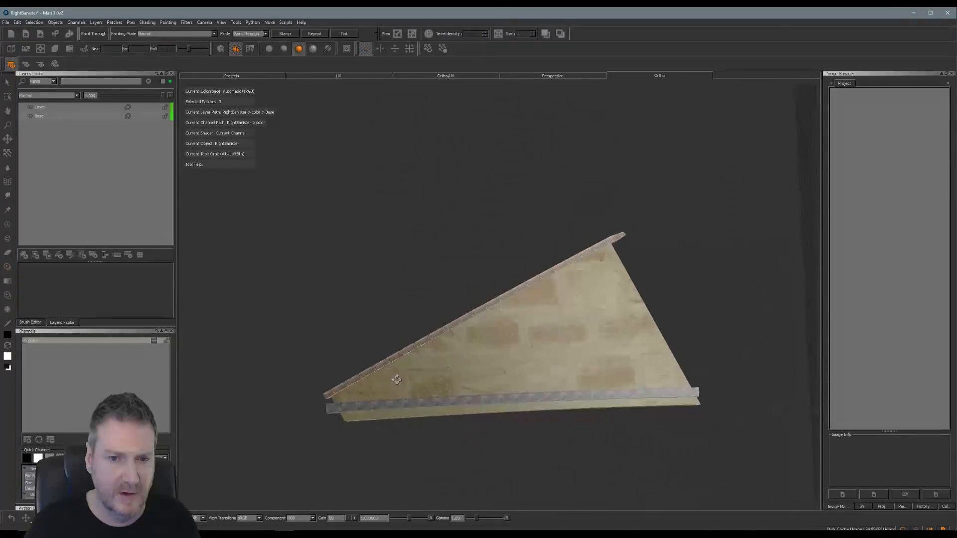
pyautogui.click(269, 48)
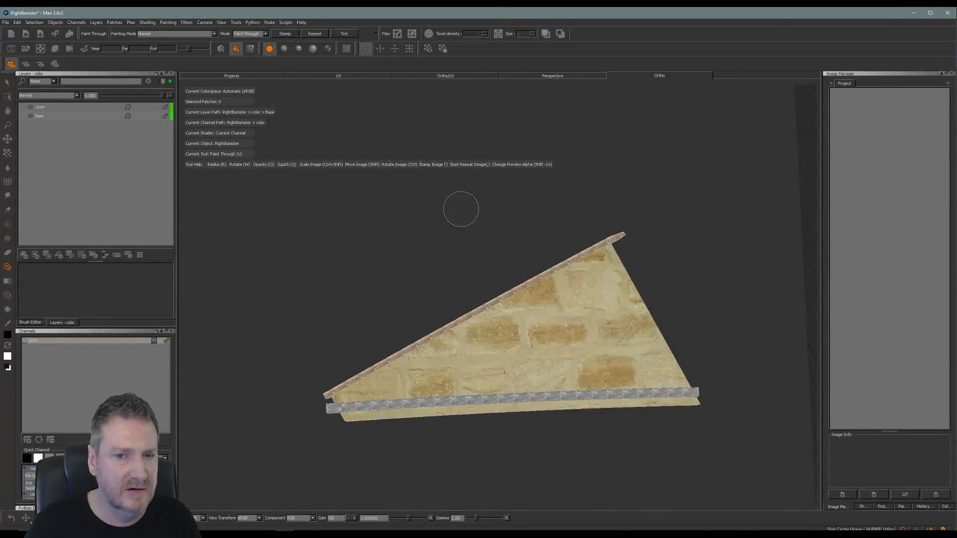
pyautogui.moveTo(473, 239)
pyautogui.keyDown('alt'); pyautogui.mouseDown()
pyautogui.moveTo(477, 261)
pyautogui.moveTo(519, 254)
pyautogui.moveTo(534, 283)
pyautogui.mouseUp(); pyautogui.keyUp('alt')
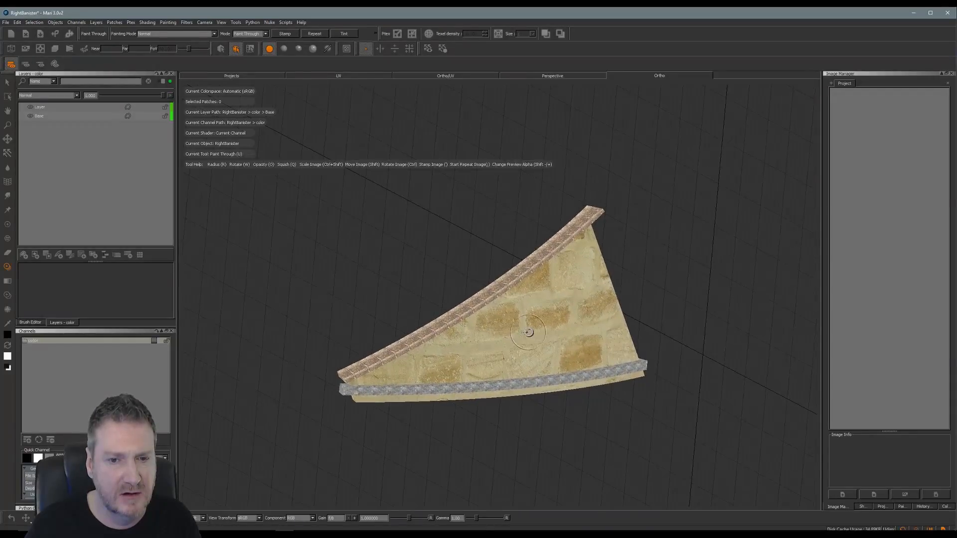
pyautogui.keyDown('alt'); pyautogui.moveTo(544, 323); pyautogui.dragTo(607, 324, button='right'); pyautogui.keyUp('alt')
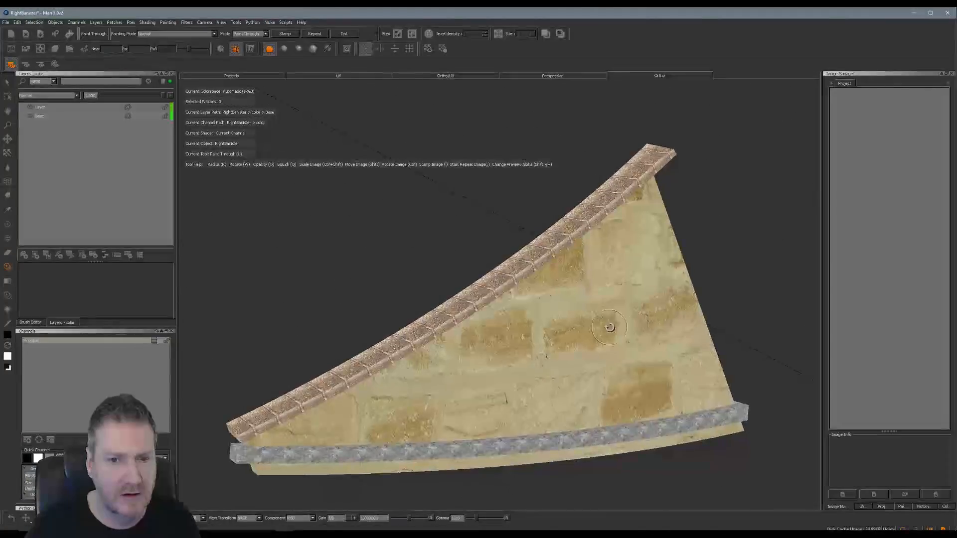
pyautogui.keyDown('alt'); pyautogui.moveTo(608, 324); pyautogui.dragTo(597, 278, button='middle'); pyautogui.keyUp('alt')
pyautogui.keyDown('alt'); pyautogui.moveTo(594, 306); pyautogui.dragTo(602, 314, button='right'); pyautogui.keyUp('alt')
pyautogui.keyDown('alt'); pyautogui.moveTo(602, 314); pyautogui.dragTo(613, 308, button='middle'); pyautogui.keyUp('alt')
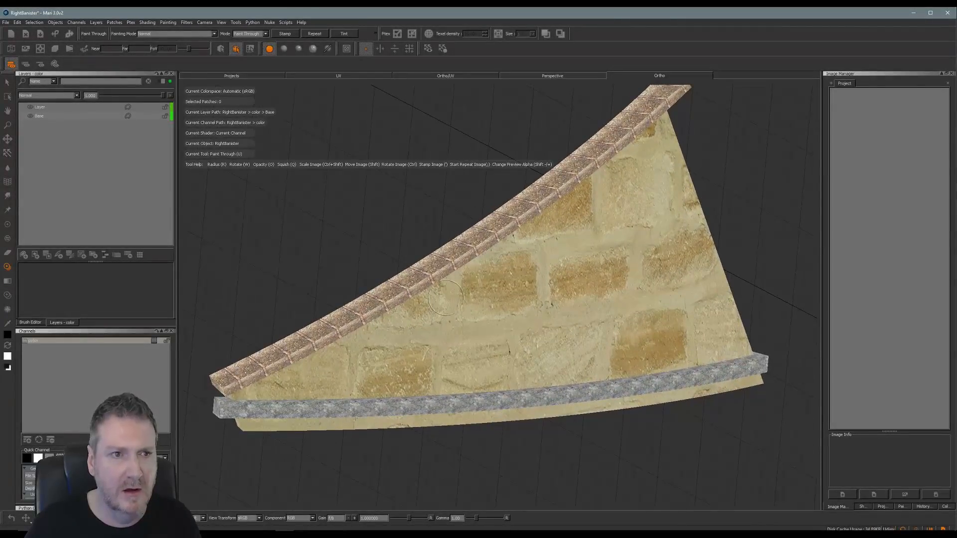
# - Load all the maps.hi JPG images from the Aged & Stressed maps_hi texture folder into the project's image library
pyautogui.click(842, 495)
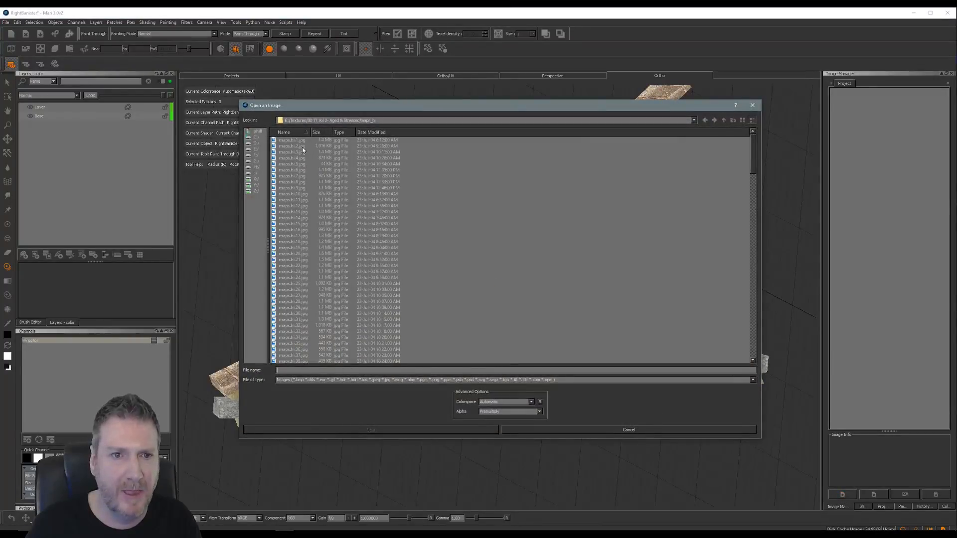
pyautogui.click(294, 141)
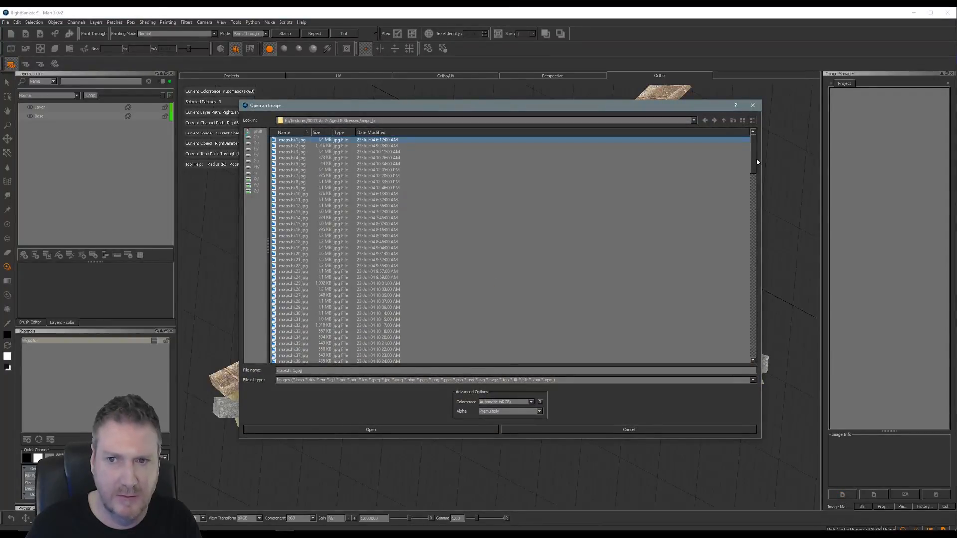
pyautogui.moveTo(752, 165); pyautogui.dragTo(752, 342)
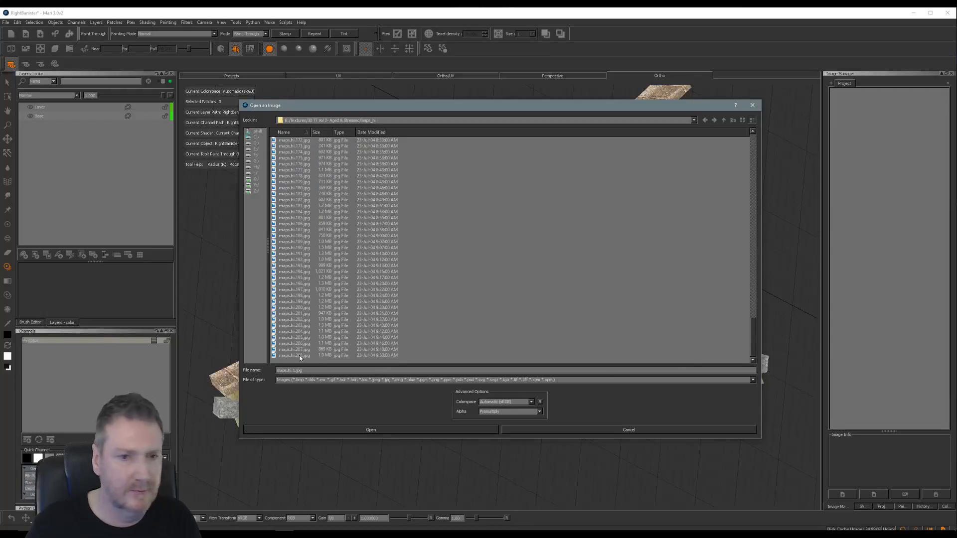
pyautogui.keyDown('shift'); pyautogui.click(299, 355); pyautogui.keyUp('shift')
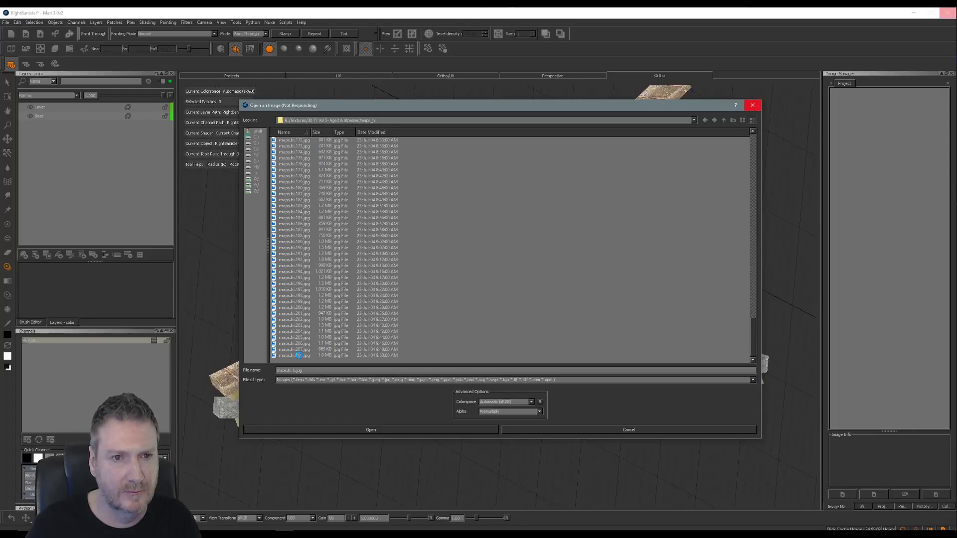
pyautogui.click(370, 430)
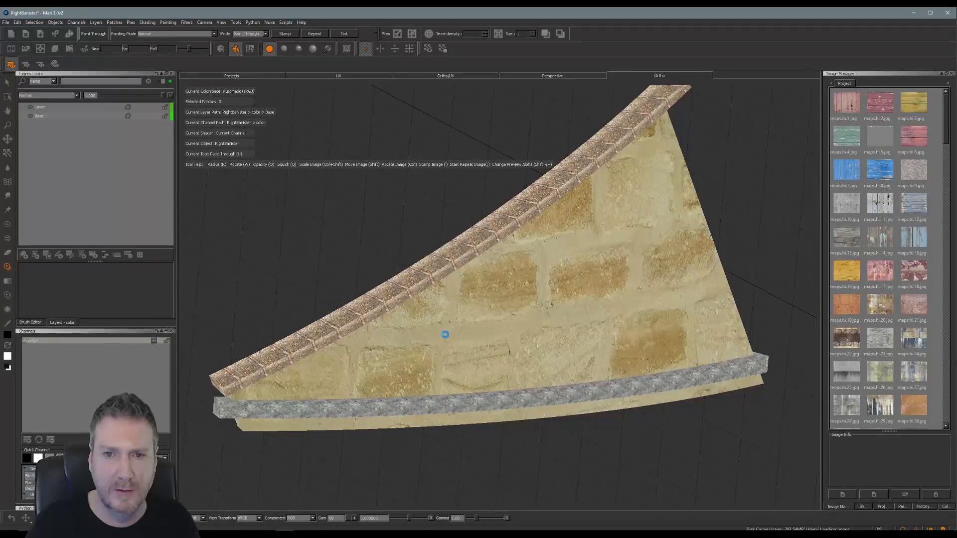
# - Add a paint layer above the existing ones and place the streaked wall image maps.hi.29.jpg over the brick wall as the paint-through source
pyautogui.click(24, 255)
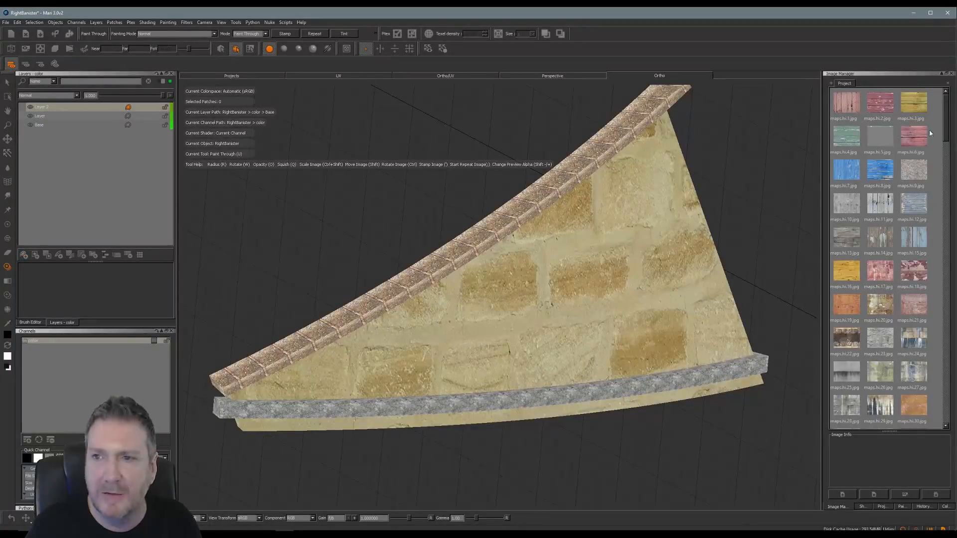
pyautogui.scroll(-2, 947, 129)
pyautogui.scroll(-3, 946, 134)
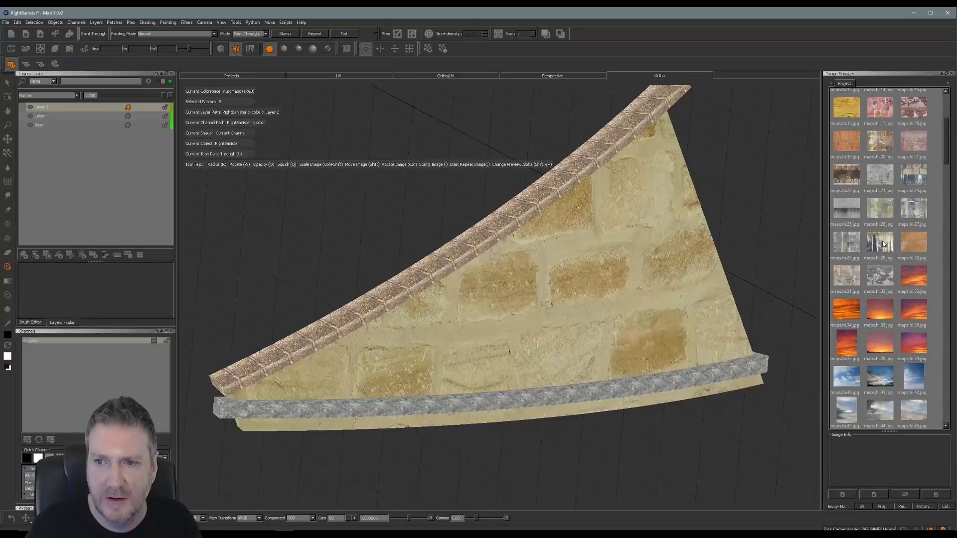
pyautogui.moveTo(865, 246); pyautogui.dragTo(608, 313)
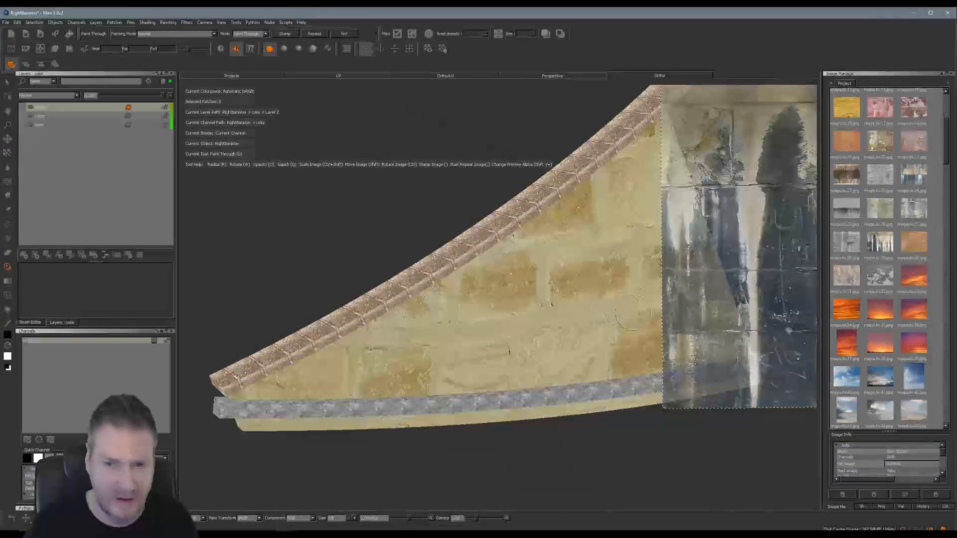
pyautogui.moveTo(762, 250)
pyautogui.keyDown('shift'); pyautogui.mouseDown()
pyautogui.moveTo(508, 346)
pyautogui.moveTo(442, 343)
pyautogui.moveTo(462, 423)
pyautogui.moveTo(439, 392)
pyautogui.moveTo(435, 408)
pyautogui.moveTo(418, 343)
pyautogui.moveTo(438, 276)
pyautogui.moveTo(480, 294)
pyautogui.moveTo(436, 277)
pyautogui.mouseUp(); pyautogui.keyUp('shift')
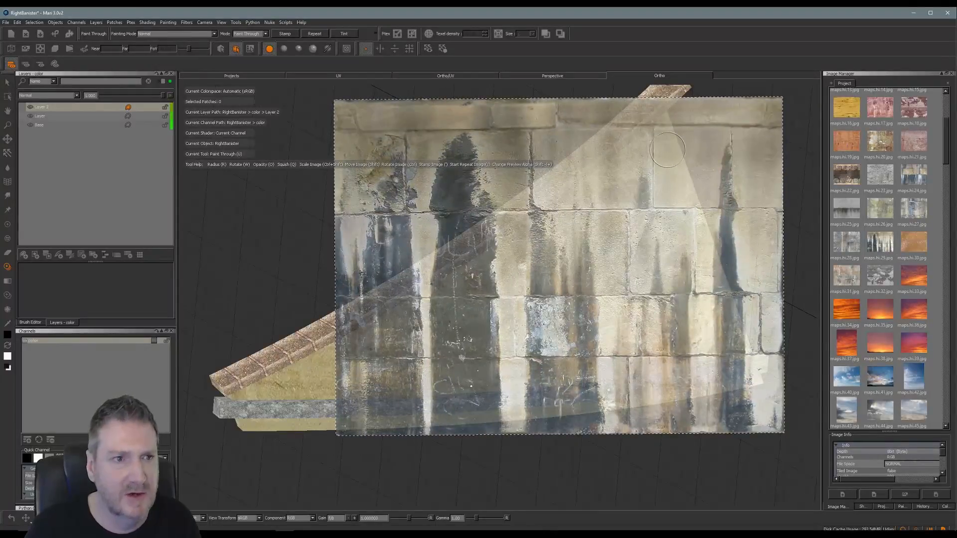
pyautogui.press('Escape')
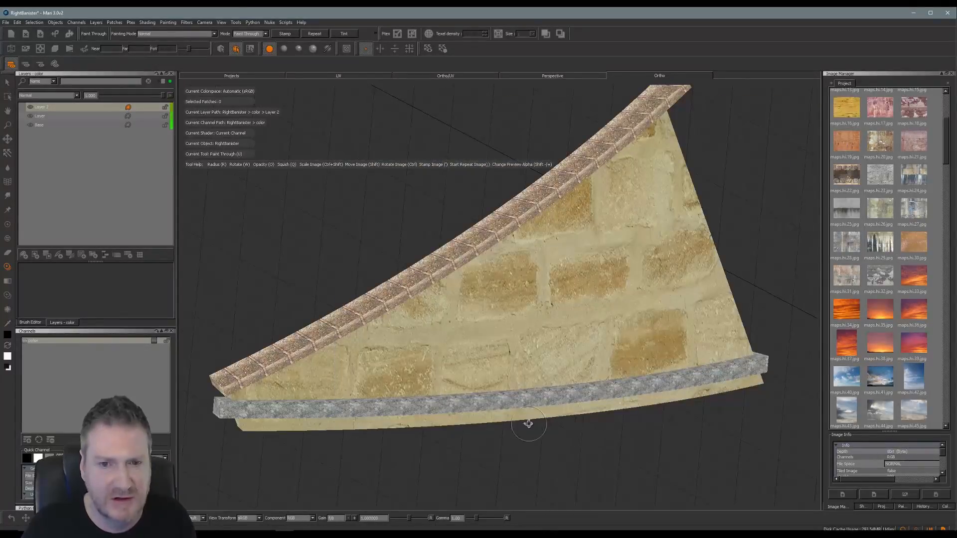
# - Turn the banister's brick wall face-on and position the streaked paint-through image over its taller part
pyautogui.keyDown('alt'); pyautogui.moveTo(527, 423); pyautogui.dragTo(467, 415); pyautogui.keyUp('alt')
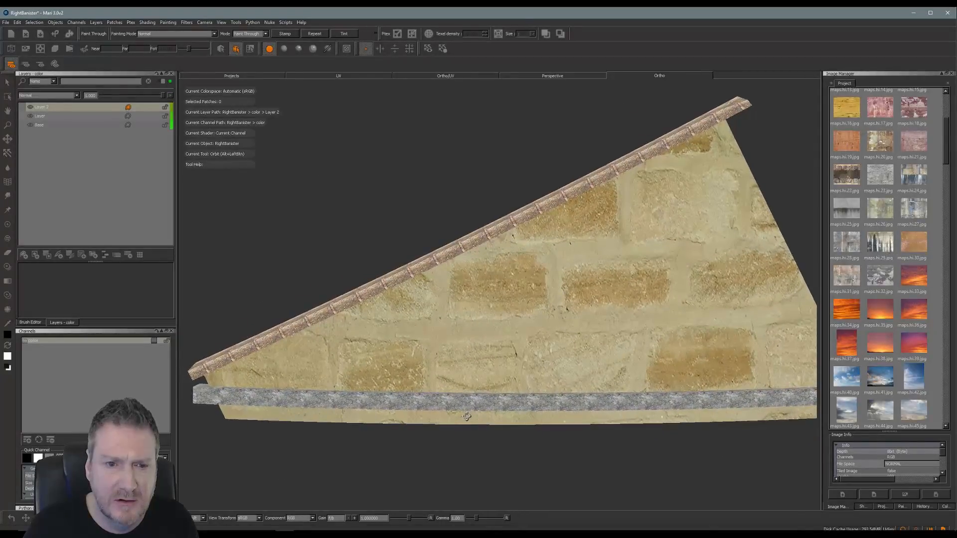
pyautogui.keyDown('alt'); pyautogui.moveTo(528, 425); pyautogui.dragTo(509, 431, button='middle'); pyautogui.keyUp('alt')
pyautogui.keyDown('alt'); pyautogui.moveTo(505, 420); pyautogui.dragTo(504, 425); pyautogui.keyUp('alt')
pyautogui.keyDown('alt'); pyautogui.moveTo(506, 424); pyautogui.dragTo(500, 419, button='middle'); pyautogui.keyUp('alt')
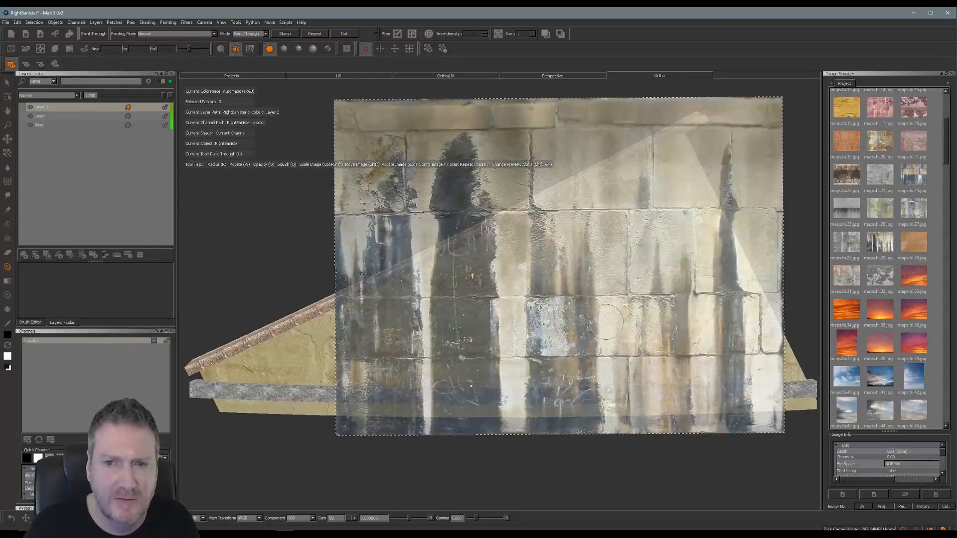
pyautogui.keyDown('shift'); pyautogui.moveTo(626, 314); pyautogui.dragTo(654, 299); pyautogui.keyUp('shift')
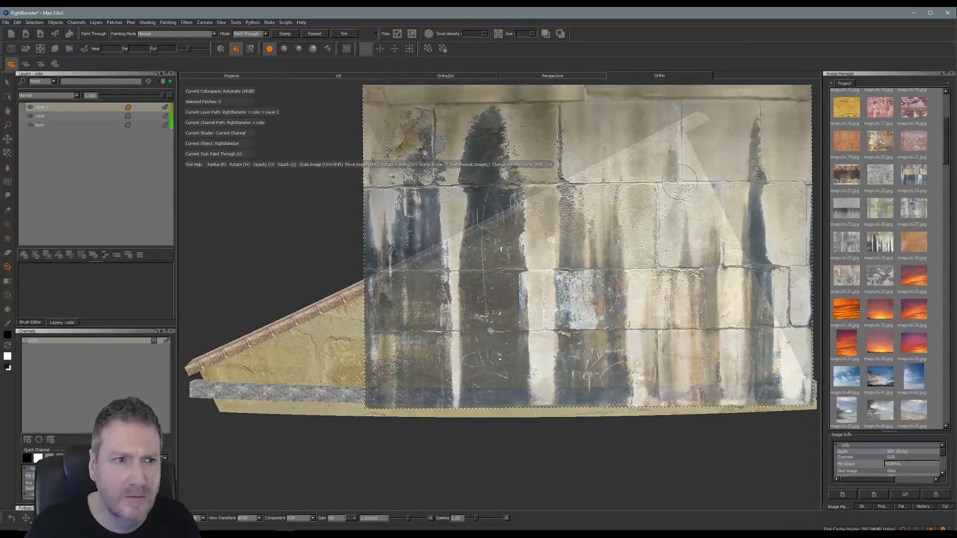
# - Paint pale and grey vertical streaks from the image through the wall's taller part, between the coping, the ledge and the slanted edge
pyautogui.moveTo(675, 158)
pyautogui.mouseDown()
pyautogui.moveTo(681, 203)
pyautogui.moveTo(661, 157)
pyautogui.moveTo(677, 294)
pyautogui.moveTo(648, 343)
pyautogui.moveTo(661, 363)
pyautogui.moveTo(660, 234)
pyautogui.moveTo(659, 349)
pyautogui.moveTo(647, 376)
pyautogui.moveTo(641, 225)
pyautogui.moveTo(650, 191)
pyautogui.moveTo(667, 190)
pyautogui.moveTo(698, 156)
pyautogui.mouseUp()
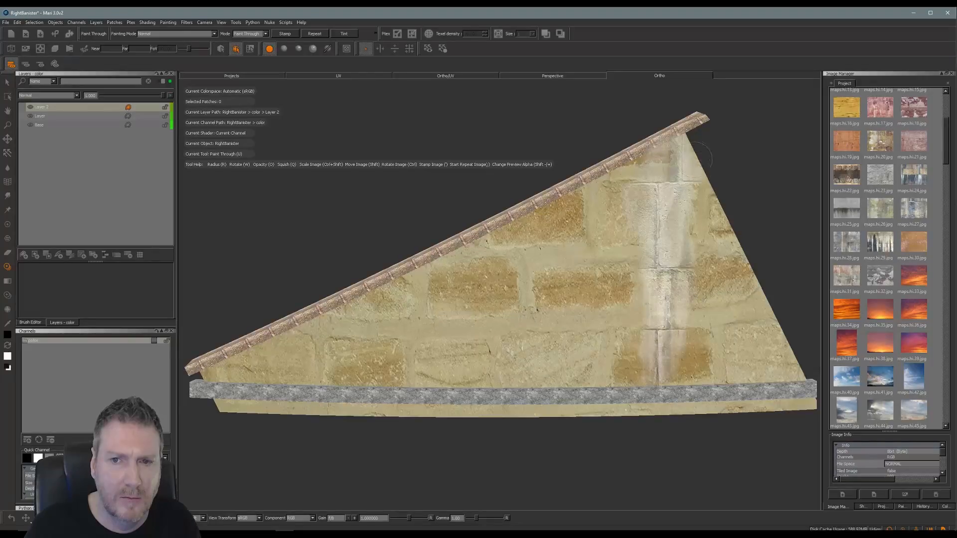
pyautogui.moveTo(635, 184)
pyautogui.mouseDown()
pyautogui.moveTo(610, 204)
pyautogui.moveTo(609, 283)
pyautogui.moveTo(588, 239)
pyautogui.moveTo(600, 202)
pyautogui.moveTo(658, 197)
pyautogui.moveTo(601, 212)
pyautogui.moveTo(603, 335)
pyautogui.mouseUp()
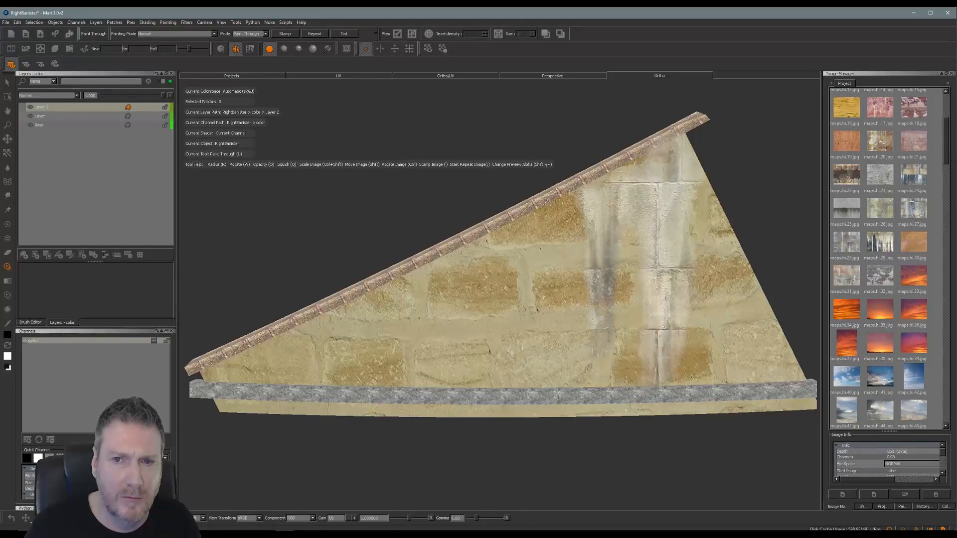
pyautogui.moveTo(686, 159); pyautogui.dragTo(688, 166)
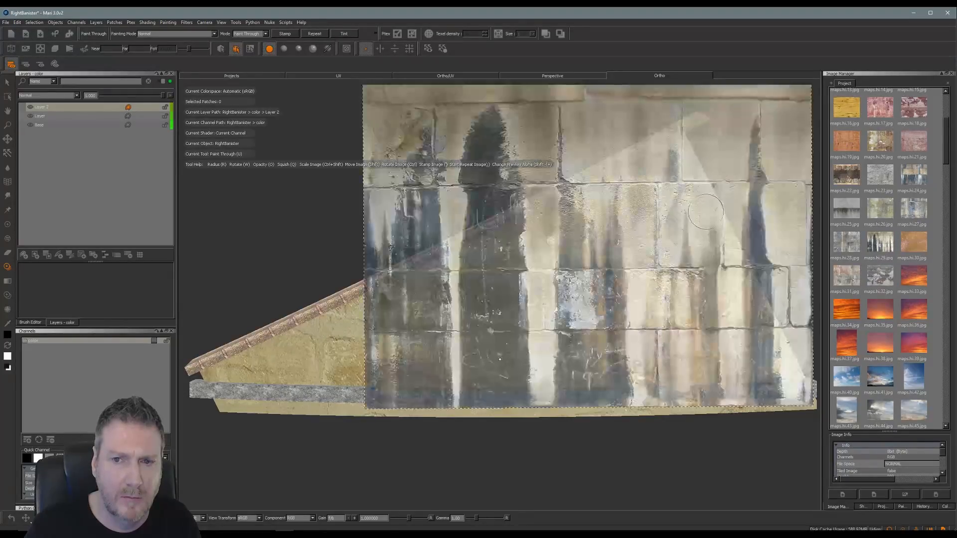
pyautogui.moveTo(706, 204)
pyautogui.mouseDown()
pyautogui.moveTo(703, 219)
pyautogui.moveTo(737, 257)
pyautogui.moveTo(727, 261)
pyautogui.moveTo(736, 231)
pyautogui.mouseUp()
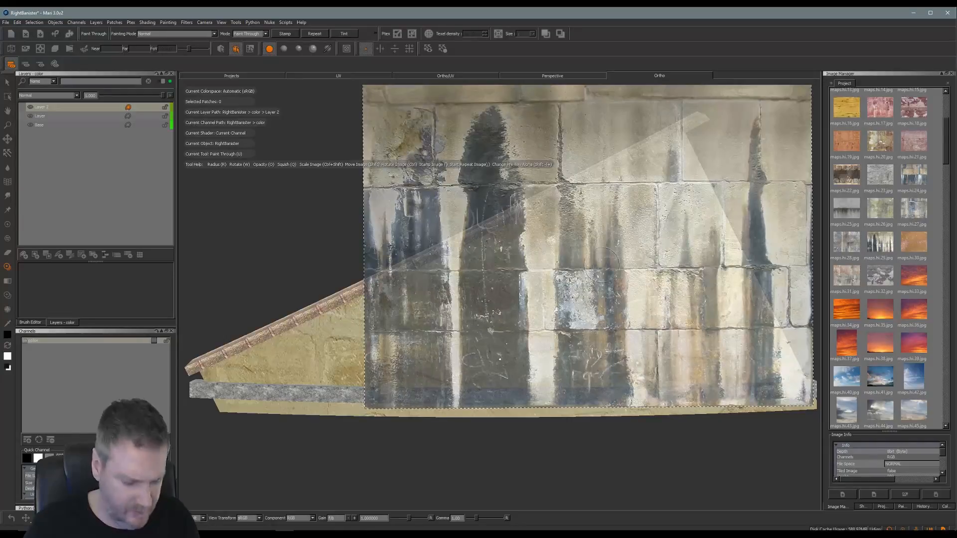
# - Shift the paint-through image over the middle of the wall and paint its dark stains from just below the coping downwards
pyautogui.moveTo(545, 263)
pyautogui.keyDown('shift'); pyautogui.mouseDown()
pyautogui.moveTo(648, 342)
pyautogui.moveTo(672, 331)
pyautogui.mouseUp(); pyautogui.keyUp('shift')
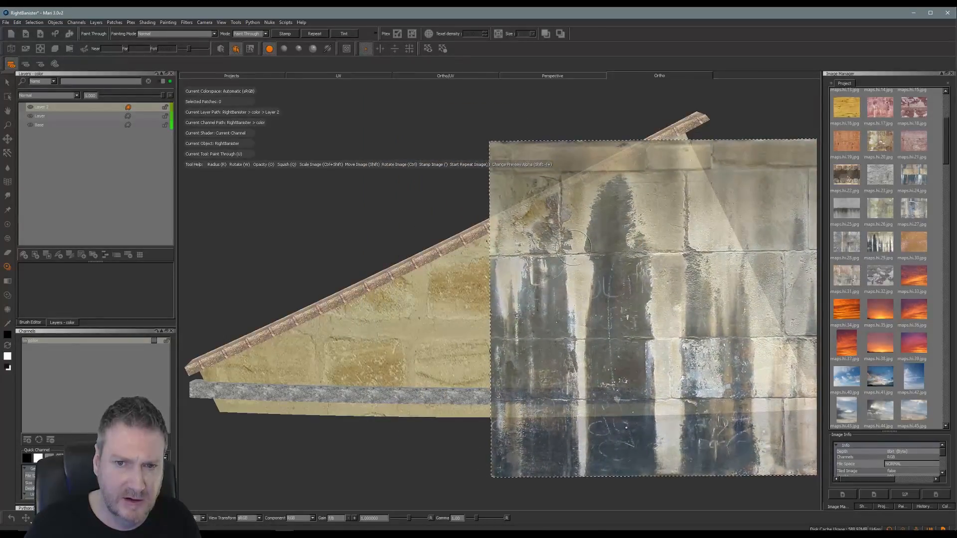
pyautogui.press('Return')
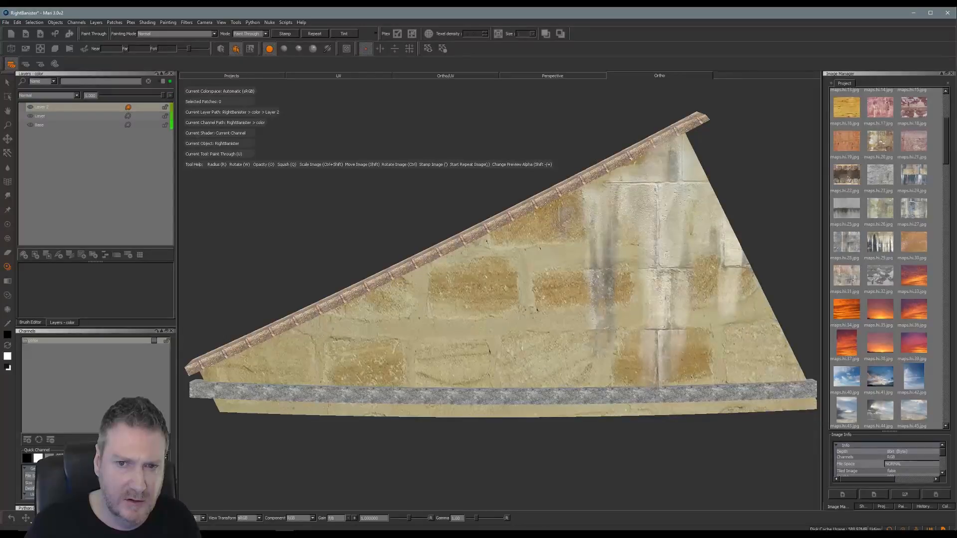
pyautogui.moveTo(543, 234)
pyautogui.mouseDown()
pyautogui.moveTo(540, 281)
pyautogui.moveTo(541, 255)
pyautogui.mouseUp()
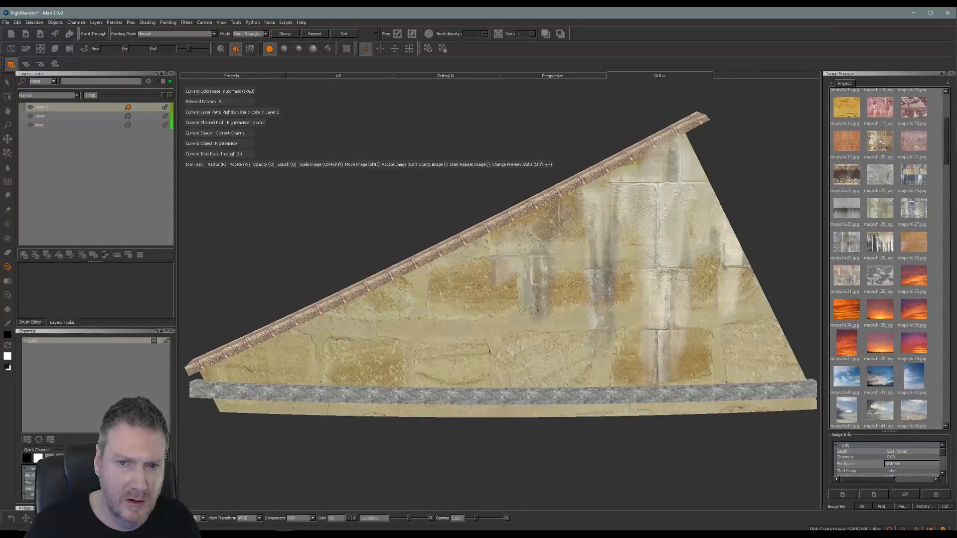
pyautogui.moveTo(532, 295); pyautogui.dragTo(536, 357)
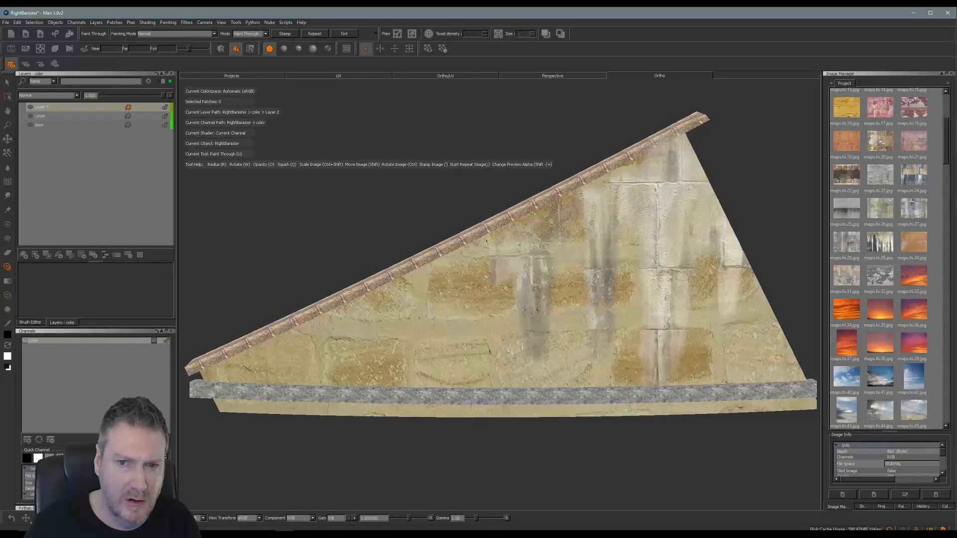
pyautogui.moveTo(550, 225); pyautogui.dragTo(574, 215)
pyautogui.moveTo(537, 258); pyautogui.dragTo(532, 327)
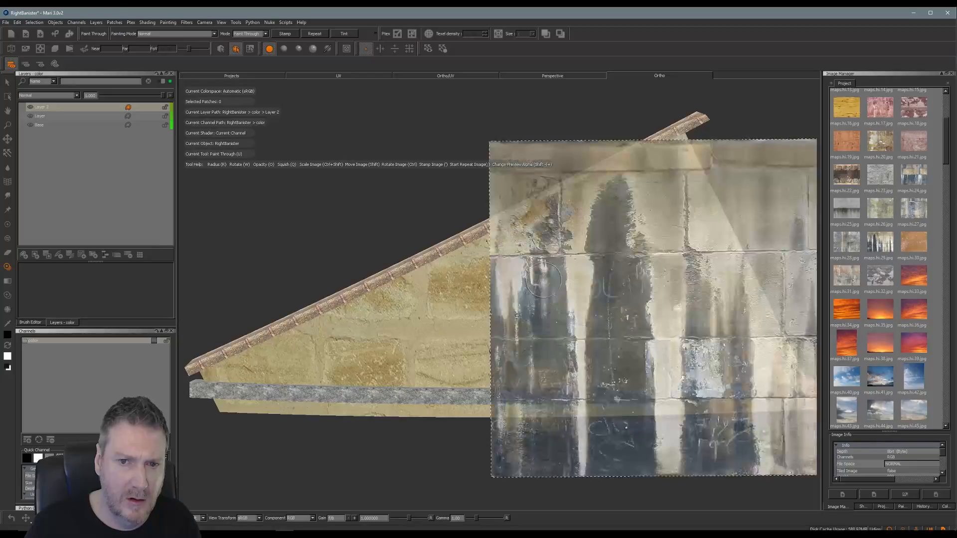
pyautogui.moveTo(524, 269); pyautogui.dragTo(562, 249)
pyautogui.moveTo(562, 320); pyautogui.dragTo(563, 319)
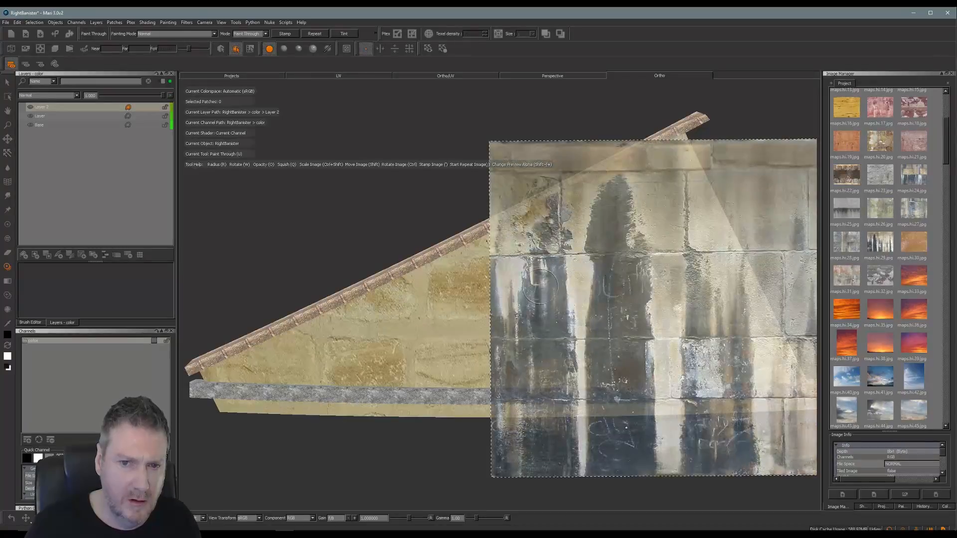
# - Move the image towards the wall's low end and paint pale streaks just beyond the dark stains, from the coping to the ledge
pyautogui.moveTo(621, 296)
pyautogui.keyDown('shift'); pyautogui.mouseDown()
pyautogui.moveTo(441, 338)
pyautogui.moveTo(384, 307)
pyautogui.moveTo(302, 314)
pyautogui.mouseUp(); pyautogui.keyUp('shift')
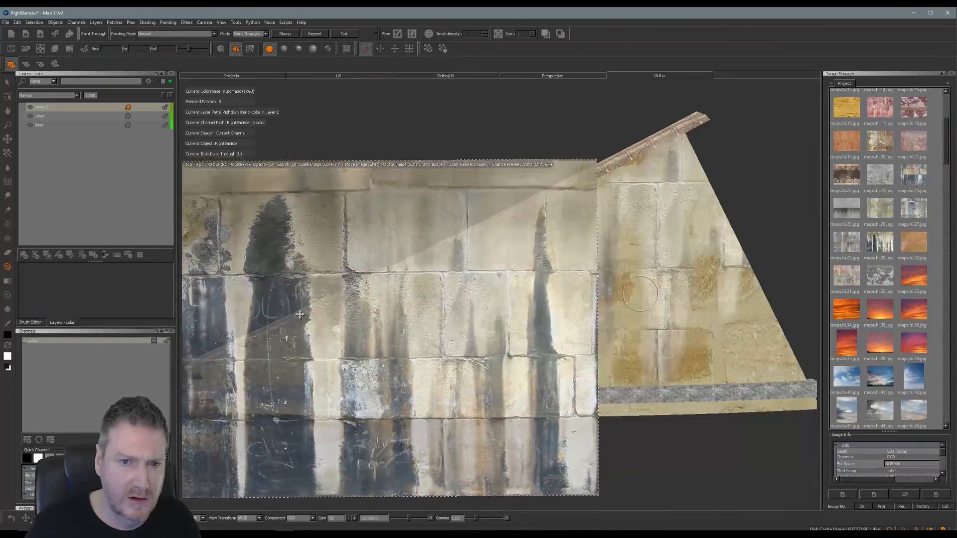
pyautogui.keyDown('shift'); pyautogui.moveTo(416, 294); pyautogui.dragTo(419, 293); pyautogui.keyUp('shift')
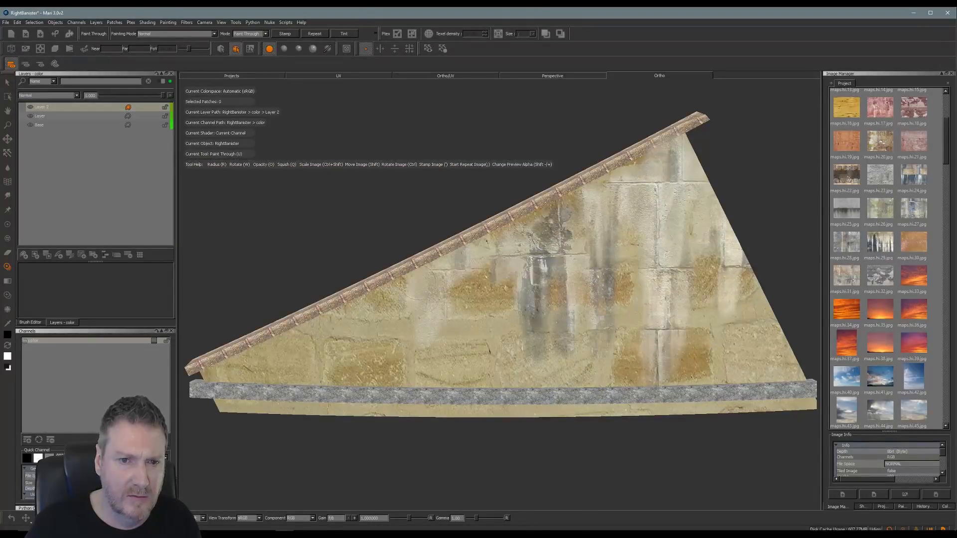
pyautogui.moveTo(431, 321)
pyautogui.mouseDown()
pyautogui.moveTo(426, 359)
pyautogui.moveTo(437, 294)
pyautogui.moveTo(483, 275)
pyautogui.moveTo(450, 293)
pyautogui.moveTo(428, 381)
pyautogui.moveTo(439, 327)
pyautogui.mouseUp()
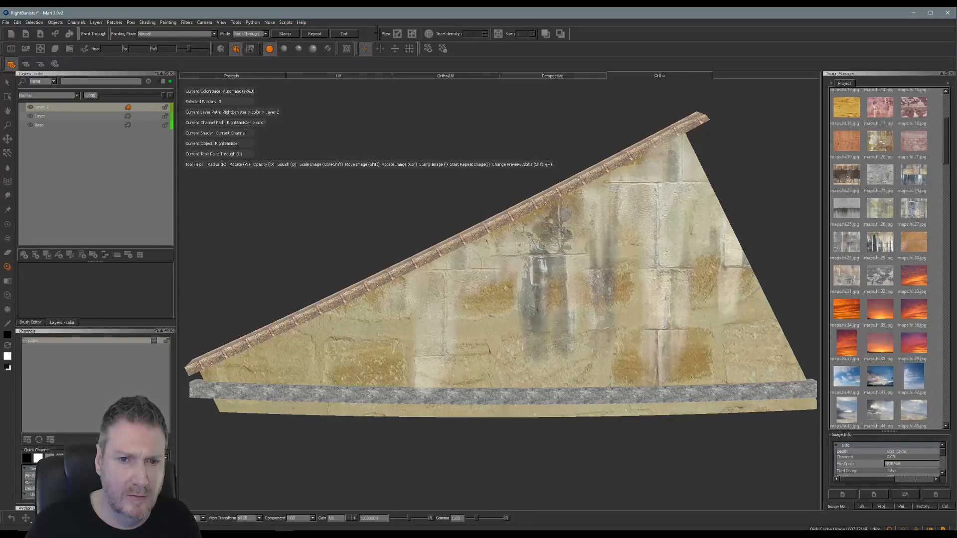
pyautogui.moveTo(477, 269)
pyautogui.mouseDown()
pyautogui.moveTo(433, 325)
pyautogui.moveTo(493, 266)
pyautogui.moveTo(433, 328)
pyautogui.moveTo(433, 366)
pyautogui.mouseUp()
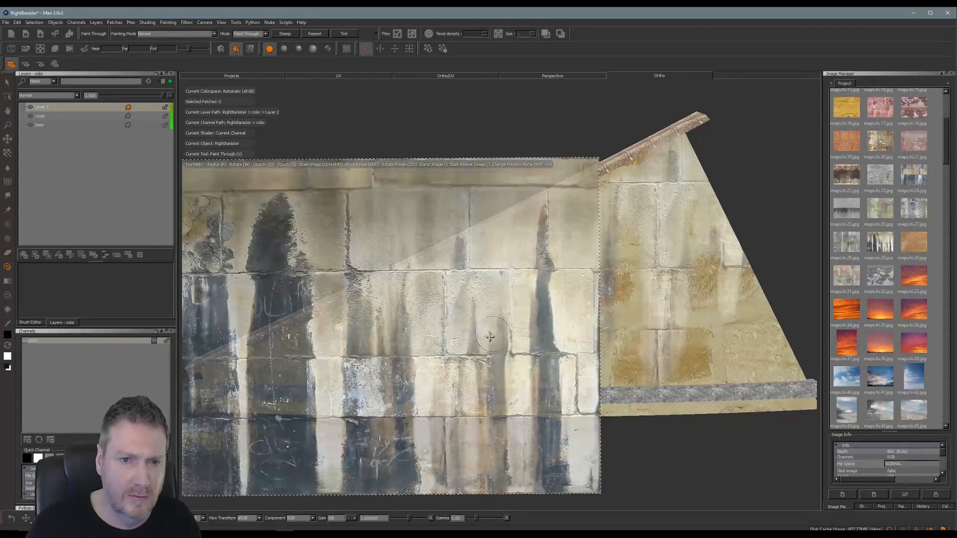
# - Reposition the image over the wall's low end and paint grey and white weathering patches above the ledge
pyautogui.moveTo(470, 337)
pyautogui.keyDown('shift'); pyautogui.mouseDown()
pyautogui.moveTo(545, 234)
pyautogui.moveTo(442, 309)
pyautogui.moveTo(421, 309)
pyautogui.mouseUp(); pyautogui.keyUp('shift')
pyautogui.moveTo(329, 352)
pyautogui.mouseDown()
pyautogui.moveTo(301, 348)
pyautogui.moveTo(321, 351)
pyautogui.moveTo(319, 366)
pyautogui.moveTo(368, 372)
pyautogui.moveTo(325, 334)
pyautogui.mouseUp()
pyautogui.moveTo(296, 364); pyautogui.dragTo(276, 373)
pyautogui.moveTo(349, 373)
pyautogui.mouseDown()
pyautogui.moveTo(334, 376)
pyautogui.moveTo(377, 373)
pyautogui.moveTo(346, 329)
pyautogui.mouseUp()
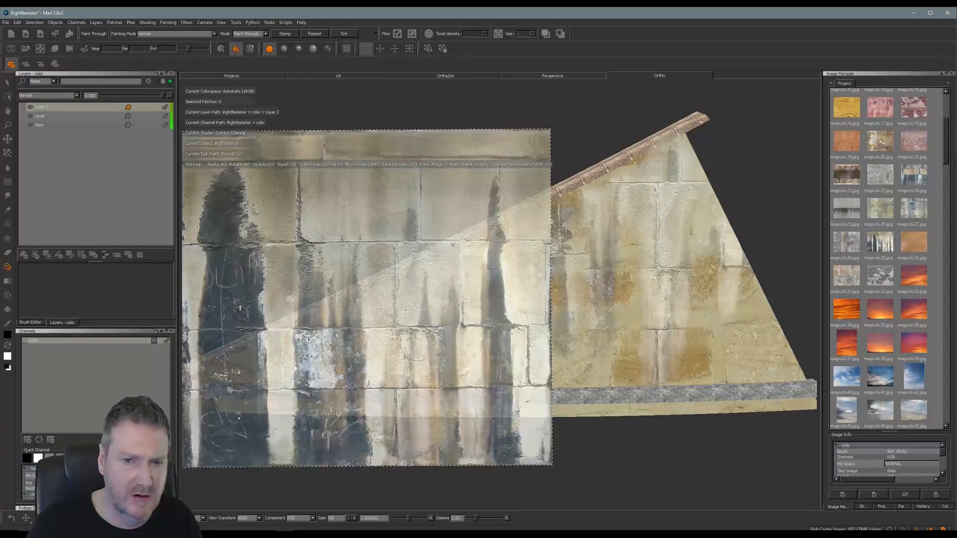
# - Reposition the image to paint a white streak along the wall's slanted edge and more stains at its low tip
pyautogui.moveTo(403, 339)
pyautogui.keyDown('shift'); pyautogui.mouseDown()
pyautogui.moveTo(403, 307)
pyautogui.moveTo(452, 201)
pyautogui.moveTo(681, 278)
pyautogui.moveTo(666, 280)
pyautogui.moveTo(623, 361)
pyautogui.moveTo(632, 404)
pyautogui.moveTo(657, 393)
pyautogui.mouseUp(); pyautogui.keyUp('shift')
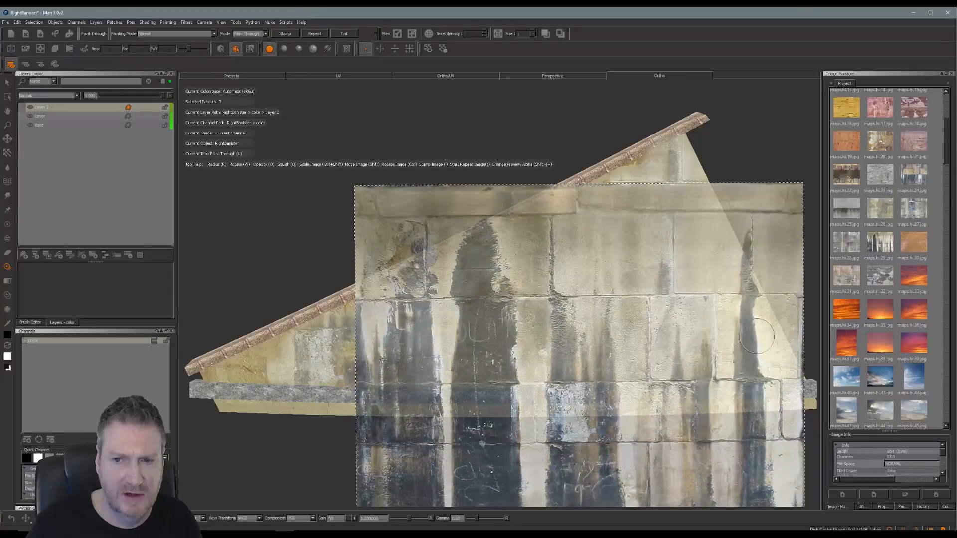
pyautogui.moveTo(763, 319)
pyautogui.mouseDown()
pyautogui.moveTo(777, 361)
pyautogui.moveTo(752, 376)
pyautogui.moveTo(749, 296)
pyautogui.moveTo(749, 341)
pyautogui.moveTo(764, 338)
pyautogui.moveTo(788, 367)
pyautogui.moveTo(772, 376)
pyautogui.moveTo(772, 328)
pyautogui.mouseUp()
pyautogui.moveTo(705, 352)
pyautogui.keyDown('shift'); pyautogui.mouseDown()
pyautogui.moveTo(690, 362)
pyautogui.moveTo(560, 370)
pyautogui.moveTo(550, 393)
pyautogui.mouseUp(); pyautogui.keyUp('shift')
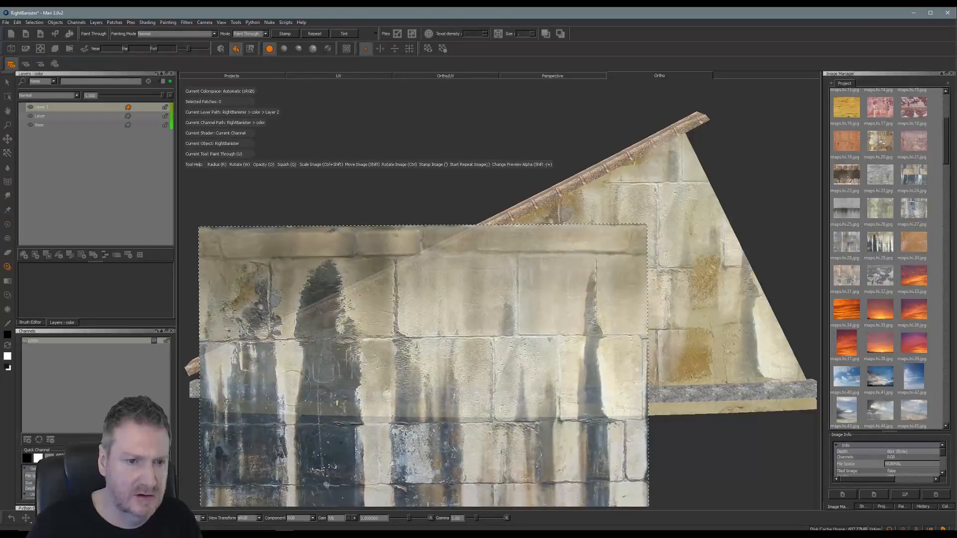
pyautogui.moveTo(246, 371); pyautogui.dragTo(221, 363)
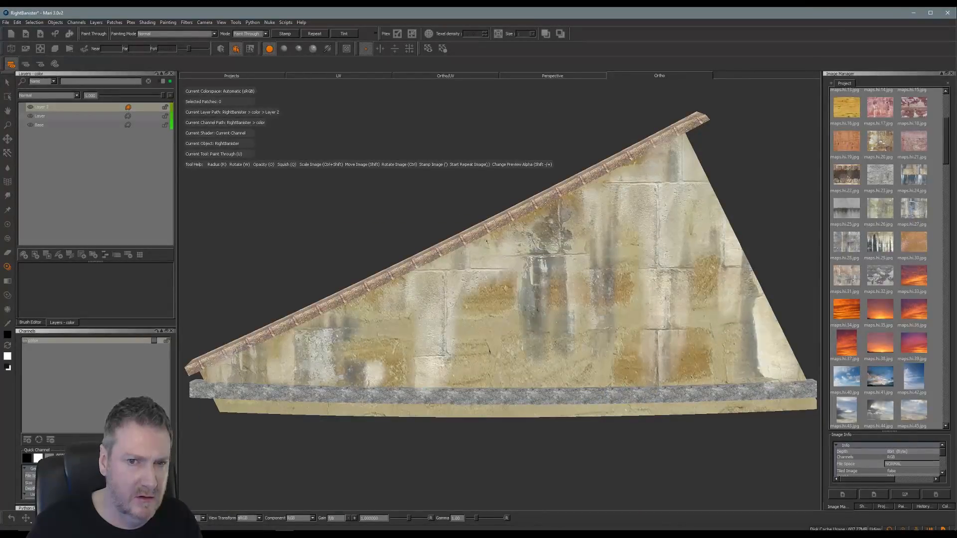
pyautogui.moveTo(250, 369); pyautogui.dragTo(257, 367)
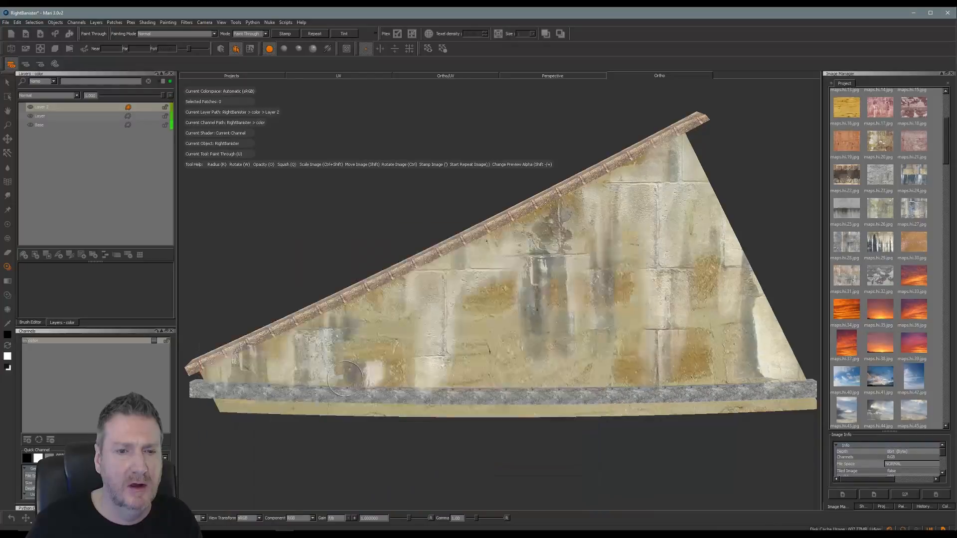
# - Move the paint-through image clear of the wall and try Darken, Add, Multiply, Lighten and Screen blending on the stain layer
pyautogui.keyDown('shift'); pyautogui.moveTo(366, 377); pyautogui.dragTo(673, 207); pyautogui.keyUp('shift')
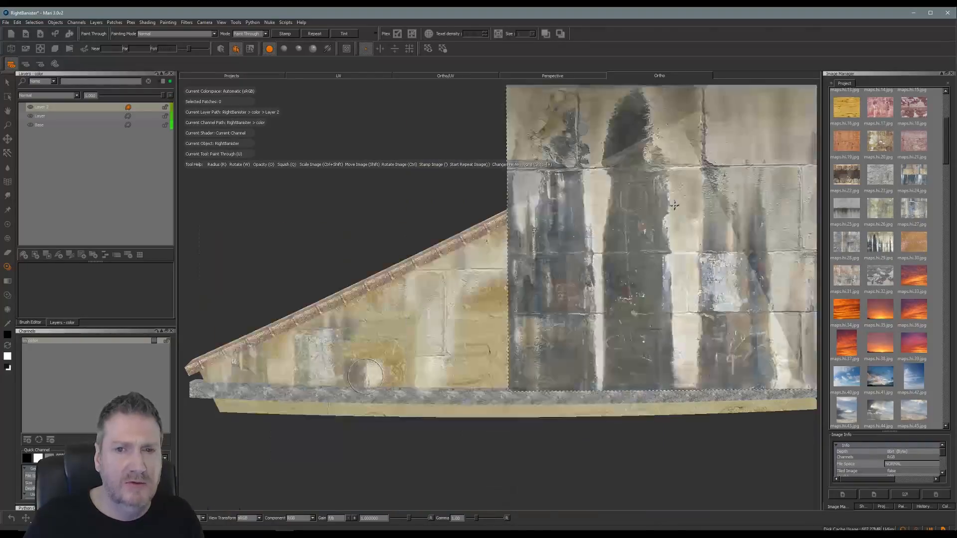
pyautogui.moveTo(535, 264)
pyautogui.keyDown('shift'); pyautogui.mouseDown()
pyautogui.moveTo(755, 245)
pyautogui.moveTo(784, 253)
pyautogui.mouseUp(); pyautogui.keyUp('shift')
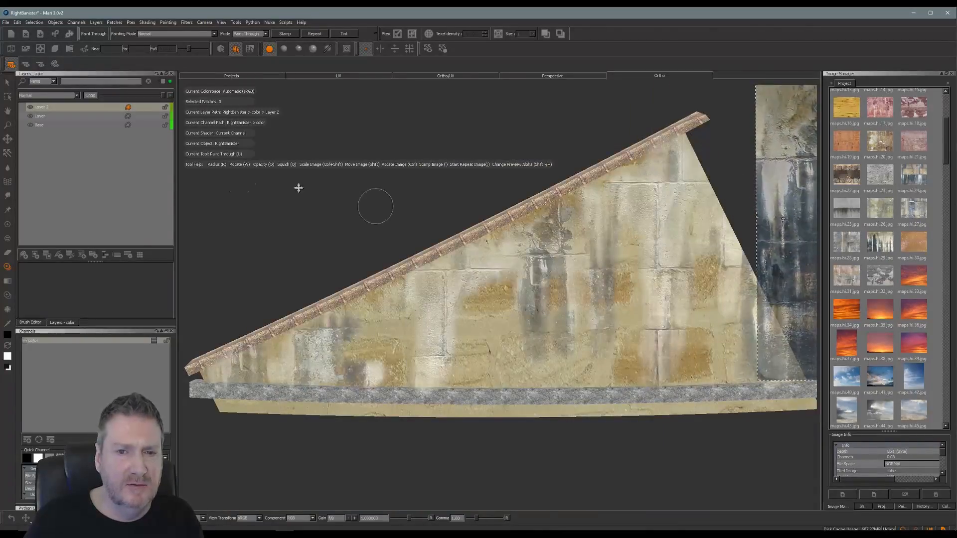
pyautogui.click(77, 96)
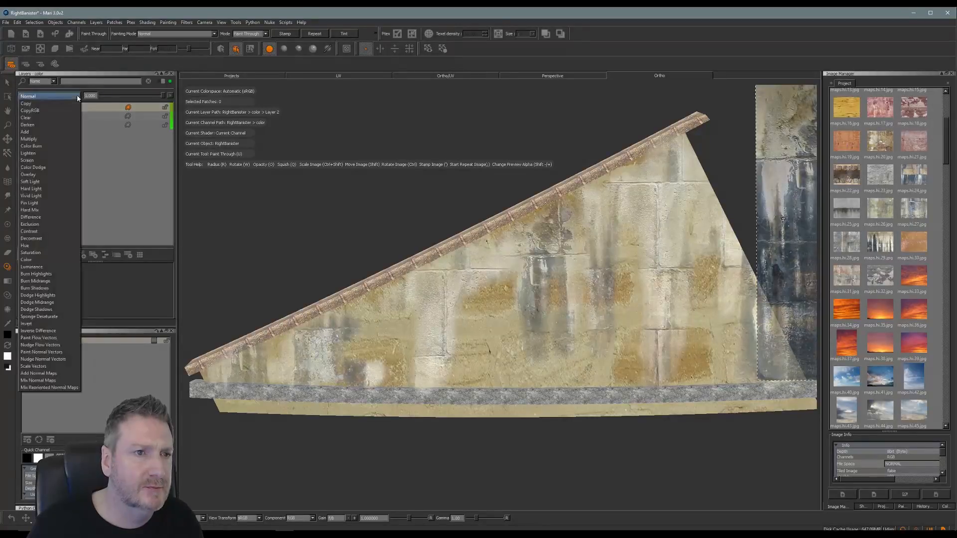
pyautogui.click(35, 125)
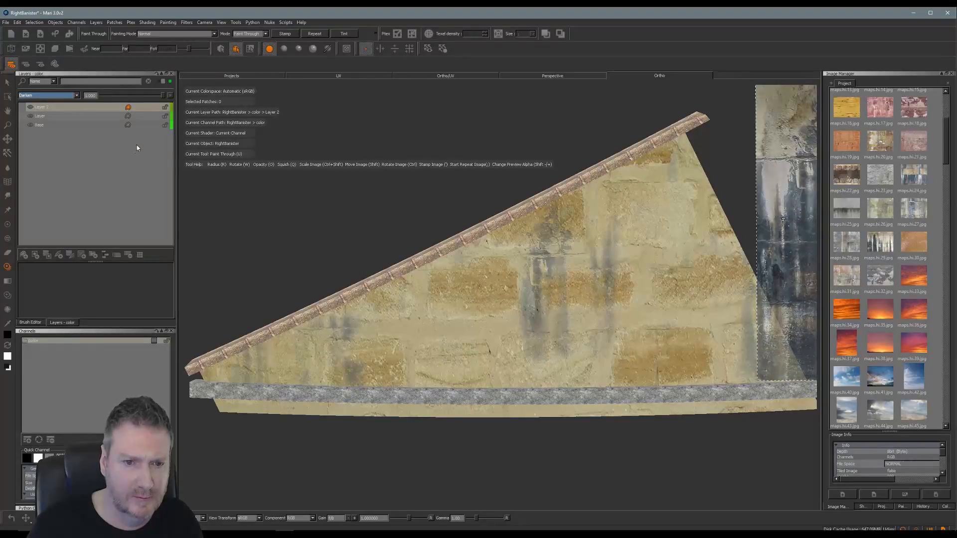
pyautogui.click(76, 96)
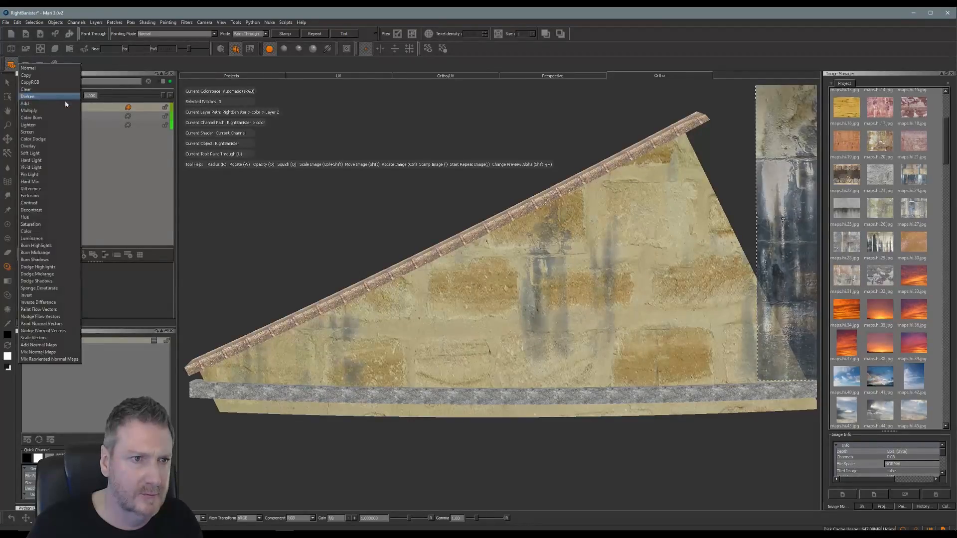
pyautogui.click(58, 106)
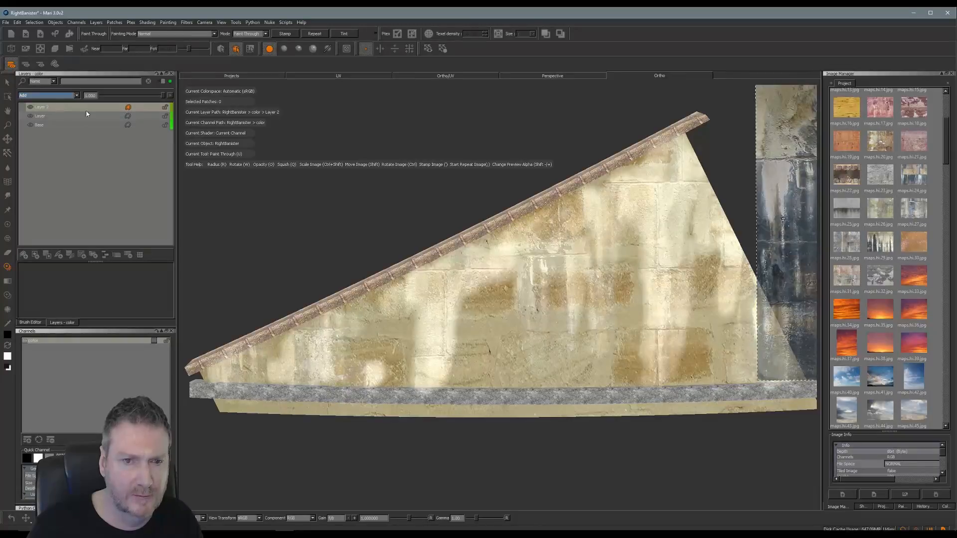
pyautogui.click(77, 97)
pyautogui.click(75, 103)
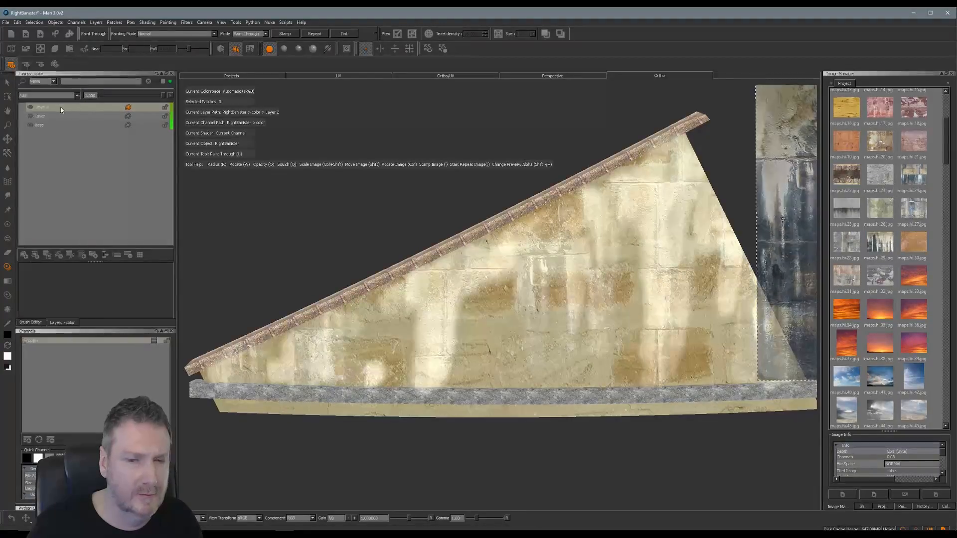
pyautogui.click(75, 96)
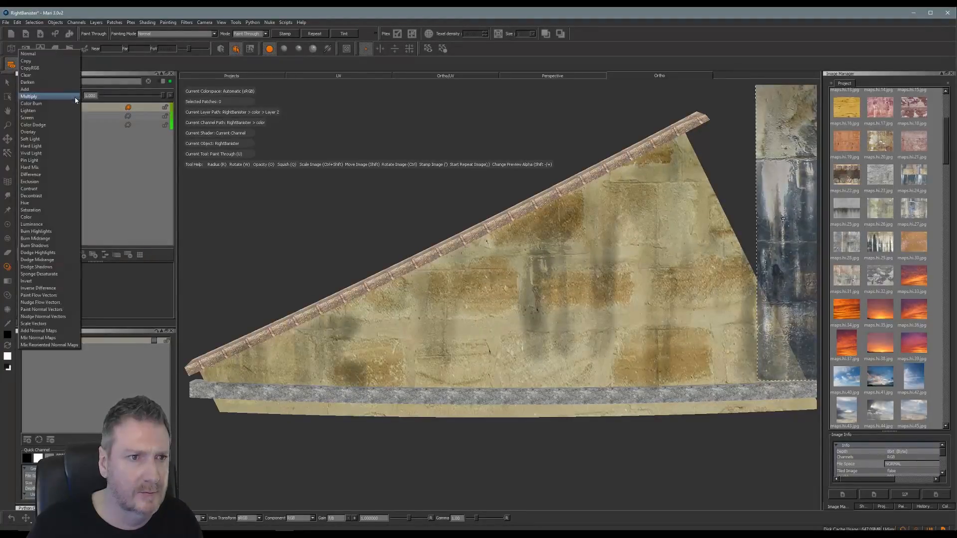
pyautogui.click(58, 107)
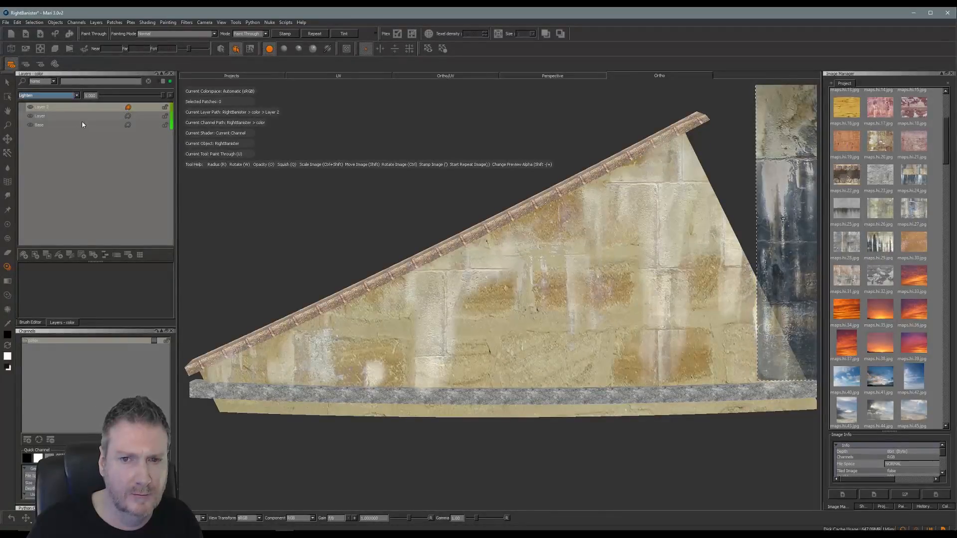
pyautogui.click(78, 96)
pyautogui.click(70, 102)
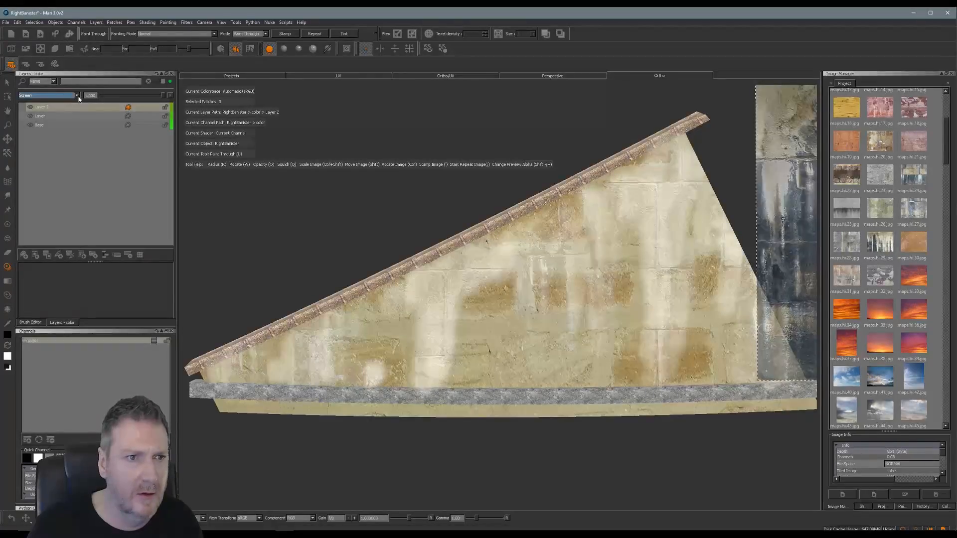
# - Set the stain layer's blend mode to Overlay
pyautogui.click(78, 98)
pyautogui.click(63, 105)
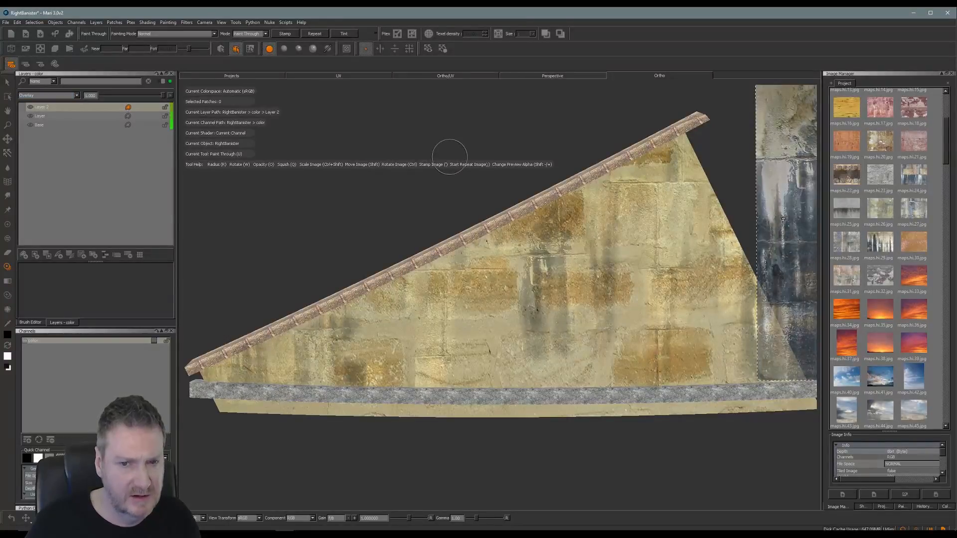
# - Place the stain image over the tall end of the banister's opposite side and paint a dark vertical streak down from the coping
pyautogui.press('alt')
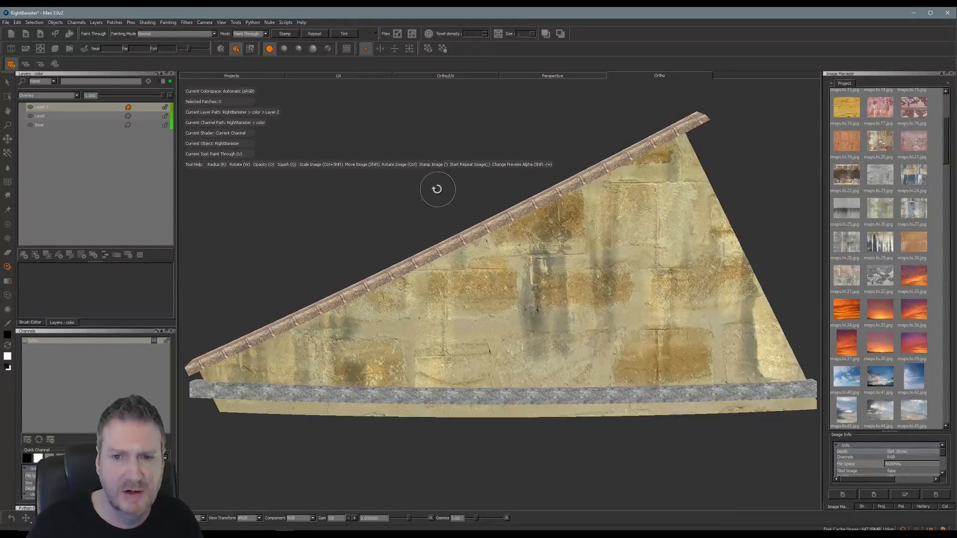
pyautogui.keyDown('alt'); pyautogui.moveTo(390, 196); pyautogui.dragTo(603, 201); pyautogui.keyUp('alt')
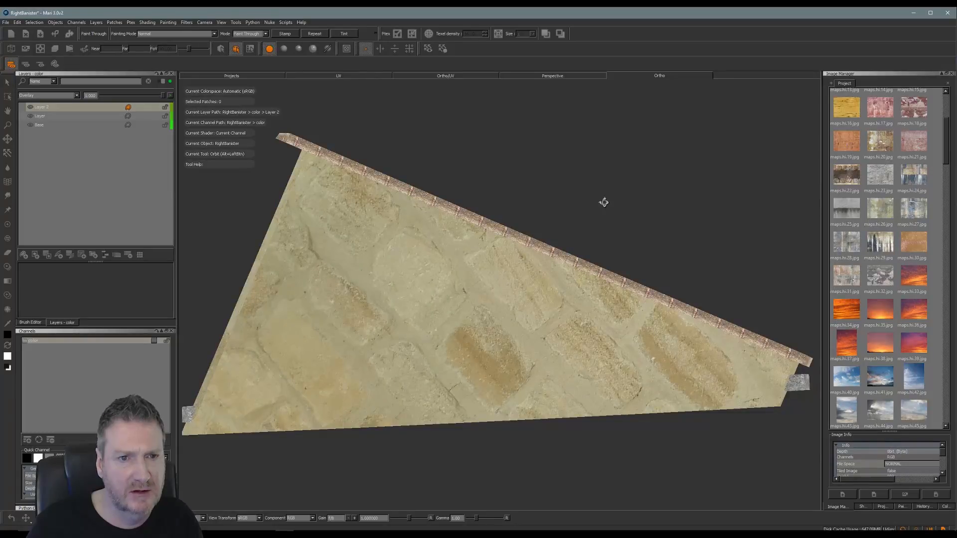
pyautogui.moveTo(603, 201)
pyautogui.keyDown('alt'); pyautogui.mouseDown()
pyautogui.moveTo(581, 209)
pyautogui.moveTo(657, 197)
pyautogui.moveTo(600, 207)
pyautogui.mouseUp(); pyautogui.keyUp('alt')
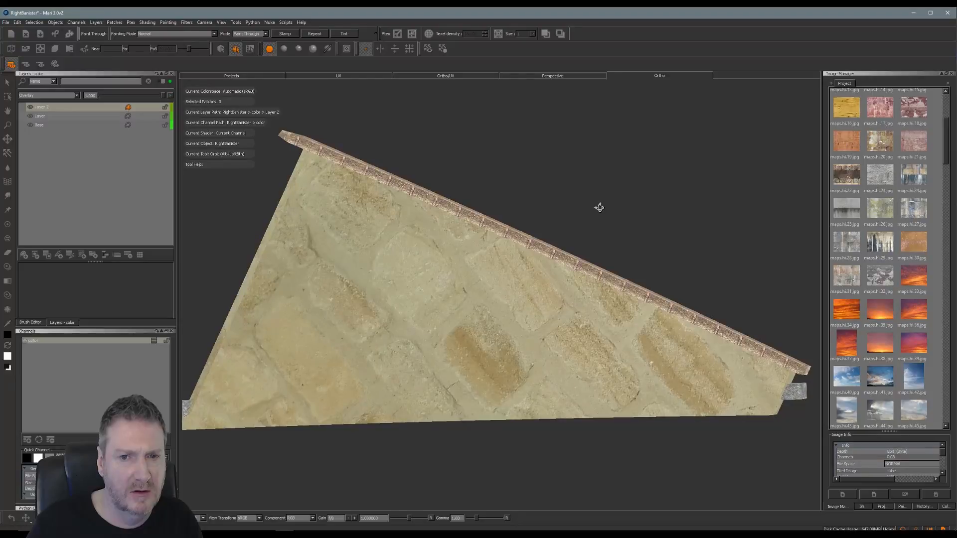
pyautogui.press('u')
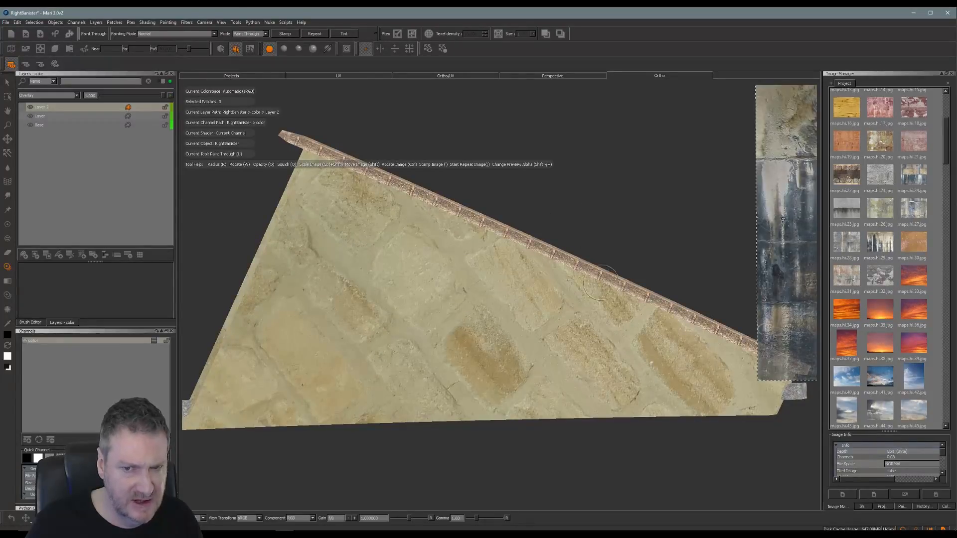
pyautogui.moveTo(788, 211)
pyautogui.keyDown('shift'); pyautogui.mouseDown()
pyautogui.moveTo(316, 302)
pyautogui.moveTo(293, 291)
pyautogui.moveTo(312, 310)
pyautogui.moveTo(273, 297)
pyautogui.mouseUp(); pyautogui.keyUp('shift')
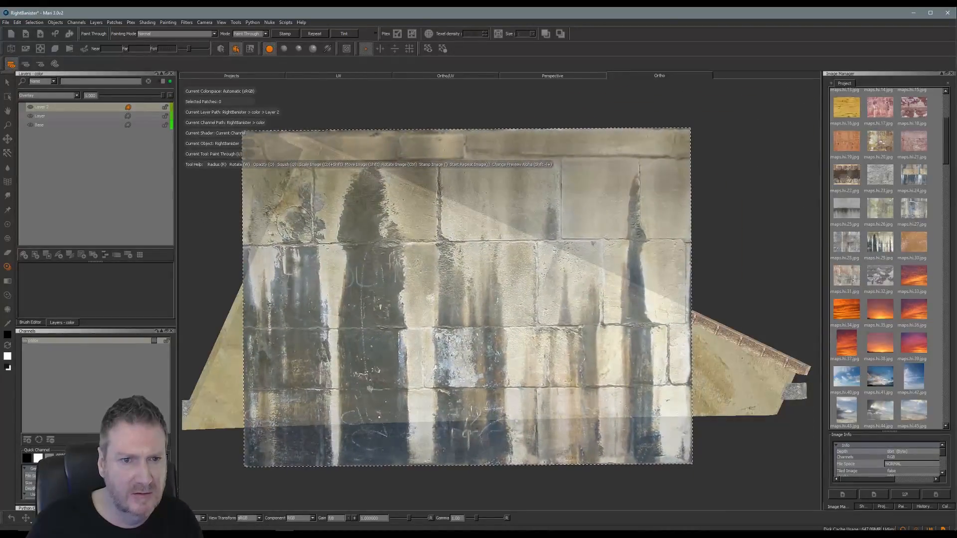
pyautogui.moveTo(308, 203)
pyautogui.mouseDown()
pyautogui.moveTo(317, 231)
pyautogui.moveTo(321, 187)
pyautogui.mouseUp()
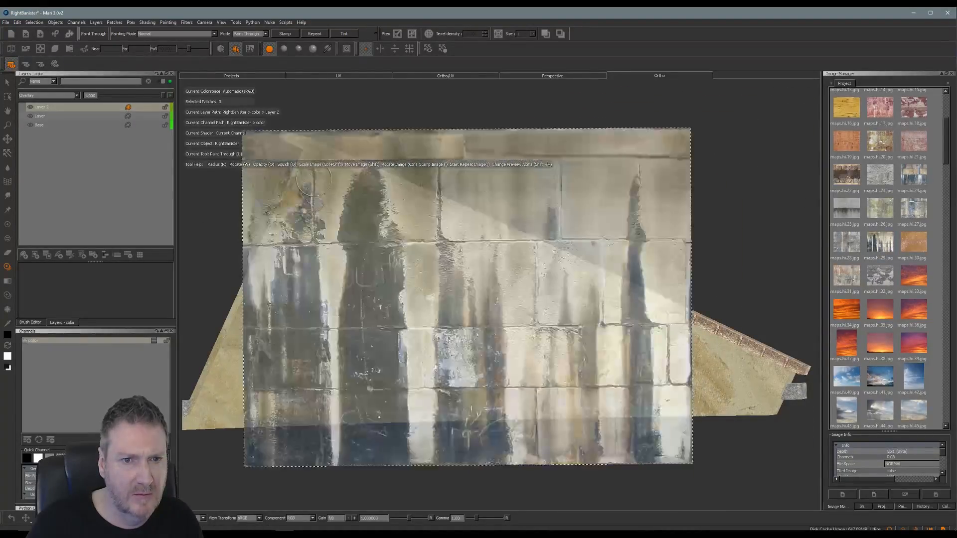
pyautogui.moveTo(313, 234)
pyautogui.mouseDown()
pyautogui.moveTo(323, 290)
pyautogui.moveTo(296, 213)
pyautogui.moveTo(297, 418)
pyautogui.moveTo(333, 338)
pyautogui.moveTo(315, 239)
pyautogui.mouseUp()
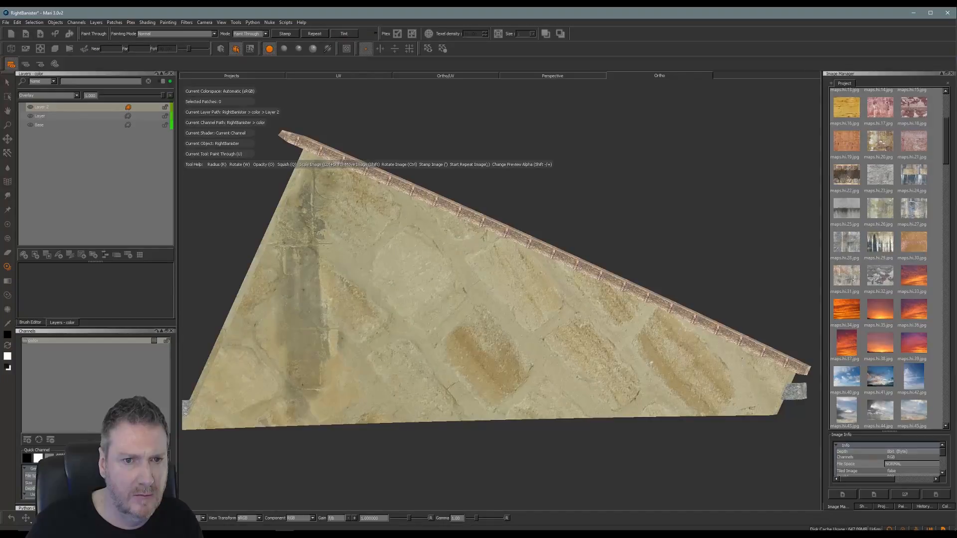
# - Paint more dark stains beside the first streak and along the slanted edge, plus a pale streak with a dark edge further along the wall
pyautogui.moveTo(330, 179)
pyautogui.mouseDown()
pyautogui.moveTo(364, 209)
pyautogui.moveTo(371, 199)
pyautogui.moveTo(349, 220)
pyautogui.moveTo(425, 226)
pyautogui.mouseUp()
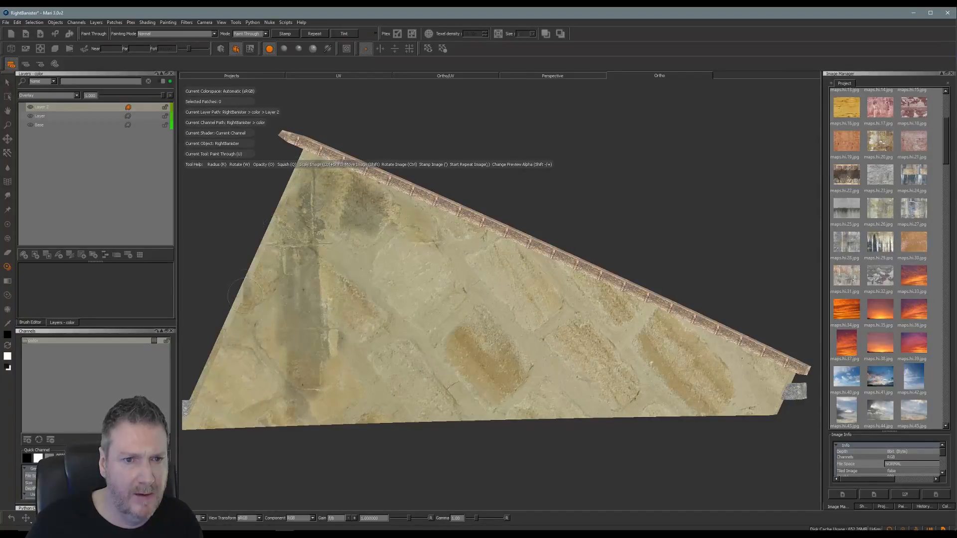
pyautogui.moveTo(271, 269)
pyautogui.mouseDown()
pyautogui.moveTo(249, 319)
pyautogui.moveTo(280, 326)
pyautogui.mouseUp()
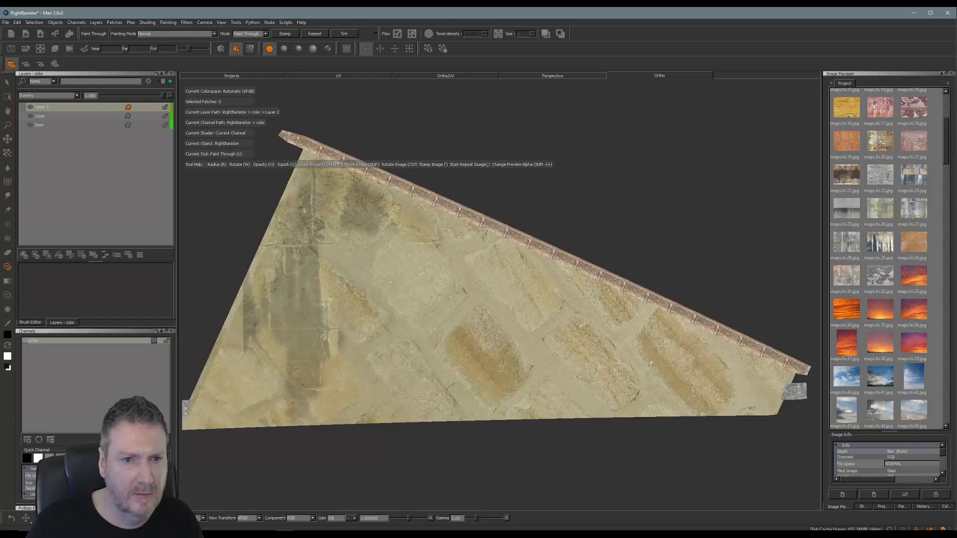
pyautogui.moveTo(305, 244); pyautogui.dragTo(311, 224)
pyautogui.moveTo(400, 259)
pyautogui.mouseDown()
pyautogui.moveTo(409, 235)
pyautogui.moveTo(418, 391)
pyautogui.mouseUp()
pyautogui.moveTo(416, 327)
pyautogui.mouseDown()
pyautogui.moveTo(388, 259)
pyautogui.moveTo(359, 233)
pyautogui.moveTo(371, 254)
pyautogui.moveTo(351, 242)
pyautogui.moveTo(394, 299)
pyautogui.moveTo(401, 368)
pyautogui.moveTo(420, 392)
pyautogui.moveTo(412, 261)
pyautogui.mouseUp()
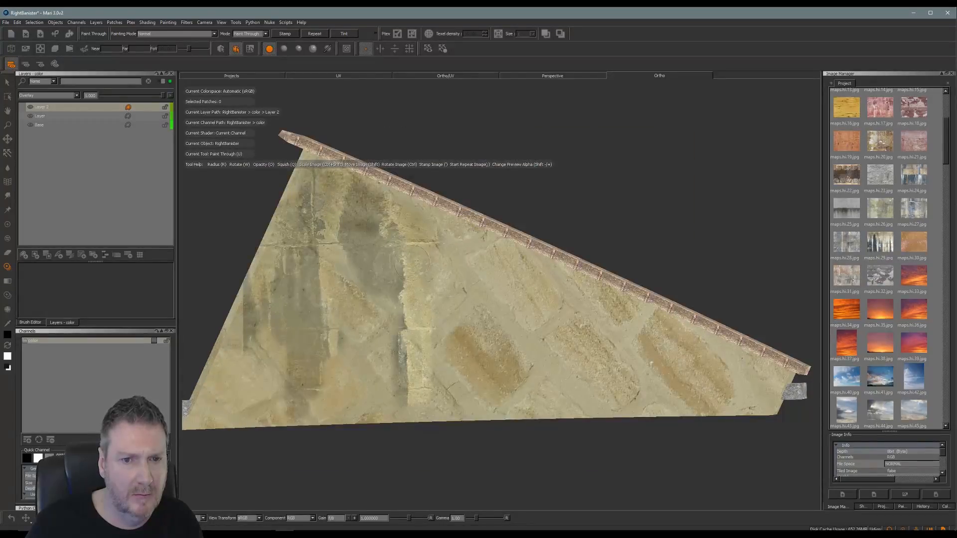
# - Paint weathering streaks and block joints across the middle of the wall, working from below the coping towards the low end
pyautogui.moveTo(407, 362)
pyautogui.mouseDown()
pyautogui.moveTo(446, 270)
pyautogui.moveTo(474, 267)
pyautogui.moveTo(472, 307)
pyautogui.moveTo(455, 291)
pyautogui.mouseUp()
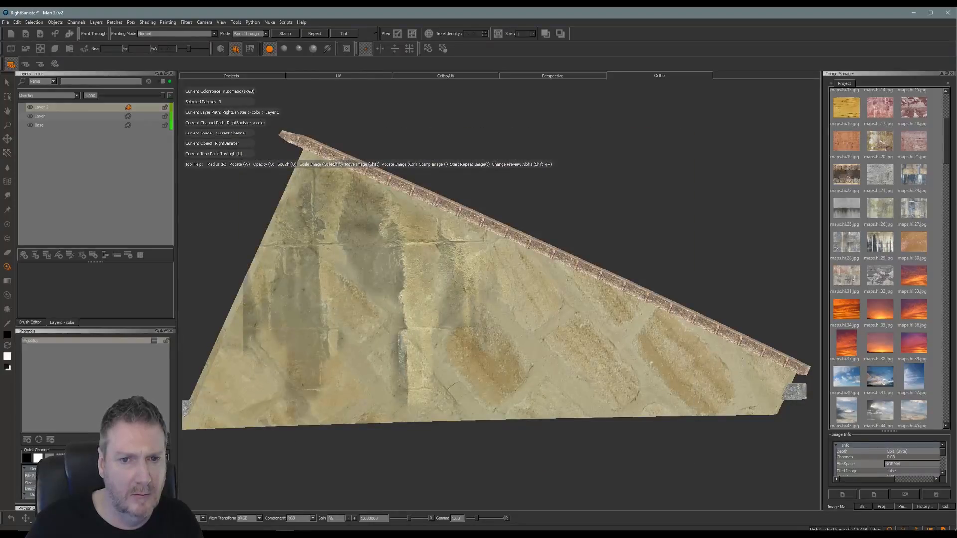
pyautogui.moveTo(502, 261)
pyautogui.mouseDown()
pyautogui.moveTo(506, 374)
pyautogui.moveTo(491, 327)
pyautogui.mouseUp()
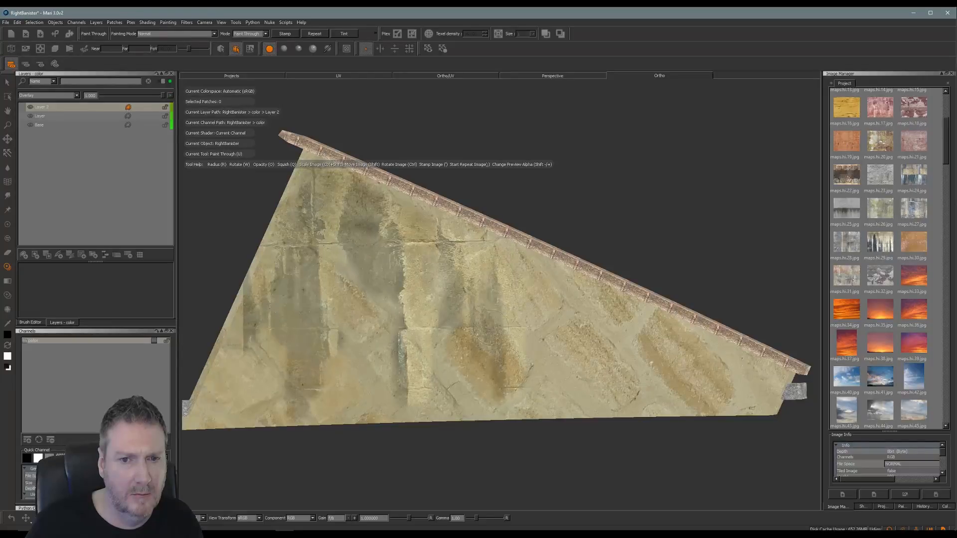
pyautogui.moveTo(497, 267); pyautogui.dragTo(531, 322)
pyautogui.moveTo(544, 289)
pyautogui.mouseDown()
pyautogui.moveTo(544, 347)
pyautogui.moveTo(569, 328)
pyautogui.mouseUp()
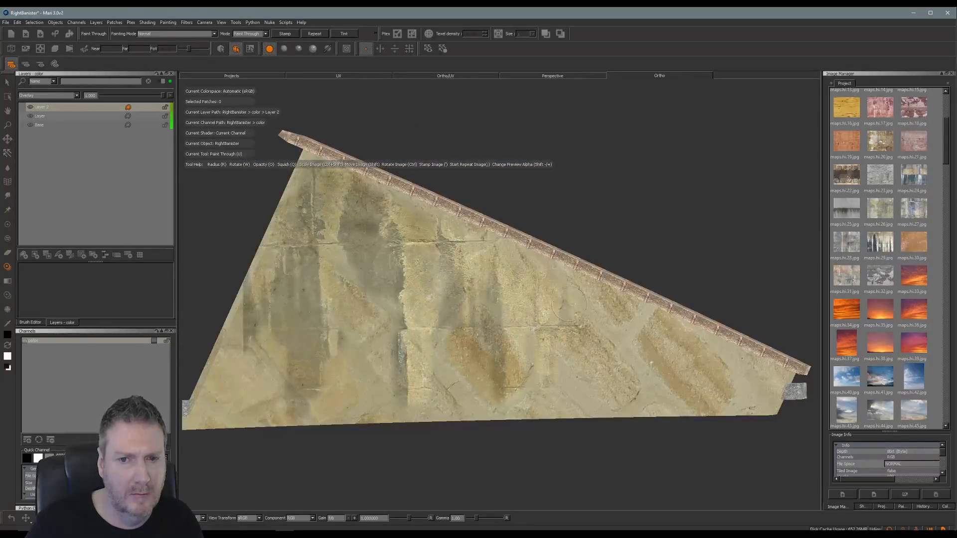
pyautogui.moveTo(592, 299); pyautogui.dragTo(596, 326)
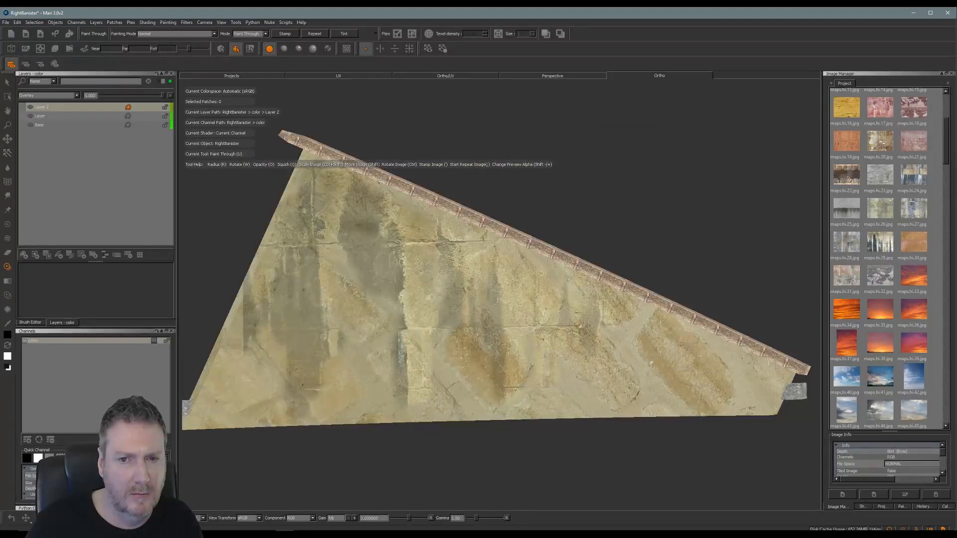
pyautogui.moveTo(579, 294); pyautogui.dragTo(587, 360)
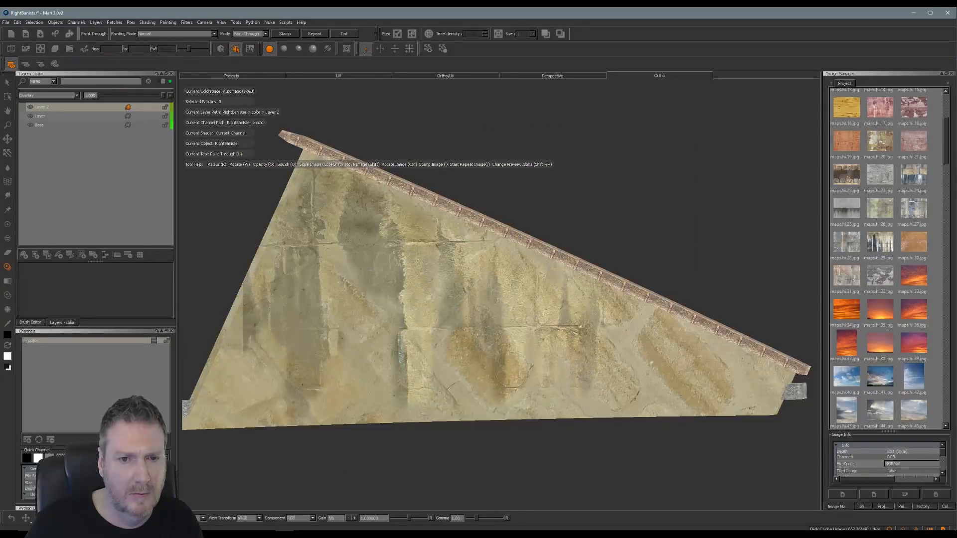
pyautogui.moveTo(512, 369); pyautogui.dragTo(515, 399)
# - Shift the stain image towards the wall's low end, paint dark and pale streaks there, and fill the gap back towards the middle
pyautogui.moveTo(534, 342)
pyautogui.keyDown('shift'); pyautogui.mouseDown()
pyautogui.moveTo(646, 368)
pyautogui.moveTo(670, 334)
pyautogui.moveTo(690, 371)
pyautogui.moveTo(703, 346)
pyautogui.mouseUp(); pyautogui.keyUp('shift')
pyautogui.moveTo(662, 377); pyautogui.dragTo(664, 379)
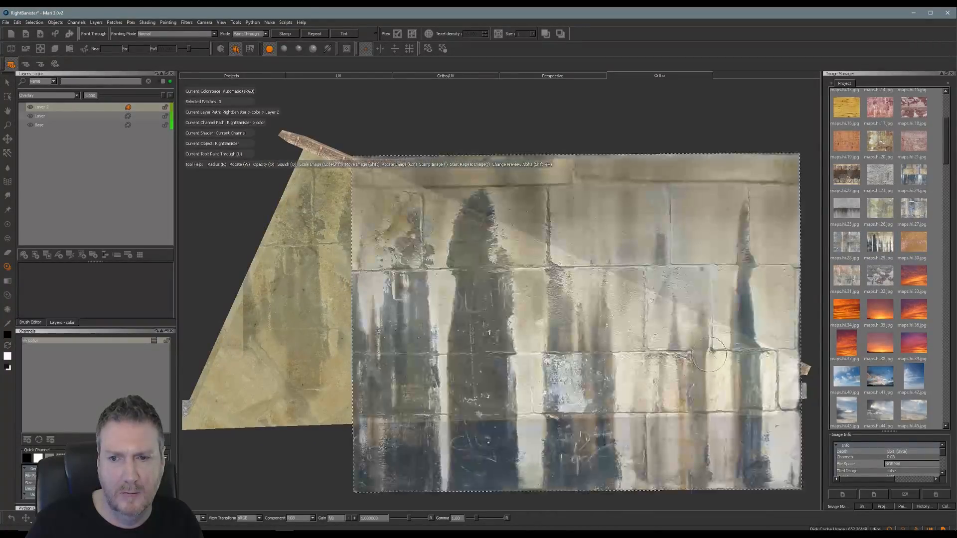
pyautogui.moveTo(715, 362)
pyautogui.mouseDown()
pyautogui.moveTo(763, 380)
pyautogui.moveTo(741, 399)
pyautogui.moveTo(751, 381)
pyautogui.mouseUp()
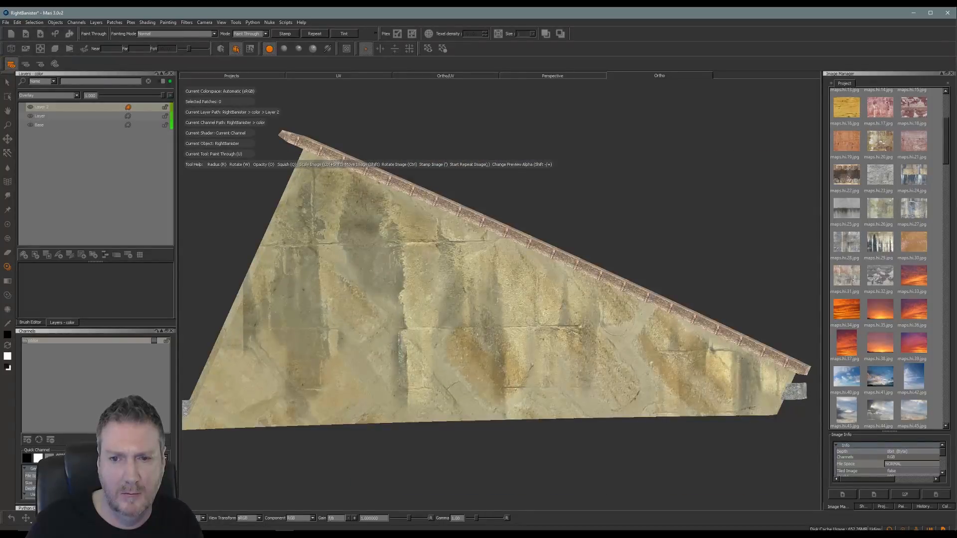
pyautogui.moveTo(670, 371); pyautogui.dragTo(653, 362)
pyautogui.moveTo(606, 324); pyautogui.dragTo(605, 344)
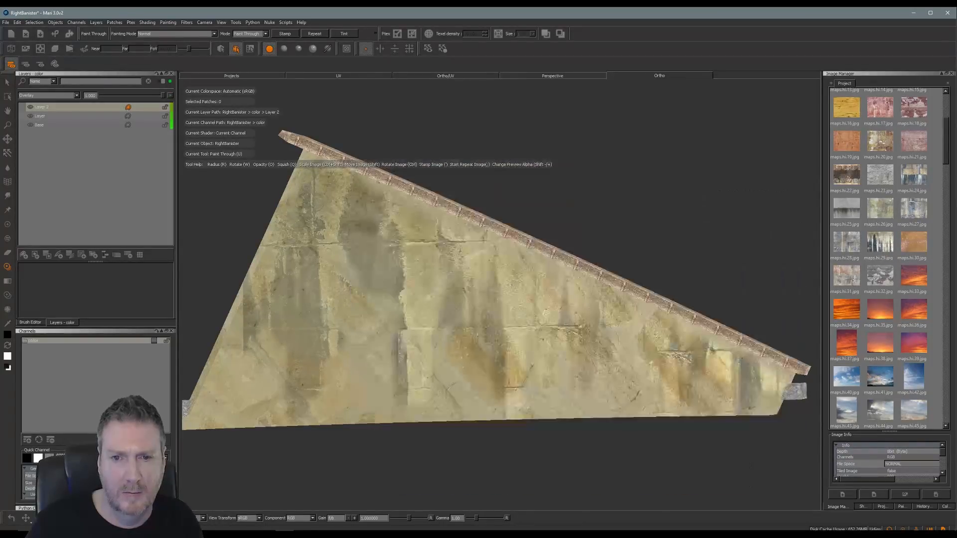
pyautogui.moveTo(555, 285); pyautogui.dragTo(542, 286)
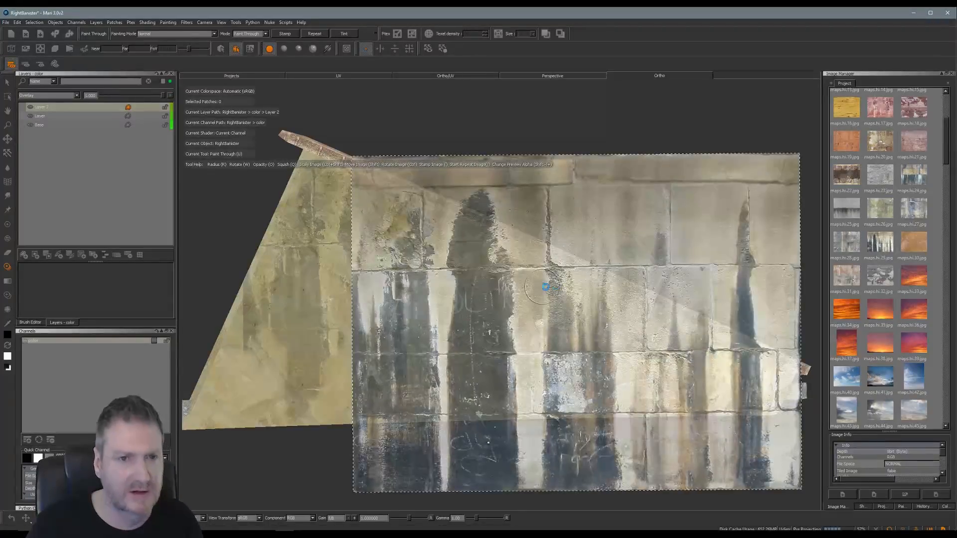
pyautogui.moveTo(542, 287)
pyautogui.mouseDown()
pyautogui.moveTo(602, 247)
pyautogui.moveTo(693, 257)
pyautogui.moveTo(775, 248)
pyautogui.mouseUp()
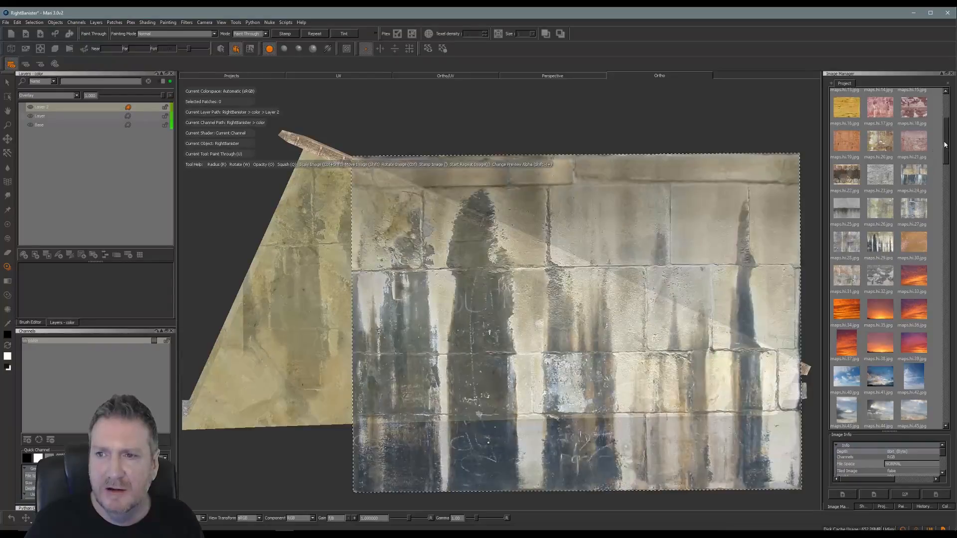
# - Load the grunge image maps.hi.162.jpg for Paint Through and add a new layer above the Overlay stain layer
pyautogui.moveTo(947, 149); pyautogui.dragTo(935, 370)
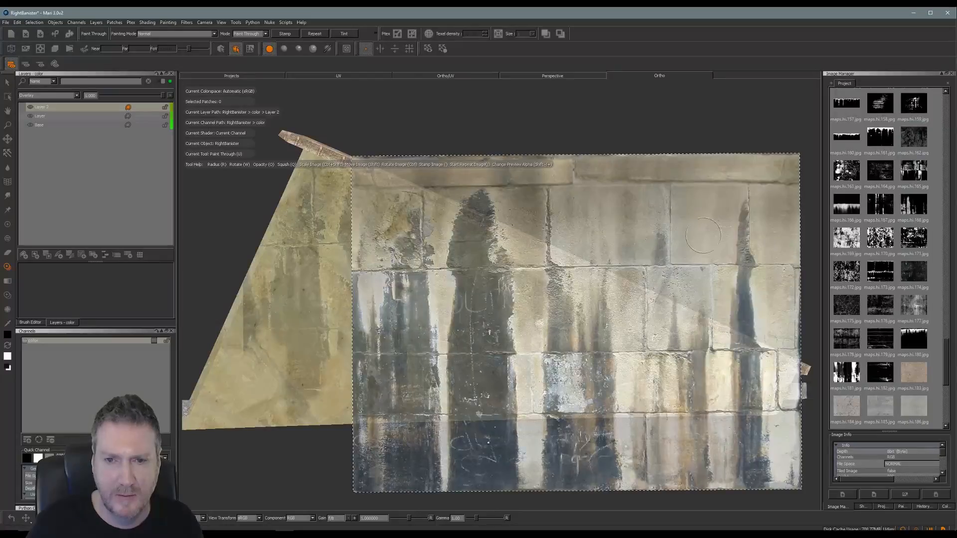
pyautogui.click(918, 143)
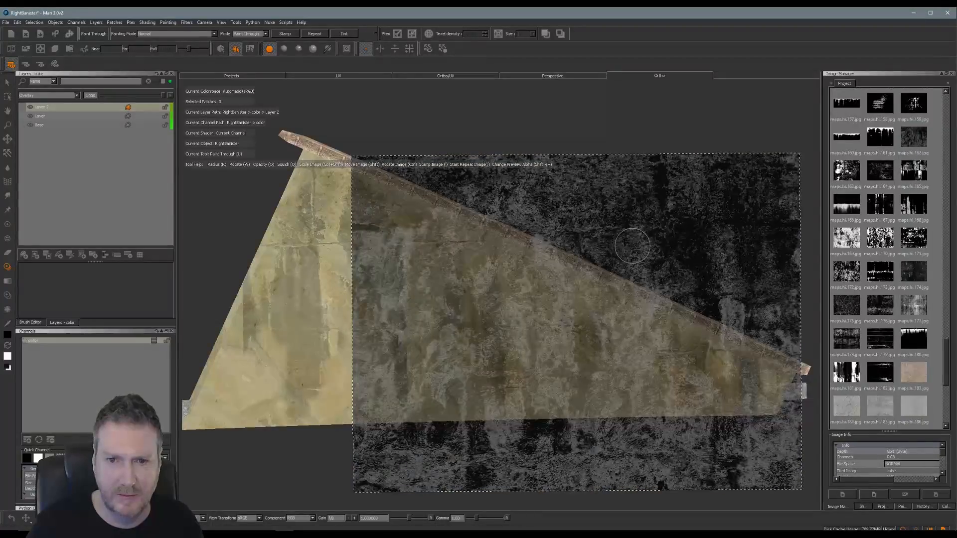
pyautogui.click(24, 255)
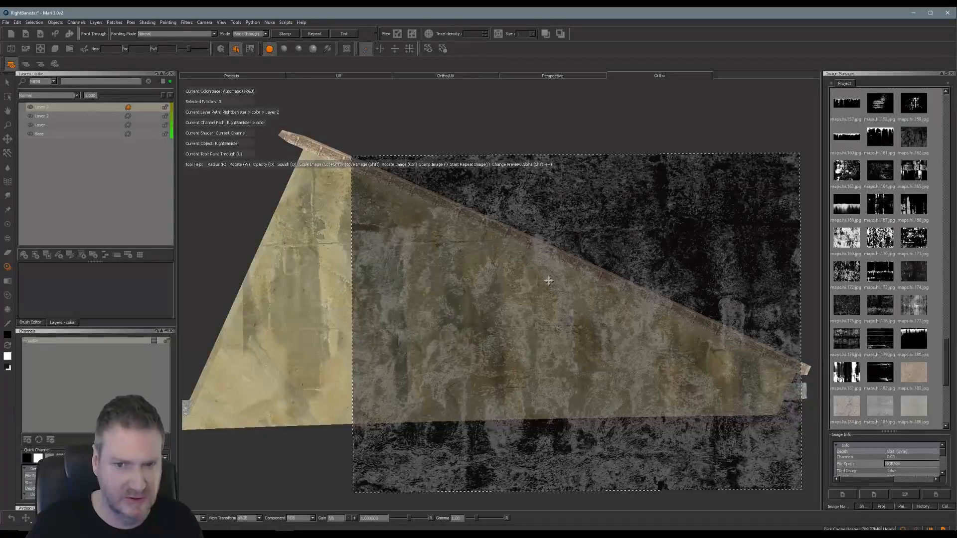
# - Shift and enlarge the grunge image to cover the wall from its tall end, and paint a first pass of grunge across the wall
pyautogui.moveTo(548, 281)
pyautogui.keyDown('shift'); pyautogui.mouseDown()
pyautogui.moveTo(407, 291)
pyautogui.moveTo(411, 277)
pyautogui.moveTo(459, 269)
pyautogui.mouseUp(); pyautogui.keyUp('shift')
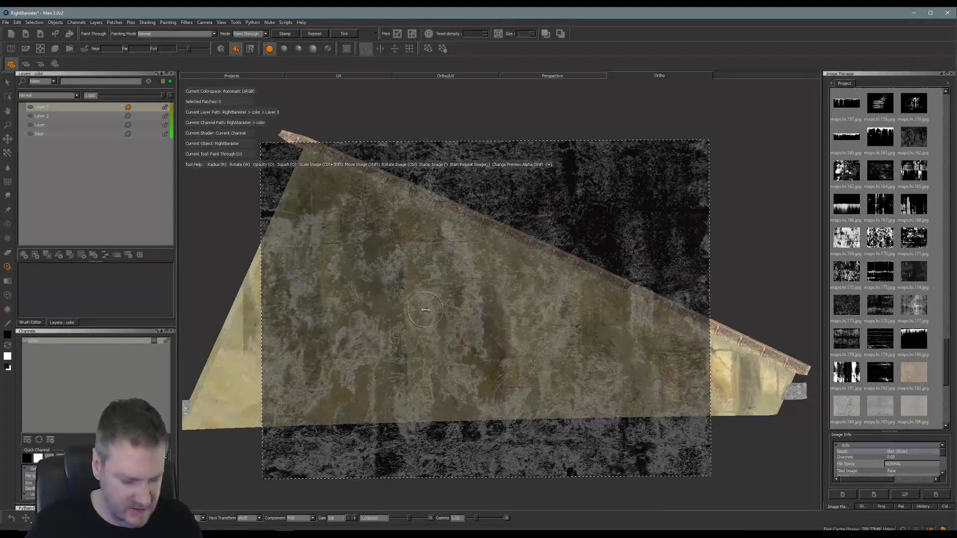
pyautogui.moveTo(425, 310)
pyautogui.keyDown('ctrl'); pyautogui.keyDown('shift'); pyautogui.mouseDown()
pyautogui.moveTo(497, 284)
pyautogui.moveTo(472, 293)
pyautogui.mouseUp(); pyautogui.keyUp('shift'); pyautogui.keyUp('ctrl')
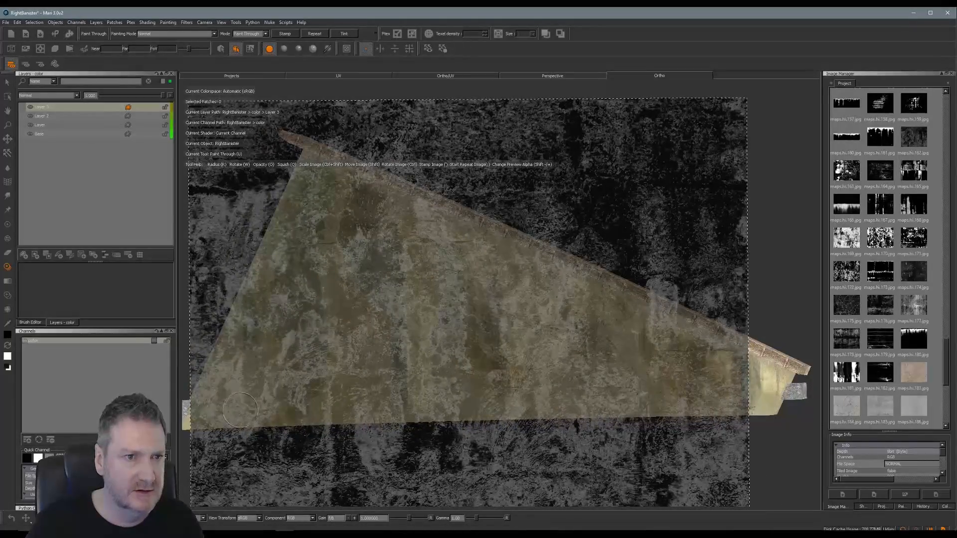
pyautogui.moveTo(211, 419)
pyautogui.mouseDown()
pyautogui.moveTo(421, 411)
pyautogui.moveTo(234, 374)
pyautogui.moveTo(214, 394)
pyautogui.moveTo(463, 343)
pyautogui.moveTo(239, 319)
pyautogui.moveTo(227, 307)
pyautogui.moveTo(358, 255)
pyautogui.moveTo(284, 212)
pyautogui.moveTo(321, 197)
pyautogui.moveTo(308, 217)
pyautogui.moveTo(488, 267)
pyautogui.moveTo(344, 184)
pyautogui.moveTo(449, 224)
pyautogui.moveTo(425, 302)
pyautogui.mouseUp()
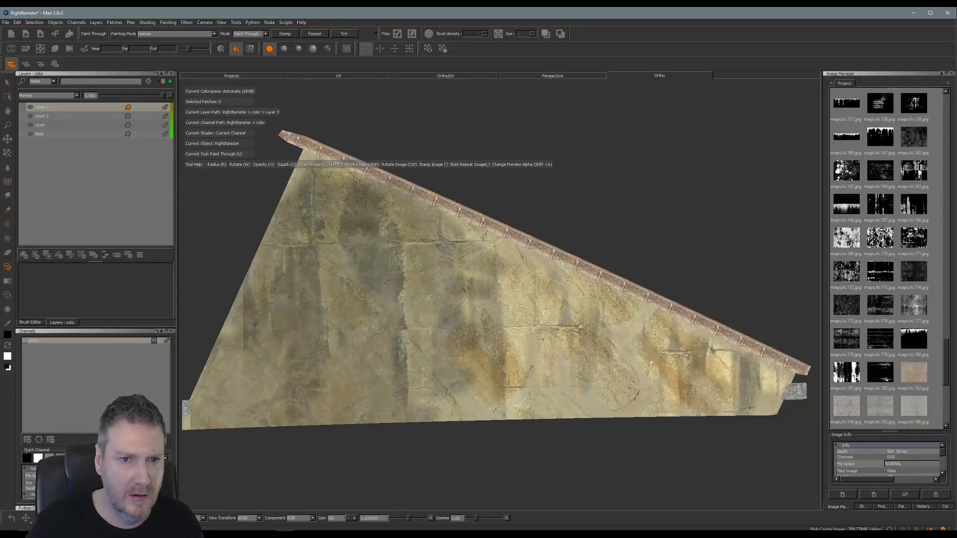
pyautogui.moveTo(211, 409)
pyautogui.mouseDown()
pyautogui.moveTo(499, 394)
pyautogui.moveTo(743, 414)
pyautogui.moveTo(573, 331)
pyautogui.moveTo(461, 352)
pyautogui.moveTo(688, 344)
pyautogui.moveTo(478, 284)
pyautogui.moveTo(296, 142)
pyautogui.moveTo(708, 319)
pyautogui.moveTo(673, 344)
pyautogui.moveTo(707, 339)
pyautogui.moveTo(748, 378)
pyautogui.mouseUp()
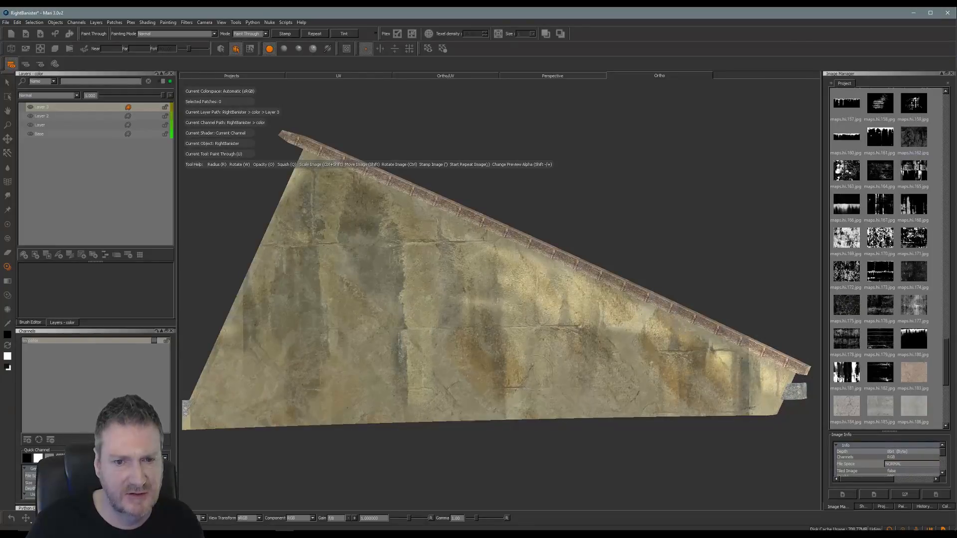
pyautogui.moveTo(593, 414)
pyautogui.mouseDown()
pyautogui.moveTo(299, 416)
pyautogui.moveTo(498, 373)
pyautogui.moveTo(538, 349)
pyautogui.moveTo(381, 365)
pyautogui.moveTo(224, 344)
pyautogui.moveTo(270, 303)
pyautogui.mouseUp()
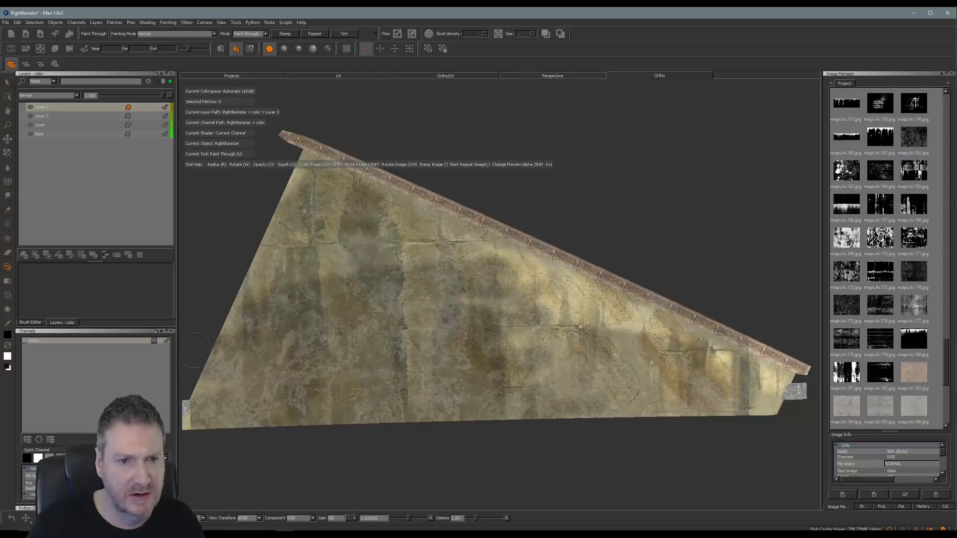
pyautogui.moveTo(197, 349)
pyautogui.mouseDown()
pyautogui.moveTo(319, 234)
pyautogui.moveTo(319, 189)
pyautogui.moveTo(363, 185)
pyautogui.moveTo(478, 209)
pyautogui.moveTo(718, 331)
pyautogui.moveTo(747, 406)
pyautogui.moveTo(508, 319)
pyautogui.moveTo(538, 299)
pyautogui.moveTo(298, 192)
pyautogui.moveTo(529, 280)
pyautogui.mouseUp()
pyautogui.moveTo(545, 346)
pyautogui.mouseDown()
pyautogui.moveTo(692, 378)
pyautogui.moveTo(643, 411)
pyautogui.moveTo(590, 340)
pyautogui.mouseUp()
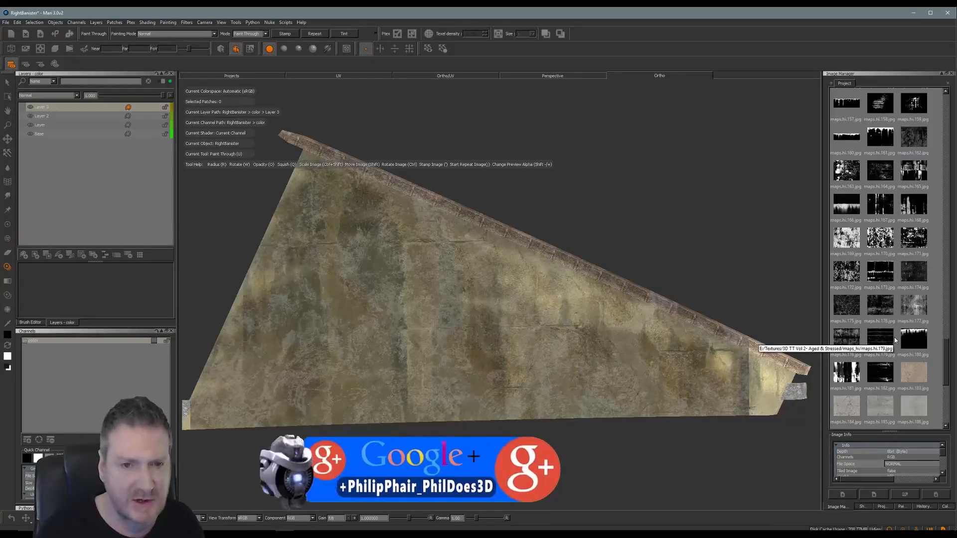
# - Build up the grunge under the coping and over the middle and lower wall, and bake the paint
pyautogui.moveTo(893, 337); pyautogui.dragTo(477, 281)
pyautogui.moveTo(386, 267)
pyautogui.mouseDown()
pyautogui.moveTo(363, 237)
pyautogui.moveTo(279, 282)
pyautogui.moveTo(298, 192)
pyautogui.moveTo(239, 301)
pyautogui.moveTo(239, 368)
pyautogui.moveTo(259, 413)
pyautogui.moveTo(432, 349)
pyautogui.moveTo(324, 404)
pyautogui.moveTo(498, 398)
pyautogui.moveTo(436, 257)
pyautogui.moveTo(369, 214)
pyautogui.moveTo(409, 186)
pyautogui.moveTo(448, 219)
pyautogui.moveTo(538, 259)
pyautogui.moveTo(558, 309)
pyautogui.moveTo(493, 351)
pyautogui.moveTo(618, 344)
pyautogui.moveTo(697, 359)
pyautogui.moveTo(598, 299)
pyautogui.moveTo(509, 281)
pyautogui.moveTo(531, 290)
pyautogui.mouseUp()
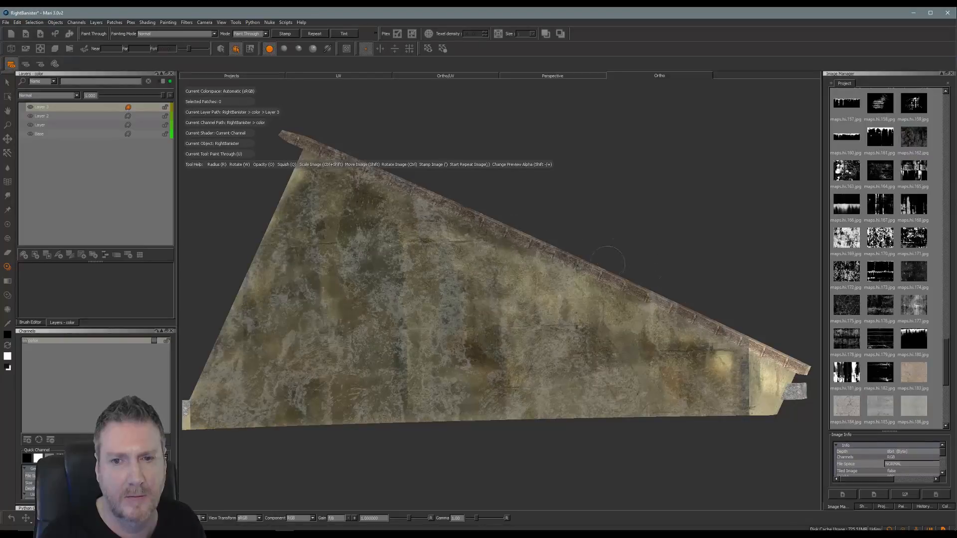
pyautogui.moveTo(760, 344)
pyautogui.mouseDown()
pyautogui.moveTo(720, 374)
pyautogui.moveTo(563, 399)
pyautogui.mouseUp()
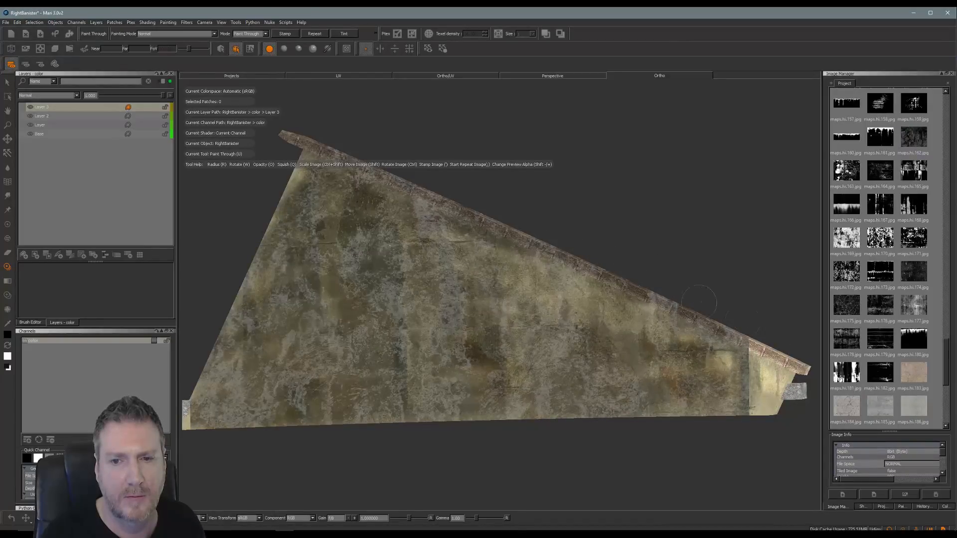
pyautogui.moveTo(471, 381)
pyautogui.mouseDown()
pyautogui.moveTo(274, 385)
pyautogui.moveTo(344, 411)
pyautogui.moveTo(374, 349)
pyautogui.moveTo(371, 264)
pyautogui.moveTo(269, 358)
pyautogui.moveTo(314, 365)
pyautogui.mouseUp()
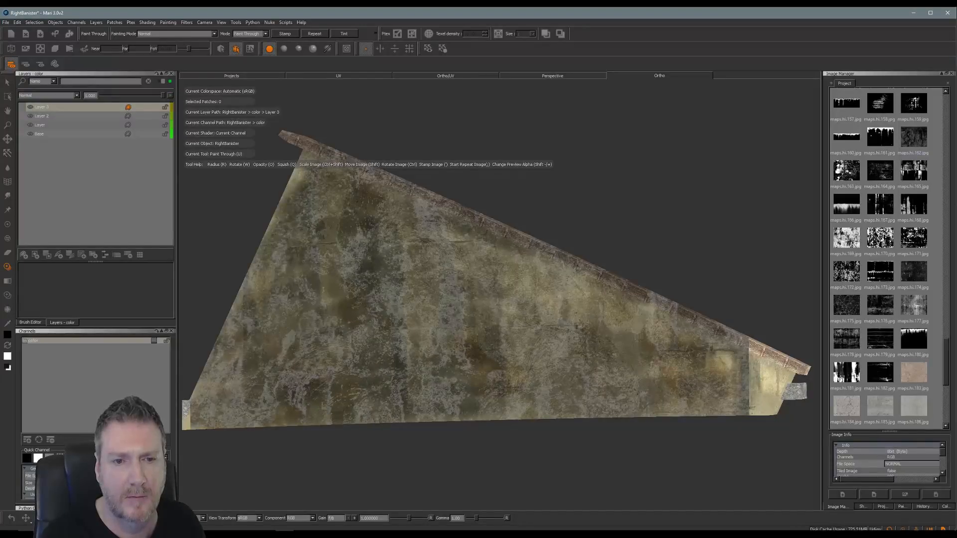
pyautogui.moveTo(391, 351)
pyautogui.mouseDown()
pyautogui.moveTo(508, 336)
pyautogui.moveTo(429, 279)
pyautogui.moveTo(553, 371)
pyautogui.mouseUp()
pyautogui.moveTo(613, 352)
pyautogui.mouseDown()
pyautogui.moveTo(578, 319)
pyautogui.moveTo(698, 326)
pyautogui.mouseUp()
pyautogui.moveTo(715, 382); pyautogui.dragTo(576, 410)
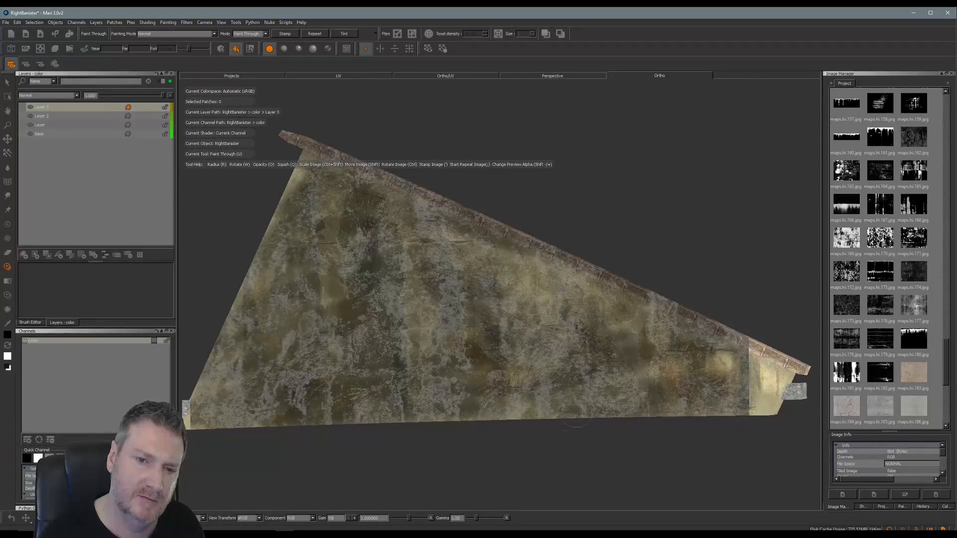
pyautogui.moveTo(703, 352); pyautogui.dragTo(692, 348)
pyautogui.press('b')
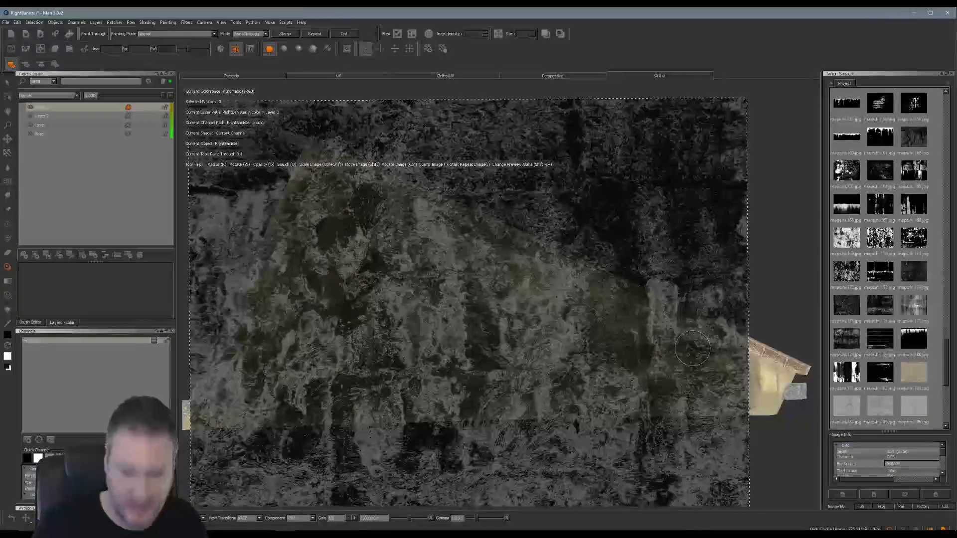
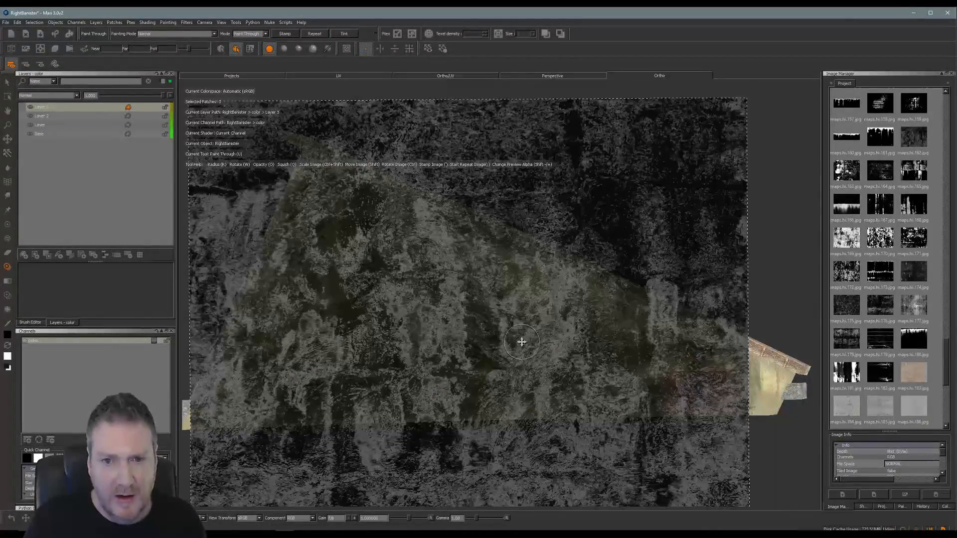
# - Move the grunge image over the wall's low end and paint grunge across the unpainted end and its coping
pyautogui.keyDown('shift'); pyautogui.moveTo(520, 342); pyautogui.dragTo(594, 345); pyautogui.keyUp('shift')
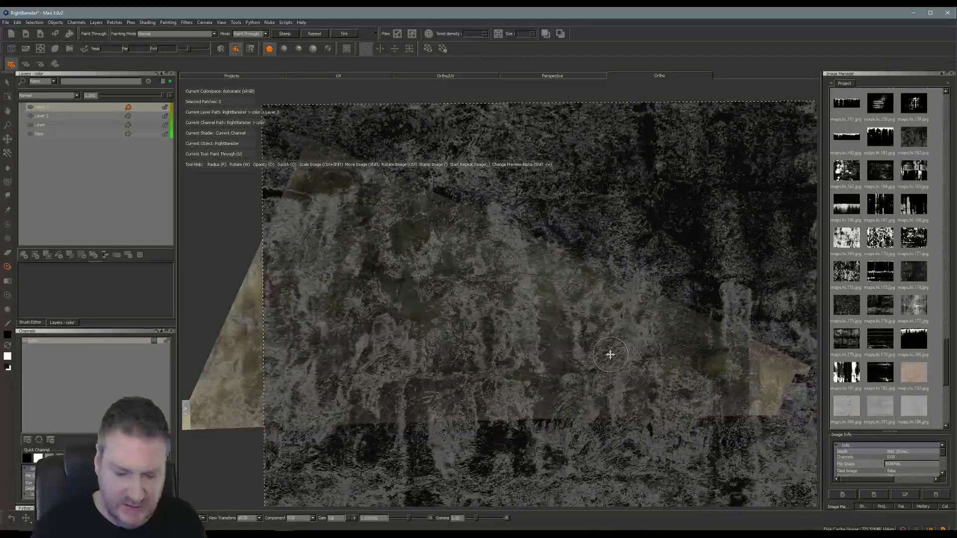
pyautogui.moveTo(753, 348)
pyautogui.mouseDown()
pyautogui.moveTo(723, 372)
pyautogui.moveTo(766, 344)
pyautogui.moveTo(757, 340)
pyautogui.mouseUp()
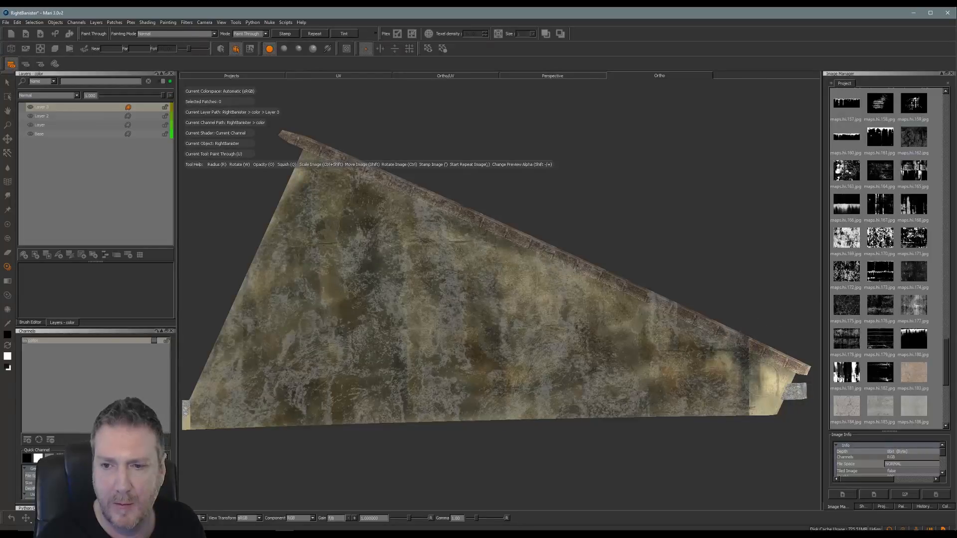
pyautogui.moveTo(761, 383); pyautogui.dragTo(778, 408)
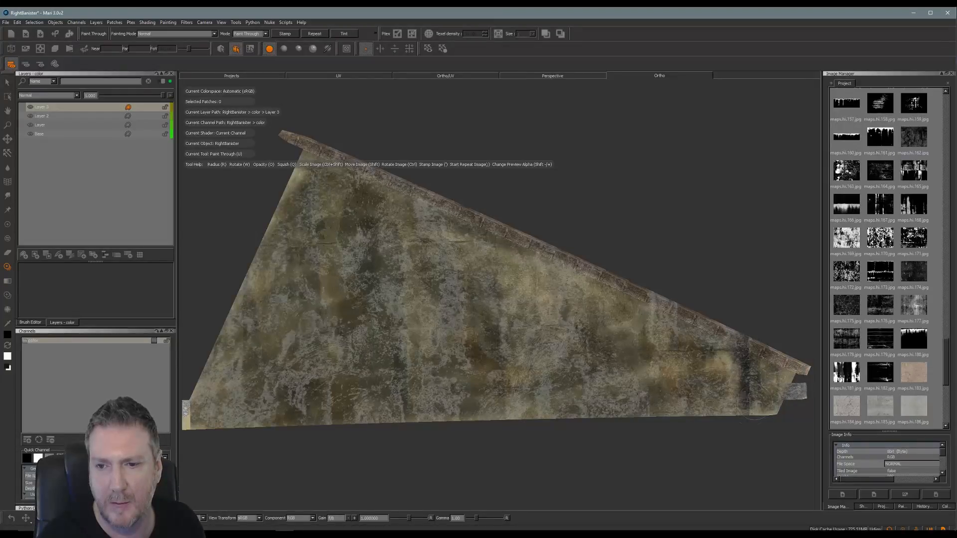
pyautogui.moveTo(749, 341); pyautogui.dragTo(793, 369)
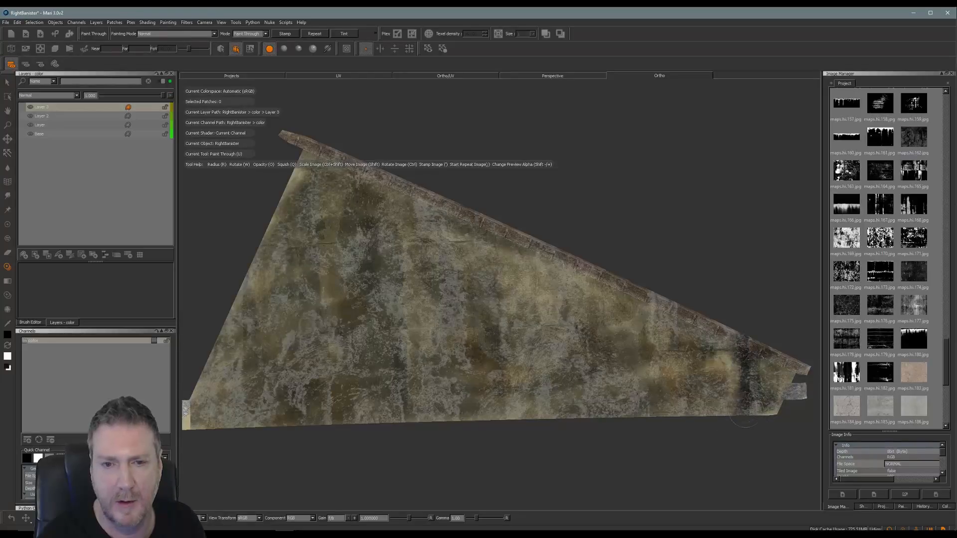
pyautogui.moveTo(745, 412)
pyautogui.mouseDown()
pyautogui.moveTo(761, 393)
pyautogui.moveTo(801, 389)
pyautogui.mouseUp()
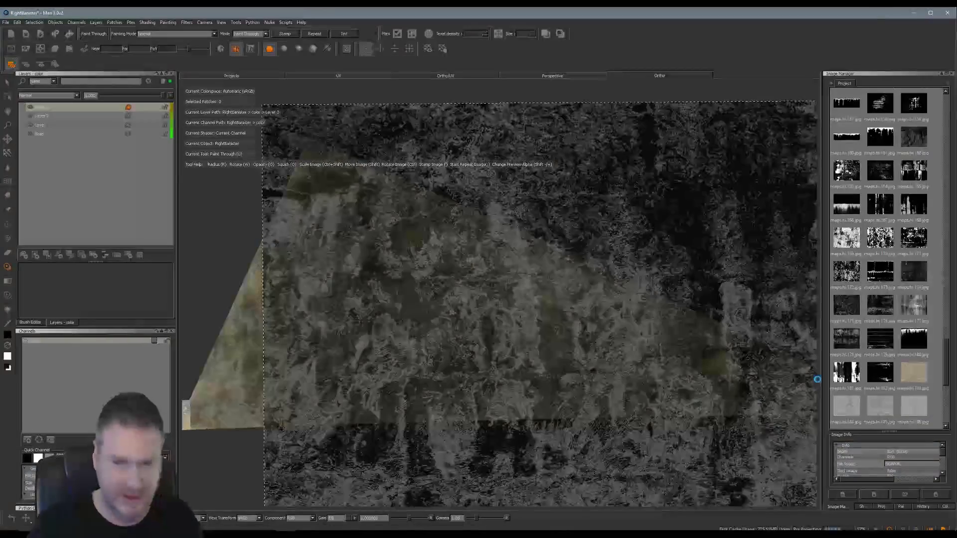
pyautogui.moveTo(760, 349); pyautogui.dragTo(736, 343)
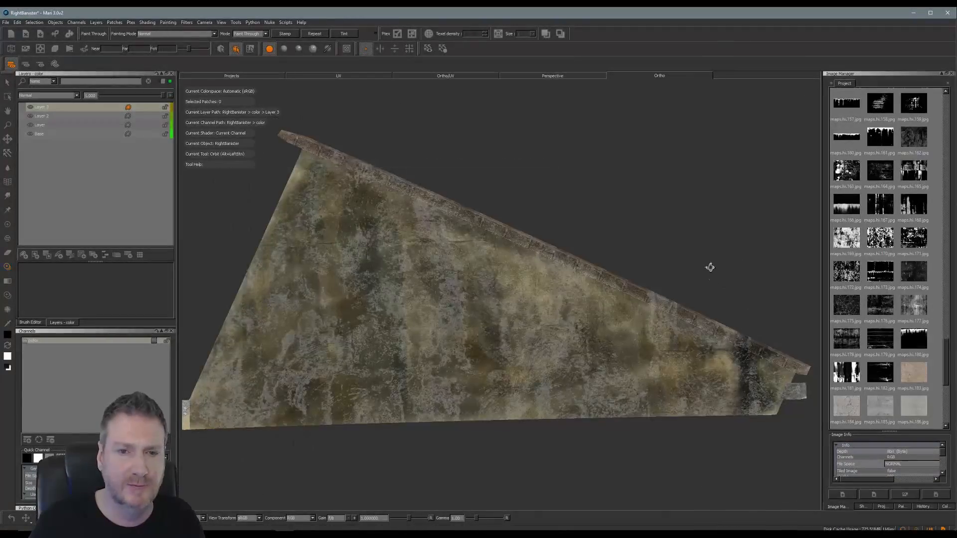
# - Turn to the banister's opposite side and paint light grunge through the image over the tall end of the wall
pyautogui.moveTo(709, 267)
pyautogui.keyDown('alt'); pyautogui.mouseDown()
pyautogui.moveTo(422, 279)
pyautogui.moveTo(577, 351)
pyautogui.moveTo(556, 366)
pyautogui.moveTo(609, 342)
pyautogui.mouseUp(); pyautogui.keyUp('alt')
pyautogui.press('u')
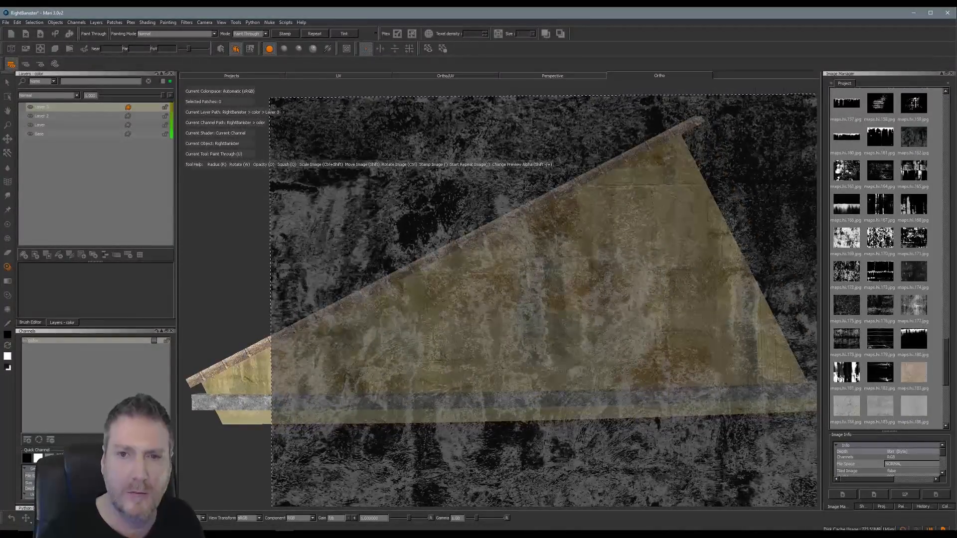
pyautogui.moveTo(702, 144)
pyautogui.mouseDown()
pyautogui.moveTo(597, 177)
pyautogui.moveTo(711, 132)
pyautogui.mouseUp()
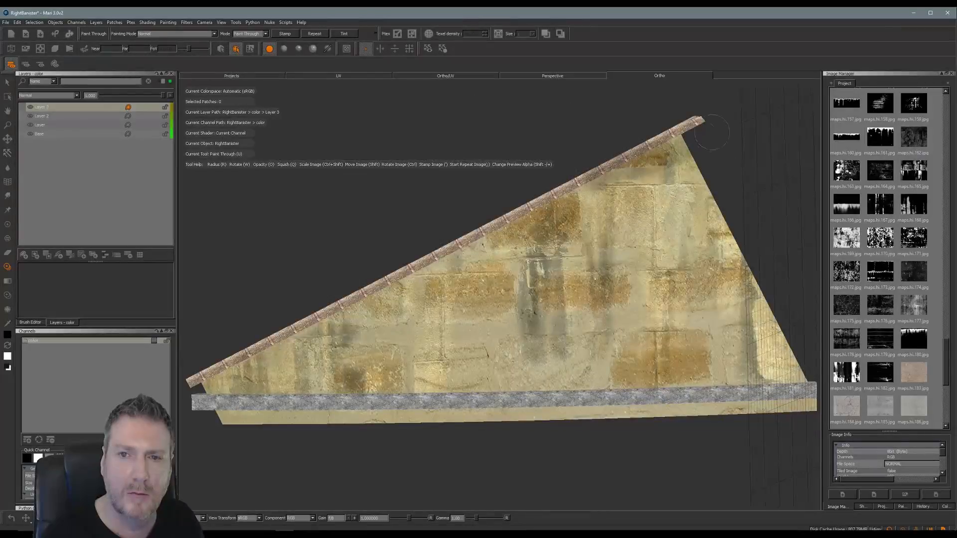
pyautogui.moveTo(604, 172)
pyautogui.mouseDown()
pyautogui.moveTo(580, 184)
pyautogui.moveTo(687, 182)
pyautogui.moveTo(626, 225)
pyautogui.moveTo(701, 193)
pyautogui.moveTo(712, 254)
pyautogui.moveTo(740, 280)
pyautogui.moveTo(755, 326)
pyautogui.moveTo(782, 351)
pyautogui.moveTo(765, 371)
pyautogui.moveTo(797, 399)
pyautogui.moveTo(793, 385)
pyautogui.moveTo(707, 391)
pyautogui.moveTo(668, 329)
pyautogui.moveTo(717, 339)
pyautogui.moveTo(590, 242)
pyautogui.moveTo(617, 187)
pyautogui.moveTo(668, 144)
pyautogui.moveTo(688, 179)
pyautogui.moveTo(702, 160)
pyautogui.mouseUp()
pyautogui.moveTo(455, 259)
pyautogui.mouseDown()
pyautogui.moveTo(524, 230)
pyautogui.moveTo(465, 231)
pyautogui.mouseUp()
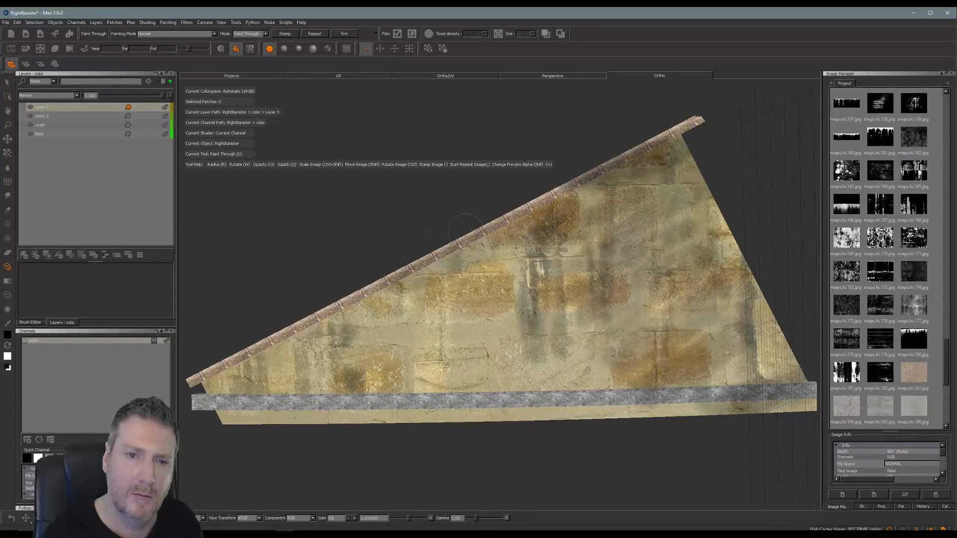
pyautogui.moveTo(553, 192)
pyautogui.mouseDown()
pyautogui.moveTo(210, 363)
pyautogui.moveTo(290, 391)
pyautogui.moveTo(648, 219)
pyautogui.moveTo(424, 289)
pyautogui.moveTo(455, 336)
pyautogui.moveTo(416, 369)
pyautogui.moveTo(418, 394)
pyautogui.moveTo(648, 379)
pyautogui.moveTo(548, 399)
pyautogui.moveTo(717, 386)
pyautogui.mouseUp()
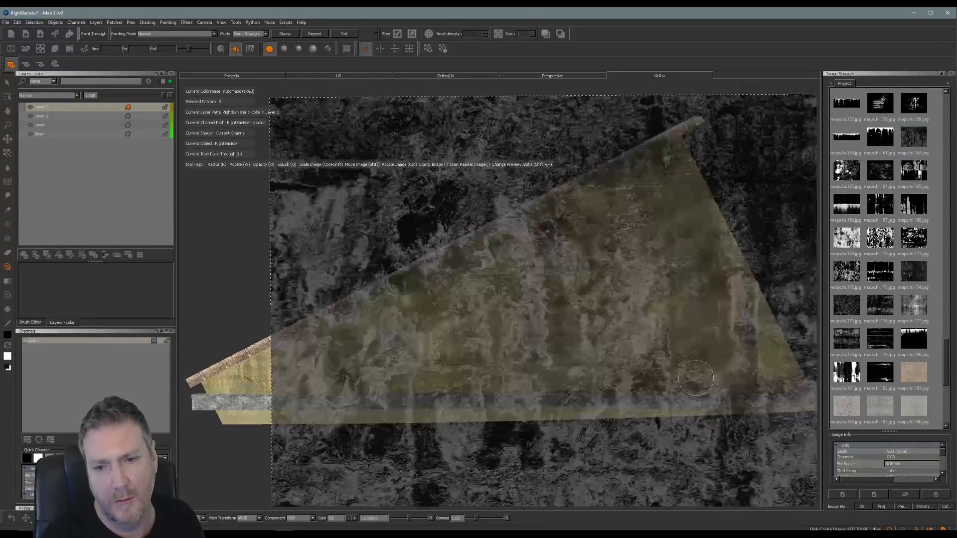
# - Paint grunge along the grey ledge, up the middle of the wall, and along the sloping coping towards the low end
pyautogui.moveTo(509, 393); pyautogui.dragTo(309, 393)
pyautogui.moveTo(548, 389)
pyautogui.mouseDown()
pyautogui.moveTo(622, 356)
pyautogui.moveTo(593, 304)
pyautogui.moveTo(393, 359)
pyautogui.moveTo(493, 309)
pyautogui.moveTo(623, 338)
pyautogui.mouseUp()
pyautogui.moveTo(603, 294)
pyautogui.mouseDown()
pyautogui.moveTo(518, 304)
pyautogui.moveTo(513, 272)
pyautogui.moveTo(428, 298)
pyautogui.moveTo(394, 294)
pyautogui.moveTo(386, 322)
pyautogui.moveTo(463, 328)
pyautogui.moveTo(496, 360)
pyautogui.moveTo(573, 368)
pyautogui.moveTo(688, 324)
pyautogui.moveTo(621, 266)
pyautogui.moveTo(688, 215)
pyautogui.moveTo(697, 224)
pyautogui.moveTo(597, 200)
pyautogui.mouseUp()
pyautogui.moveTo(675, 137); pyautogui.dragTo(602, 165)
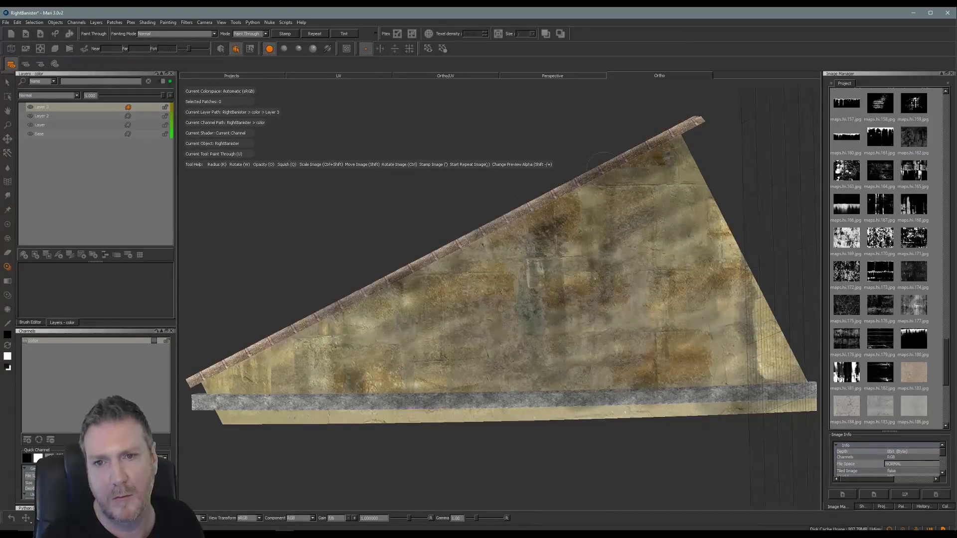
pyautogui.moveTo(370, 274); pyautogui.dragTo(344, 297)
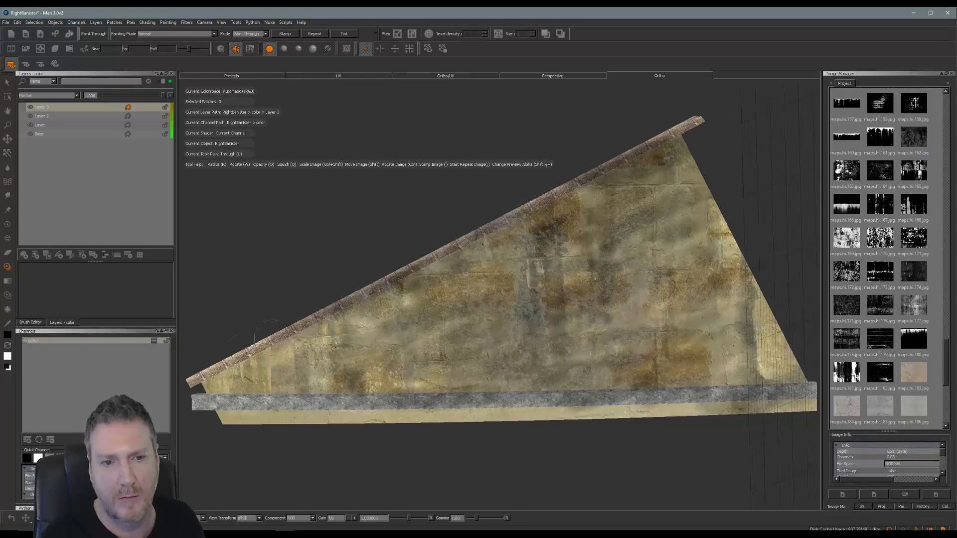
pyautogui.moveTo(305, 324); pyautogui.dragTo(325, 355)
pyautogui.moveTo(451, 362); pyautogui.dragTo(345, 404)
# - Darken the ledge and the lower and middle parts of the wall with further grunge strokes
pyautogui.moveTo(541, 392)
pyautogui.mouseDown()
pyautogui.moveTo(650, 385)
pyautogui.moveTo(618, 398)
pyautogui.mouseUp()
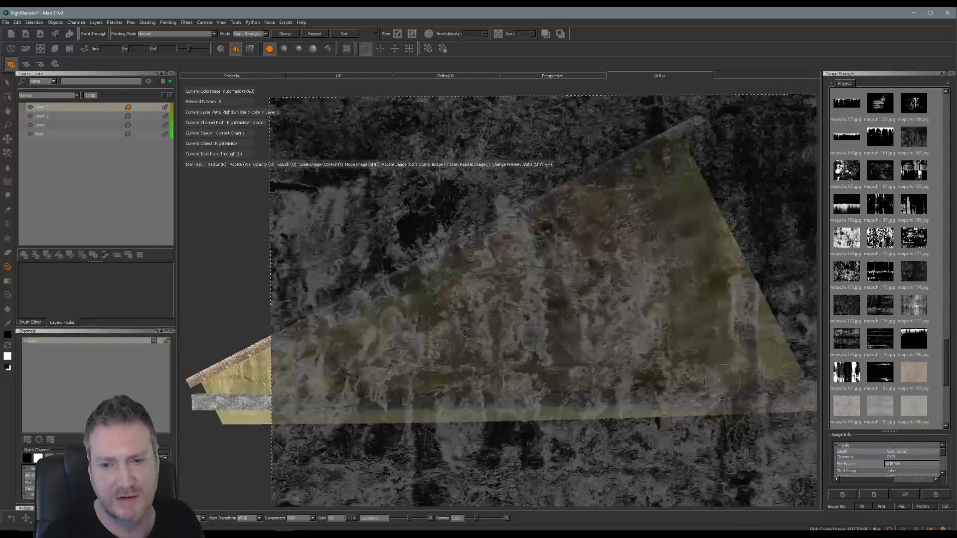
pyautogui.moveTo(728, 389); pyautogui.dragTo(772, 386)
pyautogui.moveTo(530, 413)
pyautogui.mouseDown()
pyautogui.moveTo(471, 400)
pyautogui.moveTo(611, 378)
pyautogui.mouseUp()
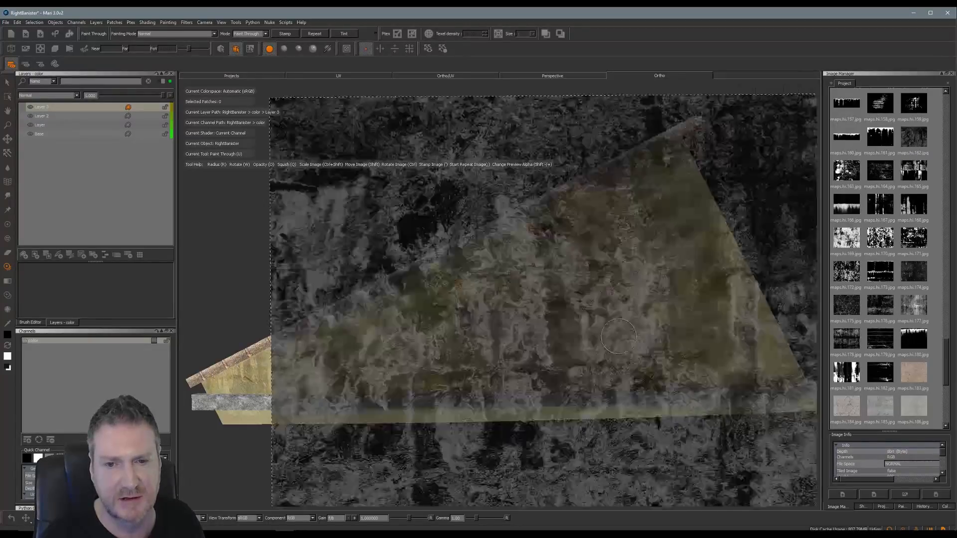
pyautogui.moveTo(580, 331)
pyautogui.mouseDown()
pyautogui.moveTo(577, 289)
pyautogui.moveTo(499, 297)
pyautogui.moveTo(324, 357)
pyautogui.moveTo(412, 310)
pyautogui.mouseUp()
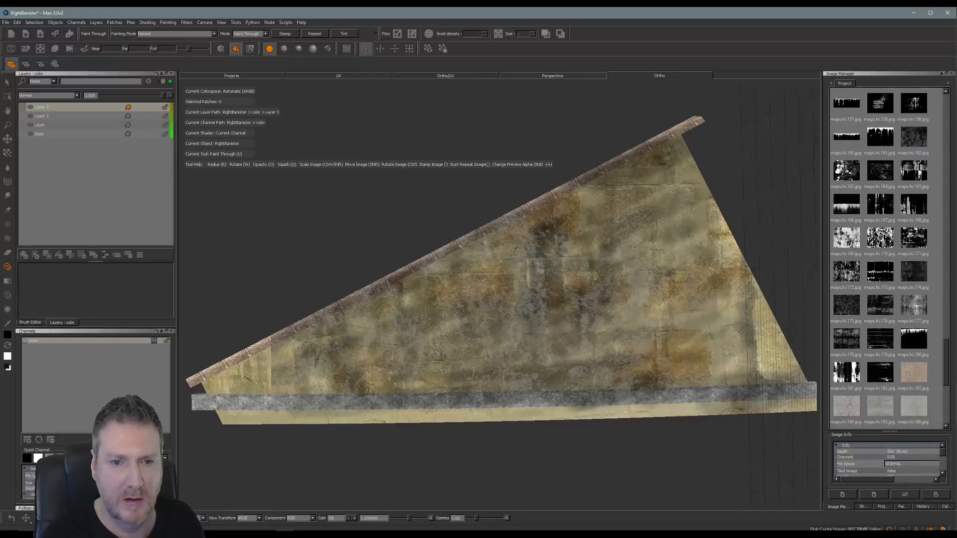
pyautogui.moveTo(374, 372)
pyautogui.mouseDown()
pyautogui.moveTo(623, 356)
pyautogui.moveTo(481, 345)
pyautogui.mouseUp()
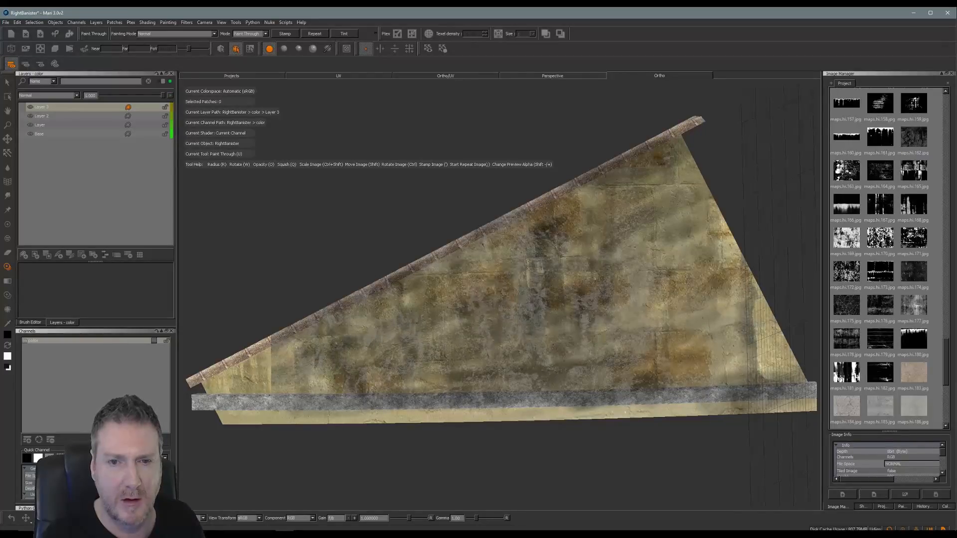
# - Paint more grunge down the tall end and slanted edge, through the middle of the wall, and along the upper coping
pyautogui.moveTo(492, 269)
pyautogui.mouseDown()
pyautogui.moveTo(649, 177)
pyautogui.moveTo(664, 197)
pyautogui.moveTo(665, 230)
pyautogui.moveTo(718, 177)
pyautogui.mouseUp()
pyautogui.moveTo(725, 299)
pyautogui.mouseDown()
pyautogui.moveTo(615, 306)
pyautogui.moveTo(722, 311)
pyautogui.moveTo(650, 292)
pyautogui.moveTo(705, 269)
pyautogui.moveTo(708, 349)
pyautogui.moveTo(780, 331)
pyautogui.mouseUp()
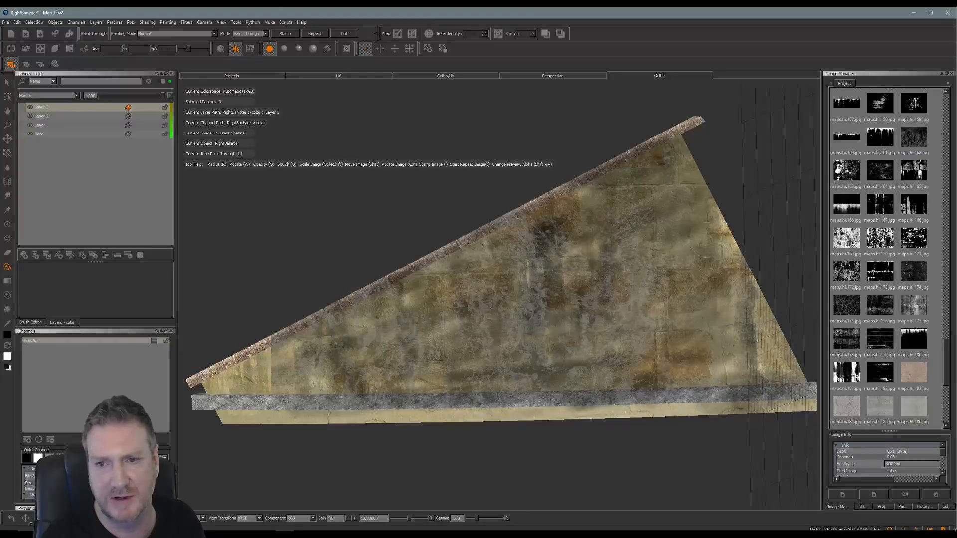
pyautogui.moveTo(640, 164)
pyautogui.mouseDown()
pyautogui.moveTo(668, 145)
pyautogui.moveTo(284, 314)
pyautogui.moveTo(373, 341)
pyautogui.moveTo(413, 376)
pyautogui.moveTo(299, 376)
pyautogui.moveTo(284, 367)
pyautogui.moveTo(329, 392)
pyautogui.moveTo(464, 329)
pyautogui.moveTo(440, 277)
pyautogui.moveTo(627, 249)
pyautogui.moveTo(519, 268)
pyautogui.mouseUp()
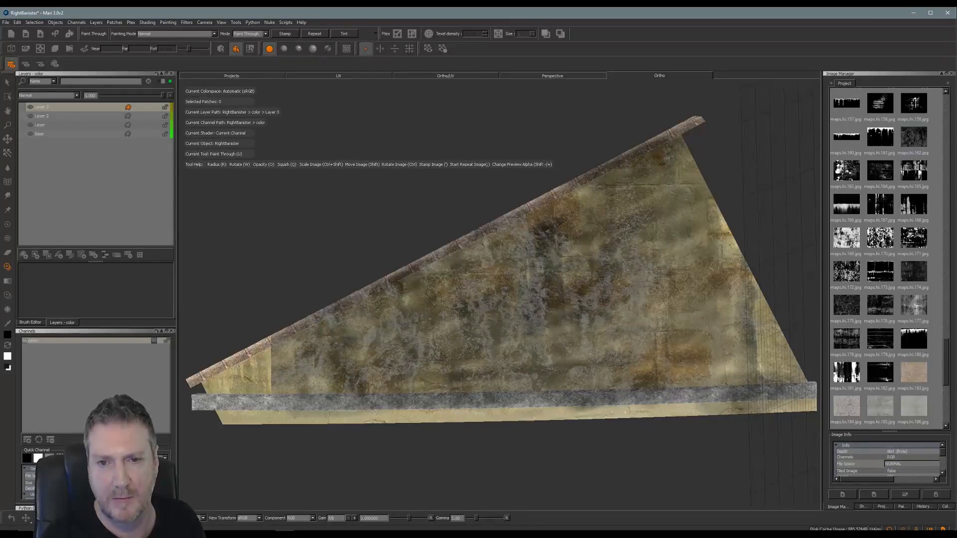
pyautogui.moveTo(557, 340)
pyautogui.mouseDown()
pyautogui.moveTo(622, 346)
pyautogui.moveTo(697, 289)
pyautogui.moveTo(693, 309)
pyautogui.moveTo(779, 332)
pyautogui.moveTo(708, 356)
pyautogui.moveTo(700, 334)
pyautogui.moveTo(712, 244)
pyautogui.moveTo(657, 226)
pyautogui.moveTo(558, 225)
pyautogui.mouseUp()
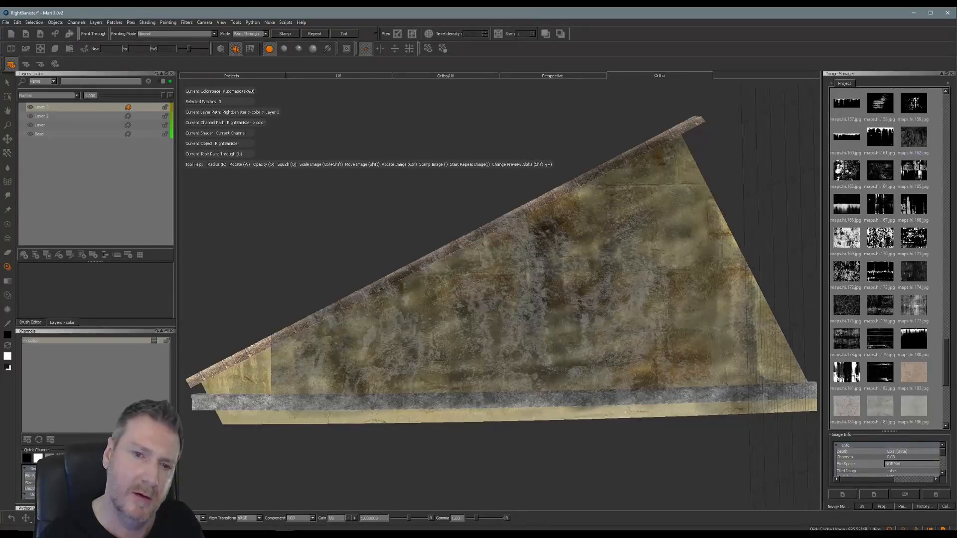
pyautogui.moveTo(464, 258); pyautogui.dragTo(720, 130)
pyautogui.moveTo(648, 167)
pyautogui.mouseDown()
pyautogui.moveTo(688, 172)
pyautogui.moveTo(697, 189)
pyautogui.moveTo(553, 194)
pyautogui.moveTo(578, 197)
pyautogui.moveTo(540, 206)
pyautogui.mouseUp()
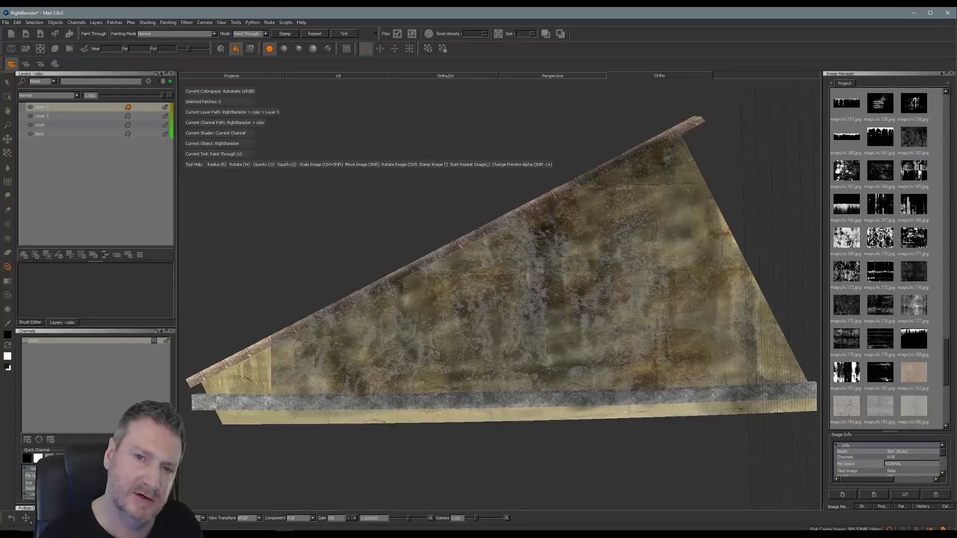
# - Paint more grunge across the upper middle, towards the low end and at the peak of the wall, and bake the strokes
pyautogui.moveTo(498, 238); pyautogui.dragTo(411, 270)
pyautogui.moveTo(358, 291); pyautogui.dragTo(317, 333)
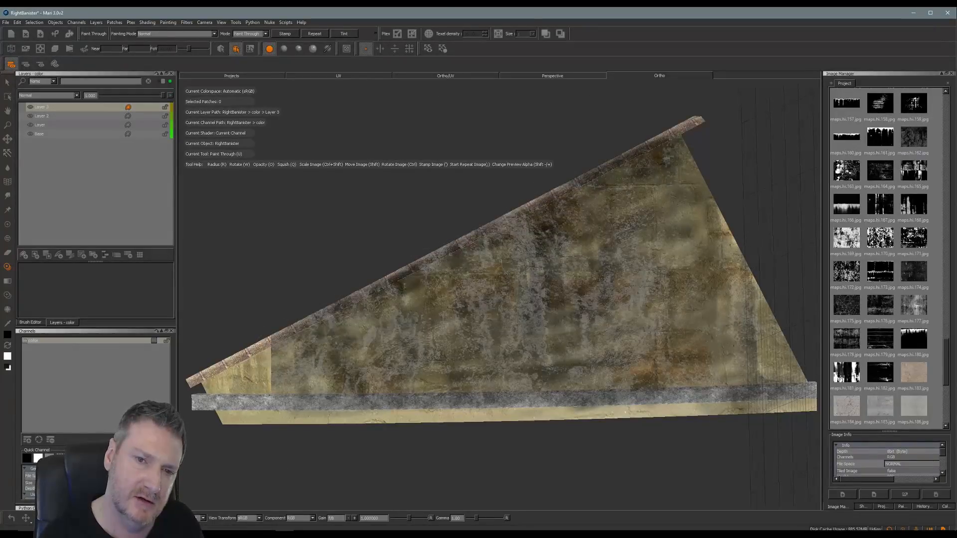
pyautogui.moveTo(664, 147); pyautogui.dragTo(665, 167)
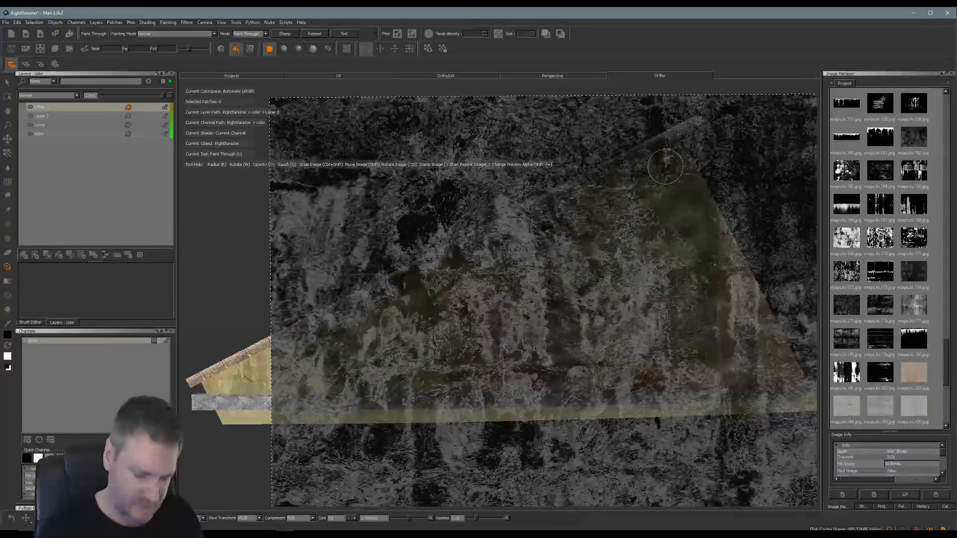
pyautogui.press('b')
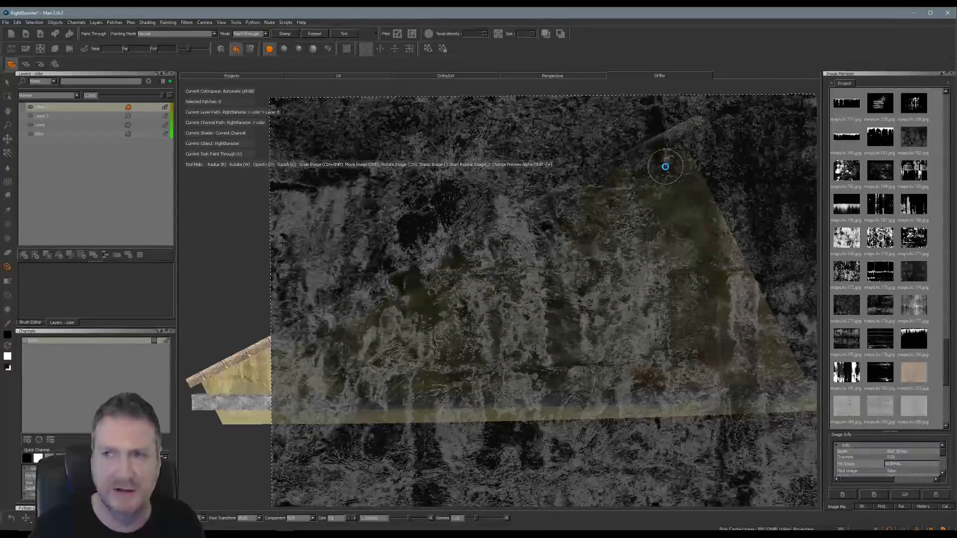
# - Shift the grunge image over the banister's low end, paint the low end and lower edge of the wall through it, and bake the strokes
pyautogui.moveTo(626, 191)
pyautogui.keyDown('shift'); pyautogui.mouseDown()
pyautogui.moveTo(592, 229)
pyautogui.moveTo(603, 227)
pyautogui.moveTo(471, 274)
pyautogui.moveTo(485, 269)
pyautogui.mouseUp(); pyautogui.keyUp('shift')
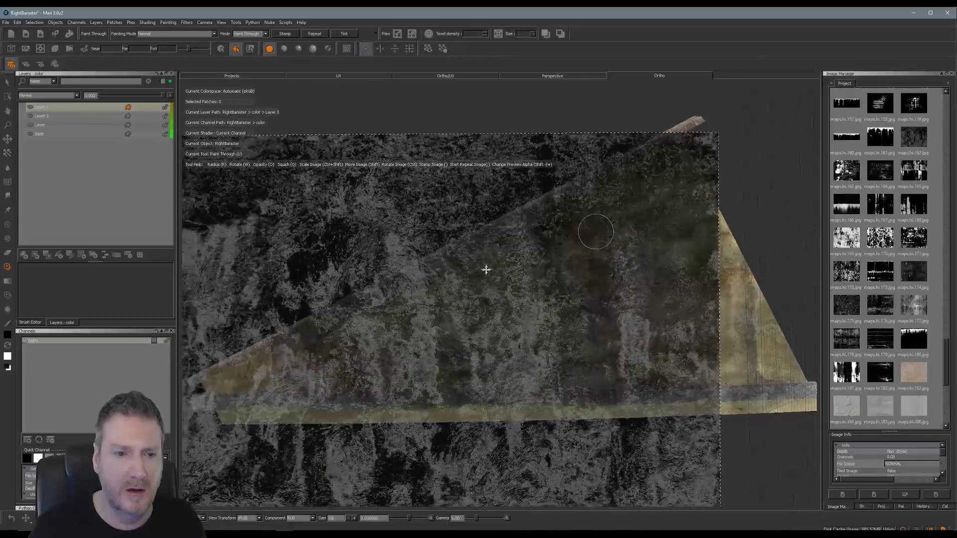
pyautogui.moveTo(212, 373)
pyautogui.mouseDown()
pyautogui.moveTo(261, 357)
pyautogui.moveTo(251, 341)
pyautogui.moveTo(258, 355)
pyautogui.moveTo(209, 372)
pyautogui.moveTo(264, 373)
pyautogui.moveTo(271, 361)
pyautogui.moveTo(220, 391)
pyautogui.moveTo(206, 388)
pyautogui.moveTo(240, 412)
pyautogui.moveTo(261, 402)
pyautogui.moveTo(348, 406)
pyautogui.moveTo(284, 358)
pyautogui.moveTo(237, 385)
pyautogui.moveTo(219, 375)
pyautogui.mouseUp()
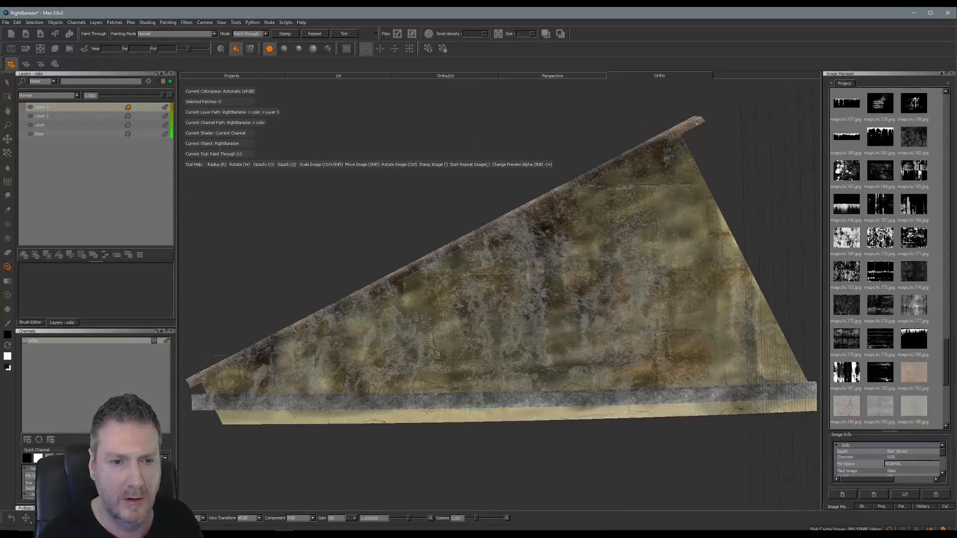
pyautogui.moveTo(298, 348)
pyautogui.mouseDown()
pyautogui.moveTo(307, 323)
pyautogui.moveTo(323, 359)
pyautogui.moveTo(364, 366)
pyautogui.mouseUp()
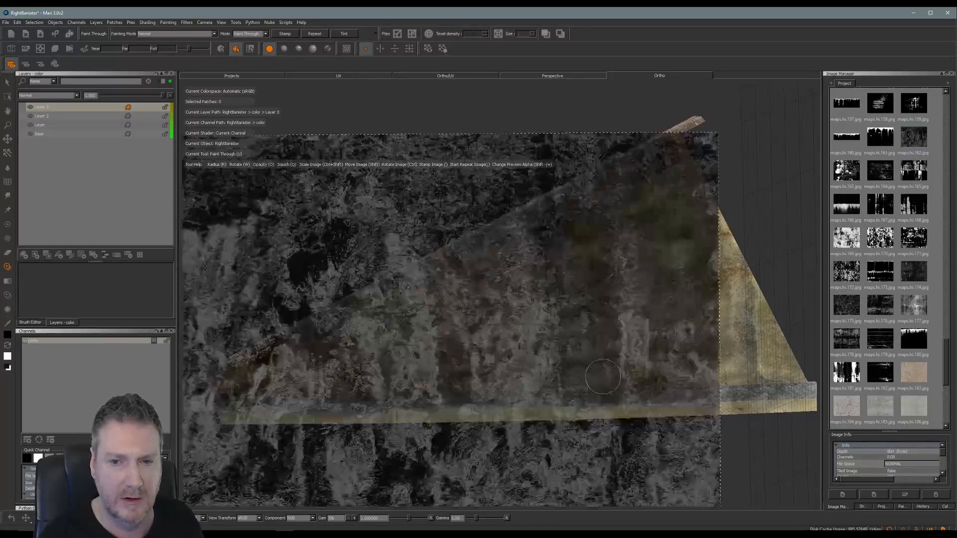
pyautogui.moveTo(593, 381); pyautogui.dragTo(648, 394)
pyautogui.moveTo(342, 420)
pyautogui.mouseDown()
pyautogui.moveTo(484, 426)
pyautogui.moveTo(252, 409)
pyautogui.moveTo(705, 398)
pyautogui.moveTo(613, 408)
pyautogui.mouseUp()
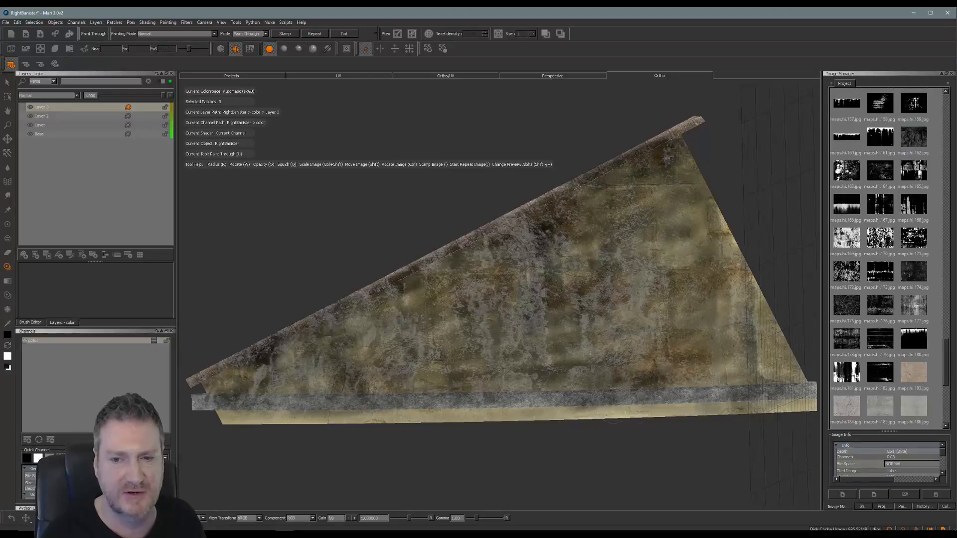
pyautogui.moveTo(423, 419); pyautogui.dragTo(421, 420)
pyautogui.moveTo(648, 344); pyautogui.dragTo(662, 349)
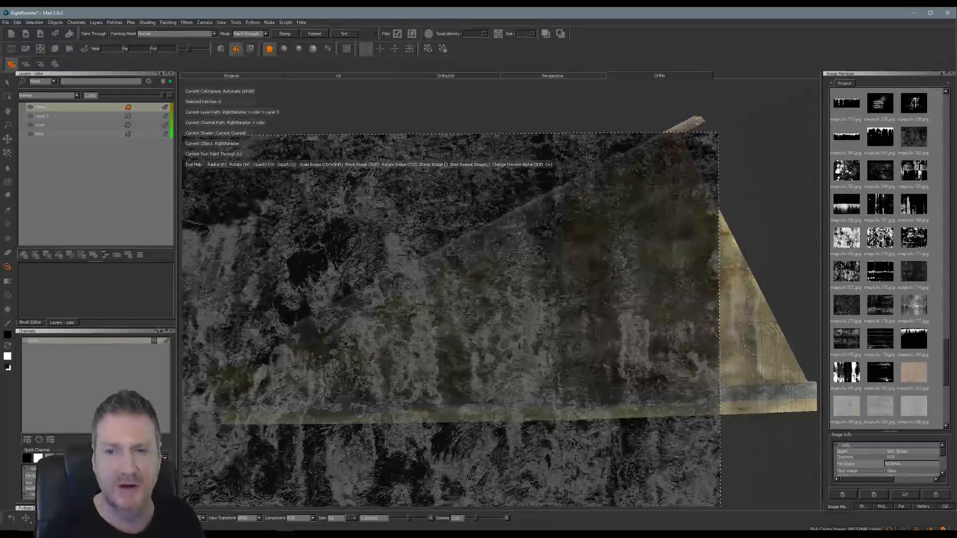
pyautogui.press('b')
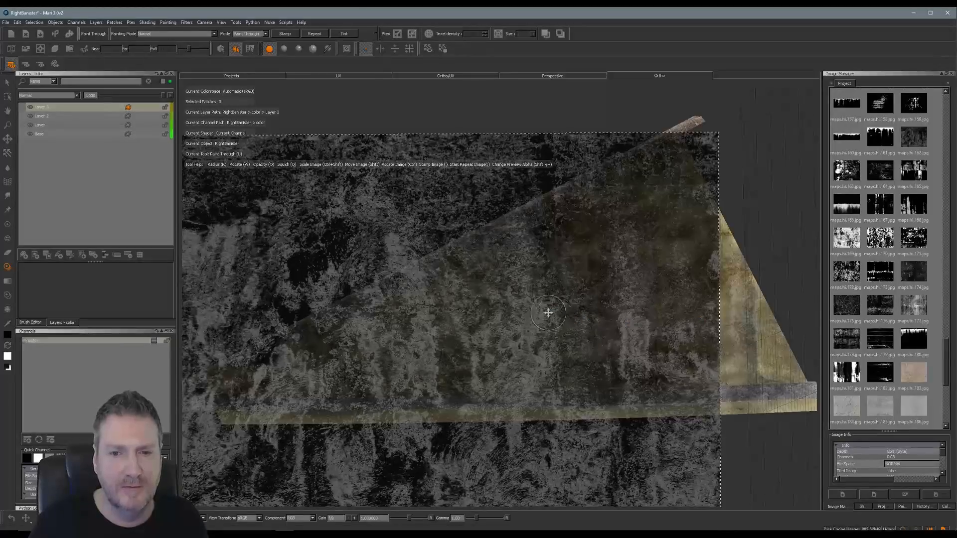
# - Reposition the grunge image over the lower tall end and paint it up along the wall's slanted edge
pyautogui.moveTo(547, 312)
pyautogui.keyDown('shift'); pyautogui.mouseDown()
pyautogui.moveTo(469, 434)
pyautogui.moveTo(473, 506)
pyautogui.moveTo(700, 423)
pyautogui.mouseUp(); pyautogui.keyUp('shift')
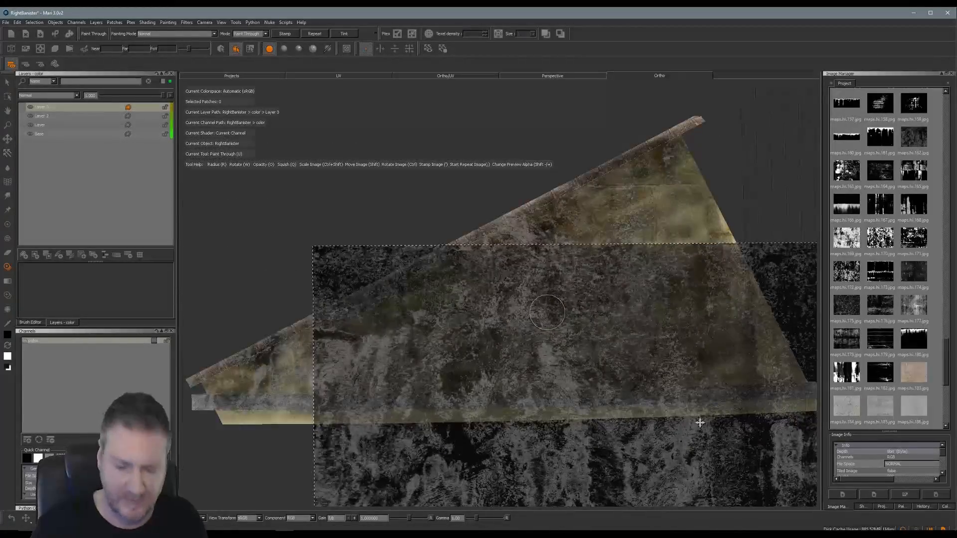
pyautogui.moveTo(776, 305)
pyautogui.mouseDown()
pyautogui.moveTo(780, 343)
pyautogui.moveTo(755, 352)
pyautogui.moveTo(751, 295)
pyautogui.moveTo(731, 234)
pyautogui.moveTo(783, 351)
pyautogui.moveTo(725, 185)
pyautogui.mouseUp()
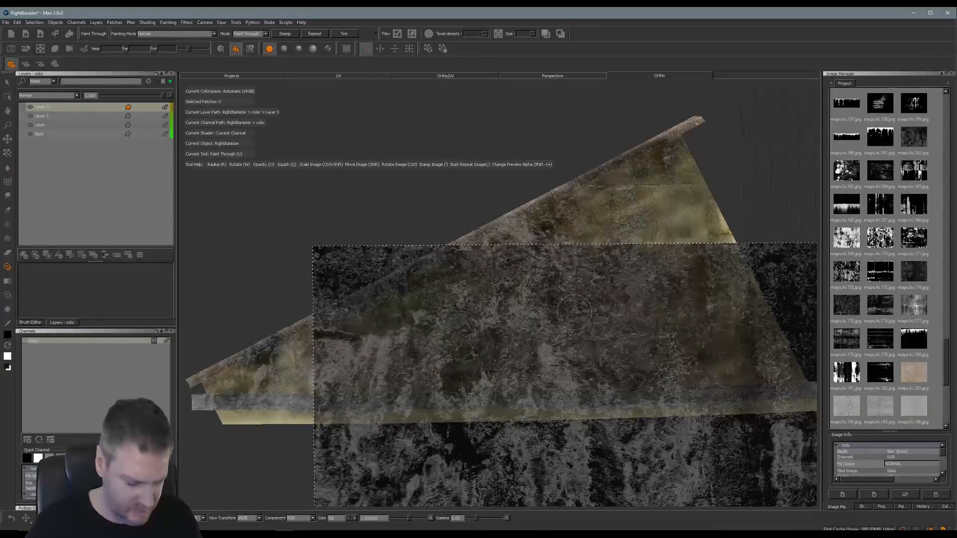
pyautogui.press('Escape')
# - Tilt the banister to inspect its coping and move the grunge image off most of the wall
pyautogui.moveTo(508, 275)
pyautogui.keyDown('alt'); pyautogui.mouseDown()
pyautogui.moveTo(450, 310)
pyautogui.moveTo(530, 305)
pyautogui.moveTo(527, 314)
pyautogui.moveTo(412, 335)
pyautogui.moveTo(383, 323)
pyautogui.mouseUp(); pyautogui.keyUp('alt')
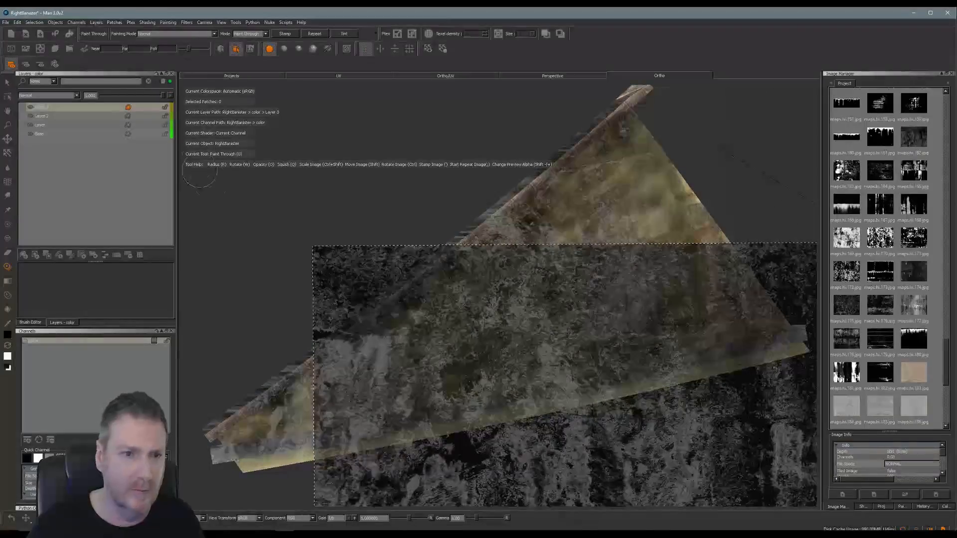
pyautogui.keyDown('alt'); pyautogui.moveTo(365, 205); pyautogui.dragTo(306, 206); pyautogui.keyUp('alt')
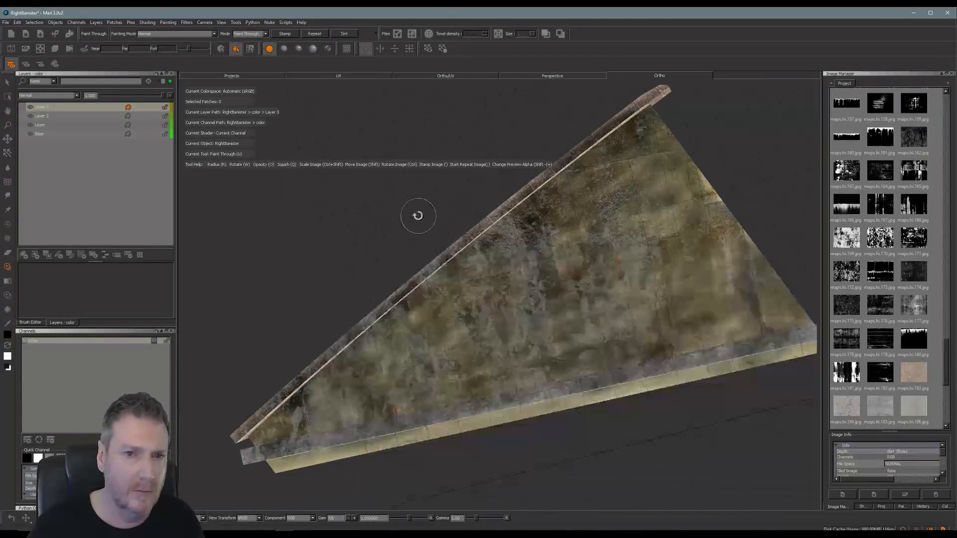
pyautogui.moveTo(417, 214)
pyautogui.keyDown('alt'); pyautogui.mouseDown()
pyautogui.moveTo(408, 233)
pyautogui.moveTo(433, 228)
pyautogui.mouseUp(); pyautogui.keyUp('alt')
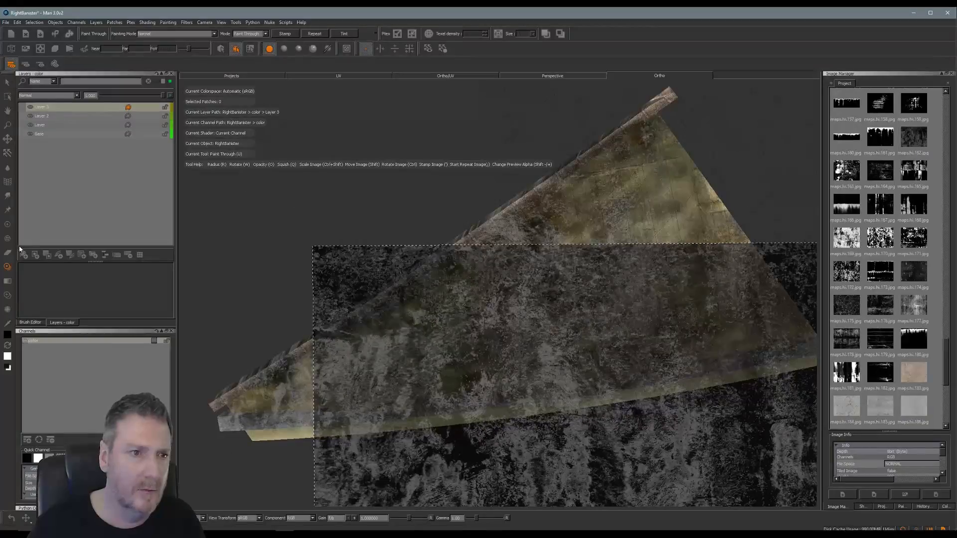
pyautogui.keyDown('shift'); pyautogui.moveTo(427, 358); pyautogui.dragTo(719, 298); pyautogui.keyUp('shift')
pyautogui.keyDown('shift'); pyautogui.moveTo(661, 356); pyautogui.dragTo(787, 332); pyautogui.keyUp('shift')
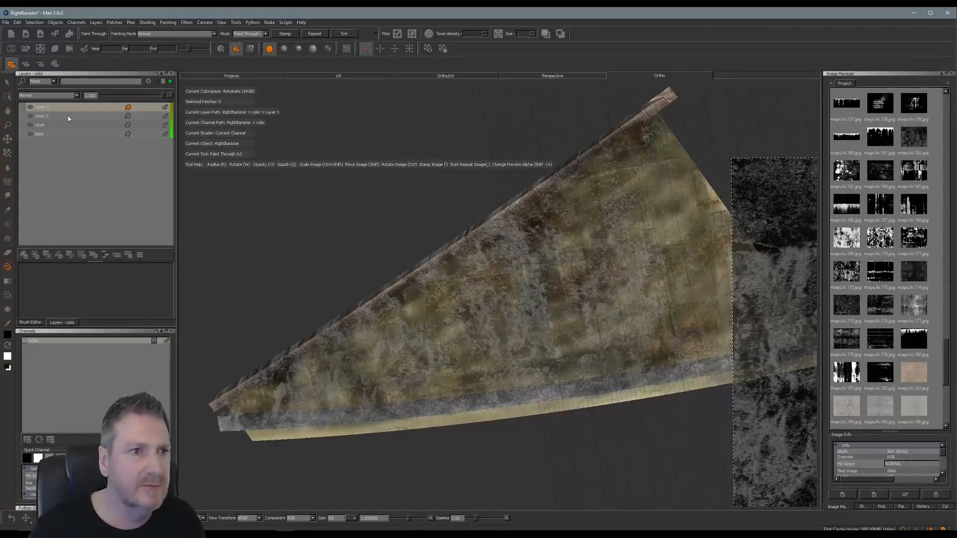
# - Try the Darken, Add and Multiply blend modes on the top grunge layer
pyautogui.click(76, 95)
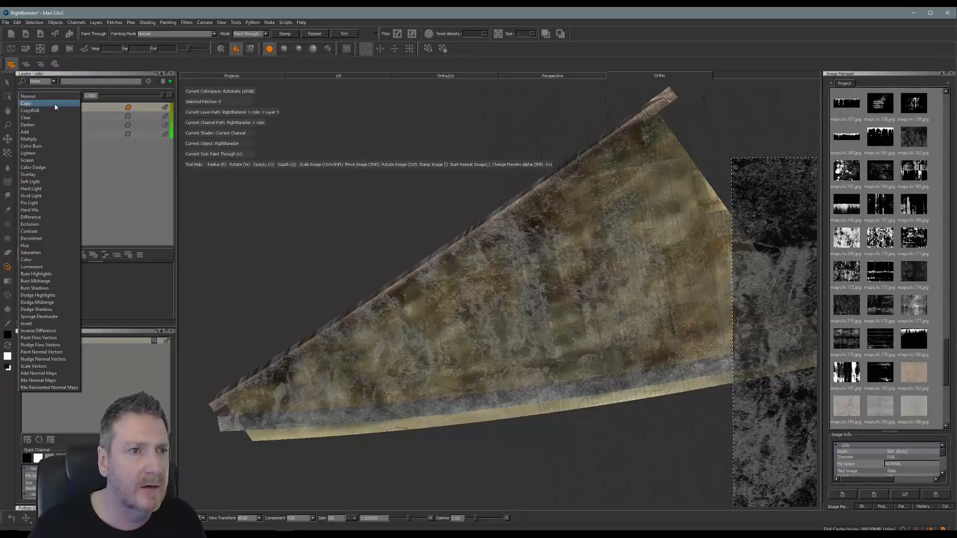
pyautogui.click(36, 123)
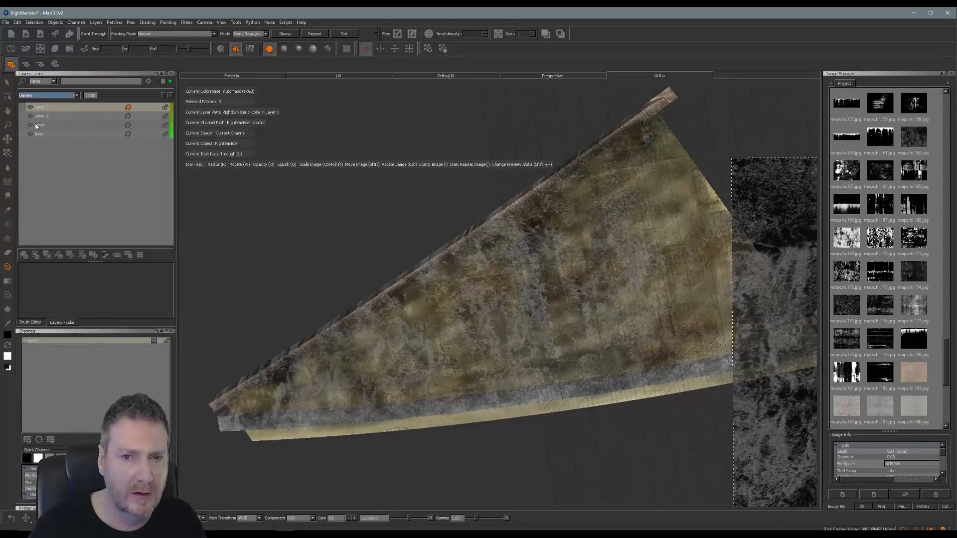
pyautogui.click(72, 99)
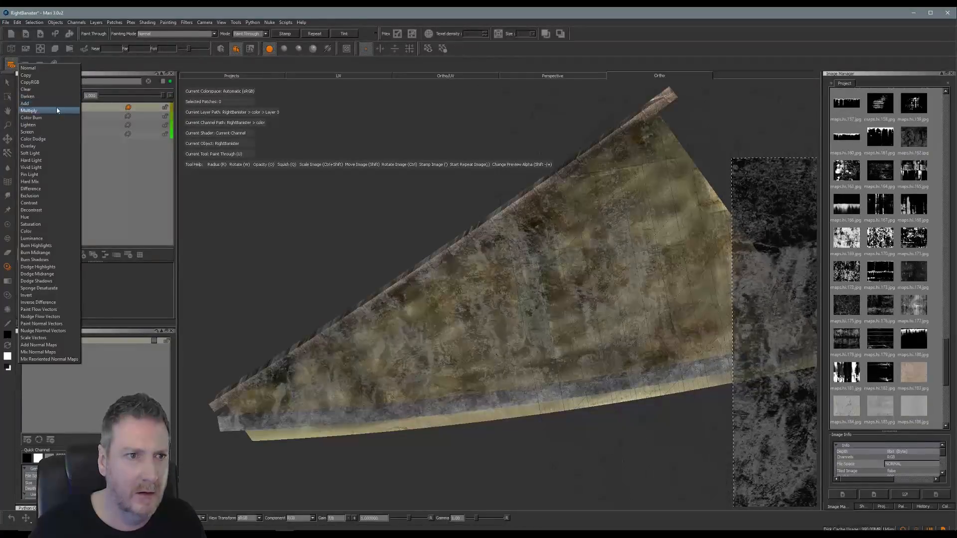
pyautogui.click(54, 105)
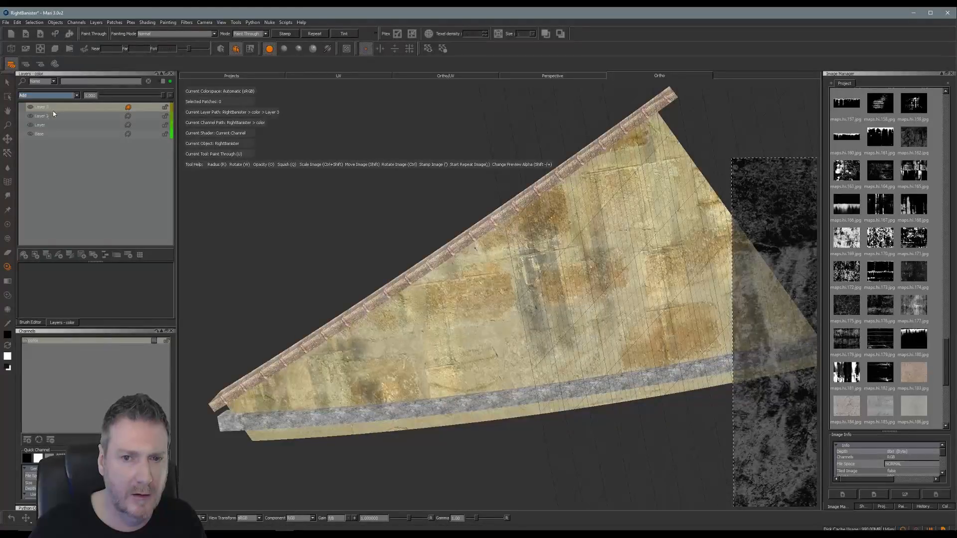
pyautogui.click(77, 96)
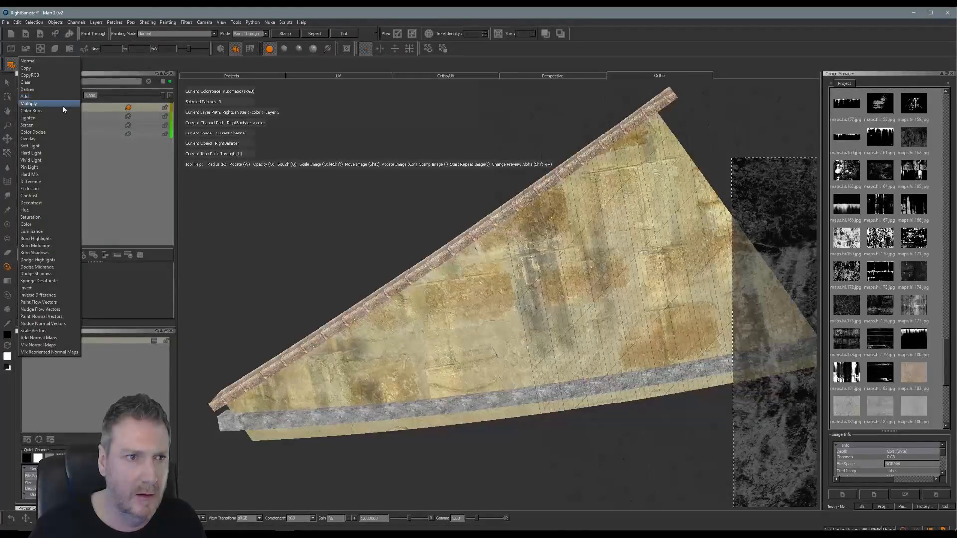
pyautogui.click(63, 106)
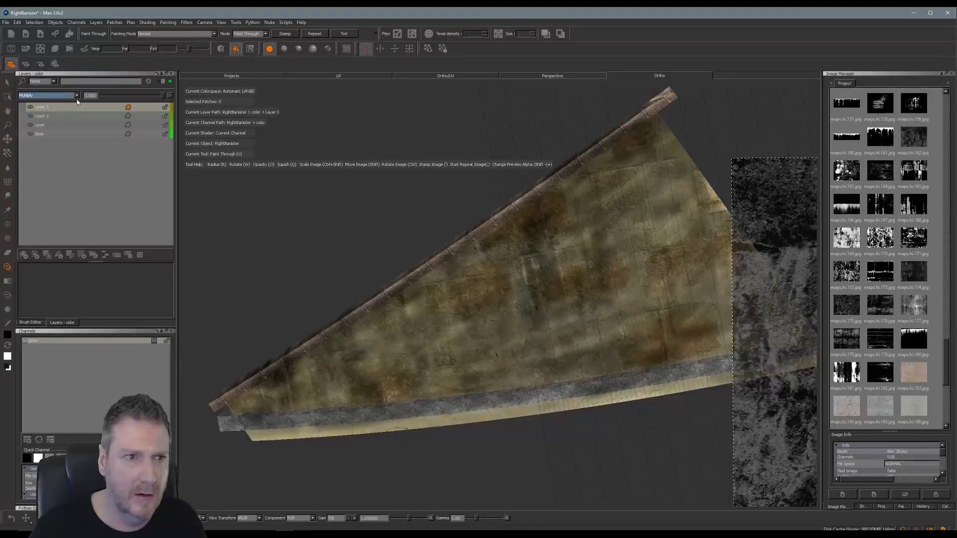
# - Try the Color Burn, Lighten and Screen blend modes on the top grunge layer
pyautogui.click(77, 97)
pyautogui.click(63, 106)
pyautogui.click(77, 95)
pyautogui.click(66, 106)
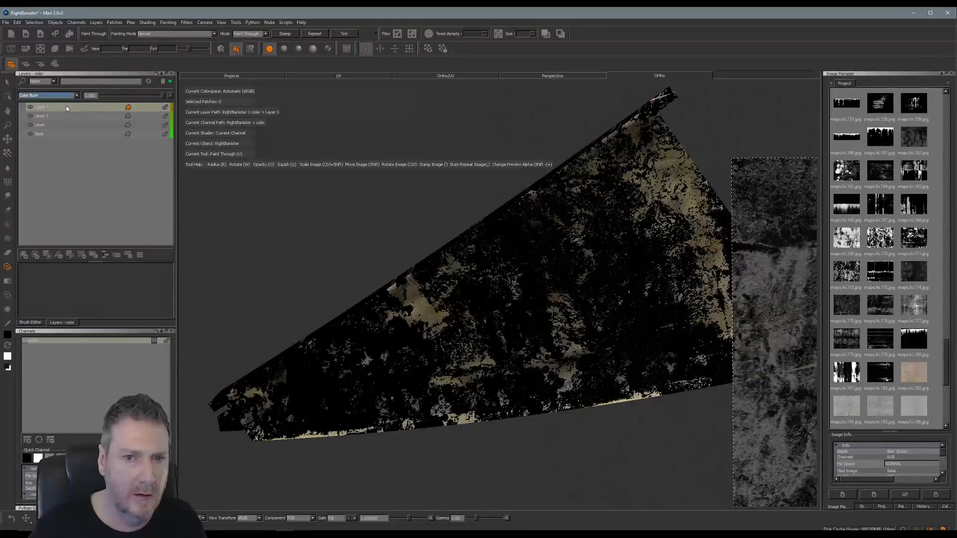
pyautogui.click(79, 96)
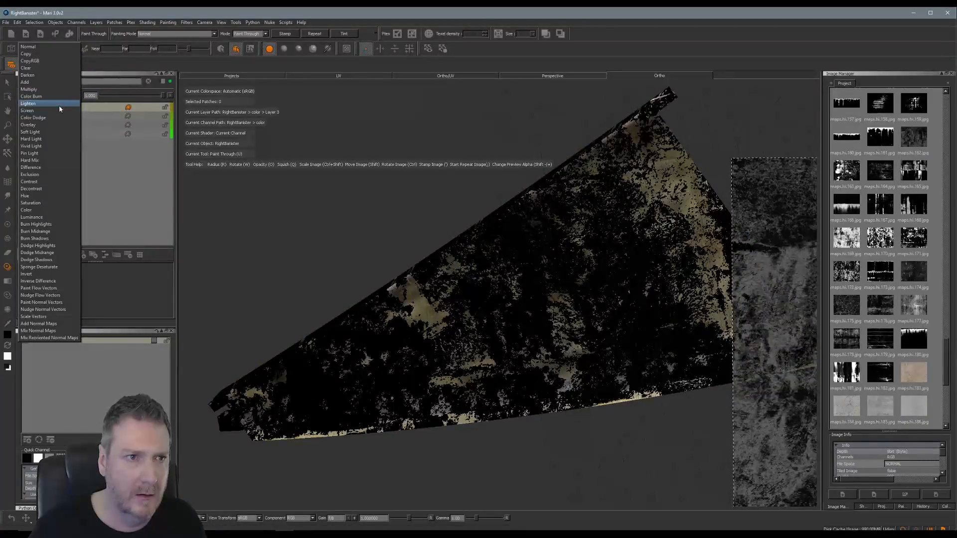
pyautogui.click(59, 106)
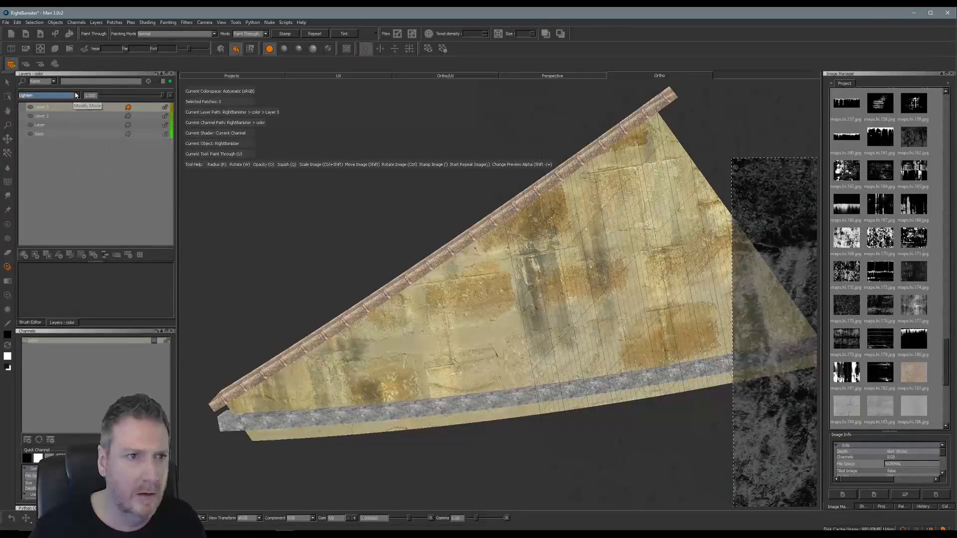
pyautogui.click(77, 95)
pyautogui.click(64, 106)
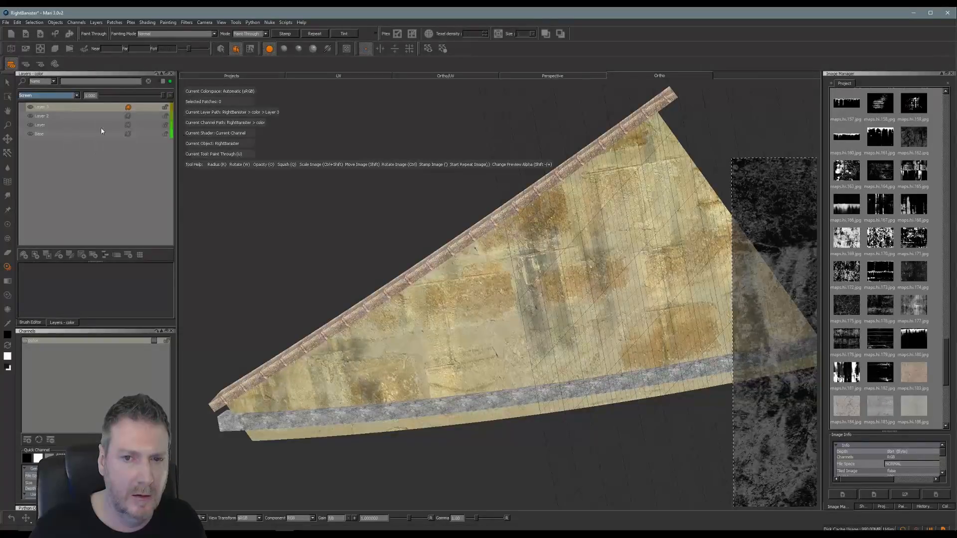
# - Try the Overlay, Soft Light and Hard Light blend modes on the top grunge layer
pyautogui.click(74, 95)
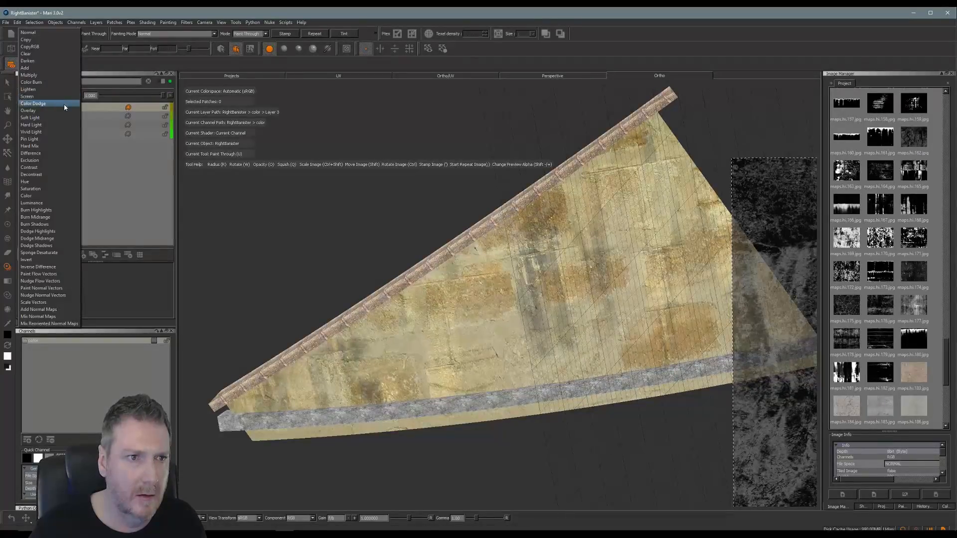
pyautogui.click(62, 110)
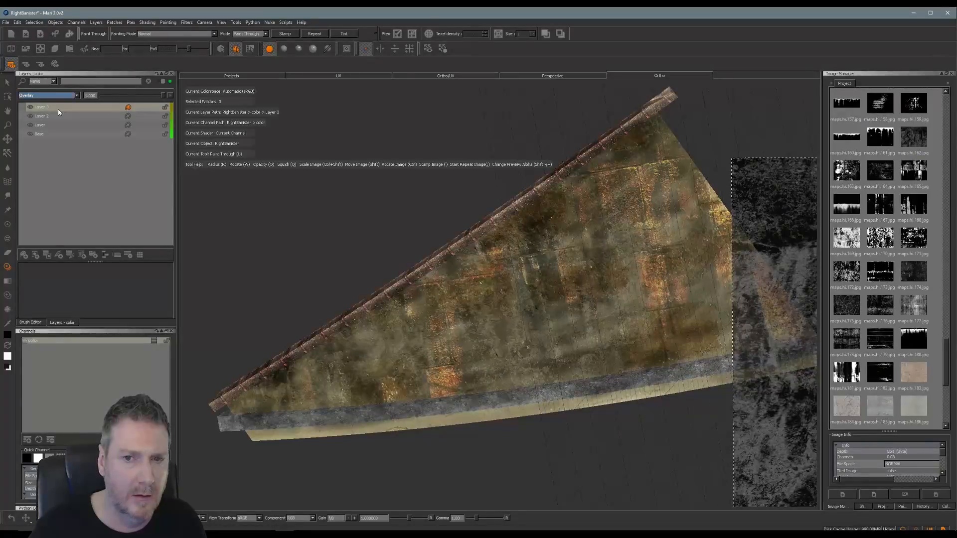
pyautogui.click(74, 96)
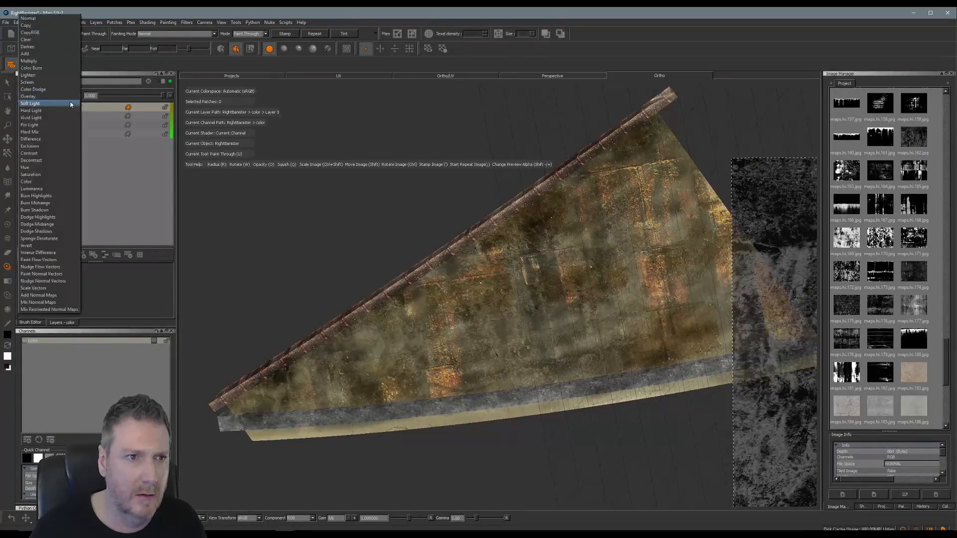
pyautogui.click(67, 104)
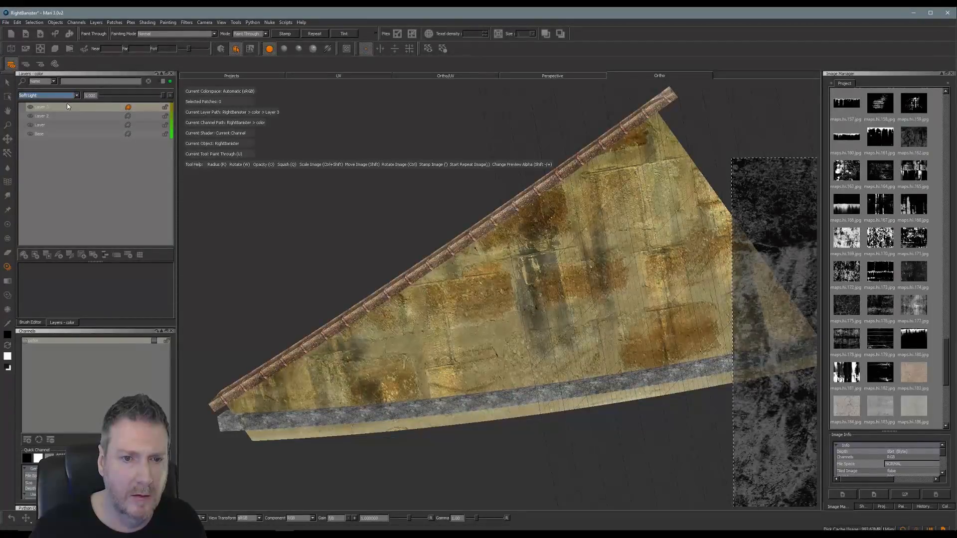
pyautogui.click(77, 96)
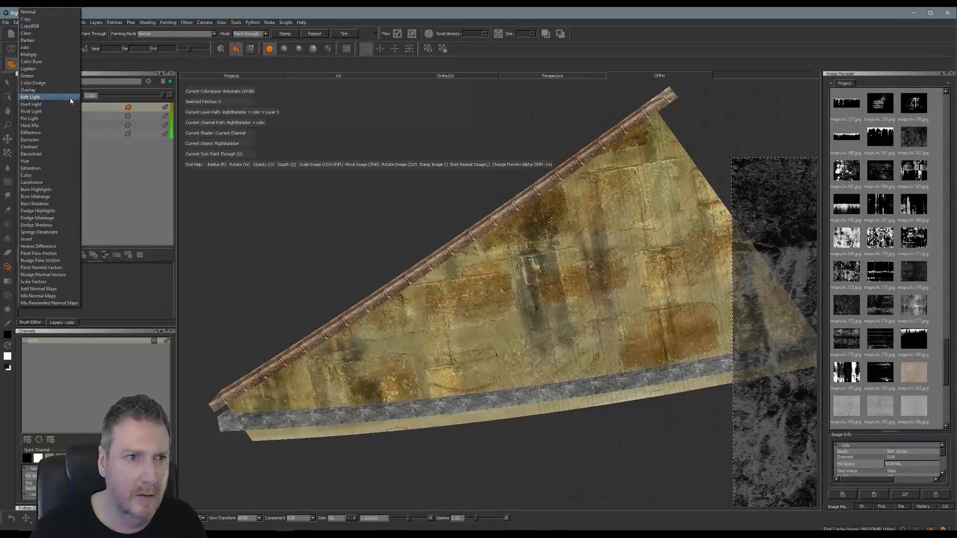
pyautogui.click(61, 103)
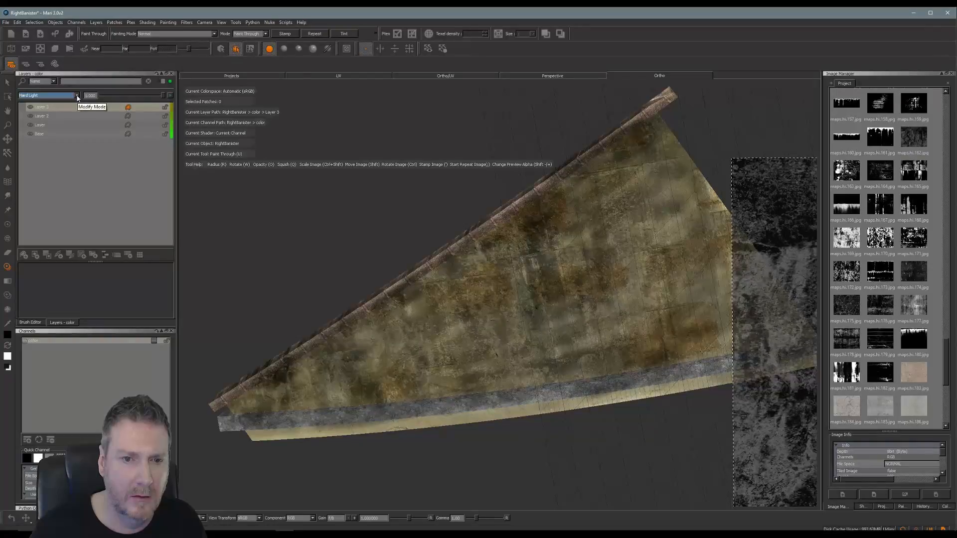
# - Set the top grunge layer's blend mode to Pin Light and lower its blend amount to about half
pyautogui.click(77, 96)
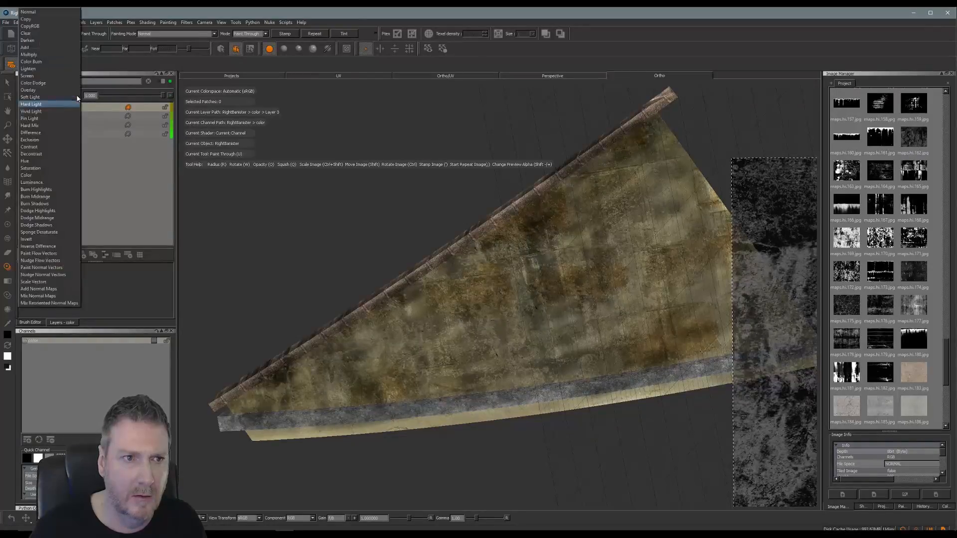
pyautogui.click(46, 119)
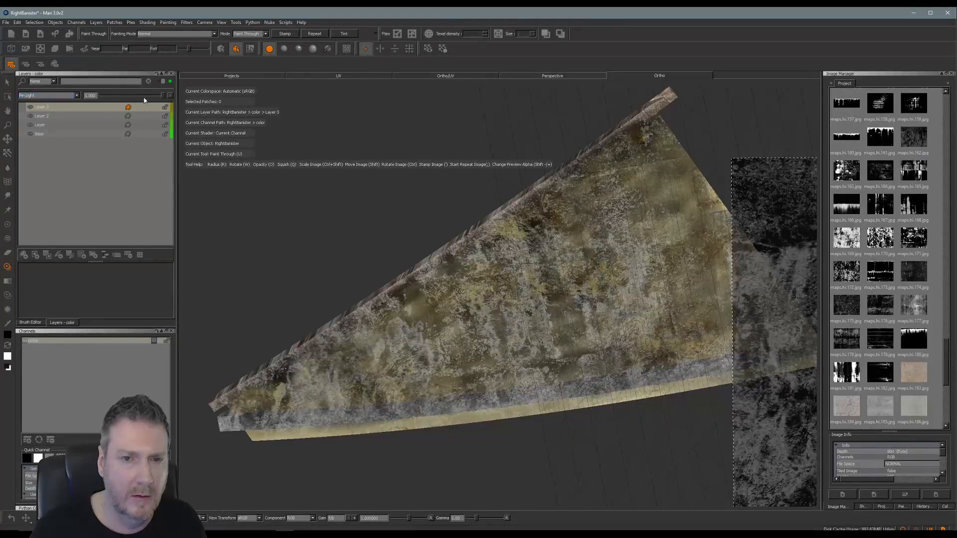
pyautogui.moveTo(144, 100)
pyautogui.mouseDown()
pyautogui.moveTo(116, 104)
pyautogui.moveTo(132, 101)
pyautogui.mouseUp()
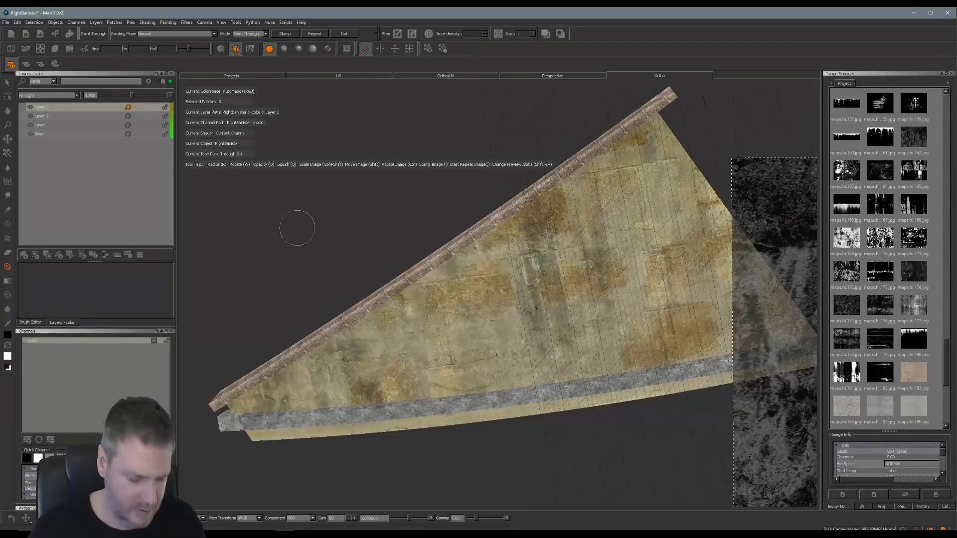
pyautogui.moveTo(330, 241)
pyautogui.keyDown('alt'); pyautogui.mouseDown()
pyautogui.moveTo(402, 230)
pyautogui.moveTo(559, 238)
pyautogui.moveTo(451, 288)
pyautogui.moveTo(363, 286)
pyautogui.moveTo(402, 277)
pyautogui.moveTo(396, 288)
pyautogui.moveTo(425, 290)
pyautogui.moveTo(375, 276)
pyautogui.mouseUp(); pyautogui.keyUp('alt')
pyautogui.keyDown('alt'); pyautogui.moveTo(436, 274); pyautogui.dragTo(431, 319); pyautogui.keyUp('alt')
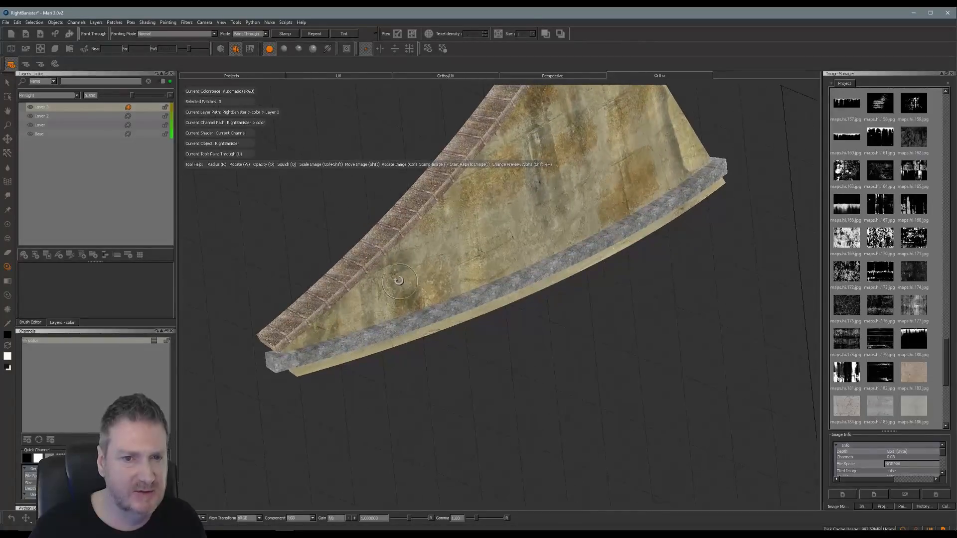
# - Hide the grunge image preview and add a new paint layer above the Pin Light grunge layer
pyautogui.keyDown('alt'); pyautogui.moveTo(431, 319); pyautogui.dragTo(446, 336, button='right'); pyautogui.keyUp('alt')
pyautogui.keyDown('alt'); pyautogui.moveTo(446, 336); pyautogui.dragTo(400, 305); pyautogui.keyUp('alt')
pyautogui.press('u')
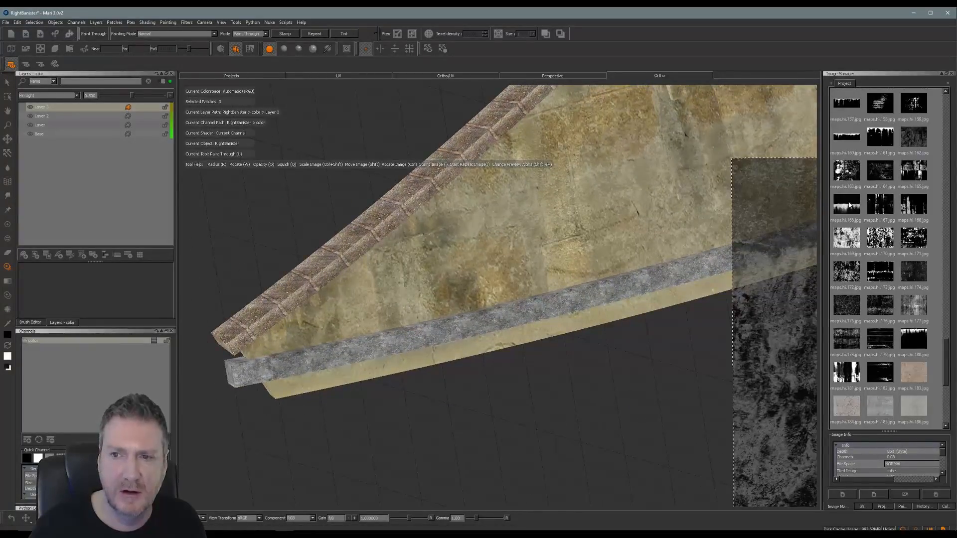
pyautogui.click(24, 256)
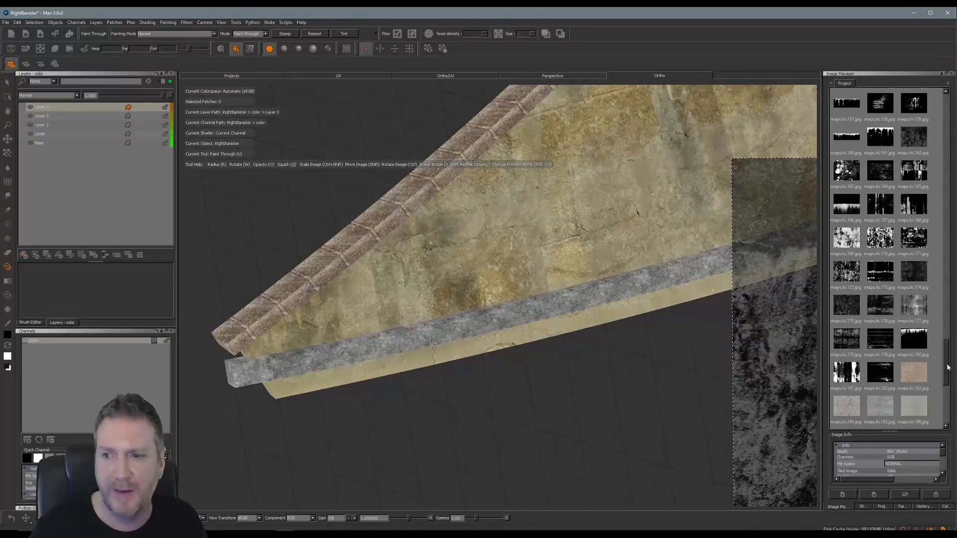
# - Try concrete, rough stone and white-painted brick images from the project as the paint-through source
pyautogui.moveTo(947, 367)
pyautogui.mouseDown()
pyautogui.moveTo(952, 332)
pyautogui.moveTo(954, 379)
pyautogui.mouseUp()
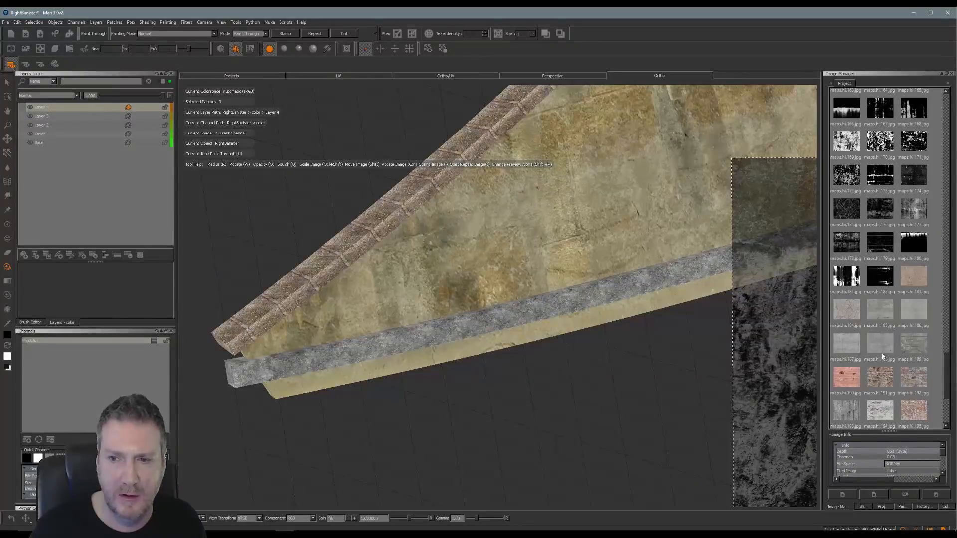
pyautogui.moveTo(910, 346)
pyautogui.mouseDown()
pyautogui.moveTo(677, 364)
pyautogui.moveTo(662, 352)
pyautogui.mouseUp()
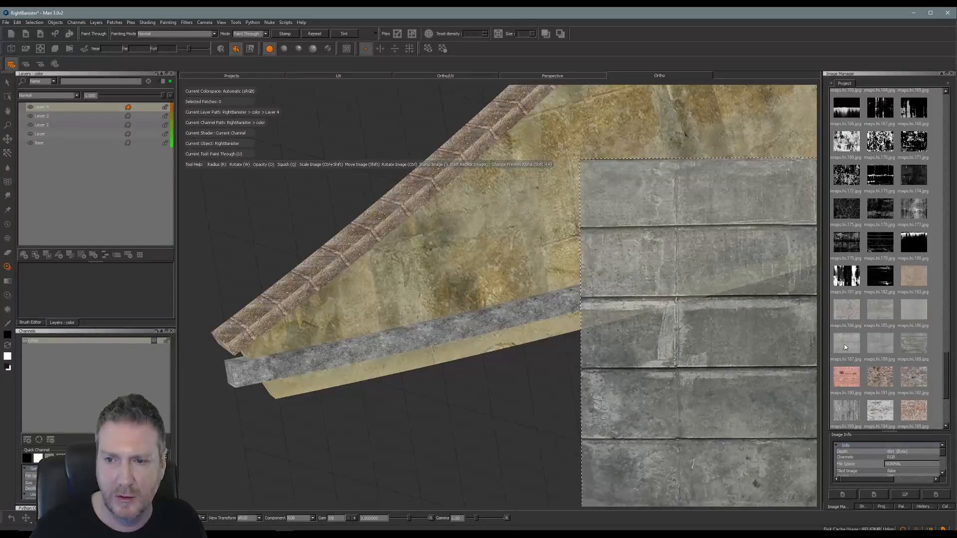
pyautogui.moveTo(719, 342); pyautogui.dragTo(719, 342)
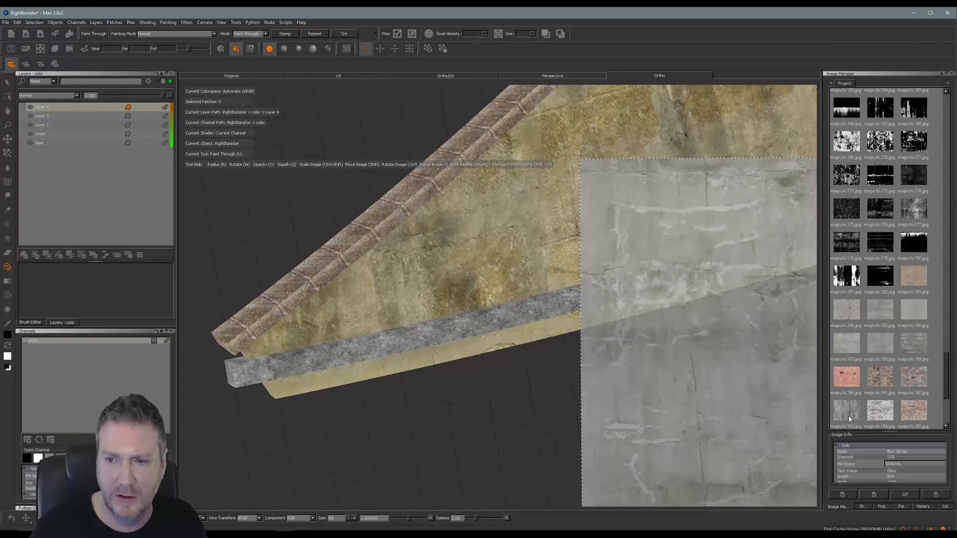
pyautogui.moveTo(847, 414); pyautogui.dragTo(704, 360)
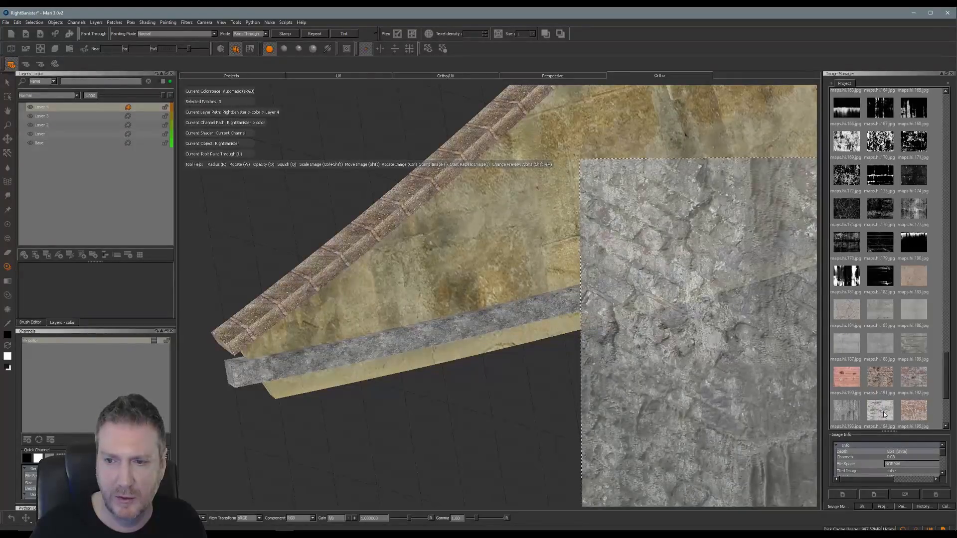
pyautogui.moveTo(883, 411); pyautogui.dragTo(721, 389)
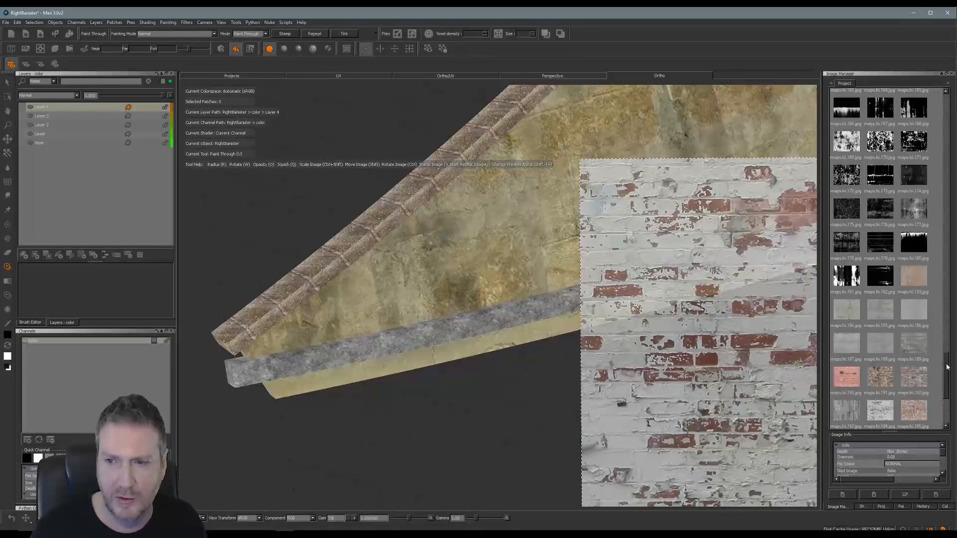
pyautogui.moveTo(946, 367); pyautogui.dragTo(945, 392)
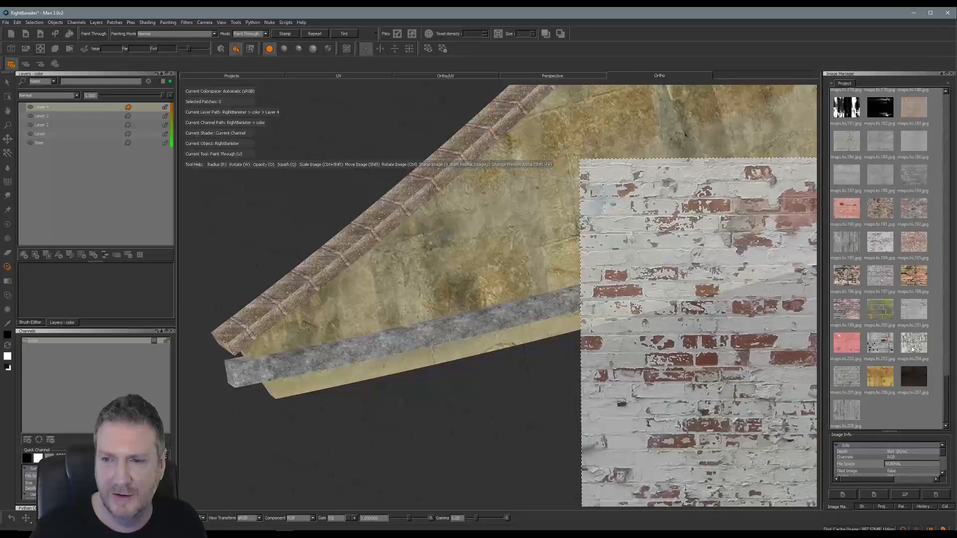
# - Load maps.hi.204.jpg for paint-through, shrink it, rotate its brick courses parallel to the grey trim, and place it over the trim's lower end
pyautogui.moveTo(916, 348)
pyautogui.mouseDown()
pyautogui.moveTo(705, 358)
pyautogui.moveTo(687, 336)
pyautogui.moveTo(395, 335)
pyautogui.mouseUp()
pyautogui.moveTo(363, 392)
pyautogui.keyDown('shift'); pyautogui.mouseDown()
pyautogui.moveTo(358, 404)
pyautogui.moveTo(373, 321)
pyautogui.mouseUp(); pyautogui.keyUp('shift')
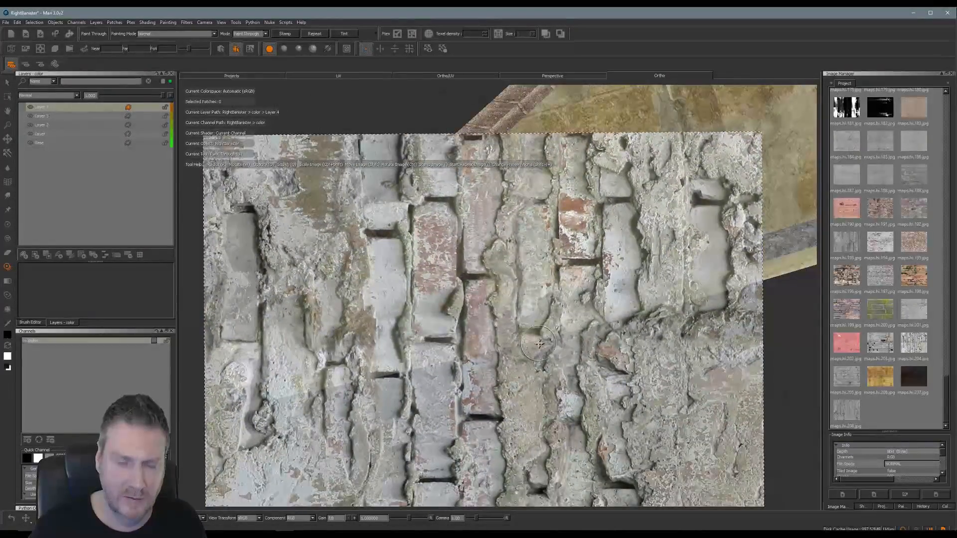
pyautogui.moveTo(556, 341)
pyautogui.keyDown('ctrl'); pyautogui.keyDown('shift'); pyautogui.mouseDown()
pyautogui.moveTo(601, 326)
pyautogui.moveTo(503, 358)
pyautogui.moveTo(485, 380)
pyautogui.moveTo(435, 344)
pyautogui.mouseUp(); pyautogui.keyUp('shift'); pyautogui.keyUp('ctrl')
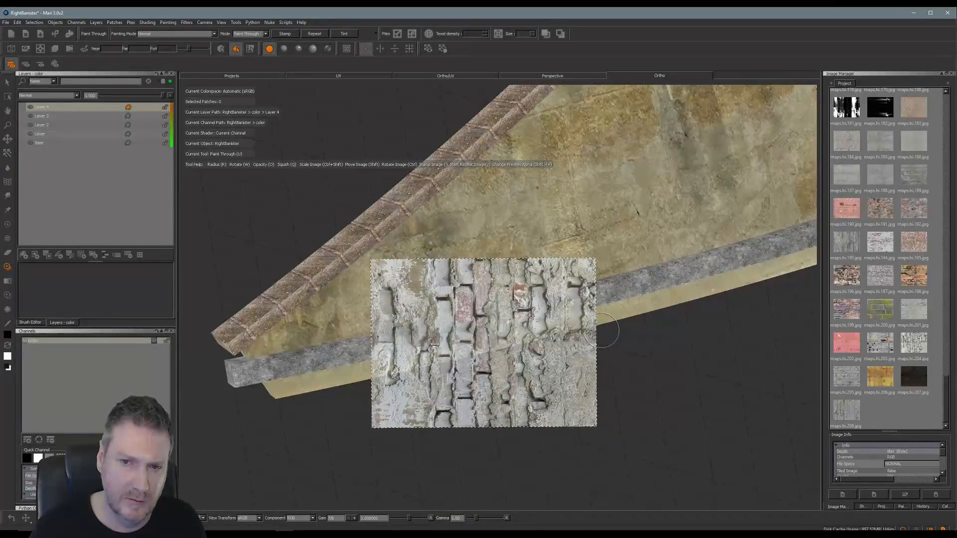
pyautogui.keyDown('ctrl'); pyautogui.moveTo(458, 292); pyautogui.dragTo(553, 296); pyautogui.keyUp('ctrl')
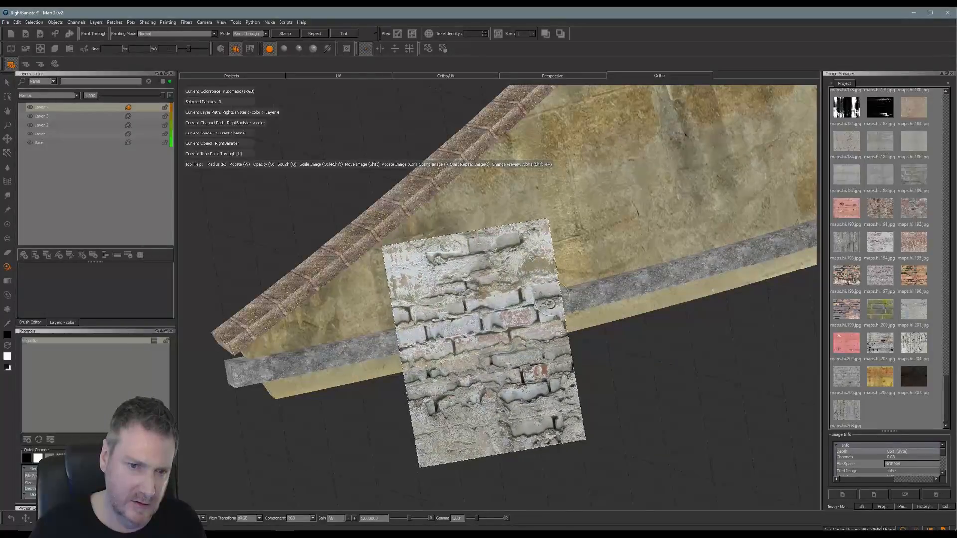
pyautogui.moveTo(546, 353)
pyautogui.keyDown('shift'); pyautogui.mouseDown()
pyautogui.moveTo(464, 281)
pyautogui.moveTo(410, 285)
pyautogui.moveTo(425, 278)
pyautogui.moveTo(434, 303)
pyautogui.mouseUp(); pyautogui.keyUp('shift')
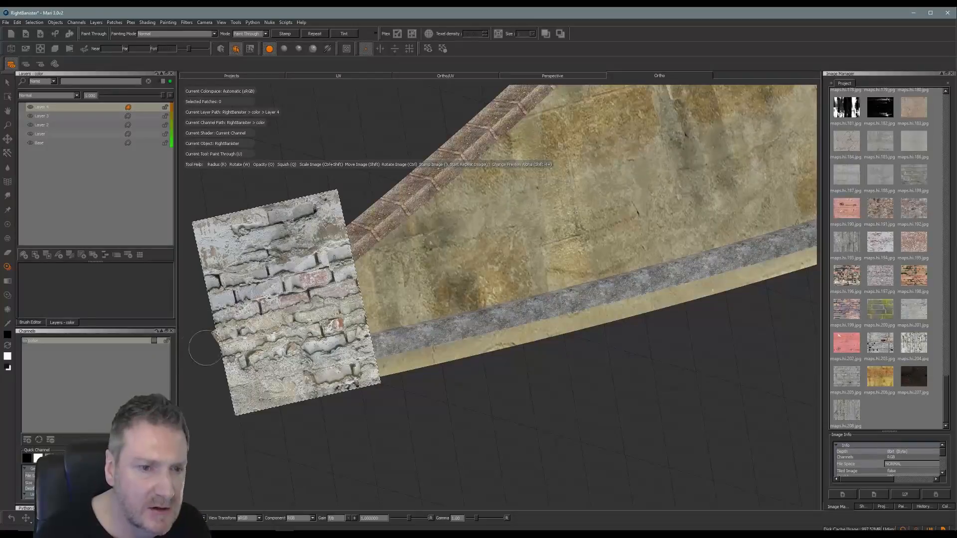
# - Paint the peeling brick texture through onto the lower end of the grey trim
pyautogui.moveTo(240, 370)
pyautogui.mouseDown()
pyautogui.moveTo(276, 368)
pyautogui.moveTo(228, 375)
pyautogui.moveTo(366, 354)
pyautogui.moveTo(284, 354)
pyautogui.mouseUp()
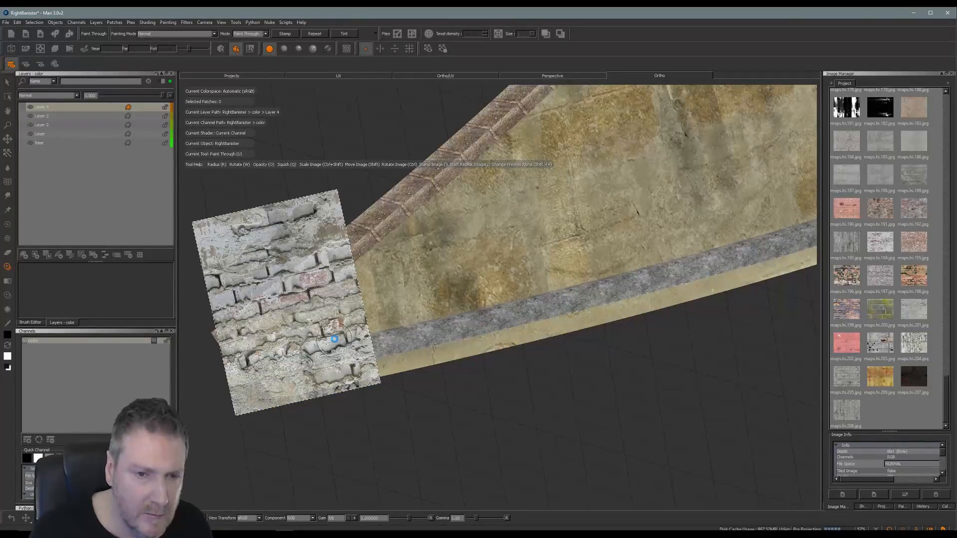
pyautogui.moveTo(406, 380)
pyautogui.keyDown('alt'); pyautogui.mouseDown()
pyautogui.moveTo(472, 393)
pyautogui.moveTo(400, 368)
pyautogui.moveTo(389, 384)
pyautogui.moveTo(397, 395)
pyautogui.moveTo(479, 384)
pyautogui.moveTo(560, 413)
pyautogui.mouseUp(); pyautogui.keyUp('alt')
pyautogui.keyDown('alt'); pyautogui.moveTo(577, 406); pyautogui.dragTo(540, 357, button='middle'); pyautogui.keyUp('alt')
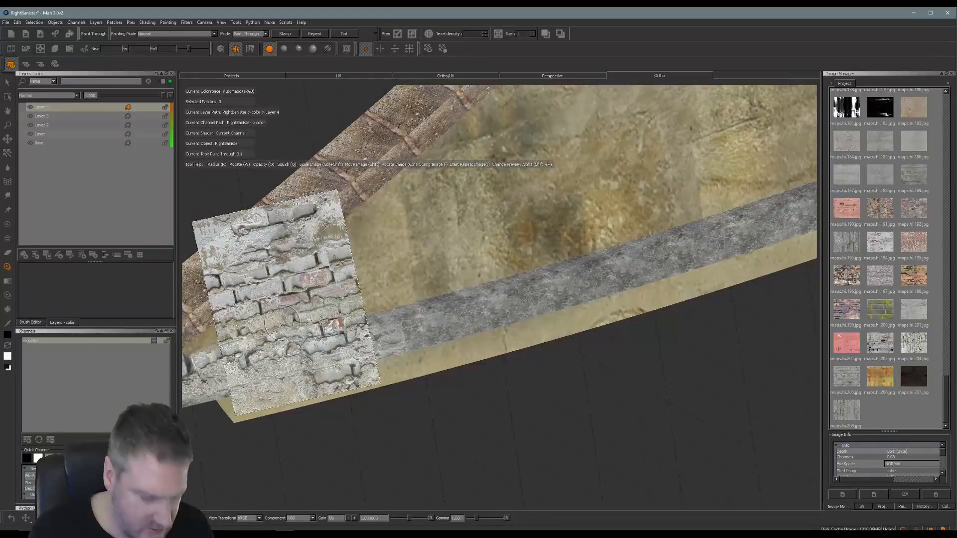
# - Enlarge the brick image slightly, shift it up along the grey trim, and paint the adjoining stretch through it
pyautogui.keyDown('ctrl'); pyautogui.keyDown('shift'); pyautogui.moveTo(280, 318); pyautogui.dragTo(324, 309); pyautogui.keyUp('shift'); pyautogui.keyUp('ctrl')
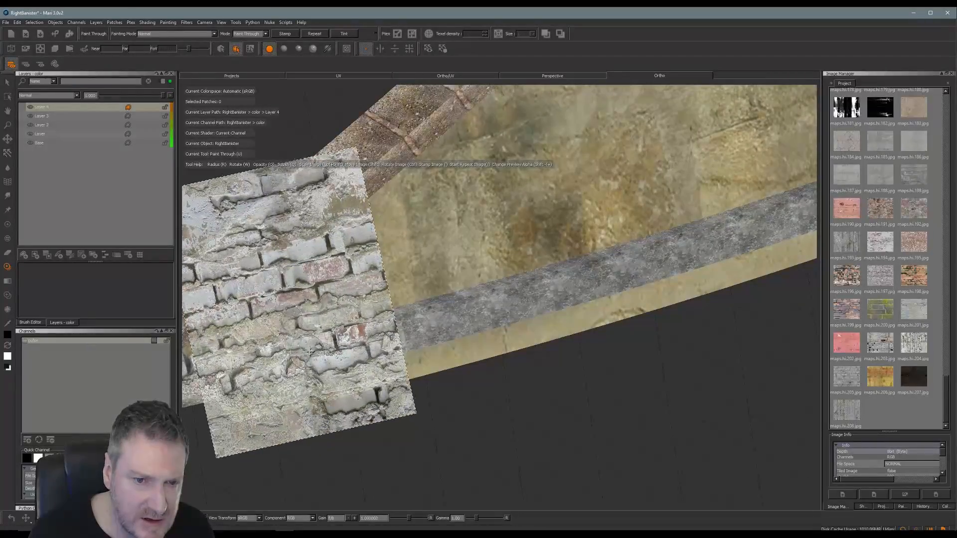
pyautogui.moveTo(309, 350)
pyautogui.keyDown('shift'); pyautogui.mouseDown()
pyautogui.moveTo(492, 256)
pyautogui.moveTo(459, 237)
pyautogui.mouseUp(); pyautogui.keyUp('shift')
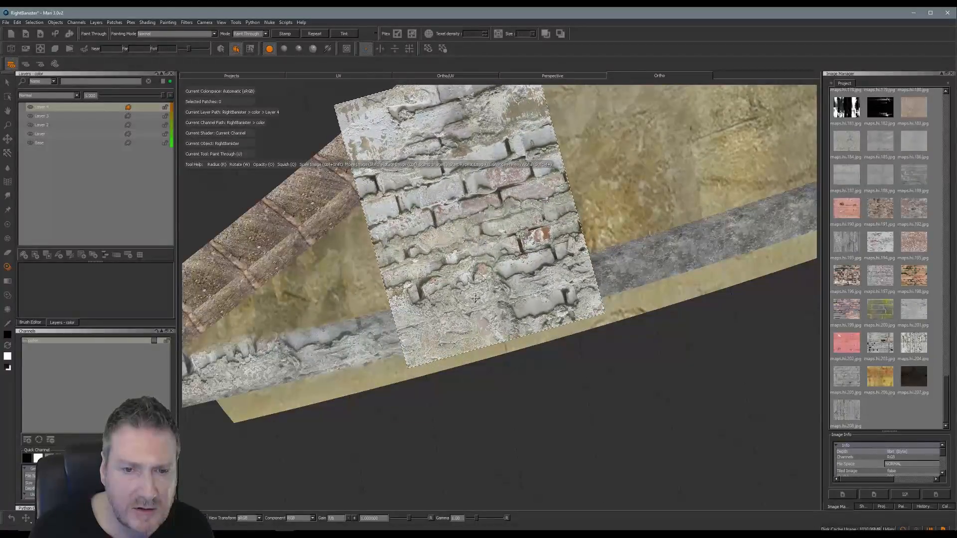
pyautogui.moveTo(478, 290)
pyautogui.keyDown('shift'); pyautogui.mouseDown()
pyautogui.moveTo(678, 307)
pyautogui.moveTo(463, 283)
pyautogui.mouseUp(); pyautogui.keyUp('shift')
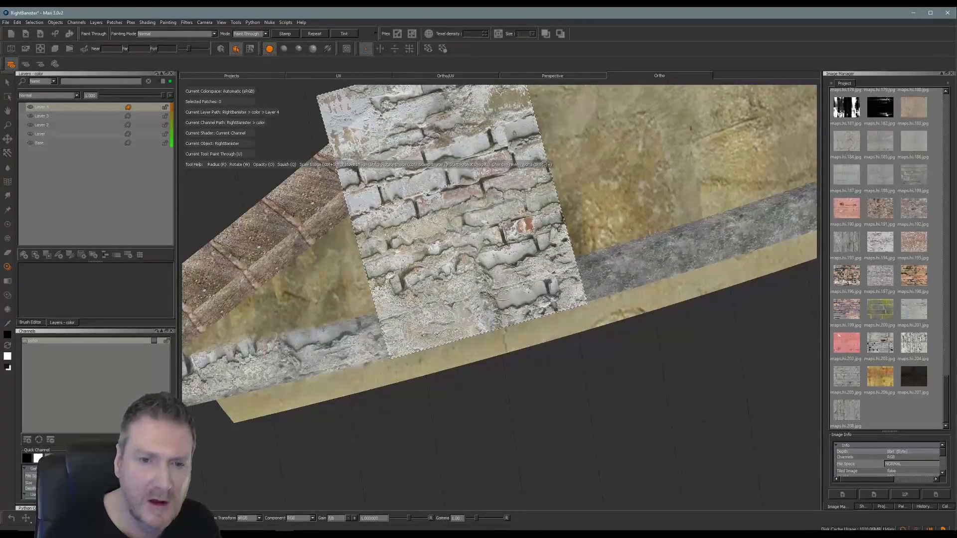
pyautogui.moveTo(421, 321)
pyautogui.mouseDown()
pyautogui.moveTo(441, 327)
pyautogui.moveTo(461, 316)
pyautogui.moveTo(473, 329)
pyautogui.moveTo(408, 344)
pyautogui.moveTo(518, 291)
pyautogui.moveTo(388, 315)
pyautogui.mouseUp()
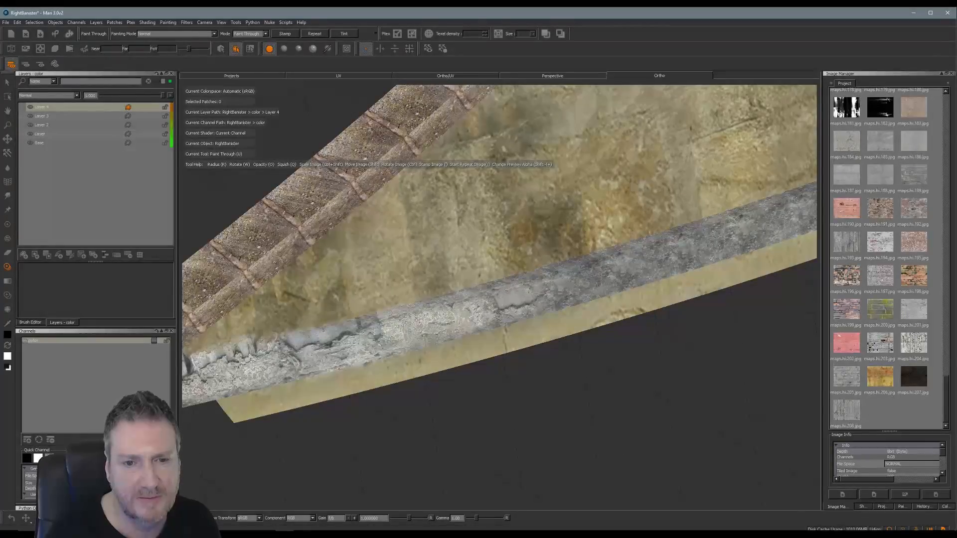
pyautogui.moveTo(499, 302); pyautogui.dragTo(505, 294)
pyautogui.press('b')
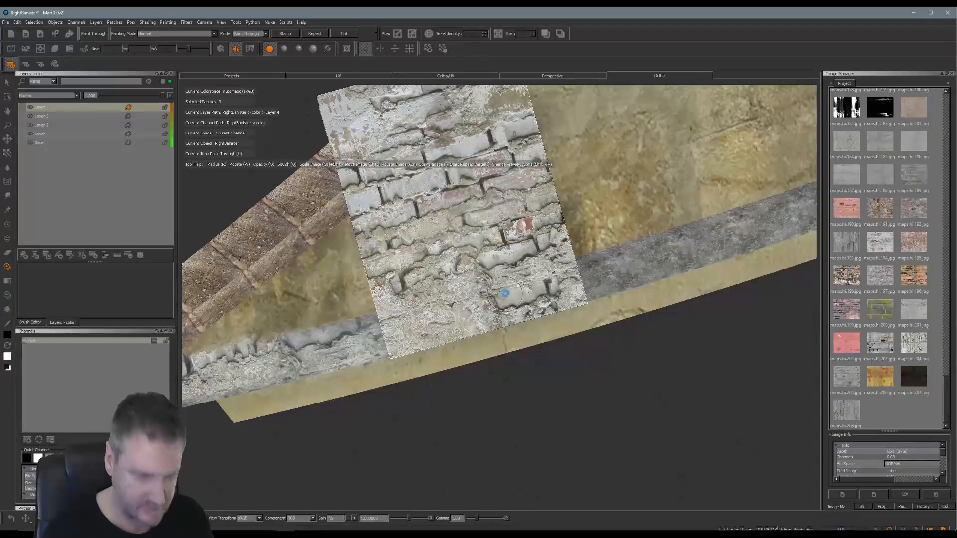
# - Move the brick image past the painted section and paint its brick courses onto the following stretch of trim
pyautogui.moveTo(560, 267); pyautogui.dragTo(535, 295)
pyautogui.moveTo(480, 278)
pyautogui.keyDown('shift'); pyautogui.mouseDown()
pyautogui.moveTo(578, 260)
pyautogui.moveTo(586, 313)
pyautogui.moveTo(614, 331)
pyautogui.mouseUp(); pyautogui.keyUp('shift')
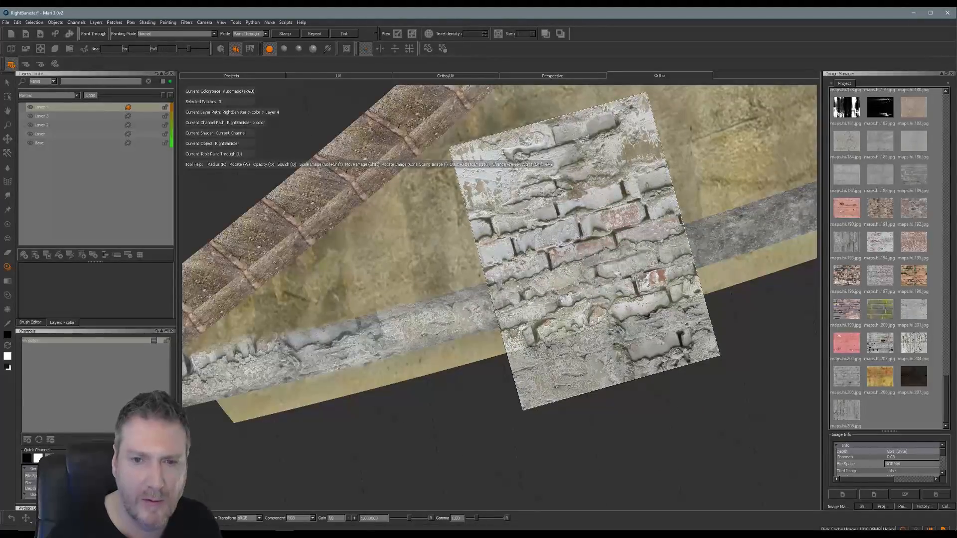
pyautogui.moveTo(512, 297)
pyautogui.mouseDown()
pyautogui.moveTo(573, 294)
pyautogui.moveTo(684, 245)
pyautogui.moveTo(530, 314)
pyautogui.mouseUp()
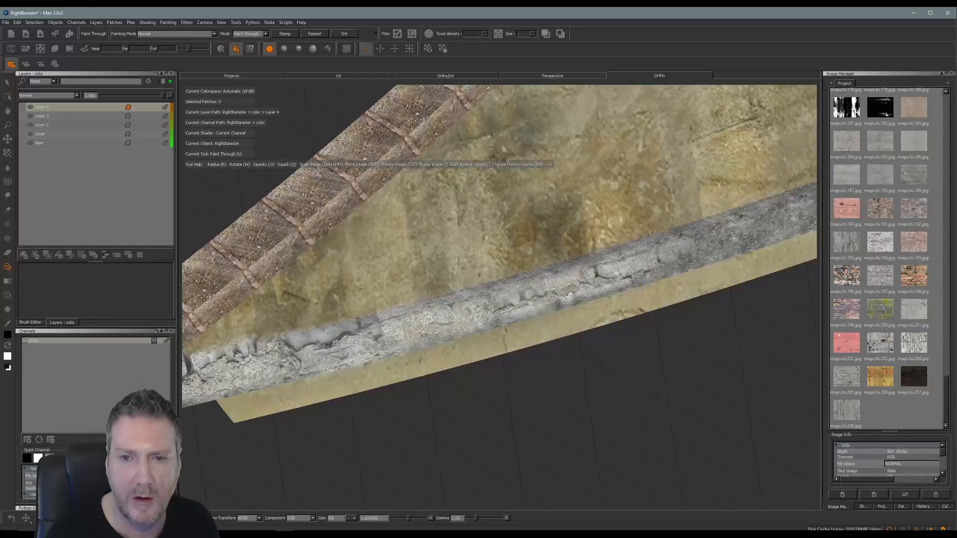
pyautogui.moveTo(670, 266); pyautogui.dragTo(677, 263)
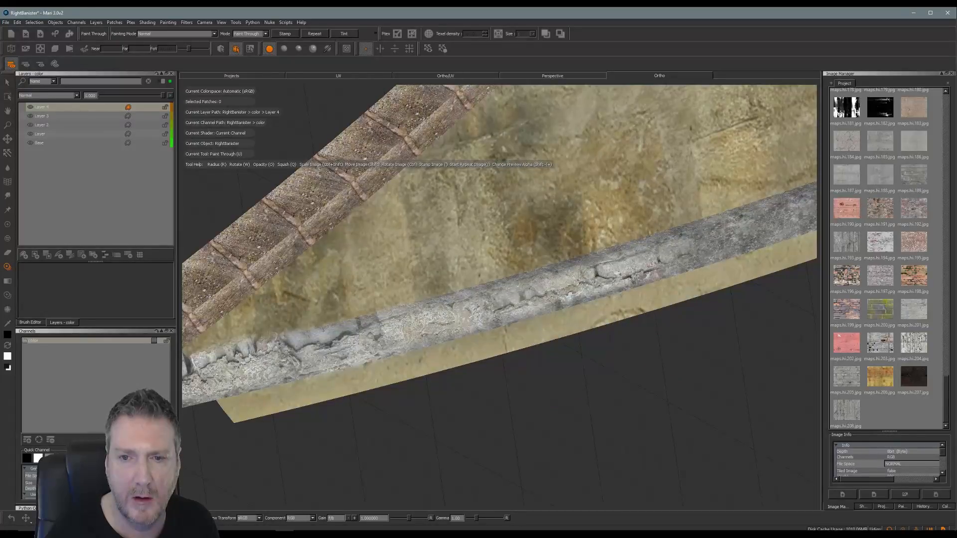
pyautogui.moveTo(560, 313); pyautogui.dragTo(466, 327)
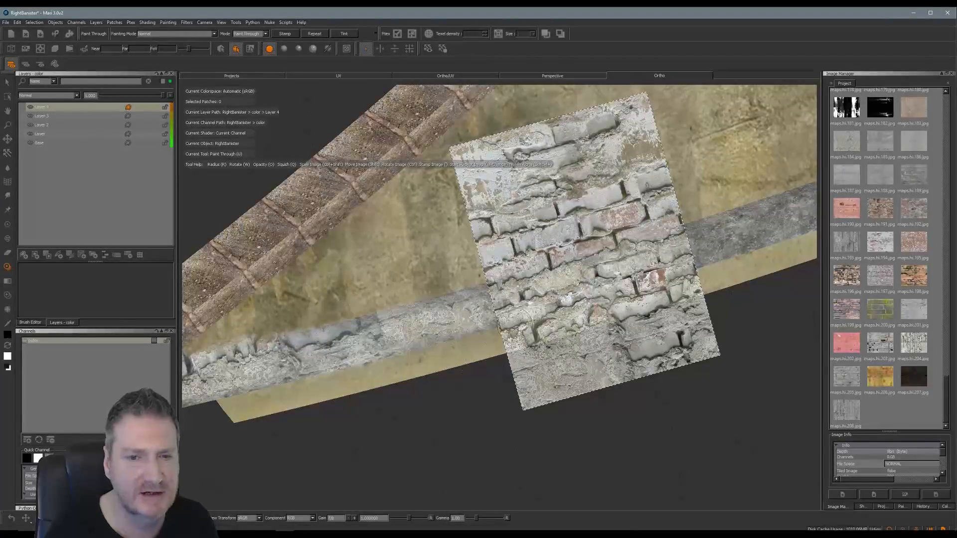
pyautogui.moveTo(524, 312); pyautogui.dragTo(584, 290)
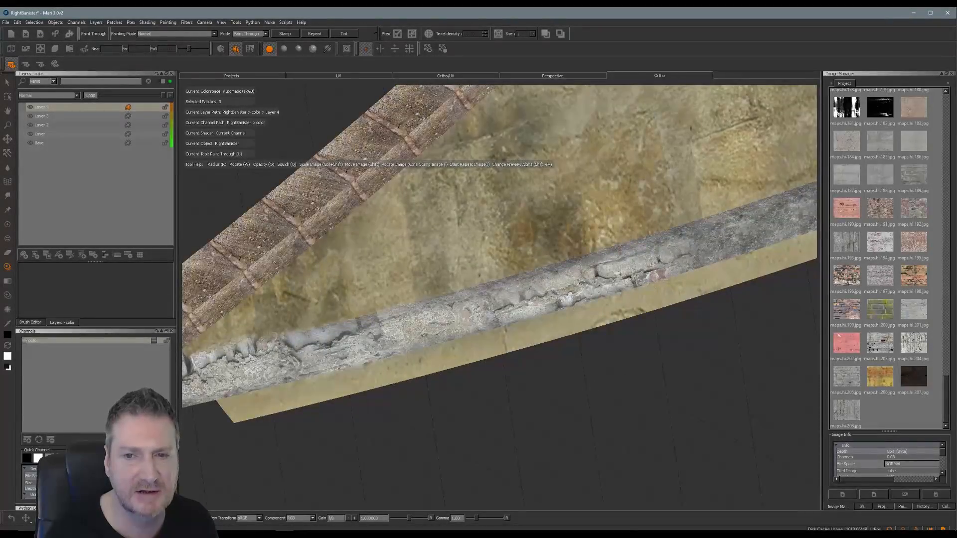
pyautogui.moveTo(586, 277); pyautogui.dragTo(471, 256)
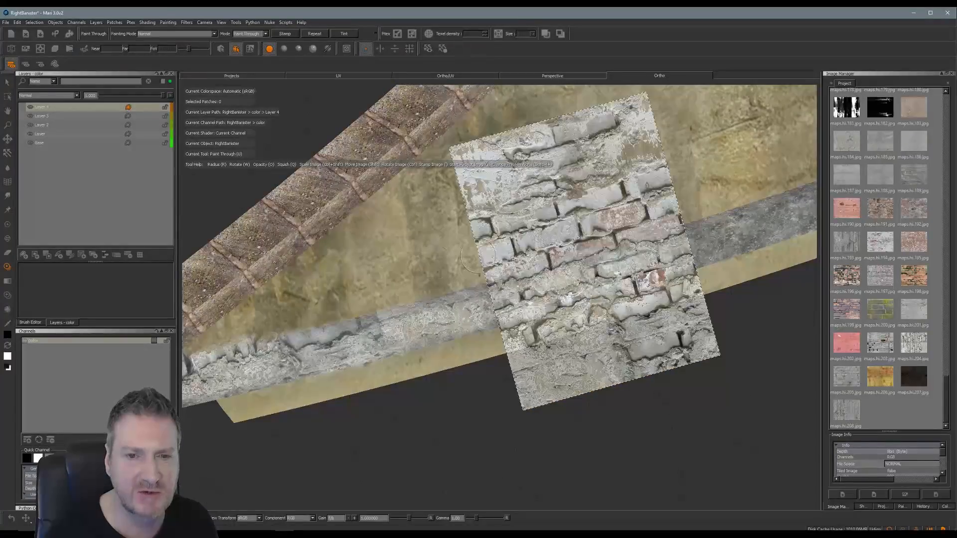
pyautogui.moveTo(555, 288); pyautogui.dragTo(609, 267)
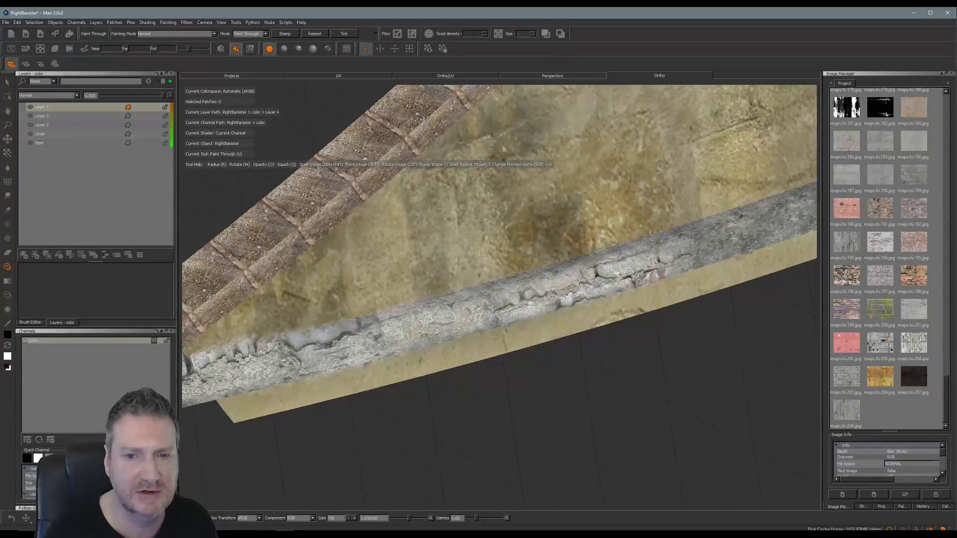
pyautogui.moveTo(700, 247)
pyautogui.mouseDown()
pyautogui.moveTo(698, 232)
pyautogui.moveTo(678, 267)
pyautogui.mouseUp()
# - Reposition the brick image farther up the banister and paint another stretch of the grey trim through it
pyautogui.moveTo(672, 260); pyautogui.dragTo(481, 310, button='middle')
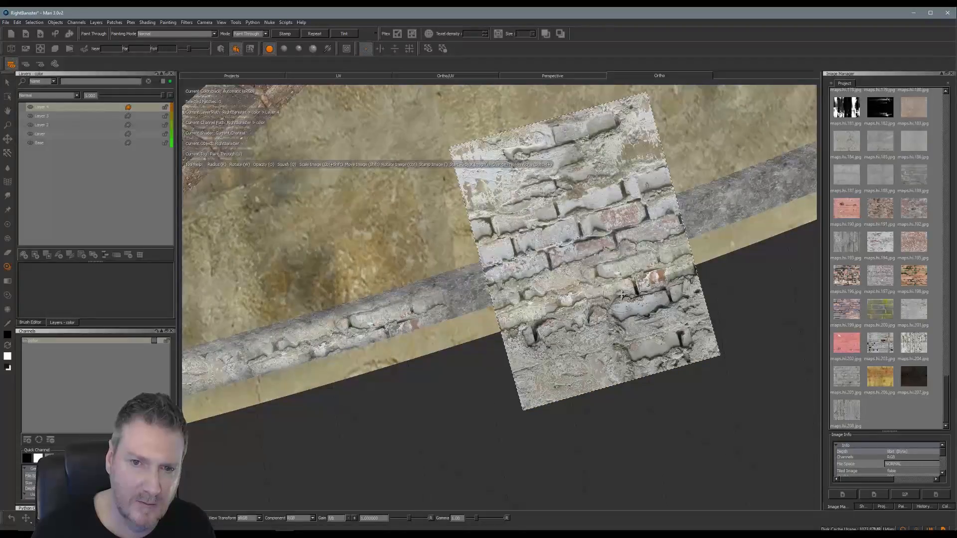
pyautogui.keyDown('shift'); pyautogui.moveTo(620, 295); pyautogui.dragTo(585, 274); pyautogui.keyUp('shift')
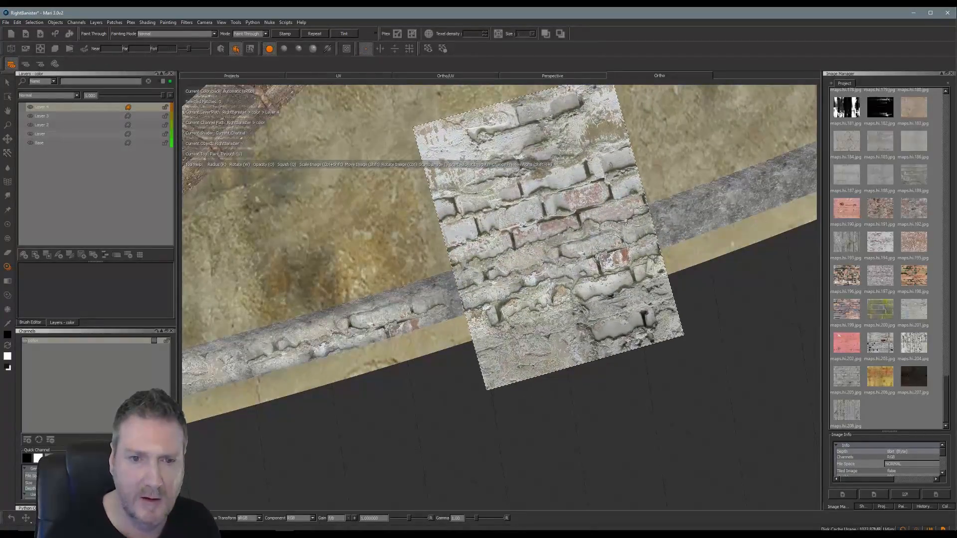
pyautogui.moveTo(491, 289)
pyautogui.mouseDown()
pyautogui.moveTo(499, 287)
pyautogui.moveTo(459, 297)
pyautogui.moveTo(518, 295)
pyautogui.moveTo(630, 249)
pyautogui.moveTo(643, 230)
pyautogui.moveTo(466, 280)
pyautogui.mouseUp()
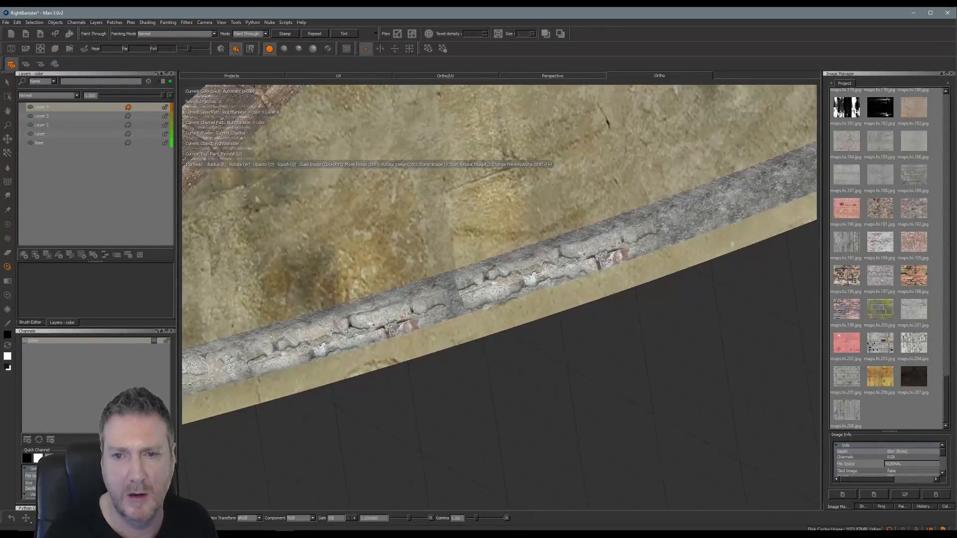
pyautogui.moveTo(558, 272); pyautogui.dragTo(652, 222)
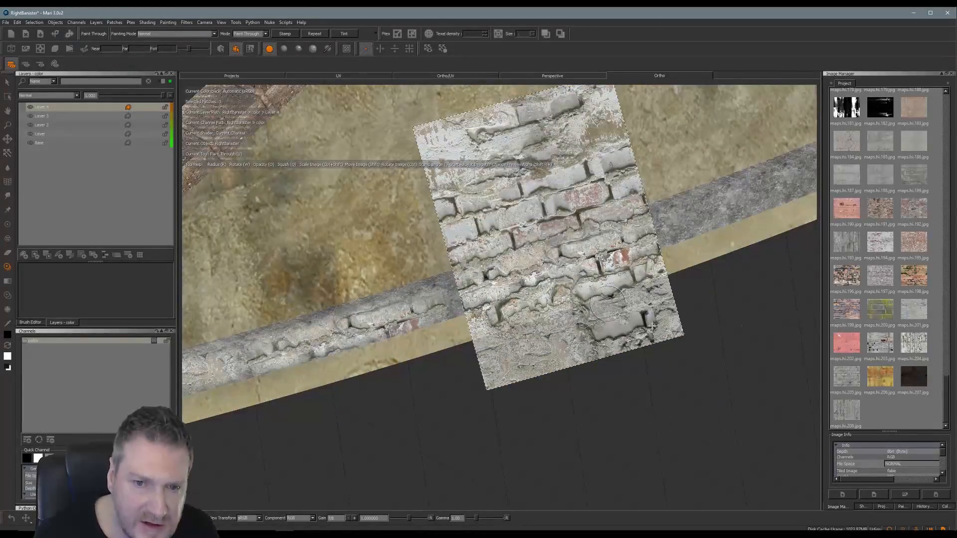
# - Offset the brick image over the gap between the last two painted patches, cover the seam, and bake the paint
pyautogui.moveTo(608, 302)
pyautogui.keyDown('shift'); pyautogui.mouseDown()
pyautogui.moveTo(637, 349)
pyautogui.moveTo(566, 362)
pyautogui.moveTo(526, 342)
pyautogui.mouseUp(); pyautogui.keyUp('shift')
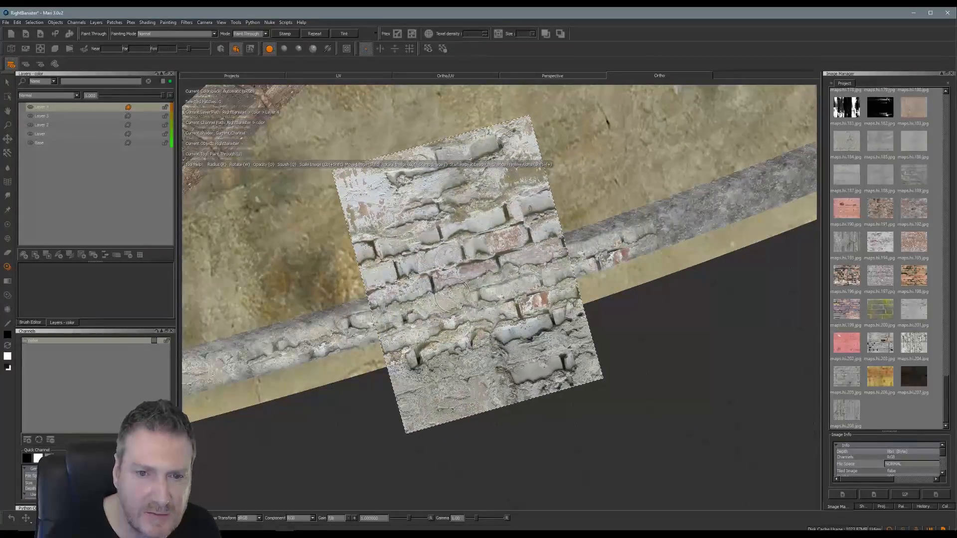
pyautogui.moveTo(453, 296); pyautogui.dragTo(452, 297)
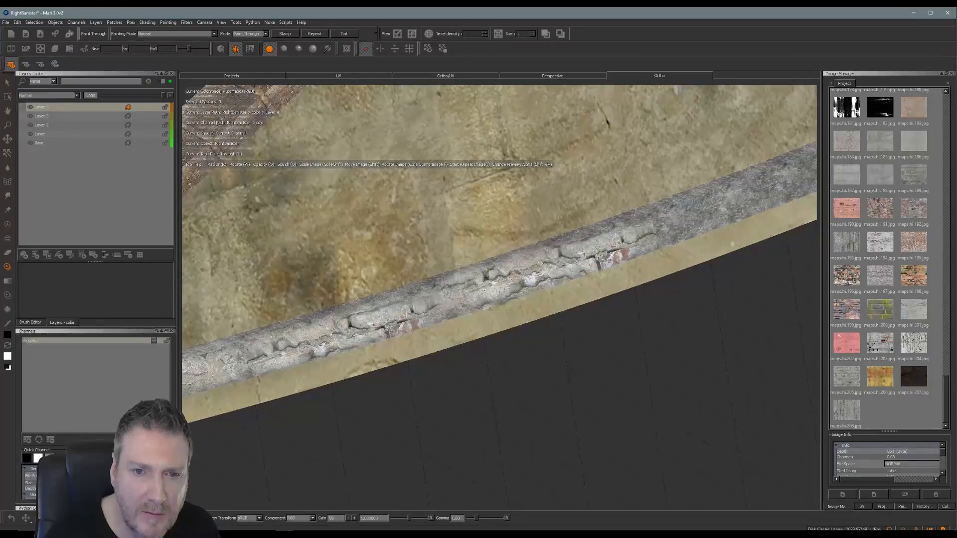
pyautogui.press('b')
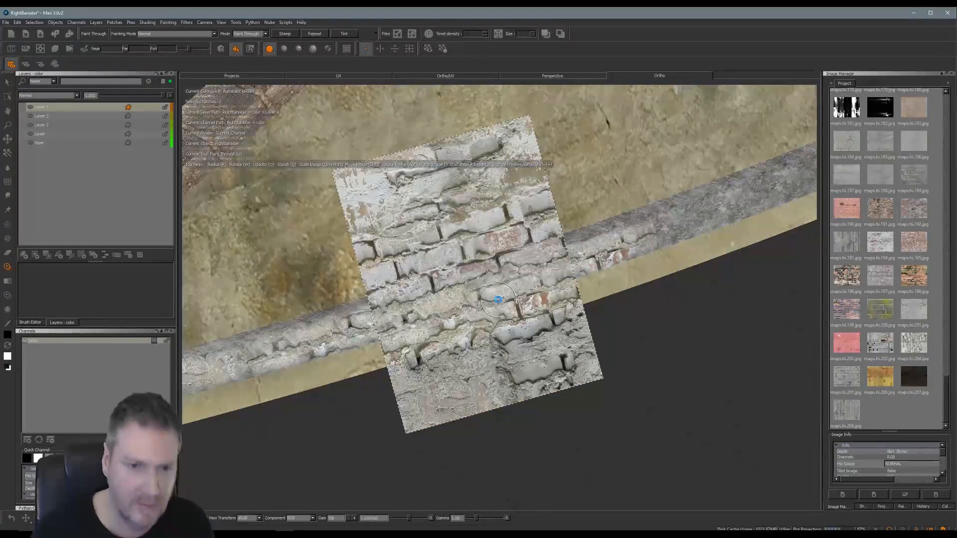
# - Move the brick image onto the next bare stretch of grey trim farther up the banister and paint its courses through
pyautogui.keyDown('alt'); pyautogui.moveTo(594, 232); pyautogui.dragTo(409, 283, button='middle'); pyautogui.keyUp('alt')
pyautogui.moveTo(513, 304)
pyautogui.keyDown('alt'); pyautogui.mouseDown()
pyautogui.moveTo(538, 316)
pyautogui.moveTo(520, 318)
pyautogui.mouseUp(); pyautogui.keyUp('alt')
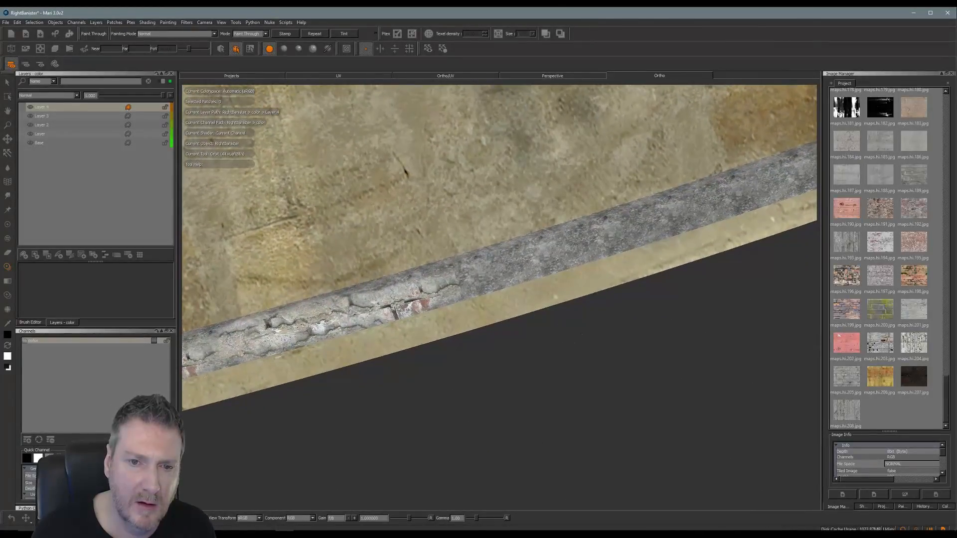
pyautogui.keyDown('alt'); pyautogui.moveTo(531, 293); pyautogui.dragTo(551, 327, button='middle'); pyautogui.keyUp('alt')
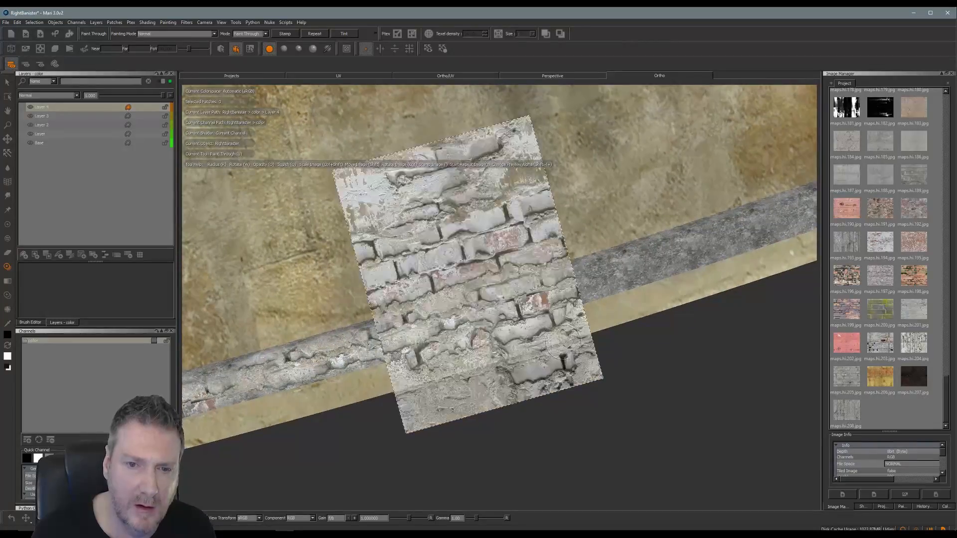
pyautogui.keyDown('shift'); pyautogui.moveTo(502, 340); pyautogui.dragTo(588, 303); pyautogui.keyUp('shift')
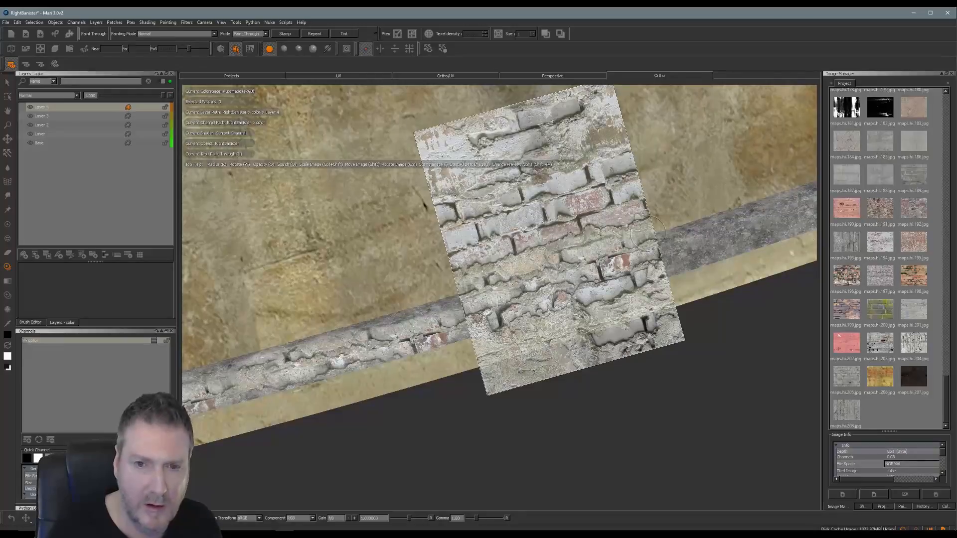
pyautogui.moveTo(524, 304)
pyautogui.mouseDown()
pyautogui.moveTo(493, 307)
pyautogui.moveTo(628, 283)
pyautogui.moveTo(645, 258)
pyautogui.moveTo(641, 277)
pyautogui.moveTo(604, 285)
pyautogui.mouseUp()
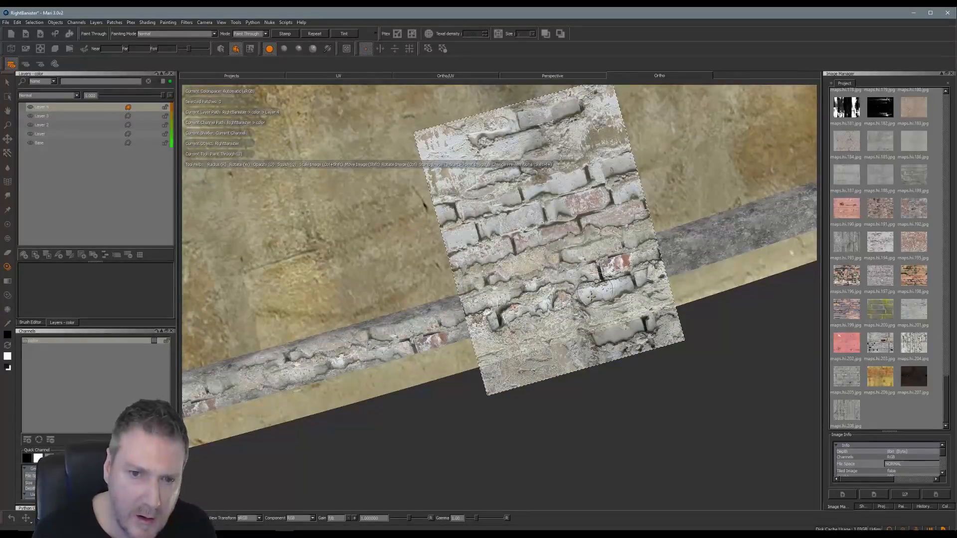
# - Offset the brick image slightly back down the trim, paint over the latest patch to blend it, and bake the paint
pyautogui.keyDown('shift'); pyautogui.moveTo(598, 337); pyautogui.dragTo(561, 353); pyautogui.keyUp('shift')
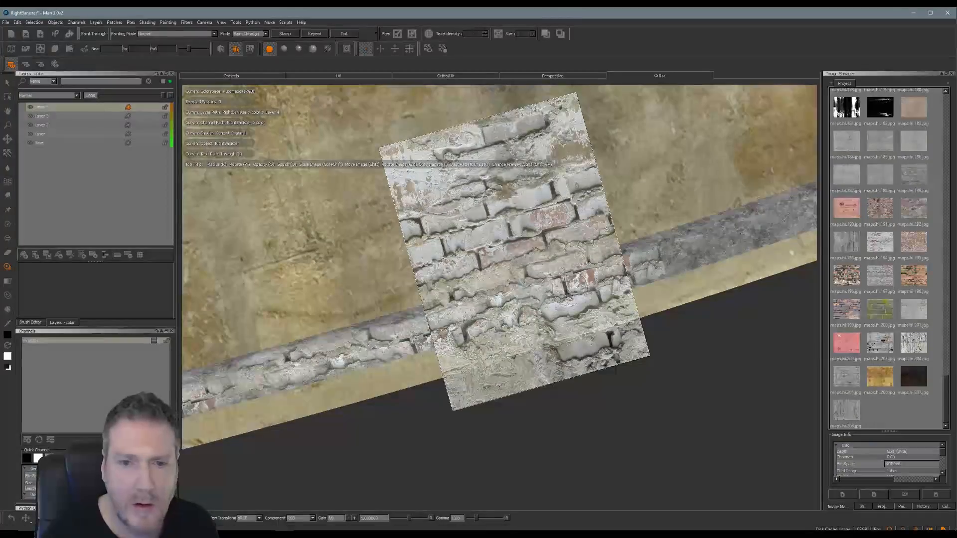
pyautogui.moveTo(567, 286); pyautogui.dragTo(562, 289)
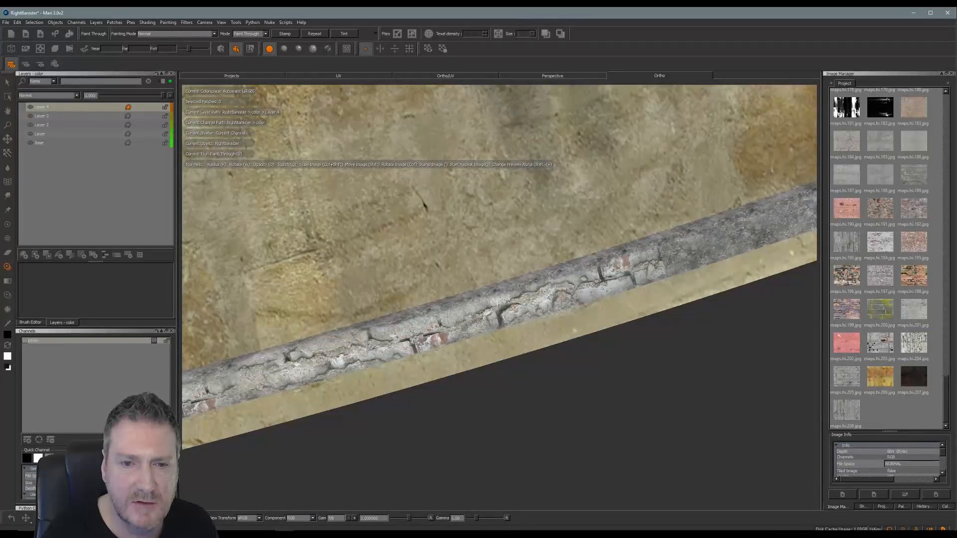
pyautogui.moveTo(473, 327); pyautogui.dragTo(475, 313)
pyautogui.press('b')
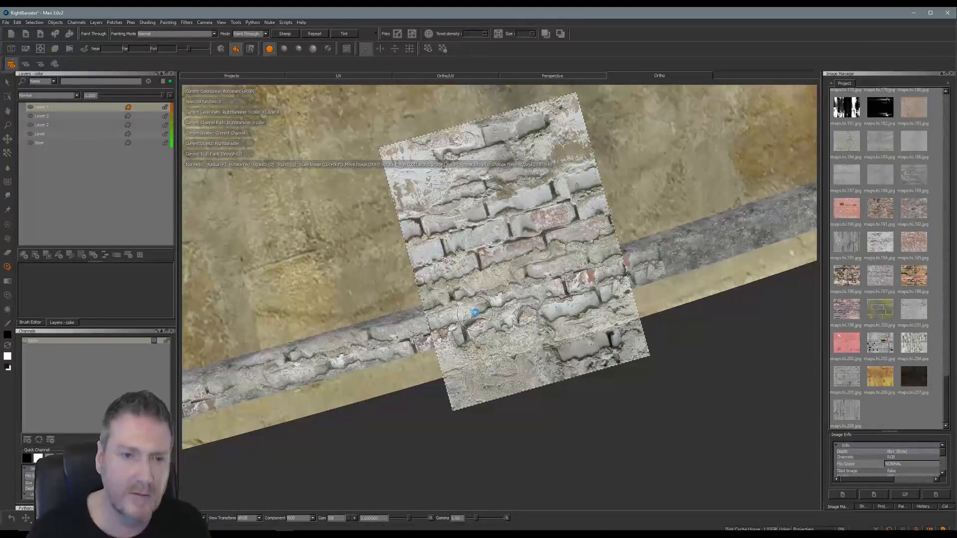
# - Place the brick image over the following bare stretch of trim and paint it through, building up the upper course with extra strokes
pyautogui.keyDown('alt'); pyautogui.moveTo(599, 298); pyautogui.dragTo(362, 351, button='middle'); pyautogui.keyUp('alt')
pyautogui.keyDown('alt'); pyautogui.moveTo(363, 352); pyautogui.dragTo(335, 349); pyautogui.keyUp('alt')
pyautogui.keyDown('alt'); pyautogui.moveTo(436, 345); pyautogui.dragTo(439, 378, button='middle'); pyautogui.keyUp('alt')
pyautogui.moveTo(537, 345)
pyautogui.keyDown('shift'); pyautogui.mouseDown()
pyautogui.moveTo(496, 360)
pyautogui.moveTo(489, 395)
pyautogui.moveTo(513, 409)
pyautogui.mouseUp(); pyautogui.keyUp('shift')
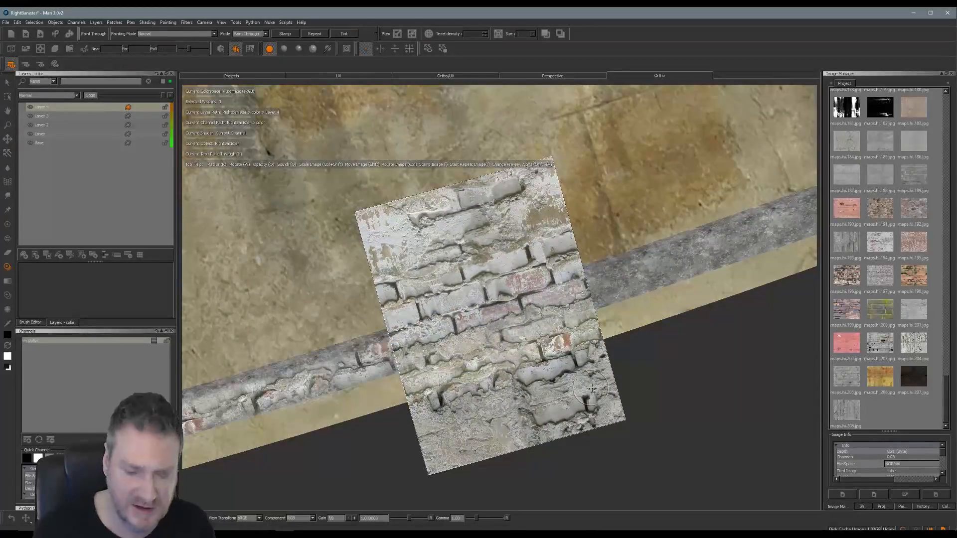
pyautogui.moveTo(429, 344)
pyautogui.mouseDown()
pyautogui.moveTo(461, 335)
pyautogui.moveTo(410, 341)
pyautogui.moveTo(457, 342)
pyautogui.moveTo(573, 301)
pyautogui.mouseUp()
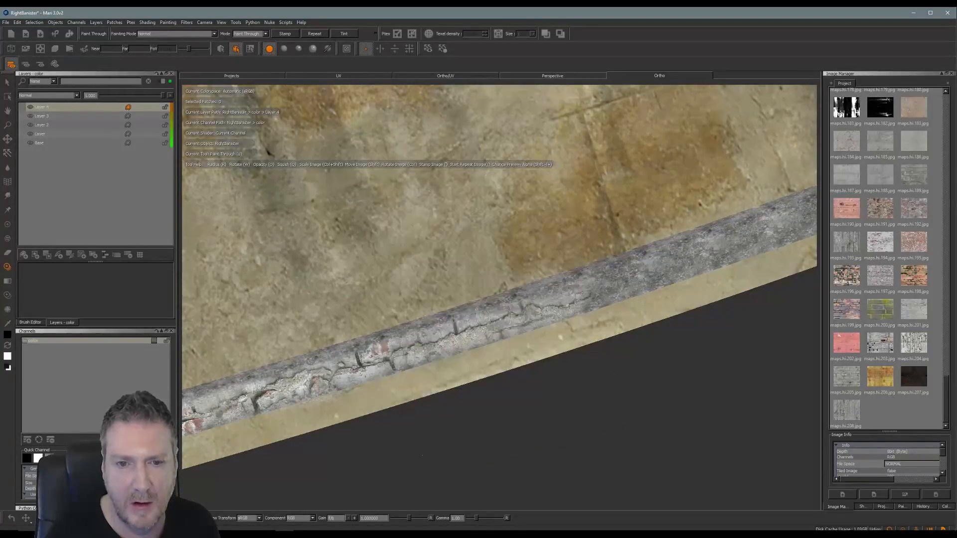
pyautogui.moveTo(451, 324); pyautogui.dragTo(412, 328)
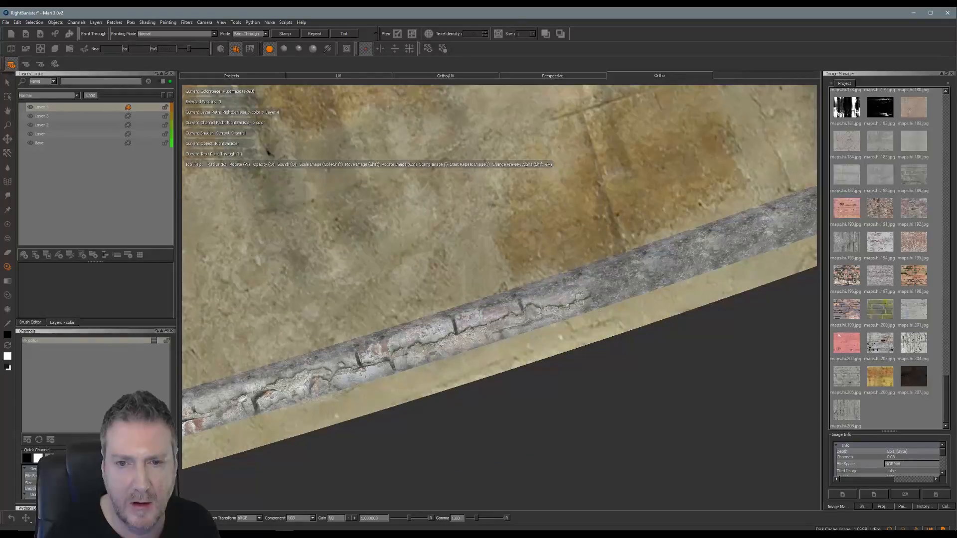
pyautogui.moveTo(491, 325); pyautogui.dragTo(513, 317)
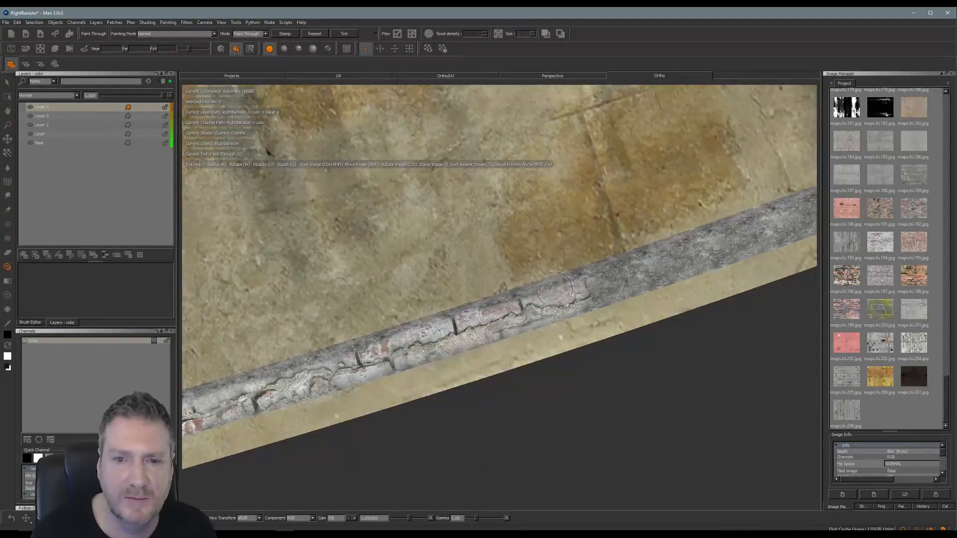
# - Shift the brick image so its upper courses lie across the next bare stretch of trim, and paint that stretch through it
pyautogui.keyDown('alt'); pyautogui.moveTo(530, 309); pyautogui.dragTo(363, 333, button='middle'); pyautogui.keyUp('alt')
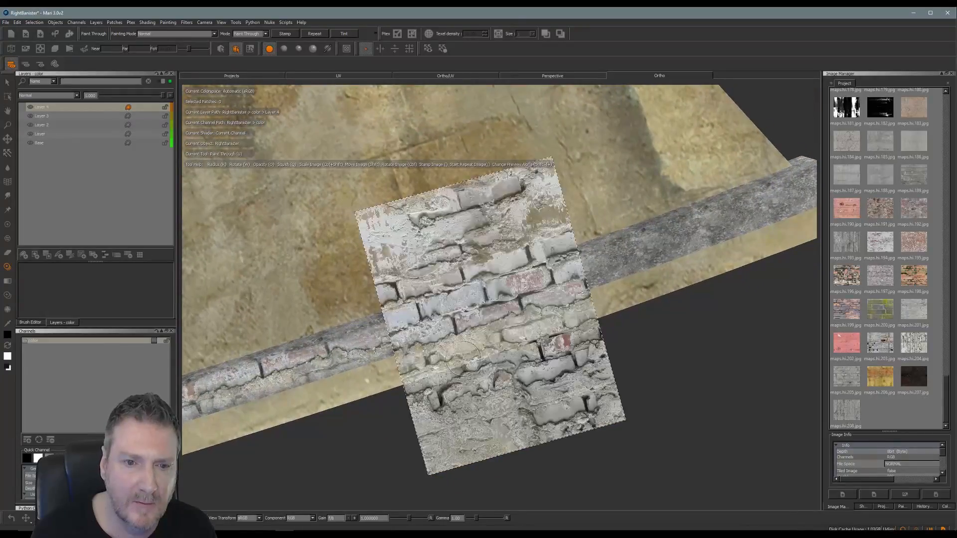
pyautogui.keyDown('shift'); pyautogui.moveTo(508, 369); pyautogui.dragTo(498, 324); pyautogui.keyUp('shift')
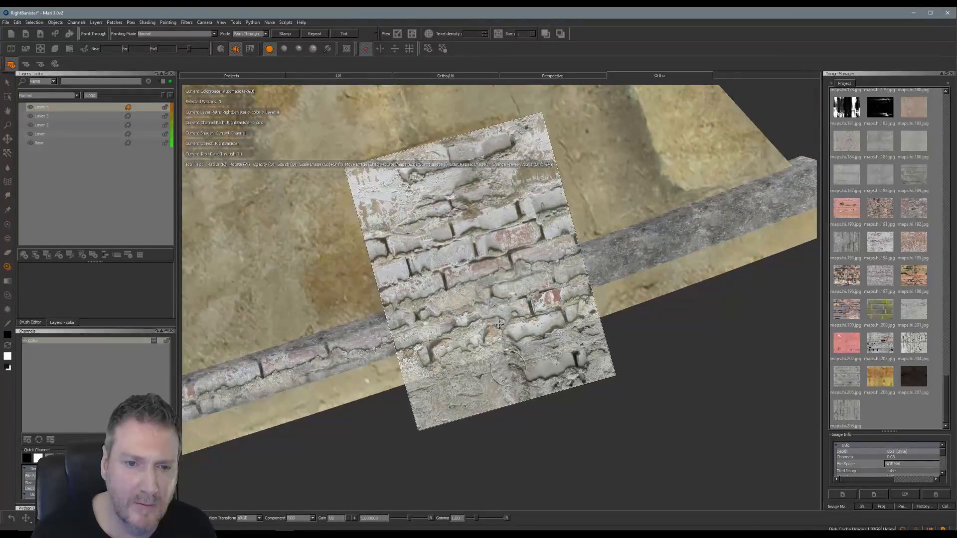
pyautogui.keyDown('shift'); pyautogui.moveTo(498, 364); pyautogui.dragTo(510, 407); pyautogui.keyUp('shift')
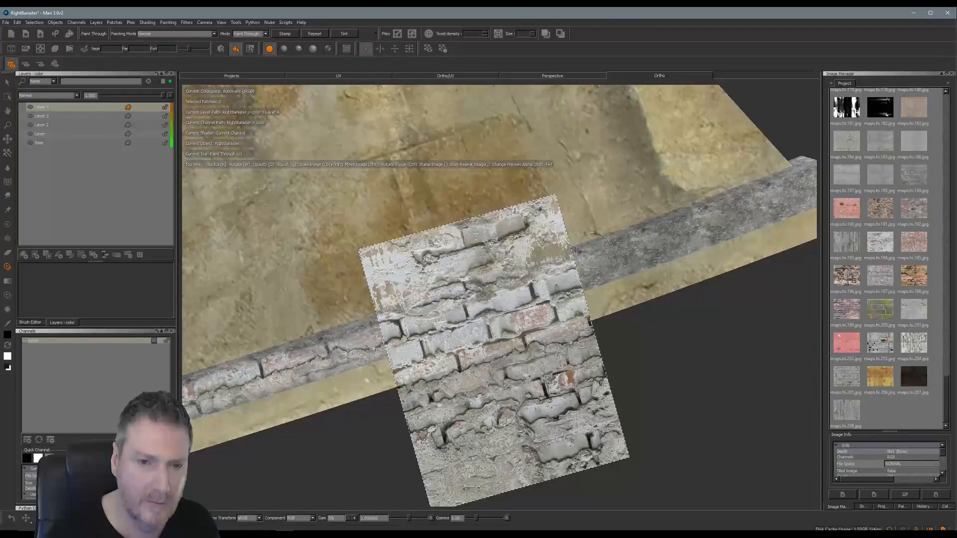
pyautogui.moveTo(375, 323)
pyautogui.mouseDown()
pyautogui.moveTo(483, 312)
pyautogui.moveTo(448, 313)
pyautogui.mouseUp()
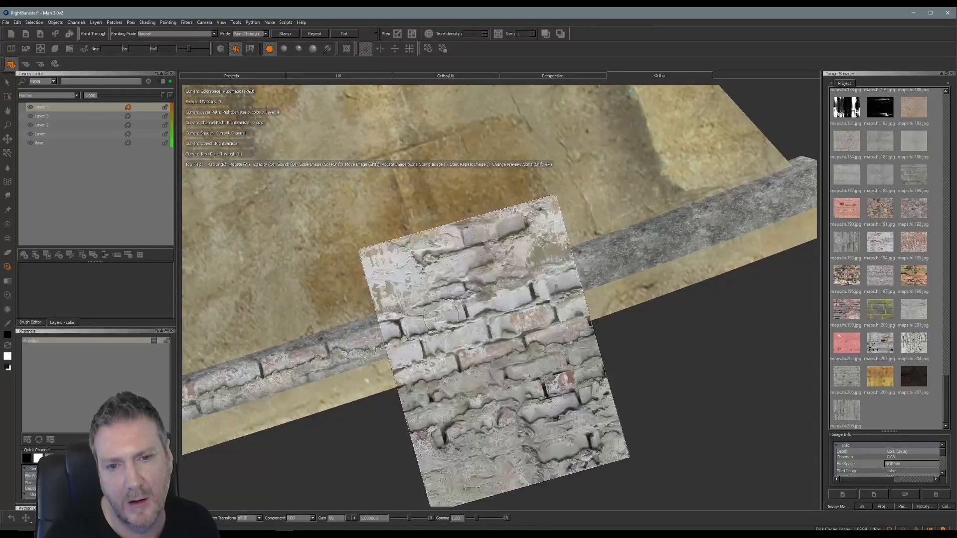
pyautogui.moveTo(529, 288); pyautogui.dragTo(578, 273)
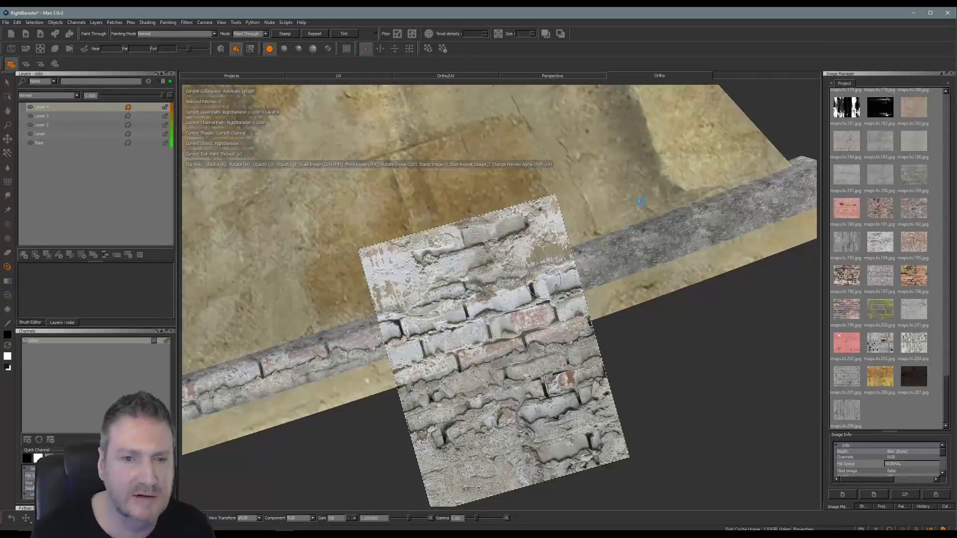
# - Position the brick image near the banister's upper end, build up the brick courses on the trim with repeated strokes, and bake the paint
pyautogui.moveTo(623, 309); pyautogui.dragTo(413, 344, button='middle')
pyautogui.keyDown('shift'); pyautogui.moveTo(370, 318); pyautogui.dragTo(366, 283); pyautogui.keyUp('shift')
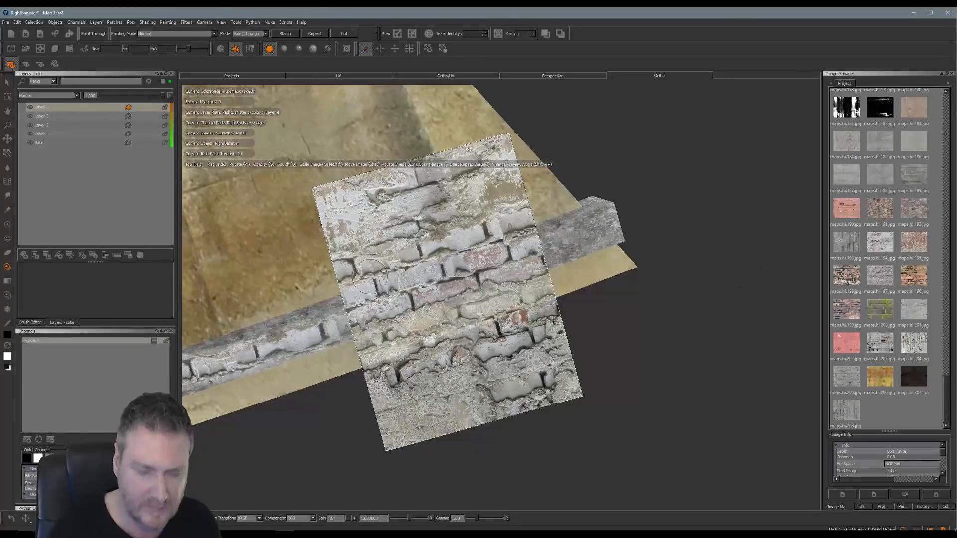
pyautogui.moveTo(356, 305)
pyautogui.mouseDown()
pyautogui.moveTo(416, 306)
pyautogui.moveTo(464, 279)
pyautogui.mouseUp()
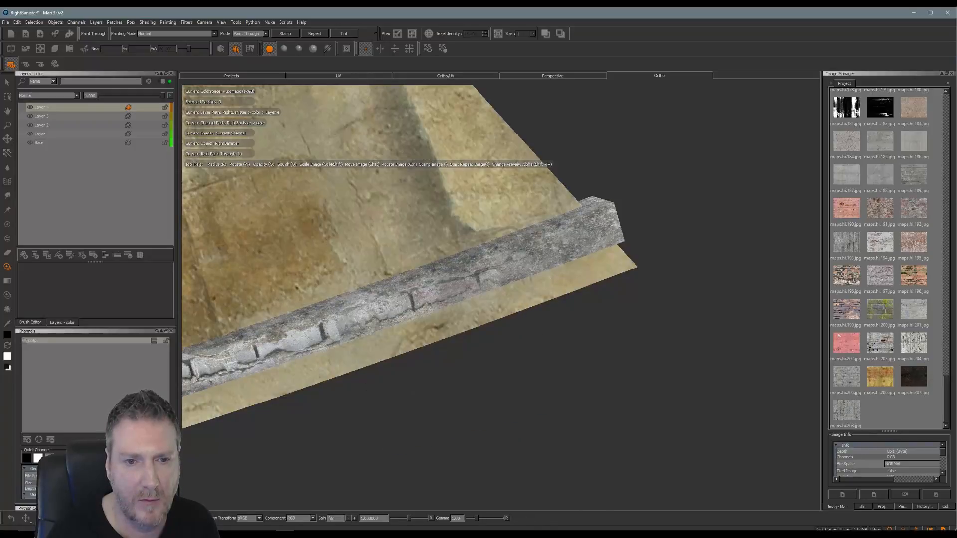
pyautogui.moveTo(325, 346); pyautogui.dragTo(355, 335)
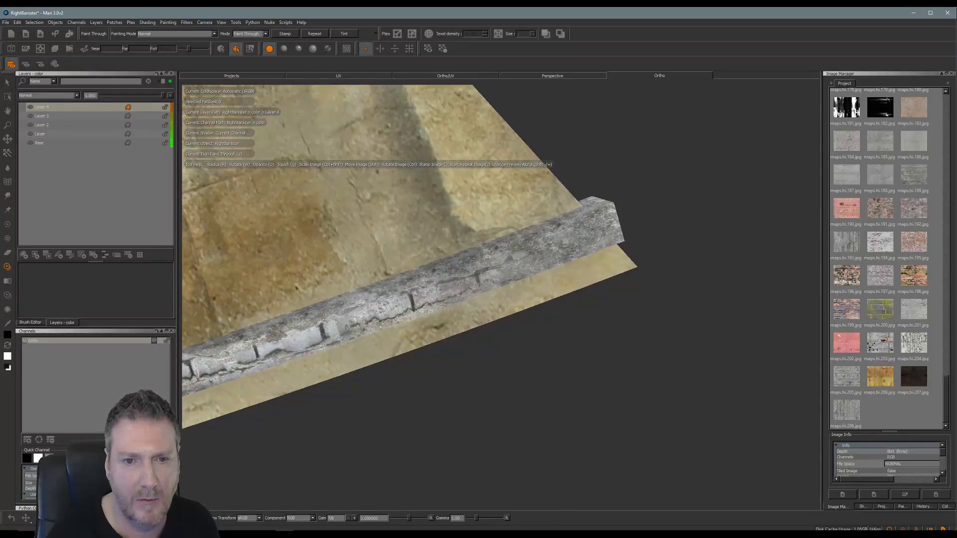
pyautogui.moveTo(421, 285); pyautogui.dragTo(475, 274)
pyautogui.moveTo(413, 283); pyautogui.dragTo(436, 282)
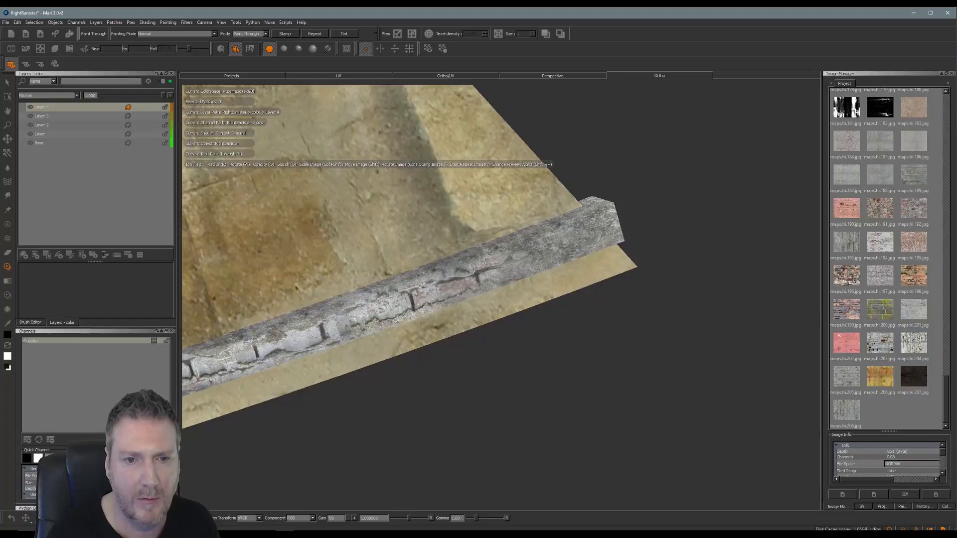
pyautogui.moveTo(344, 335); pyautogui.dragTo(356, 330)
pyautogui.moveTo(492, 270); pyautogui.dragTo(506, 242)
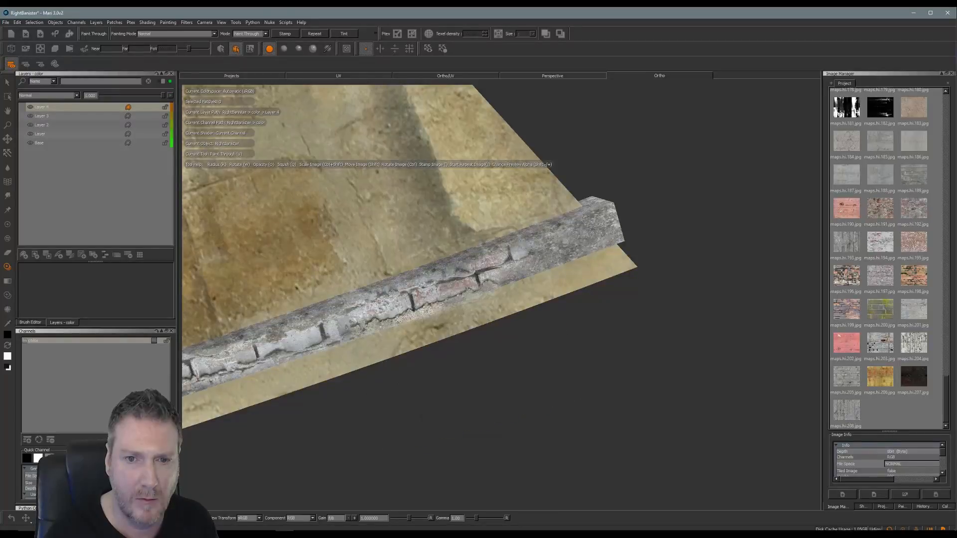
pyautogui.moveTo(480, 280); pyautogui.dragTo(491, 276)
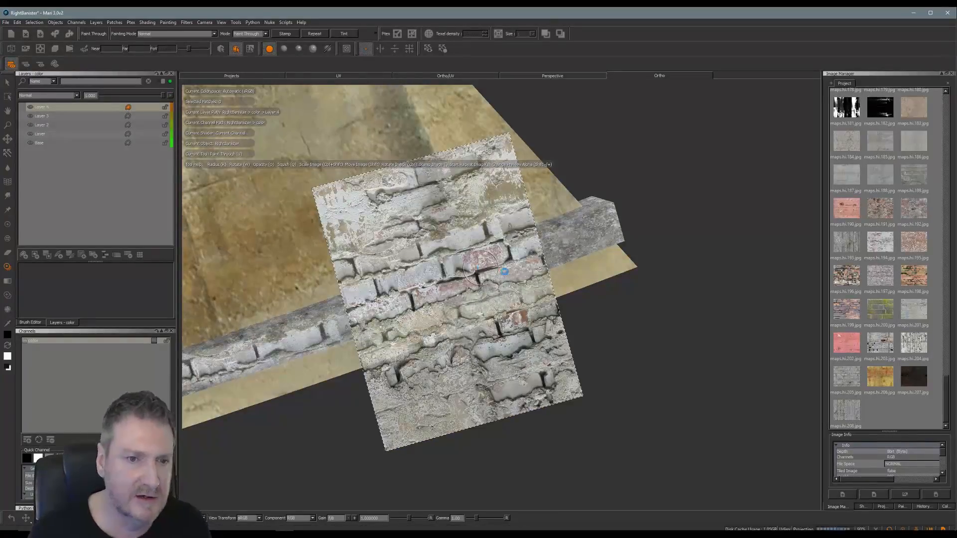
pyautogui.press('b')
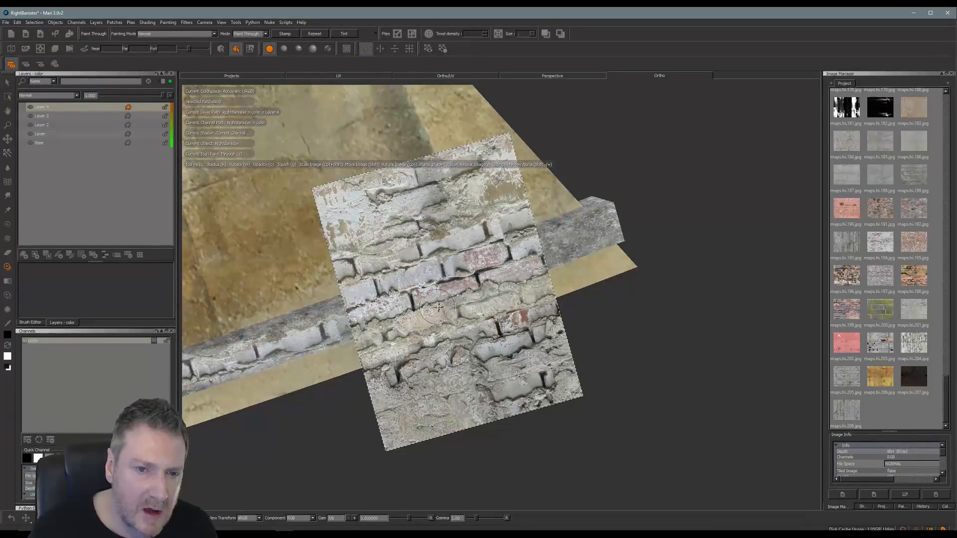
# - Move and rotate the brick image to follow the slope at the trim's upper end, paint the last section, and bake the paint
pyautogui.moveTo(429, 323)
pyautogui.keyDown('shift'); pyautogui.mouseDown()
pyautogui.moveTo(627, 352)
pyautogui.moveTo(412, 337)
pyautogui.moveTo(405, 323)
pyautogui.mouseUp(); pyautogui.keyUp('shift')
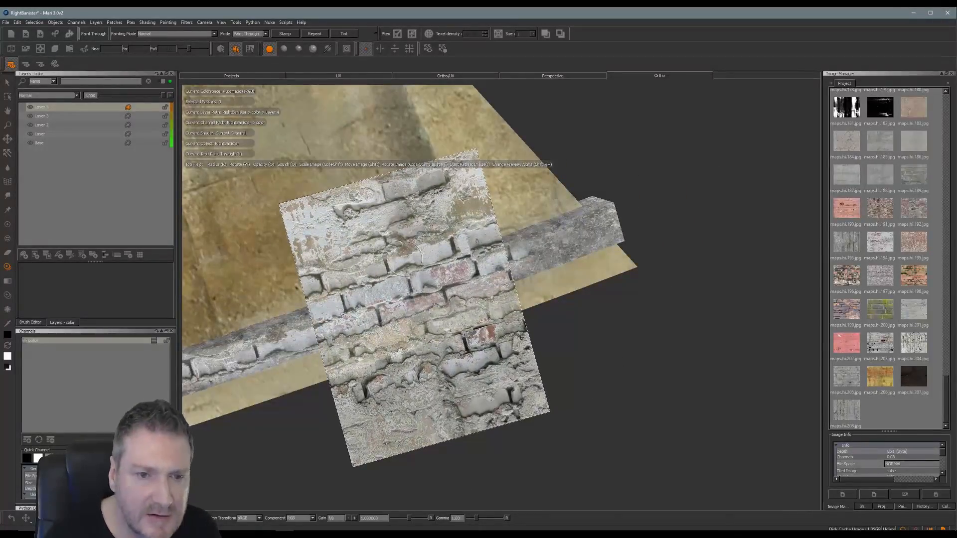
pyautogui.press("'")
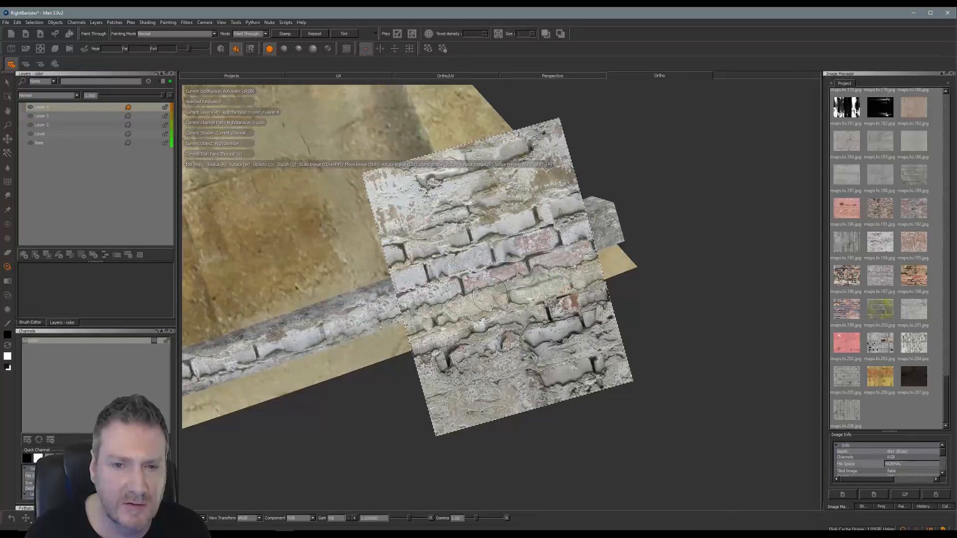
pyautogui.moveTo(524, 294)
pyautogui.keyDown('ctrl'); pyautogui.mouseDown()
pyautogui.moveTo(507, 304)
pyautogui.moveTo(536, 303)
pyautogui.moveTo(548, 261)
pyautogui.moveTo(584, 245)
pyautogui.moveTo(599, 220)
pyautogui.moveTo(621, 224)
pyautogui.mouseUp(); pyautogui.keyUp('ctrl')
pyautogui.moveTo(538, 249)
pyautogui.mouseDown()
pyautogui.moveTo(546, 251)
pyautogui.moveTo(441, 289)
pyautogui.moveTo(560, 258)
pyautogui.mouseUp()
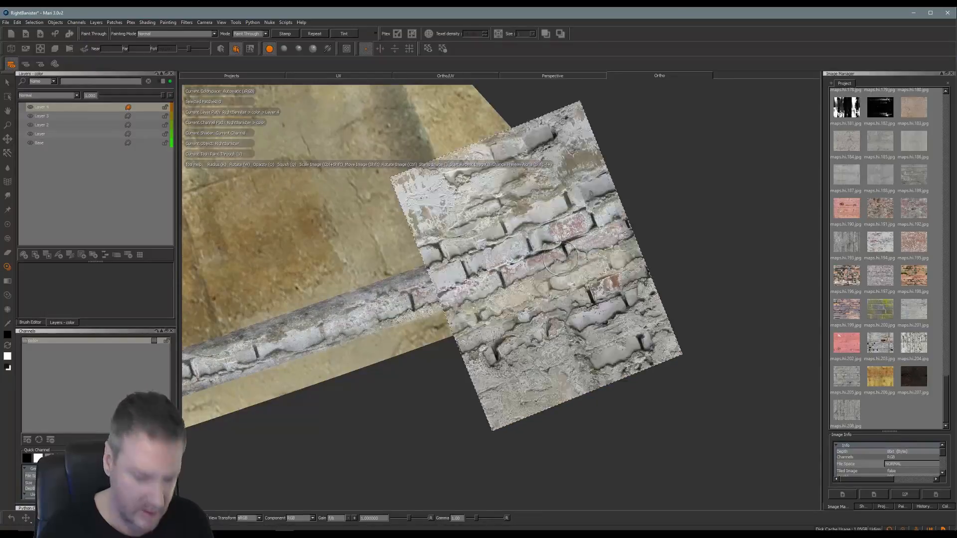
pyautogui.press('b')
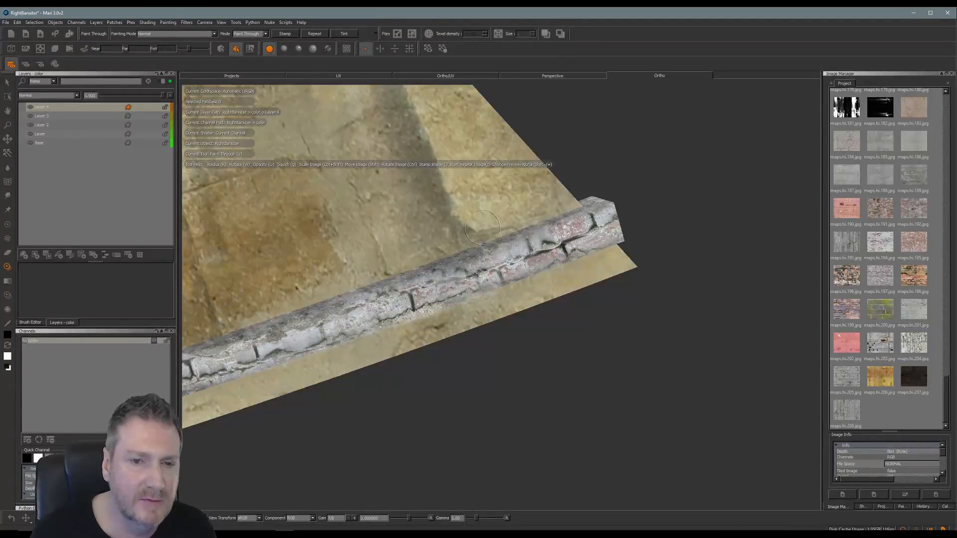
# - Save the project and move the brick image clear of the trim to review the whole banister
pyautogui.click(6, 23)
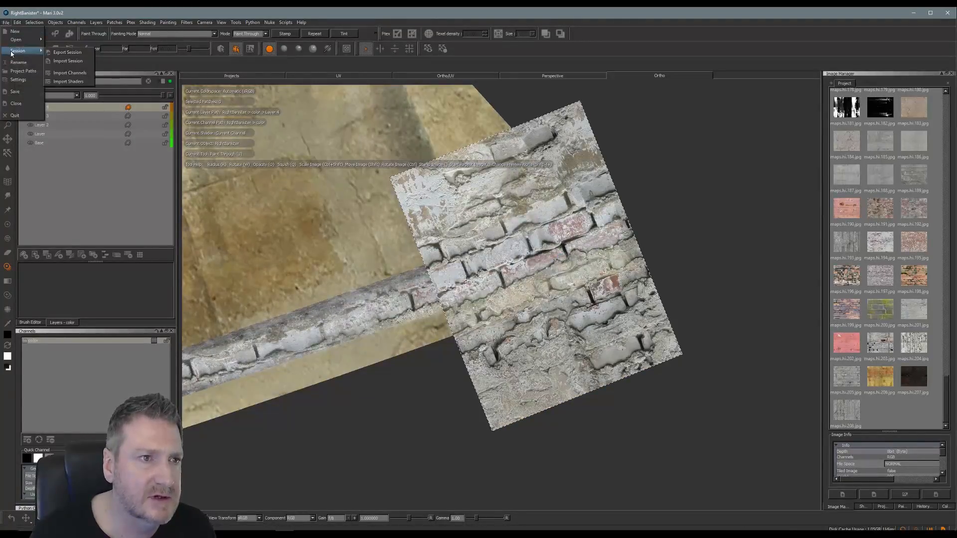
pyautogui.click(15, 92)
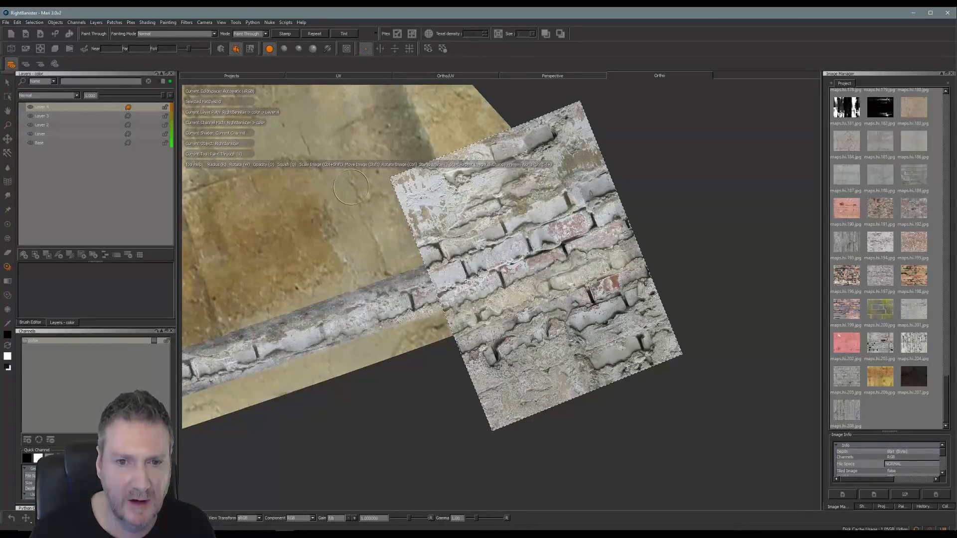
pyautogui.keyDown('shift'); pyautogui.moveTo(529, 277); pyautogui.dragTo(745, 298); pyautogui.keyUp('shift')
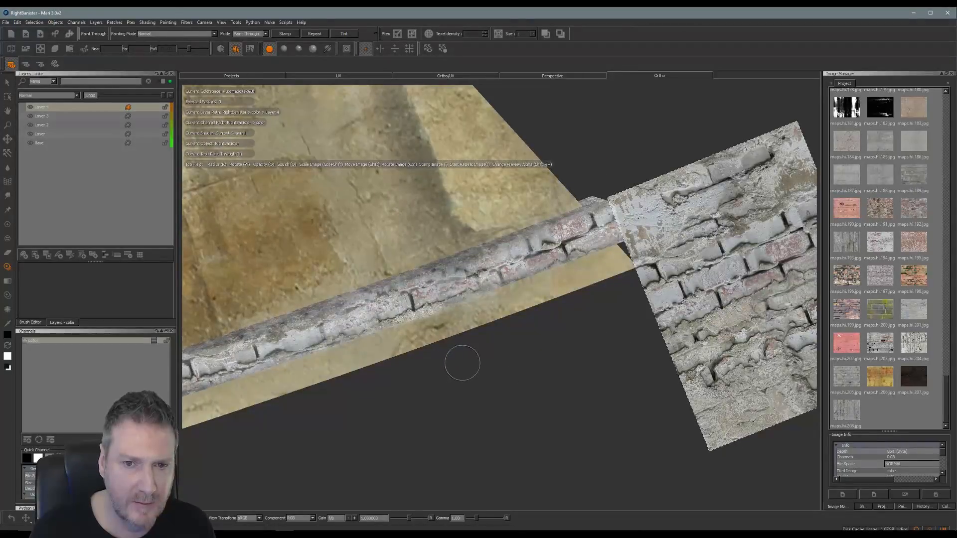
pyautogui.press('alt')
pyautogui.moveTo(452, 355)
pyautogui.keyDown('alt'); pyautogui.mouseDown()
pyautogui.moveTo(495, 375)
pyautogui.moveTo(487, 382)
pyautogui.moveTo(472, 384)
pyautogui.moveTo(480, 369)
pyautogui.moveTo(488, 378)
pyautogui.moveTo(438, 376)
pyautogui.moveTo(606, 278)
pyautogui.moveTo(523, 306)
pyautogui.moveTo(587, 276)
pyautogui.moveTo(504, 320)
pyautogui.moveTo(404, 342)
pyautogui.moveTo(474, 323)
pyautogui.moveTo(434, 347)
pyautogui.moveTo(443, 370)
pyautogui.moveTo(427, 369)
pyautogui.moveTo(525, 382)
pyautogui.moveTo(419, 337)
pyautogui.moveTo(604, 359)
pyautogui.moveTo(623, 383)
pyautogui.moveTo(593, 381)
pyautogui.moveTo(602, 409)
pyautogui.mouseUp(); pyautogui.keyUp('alt')
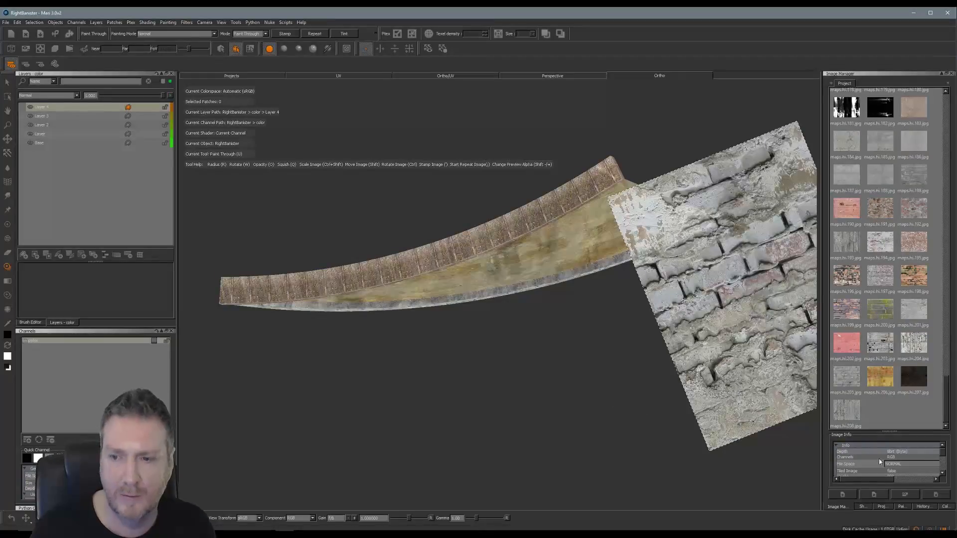
# - Turn on the Edge Mask in the projection settings and shift the brick image for painting the grey trim
pyautogui.click(880, 507)
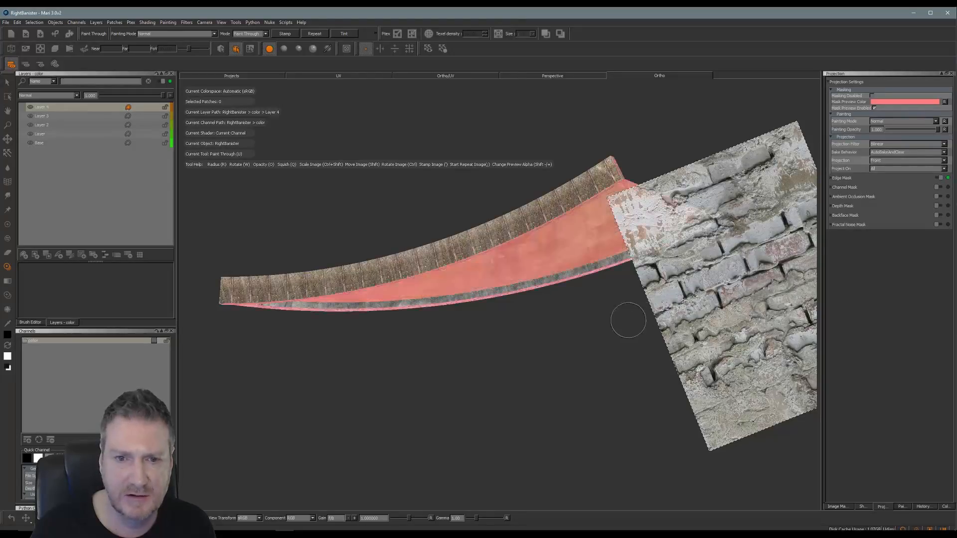
pyautogui.moveTo(740, 316)
pyautogui.mouseDown()
pyautogui.moveTo(718, 337)
pyautogui.moveTo(692, 337)
pyautogui.mouseUp()
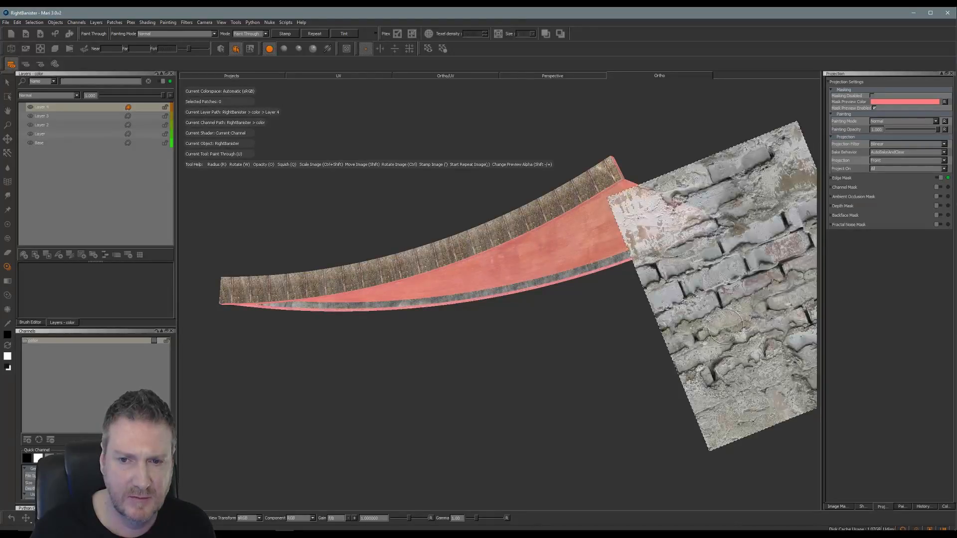
pyautogui.keyDown('shift'); pyautogui.moveTo(741, 312); pyautogui.dragTo(679, 302); pyautogui.keyUp('shift')
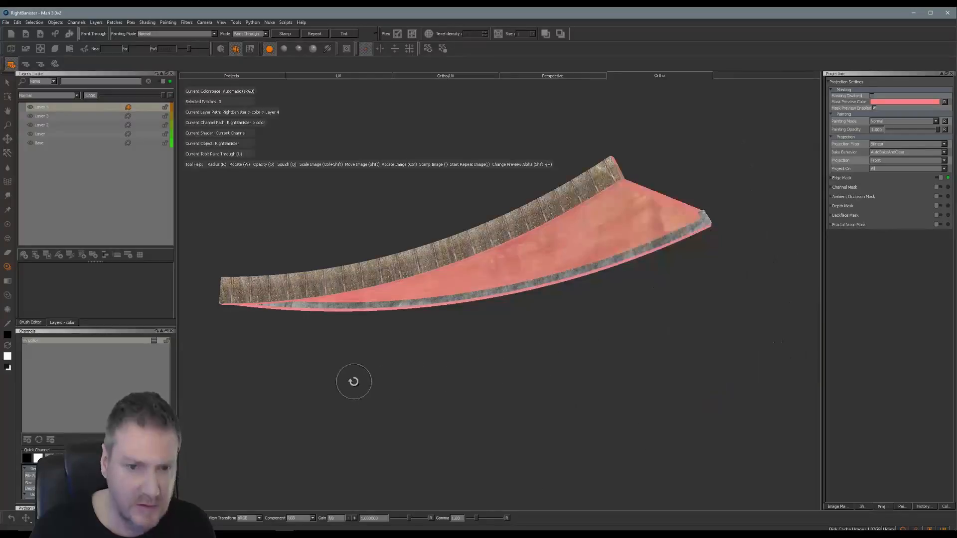
pyautogui.keyDown('alt'); pyautogui.moveTo(415, 351); pyautogui.dragTo(545, 324, button='right'); pyautogui.keyUp('alt')
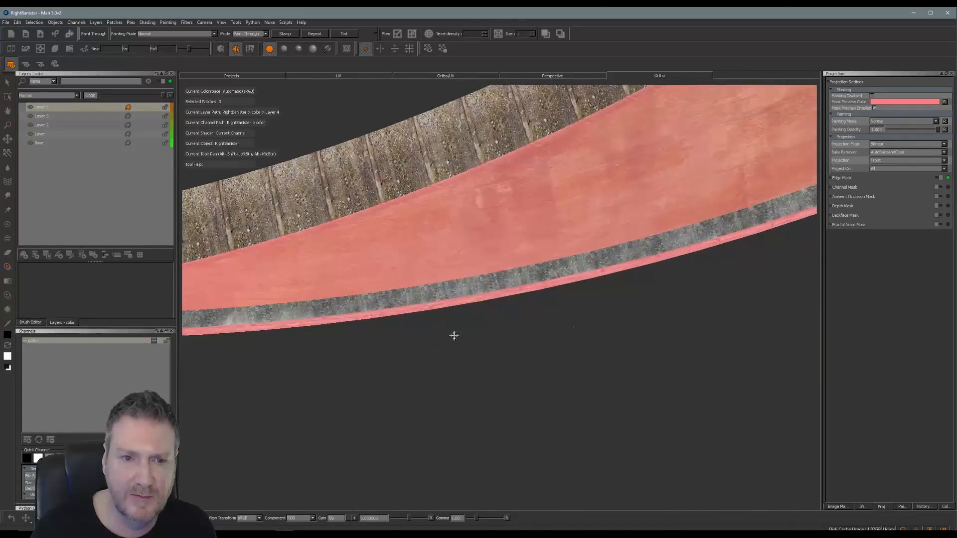
# - Rotate the brick image nearly upright, move it over the grey trim's tapered tip, and paint the bricks there
pyautogui.keyDown('alt'); pyautogui.moveTo(396, 370); pyautogui.dragTo(440, 342, button='right'); pyautogui.keyUp('alt')
pyautogui.keyDown('alt'); pyautogui.moveTo(449, 341); pyautogui.dragTo(662, 333, button='middle'); pyautogui.keyUp('alt')
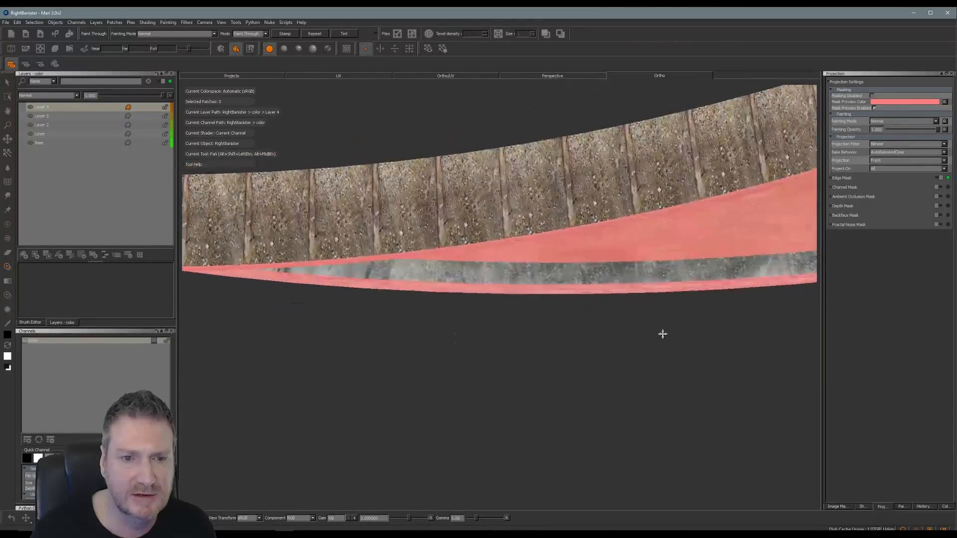
pyautogui.keyDown('alt'); pyautogui.moveTo(425, 355); pyautogui.dragTo(472, 329, button='right'); pyautogui.keyUp('alt')
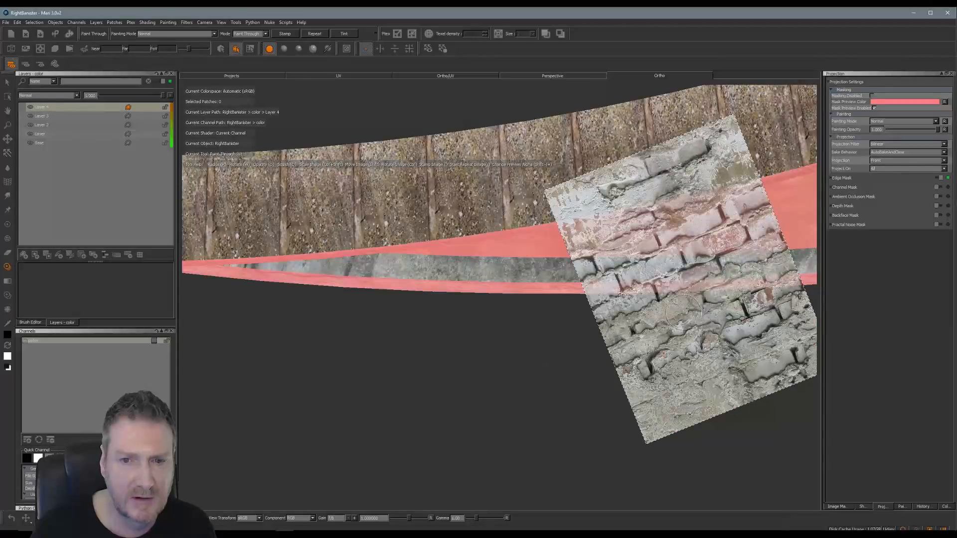
pyautogui.keyDown('ctrl'); pyautogui.moveTo(705, 274); pyautogui.dragTo(756, 285); pyautogui.keyUp('ctrl')
pyautogui.rightClick(758, 286)
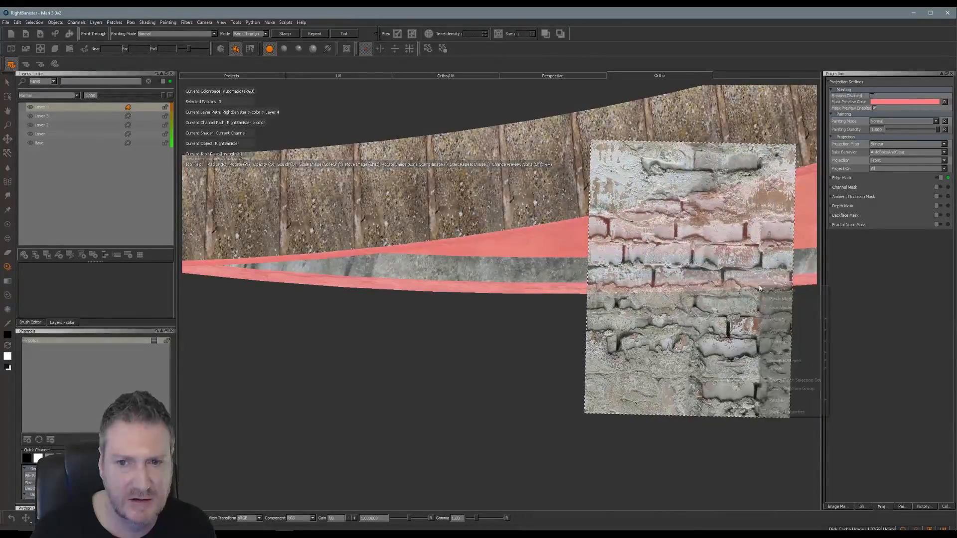
pyautogui.press('Escape')
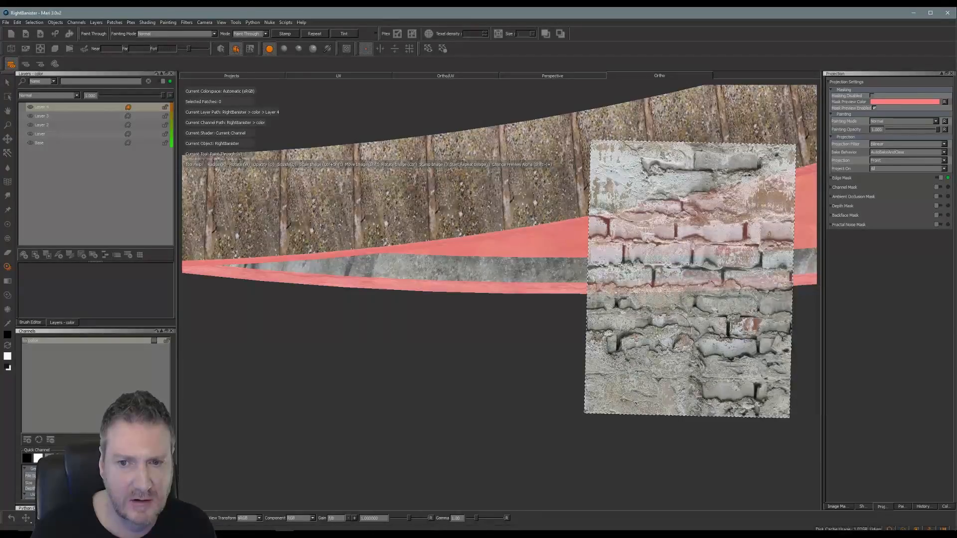
pyautogui.keyDown('shift'); pyautogui.moveTo(670, 324); pyautogui.dragTo(317, 269); pyautogui.keyUp('shift')
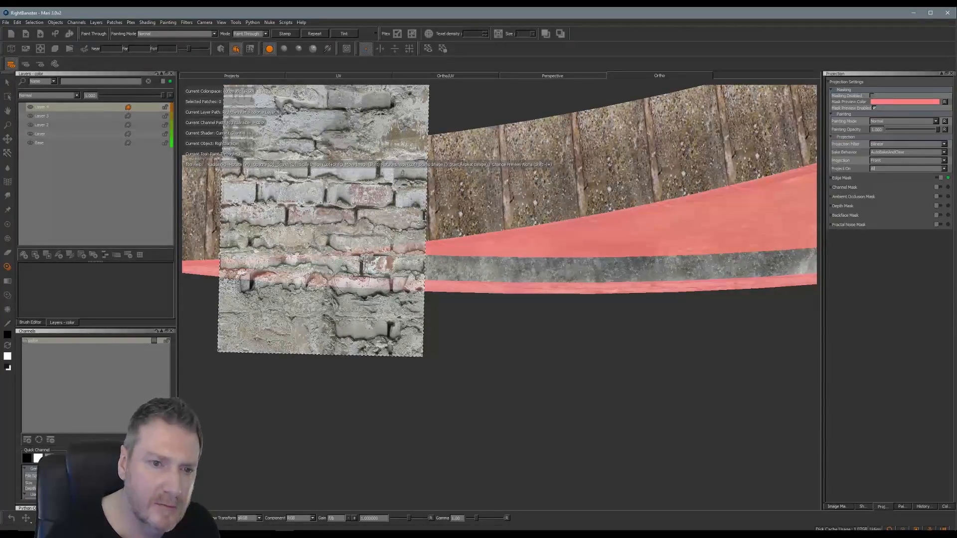
pyautogui.moveTo(346, 269); pyautogui.dragTo(344, 268)
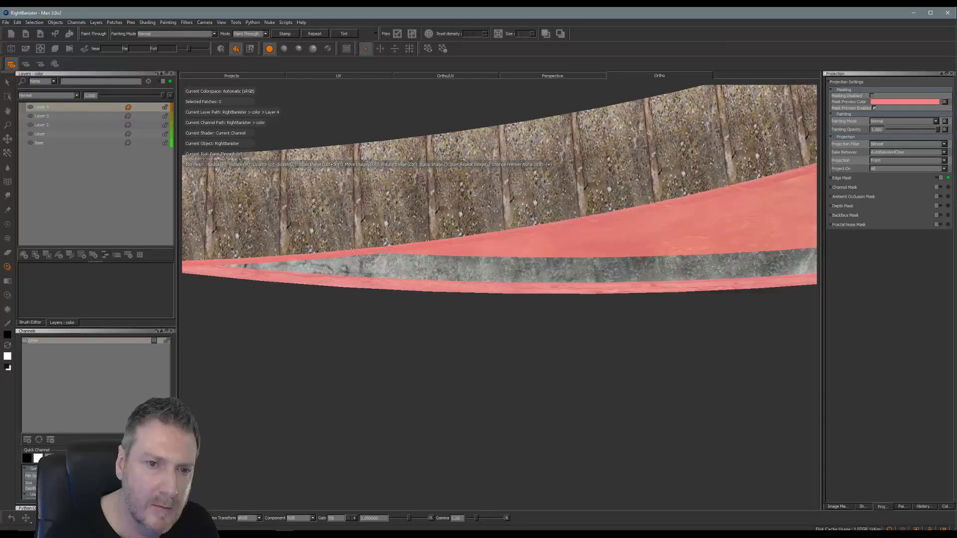
pyautogui.moveTo(431, 268); pyautogui.dragTo(369, 273)
# - Shift the brick image along the trim just past the tapered tip and paint the adjoining brick section with repeated strokes
pyautogui.moveTo(249, 279)
pyautogui.mouseDown()
pyautogui.moveTo(329, 249)
pyautogui.moveTo(593, 279)
pyautogui.moveTo(494, 256)
pyautogui.mouseUp()
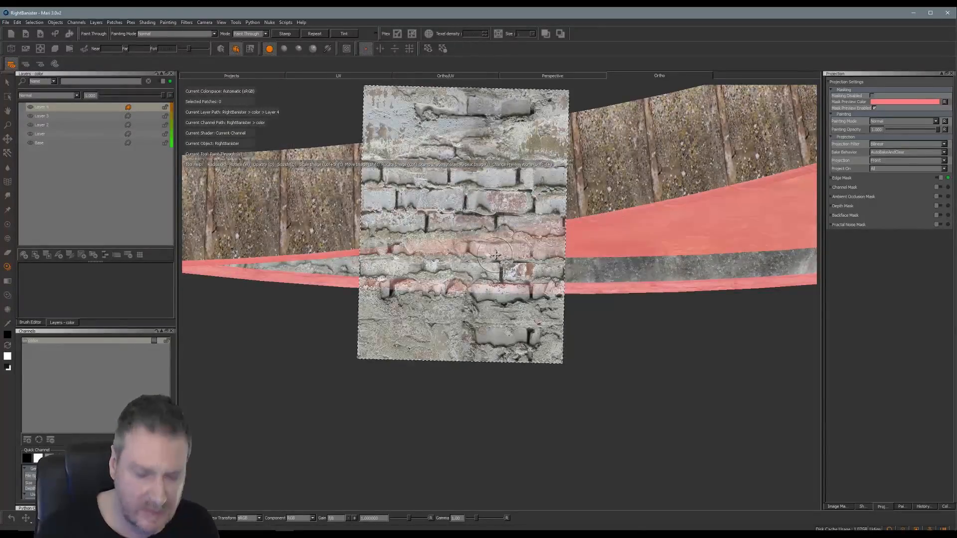
pyautogui.moveTo(408, 263); pyautogui.dragTo(376, 263)
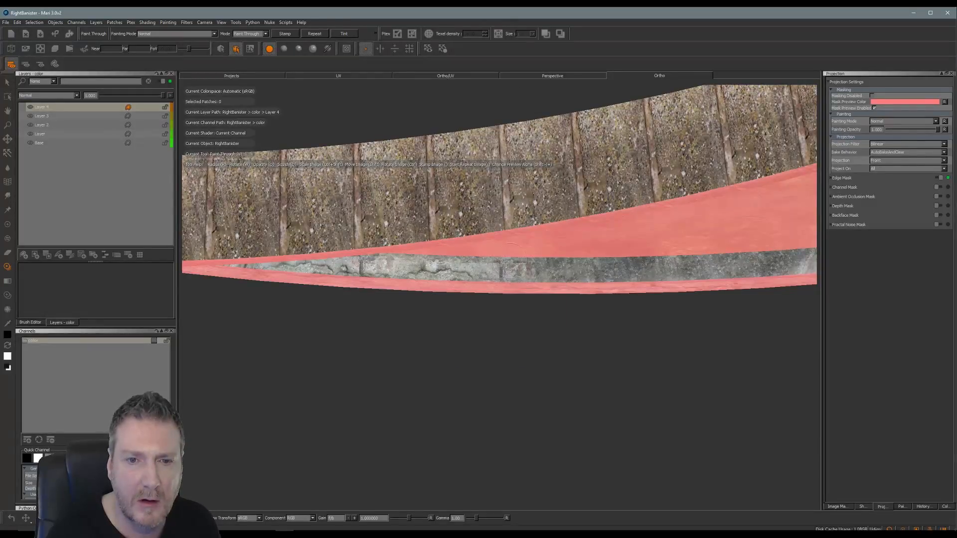
pyautogui.moveTo(510, 260); pyautogui.dragTo(515, 265)
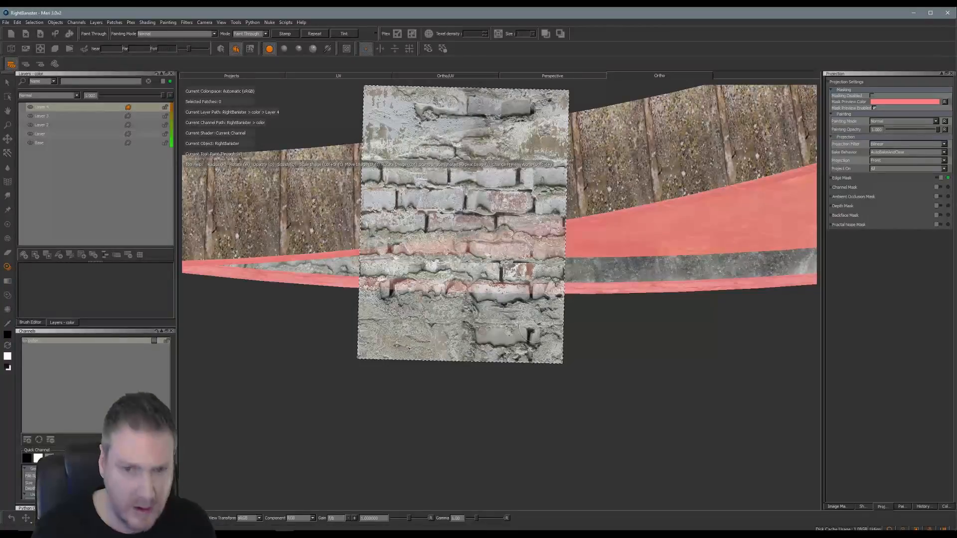
# - Place a different brick course of the image over the next bare stretch of trim, paint it through, and bake the paint
pyautogui.keyDown('shift'); pyautogui.moveTo(471, 335); pyautogui.dragTo(612, 383); pyautogui.keyUp('shift')
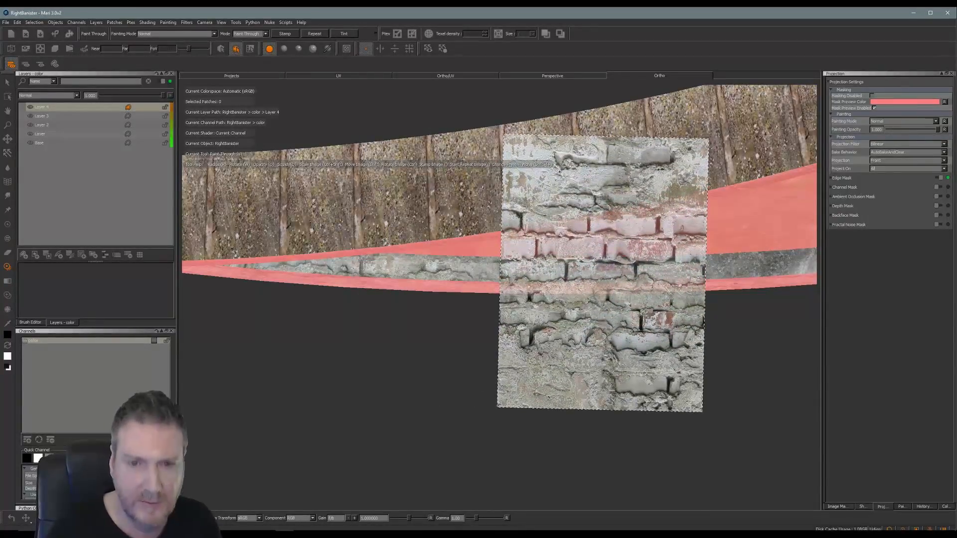
pyautogui.moveTo(545, 274)
pyautogui.mouseDown()
pyautogui.moveTo(588, 268)
pyautogui.moveTo(518, 269)
pyautogui.moveTo(687, 268)
pyautogui.mouseUp()
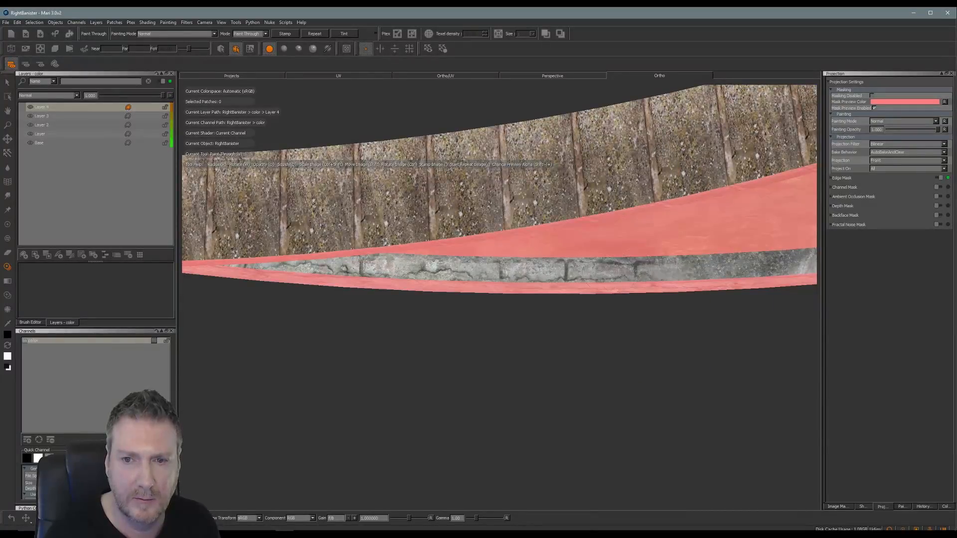
pyautogui.moveTo(536, 268); pyautogui.dragTo(665, 276)
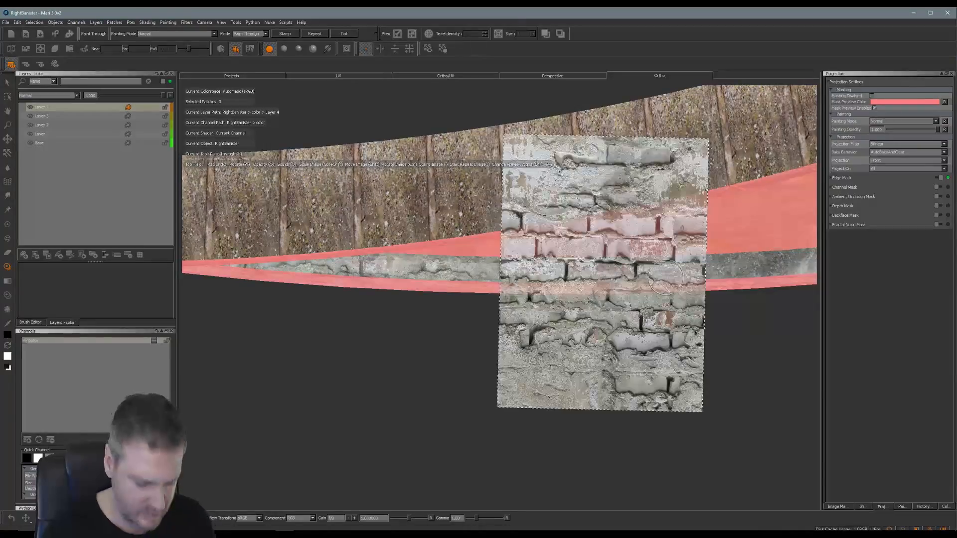
pyautogui.press('b')
# - Rotate the brick image slightly to match the trim's slope, align it with the end of the painted bricks, and paint the next section
pyautogui.moveTo(665, 277)
pyautogui.mouseDown(button='middle')
pyautogui.moveTo(627, 318)
pyautogui.moveTo(444, 305)
pyautogui.moveTo(459, 342)
pyautogui.moveTo(542, 335)
pyautogui.moveTo(472, 333)
pyautogui.moveTo(463, 310)
pyautogui.mouseUp(button='middle')
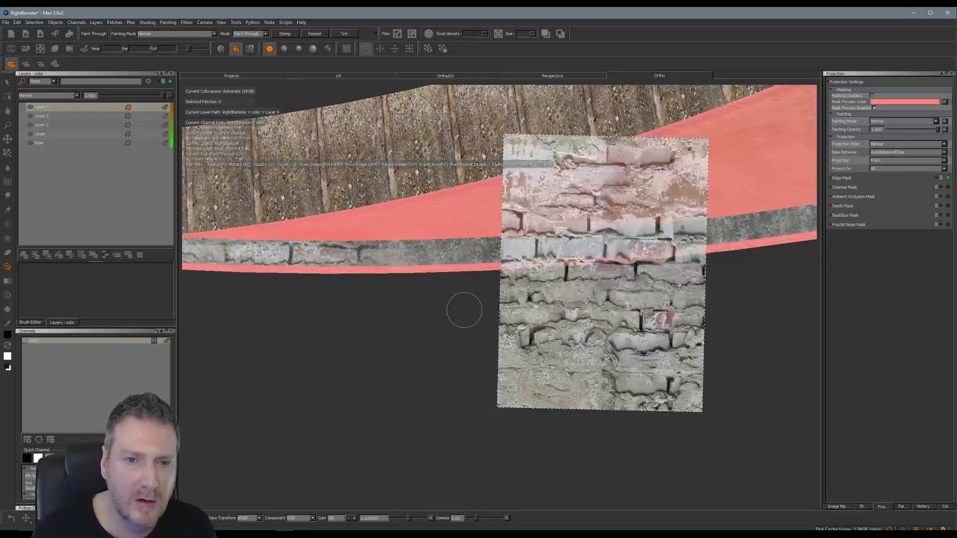
pyautogui.keyDown('ctrl'); pyautogui.moveTo(586, 278); pyautogui.dragTo(588, 279); pyautogui.keyUp('ctrl')
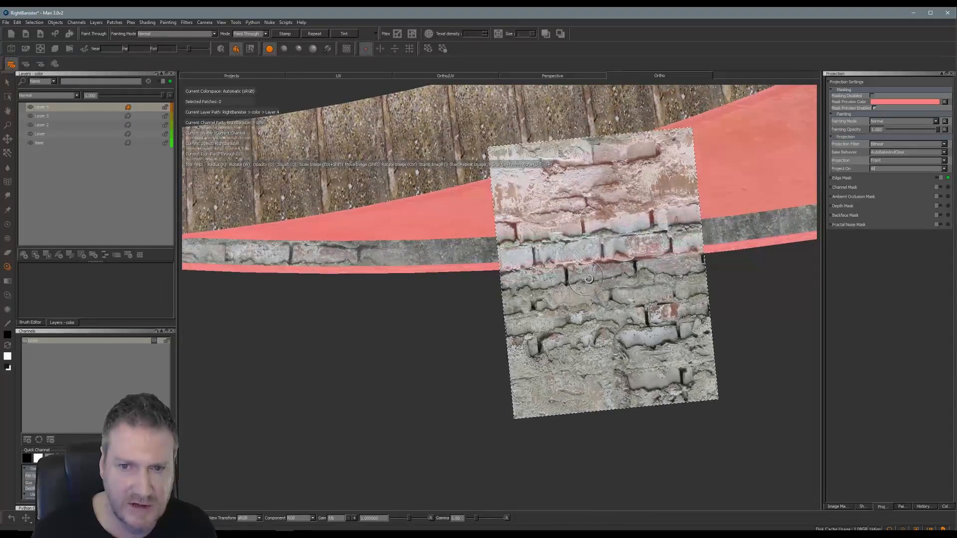
pyautogui.moveTo(617, 369)
pyautogui.keyDown('shift'); pyautogui.mouseDown()
pyautogui.moveTo(478, 365)
pyautogui.moveTo(491, 364)
pyautogui.mouseUp(); pyautogui.keyUp('shift')
pyautogui.moveTo(482, 325)
pyautogui.keyDown('ctrl'); pyautogui.mouseDown()
pyautogui.moveTo(529, 334)
pyautogui.moveTo(477, 346)
pyautogui.mouseUp(); pyautogui.keyUp('ctrl')
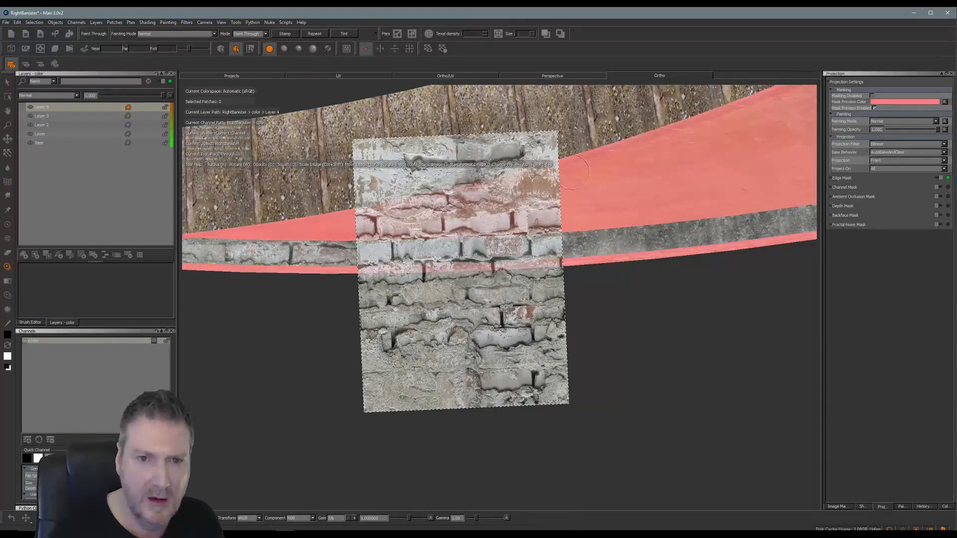
pyautogui.moveTo(389, 244)
pyautogui.mouseDown()
pyautogui.moveTo(384, 251)
pyautogui.moveTo(543, 249)
pyautogui.mouseUp()
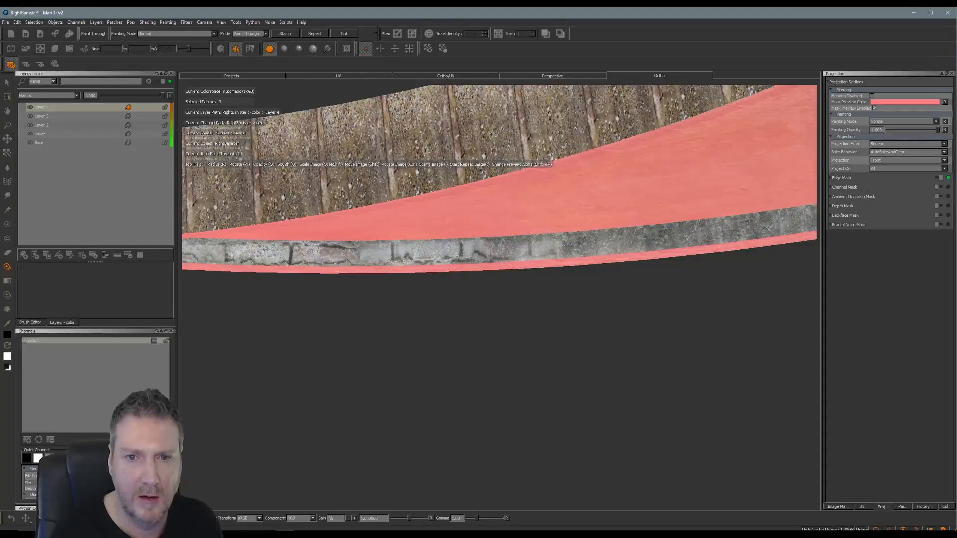
pyautogui.moveTo(441, 250); pyautogui.dragTo(437, 250)
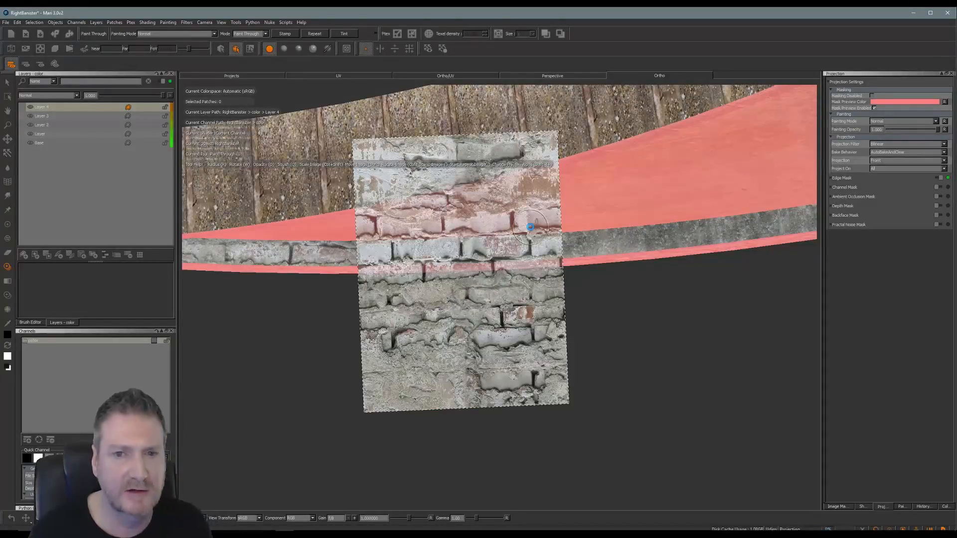
pyautogui.moveTo(528, 241); pyautogui.dragTo(511, 259)
# - Move the brick image further up the trim, build up the bricks with repeated strokes, and bake the paint
pyautogui.moveTo(460, 284)
pyautogui.keyDown('shift'); pyautogui.mouseDown()
pyautogui.moveTo(678, 310)
pyautogui.moveTo(611, 283)
pyautogui.moveTo(609, 259)
pyautogui.mouseUp(); pyautogui.keyUp('shift')
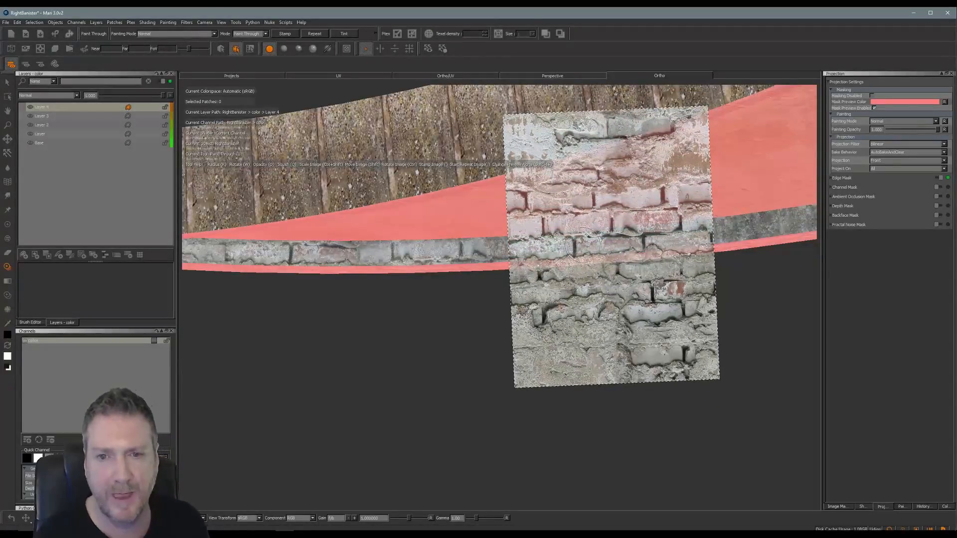
pyautogui.moveTo(582, 245)
pyautogui.mouseDown()
pyautogui.moveTo(573, 245)
pyautogui.moveTo(599, 242)
pyautogui.mouseUp()
pyautogui.moveTo(558, 241)
pyautogui.mouseDown()
pyautogui.moveTo(550, 239)
pyautogui.moveTo(670, 230)
pyautogui.mouseUp()
pyautogui.moveTo(575, 238); pyautogui.dragTo(685, 234)
pyautogui.press('b')
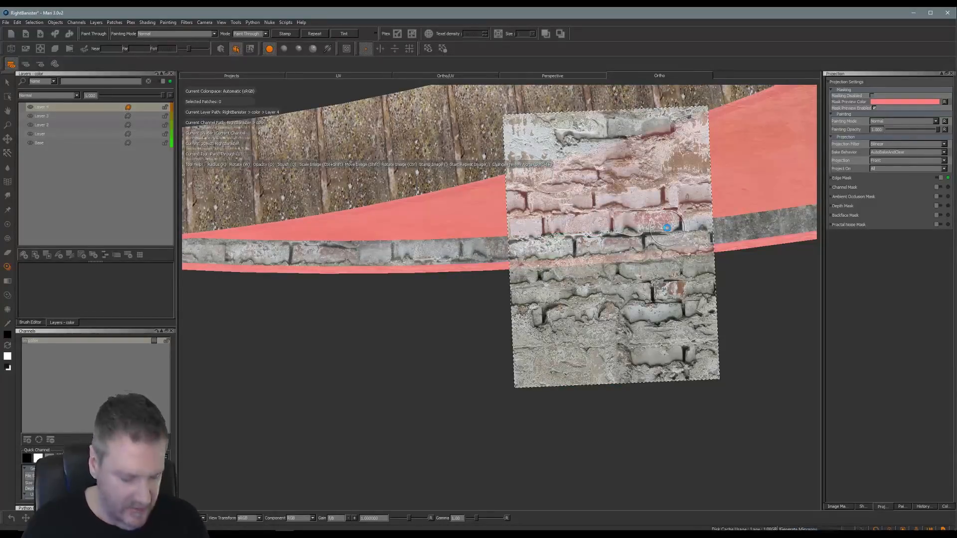
# - Align the image's lower course with the red brick to the following bare stretch of trim, paint it, and bake the paint
pyautogui.keyDown('alt'); pyautogui.moveTo(658, 337); pyautogui.dragTo(614, 412); pyautogui.keyUp('alt')
pyautogui.moveTo(625, 402)
pyautogui.mouseDown()
pyautogui.moveTo(436, 357)
pyautogui.moveTo(579, 374)
pyautogui.mouseUp()
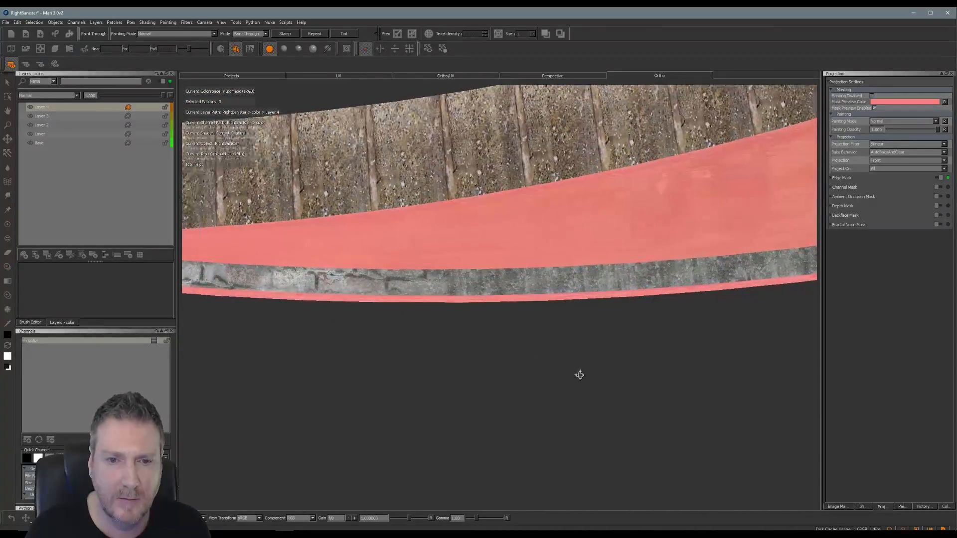
pyautogui.keyDown('shift'); pyautogui.moveTo(686, 362); pyautogui.dragTo(618, 351); pyautogui.keyUp('shift')
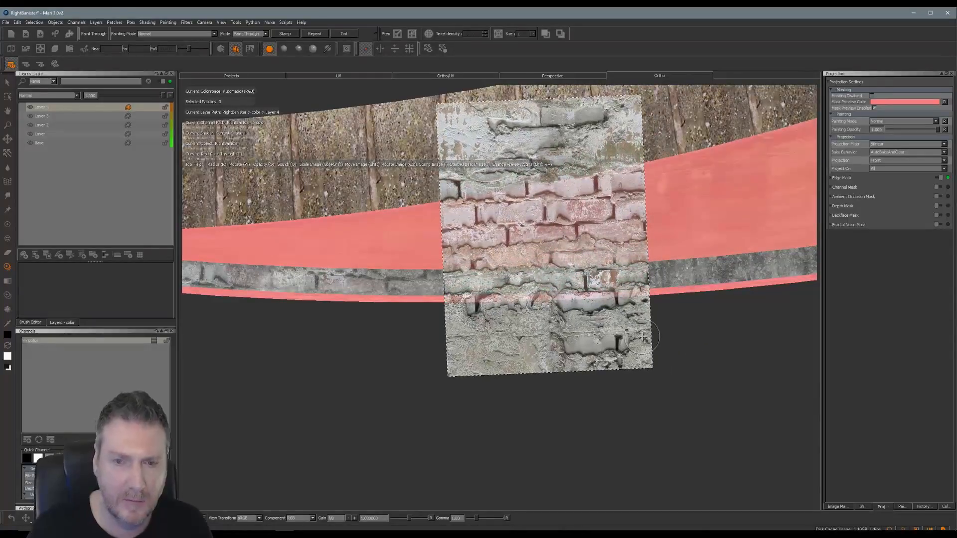
pyautogui.moveTo(466, 270)
pyautogui.mouseDown()
pyautogui.moveTo(491, 282)
pyautogui.moveTo(570, 274)
pyautogui.moveTo(515, 291)
pyautogui.mouseUp()
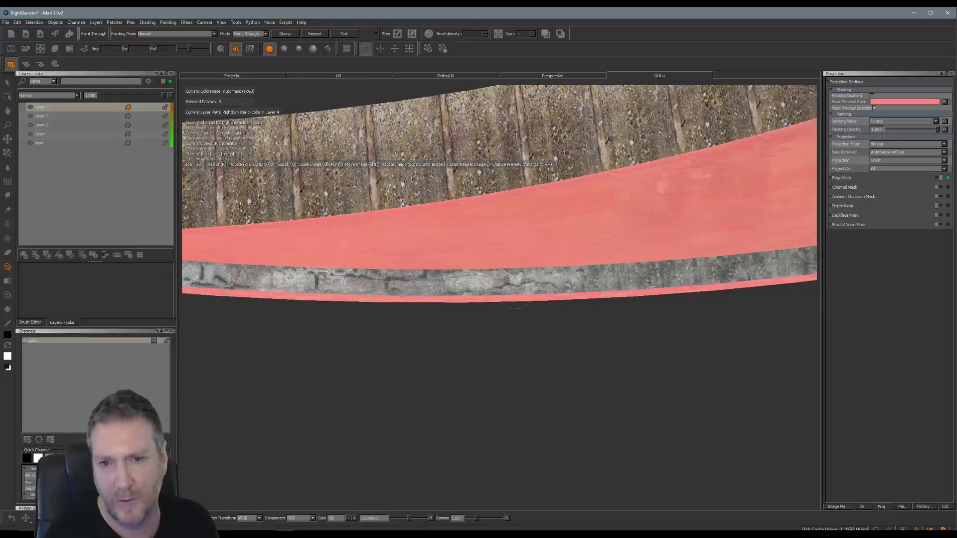
pyautogui.moveTo(598, 274); pyautogui.dragTo(590, 269)
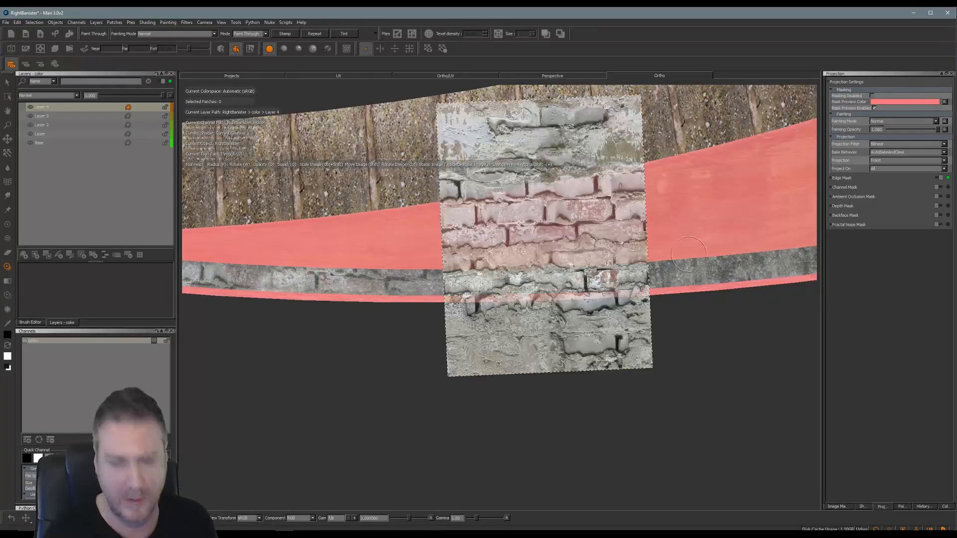
pyautogui.press('b')
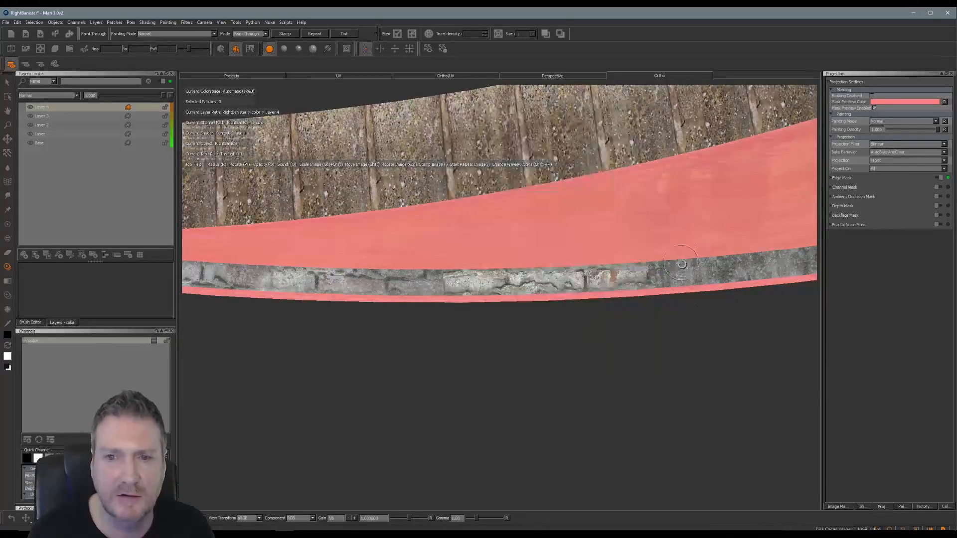
# - Position a plaster-covered brick course beside the painted red brick and paint it along the next stretch of trim
pyautogui.moveTo(664, 317)
pyautogui.keyDown('alt'); pyautogui.mouseDown()
pyautogui.moveTo(376, 315)
pyautogui.moveTo(348, 367)
pyautogui.moveTo(502, 380)
pyautogui.moveTo(418, 372)
pyautogui.moveTo(352, 350)
pyautogui.mouseUp(); pyautogui.keyUp('alt')
pyautogui.press('t')
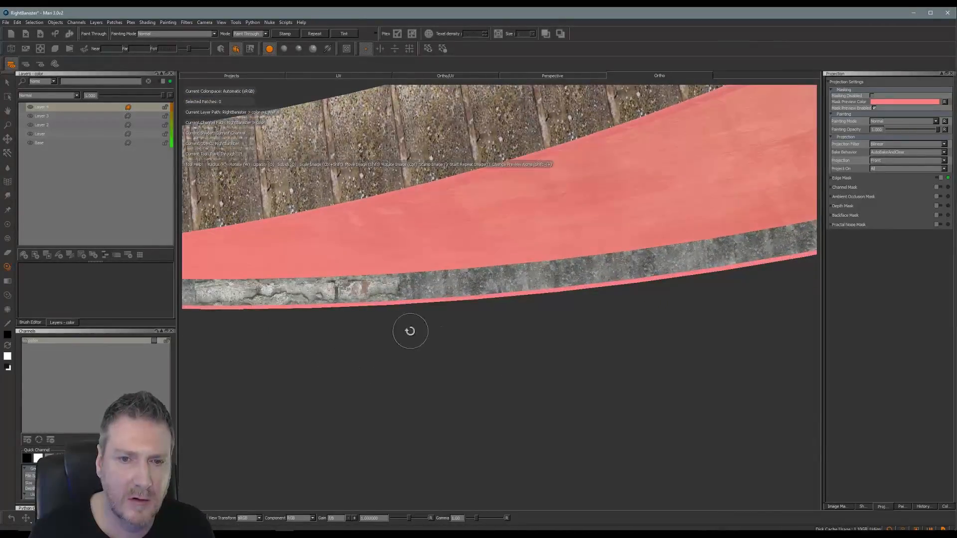
pyautogui.keyDown('shift'); pyautogui.moveTo(548, 306); pyautogui.dragTo(539, 318); pyautogui.keyUp('shift')
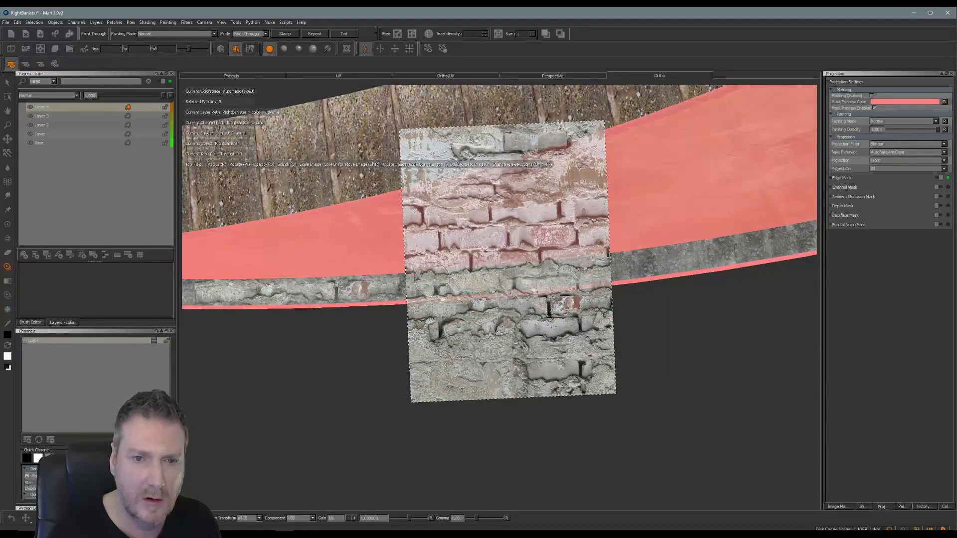
pyautogui.moveTo(433, 286); pyautogui.dragTo(583, 272)
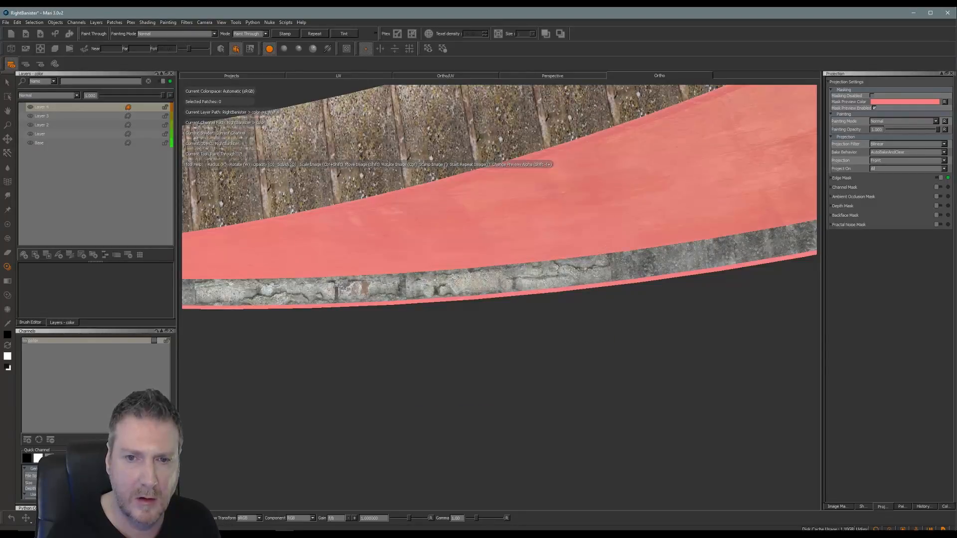
# - Shift the brick image slightly back along the trim and paint over the newly painted section to blend it
pyautogui.keyDown('shift'); pyautogui.moveTo(513, 321); pyautogui.dragTo(479, 324); pyautogui.keyUp('shift')
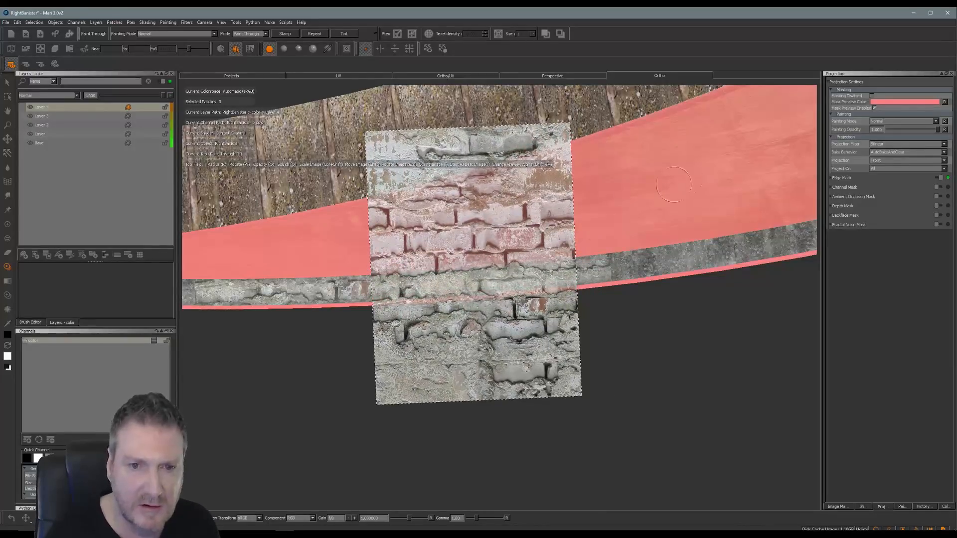
pyautogui.moveTo(448, 282); pyautogui.dragTo(442, 284)
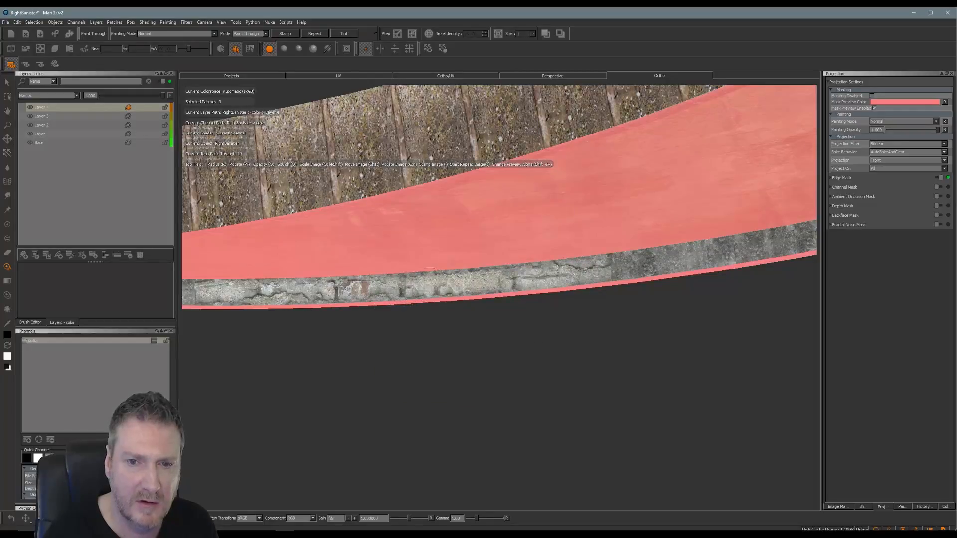
pyautogui.moveTo(440, 287); pyautogui.dragTo(446, 287)
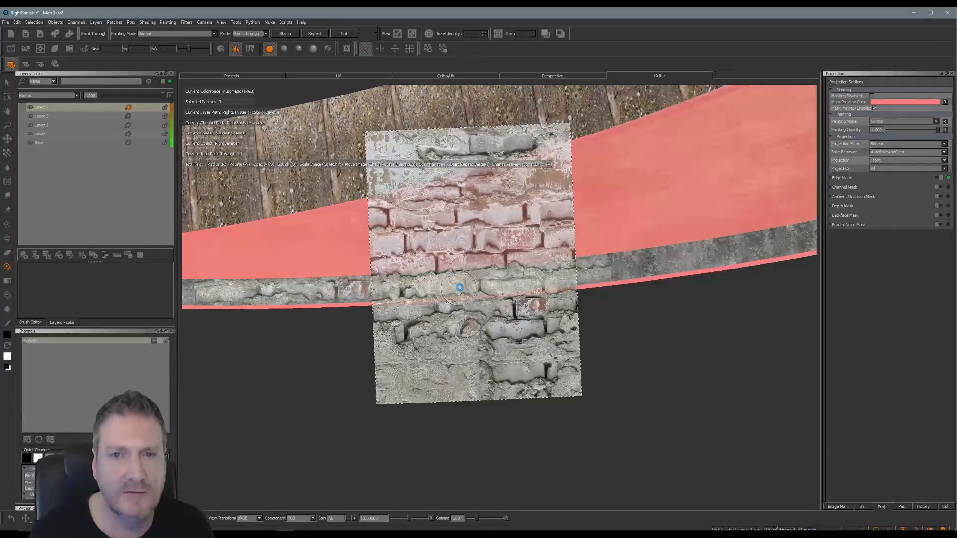
# - Level the next bare stretch of trim in the view, place the brick image over it, paint the section, and touch it up with the image shifted back
pyautogui.keyDown('alt'); pyautogui.moveTo(695, 344); pyautogui.dragTo(456, 361, button='middle'); pyautogui.keyUp('alt')
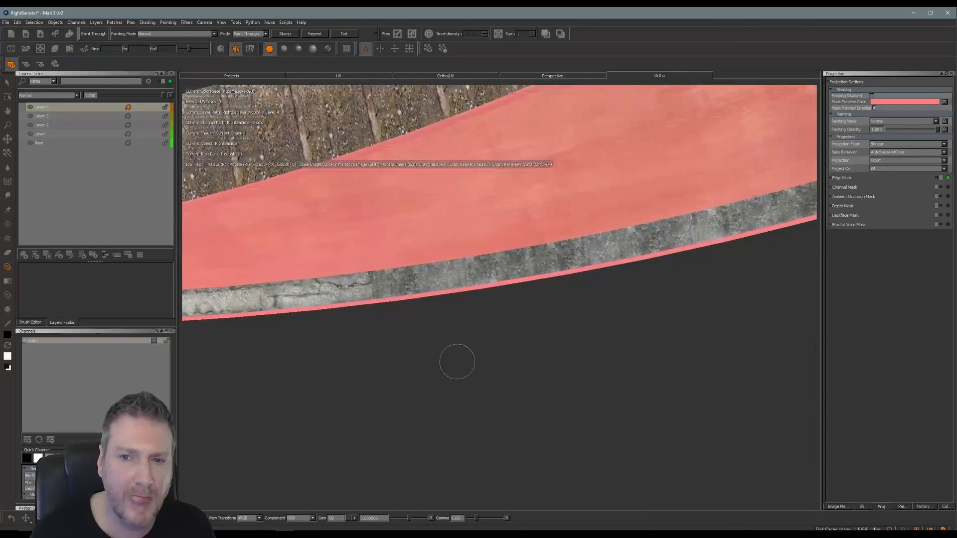
pyautogui.keyDown('alt'); pyautogui.moveTo(456, 362); pyautogui.dragTo(518, 360); pyautogui.keyUp('alt')
pyautogui.keyDown('alt'); pyautogui.moveTo(559, 406); pyautogui.dragTo(603, 405); pyautogui.keyUp('alt')
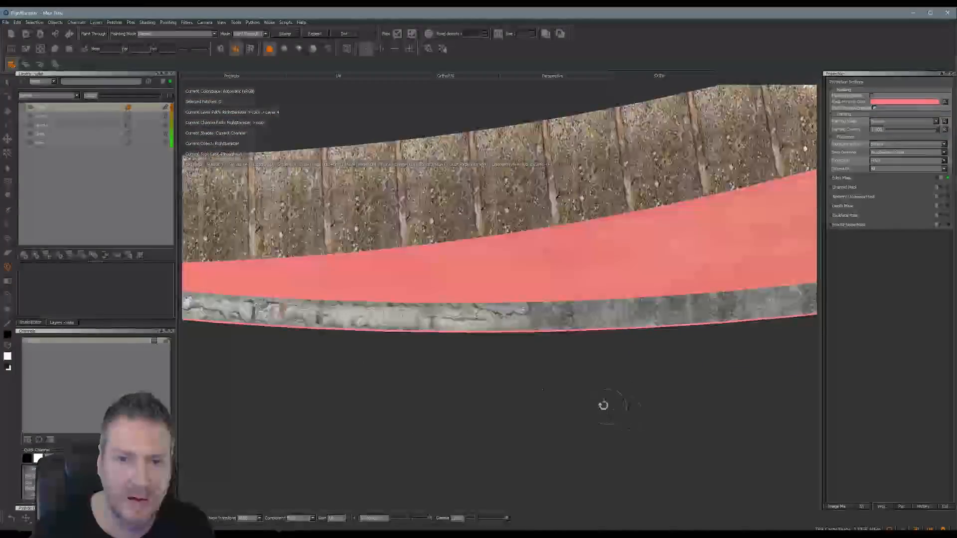
pyautogui.keyDown('alt'); pyautogui.moveTo(588, 399); pyautogui.dragTo(416, 373, button='middle'); pyautogui.keyUp('alt')
pyautogui.keyDown('alt'); pyautogui.moveTo(417, 373); pyautogui.dragTo(496, 372); pyautogui.keyUp('alt')
pyautogui.keyDown('alt'); pyautogui.moveTo(500, 363); pyautogui.dragTo(551, 357, button='middle'); pyautogui.keyUp('alt')
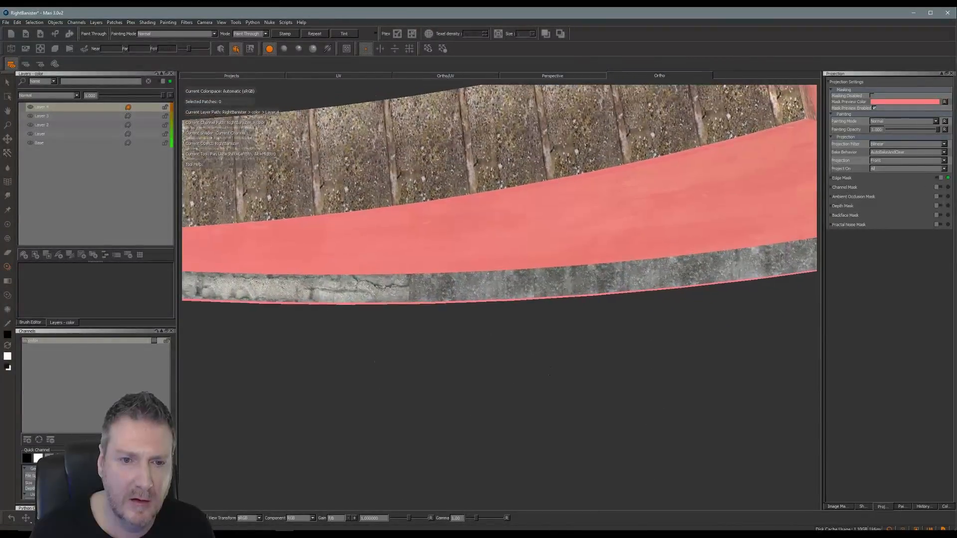
pyautogui.moveTo(527, 338)
pyautogui.keyDown('shift'); pyautogui.mouseDown()
pyautogui.moveTo(554, 335)
pyautogui.moveTo(571, 318)
pyautogui.mouseUp(); pyautogui.keyUp('shift')
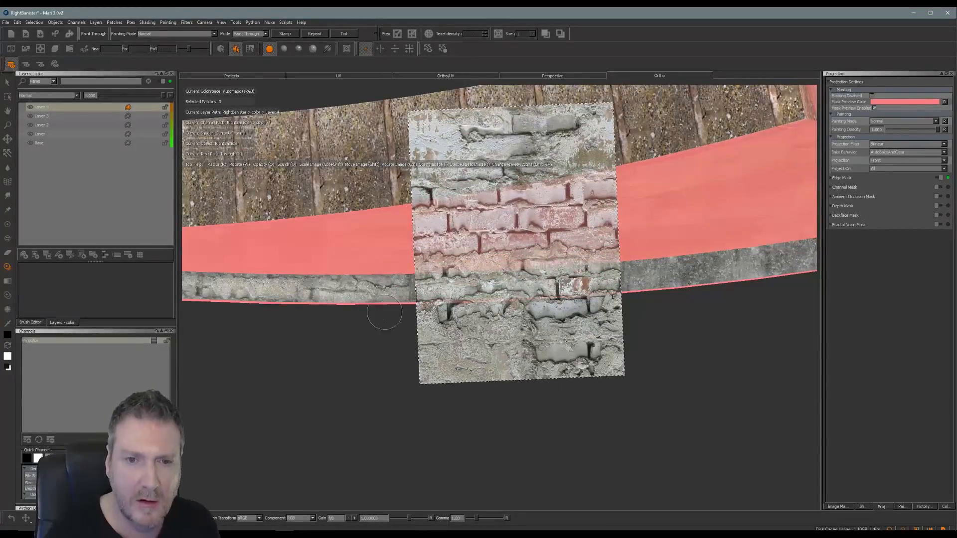
pyautogui.moveTo(422, 289); pyautogui.dragTo(614, 273)
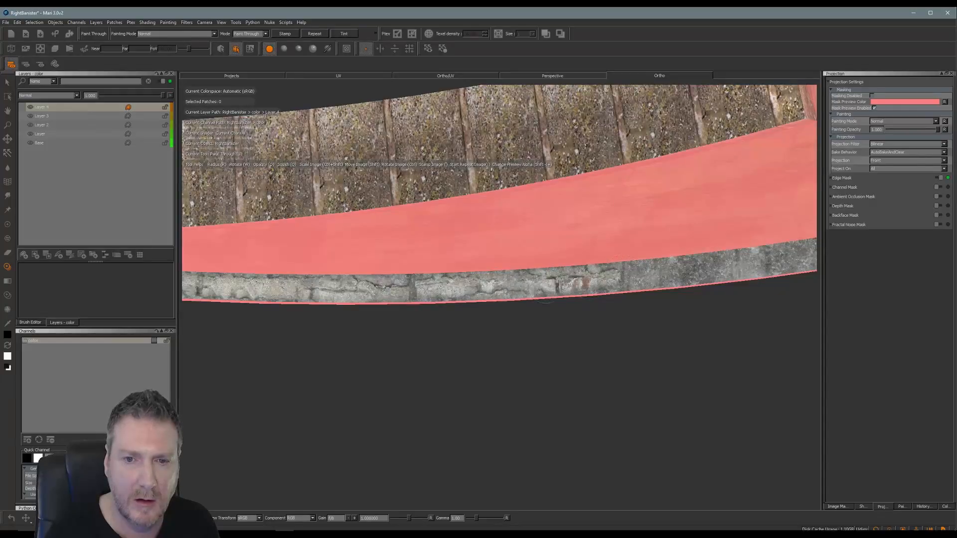
pyautogui.moveTo(528, 285)
pyautogui.mouseDown()
pyautogui.moveTo(537, 285)
pyautogui.moveTo(492, 267)
pyautogui.mouseUp()
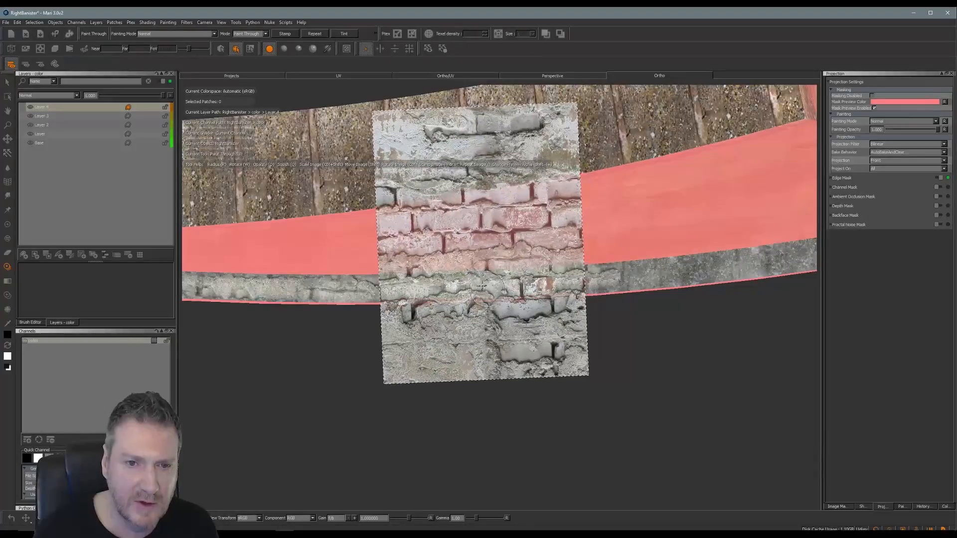
pyautogui.moveTo(449, 288)
pyautogui.mouseDown()
pyautogui.moveTo(422, 288)
pyautogui.moveTo(488, 269)
pyautogui.moveTo(512, 299)
pyautogui.moveTo(256, 302)
pyautogui.moveTo(414, 327)
pyautogui.mouseUp()
# - Bring the trim's next bare stretch into view and rotate the brick image to follow its slope
pyautogui.keyDown('alt'); pyautogui.moveTo(395, 299); pyautogui.dragTo(517, 332, button='middle'); pyautogui.keyUp('alt')
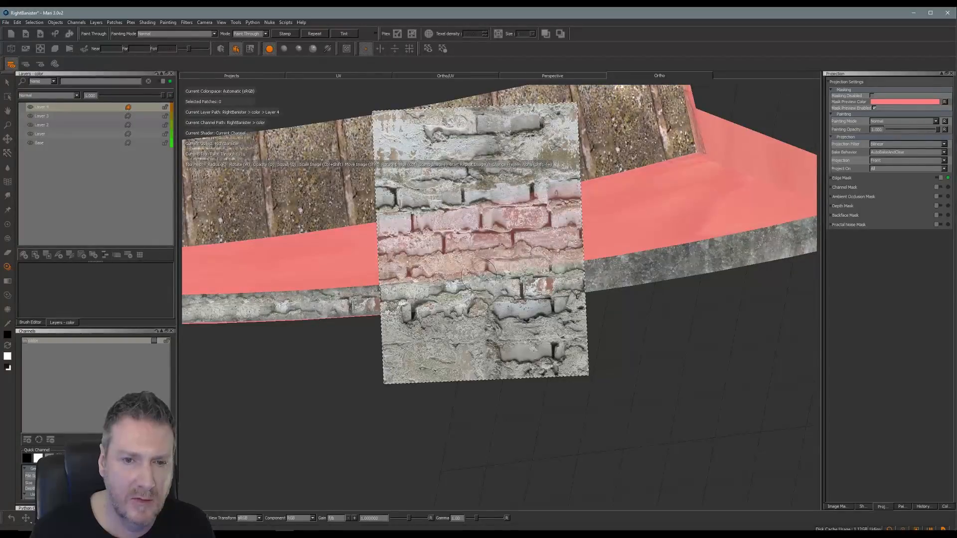
pyautogui.keyDown('ctrl'); pyautogui.moveTo(516, 238); pyautogui.dragTo(524, 236); pyautogui.keyUp('ctrl')
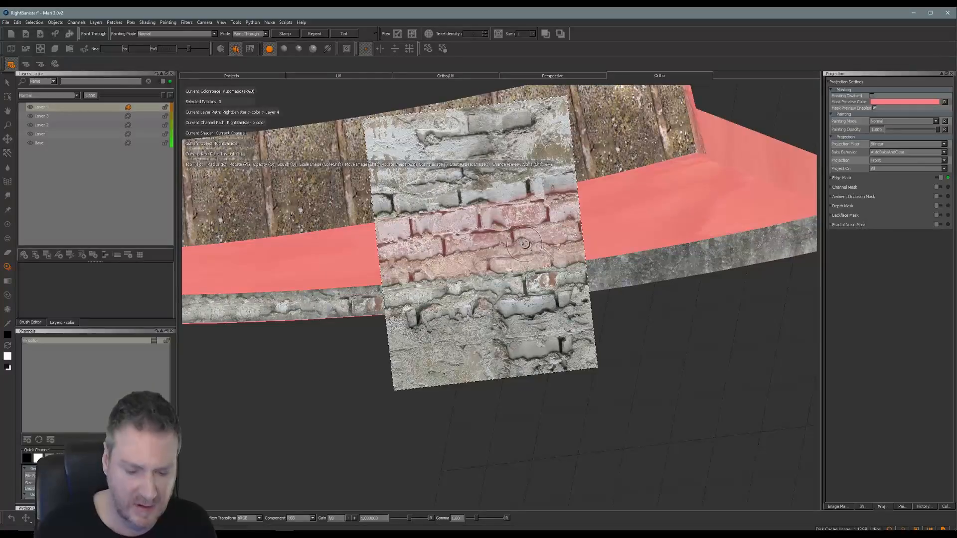